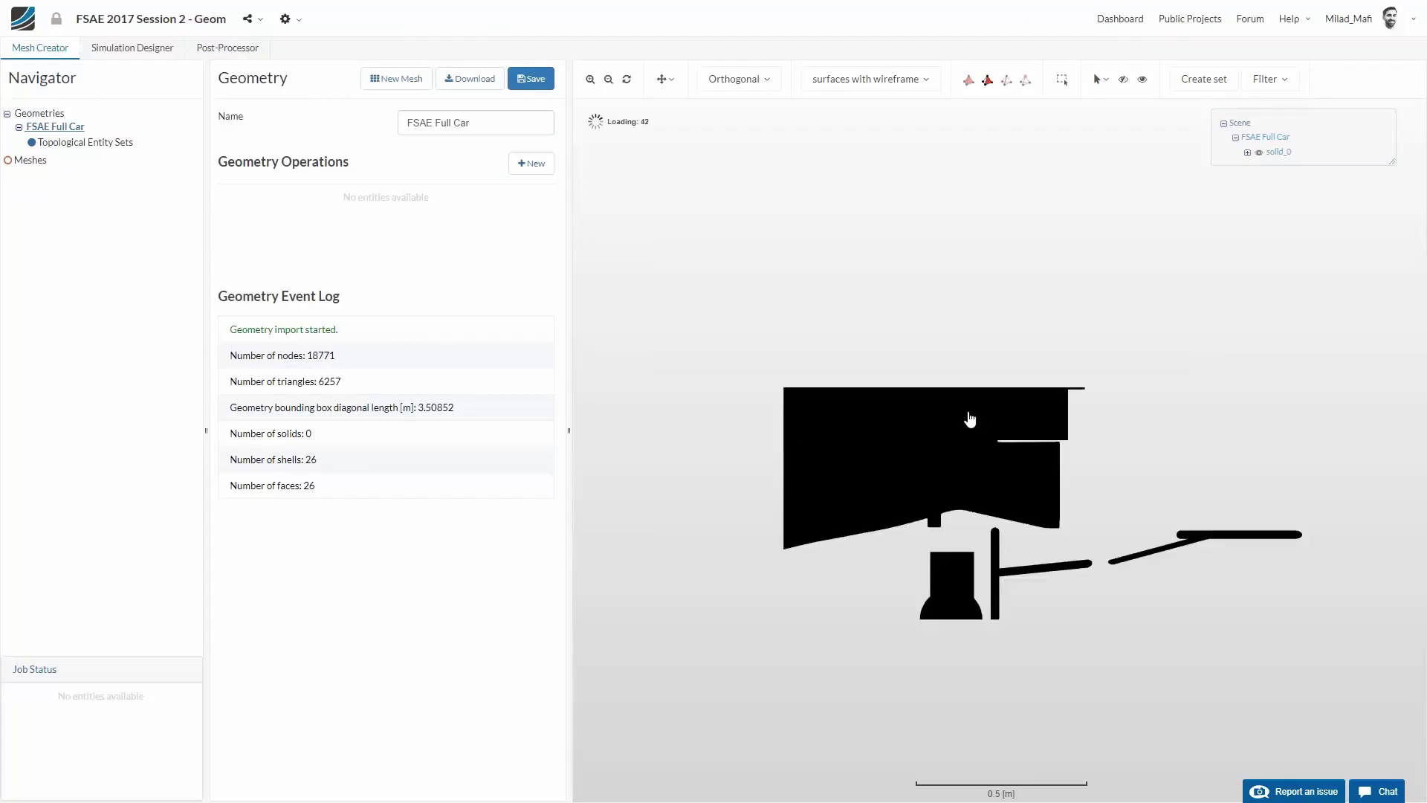
Examine the imported FSAE Full Car geometry from several angles, including its underside, wings, wheels and driver area
left_click_drag(933, 677, 996, 385)
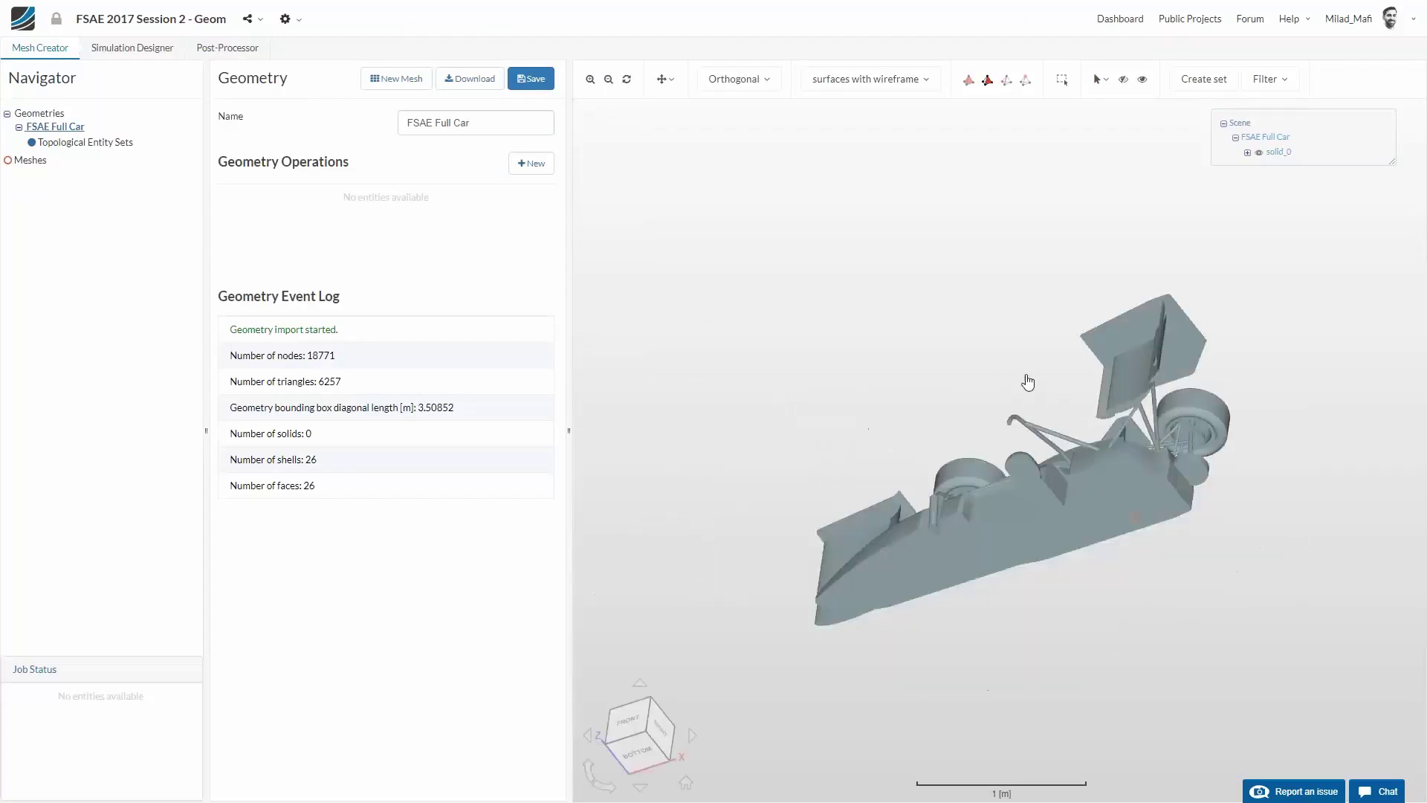
left_click_drag(982, 544, 1235, 426)
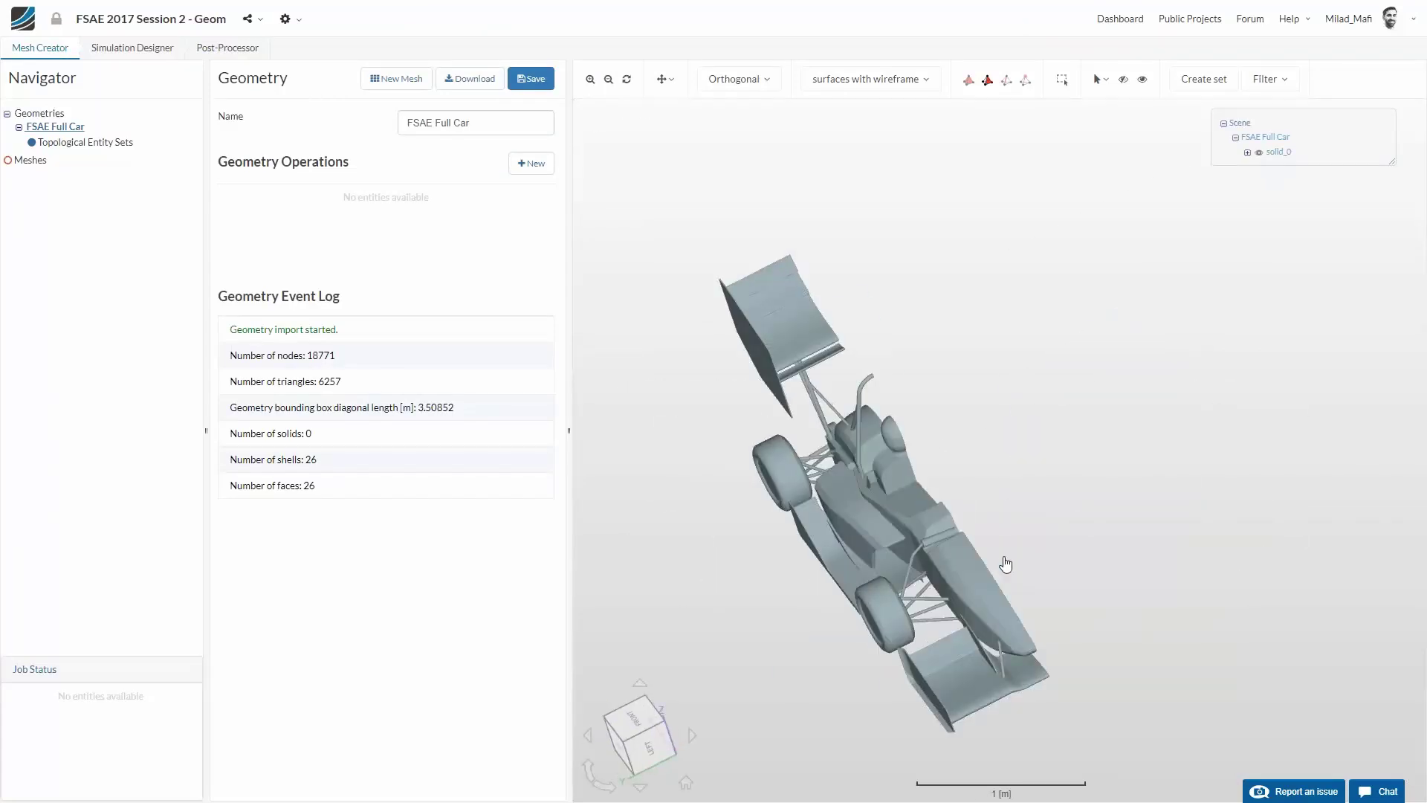
left_click_drag(989, 562, 1123, 412)
scroll(1124, 411, "up", 3)
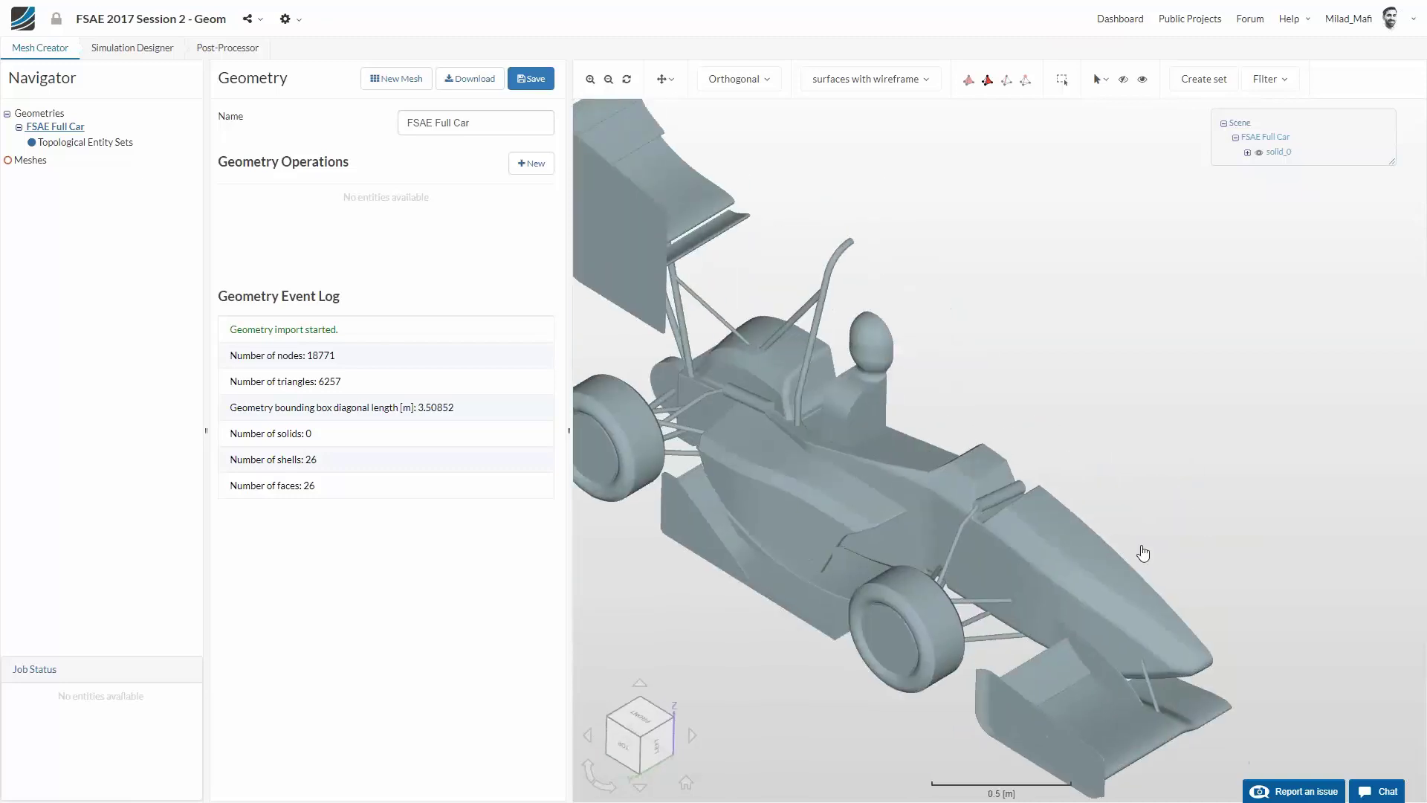
right_click_drag(1153, 541, 1191, 481)
left_click_drag(1178, 576, 1048, 520)
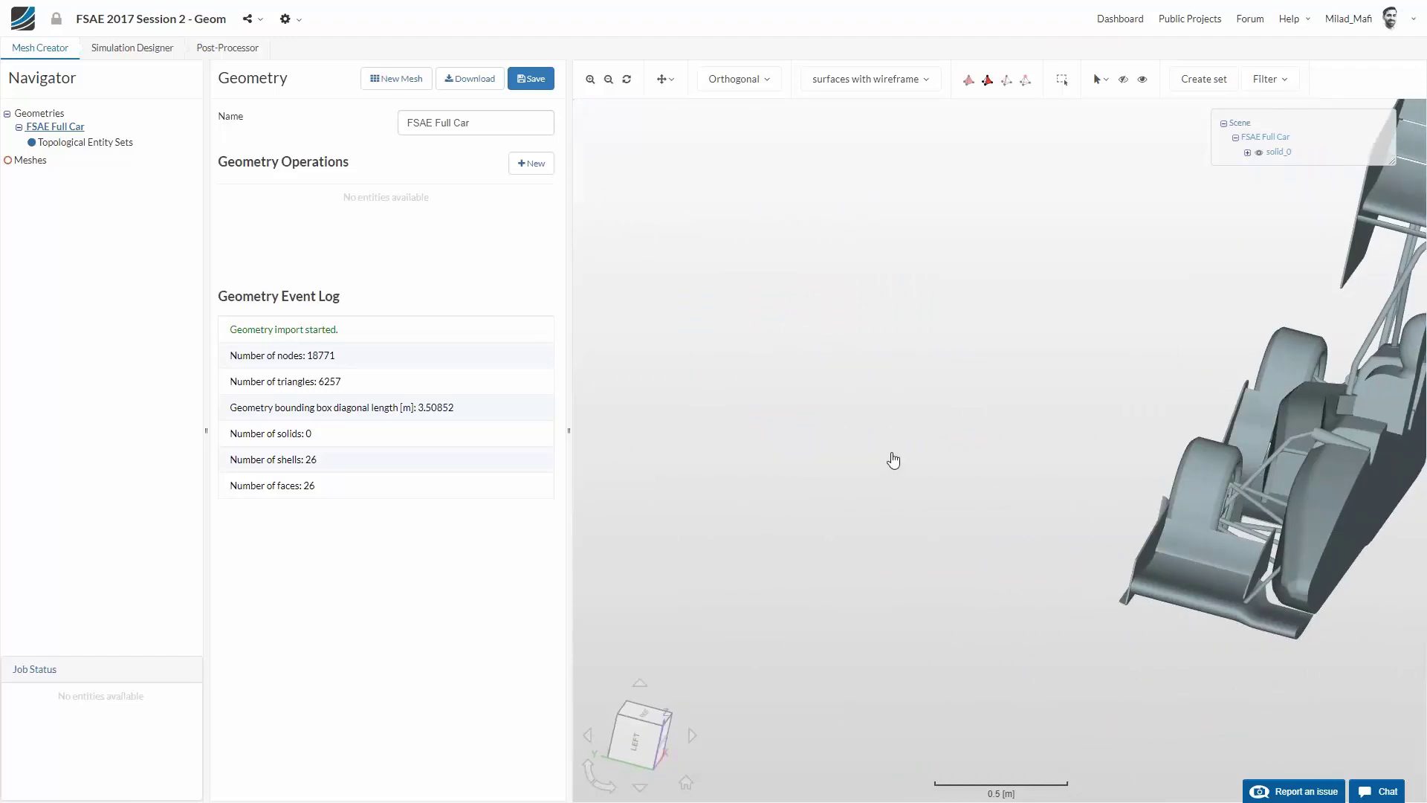
right_click_drag(1330, 370, 935, 444)
left_click_drag(935, 445, 1029, 637)
left_click_drag(943, 436, 927, 624)
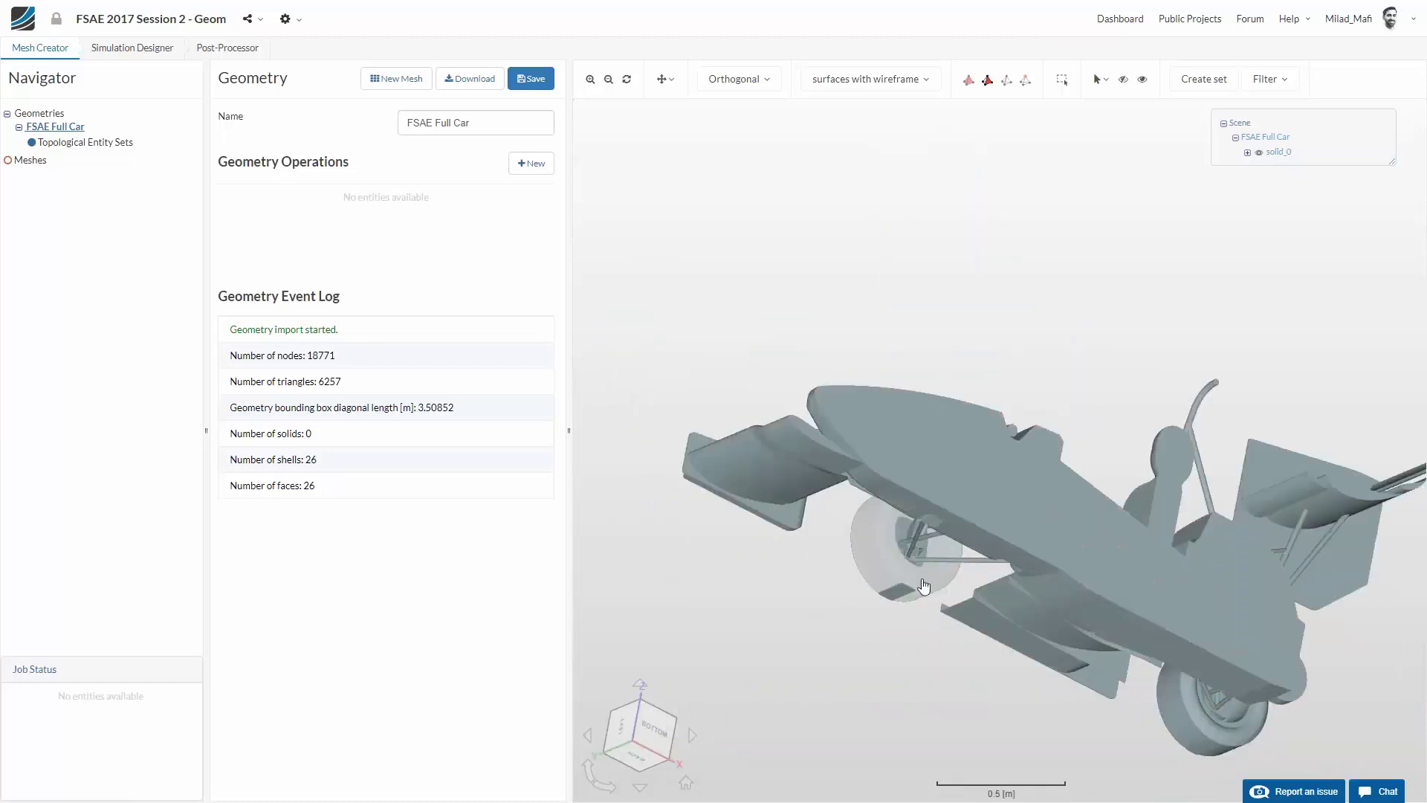
left_click_drag(941, 495, 852, 344)
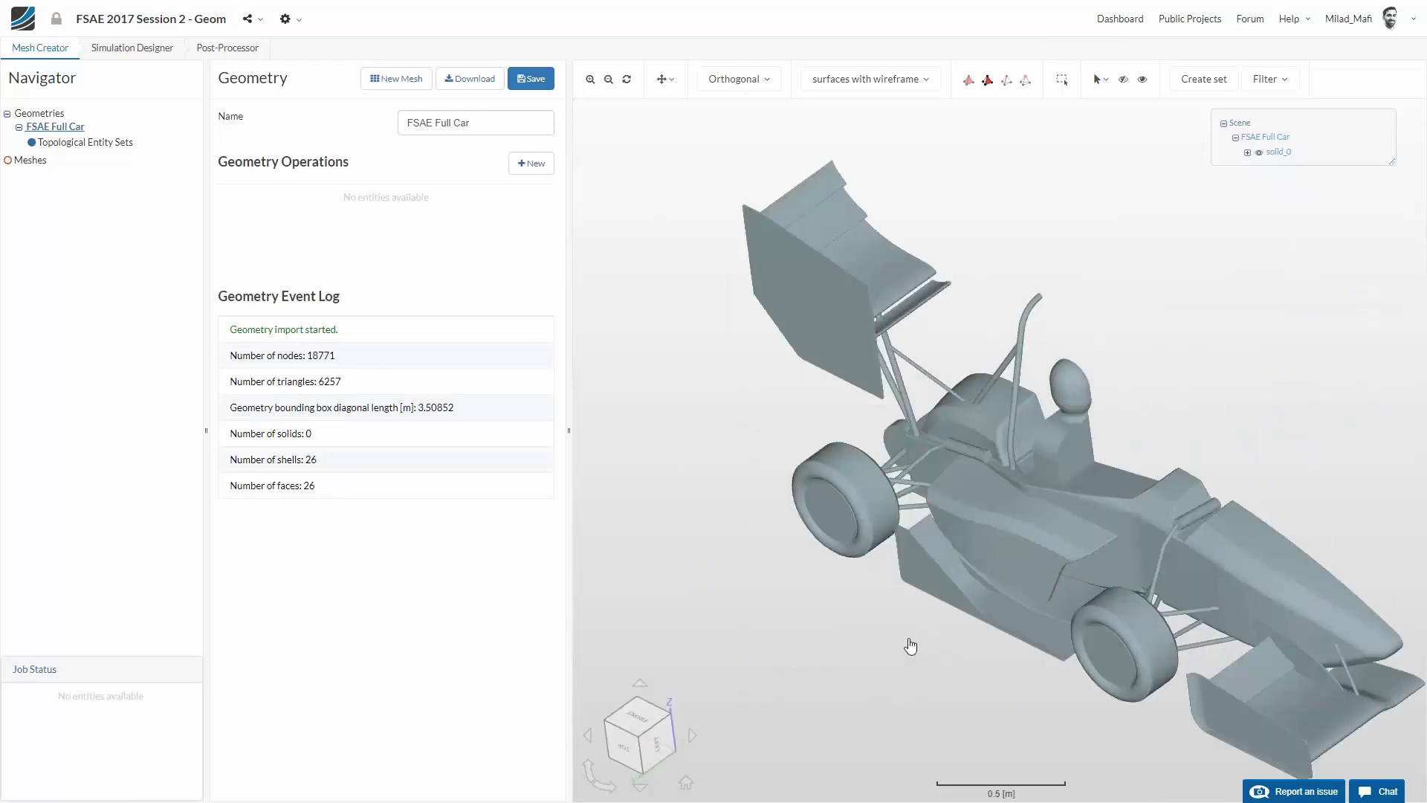
left_click_drag(932, 667, 862, 439)
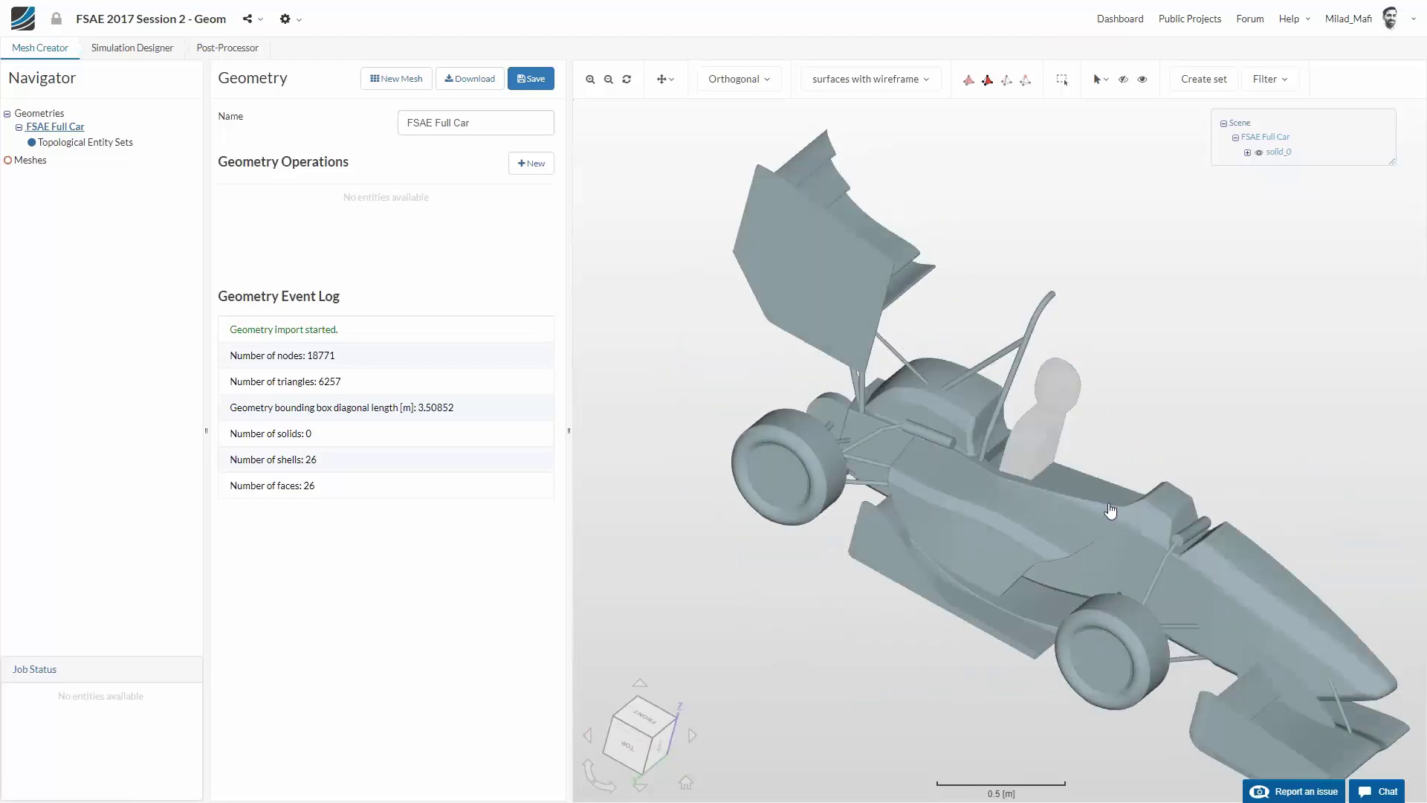
left_click_drag(1116, 318, 917, 399)
left_click_drag(1114, 496, 1113, 671)
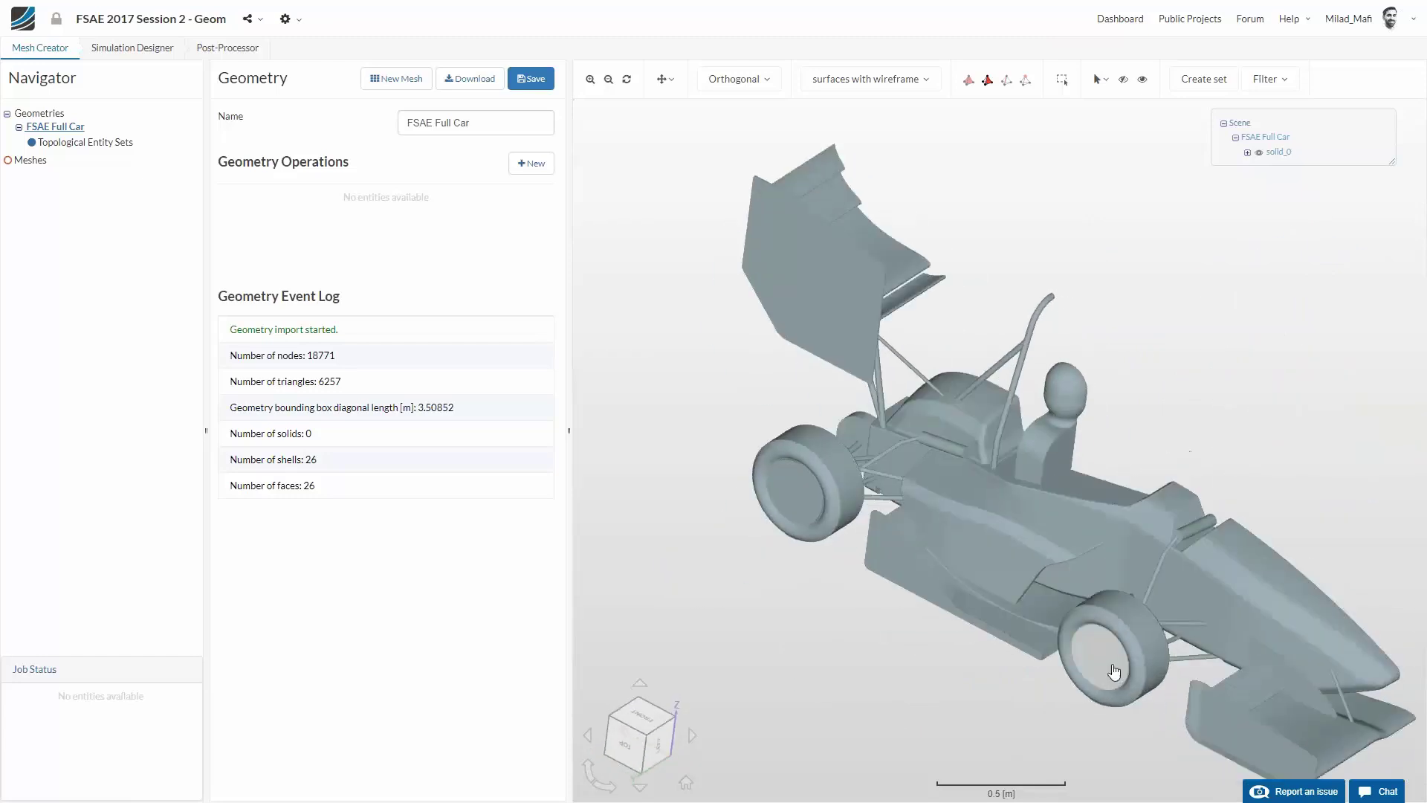
middle_click_drag(965, 554, 905, 505)
mouse_move(1206, 437)
right_mouse_down()
mouse_move(1211, 545)
mouse_move(1208, 425)
right_mouse_up()
left_click_drag(1209, 425, 1137, 392)
right_click_drag(1137, 391, 1157, 516)
left_click_drag(1188, 407, 1168, 493)
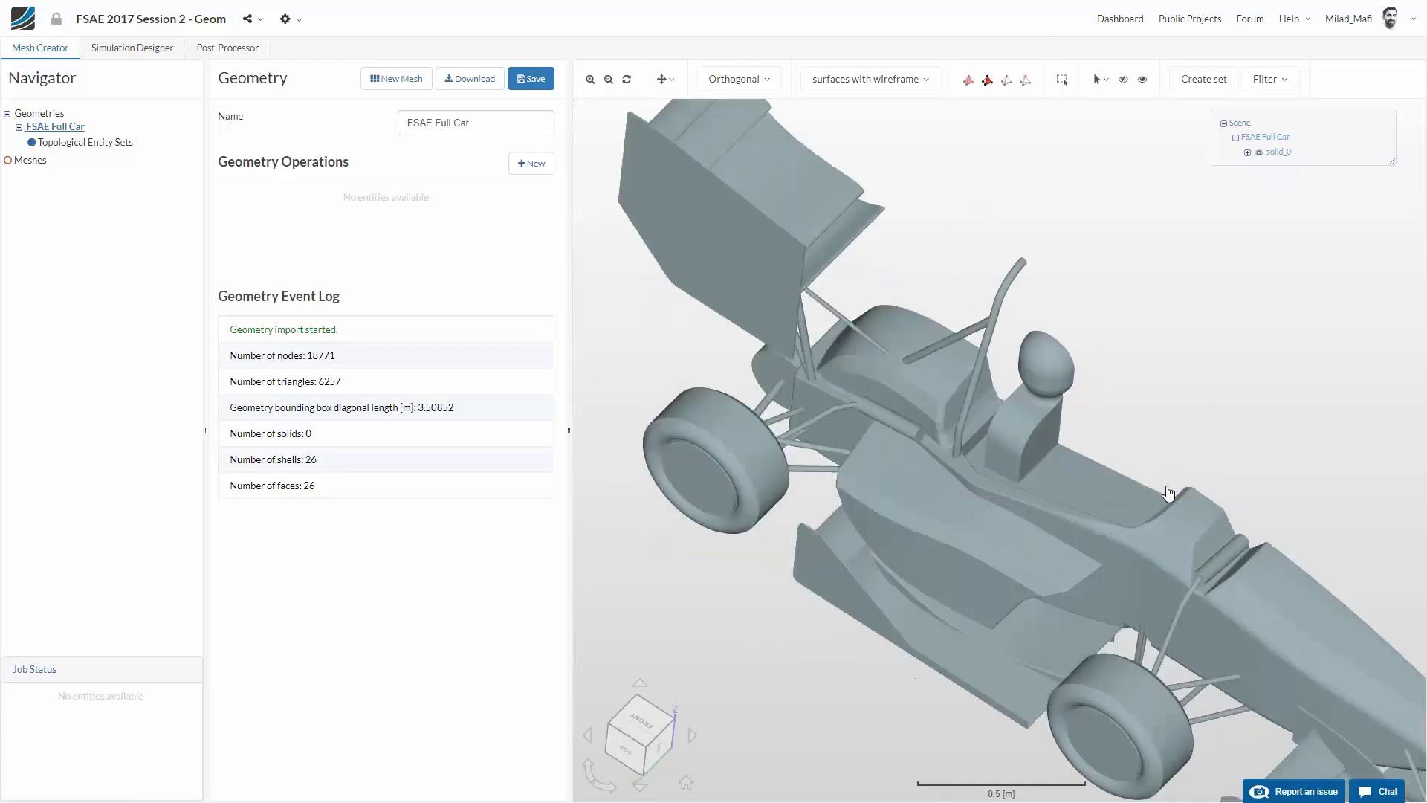
middle_click_drag(1099, 504, 1077, 488)
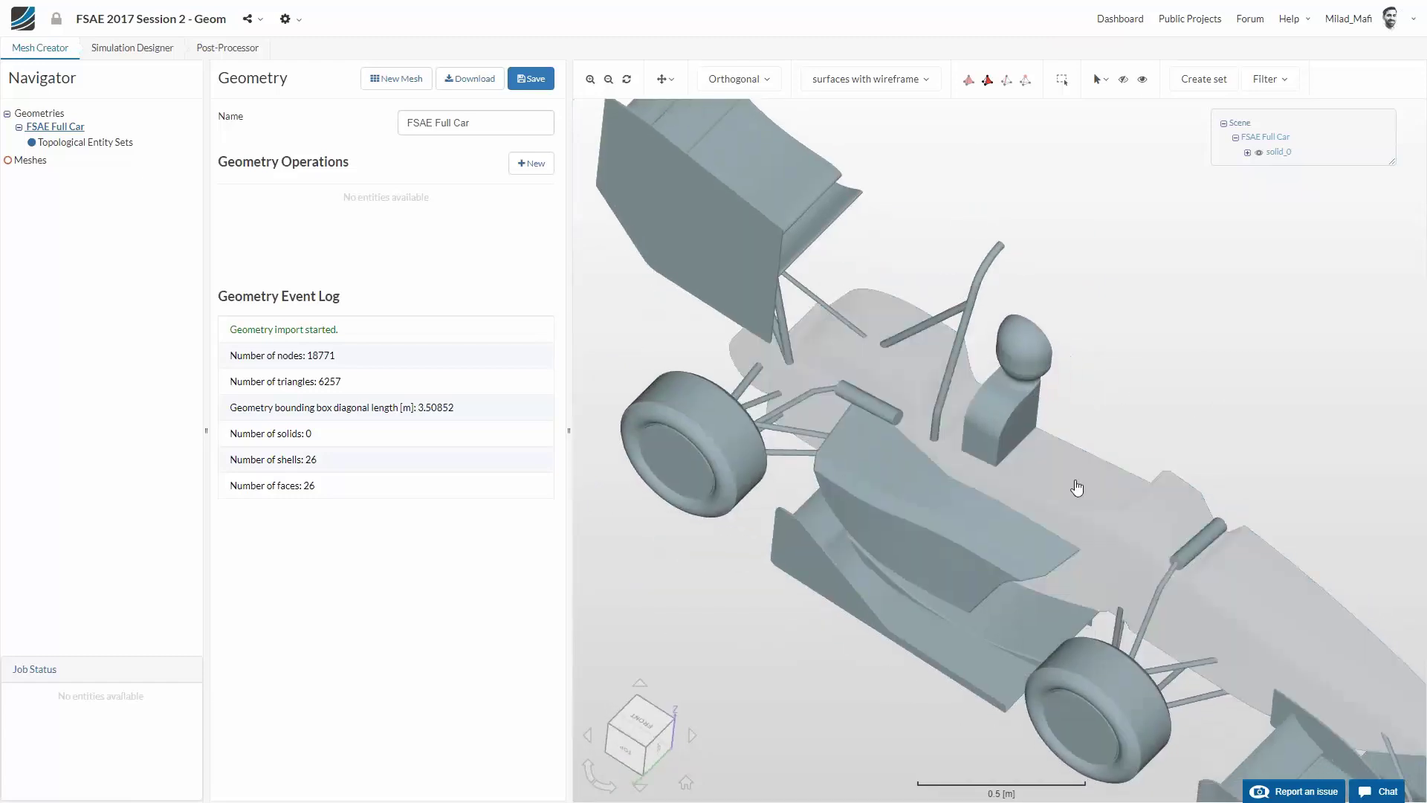
right_click_drag(1077, 488, 1079, 378)
mouse_move(1092, 491)
left_mouse_down()
mouse_move(1058, 483)
mouse_move(1070, 494)
left_mouse_up()
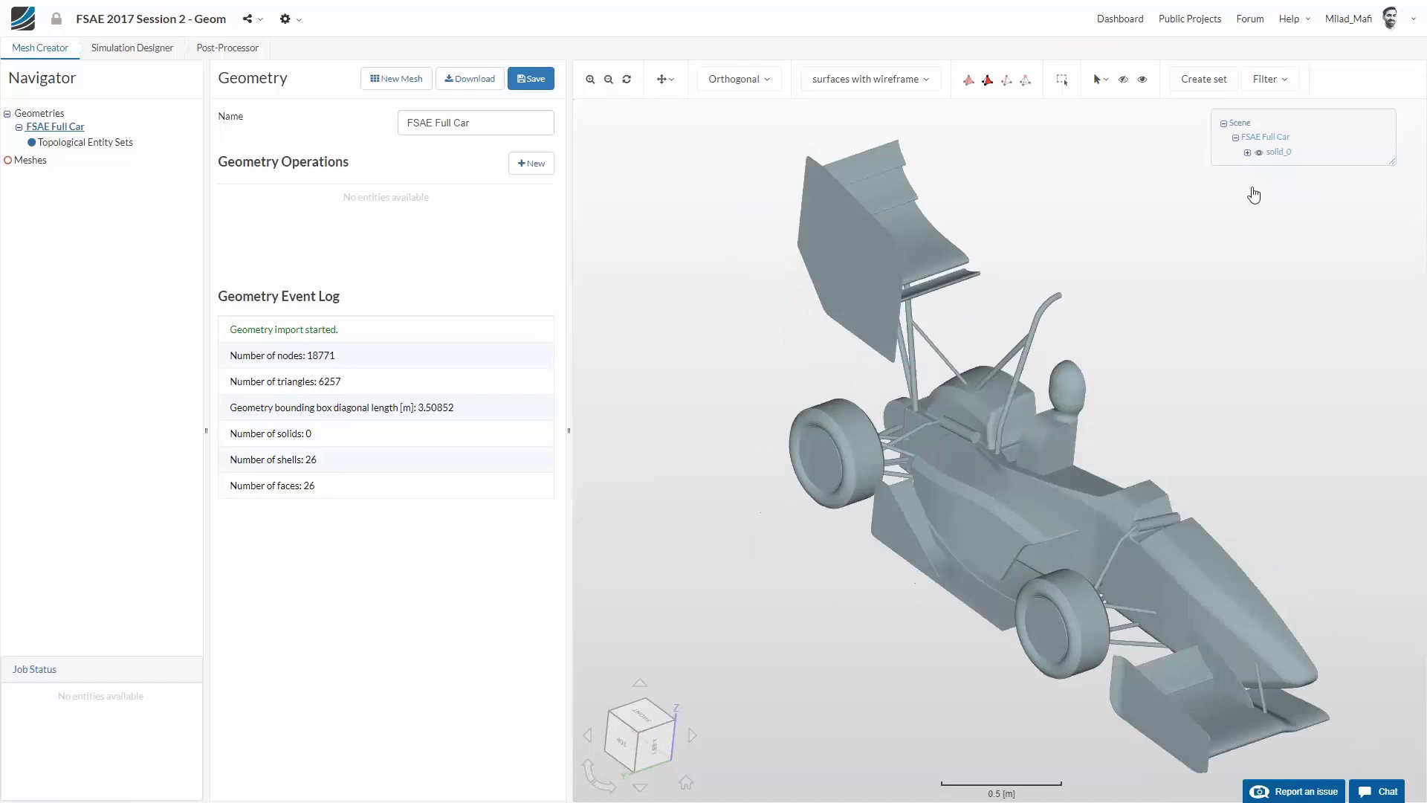
Expand solid_0 of the FSAE Full Car in the scene tree and look through its named surfaces
left_click(1248, 153)
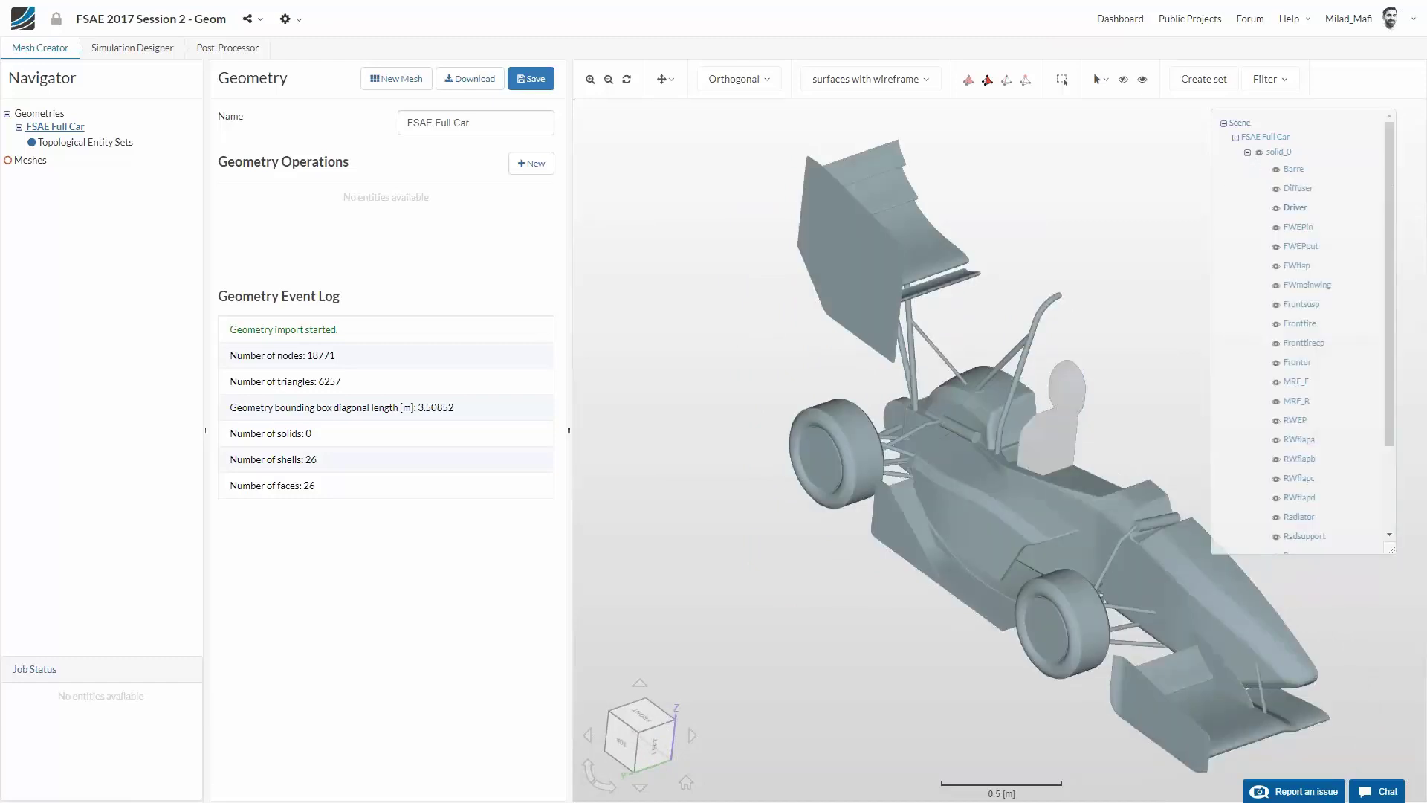
scroll(1330, 364, "down", 3)
scroll(1296, 413, "up", 3)
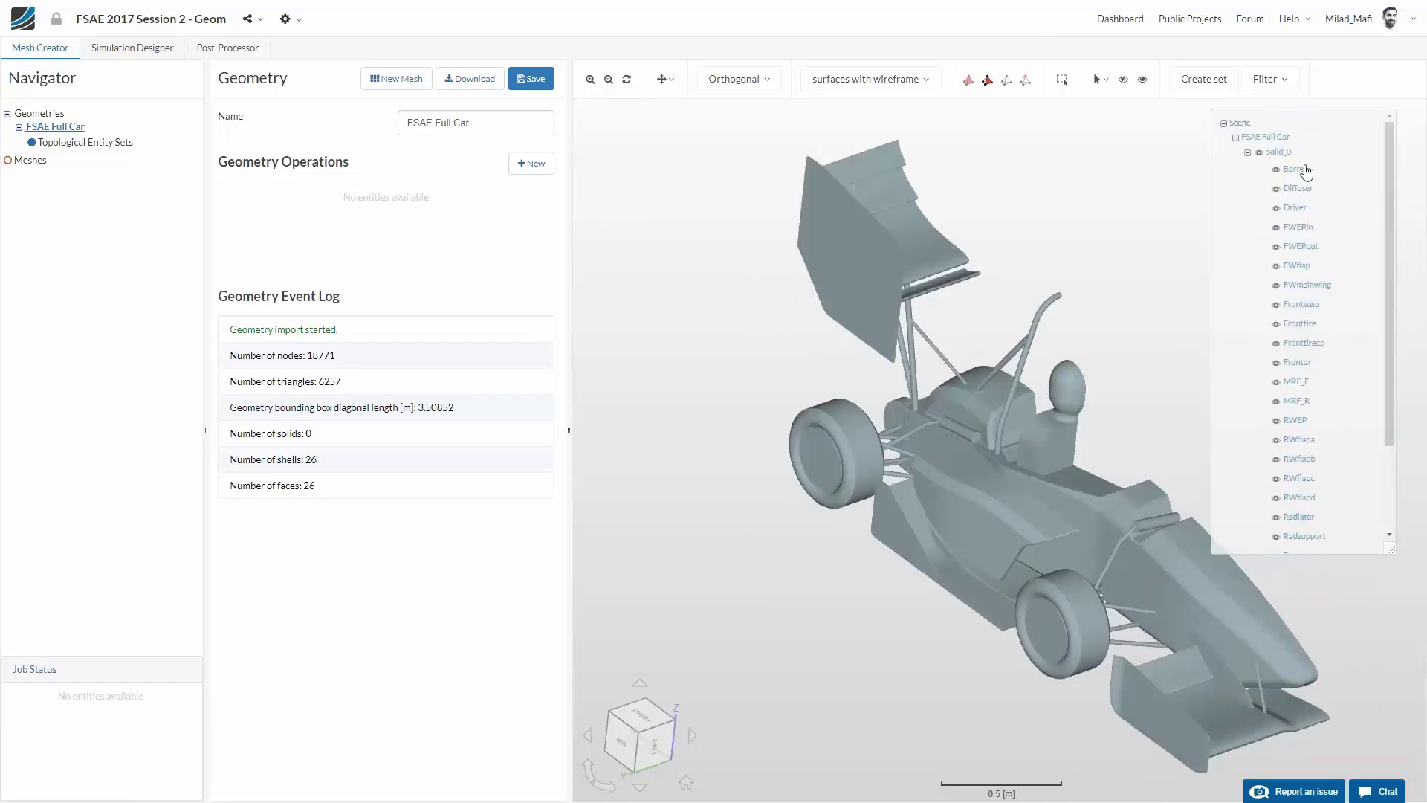
Hide all of solid_0, display only the Driver surface to inspect it, and hide it again
left_click(1259, 153)
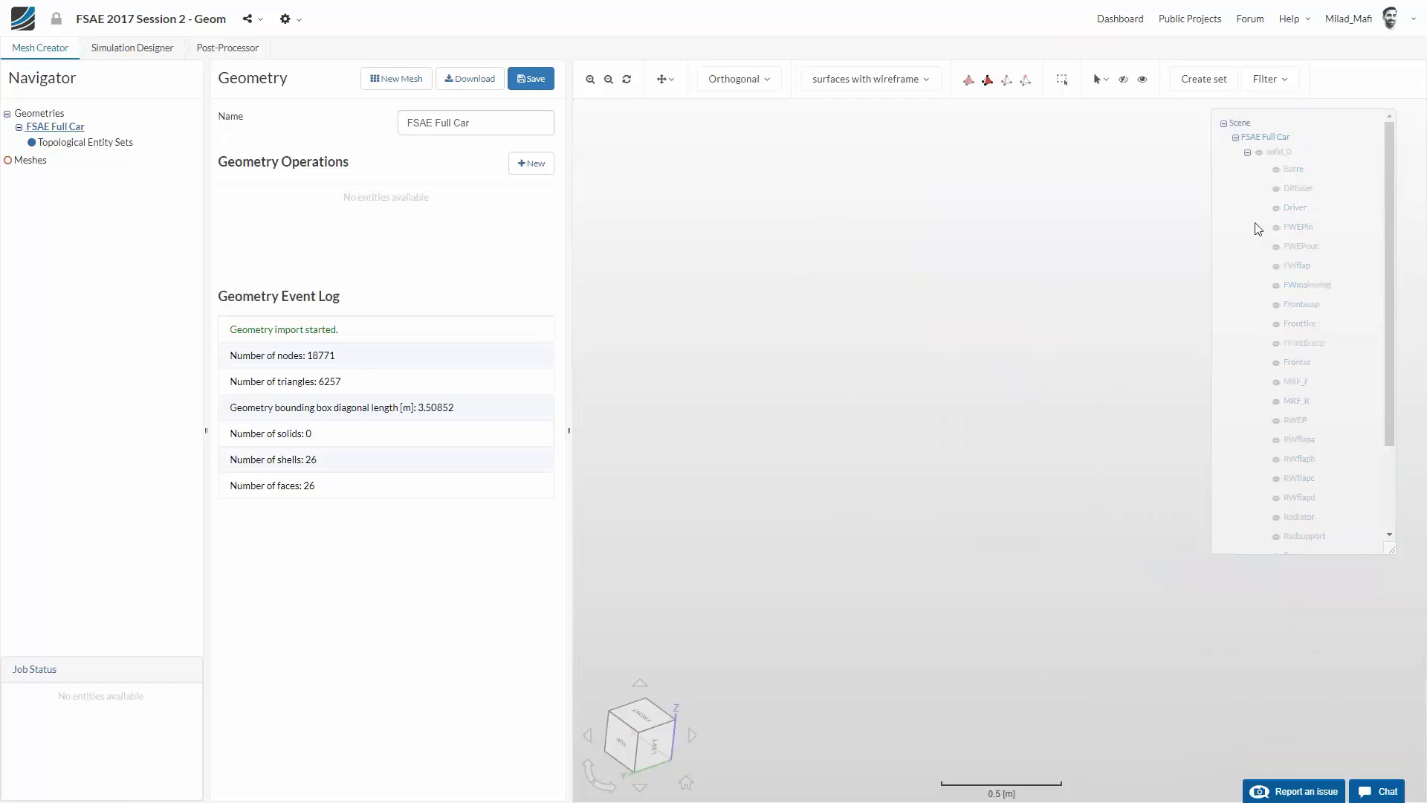
left_click(1276, 208)
left_click_drag(1113, 400, 1189, 386)
left_click(1276, 208)
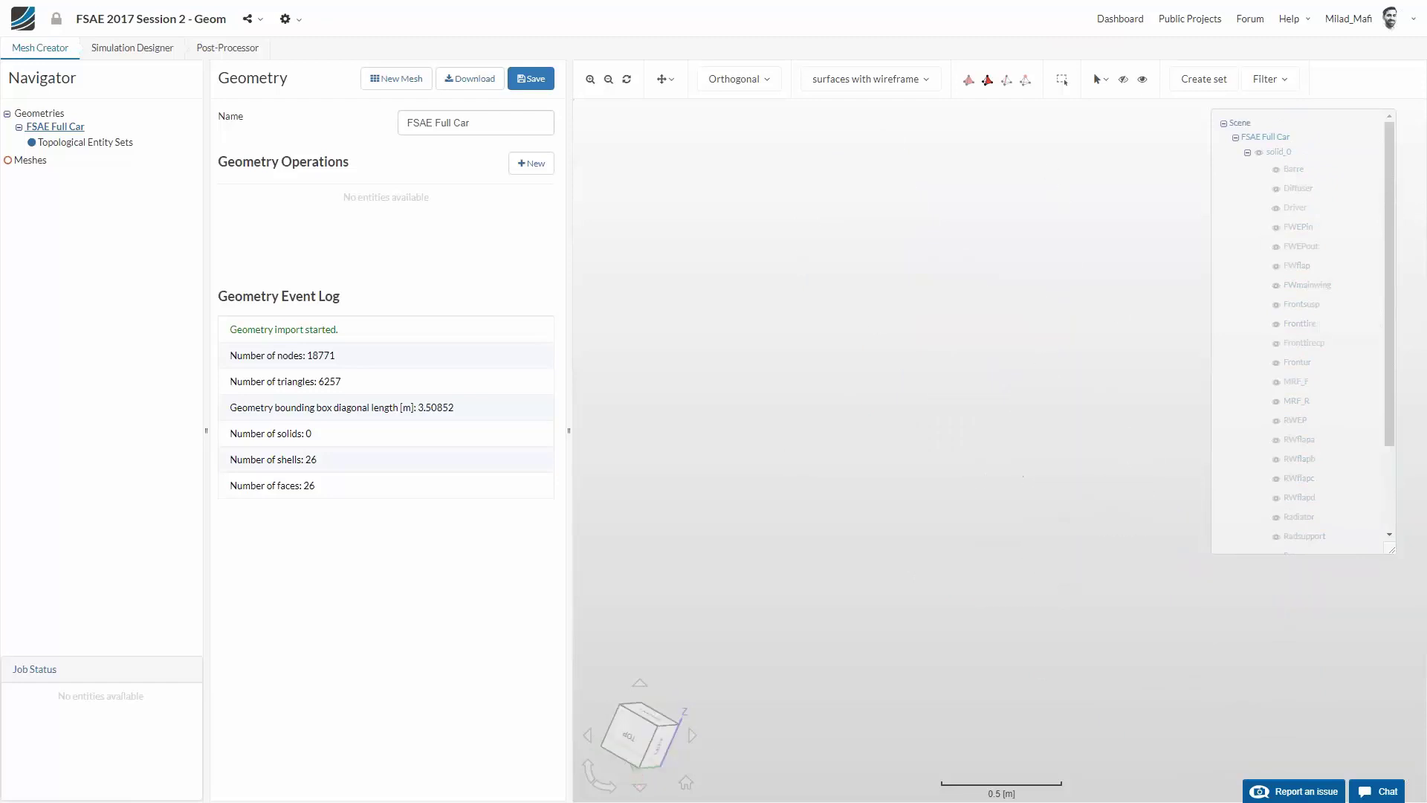
Display only the Fronttire surface, hide it again, and restore the visibility of the whole solid_0
left_click(1276, 324)
left_click_drag(1107, 316, 1100, 416)
left_click(1276, 324)
left_click(1276, 324)
left_click(1276, 325)
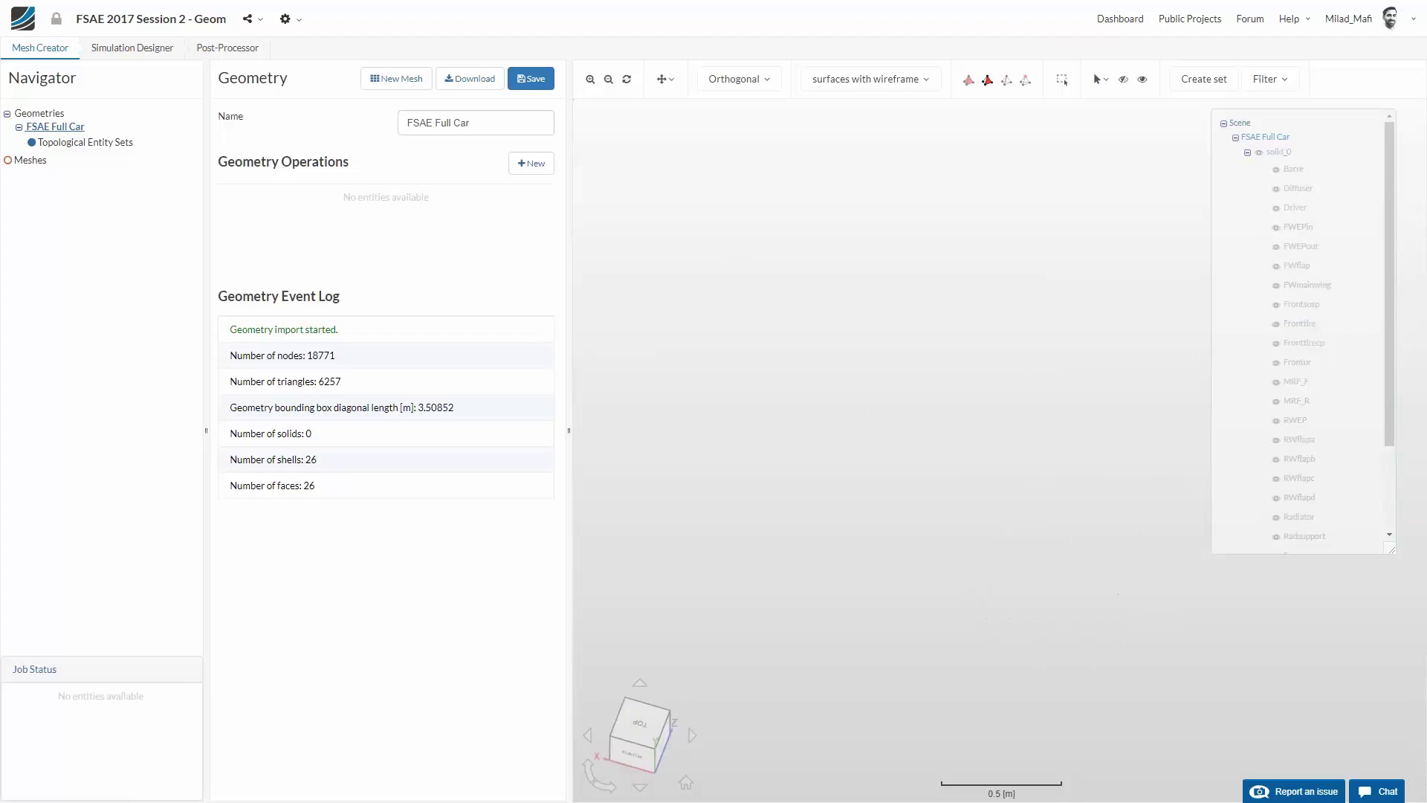
left_click(1259, 152)
Hide the Frontsusp surface by selecting it on the model, show all surfaces again, and inspect the front of the car
scroll(1004, 527, "up", 3)
left_click_drag(1054, 599, 1106, 246)
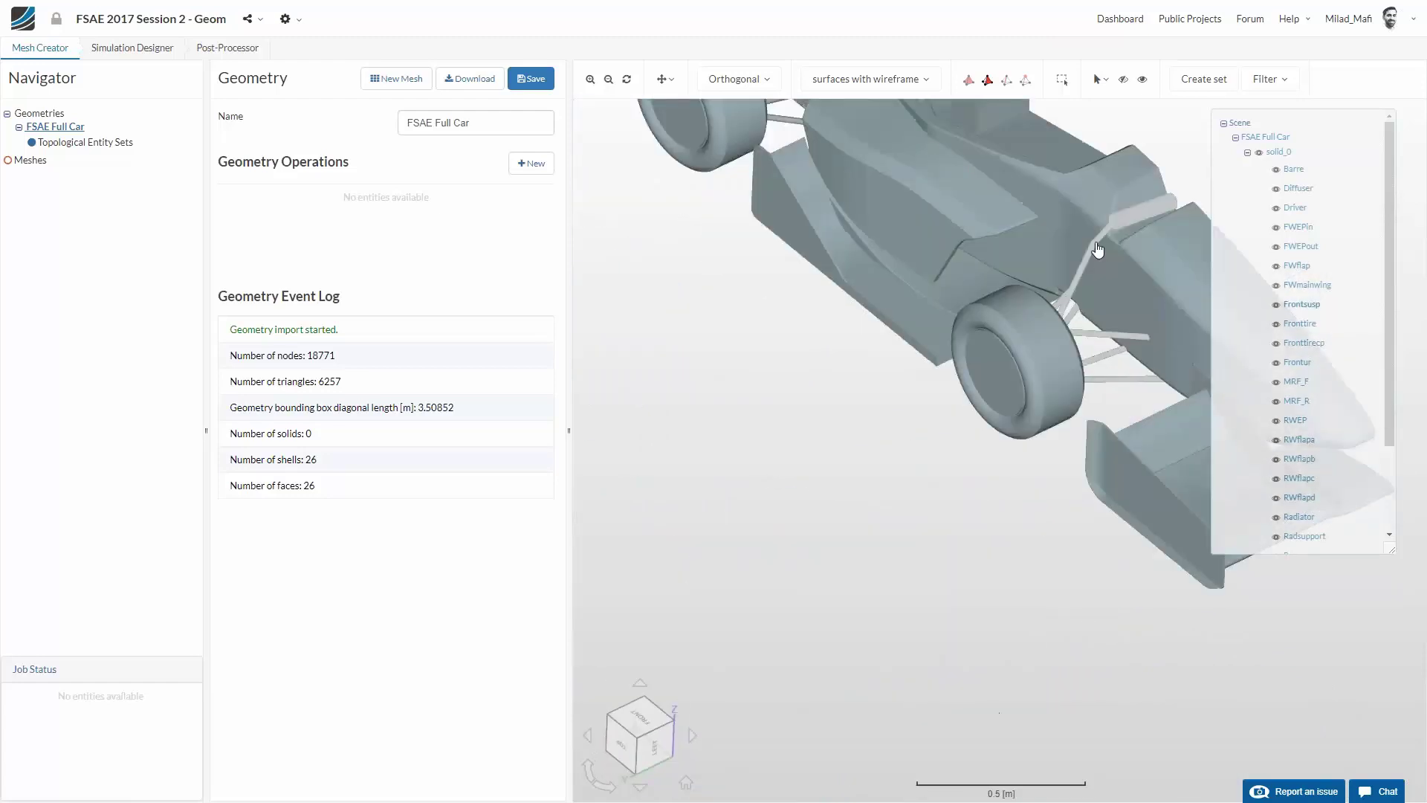
left_click(1098, 249)
left_click(1123, 79)
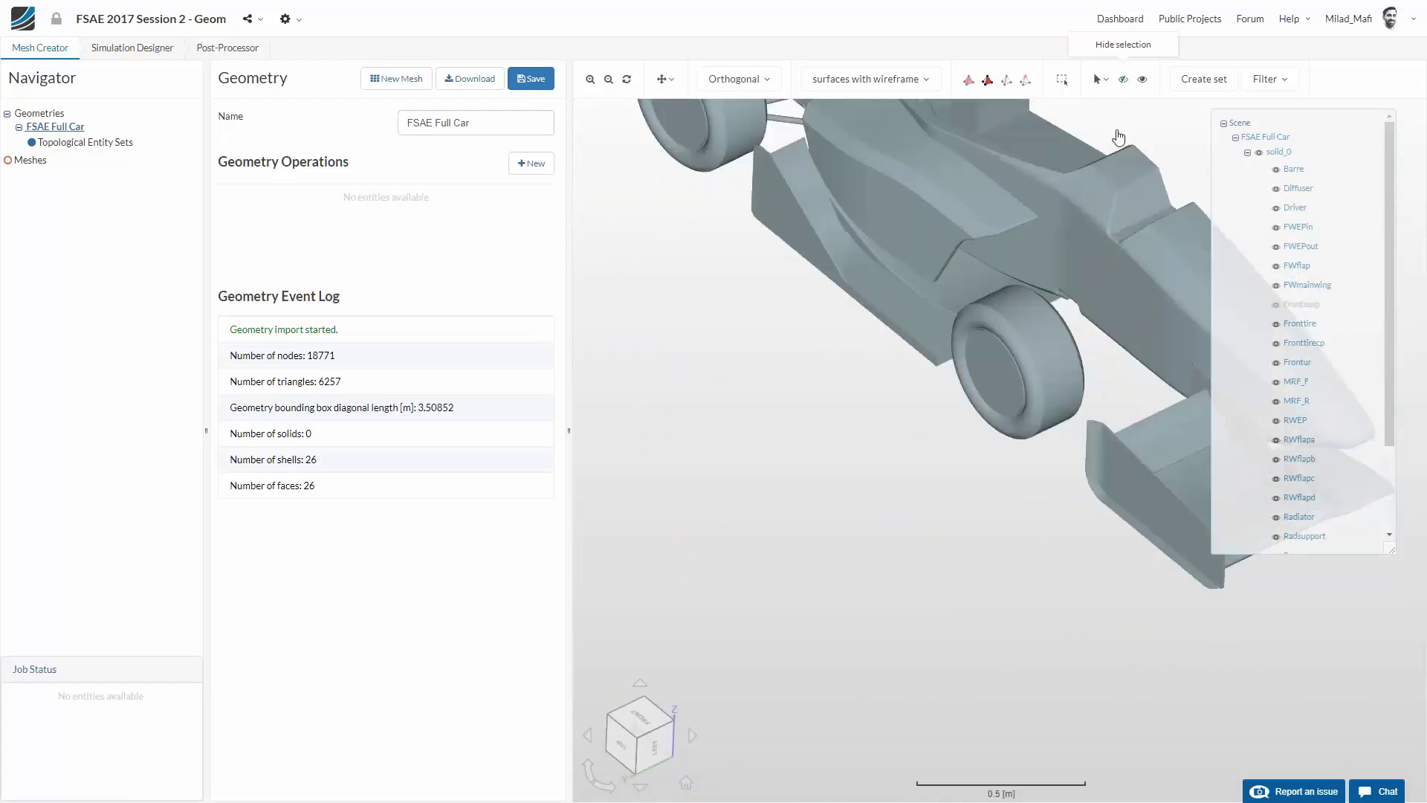
left_click_drag(1086, 481, 981, 209)
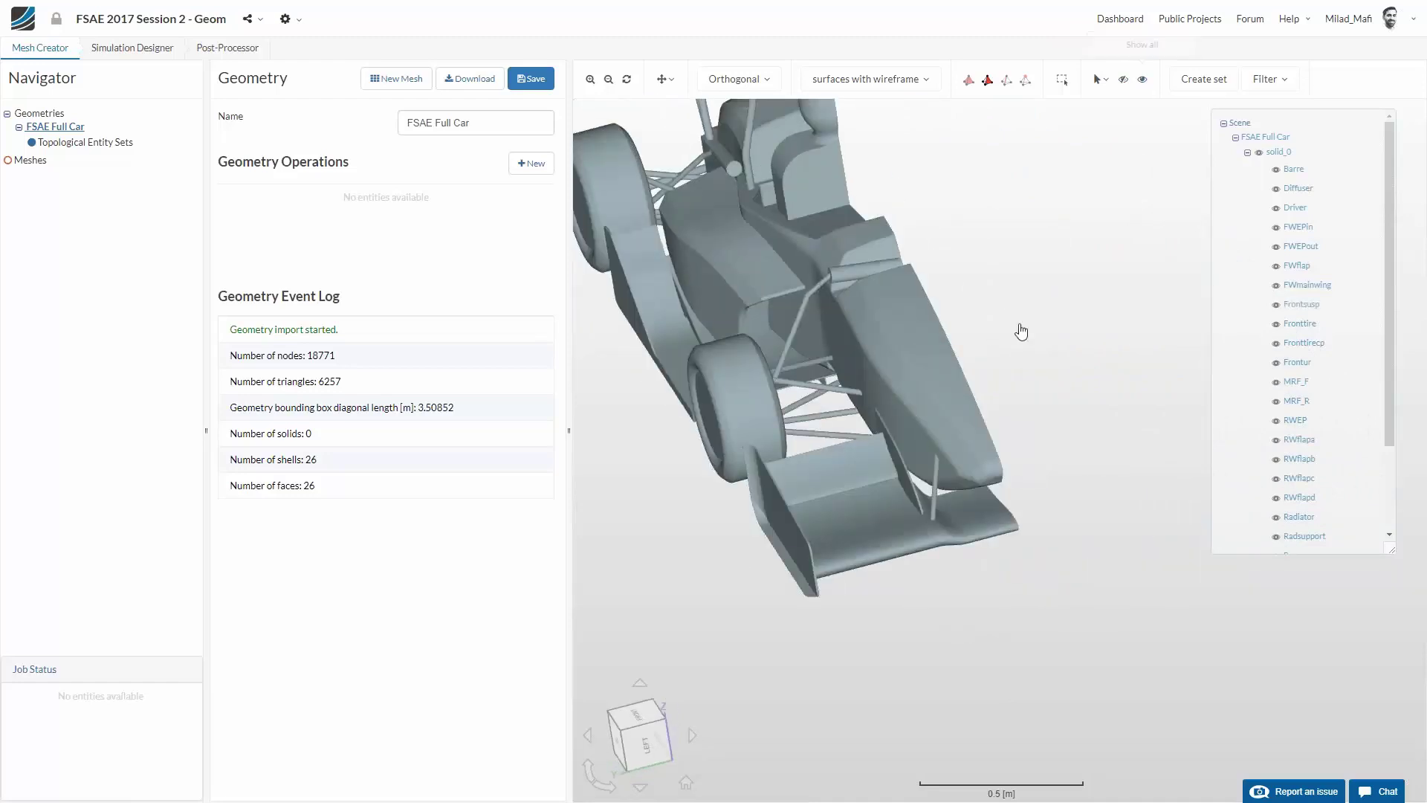
mouse_move(991, 335)
left_mouse_down()
mouse_move(908, 322)
mouse_move(917, 360)
mouse_move(904, 363)
mouse_move(1136, 453)
mouse_move(994, 280)
mouse_move(905, 362)
mouse_move(783, 380)
mouse_move(799, 467)
left_mouse_up()
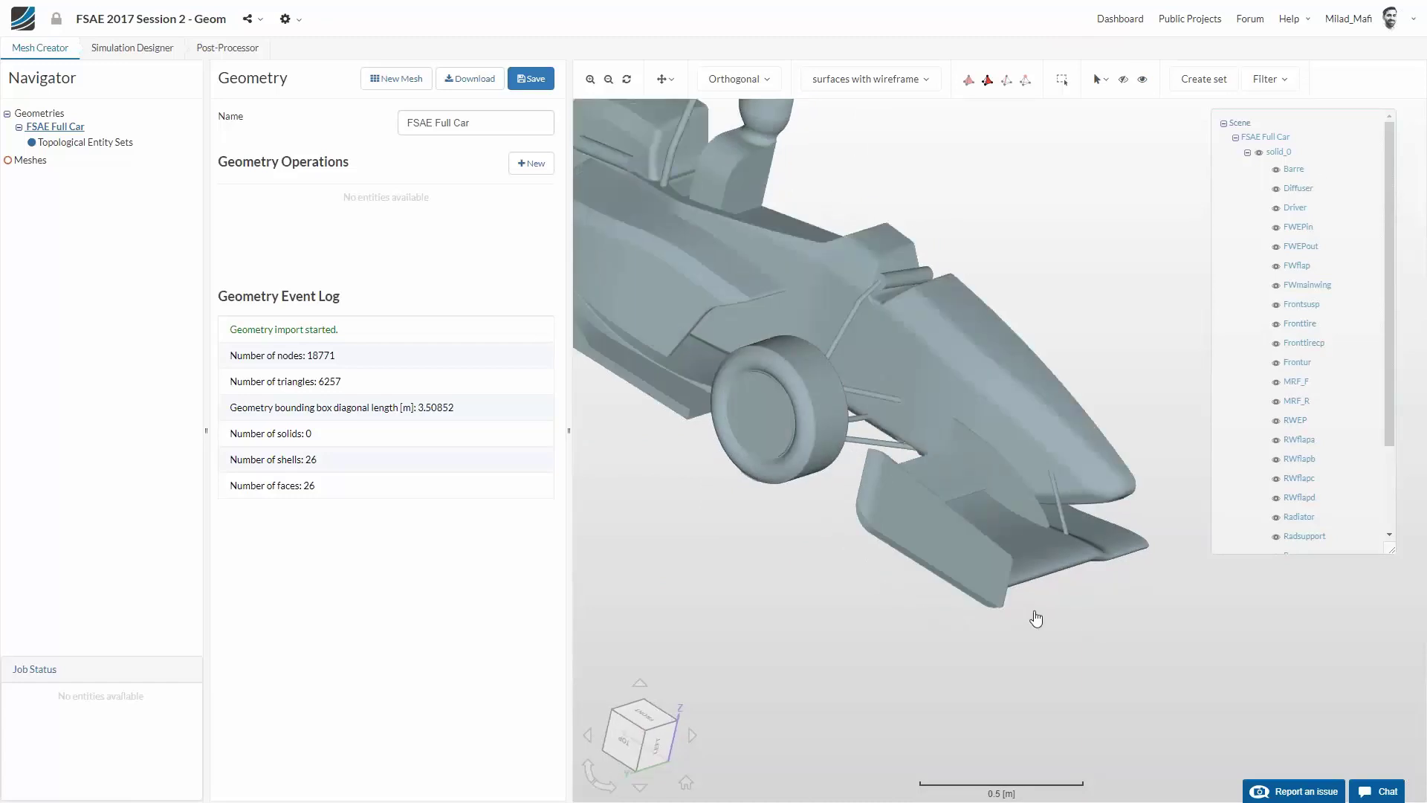
scroll(885, 369, "down", 4)
left_click_drag(885, 369, 830, 448)
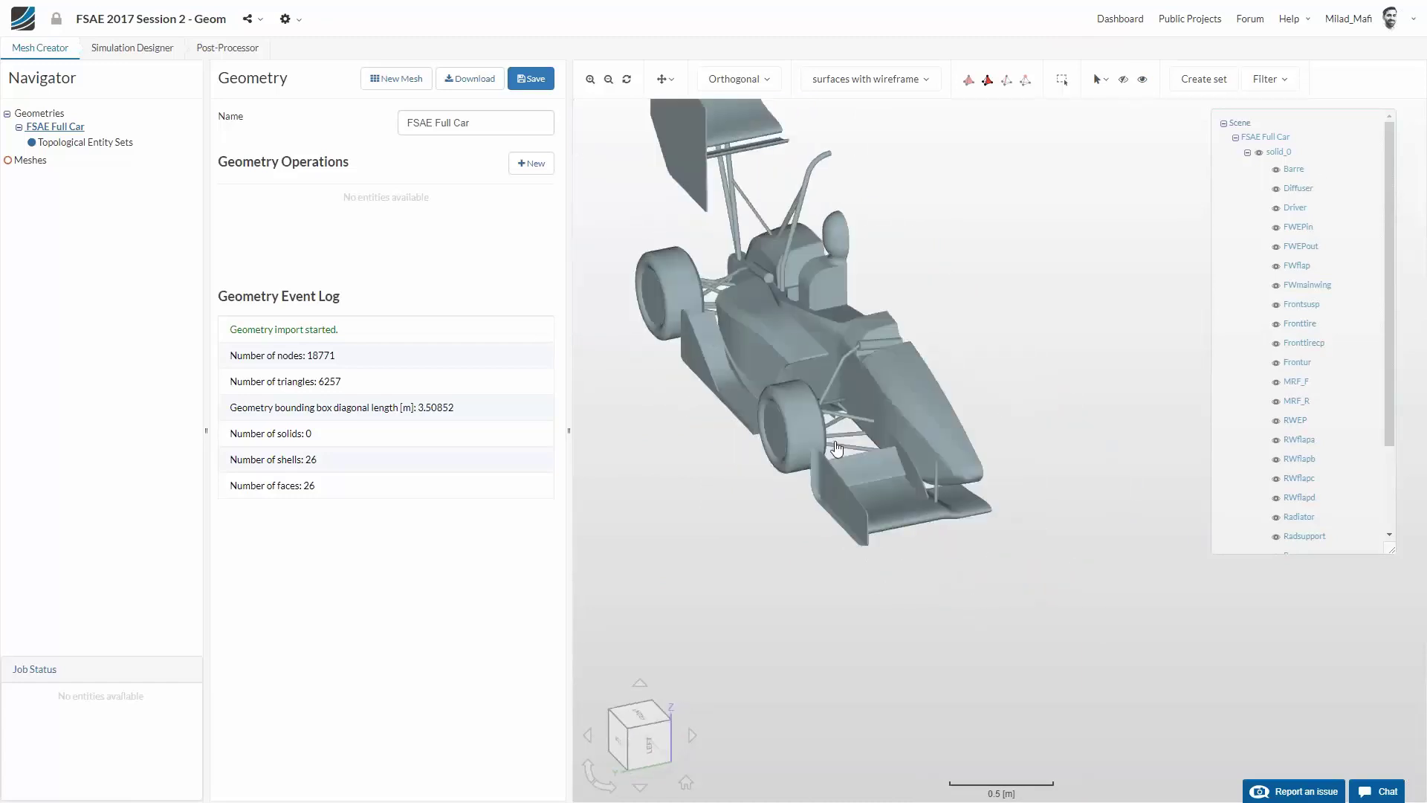
Create a new mesh, assign FSAE Full Car as its base geometry, and save it
left_click(45, 162)
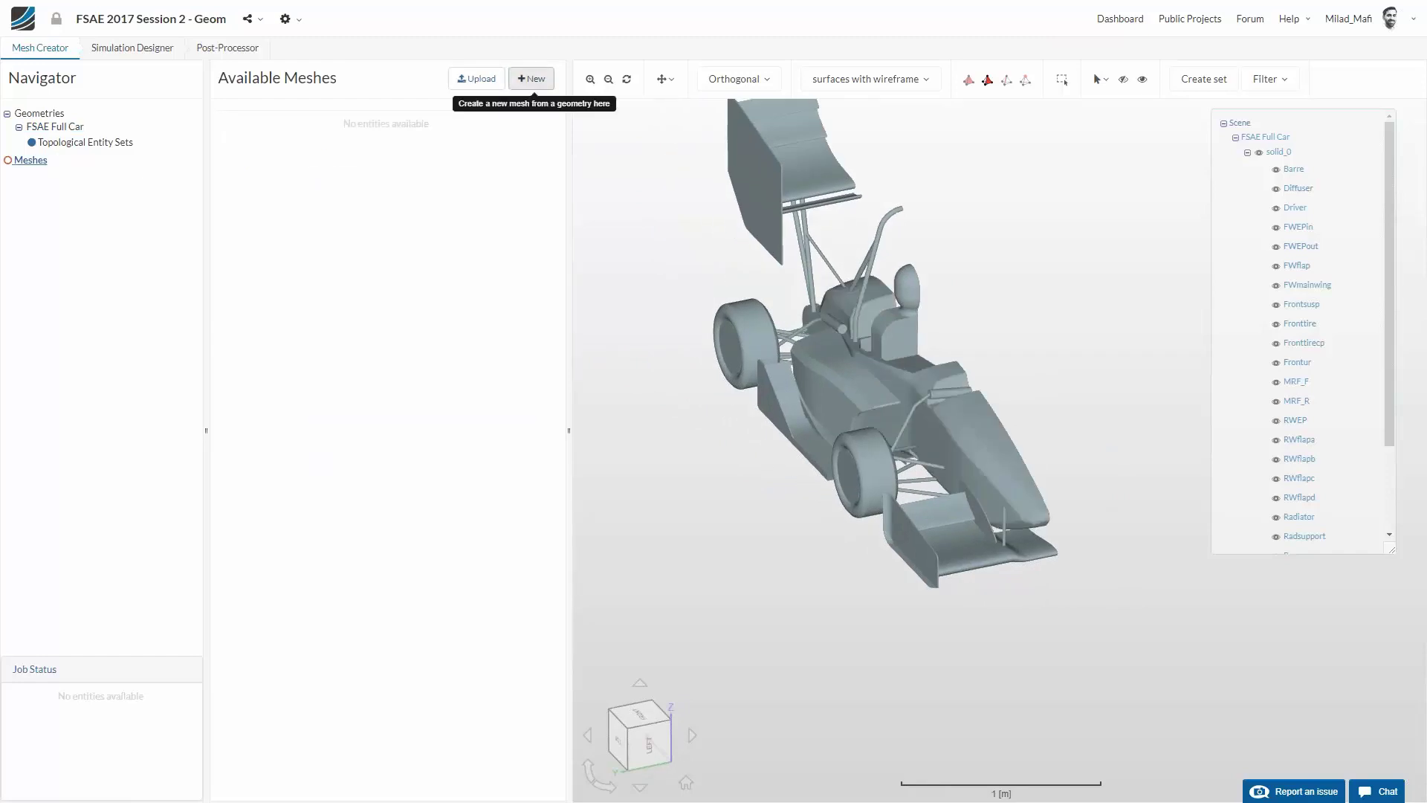
left_click(531, 79)
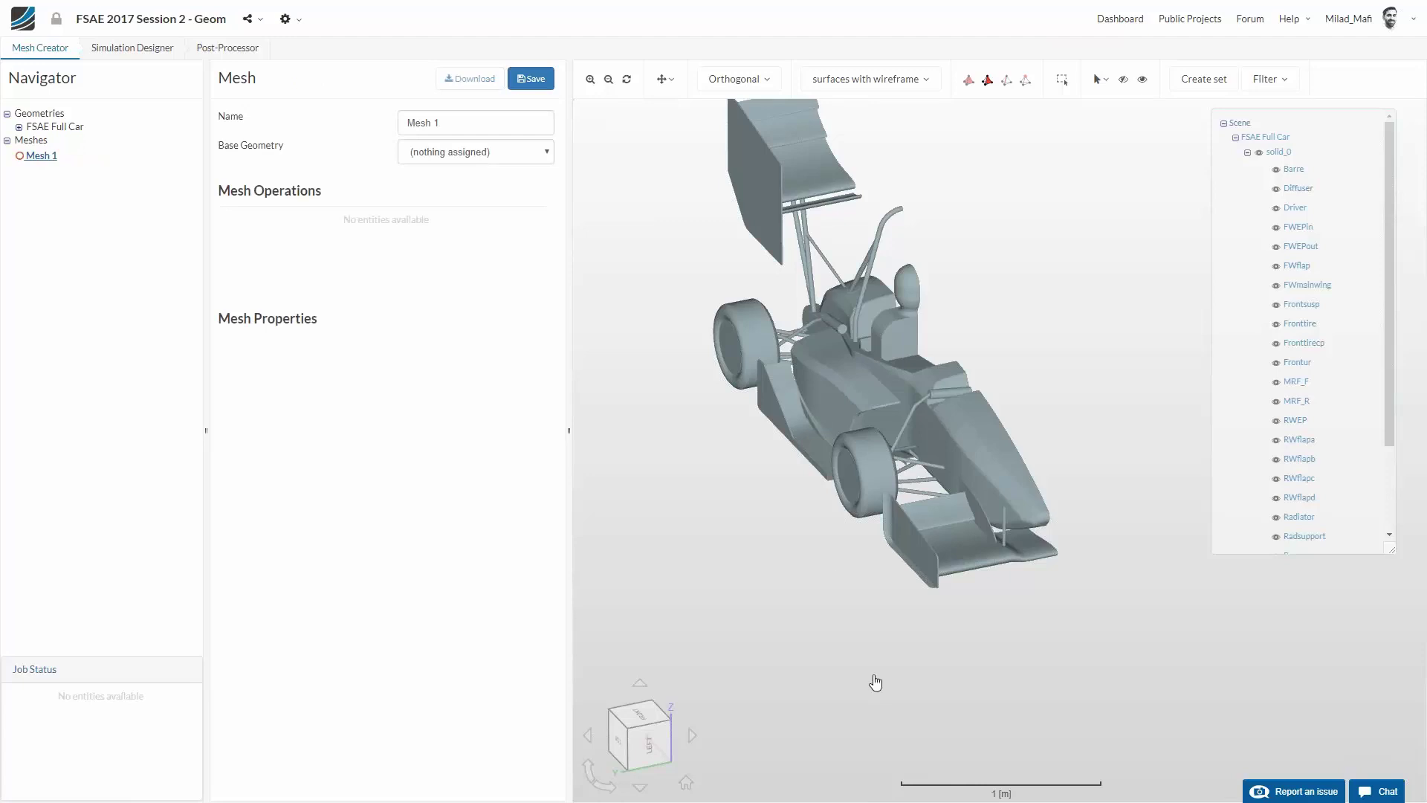
left_click(435, 154)
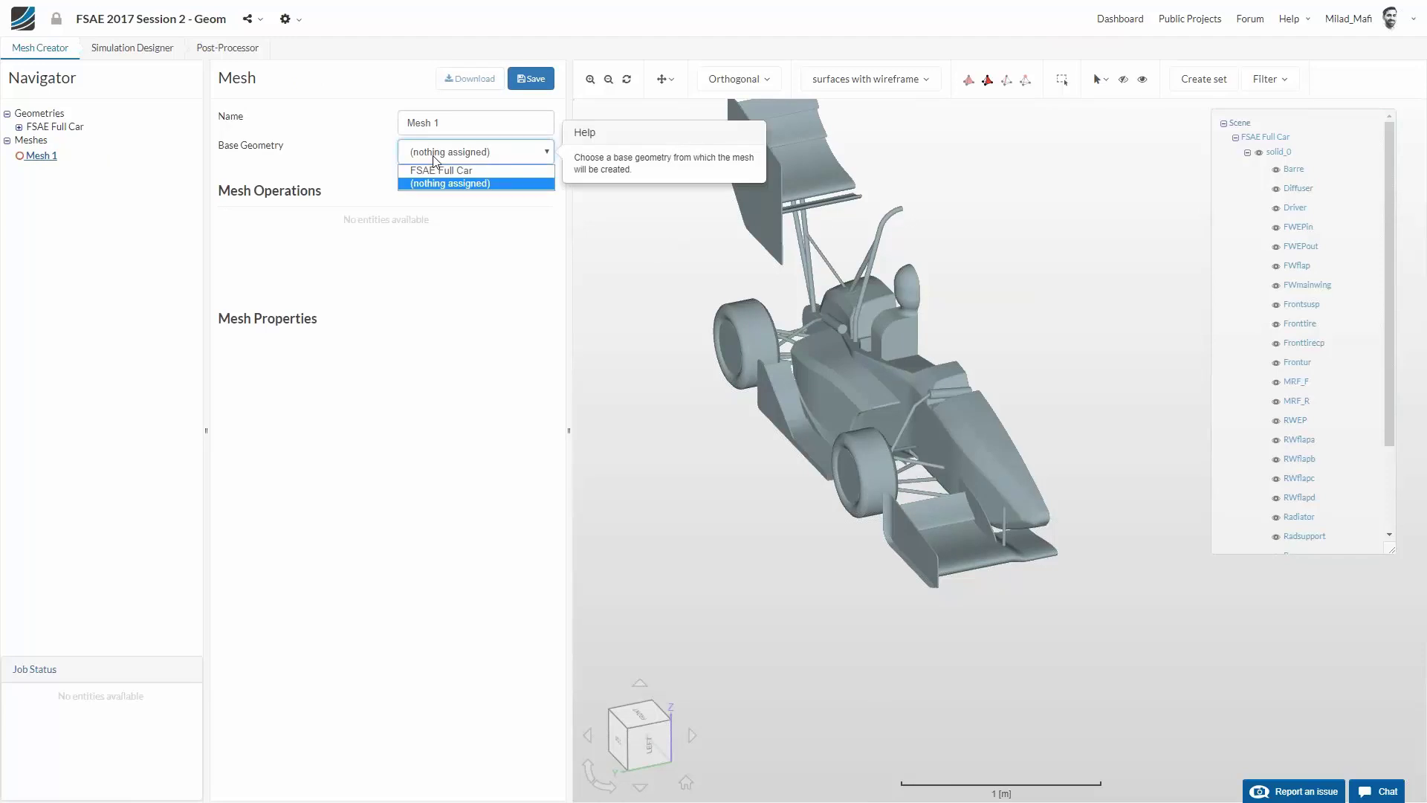
left_click(436, 172)
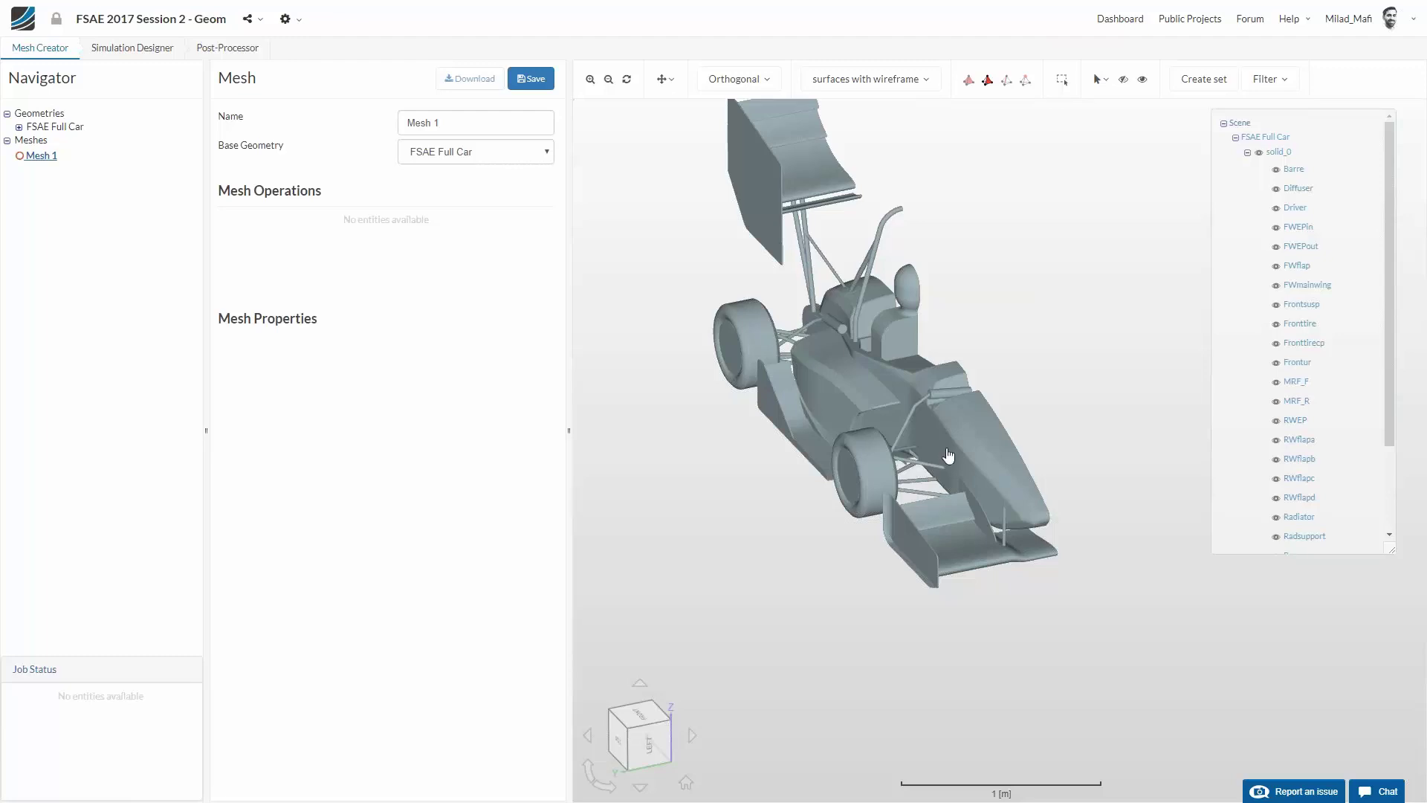
left_click_drag(972, 490, 1019, 533)
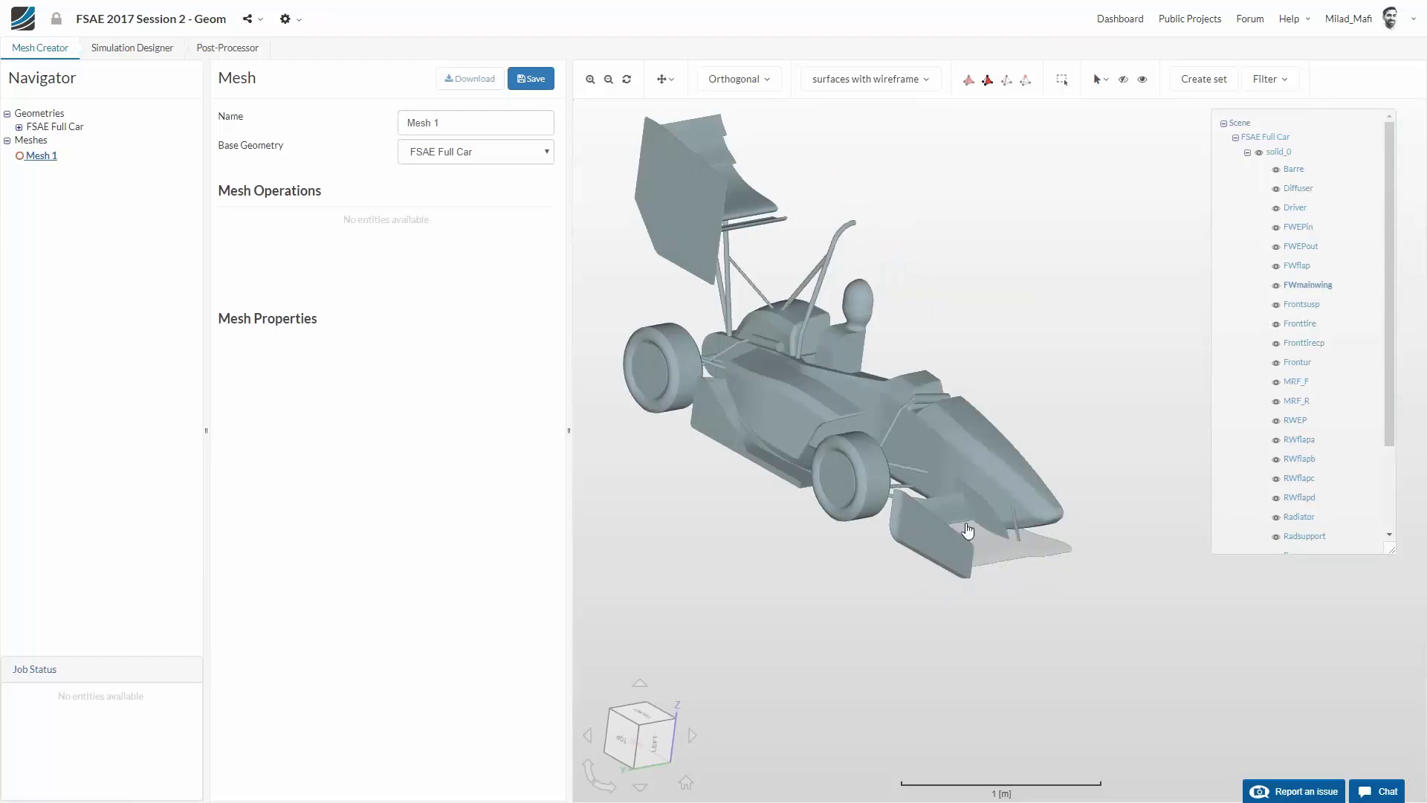
left_click_drag(954, 334, 970, 382)
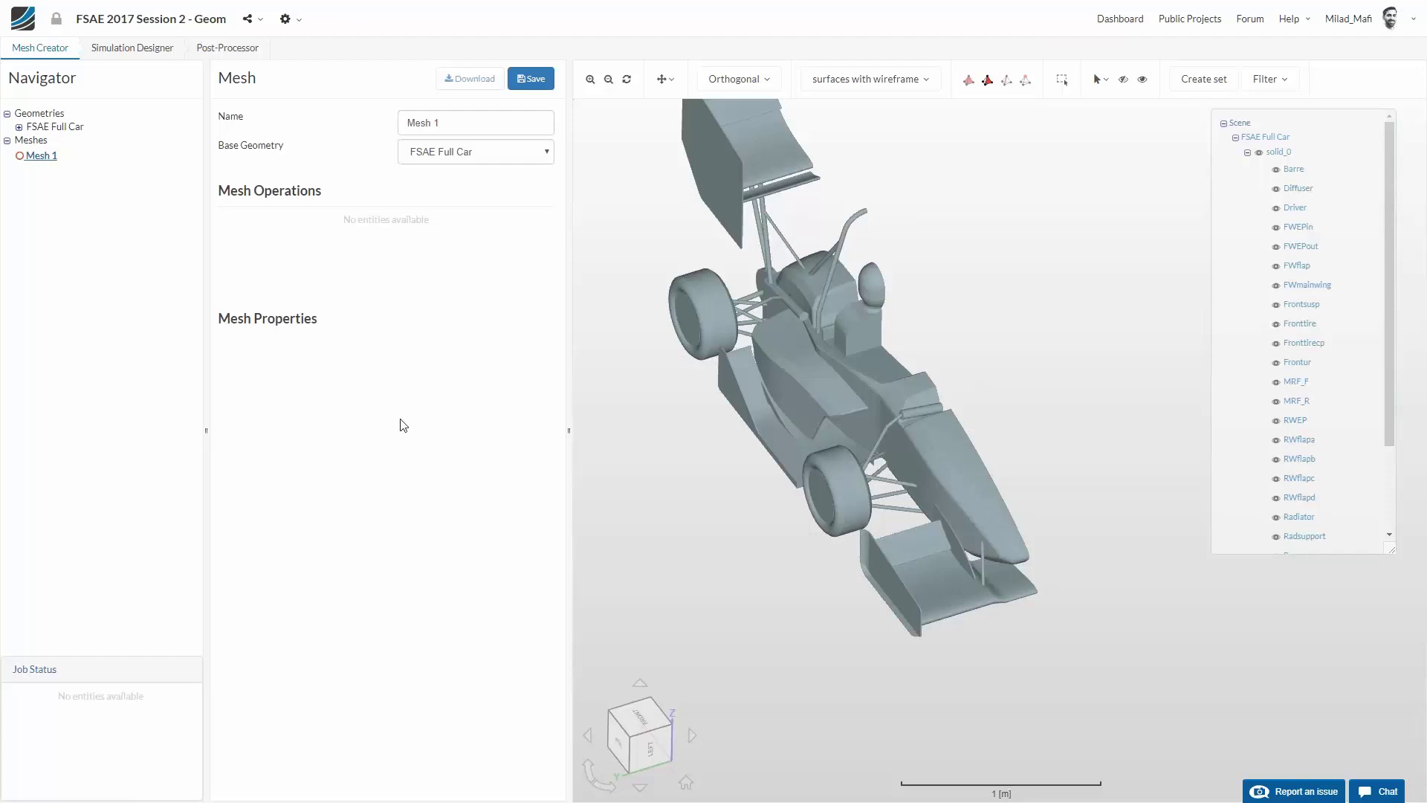
left_click(531, 79)
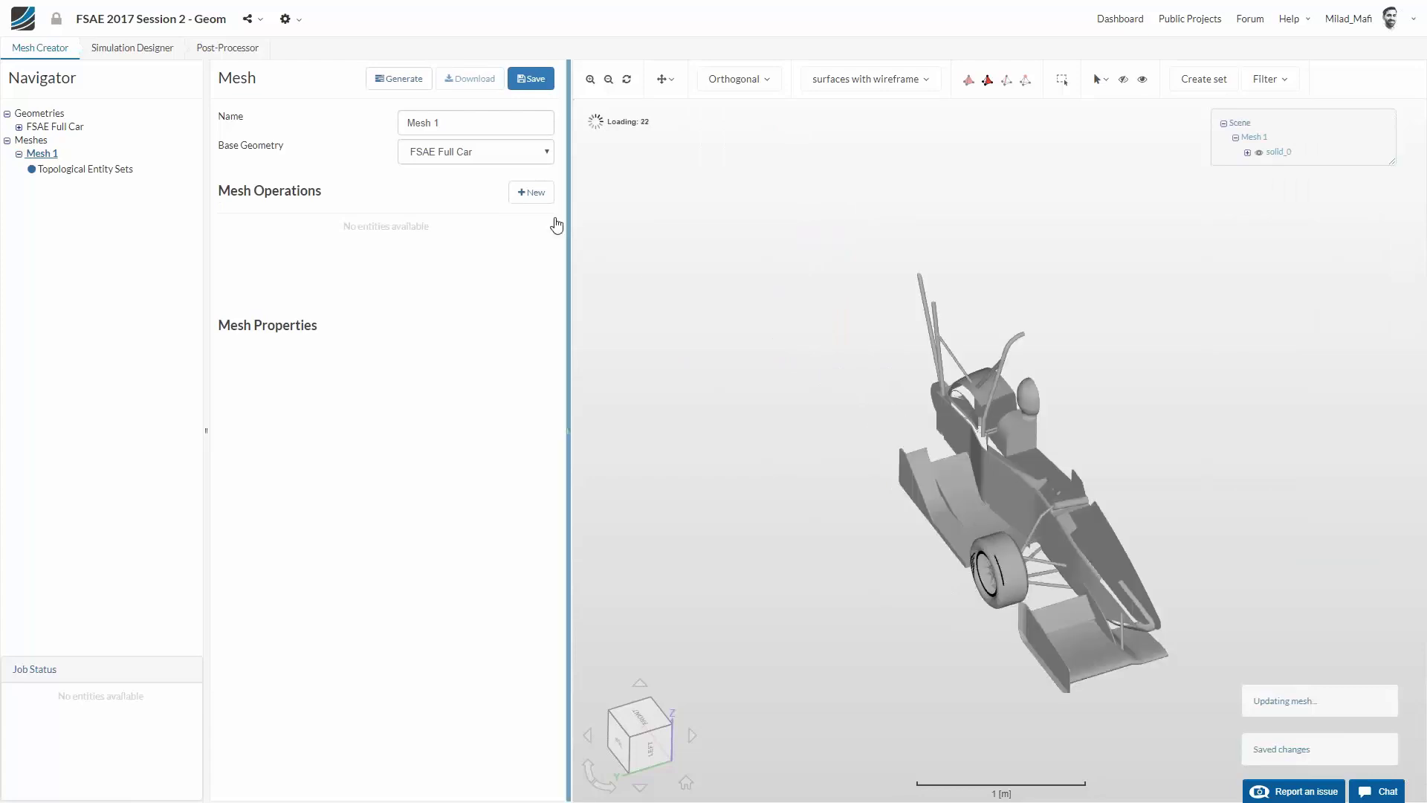
Add a mesh operation to Mesh 1 using the Hex-dominant parametric (only CFD) type and save it
left_click(533, 195)
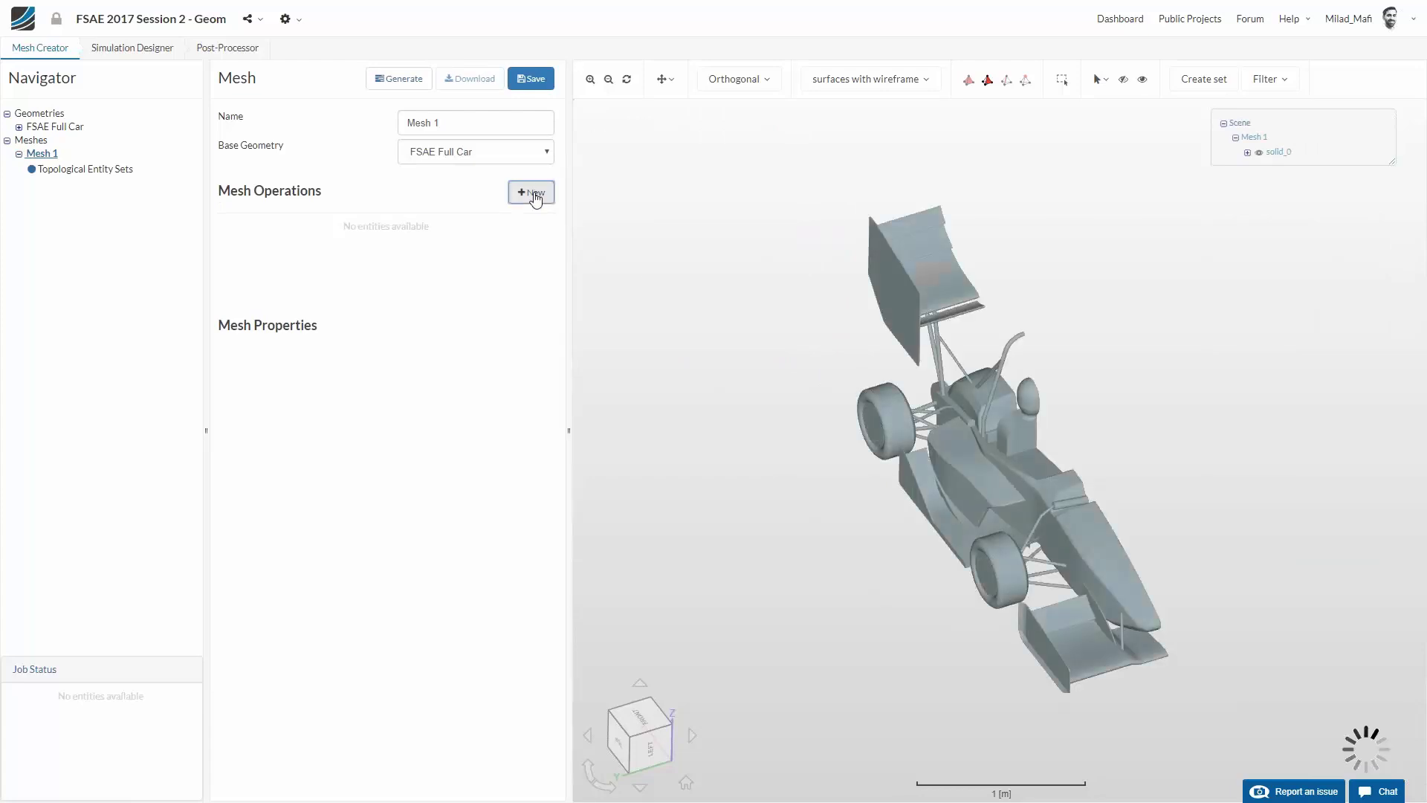
left_click(321, 217)
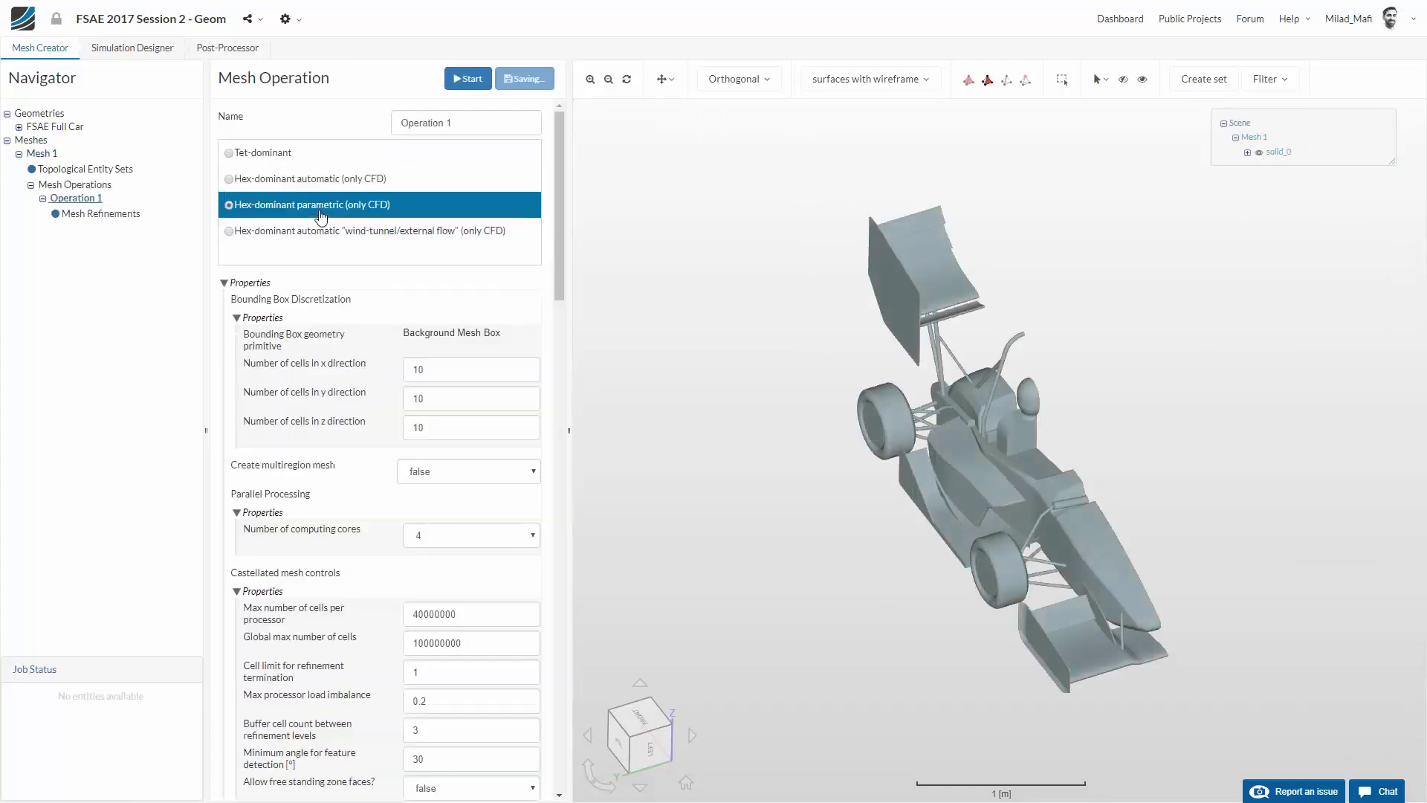
left_click(531, 78)
Set the Background Mesh Box's minimum point to x -9.825, y 0.001 and z 0 m
left_click(138, 229)
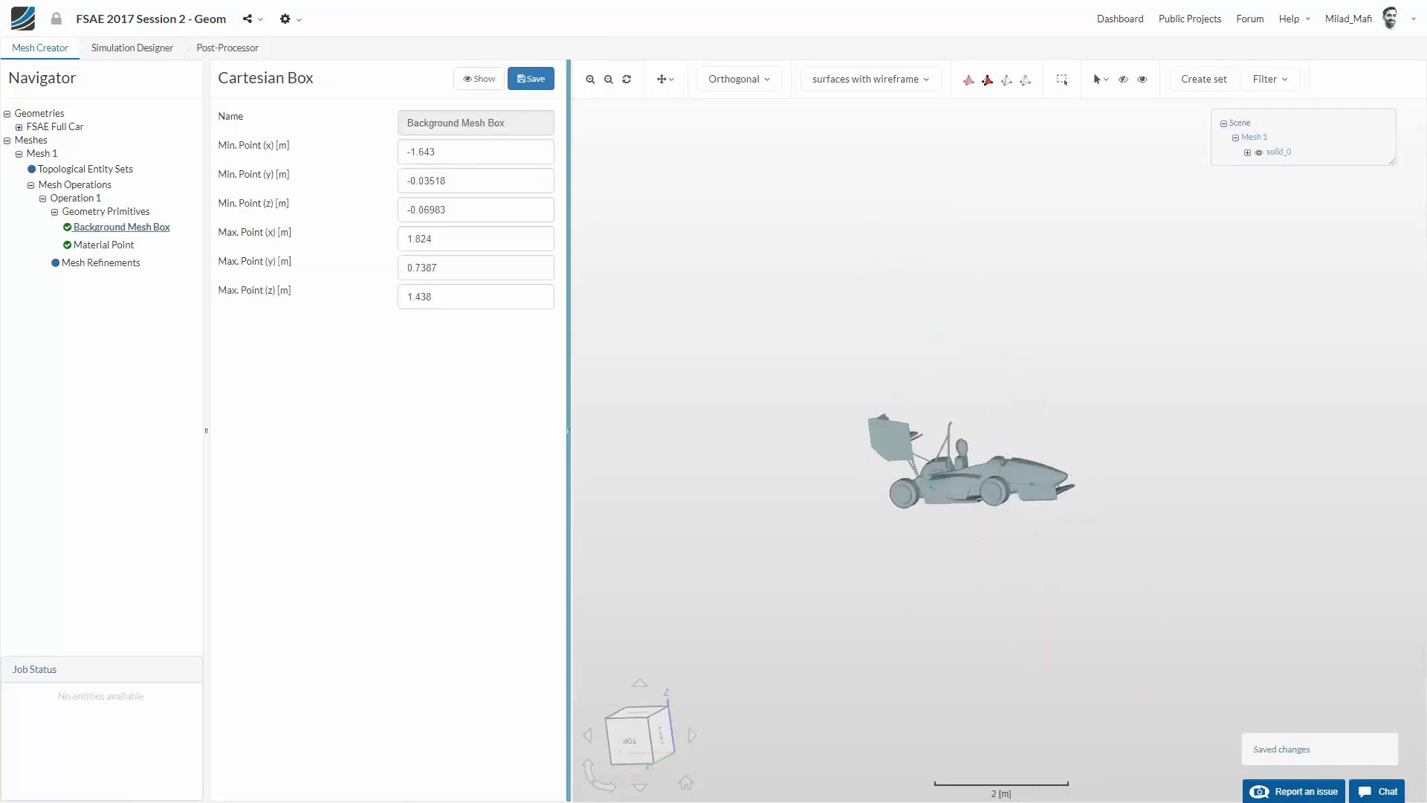
left_click(501, 149)
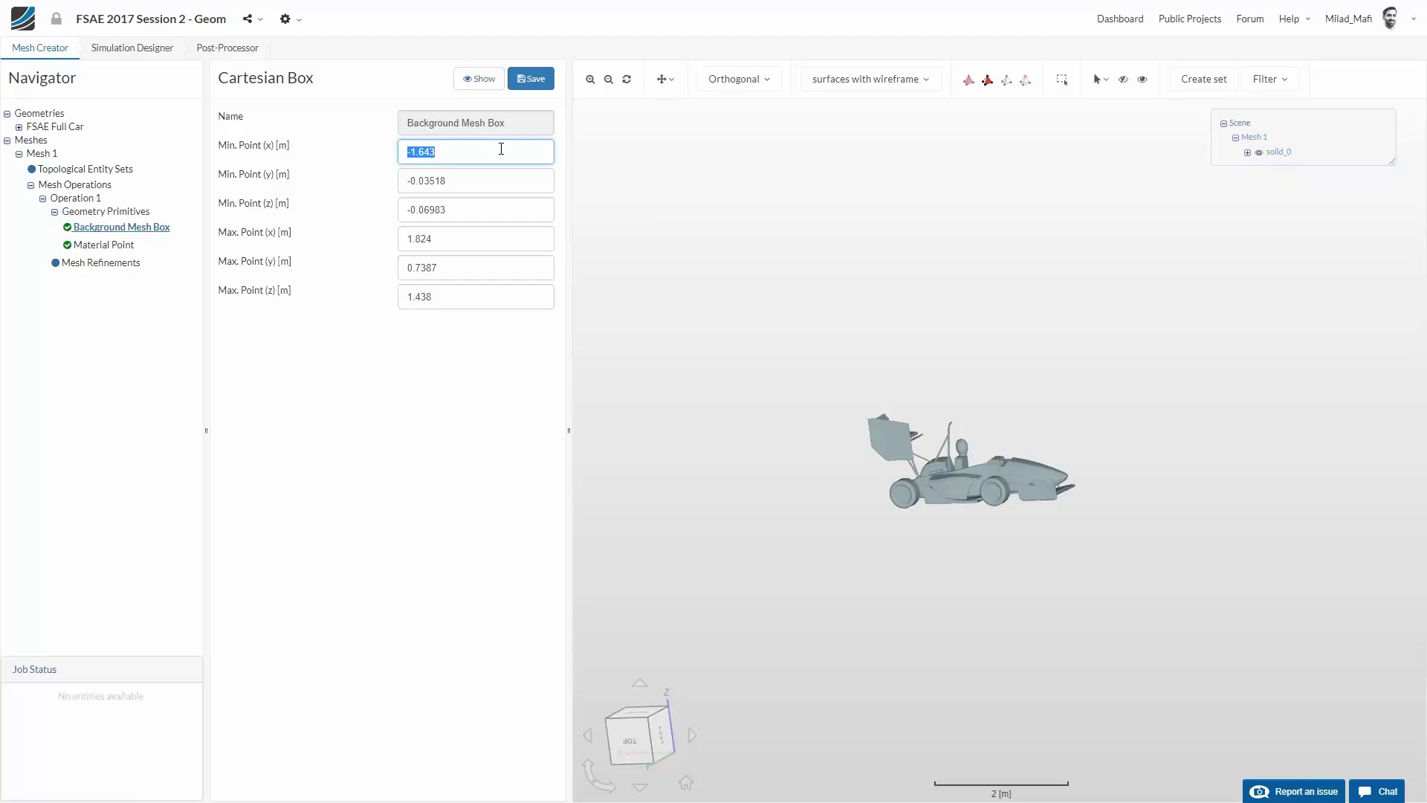
type("-9.825")
key("Tab")
type("0")
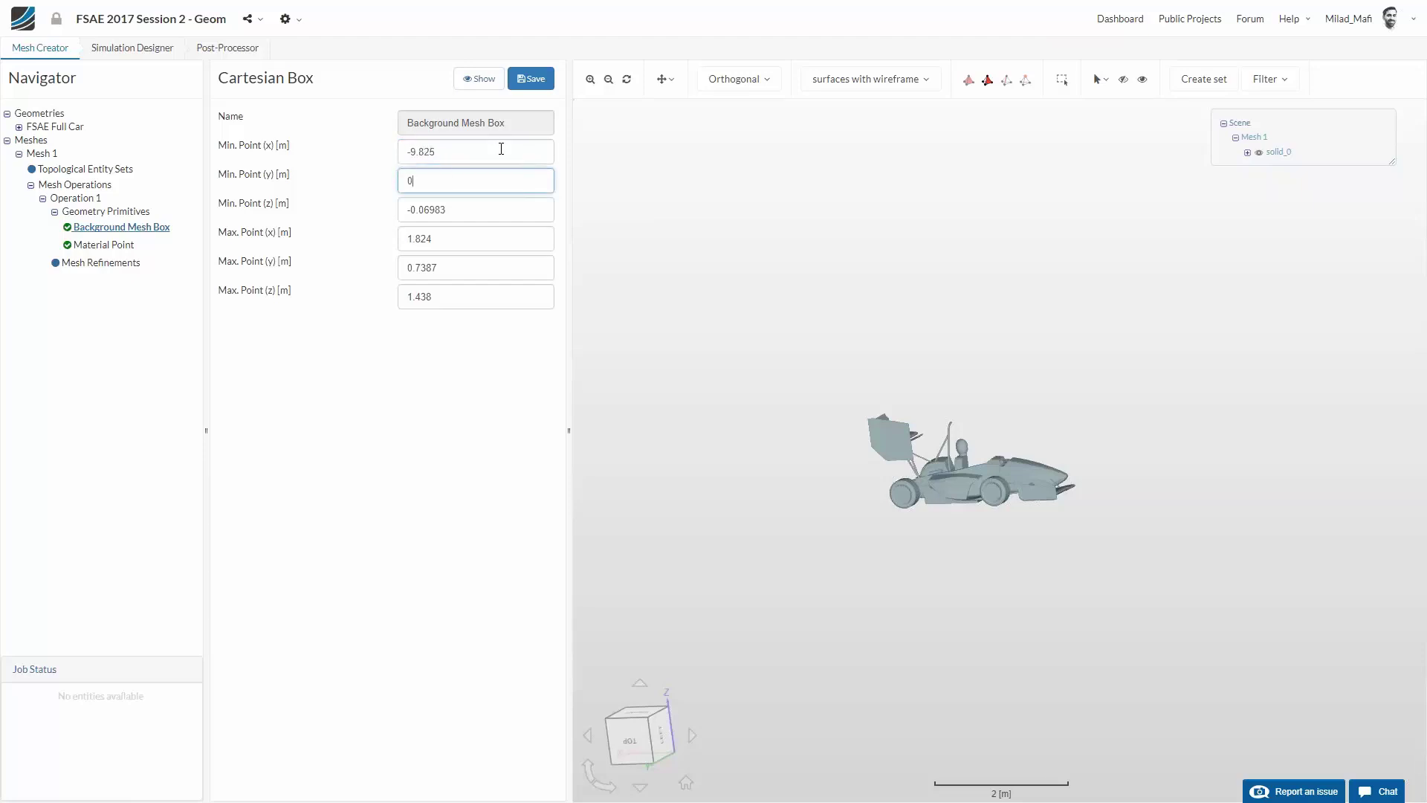
type(".001")
key("Tab")
type("0")
key("Tab")
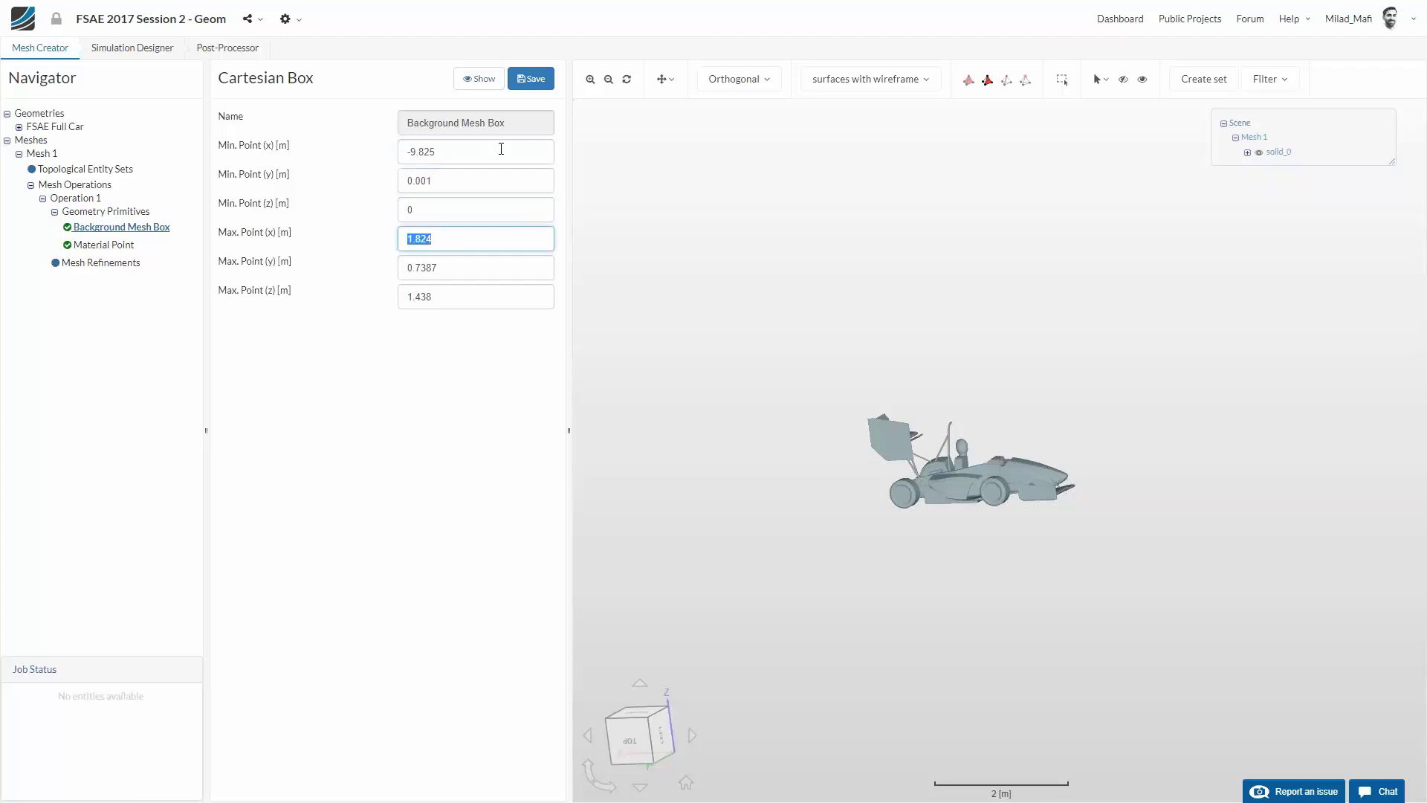
Set the Background Mesh Box's maximum point to x 18, y 7.201 and z 7.2 m and save it
type("18")
key("Tab")
type("7")
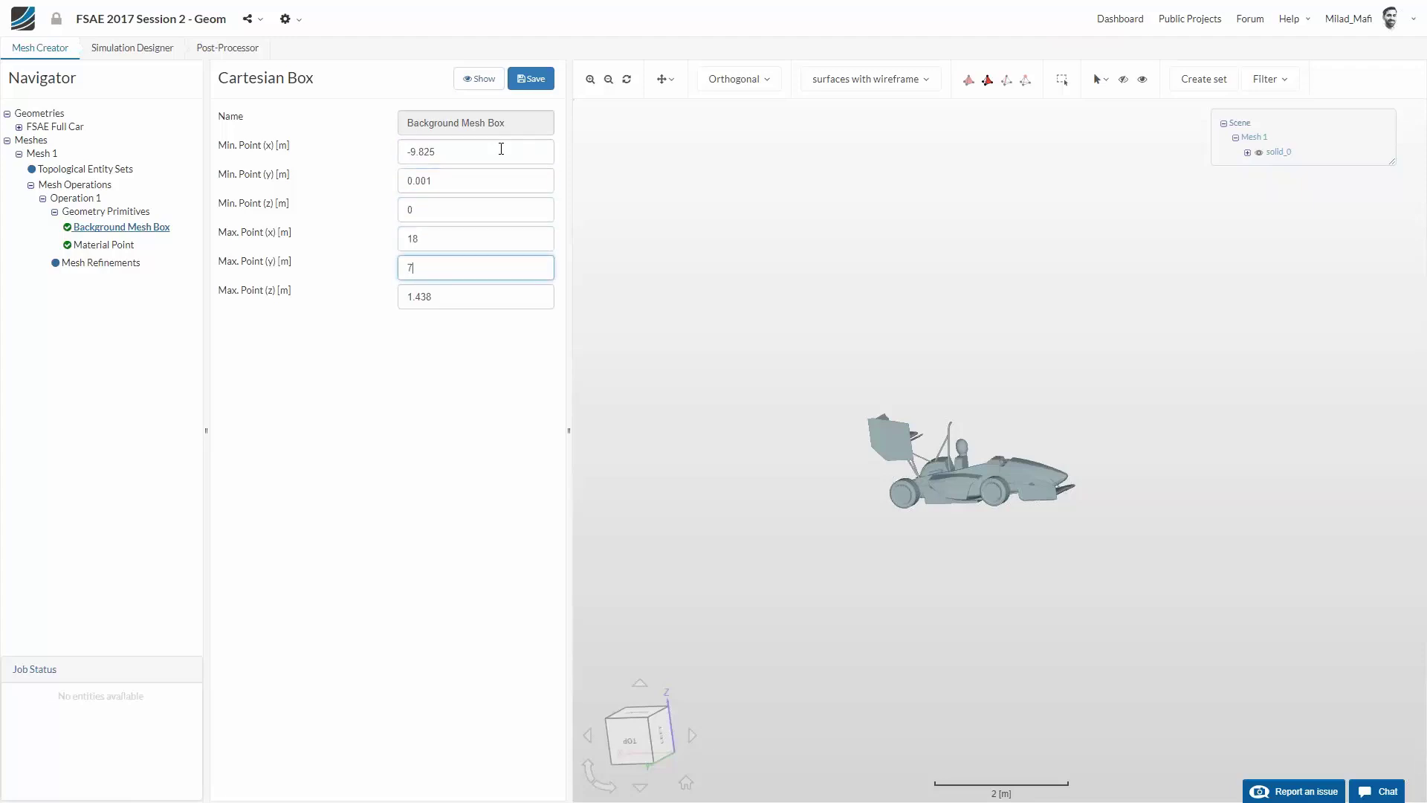
type(".201")
key("Tab")
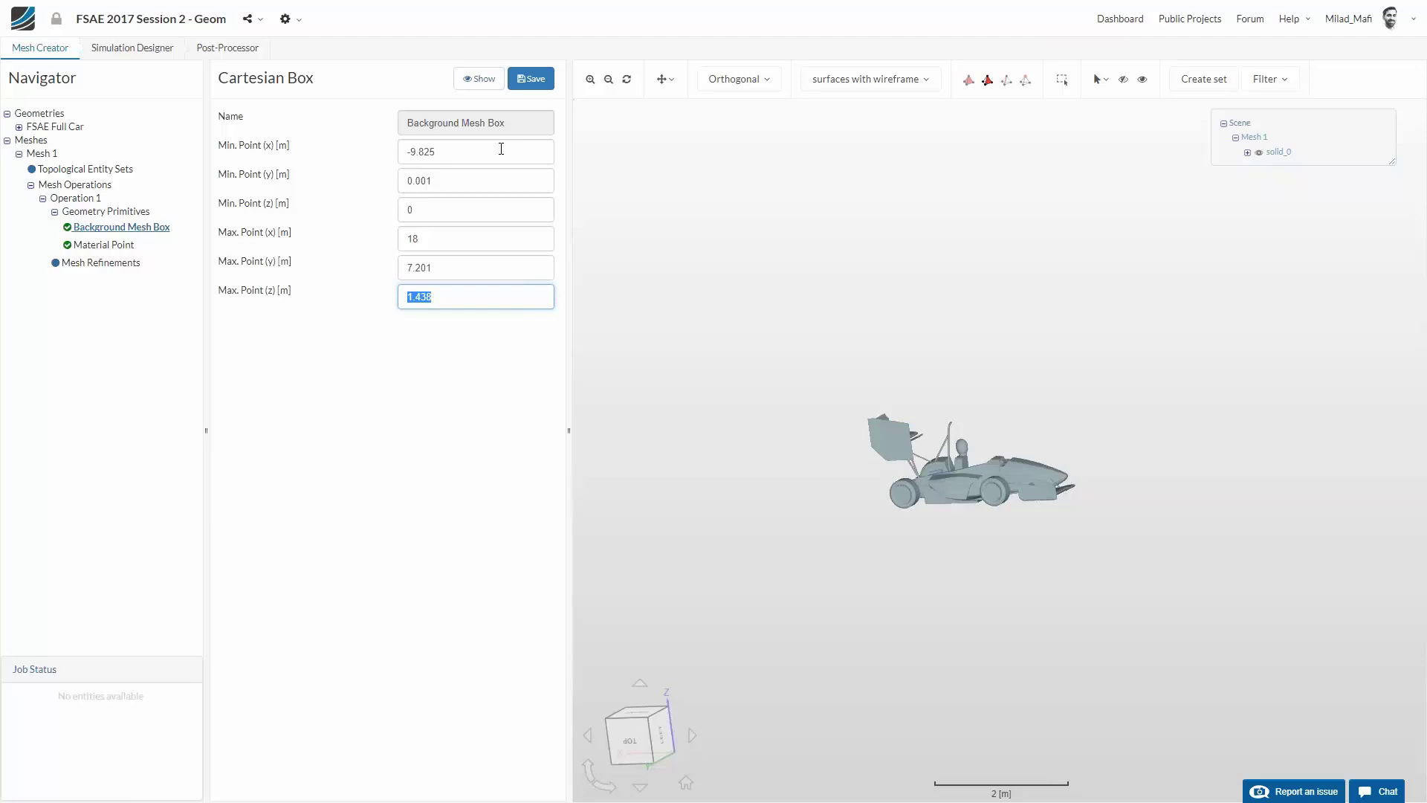
type("7.2")
key("Tab")
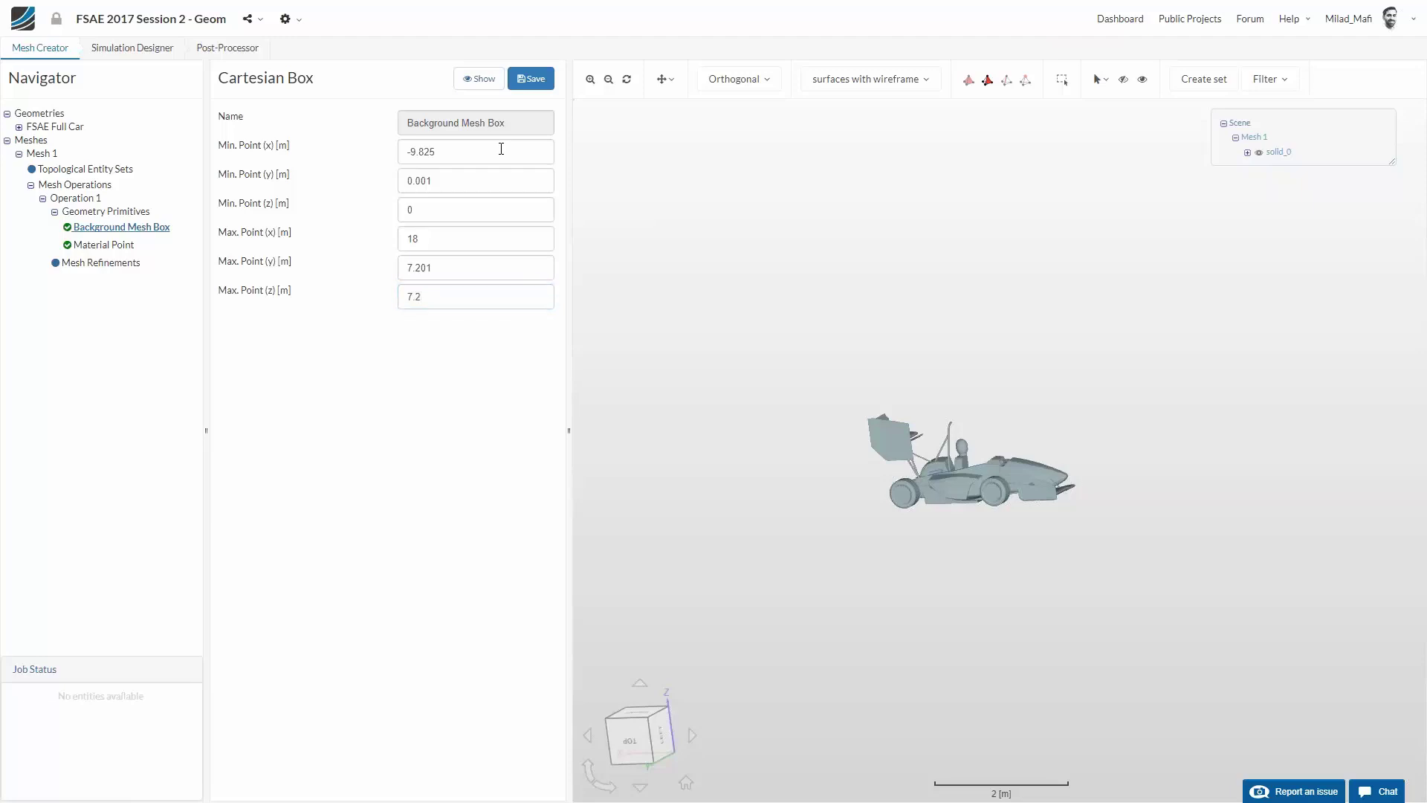
left_click(531, 78)
Examine the background mesh box around the half car from several angles, checking its minimum and maximum y limits
left_click_drag(832, 554, 929, 468)
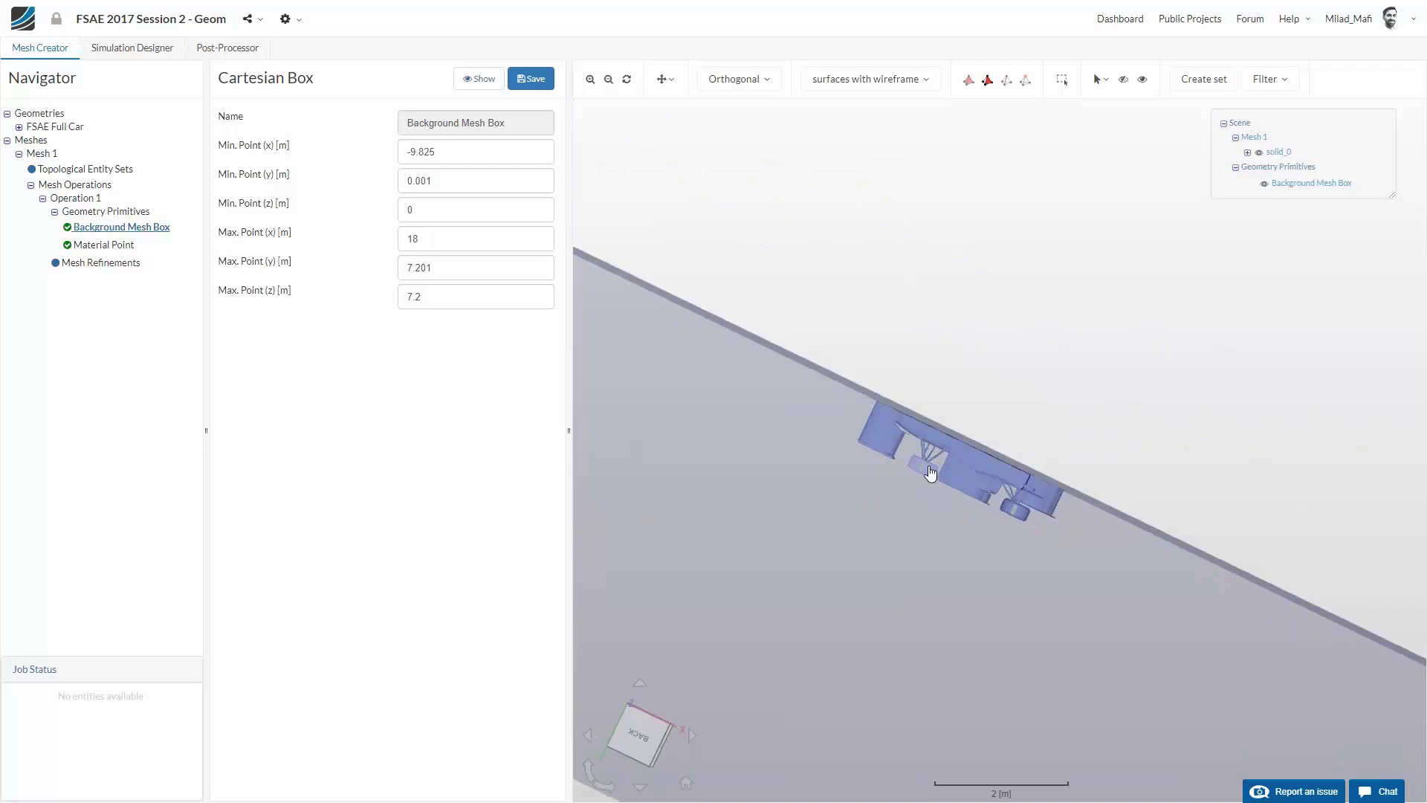
left_click_drag(966, 300, 803, 610)
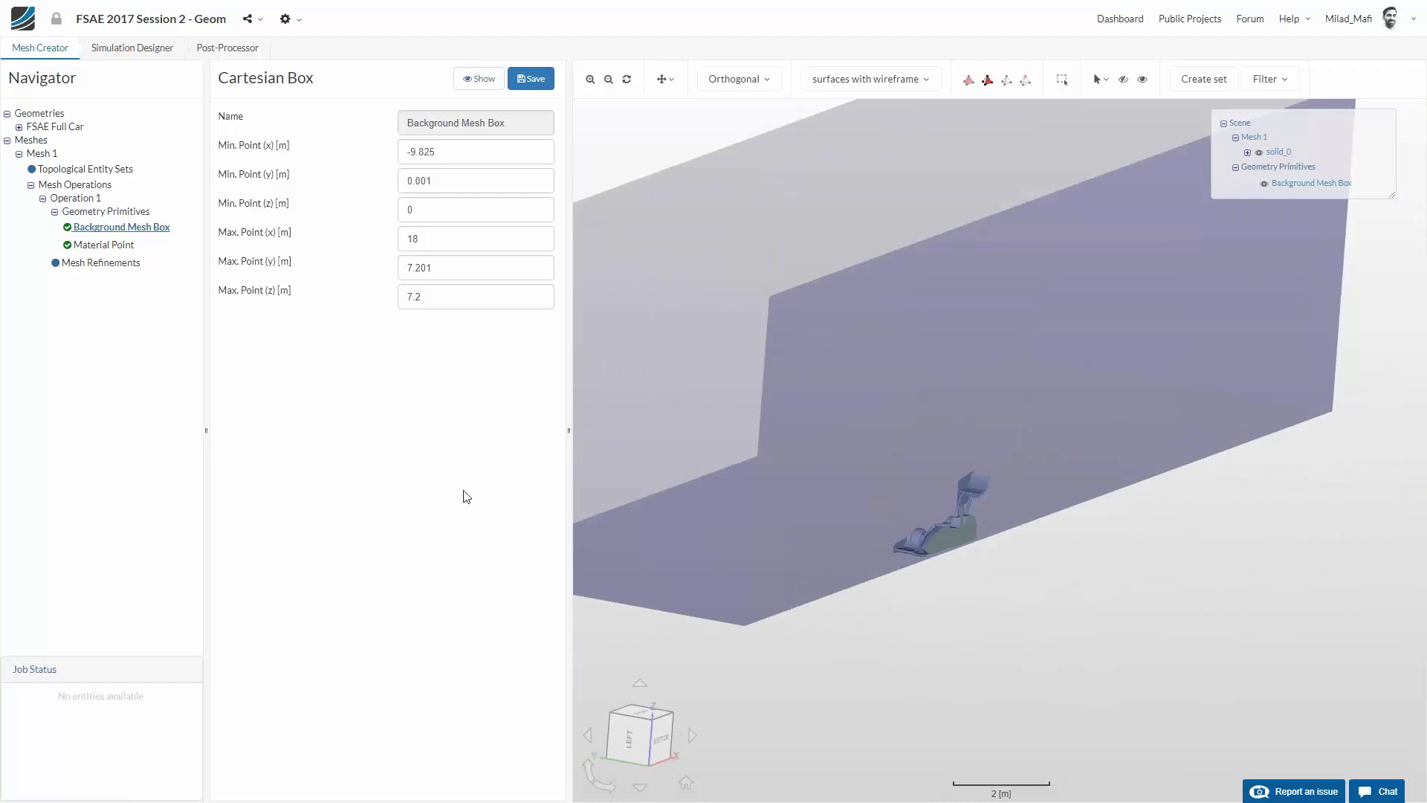
double_click(439, 180)
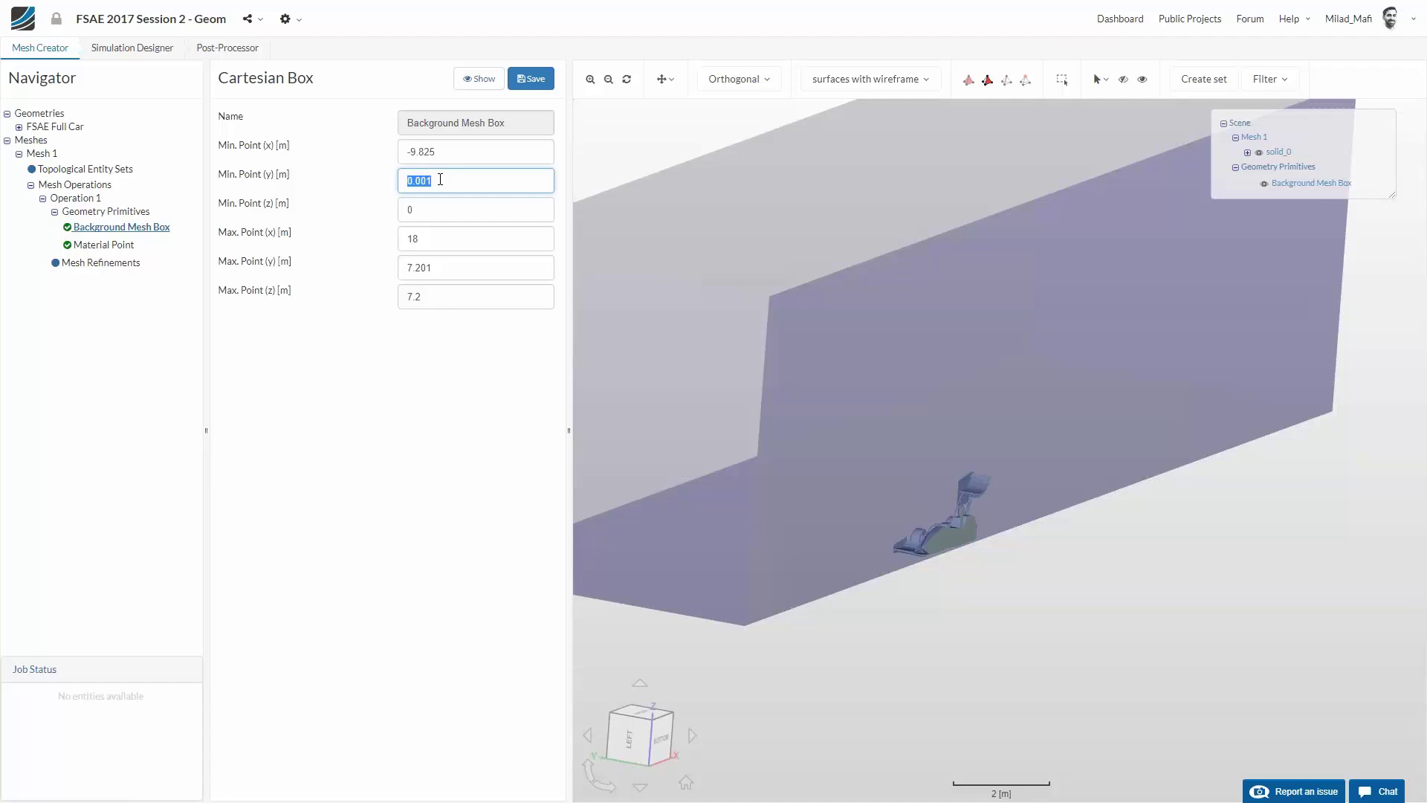
left_click_drag(959, 396, 738, 289)
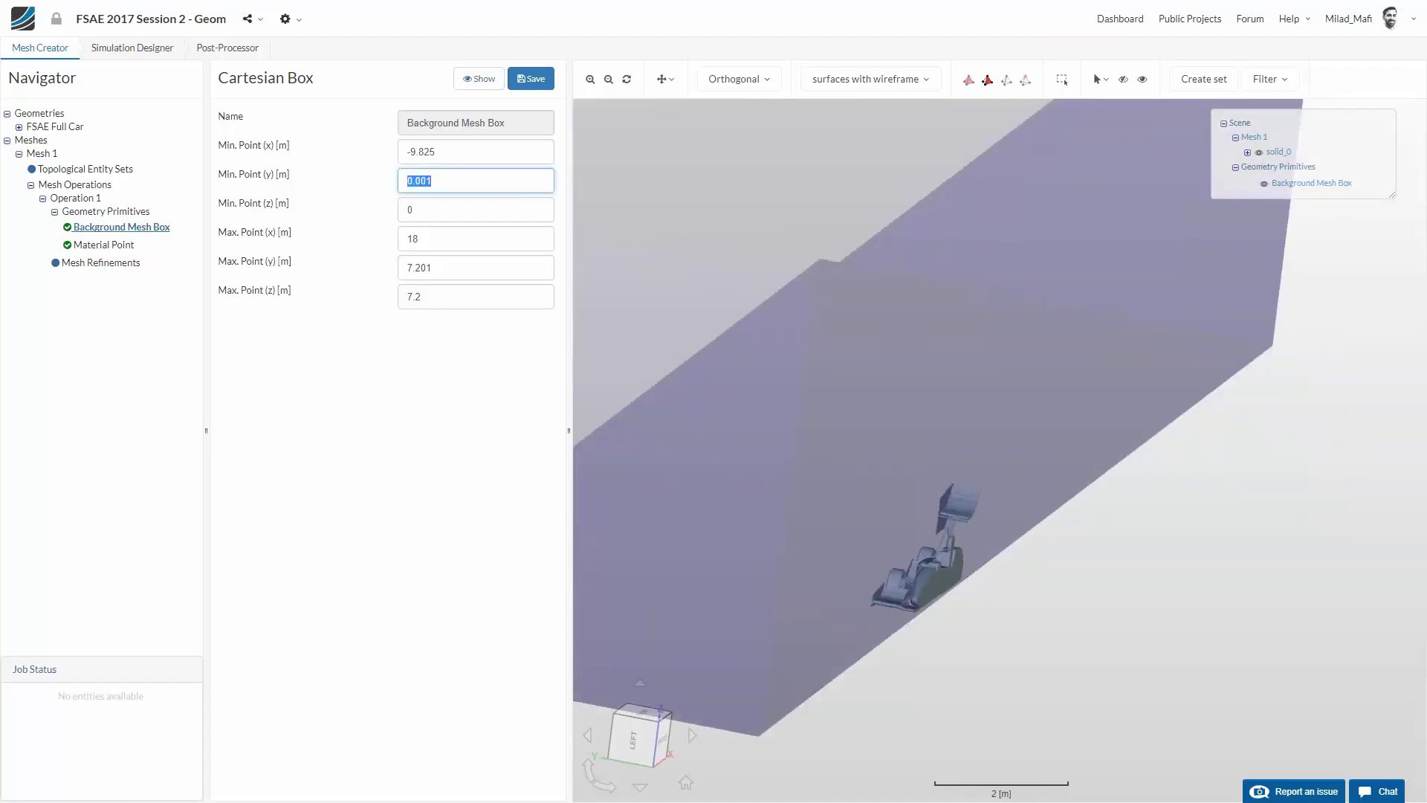
left_click_drag(1214, 516, 1122, 539)
left_click_drag(1026, 519, 828, 394)
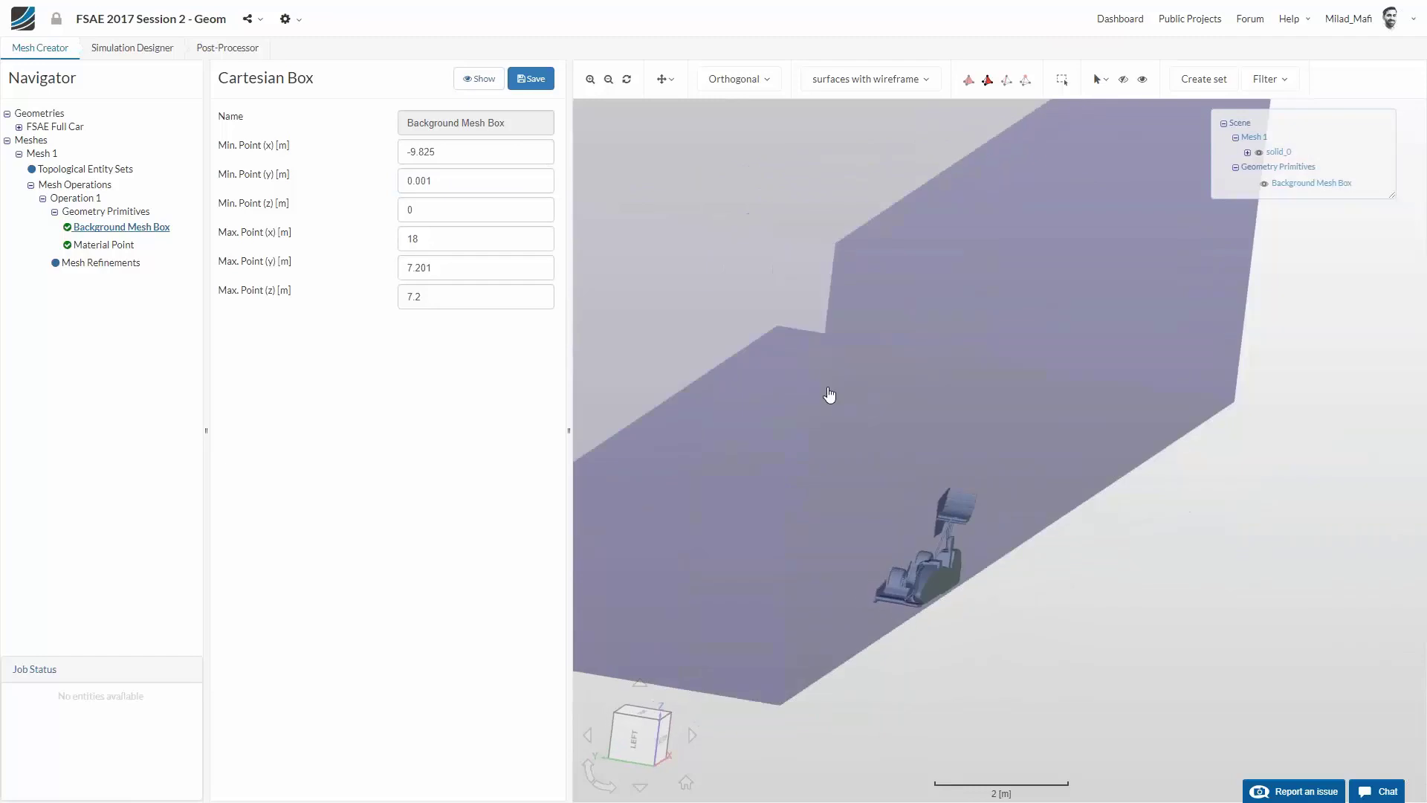
left_click(435, 179)
double_click(452, 269)
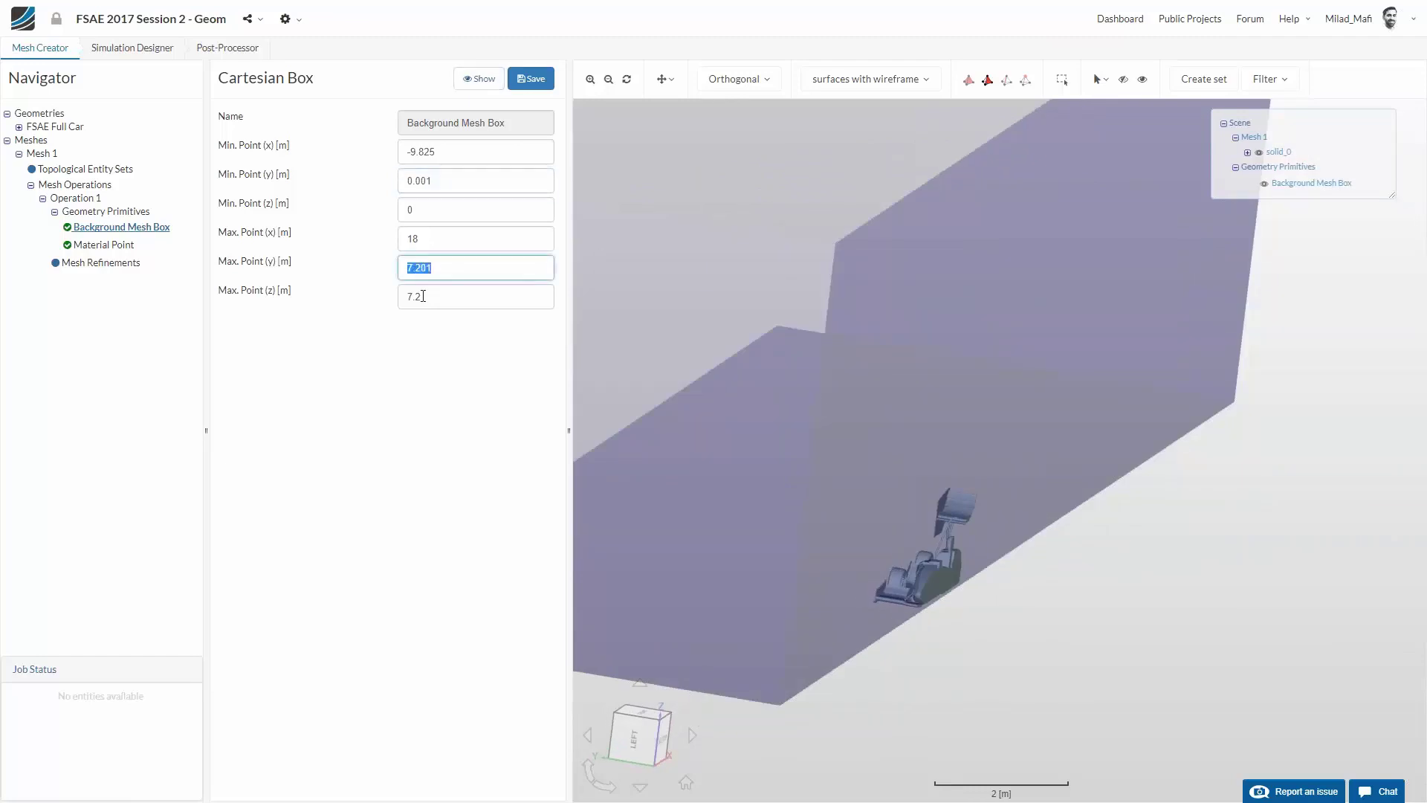
left_click_drag(716, 541, 653, 645)
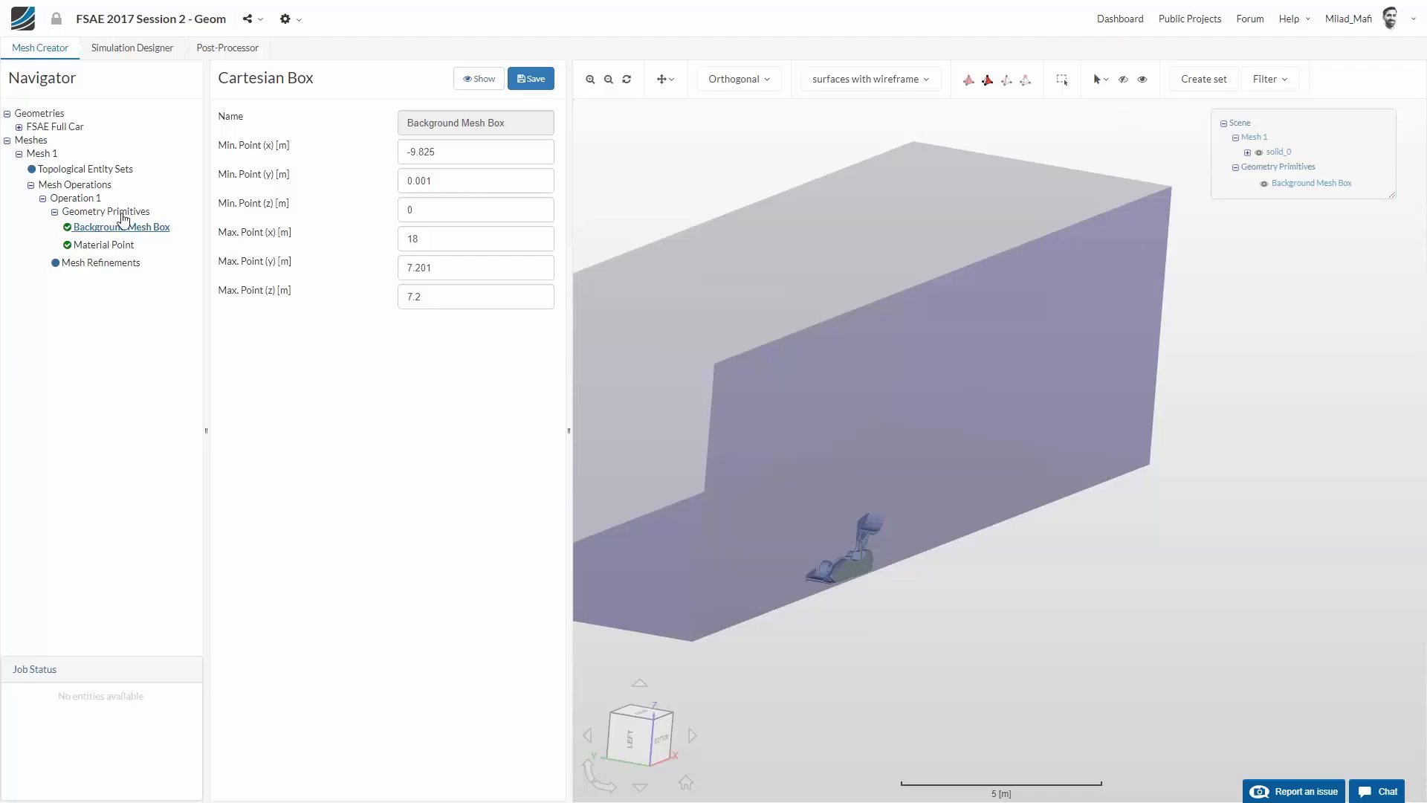
Set Operation 1's bounding box discretization to 105 cells in x, 30 in y and 30 in z, and save
left_click(91, 201)
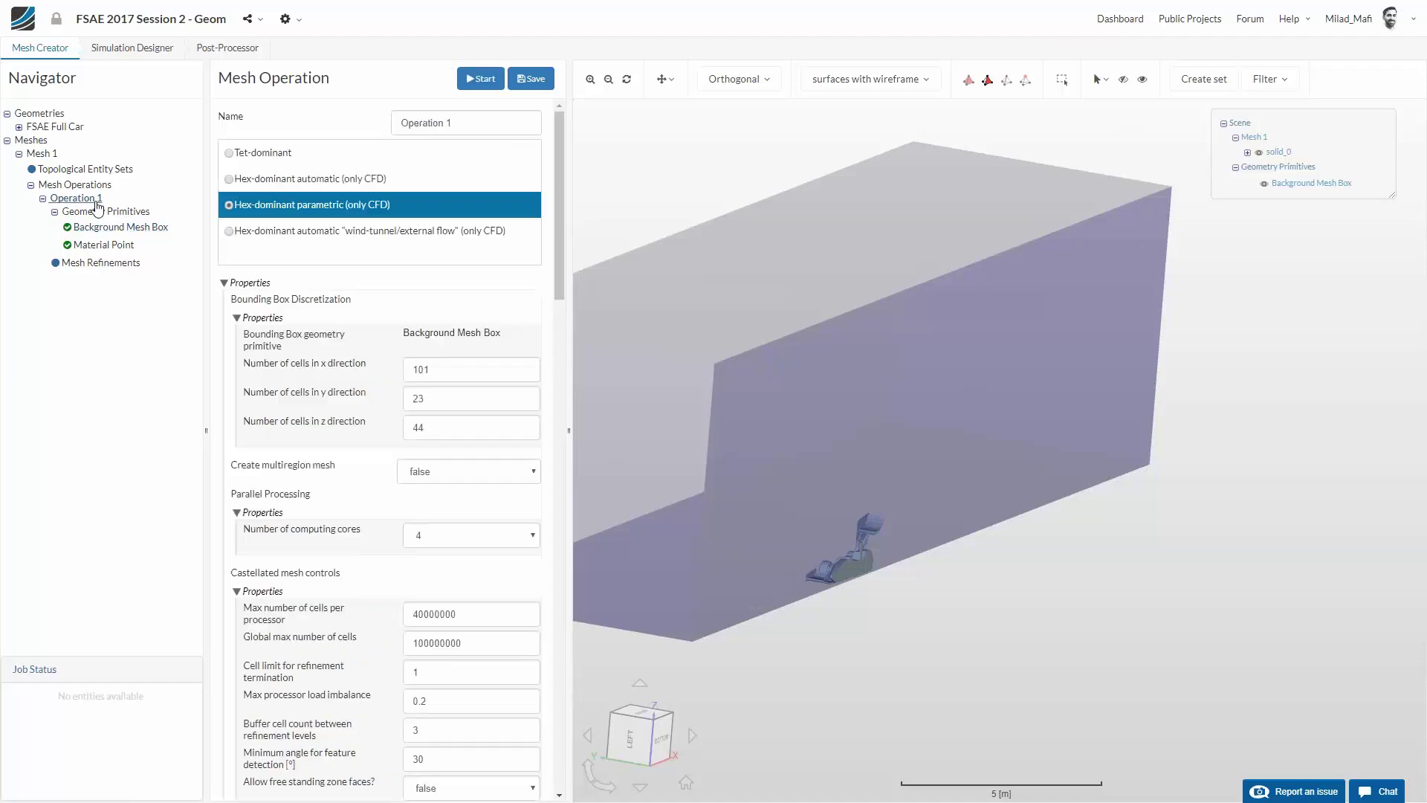
double_click(471, 369)
type("105")
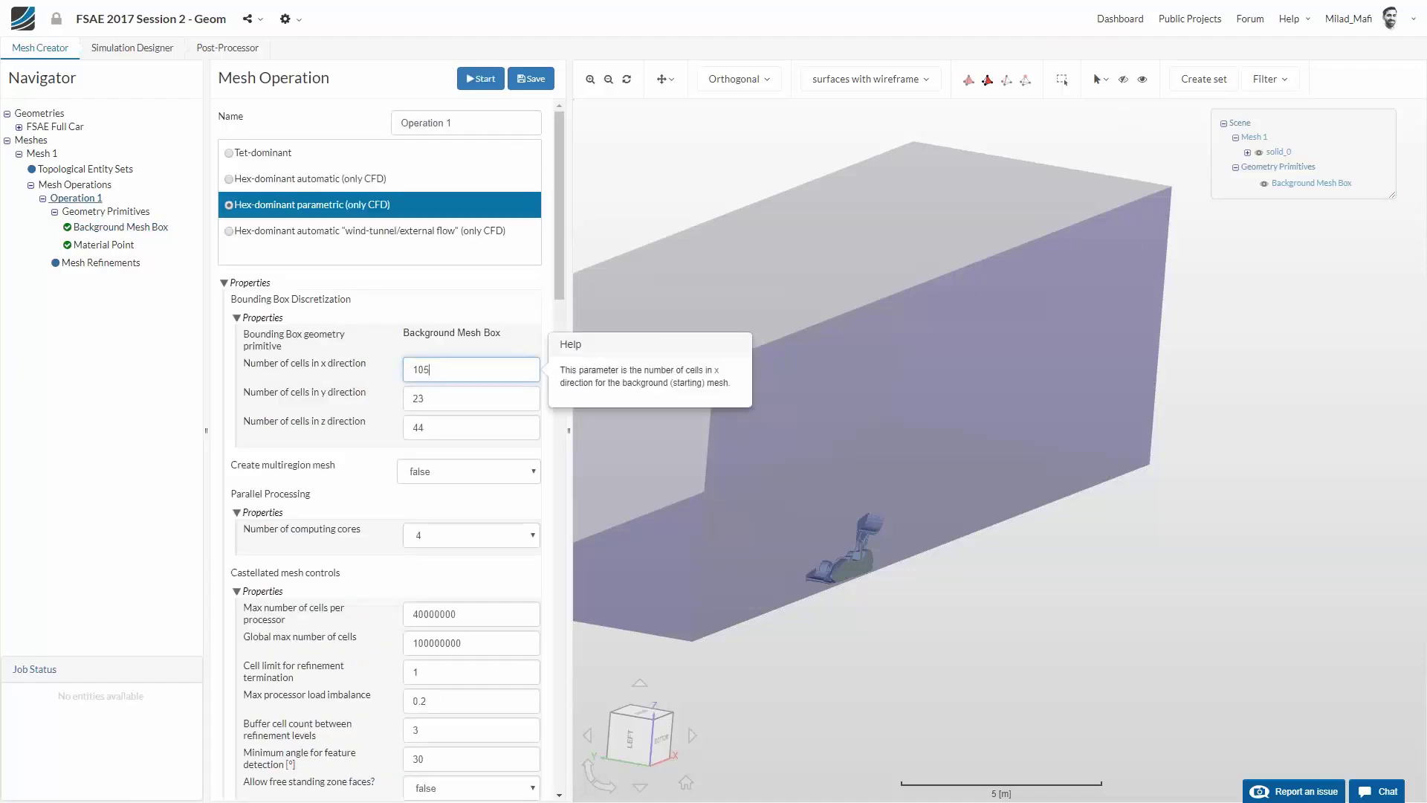
key("Tab")
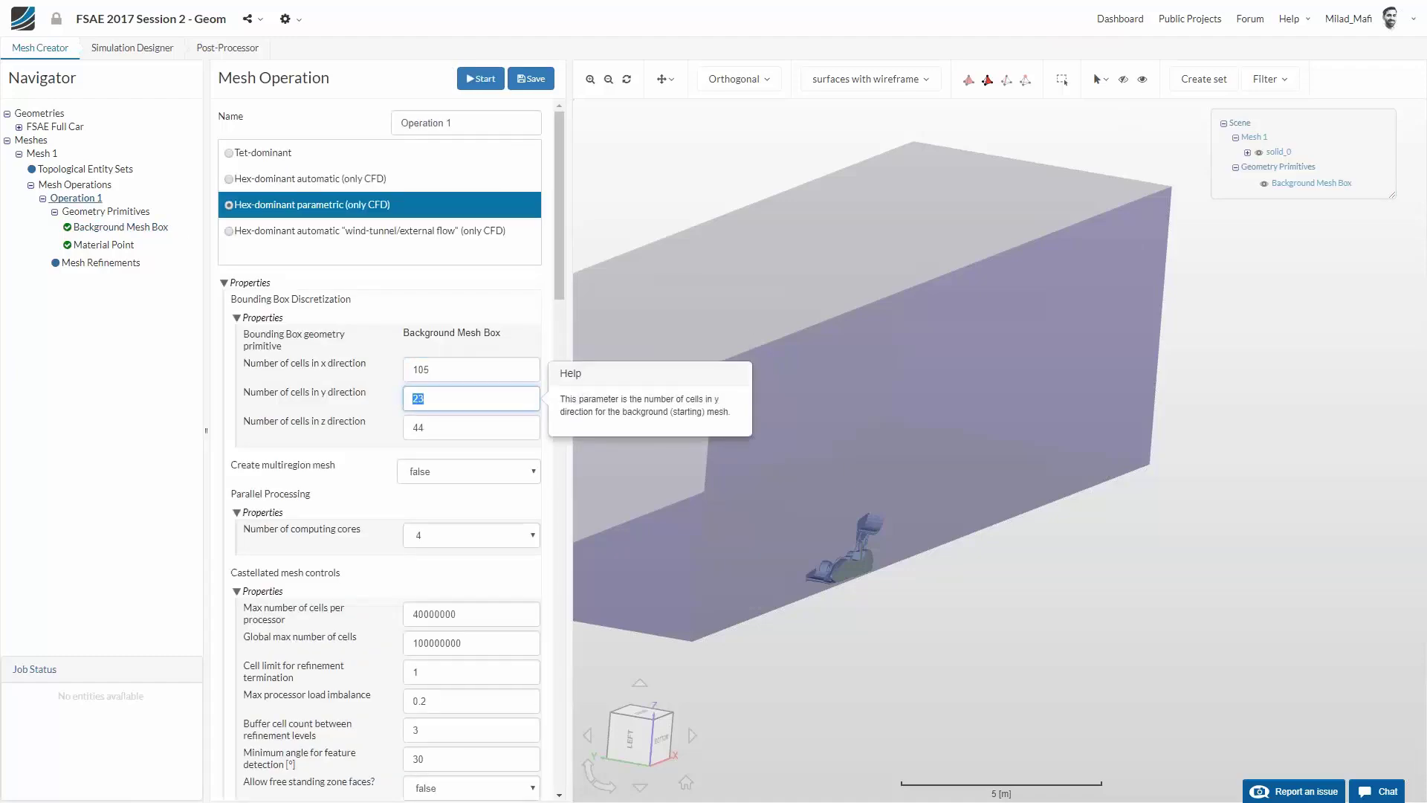
type("30")
key("Tab")
type("3")
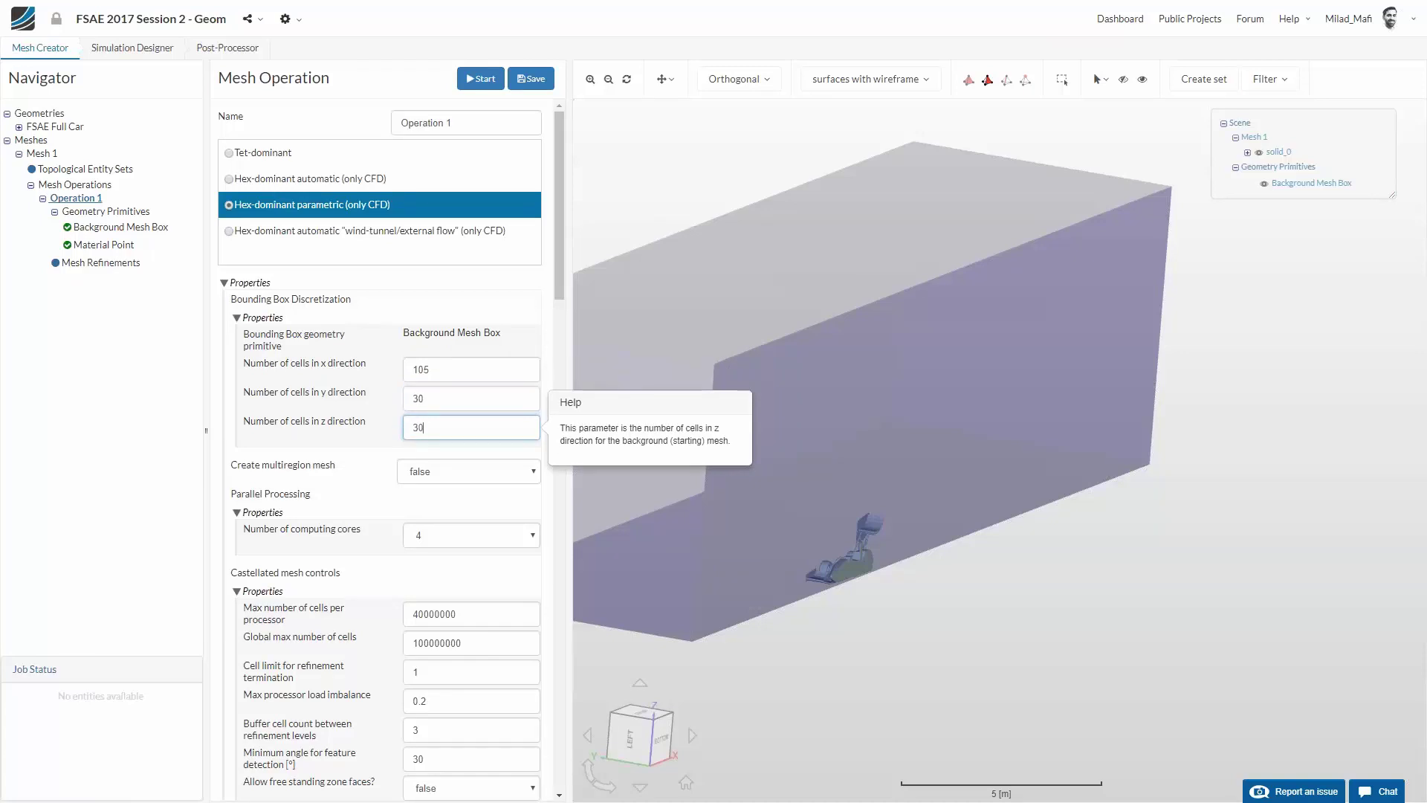
left_click(1104, 465)
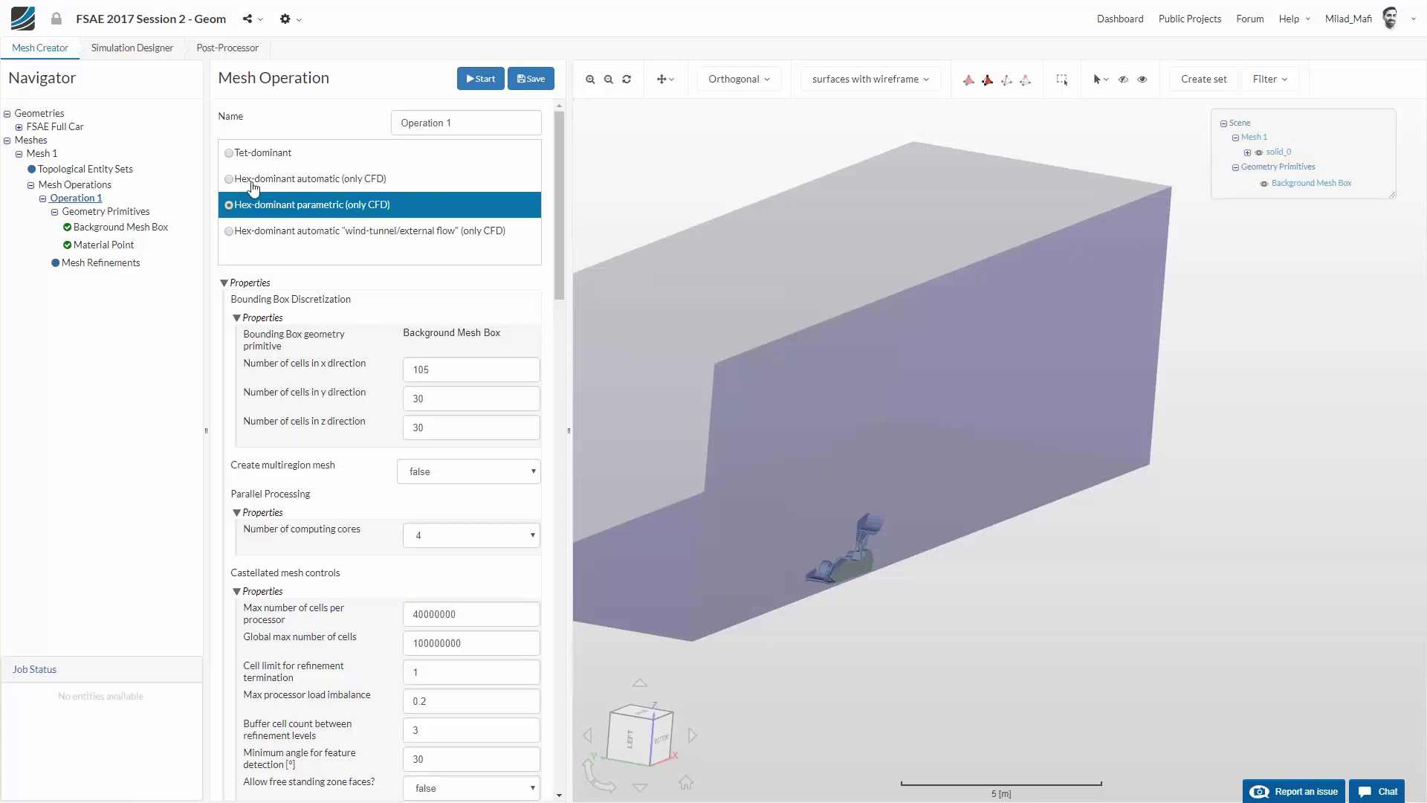
left_click(529, 80)
Display the Background Mesh Box together with the car and open the Material Point's settings
left_click(111, 246)
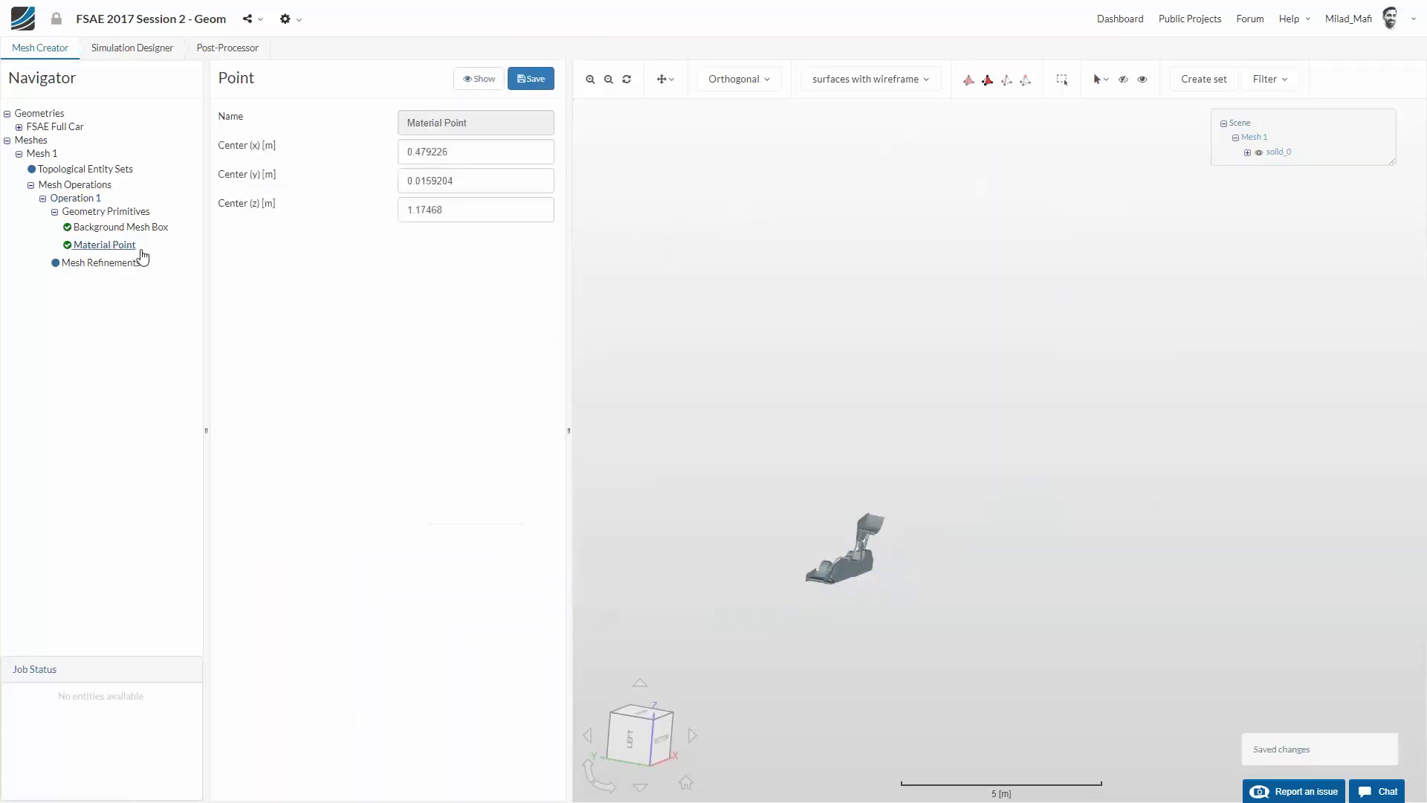
left_click(1247, 152)
left_click(123, 227)
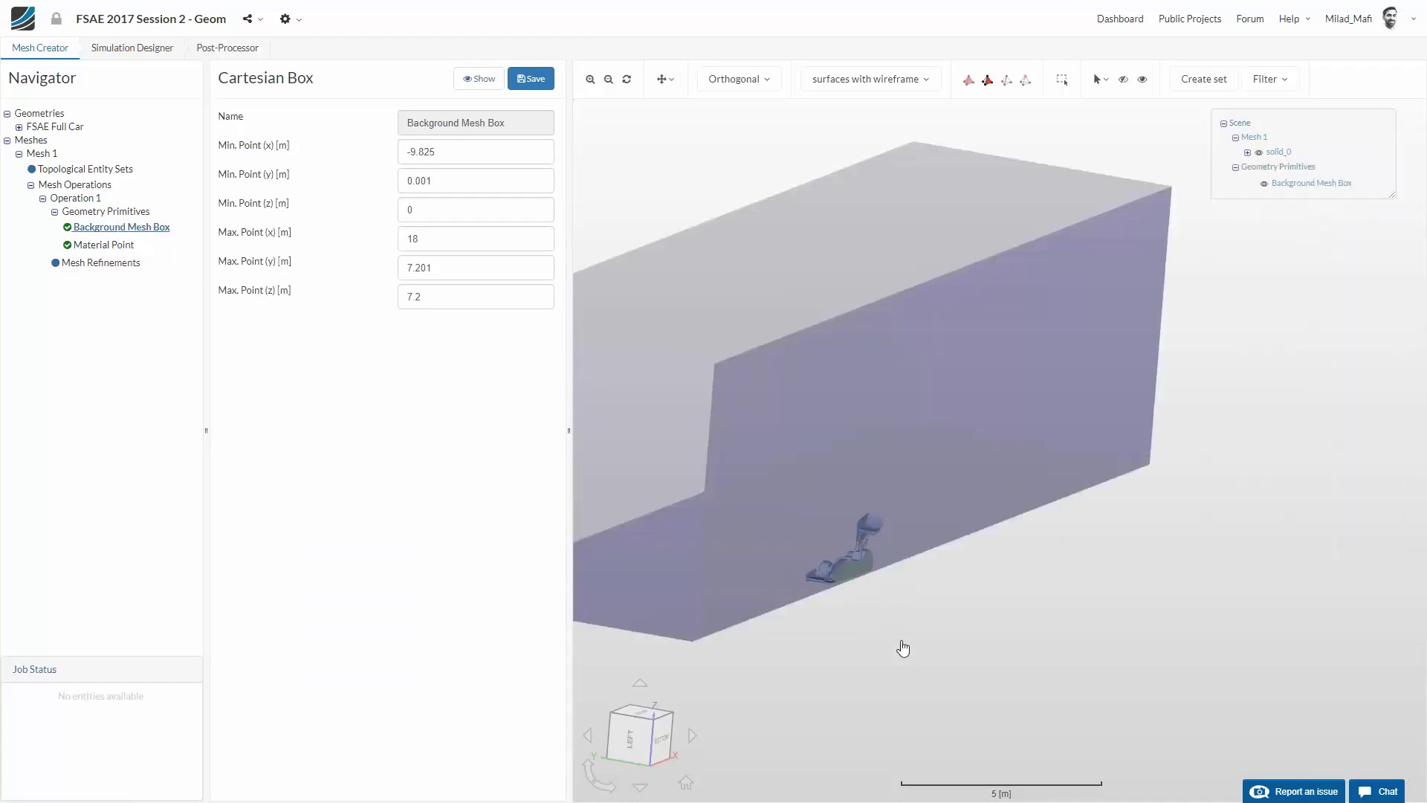
scroll(900, 642, "down", 4)
left_click_drag(897, 518, 871, 606)
left_click(119, 247)
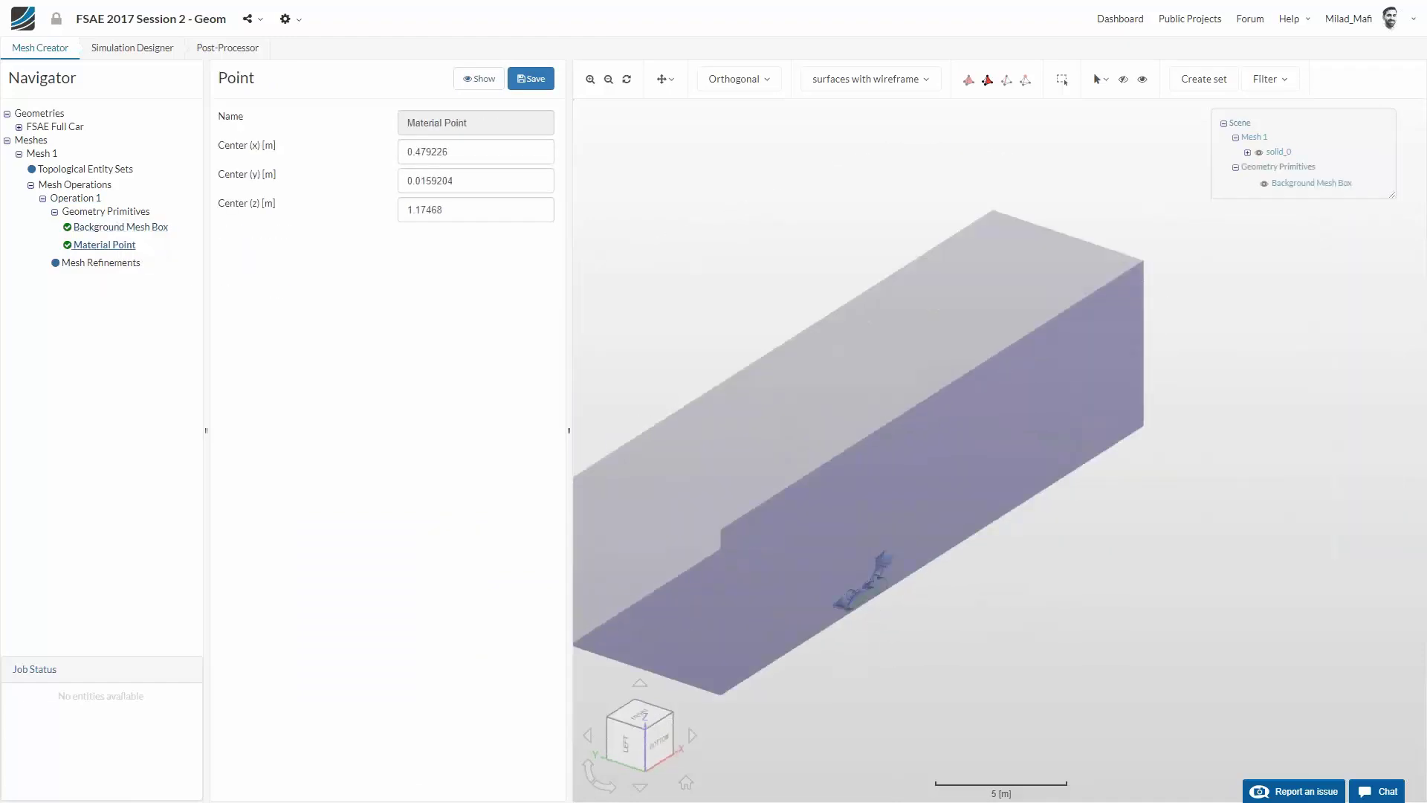
left_click_drag(751, 512, 949, 529)
left_click_drag(901, 650, 1090, 688)
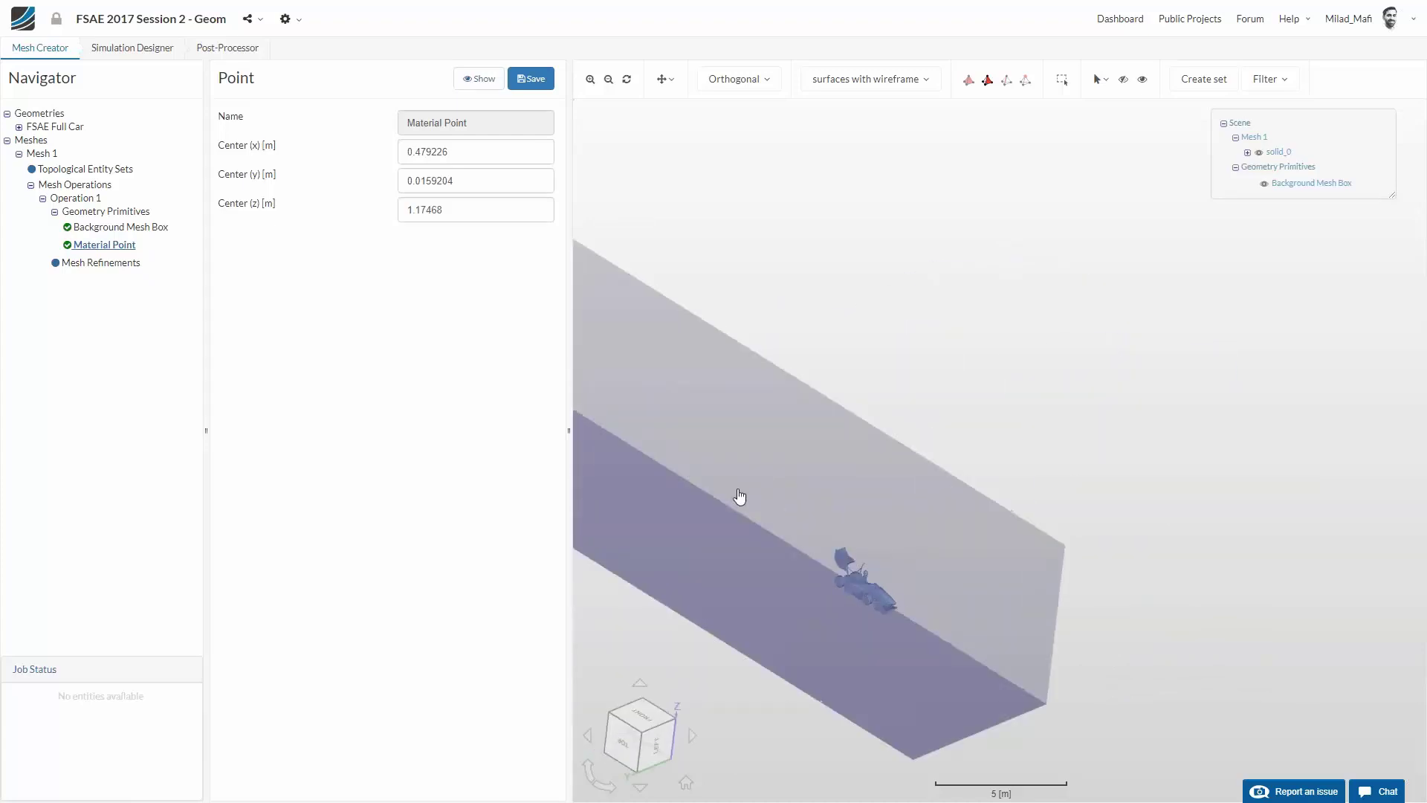
left_click_drag(1142, 431, 988, 418)
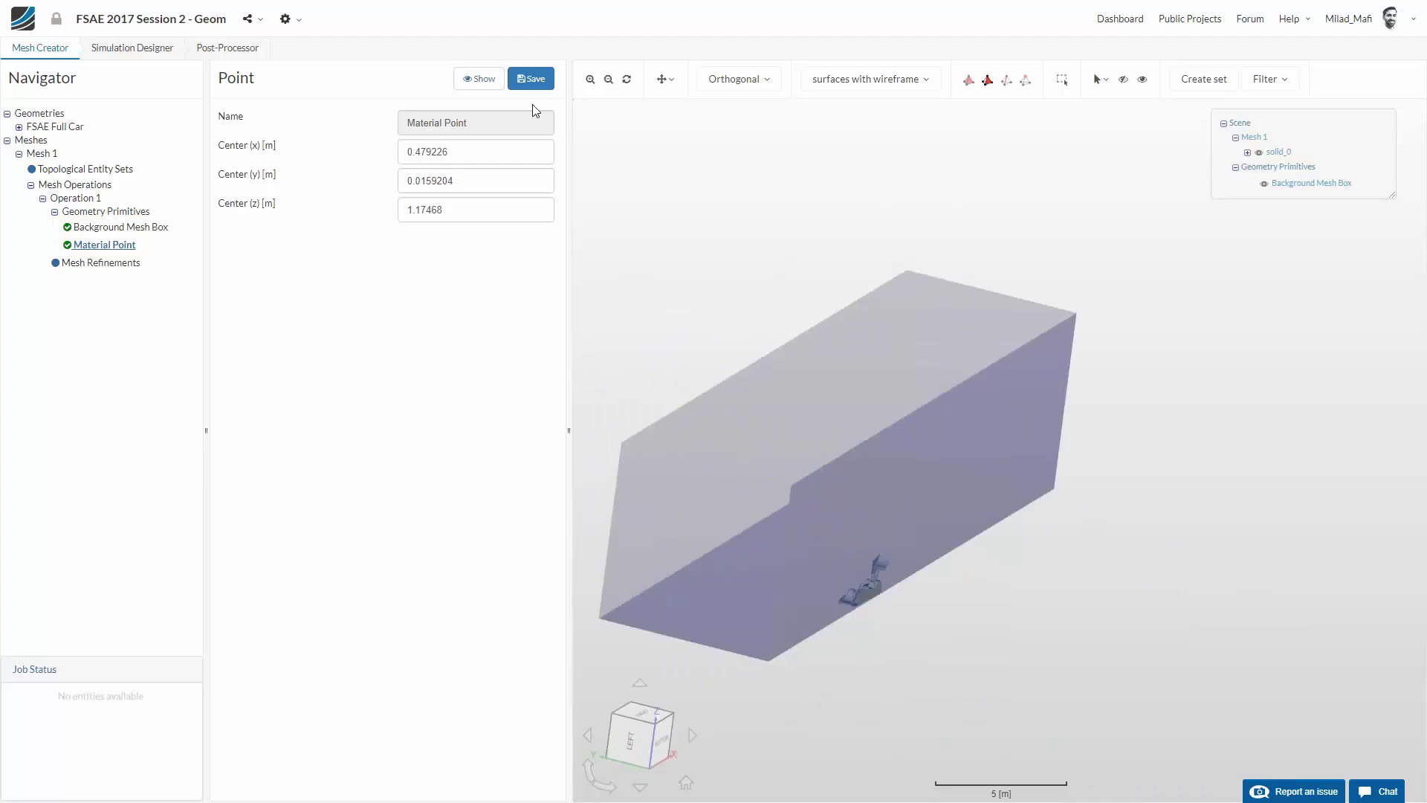
Set the Material Point's center to x 0, y 2 and z 5 m, save it, and check its location inside the box
double_click(511, 157)
mouse_move(1061, 614)
left_mouse_down()
mouse_move(1070, 573)
mouse_move(1041, 628)
left_mouse_up()
double_click(445, 154)
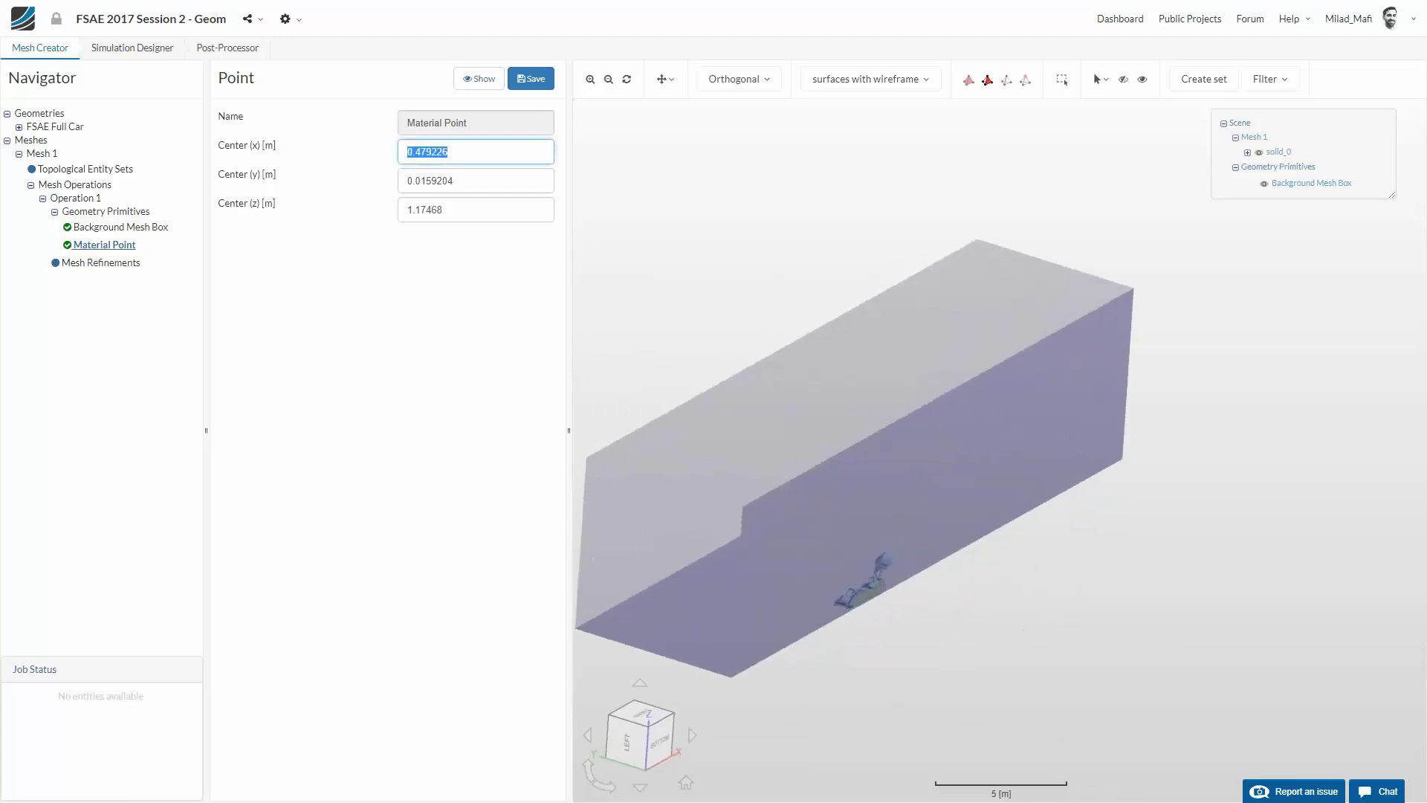
left_click_drag(843, 611, 858, 585)
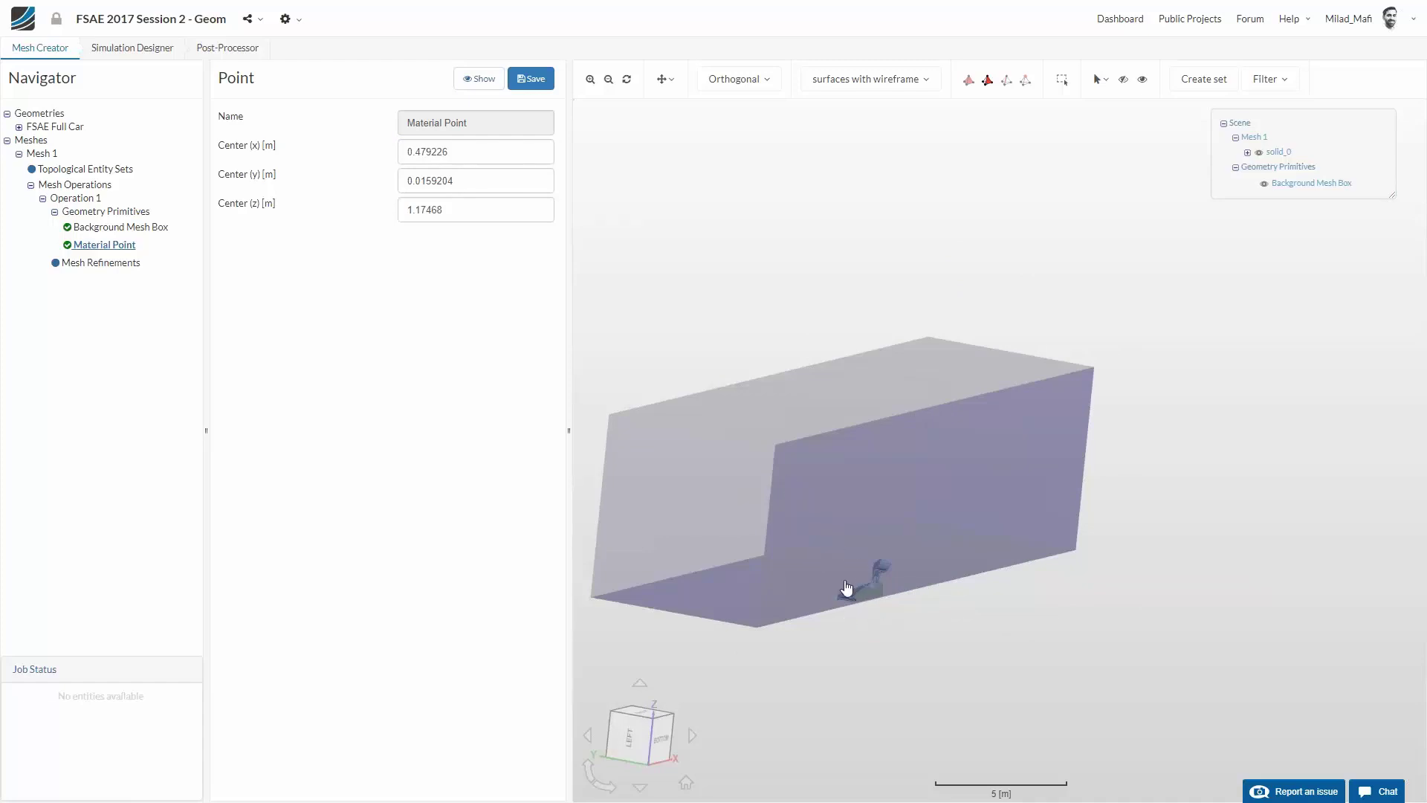
left_click_drag(477, 166, 452, 137)
double_click(467, 157)
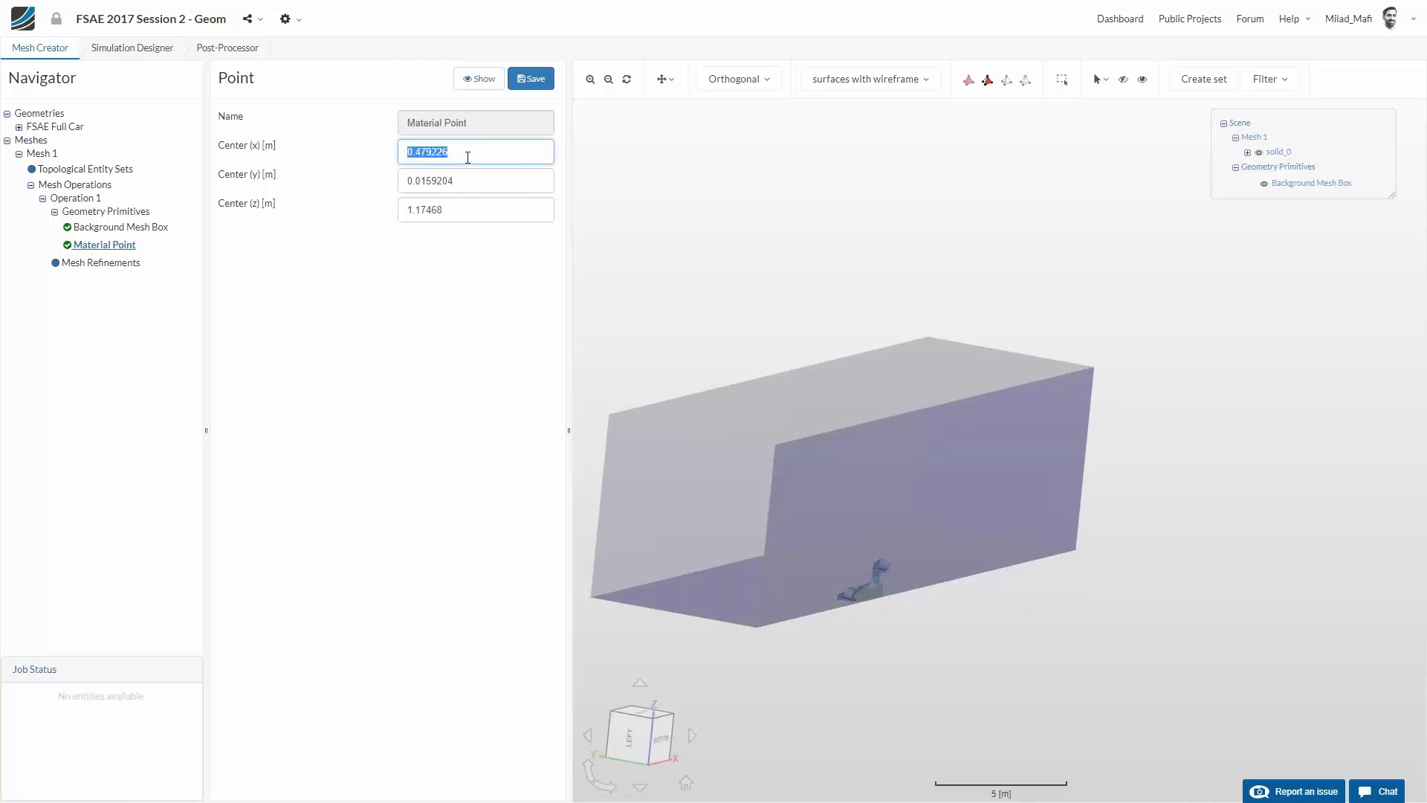
type("0")
key("Tab")
type("2")
key("Tab")
type("5")
key("Return")
left_click_drag(879, 366, 933, 493)
left_click_drag(845, 469, 806, 471)
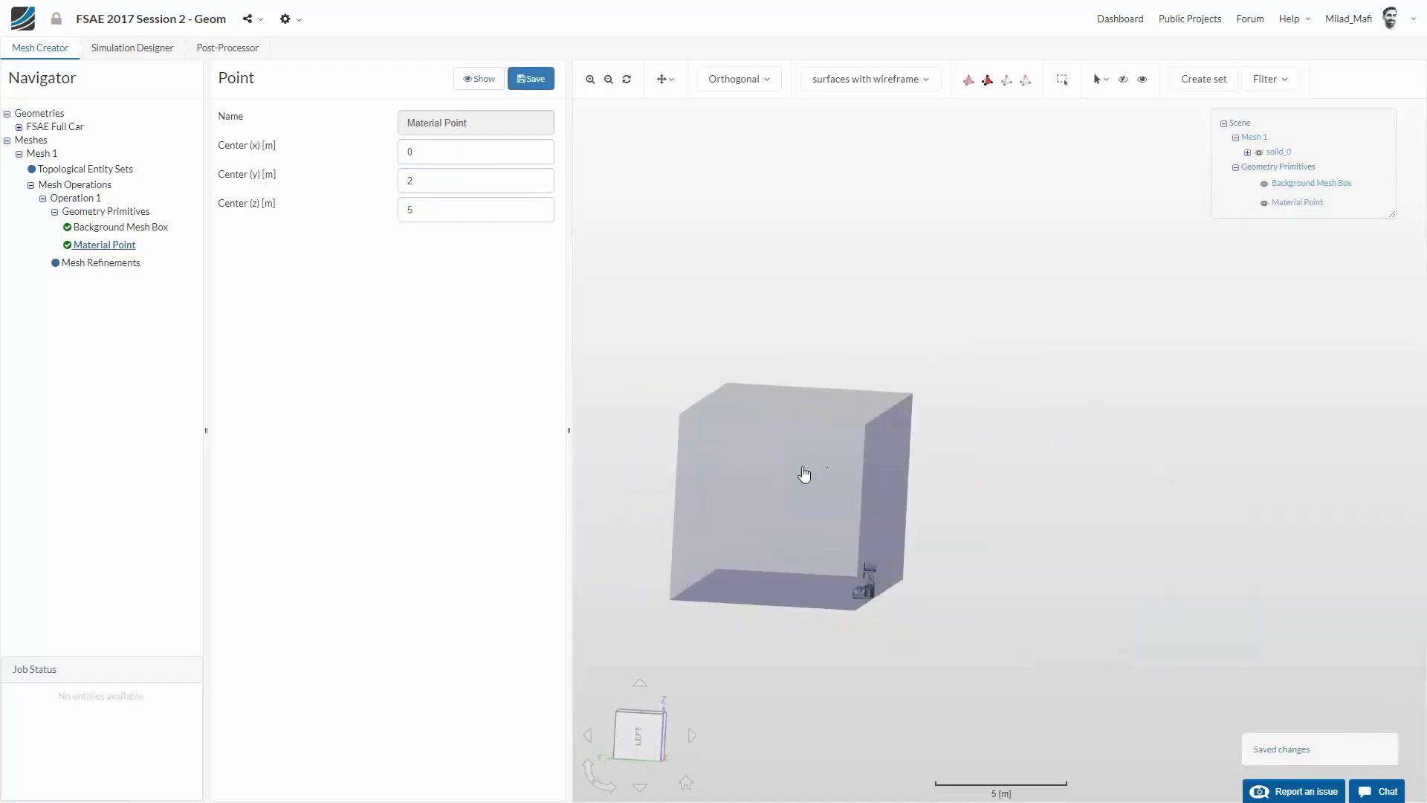
left_click_drag(867, 589, 1182, 647)
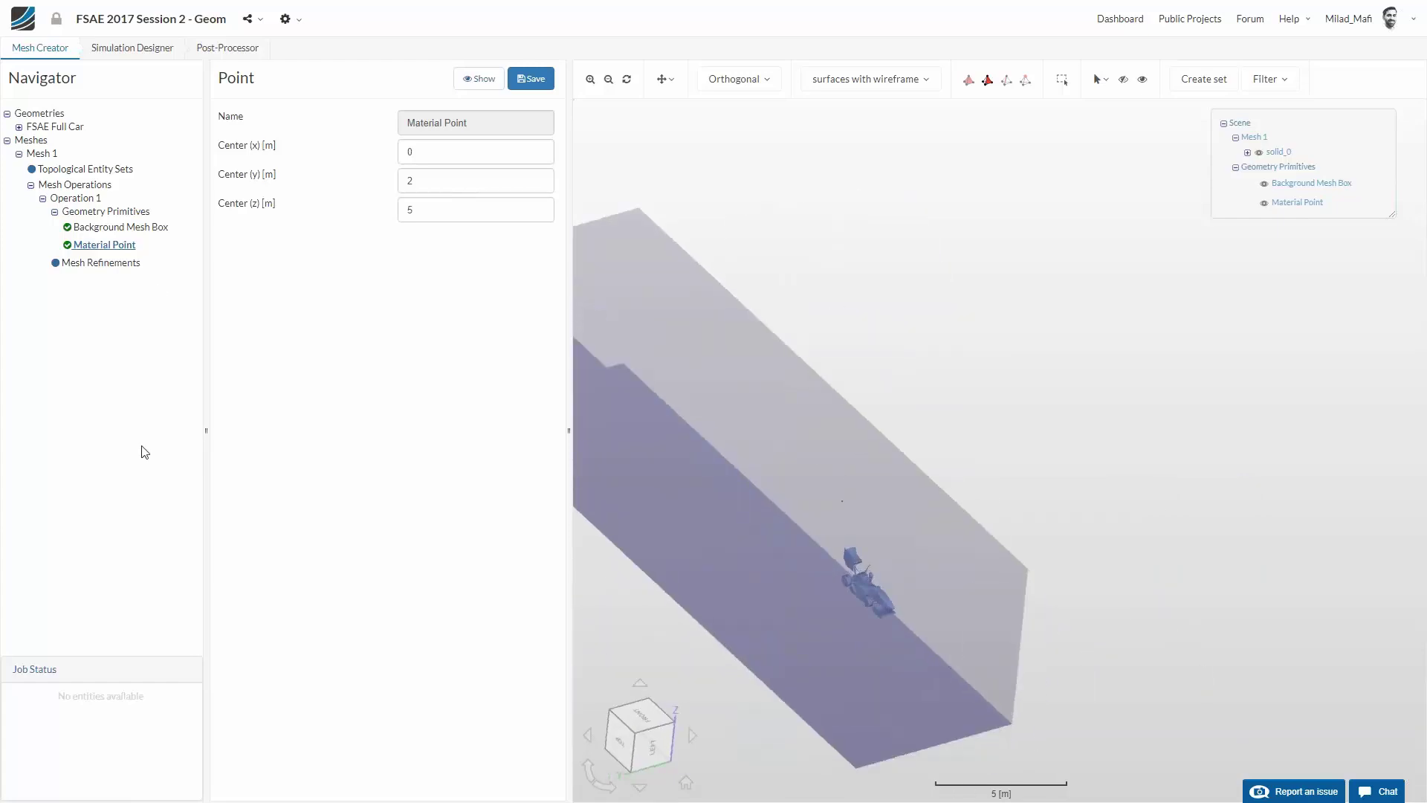
Add a mesh refinement to Operation 1, save it, and rename it Surface-body-diff-EP-Radsusp
left_click(112, 263)
left_click(537, 79)
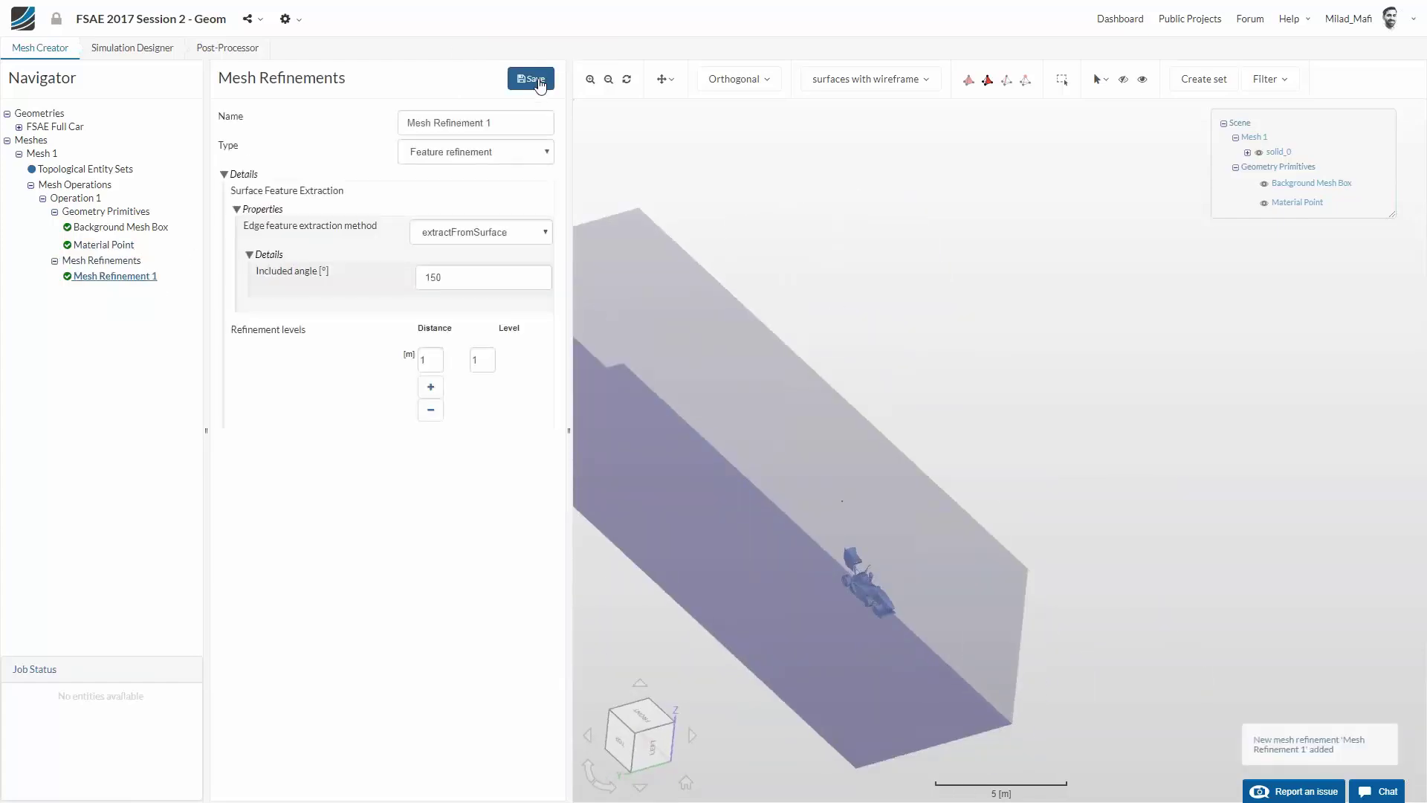
triple_click(475, 120)
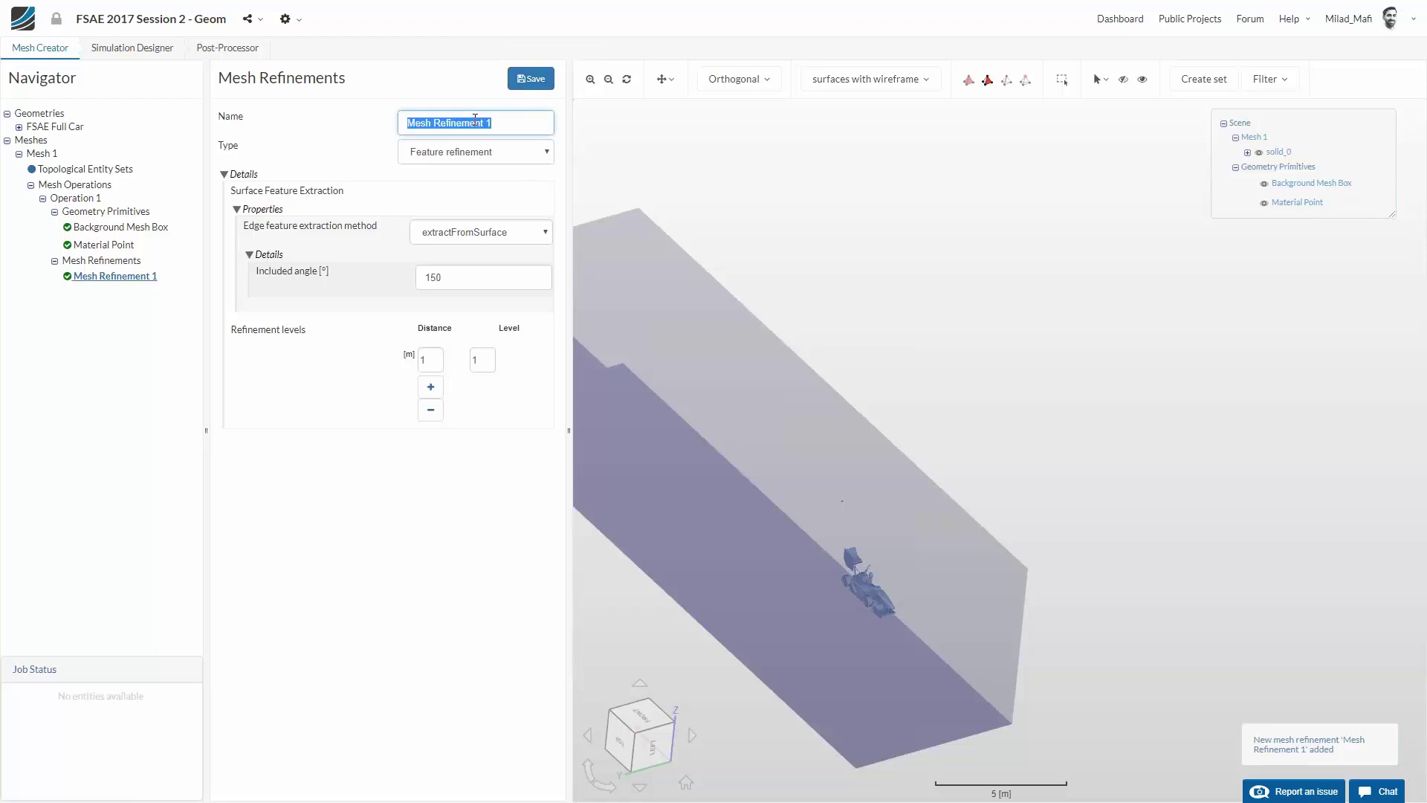
type("SUrf")
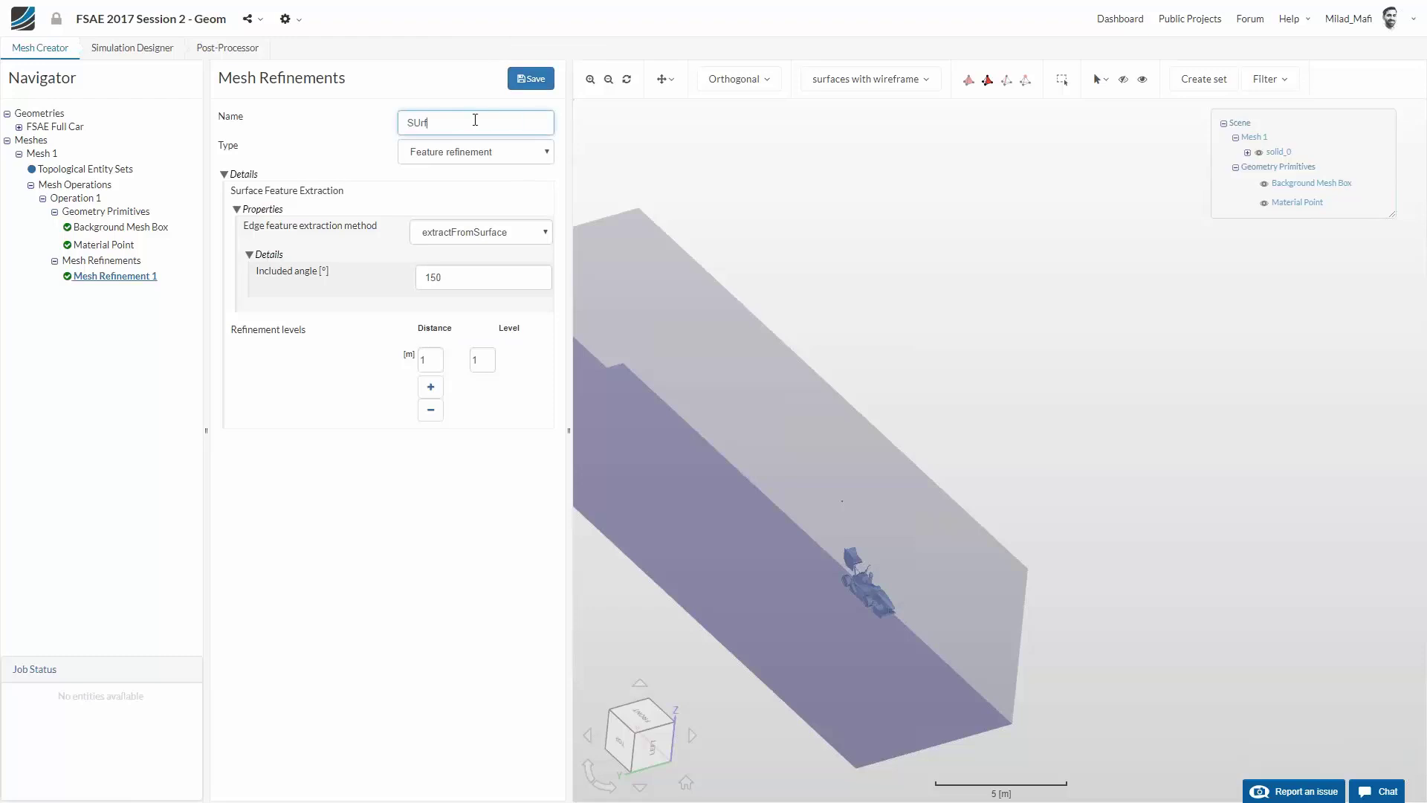
key("BackSpace")
key("BackSpace")
key("BackSpace")
type("uz")
type("face")
type("-bo")
type("dy-diff-EP-")
type("Radsusp")
Hide the Background Mesh Box in the scene and change the refinement's type to Surface refinement
left_click_drag(644, 416, 742, 399)
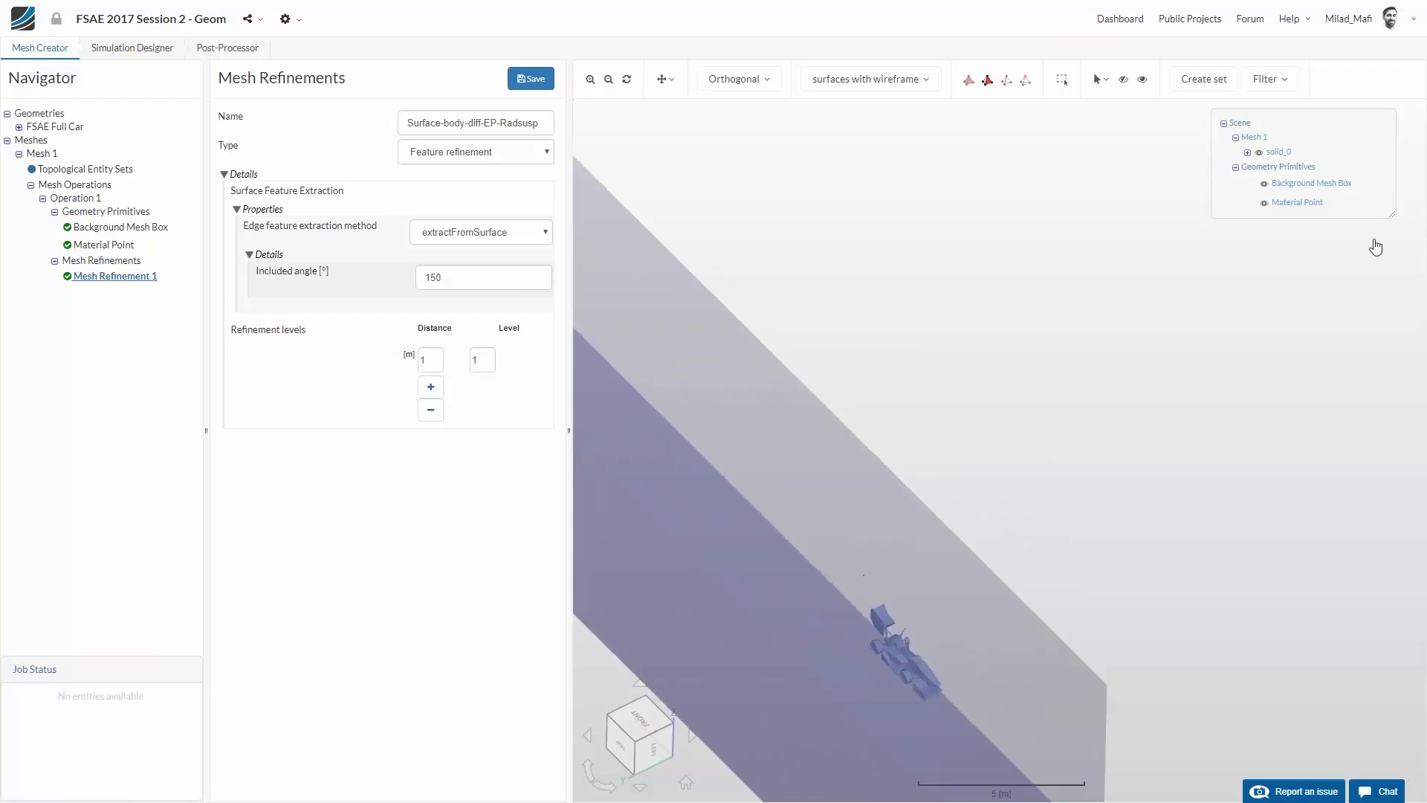
left_click(1263, 183)
left_click(512, 151)
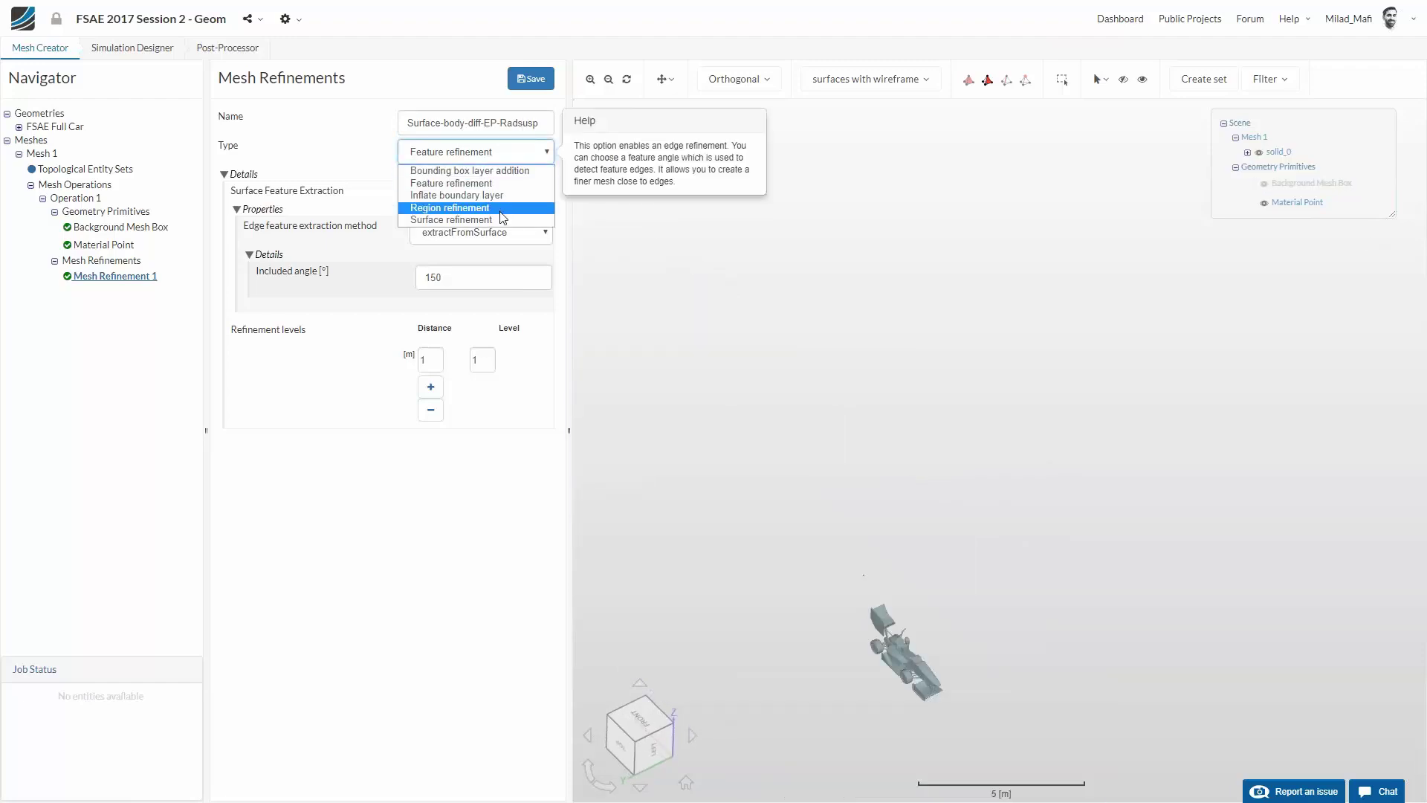
left_click(468, 220)
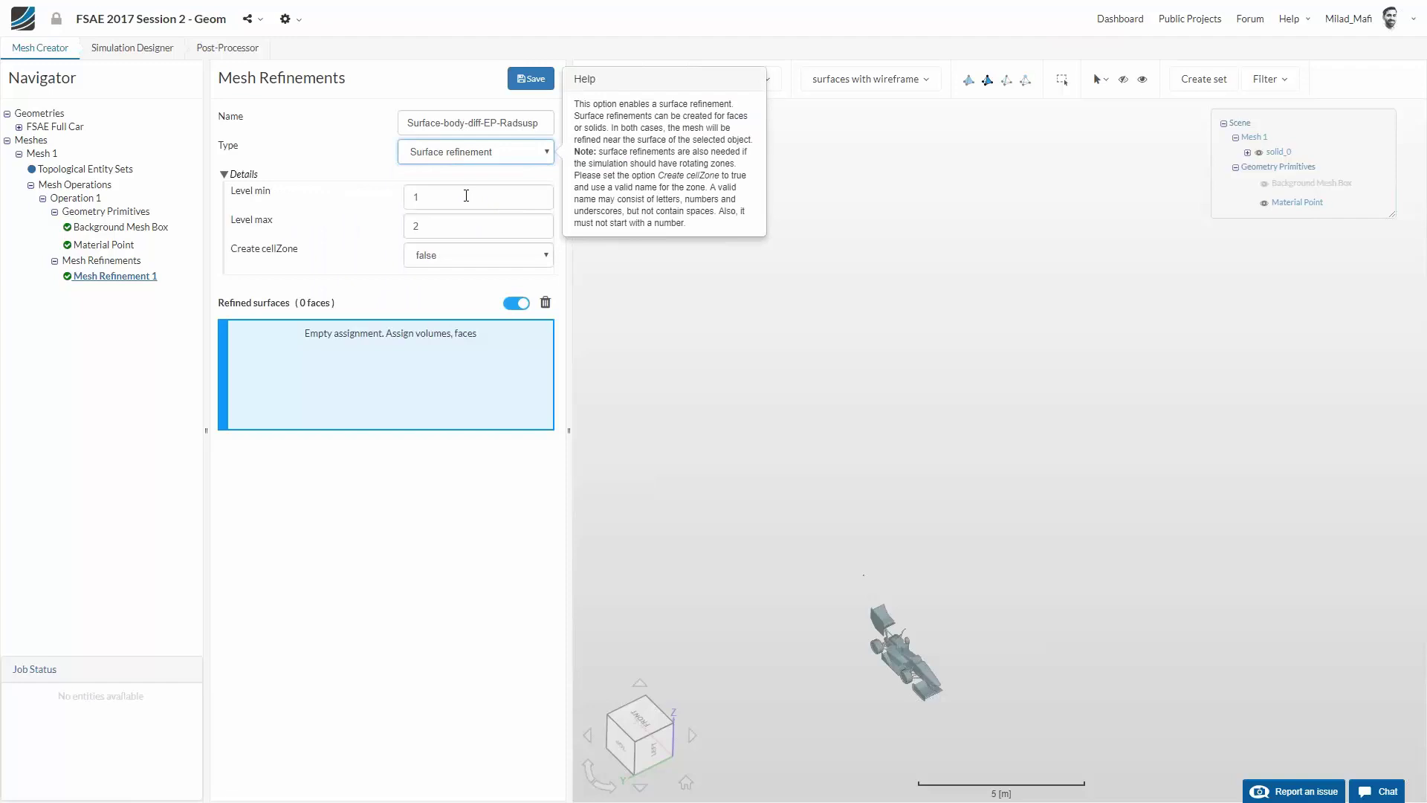
Set the surface refinement's minimum level to 5 and its maximum level to 6
double_click(466, 195)
type("5")
double_click(471, 220)
type("6")
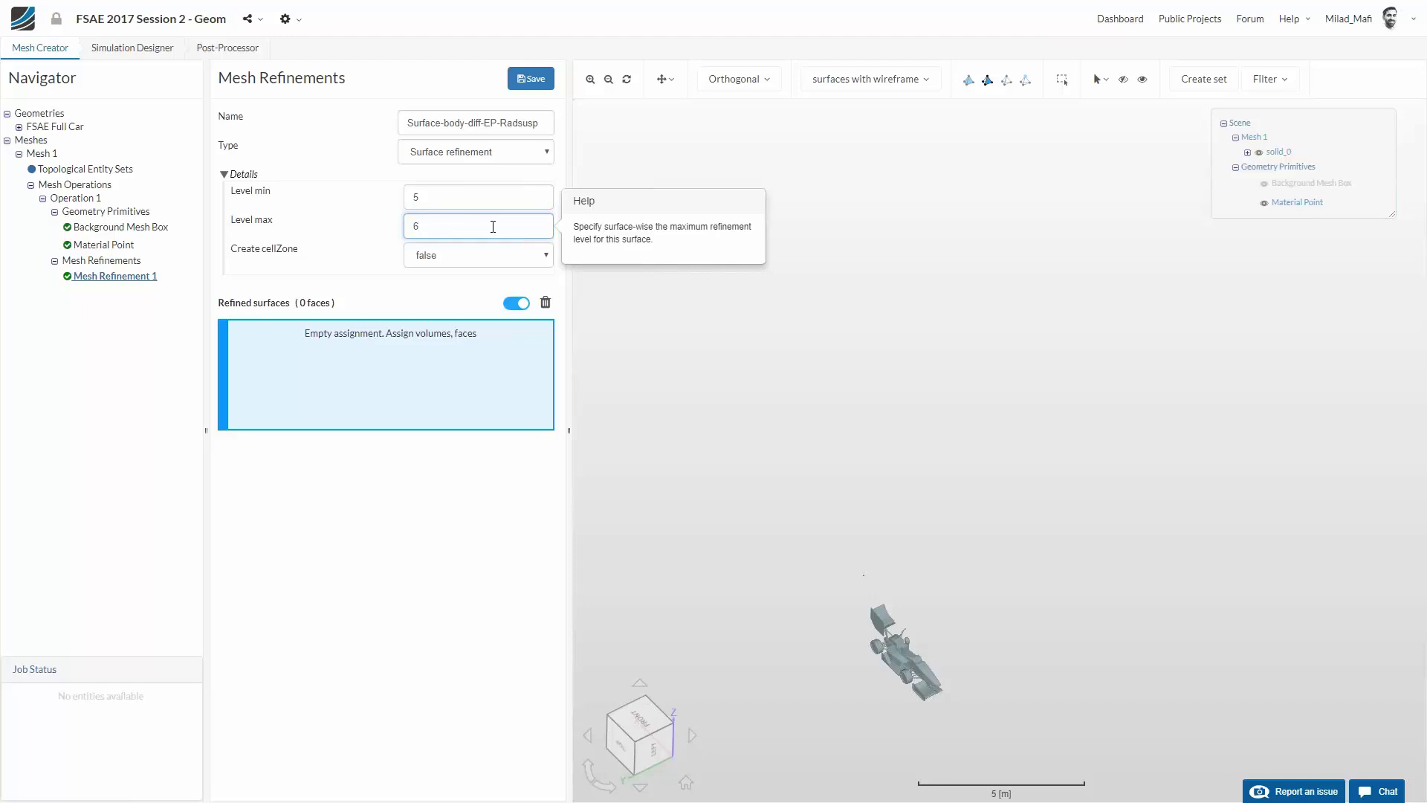
Assign the Diffuser and Driver faces of the car to the Surface-body-diff-EP-Radsusp refinement
left_click(989, 476)
scroll(989, 615, "up", 3)
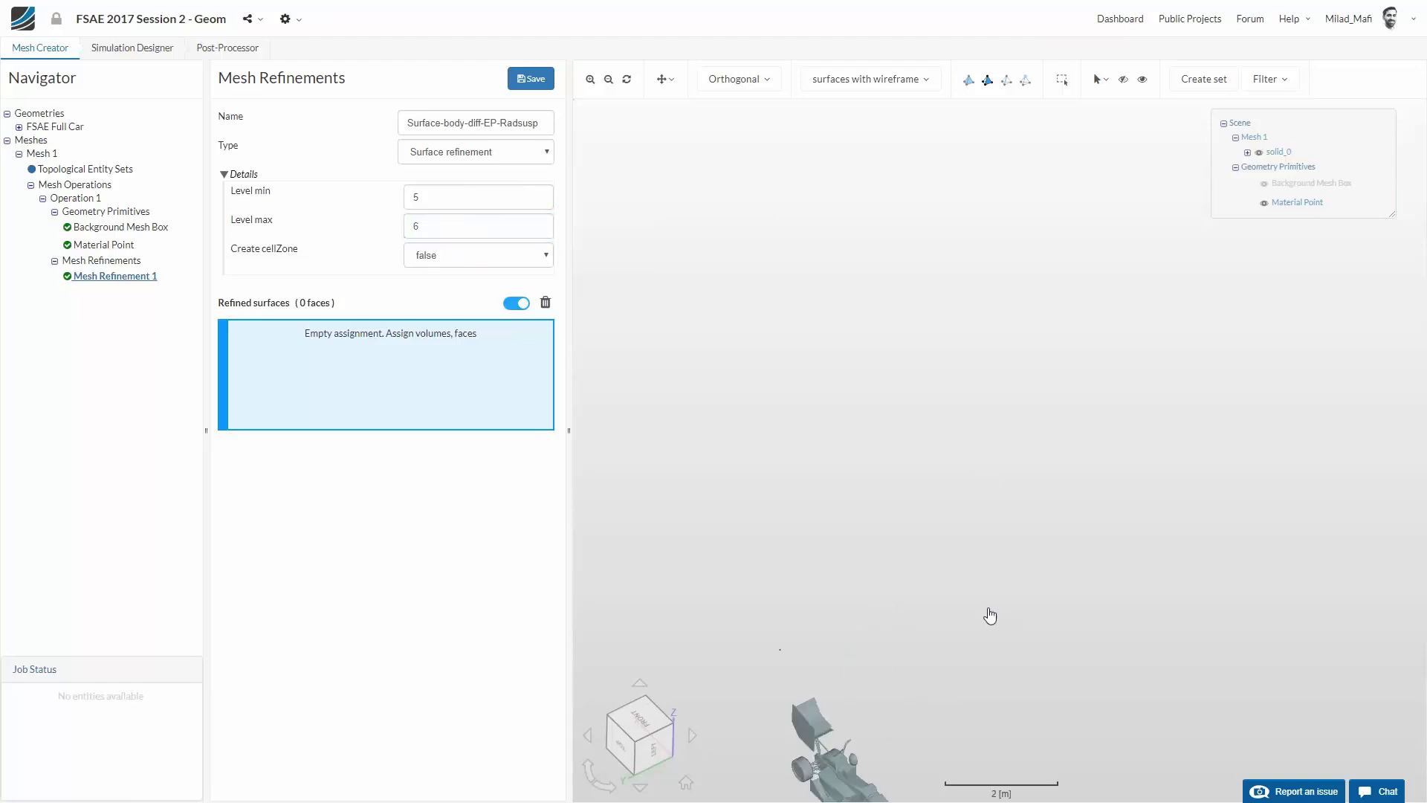
left_click_drag(1064, 408, 891, 575)
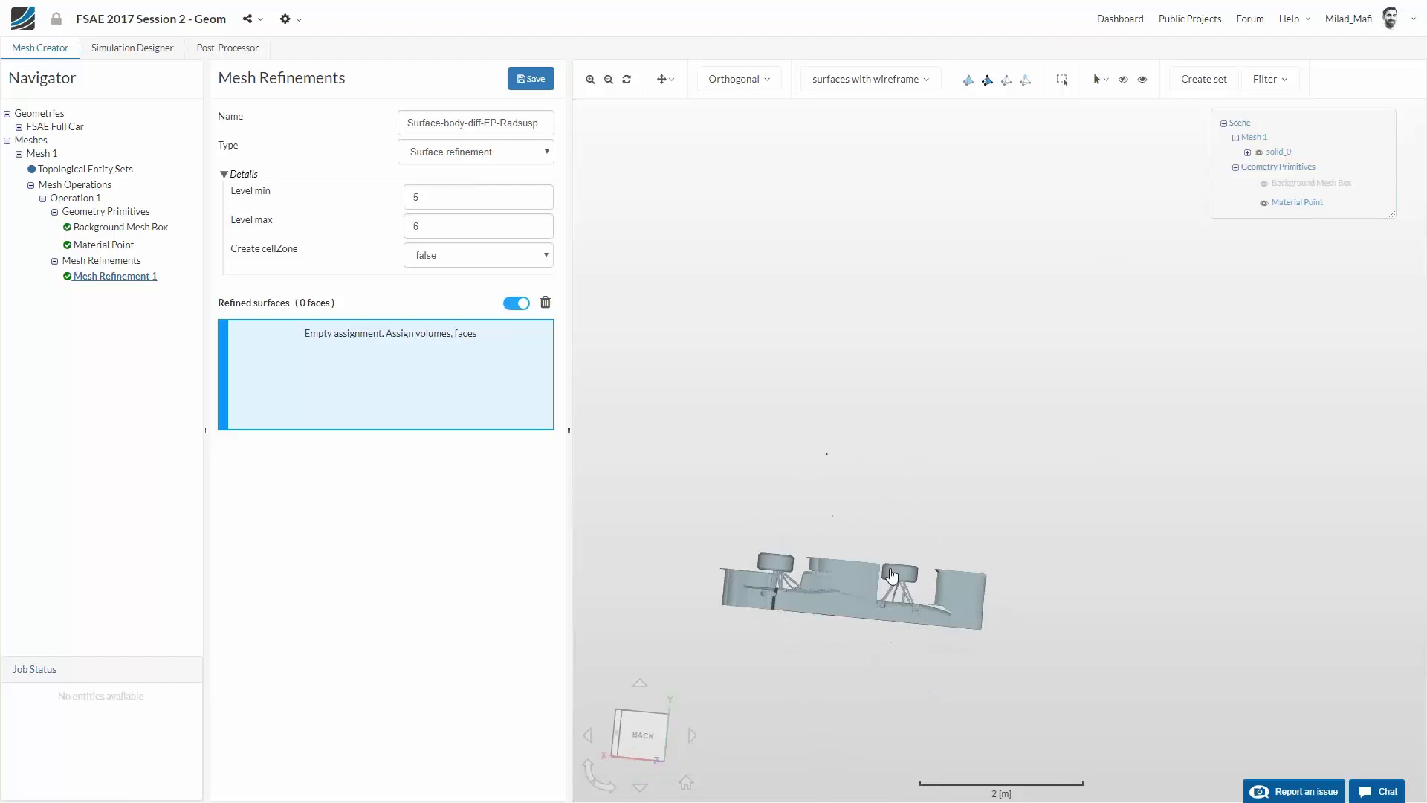
scroll(897, 427, "up", 5)
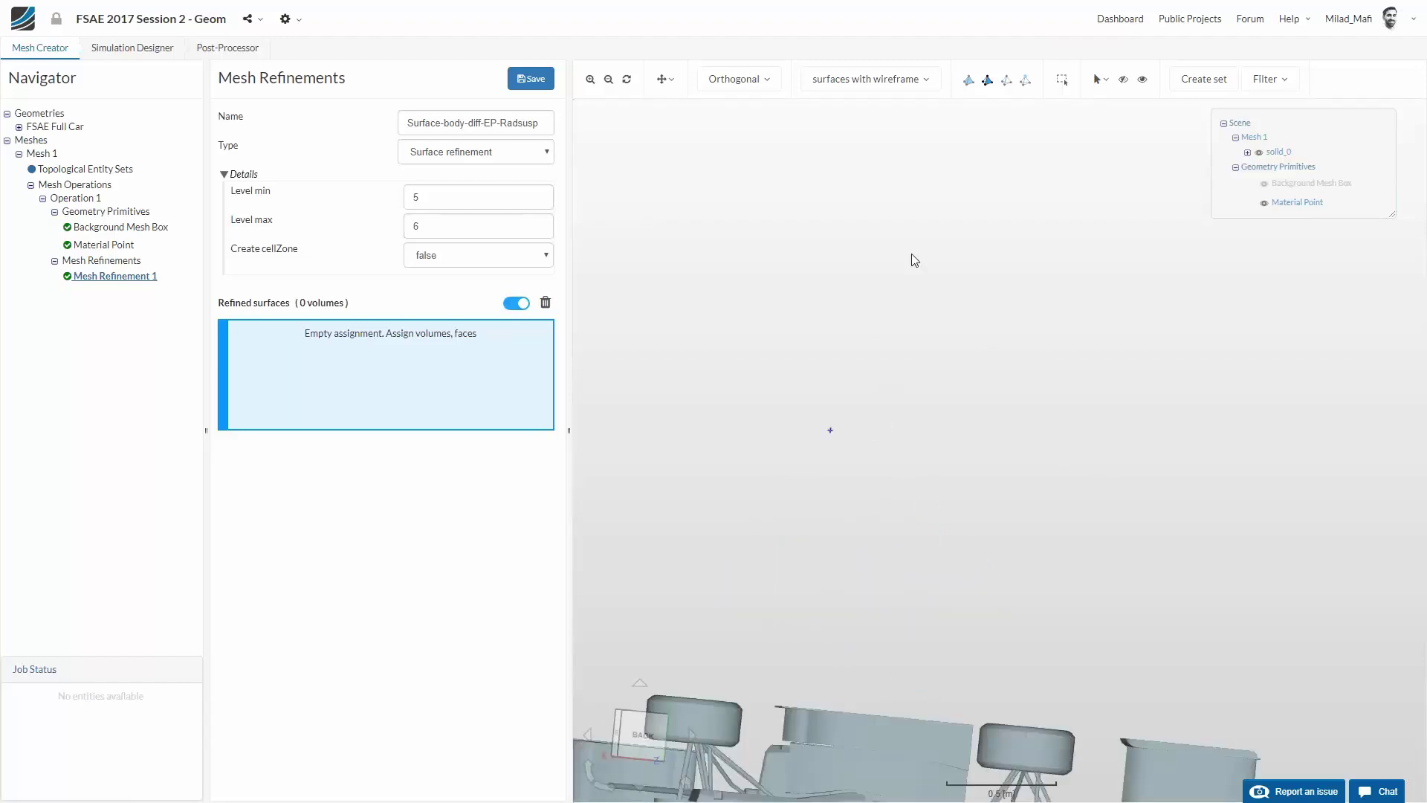
right_click_drag(869, 512, 890, 354)
right_click_drag(907, 270, 973, 138)
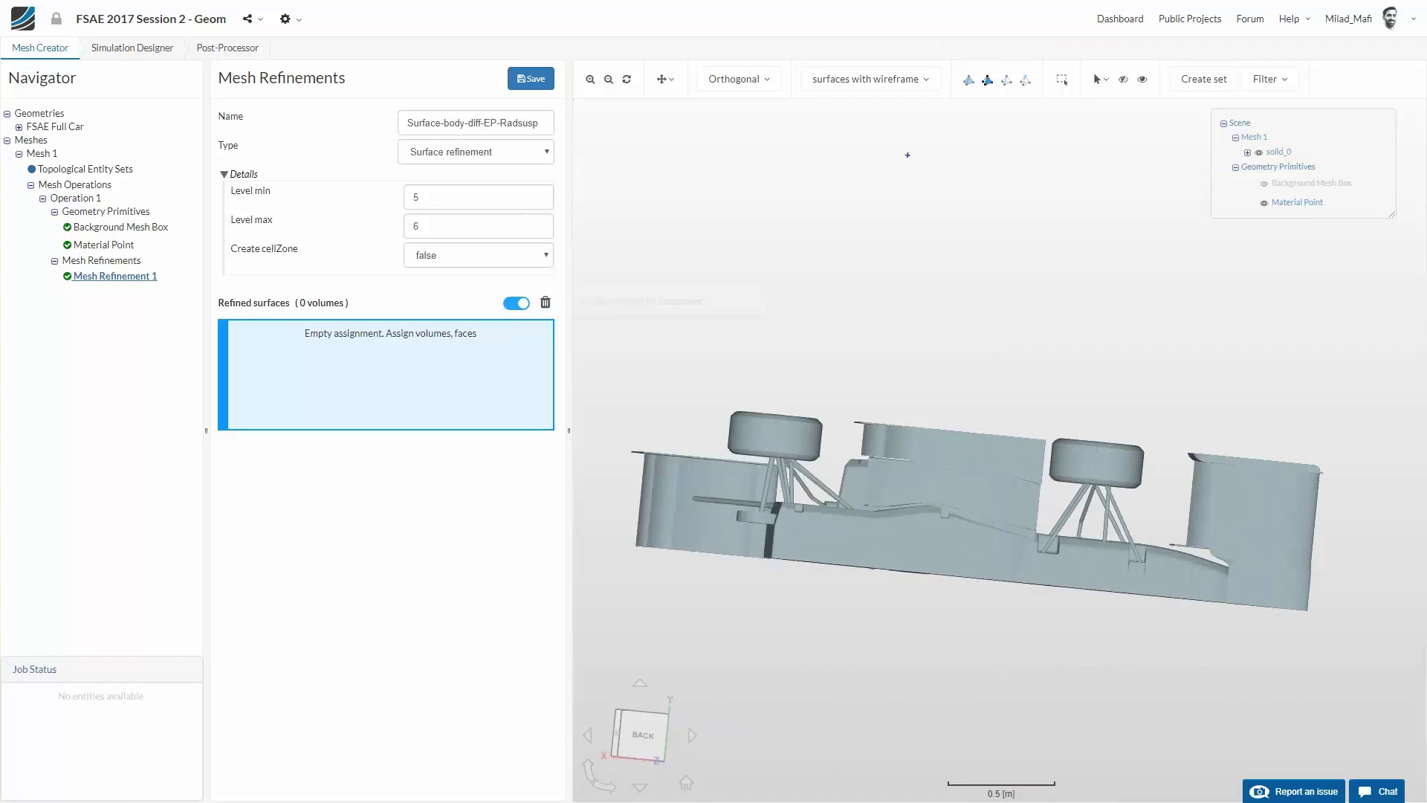
left_click_drag(829, 639, 992, 479)
left_click(986, 483)
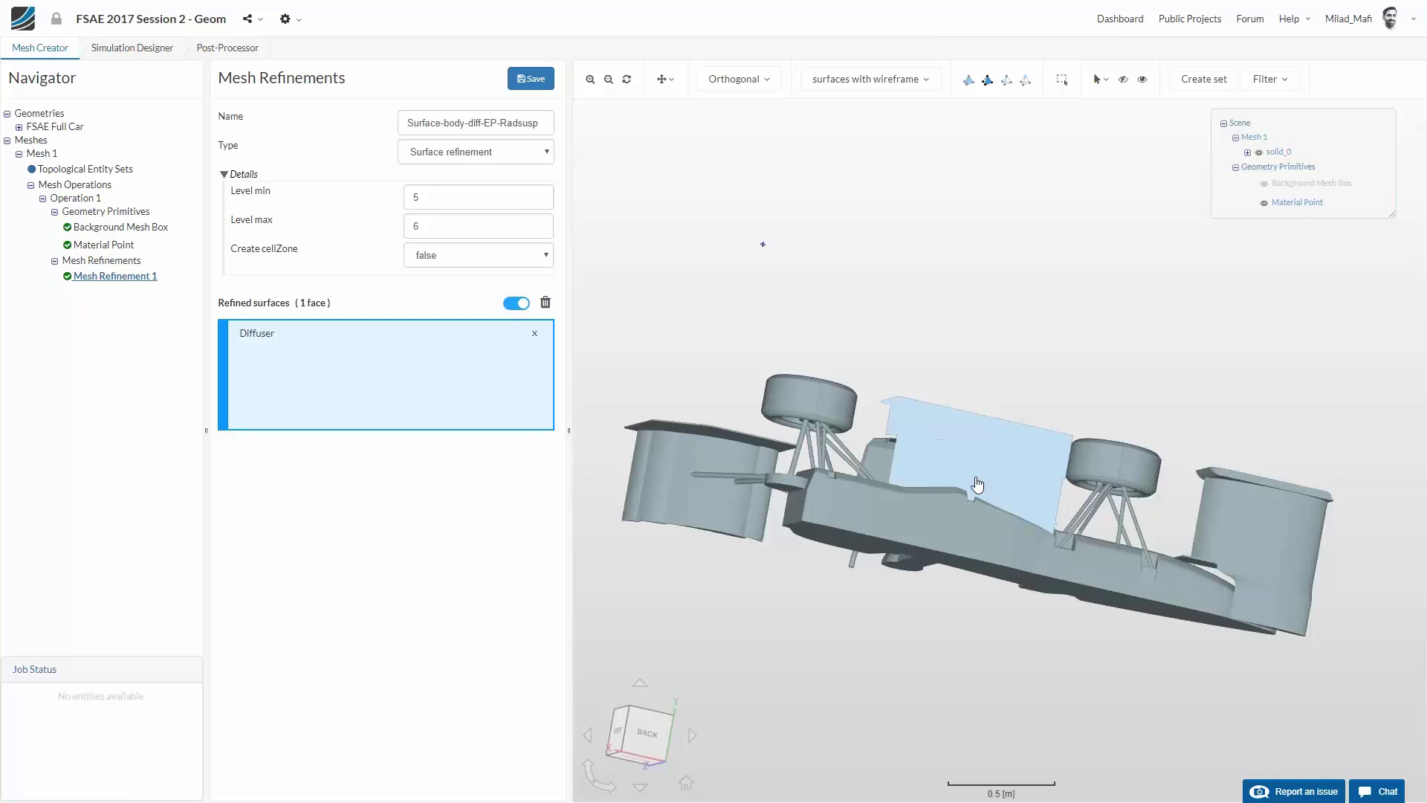
left_click_drag(1091, 298, 950, 501)
left_click(961, 496)
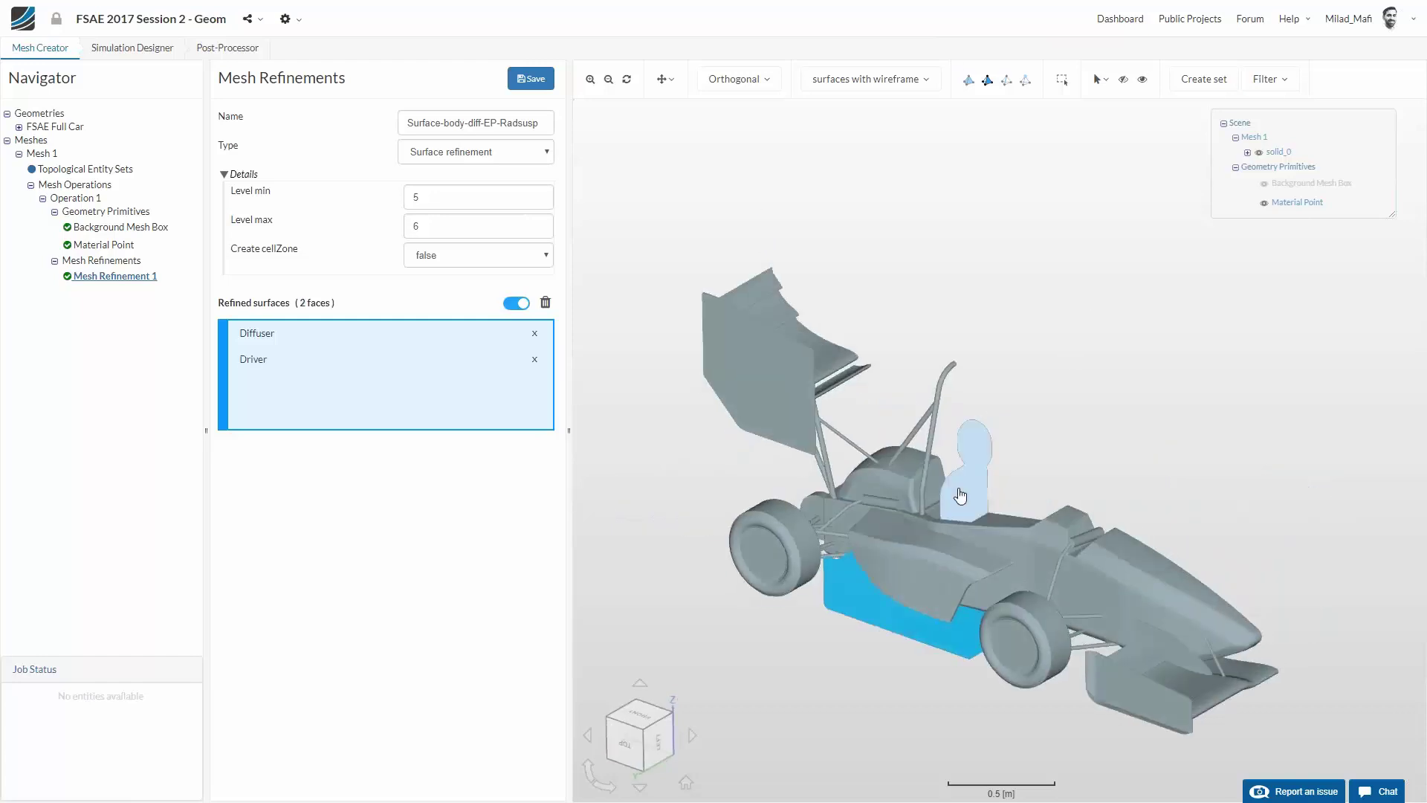
Add the endplate faces FWEPout, FWEPin and RWEP of the front and rear wings to the refined surfaces
left_click(1147, 706)
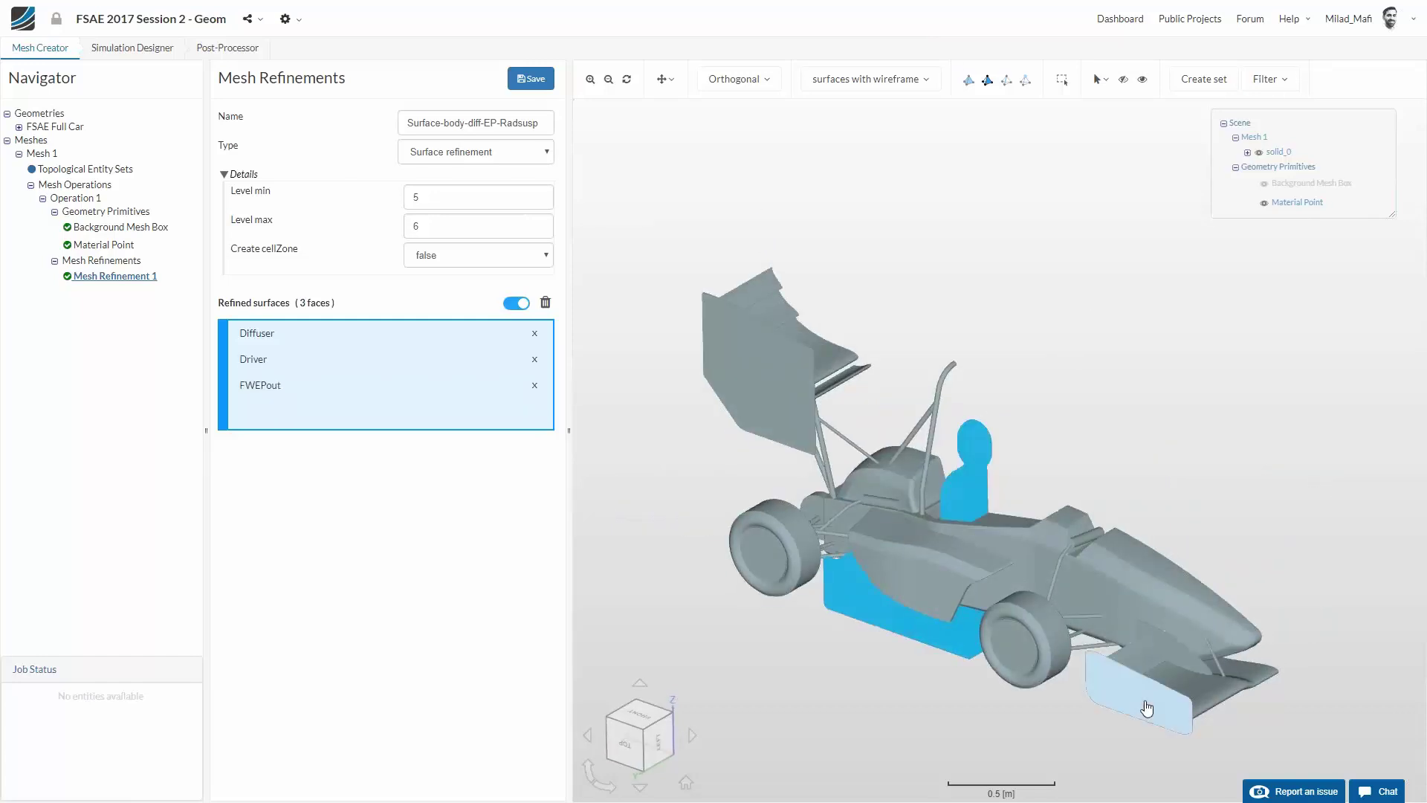
left_click(1177, 668)
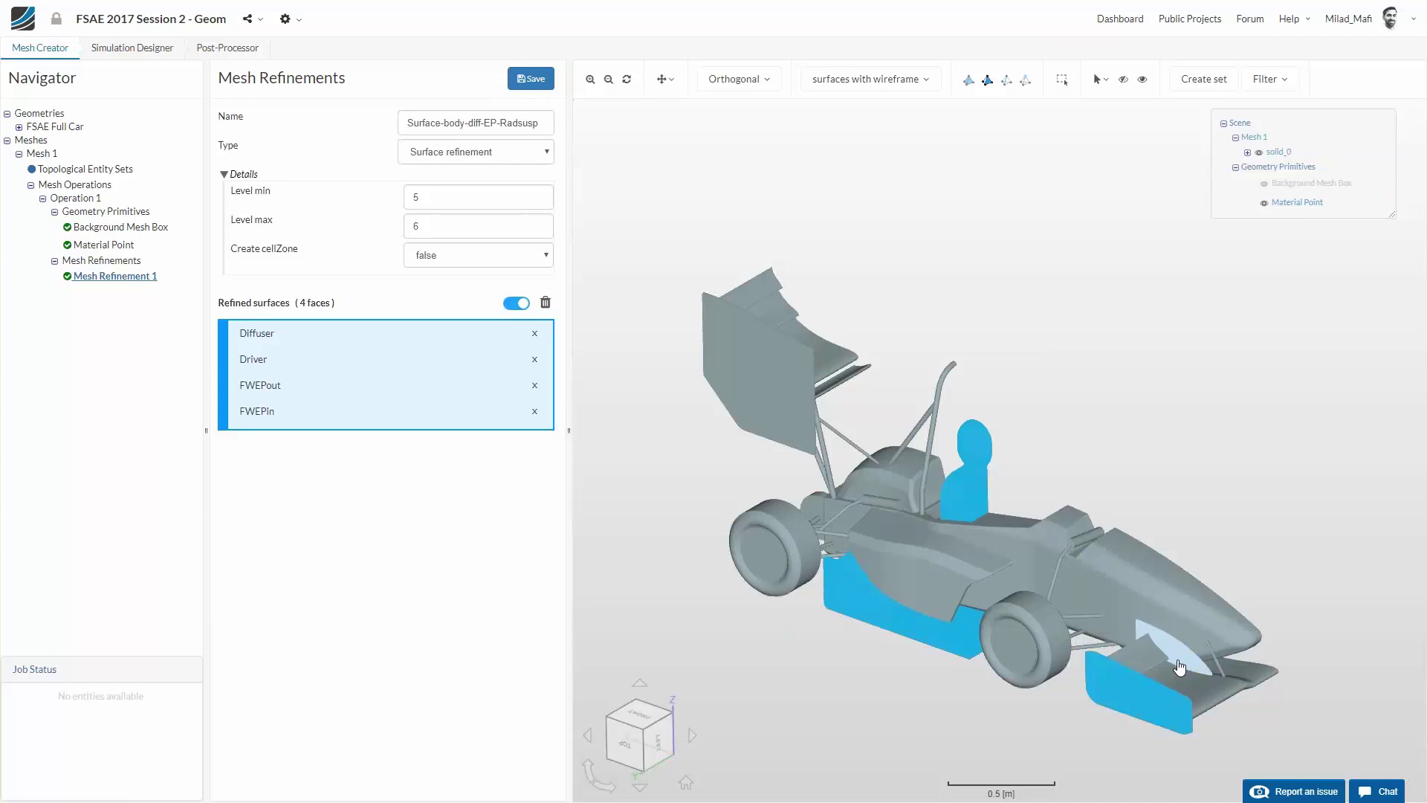
left_click(726, 400)
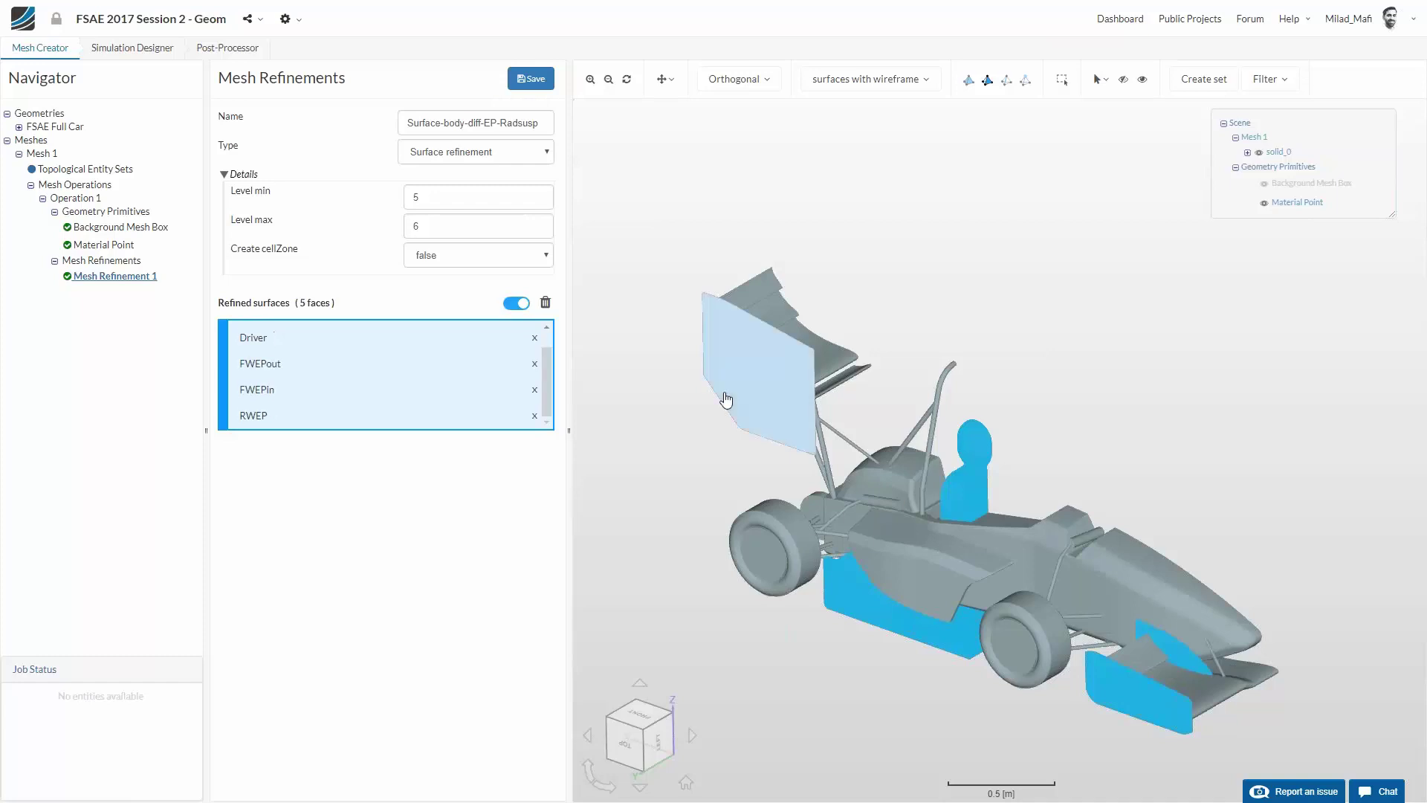
Add the Frontur, Rearur and body faces to the refined surfaces, review the assignment list and save the refinement
left_click_drag(908, 720, 844, 698)
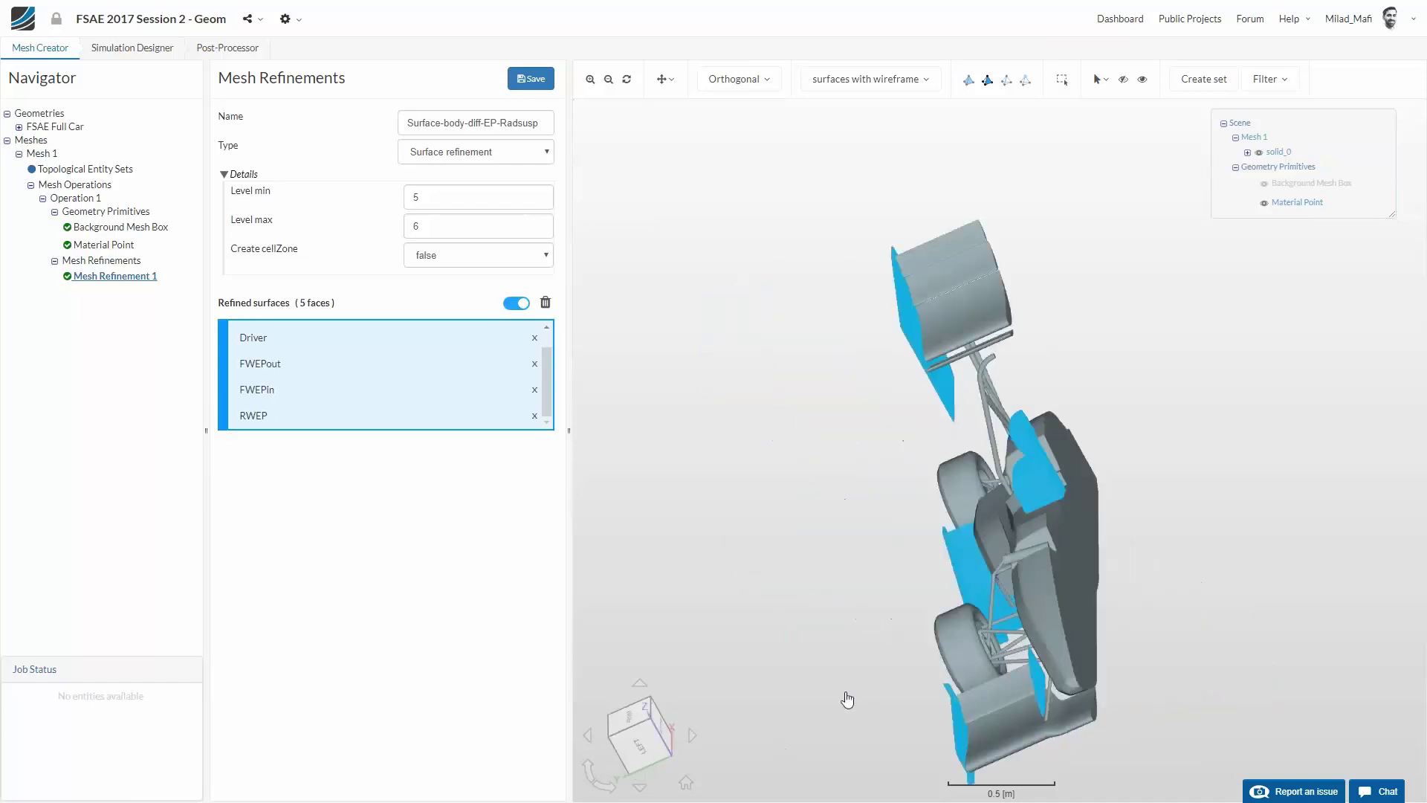
left_click(992, 651)
left_click_drag(907, 483, 936, 513)
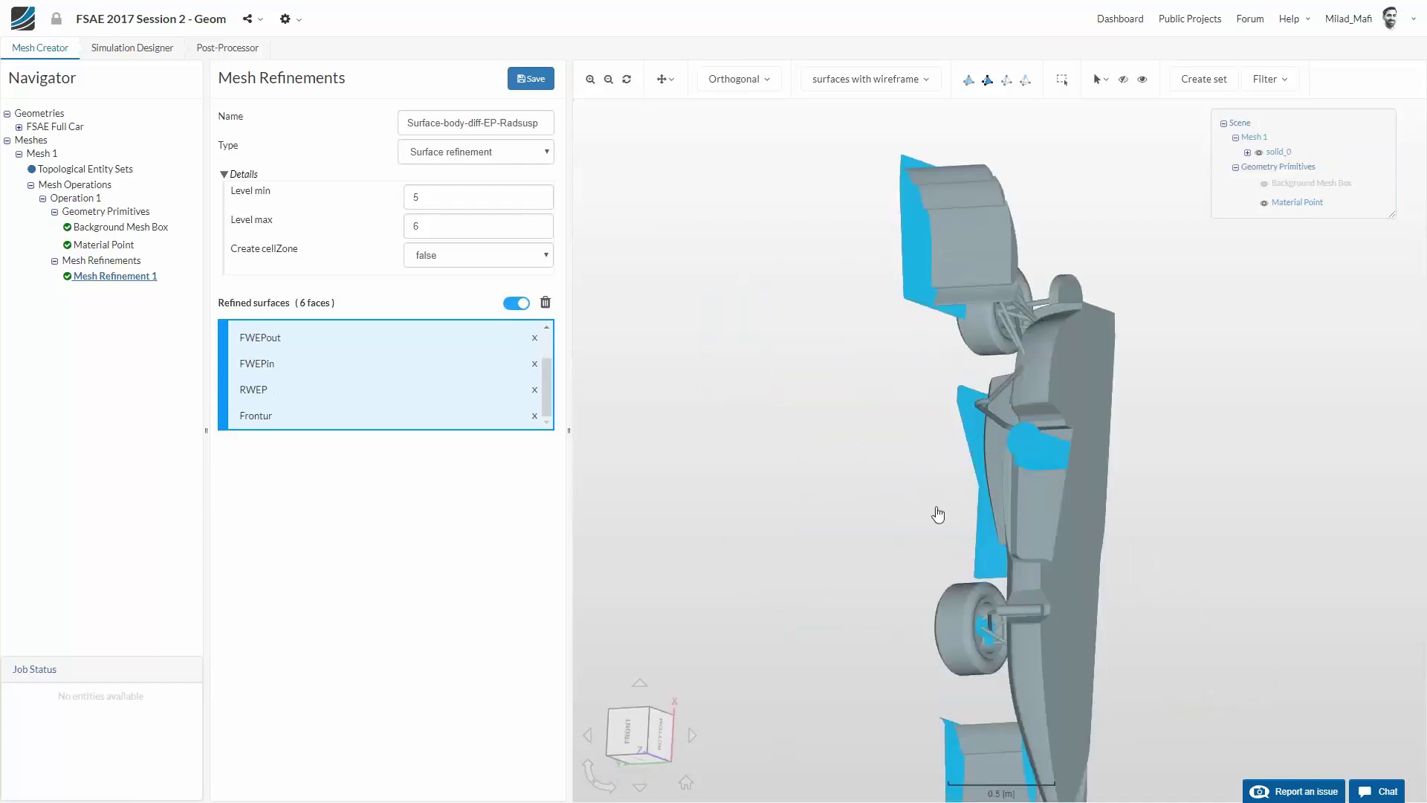
left_click_drag(1221, 255, 1156, 359)
left_click(1032, 274)
left_click_drag(889, 588, 948, 504)
left_click(948, 505)
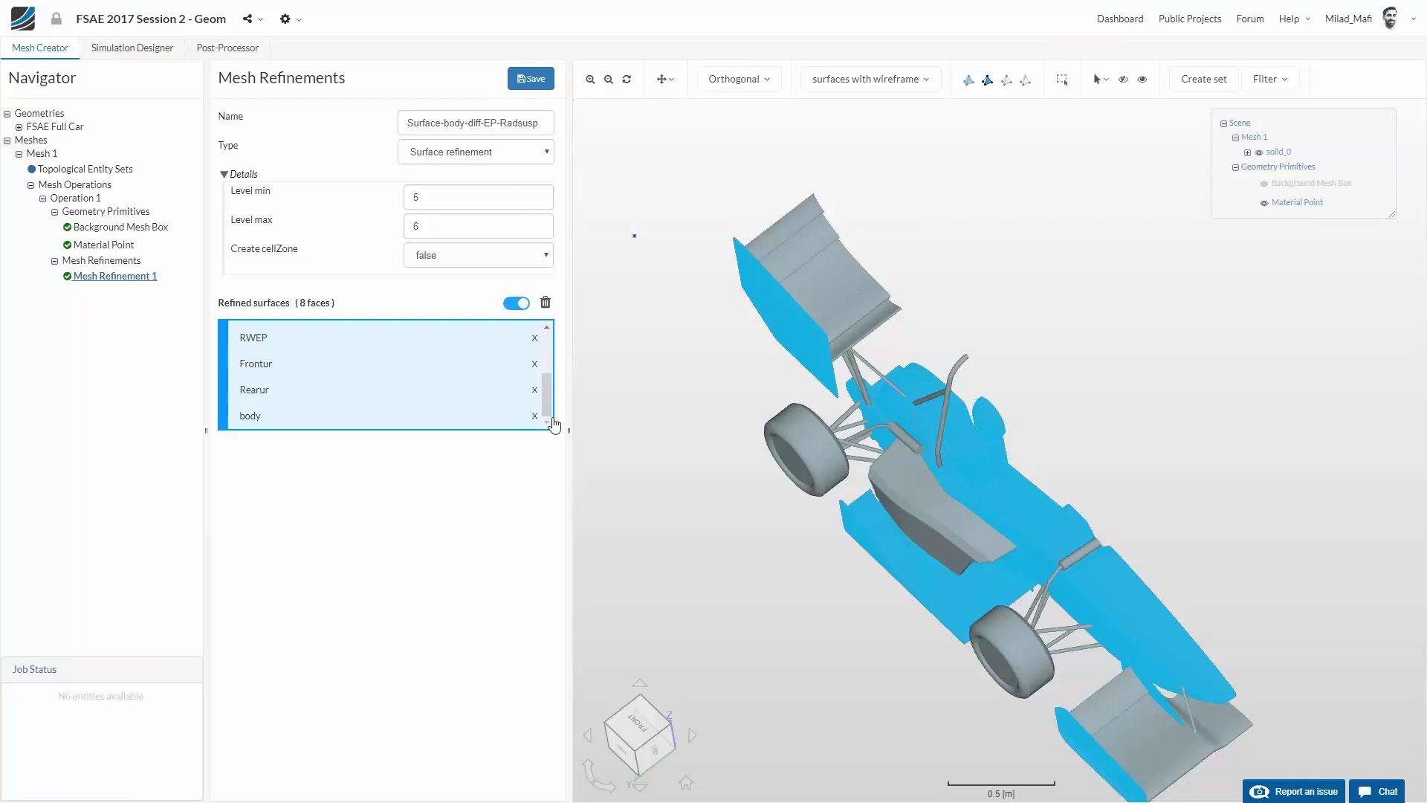
left_click_drag(551, 413, 547, 342)
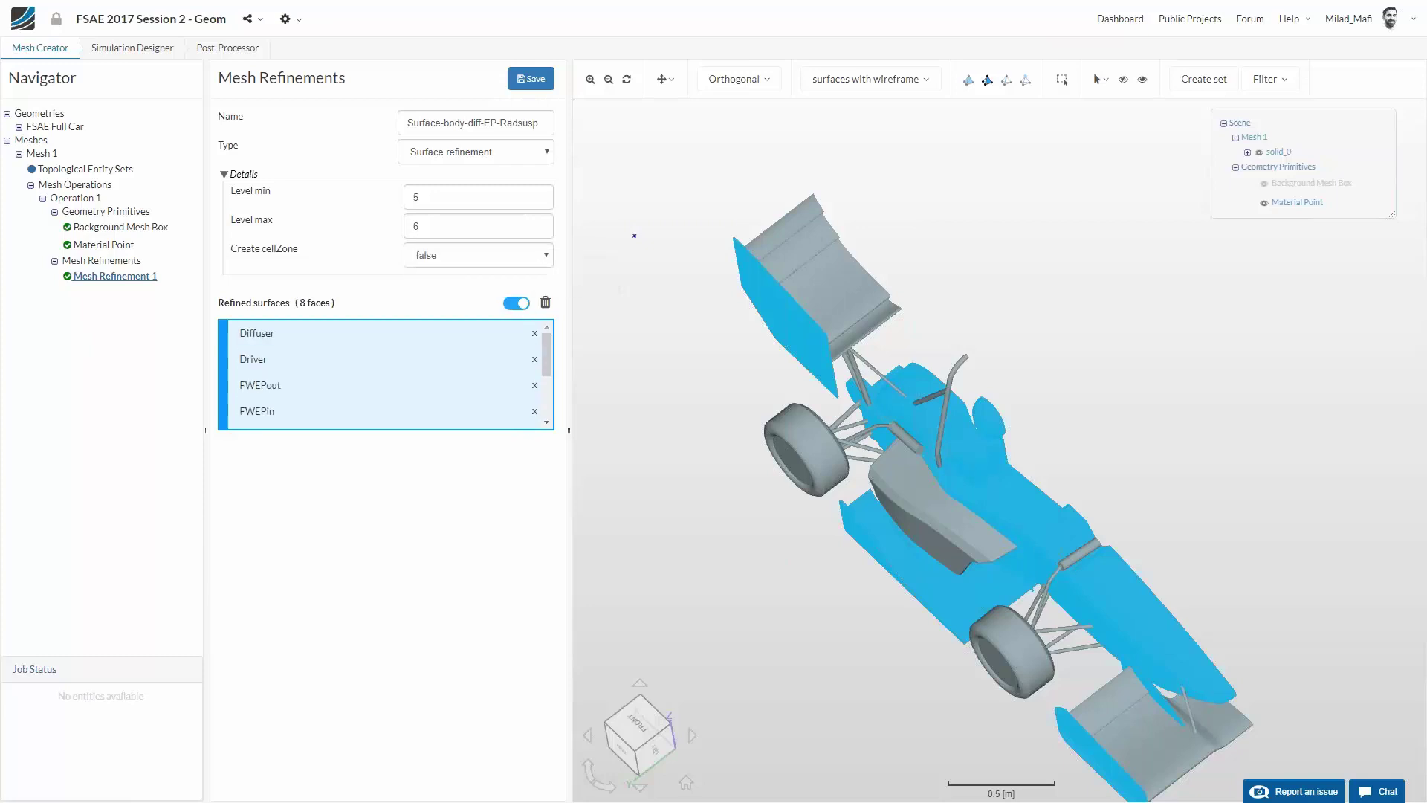
left_click(530, 79)
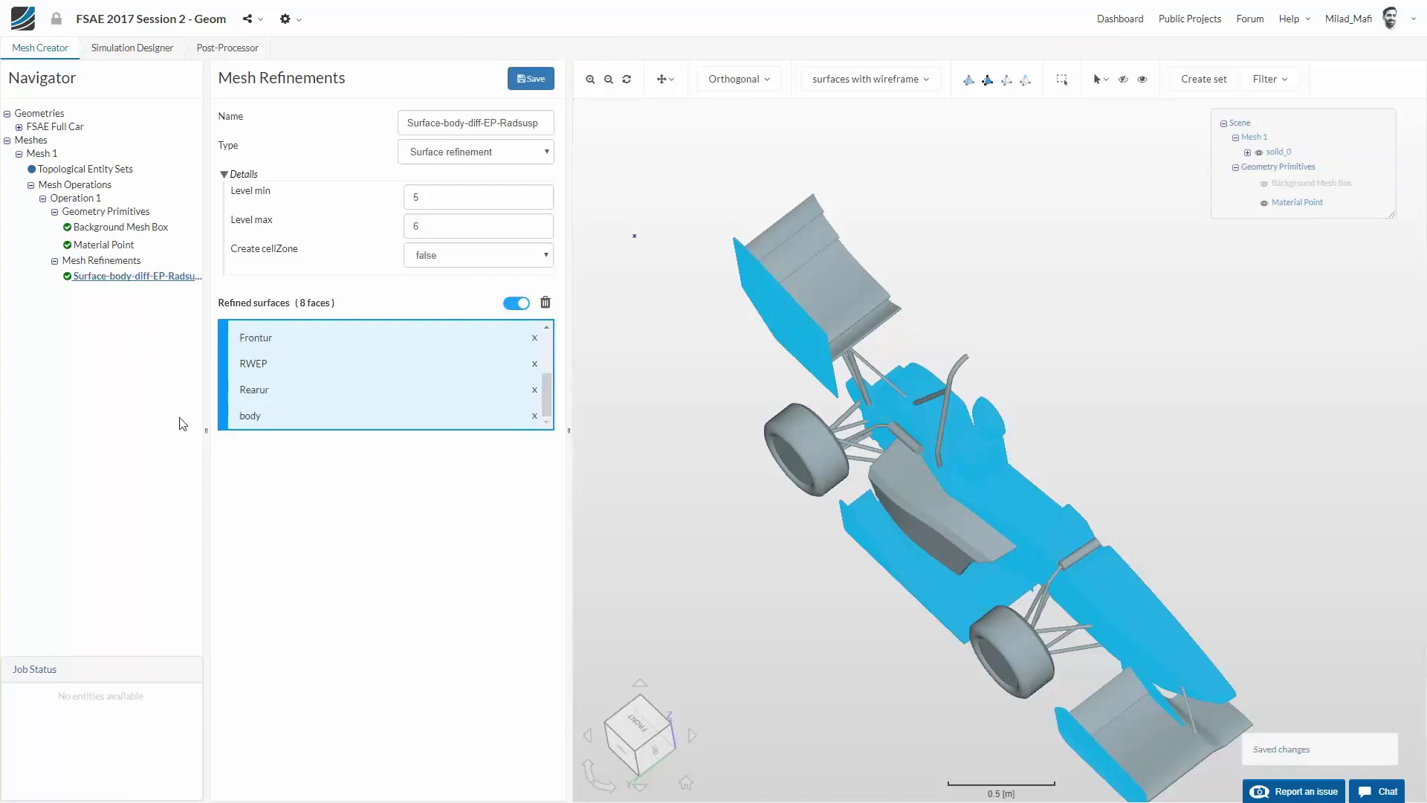
Add a second mesh refinement to Operation 1 and name it Surface-wings-wheels-susp-bars
left_click(135, 261)
right_click(136, 260)
left_click(153, 270)
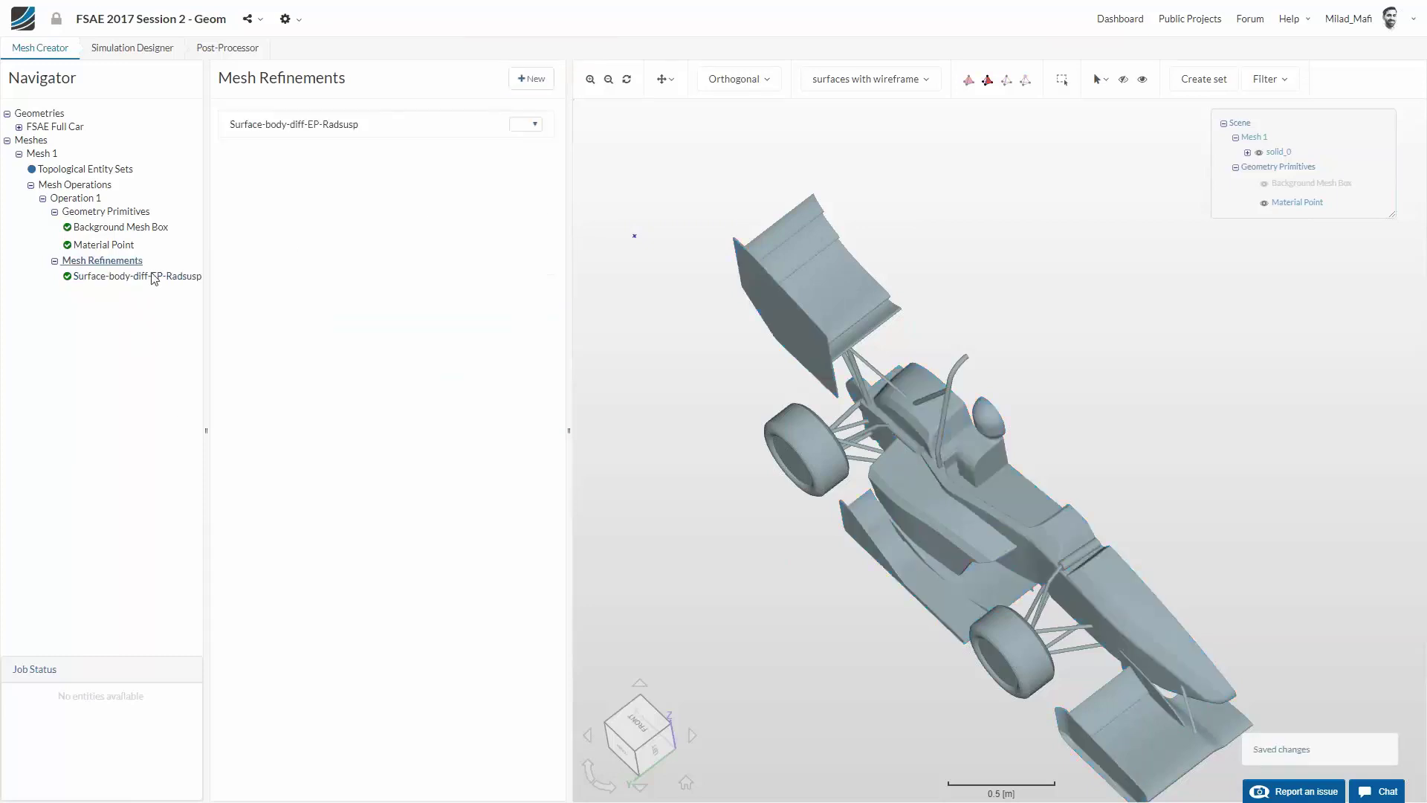
triple_click(437, 122)
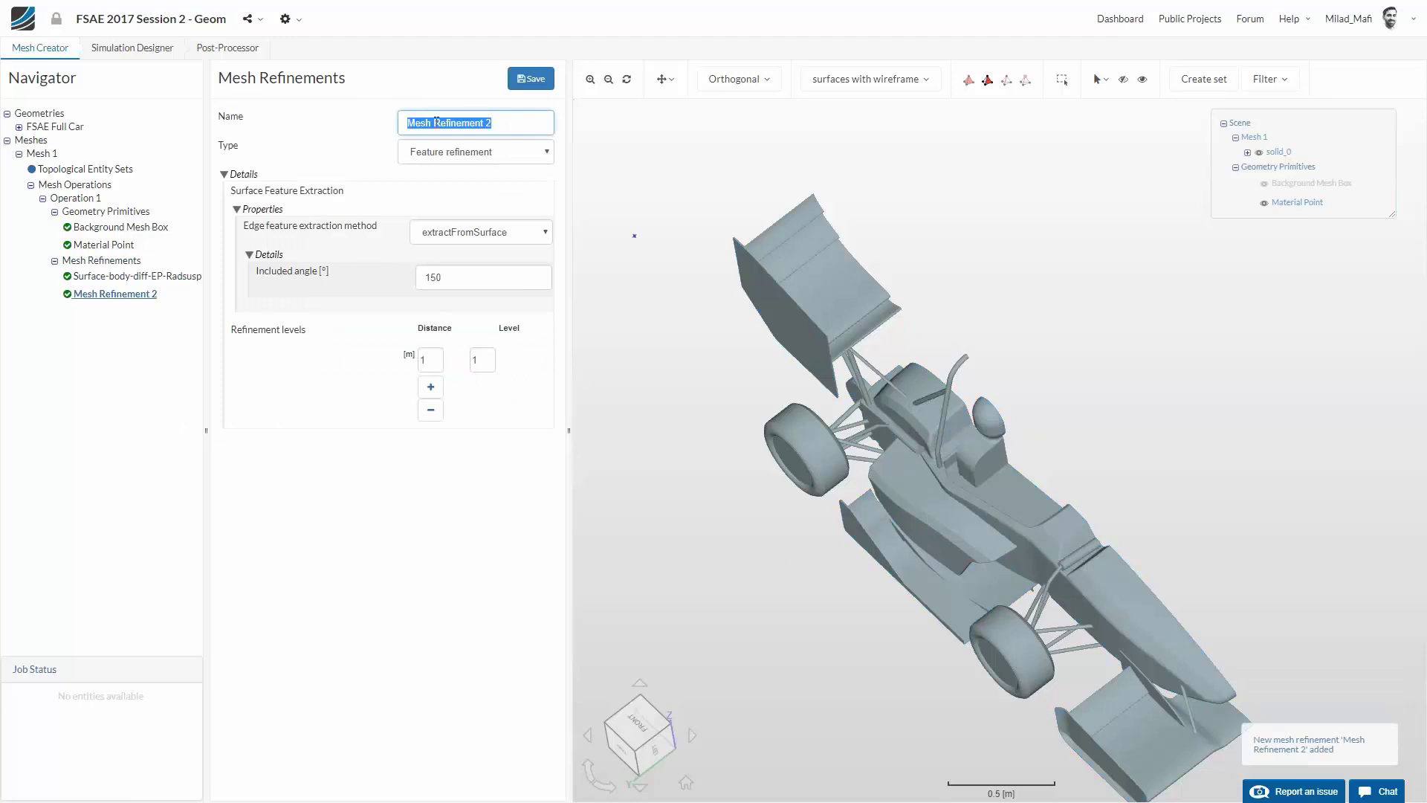
type("Surface-wings-wheels-susp-")
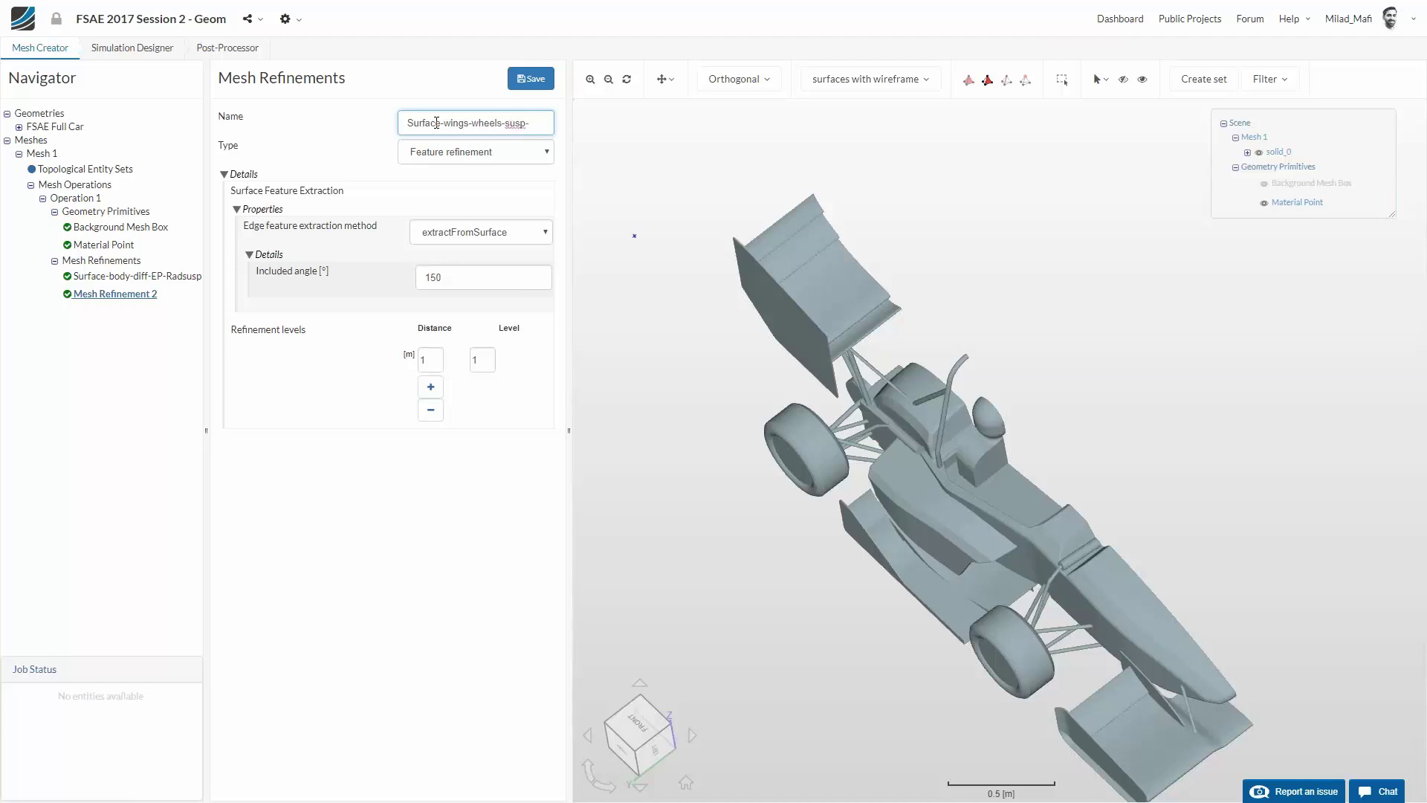
type("s")
Change the new refinement's type to Surface refinement, with minimum level 6 and maximum level 7
left_click(472, 156)
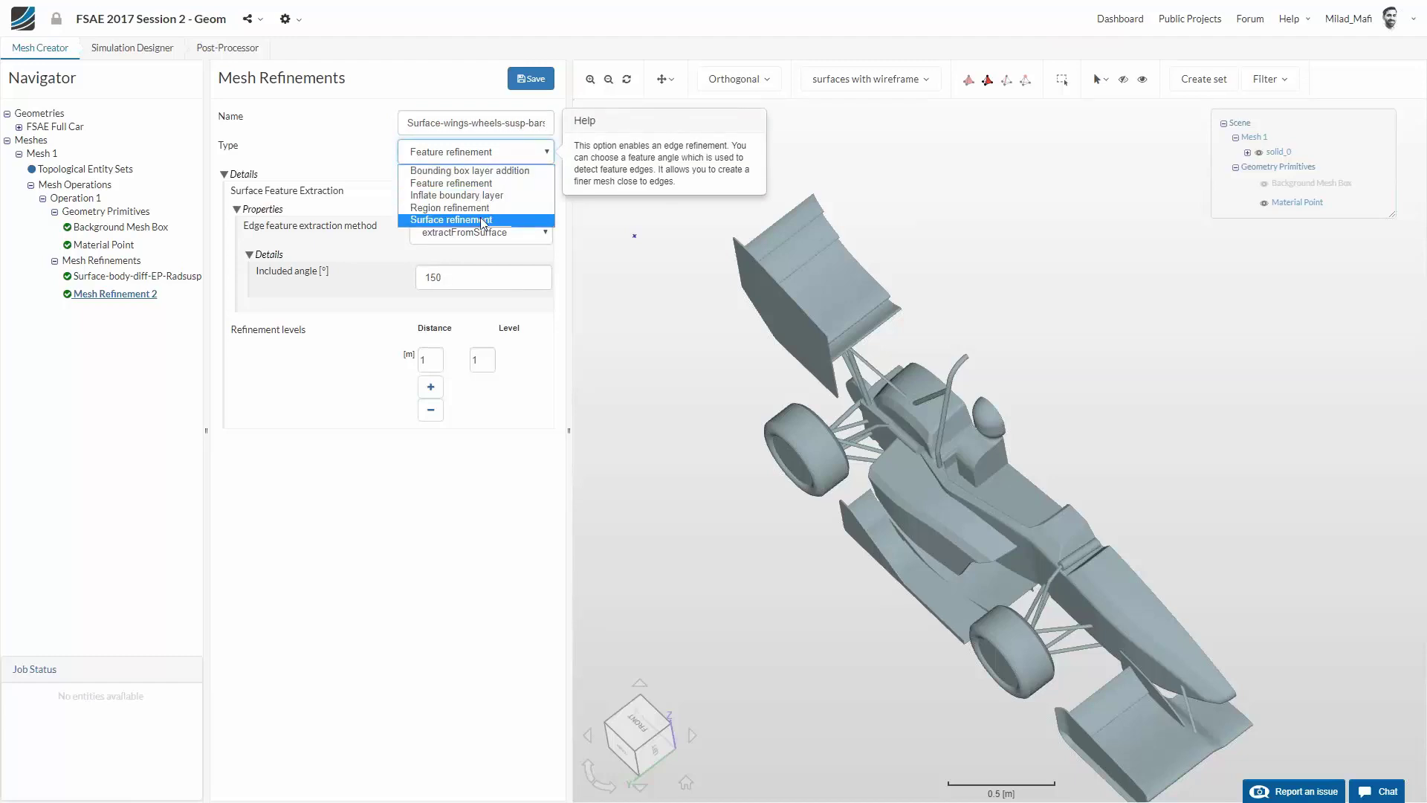
left_click(483, 221)
double_click(467, 197)
type("6")
double_click(475, 226)
type("7")
Assign the four rear wing flap faces, RWflapa, RWflapb, RWflapc and RWflapd, to the refinement
left_click_drag(726, 592, 795, 416)
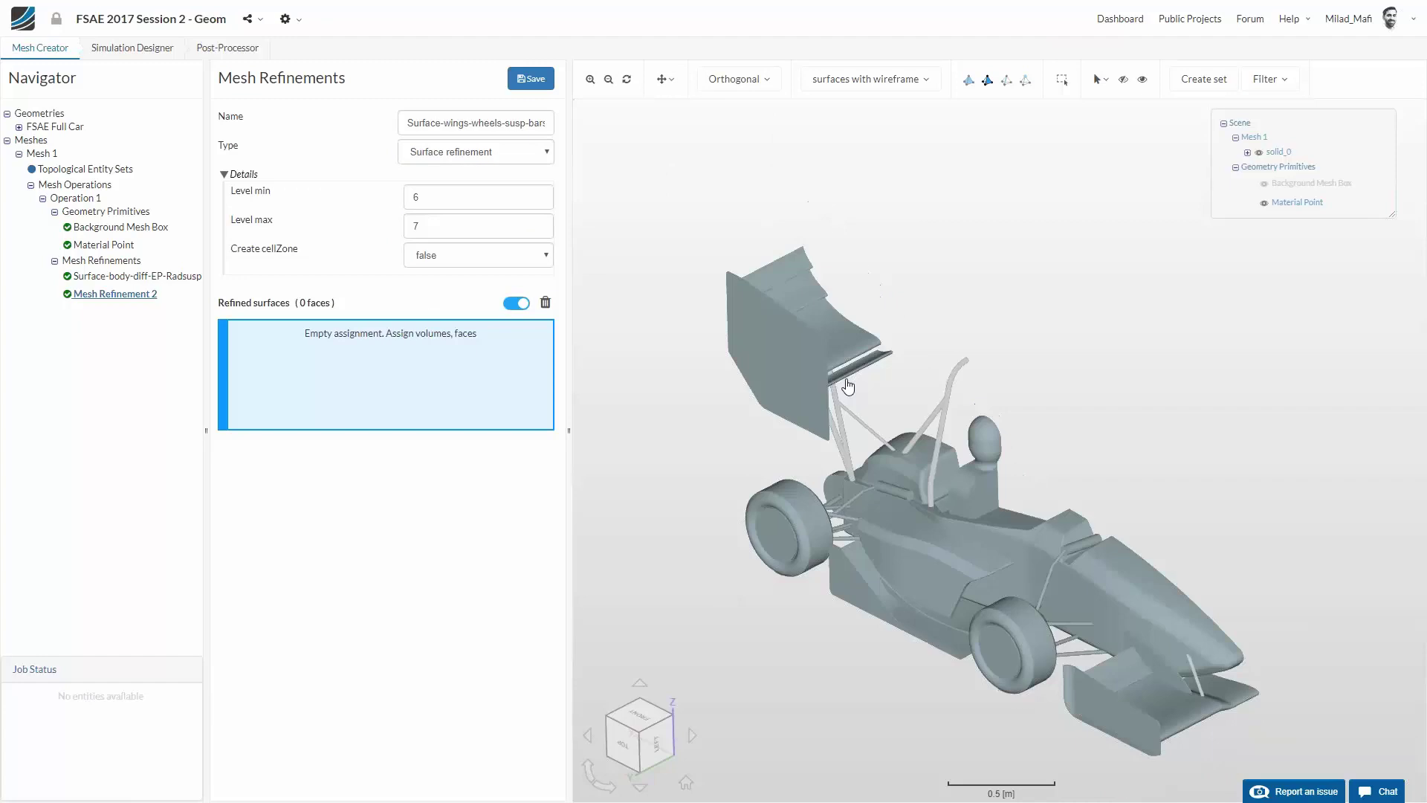
left_click(805, 308)
left_click(822, 321)
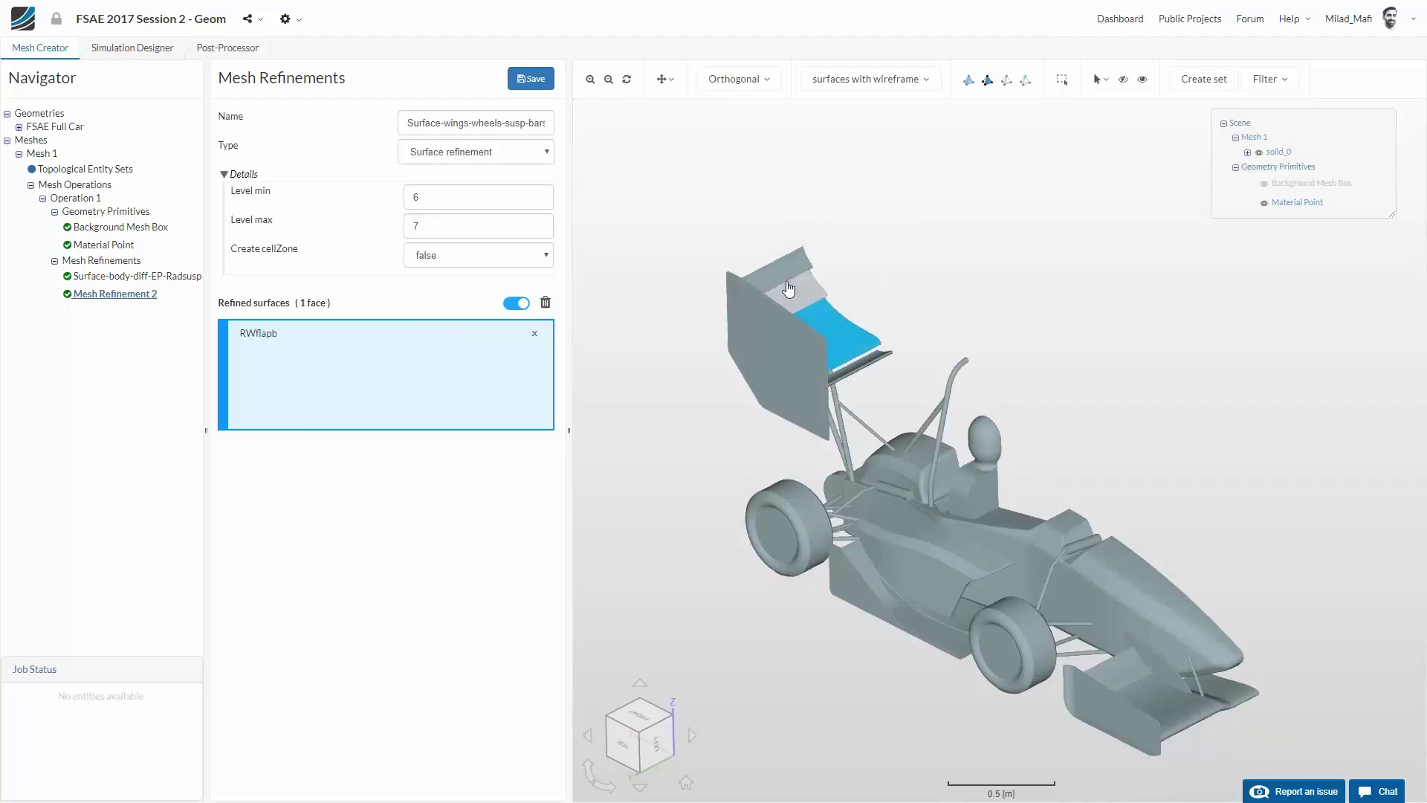
left_click(859, 371)
left_click(801, 290)
left_click(787, 266)
Add the front wing faces FWmainwing and FWflap and the Barre face to the refined surfaces
left_click_drag(761, 518, 714, 541)
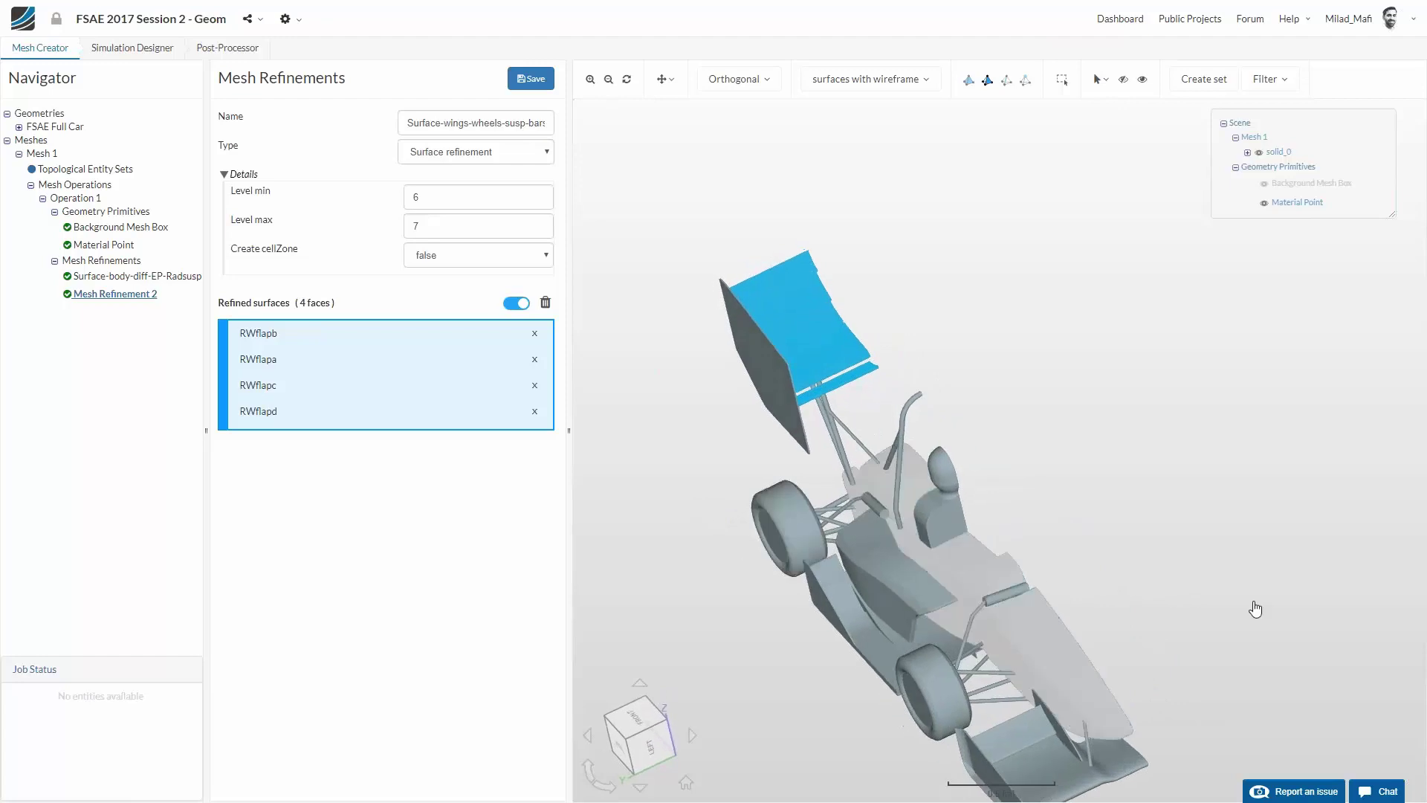
right_click_drag(1213, 430, 1142, 252)
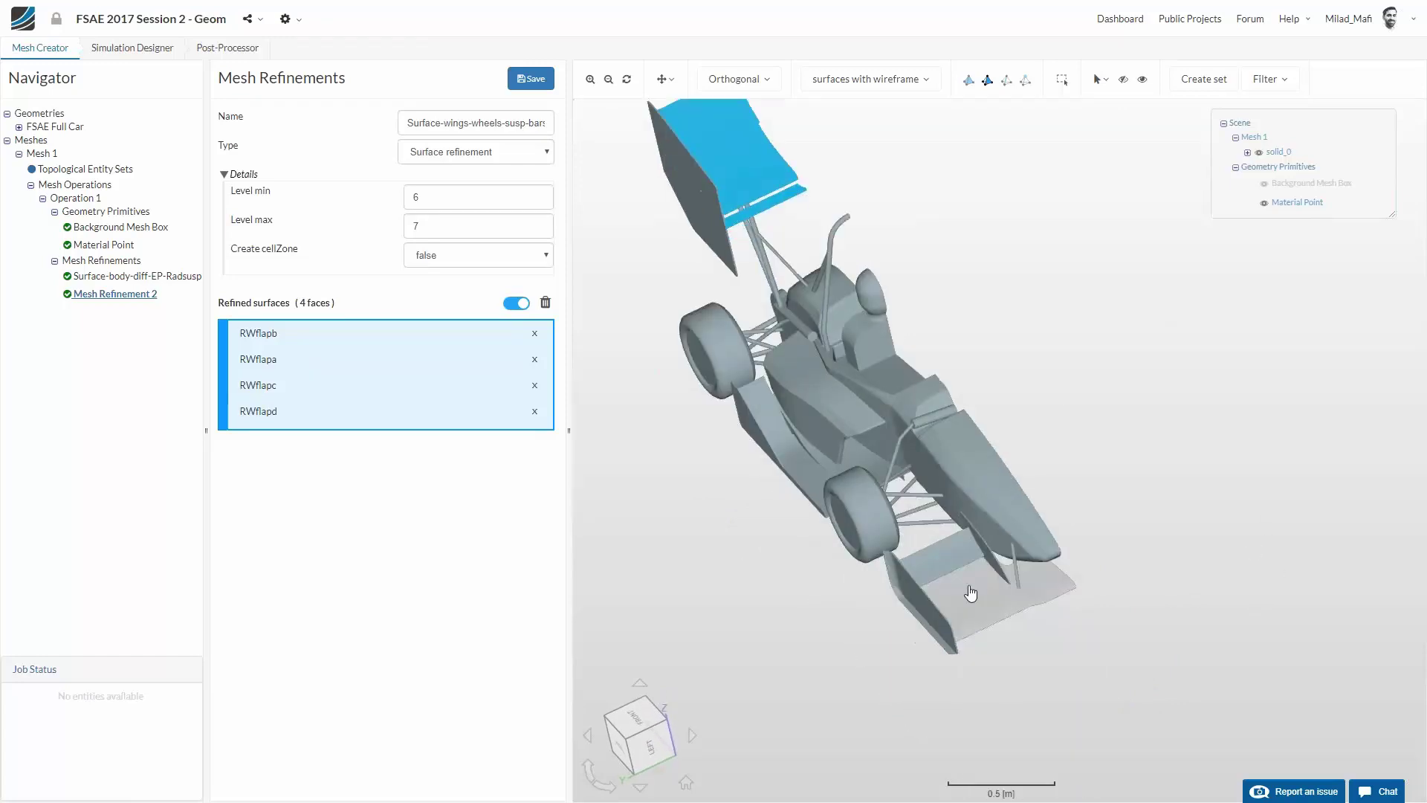
left_click(969, 590)
left_click(955, 557)
left_click_drag(902, 675, 895, 631)
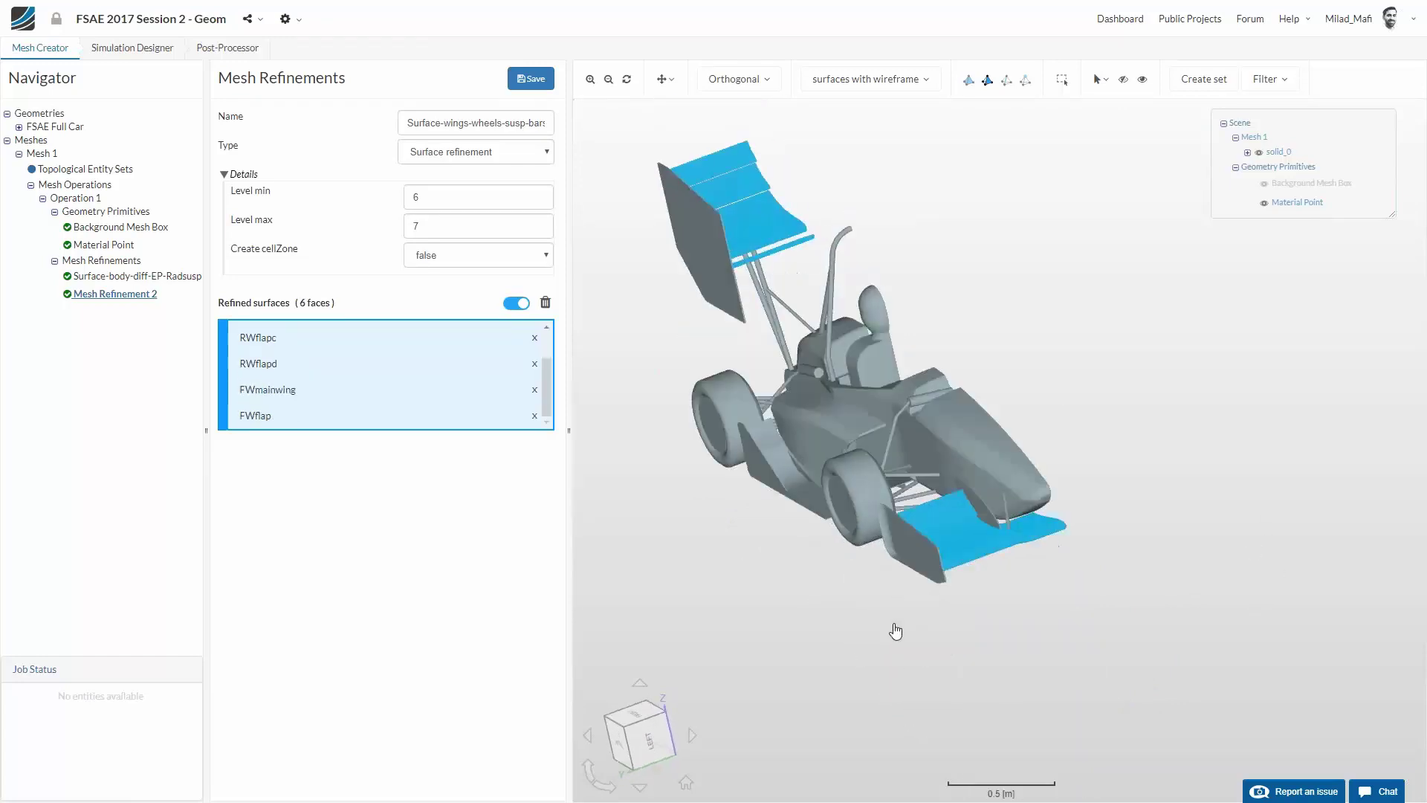
left_click(1007, 518)
Add the Frontsusp and Rearsusp faces and the front and rear wheels to the refined surfaces, and save the refinement
left_click_drag(1041, 405, 1143, 343)
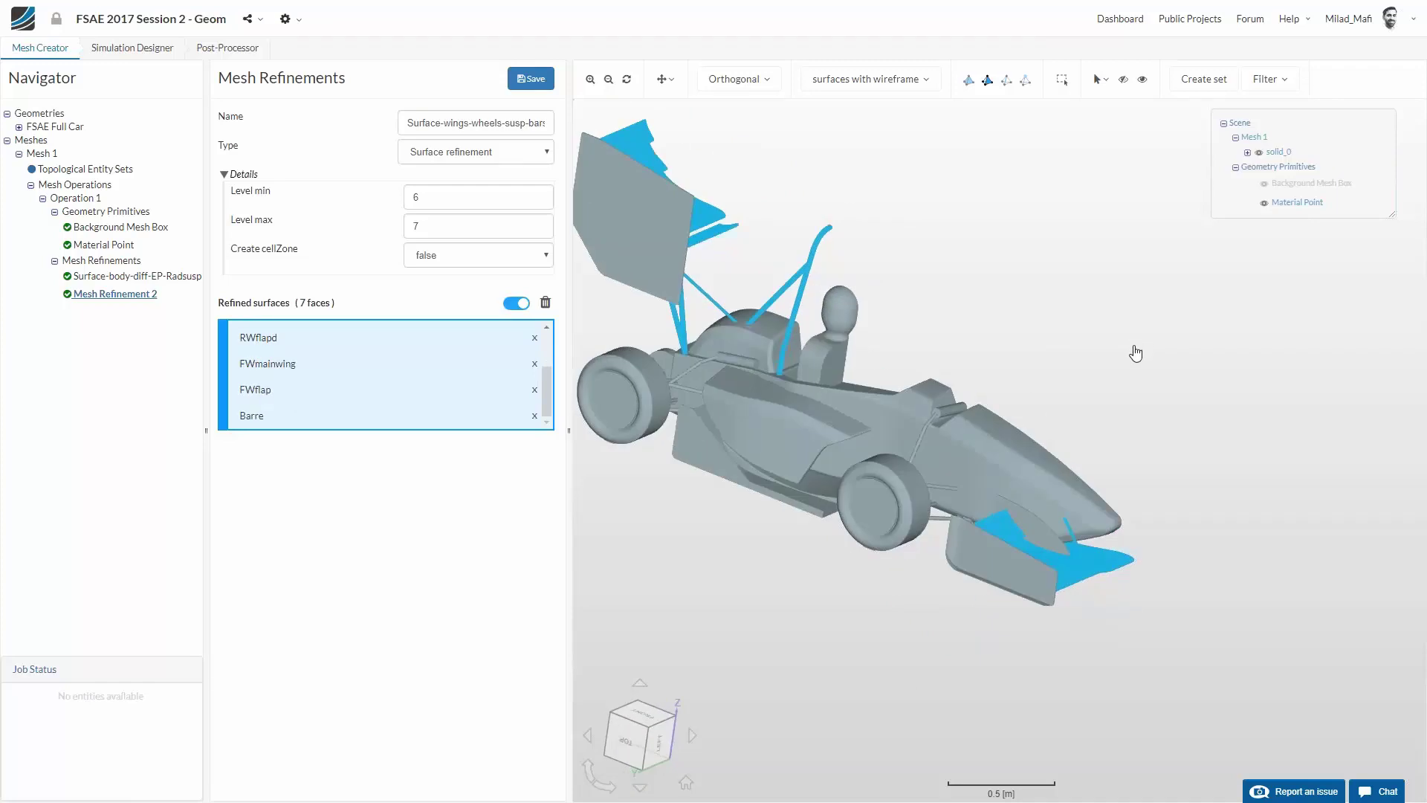
left_click(920, 456)
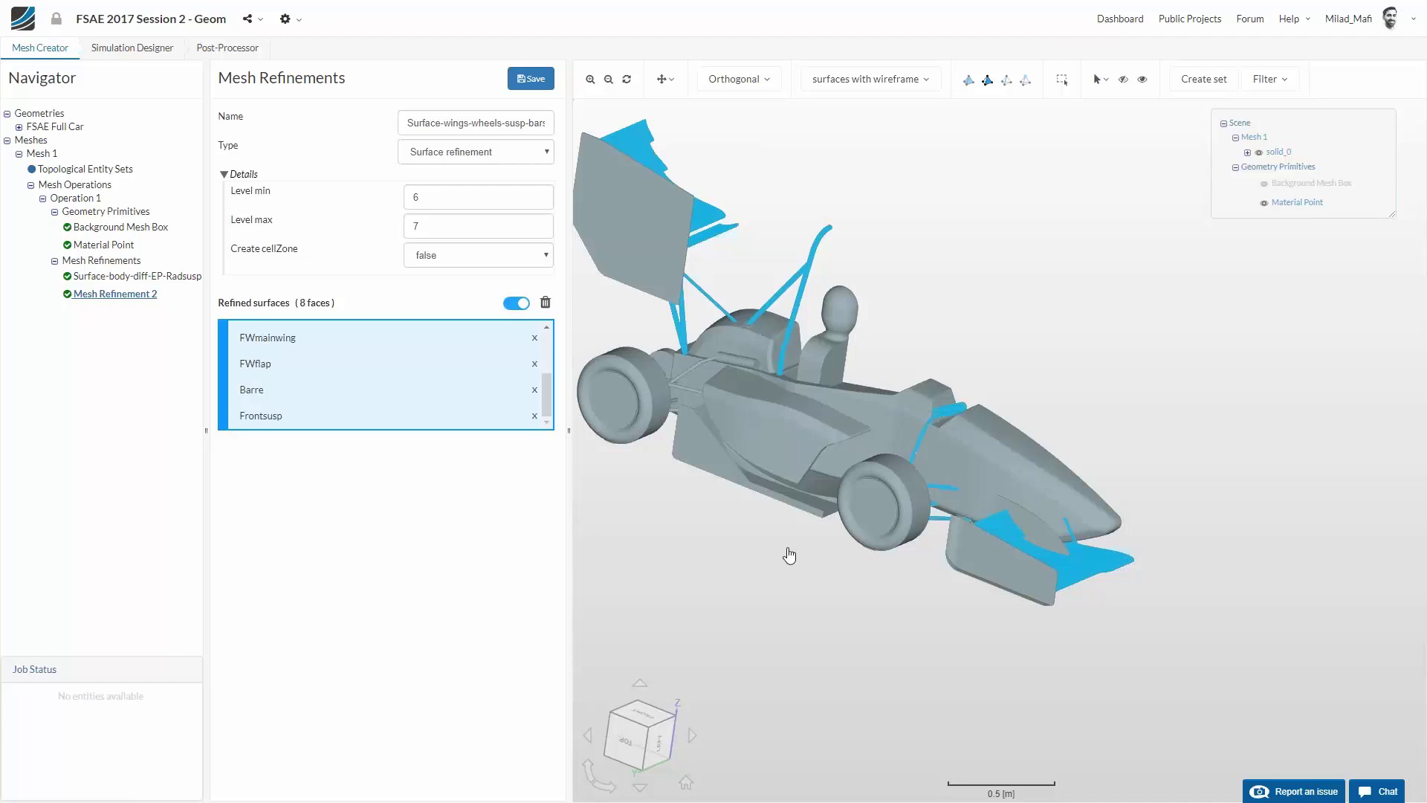
left_click(678, 390)
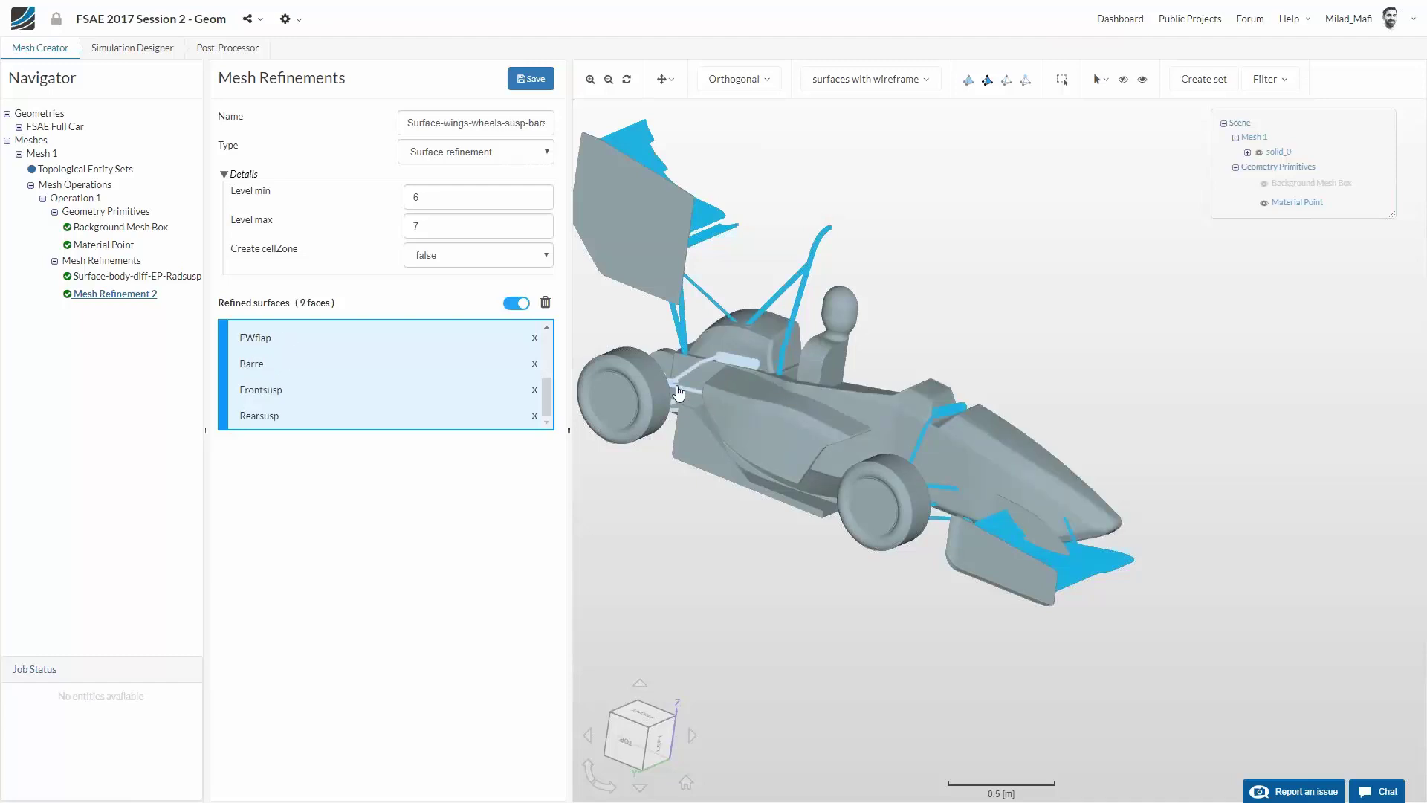
left_click(623, 390)
left_click(871, 482)
left_click(530, 78)
Add a third mesh refinement, set its type to Surface refinement and name it wheels-hub-tire-cp
left_click(131, 261)
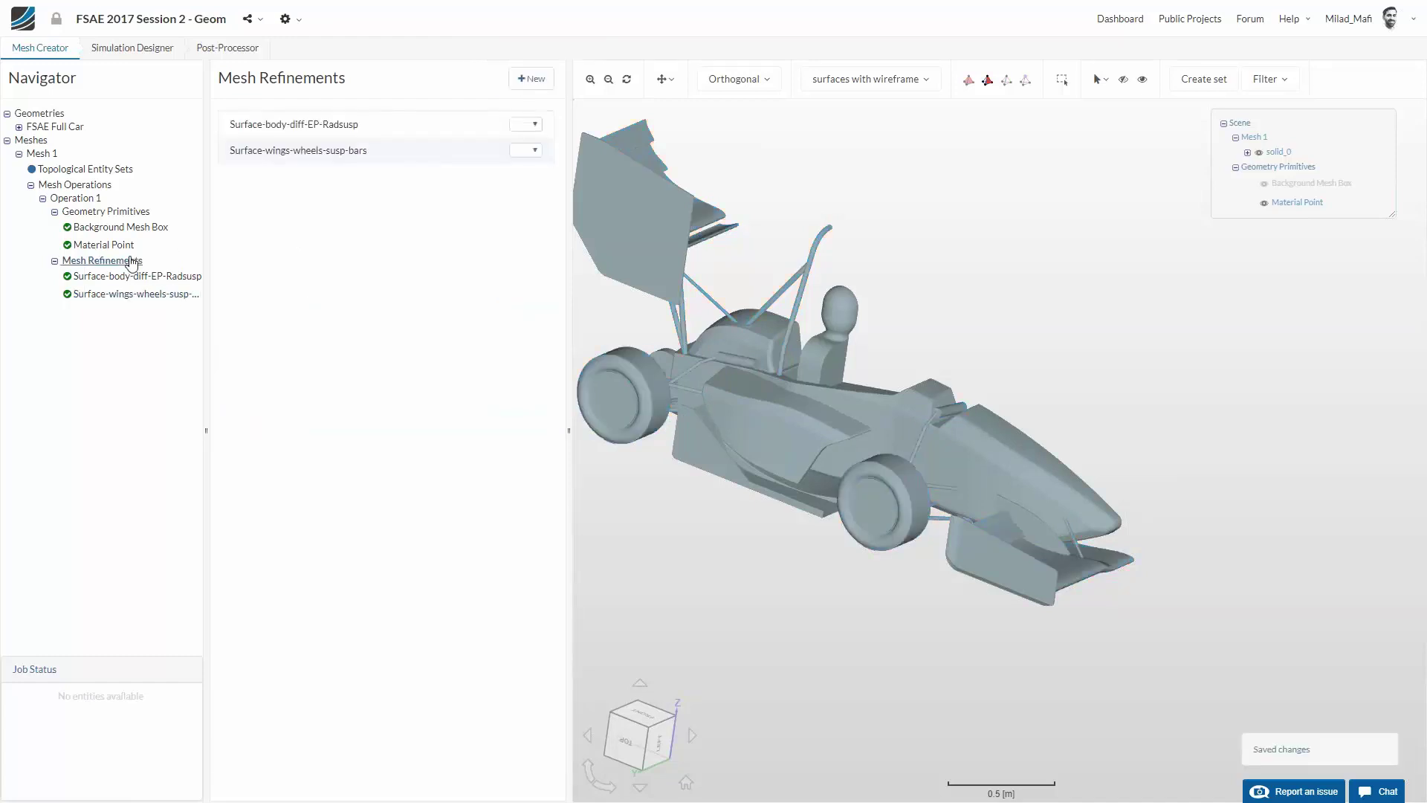
right_click(131, 261)
left_click(182, 267)
left_click(454, 153)
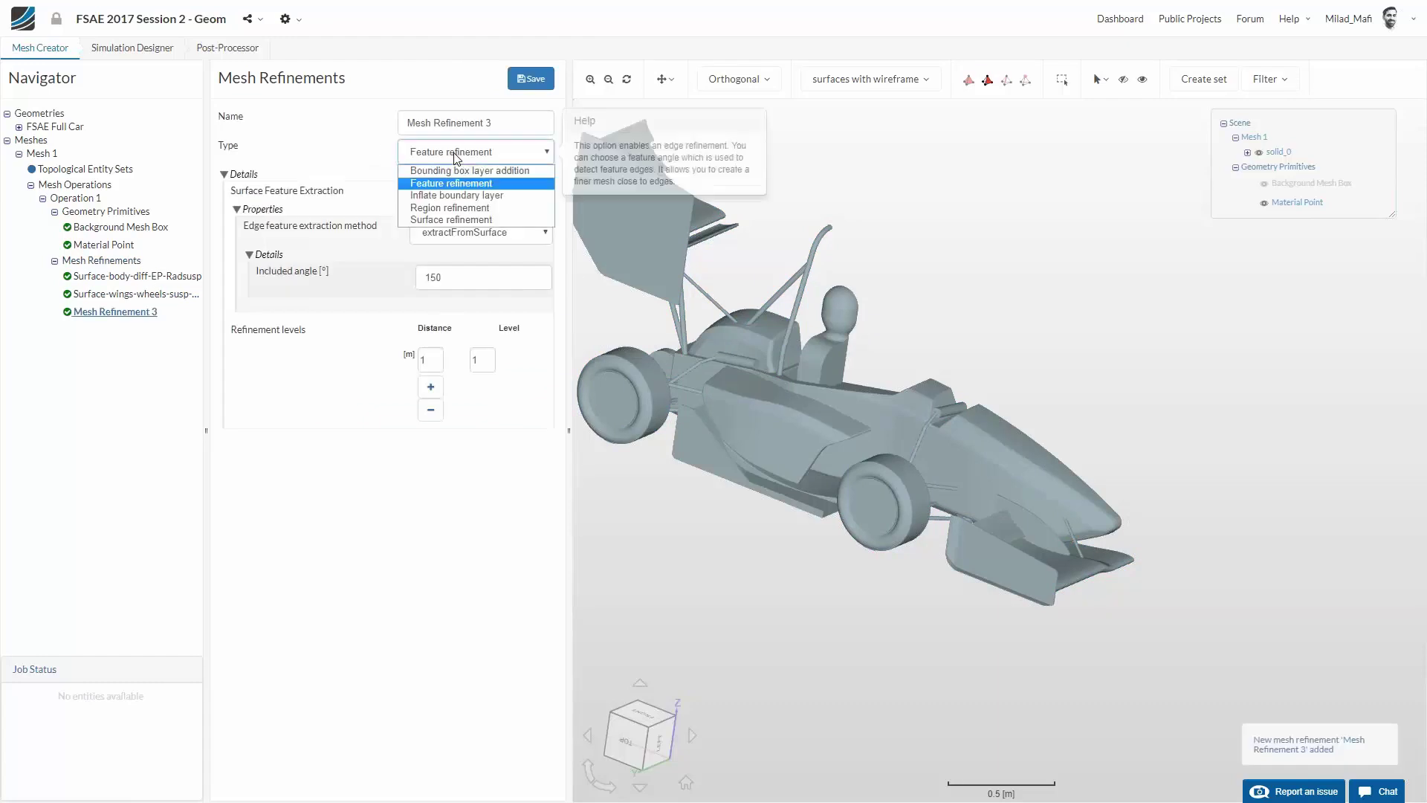
left_click(451, 220)
left_click_drag(406, 123, 492, 123)
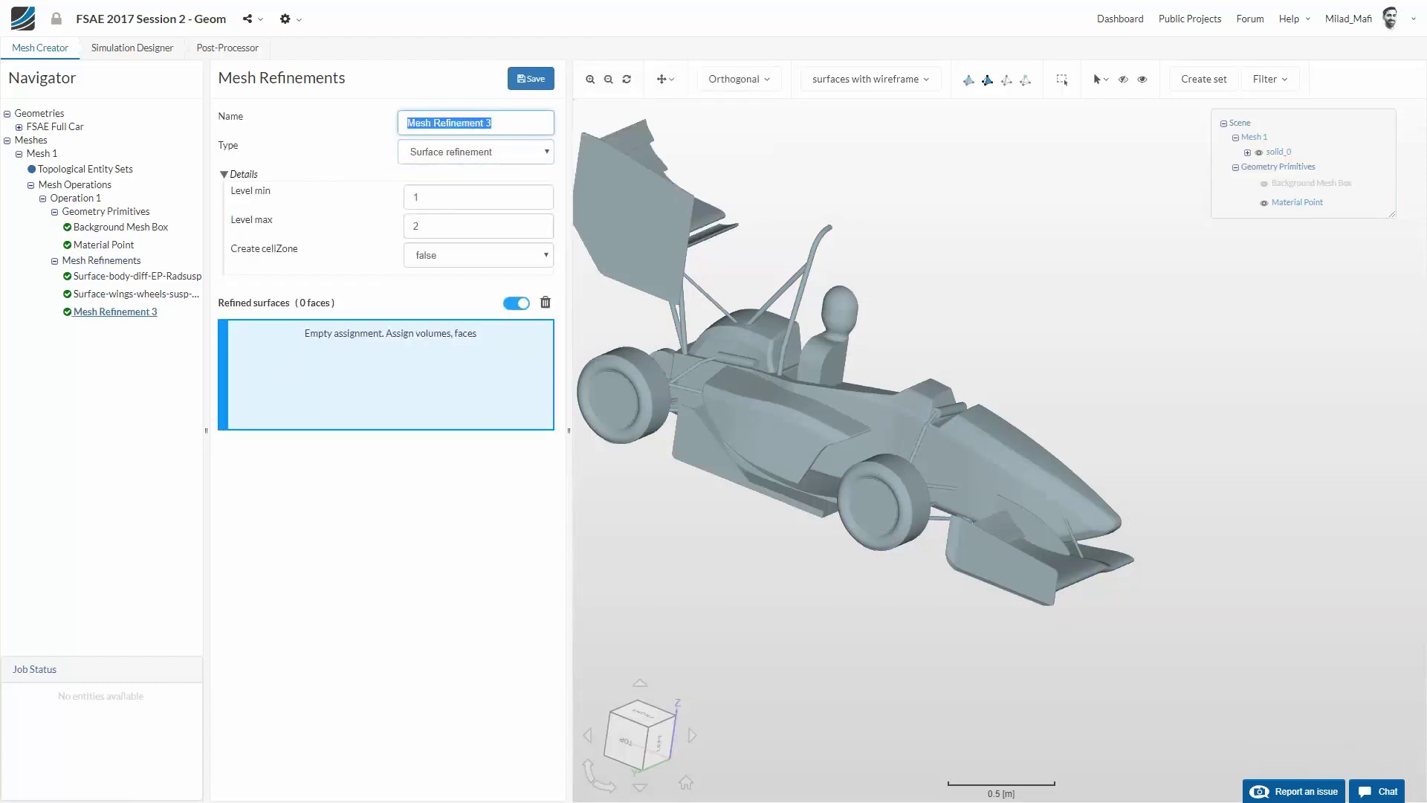
type("w")
key("Tab")
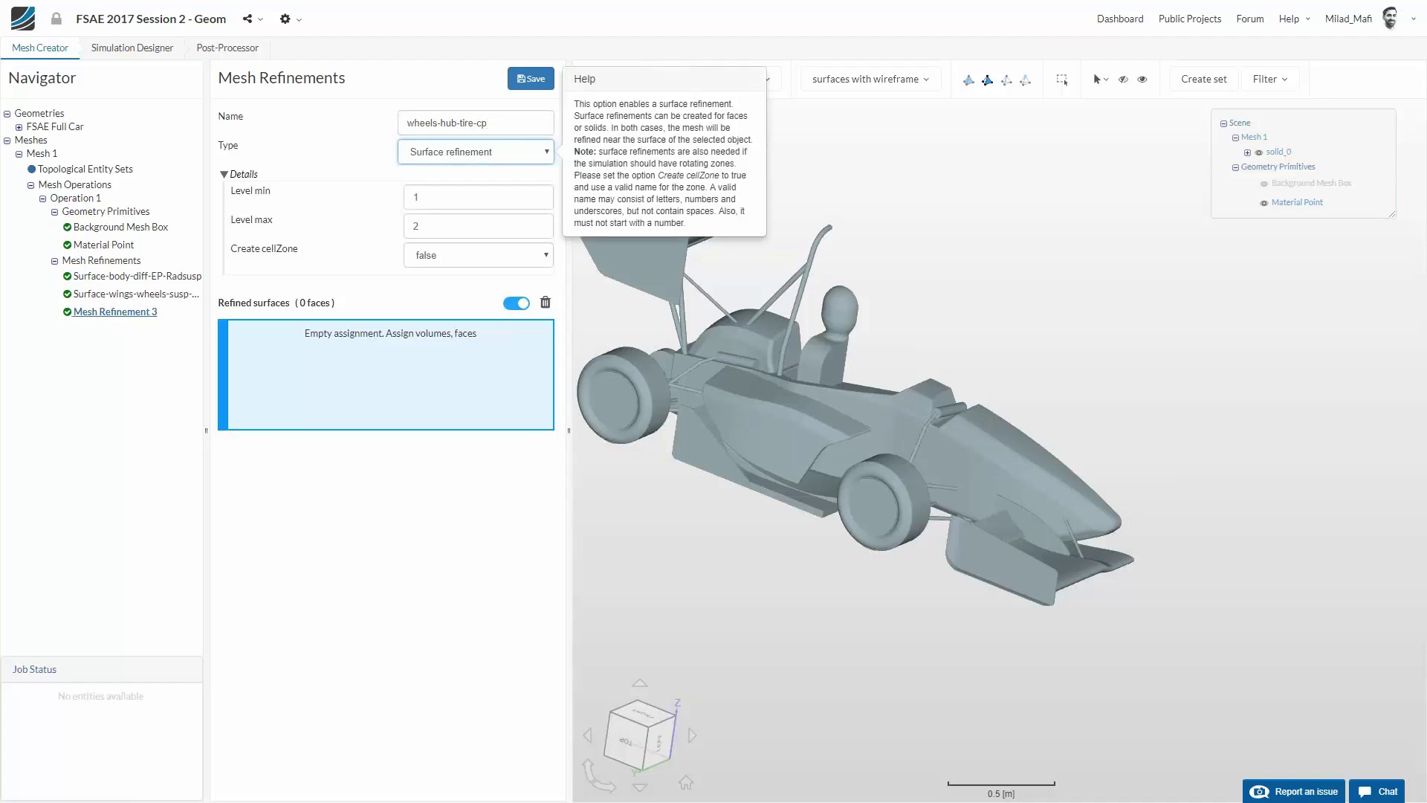
Set the wheels-hub-tire-cp refinement's minimum level to 7 and its maximum level to 8
key("Tab")
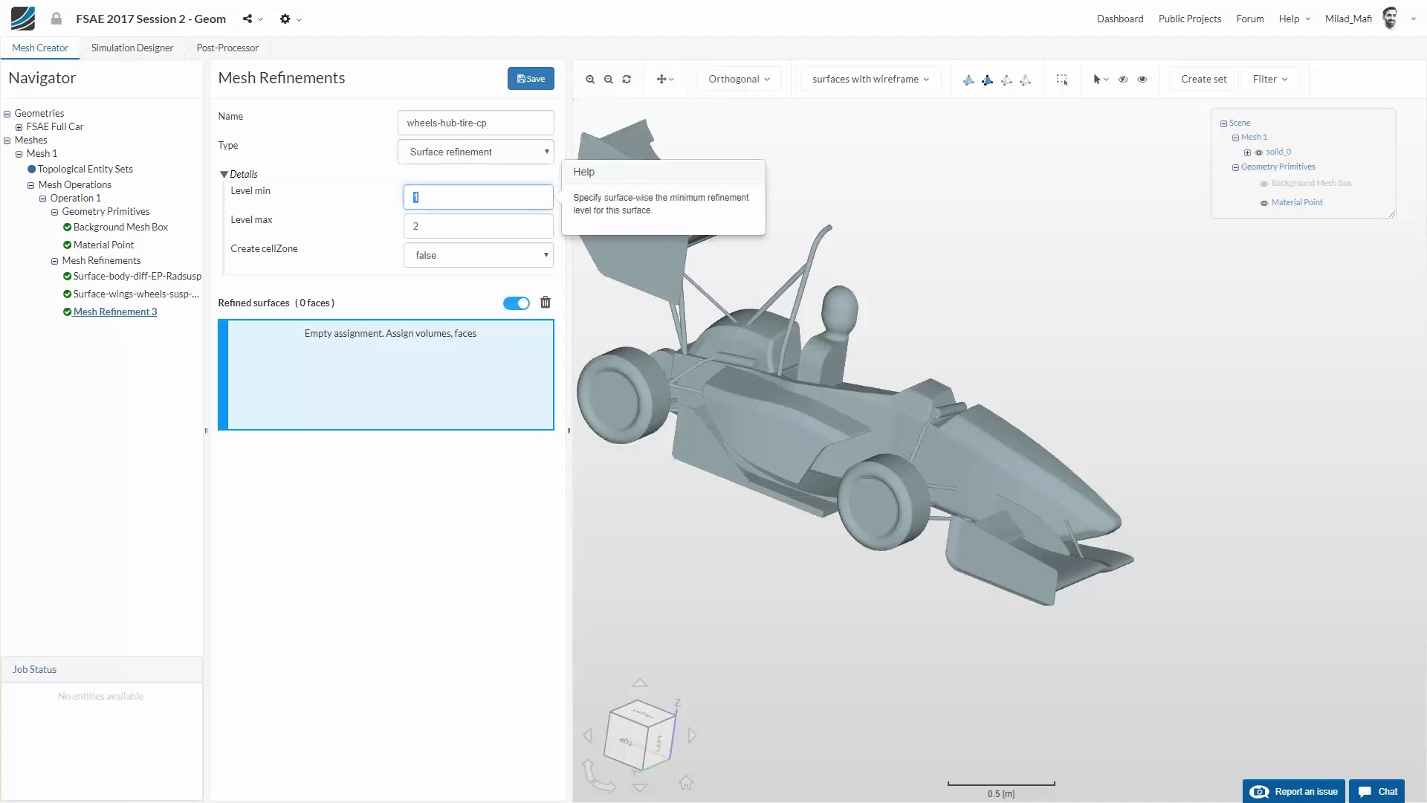
double_click(489, 241)
double_click(481, 228)
type("8")
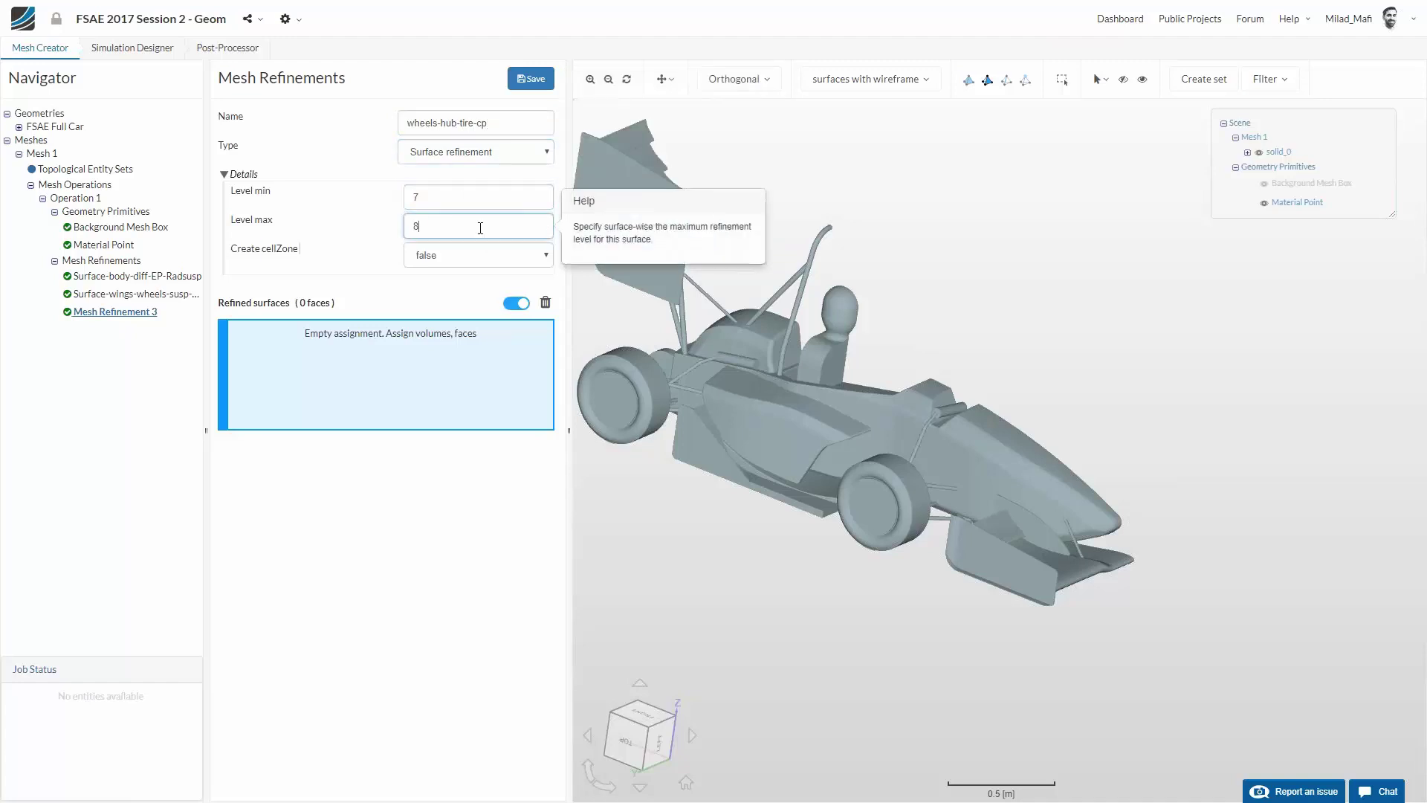
Add the front and rear tire contact patch faces Fronttirecp and ReartireCP to the wheels-hub-tire-cp refinement
left_click_drag(1015, 657, 862, 396)
left_click(862, 396)
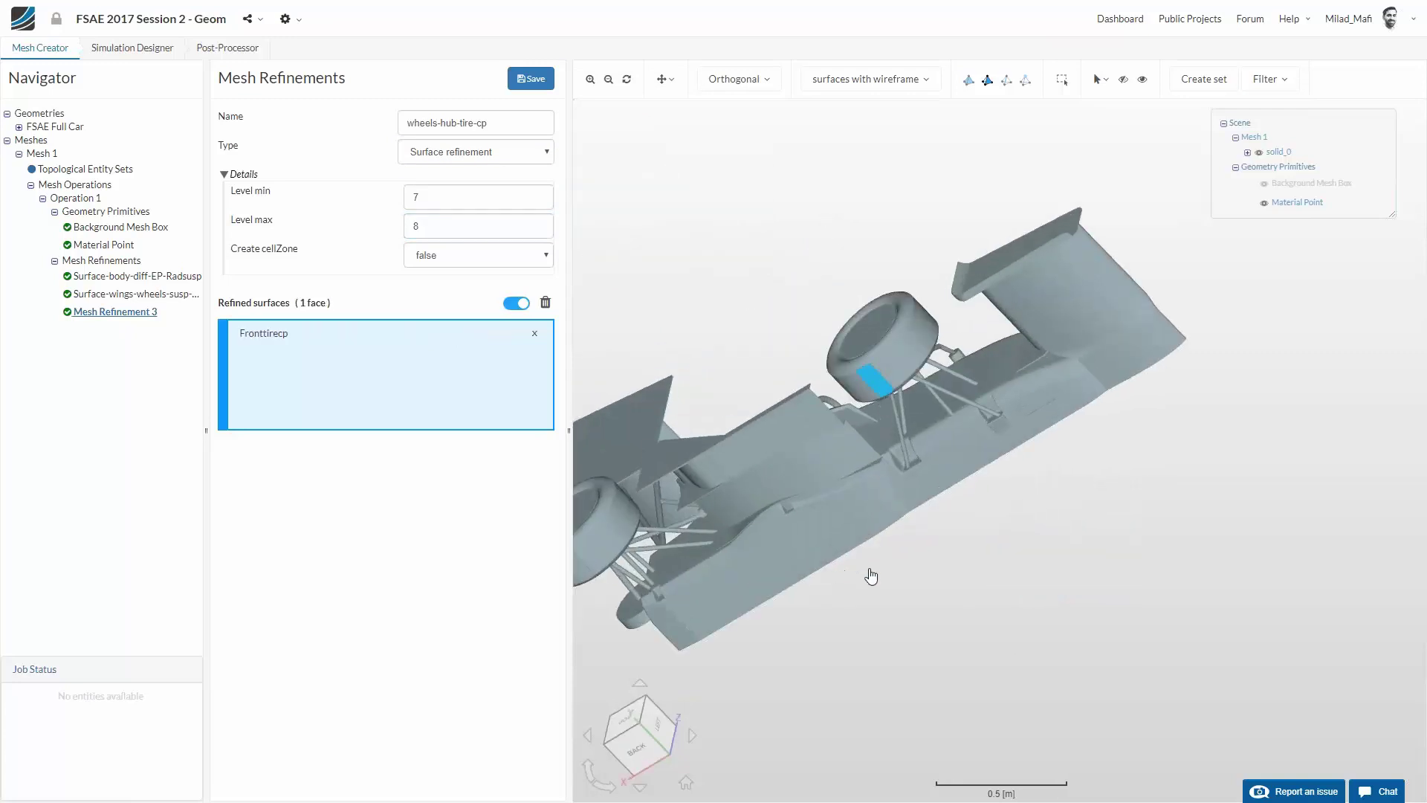
left_click(595, 566)
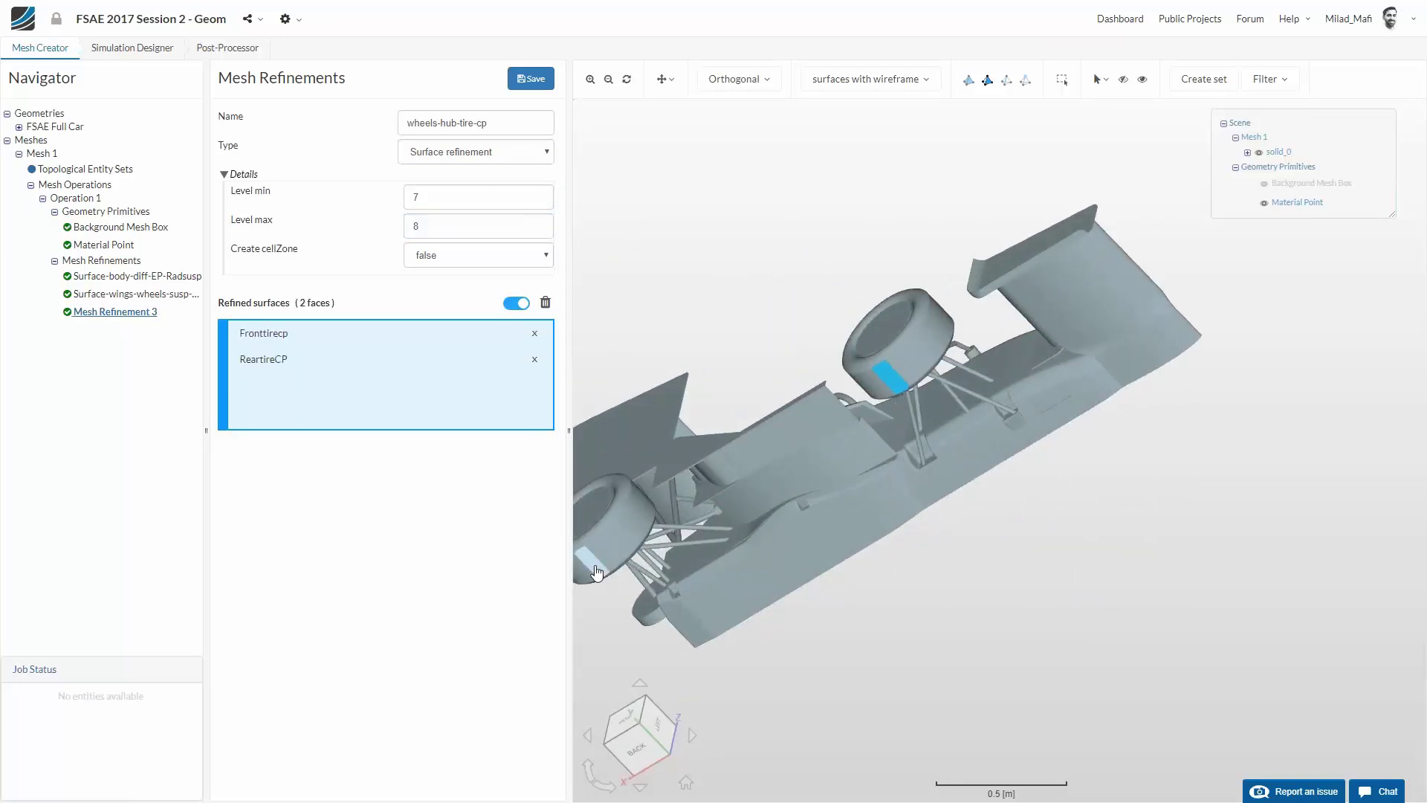
Add the front and rear hub faces Frontur and Rearur to the refined surfaces, and save the refinement
left_click_drag(597, 571, 916, 540)
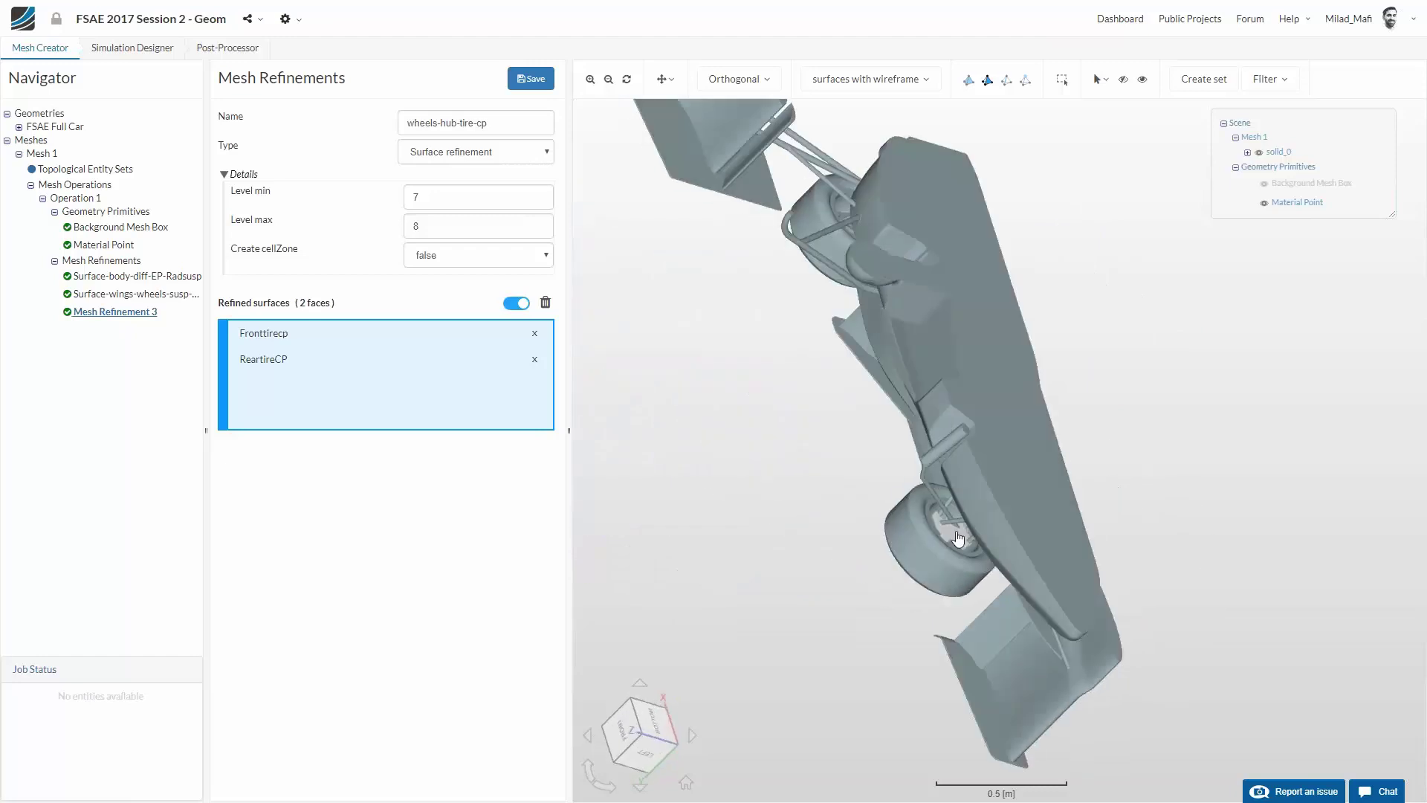
left_click_drag(800, 605, 922, 546)
left_click(923, 543)
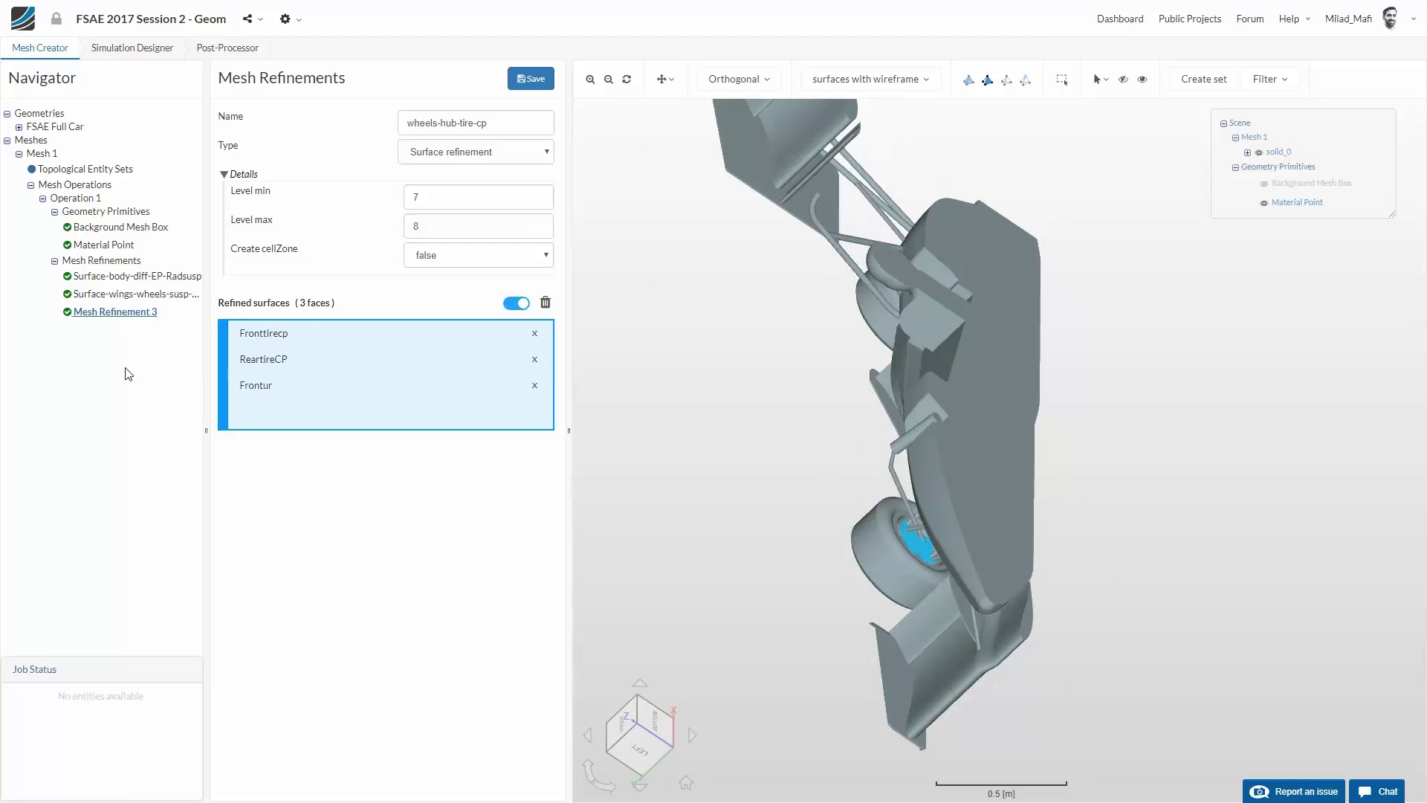
left_click_drag(866, 471, 780, 215)
left_click(777, 209)
left_click(531, 79)
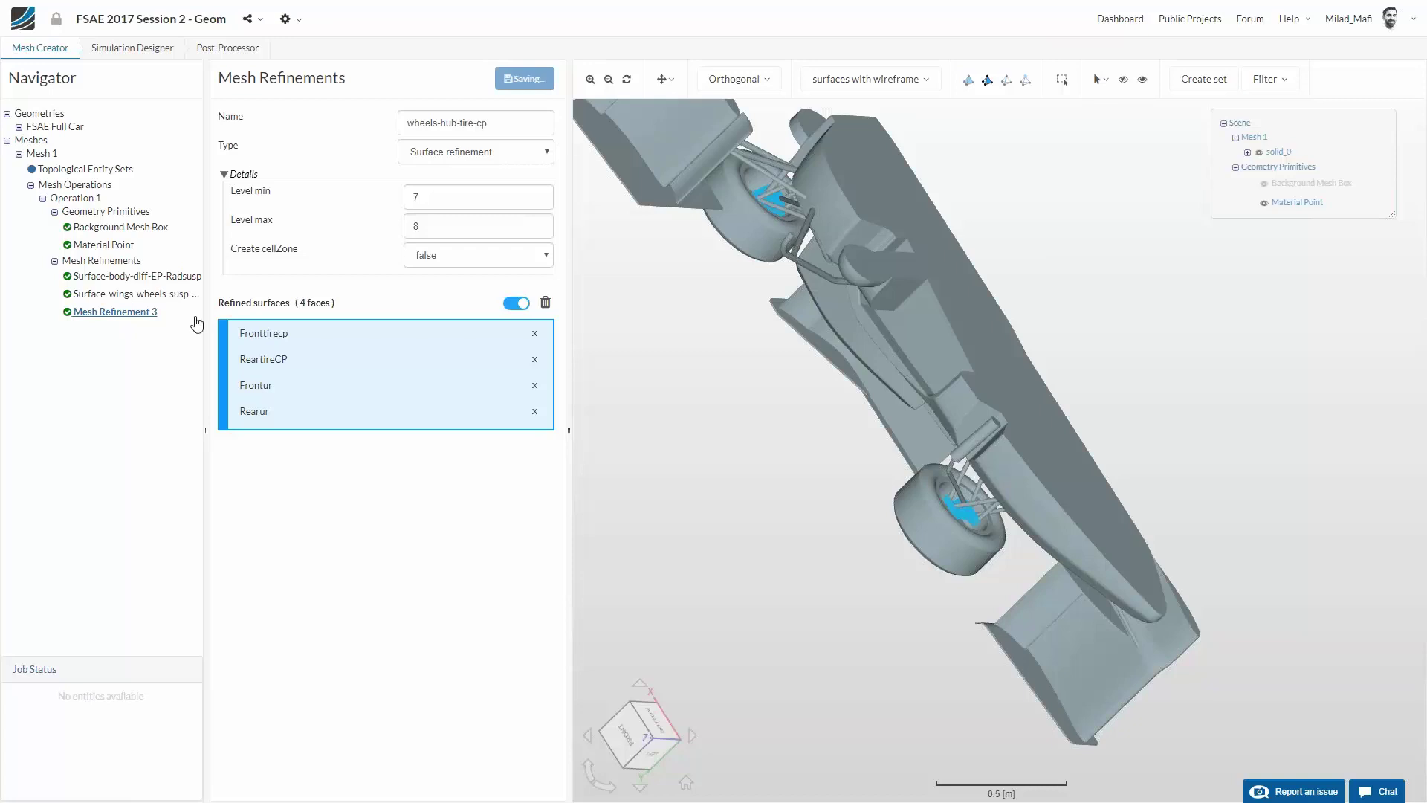
Remove the Rearur and Frontur faces from the Surface-body-diff-EP-Radsusp refinement
left_click(157, 276)
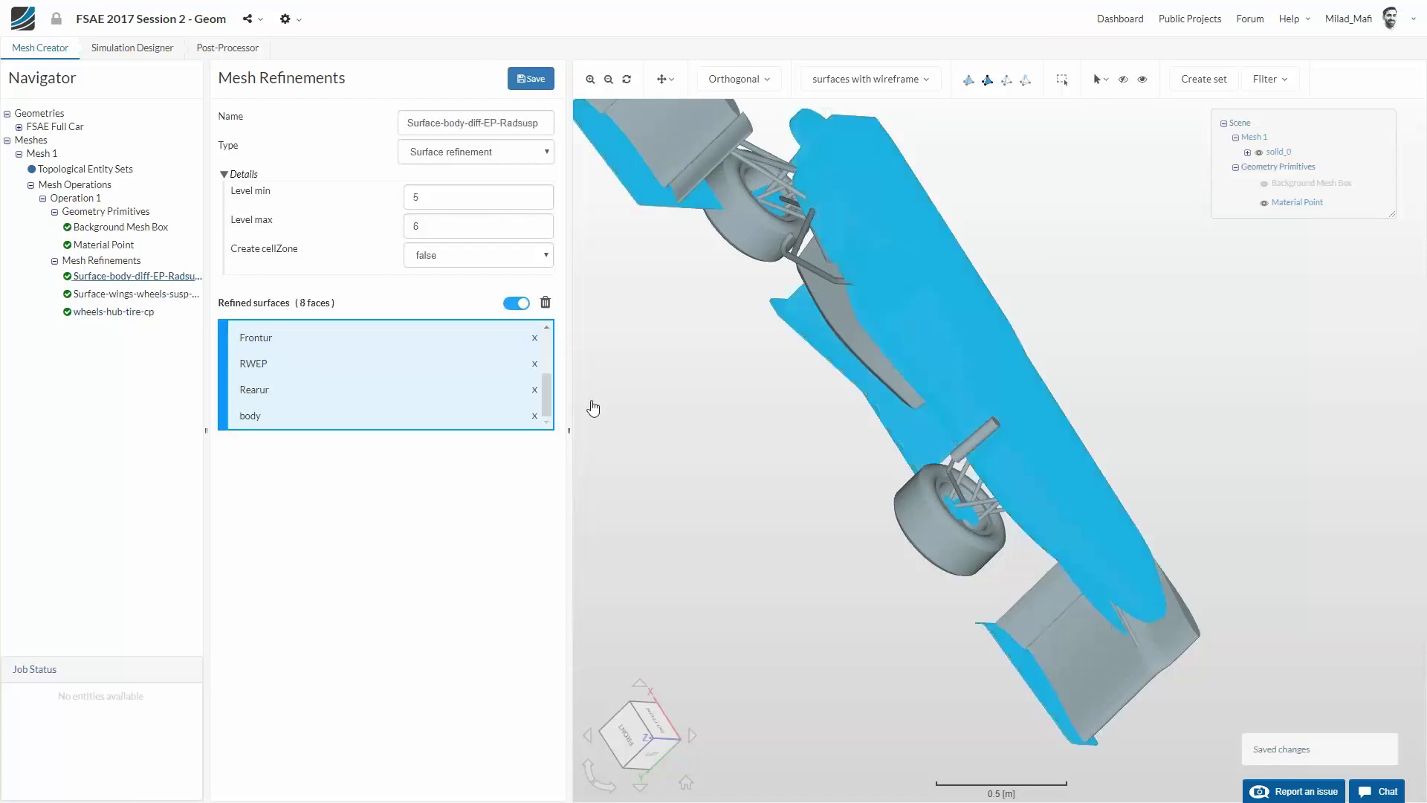
left_click(535, 389)
left_click_drag(551, 378, 553, 422)
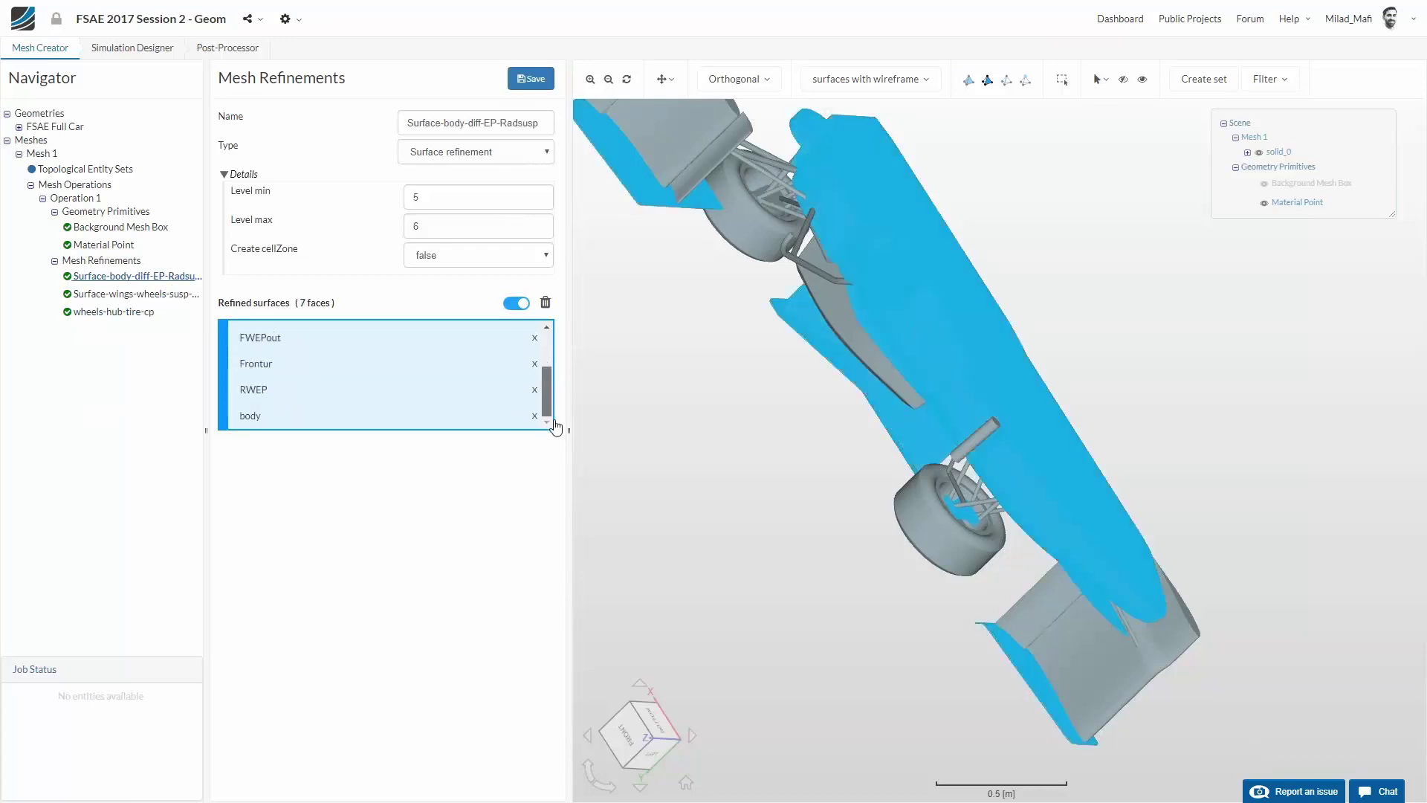
left_click(534, 366)
Add the Radsupport face to the Surface-body-diff-EP-Radsusp refinement and save it
left_click_drag(873, 586, 896, 505)
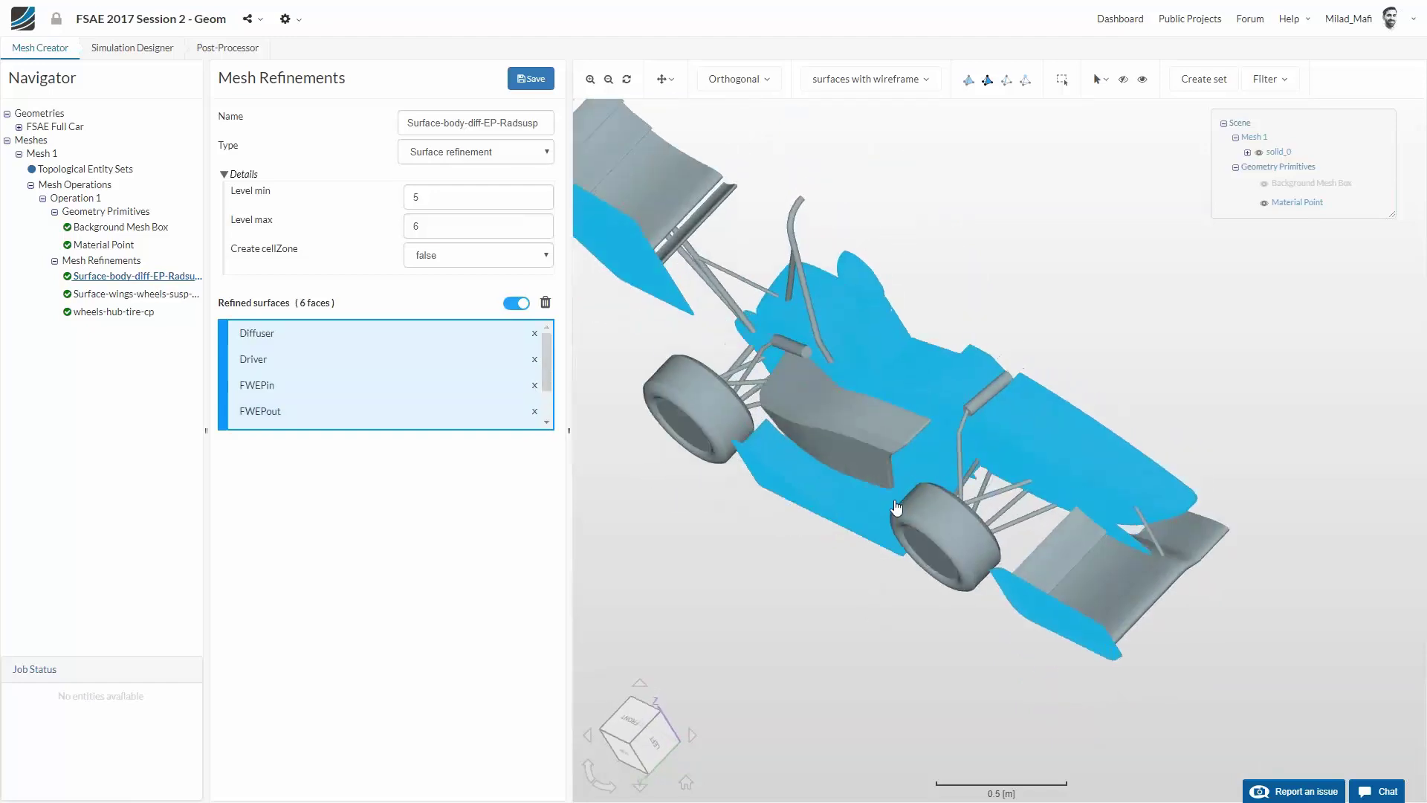
left_click(1248, 153)
scroll(1335, 388, "down", 3)
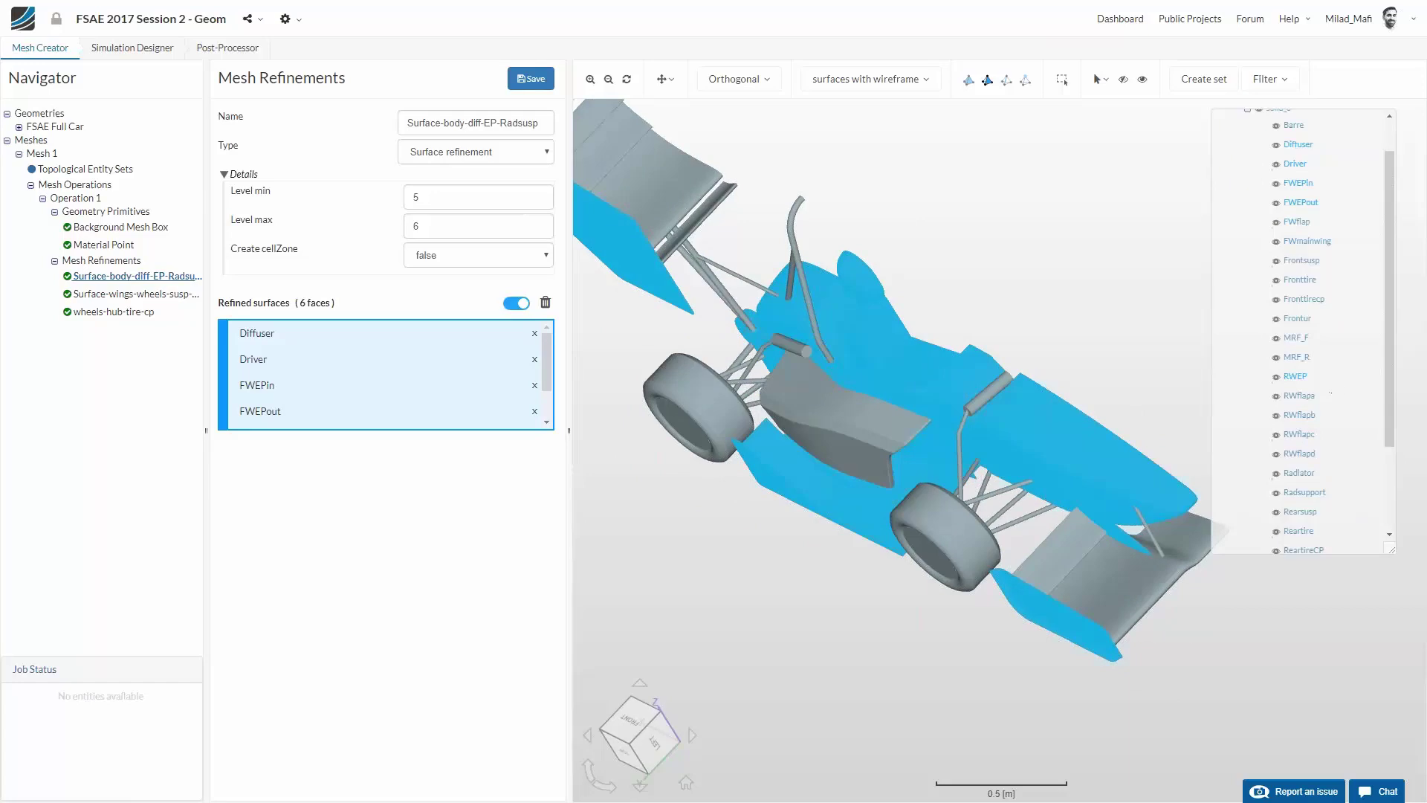
left_click_drag(857, 678, 824, 584)
left_click(944, 493)
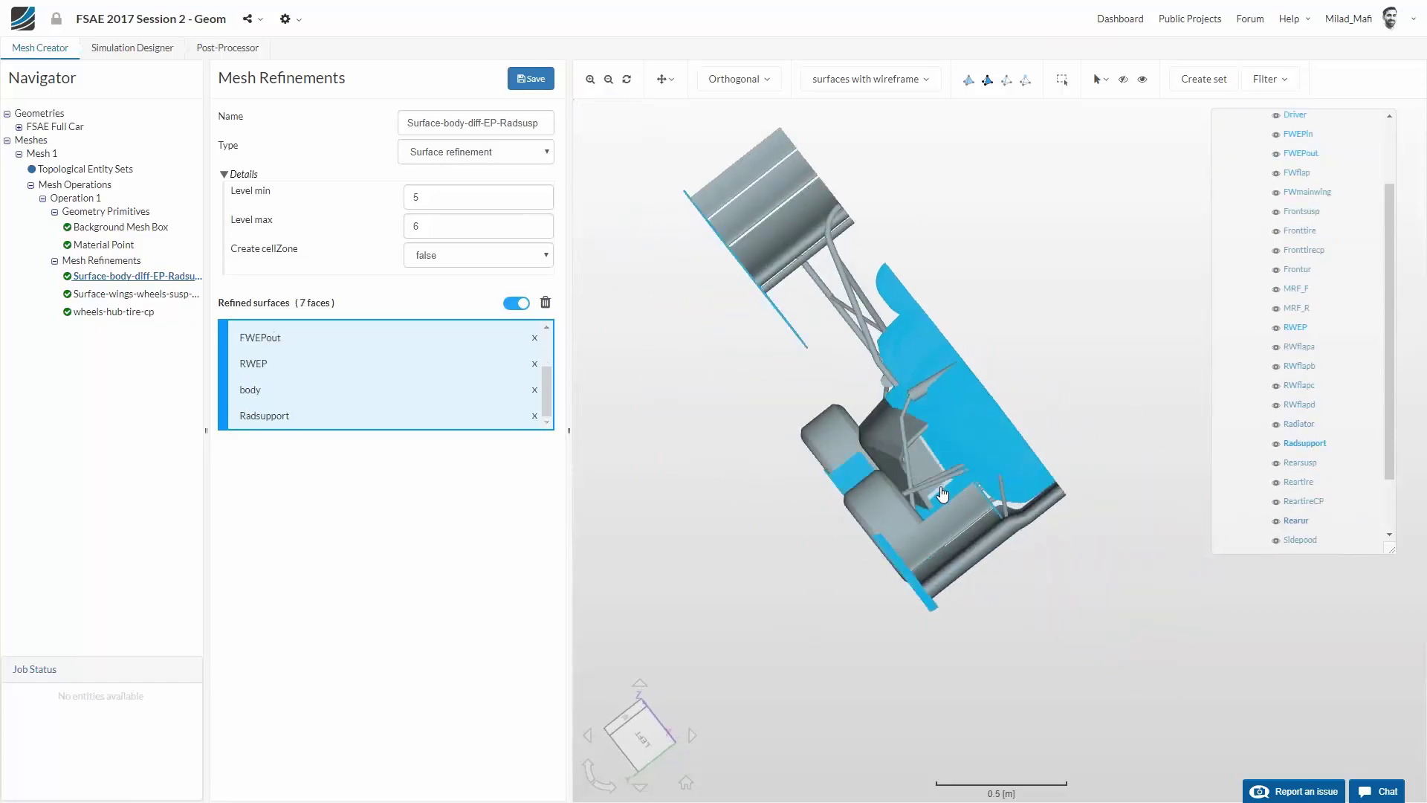
left_click_drag(940, 494, 870, 621)
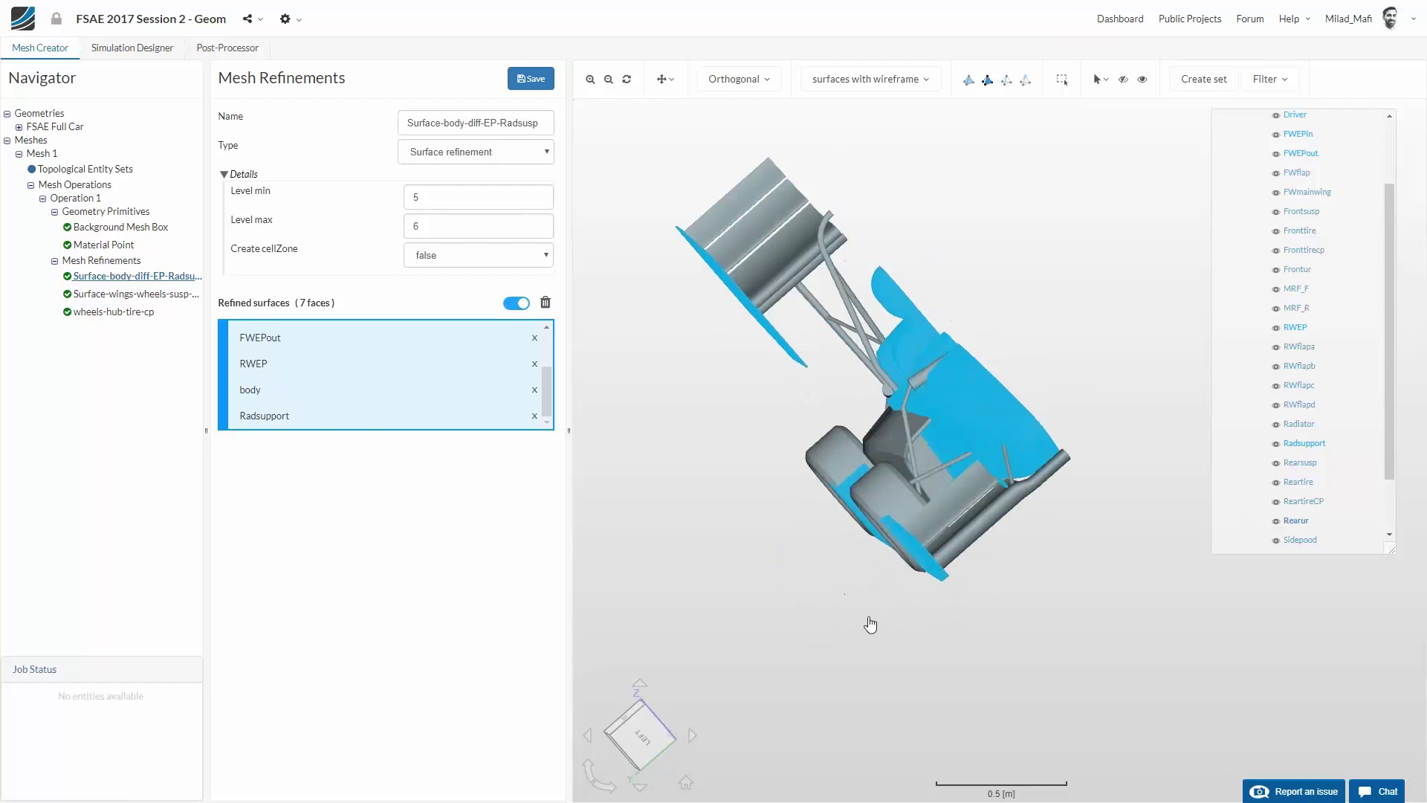
left_click(531, 79)
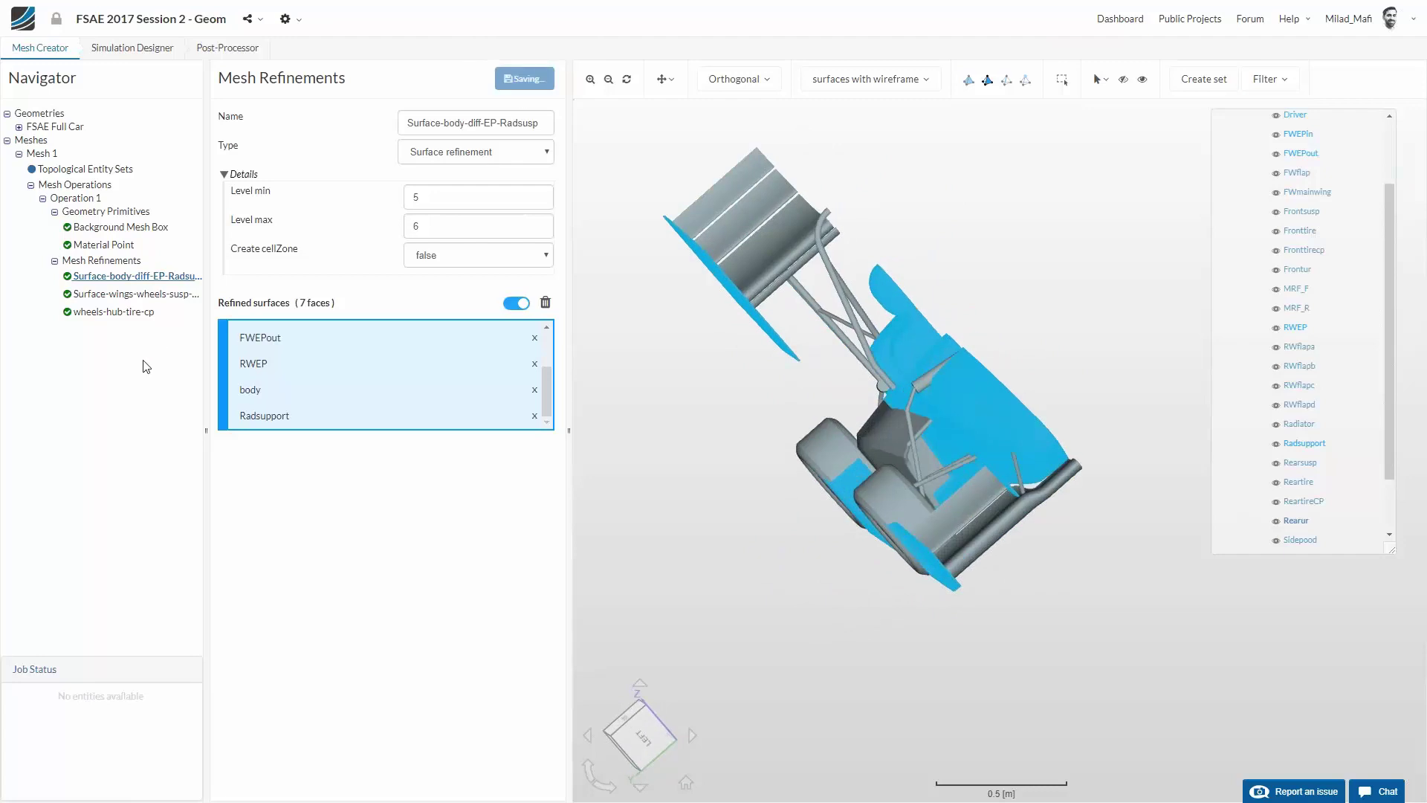
Add a fourth mesh refinement, name it sidepod and set its type to Surface refinement
left_click(110, 262)
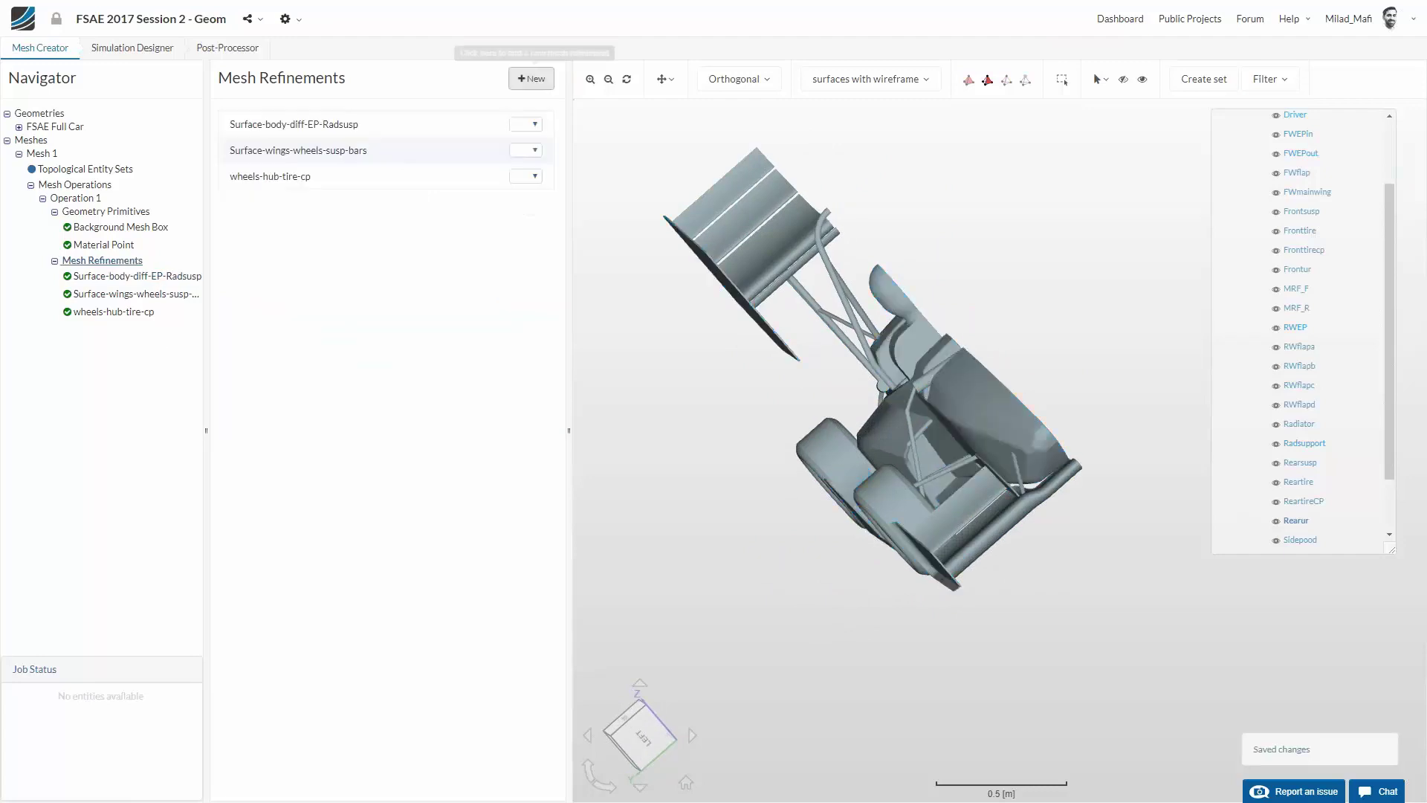
left_click(520, 80)
triple_click(446, 123)
type("sidepod")
left_click(474, 152)
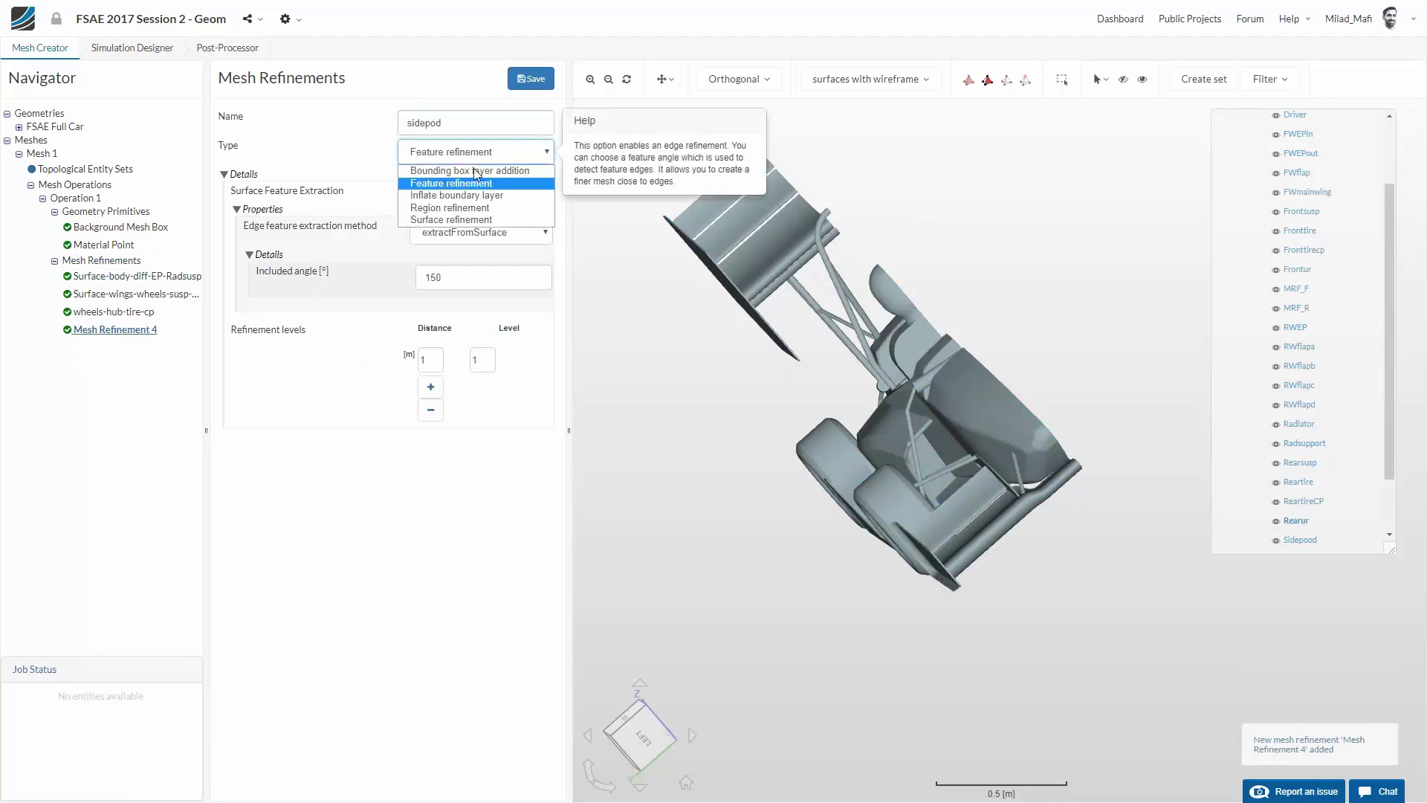
left_click(487, 220)
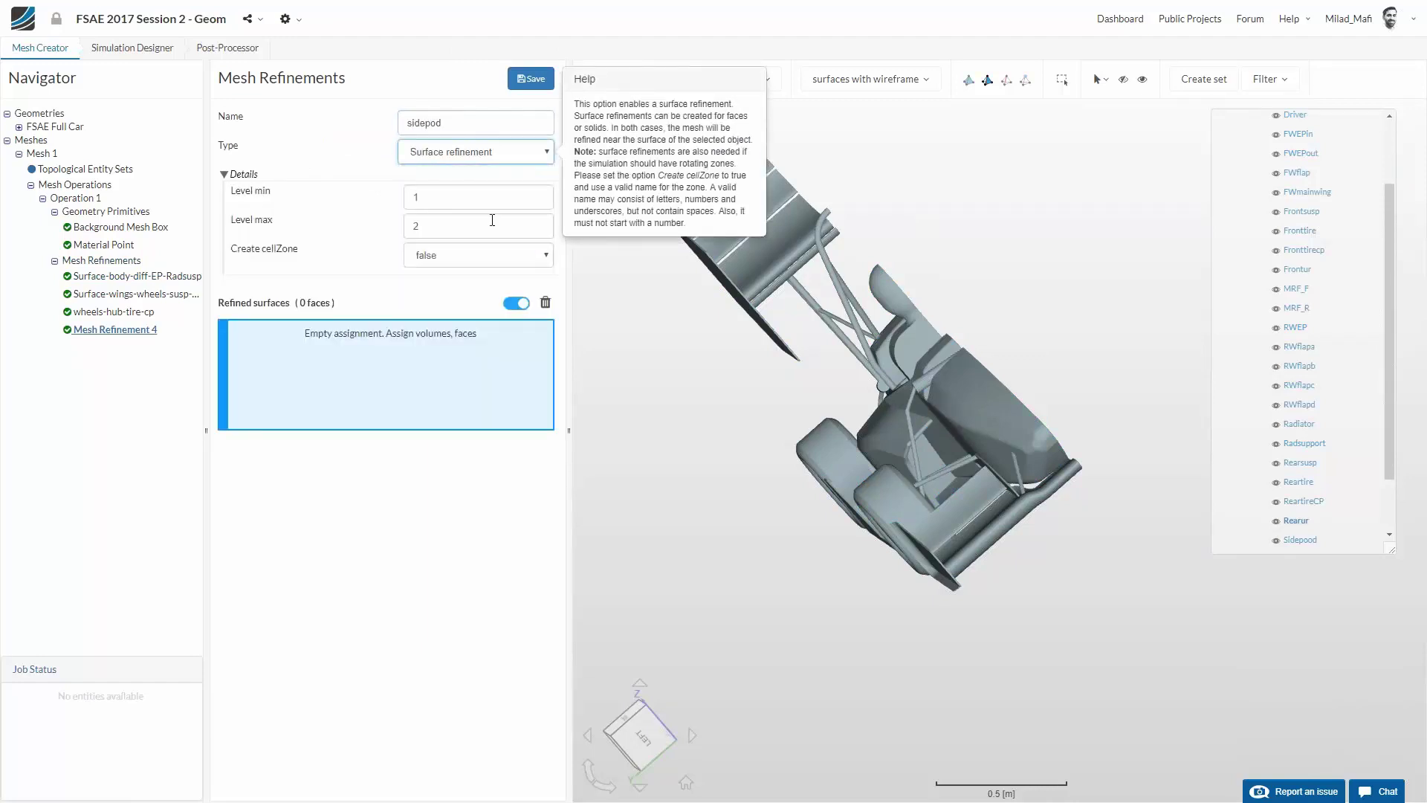
Set the sidepod refinement's minimum and maximum levels to 5, assign the Sidepood face and save it
key("Tab")
type("5")
key("Tab")
type("5")
left_click(738, 385)
left_click_drag(734, 387, 851, 413)
left_click(844, 434)
left_click(542, 86)
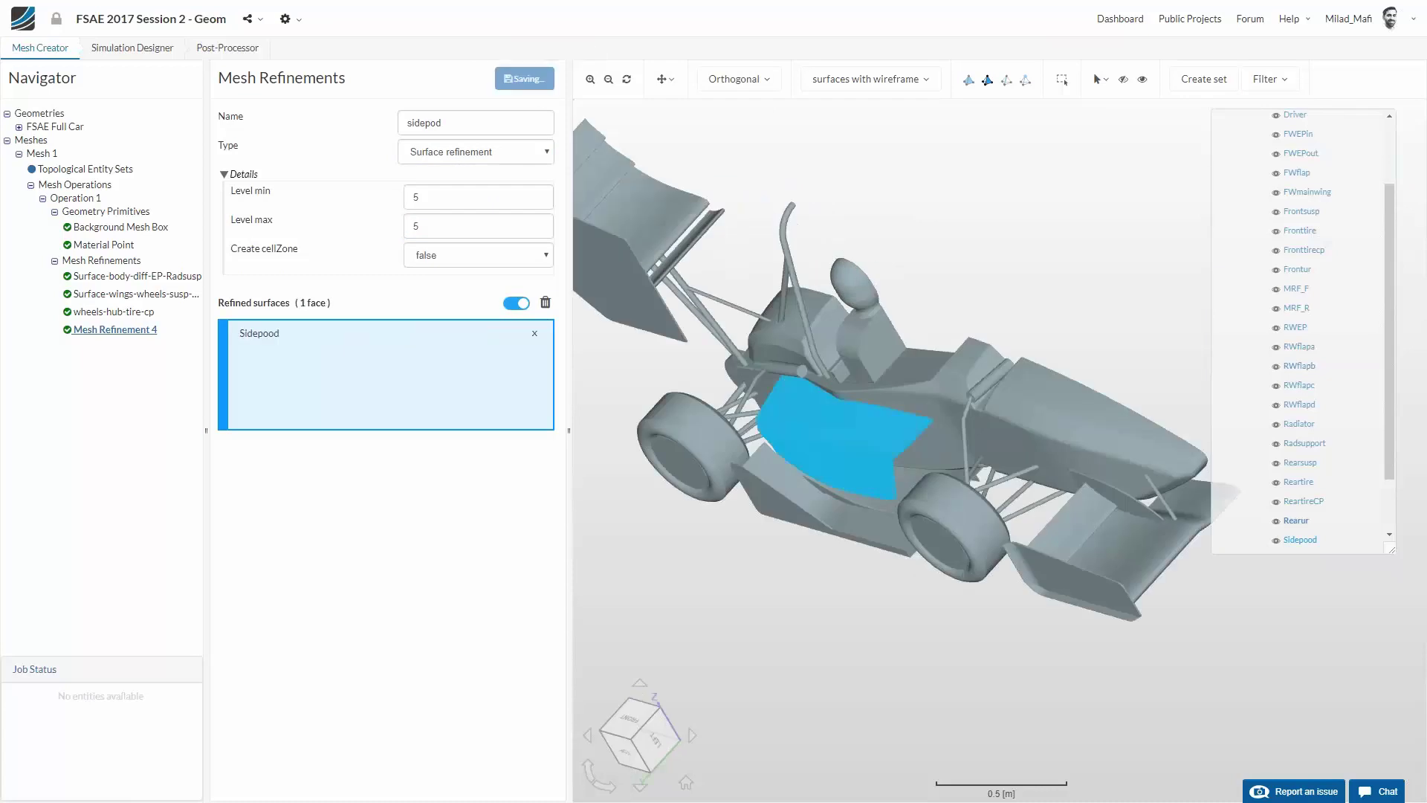
Add a fifth mesh refinement named features, keeping the Feature refinement type
left_click(141, 260)
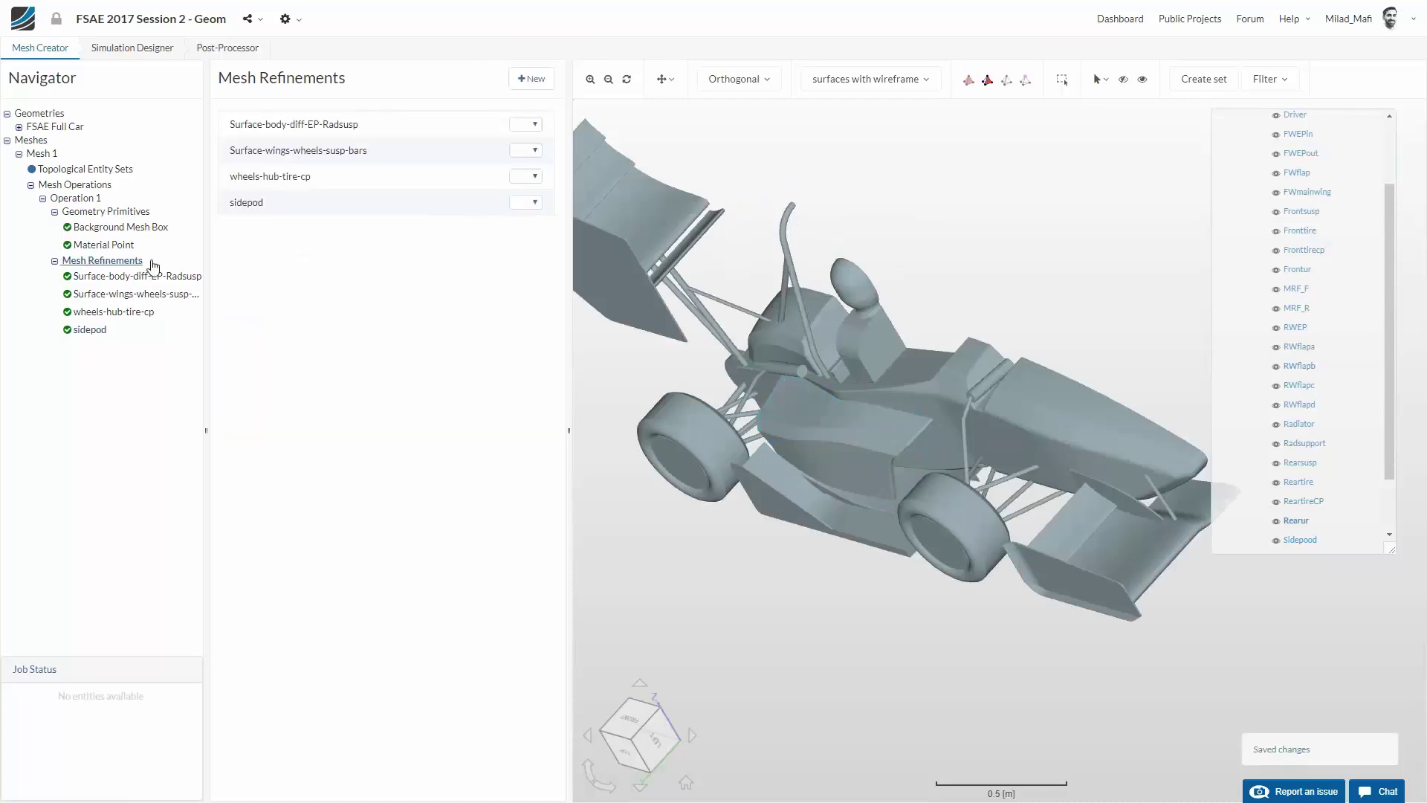
left_click(532, 78)
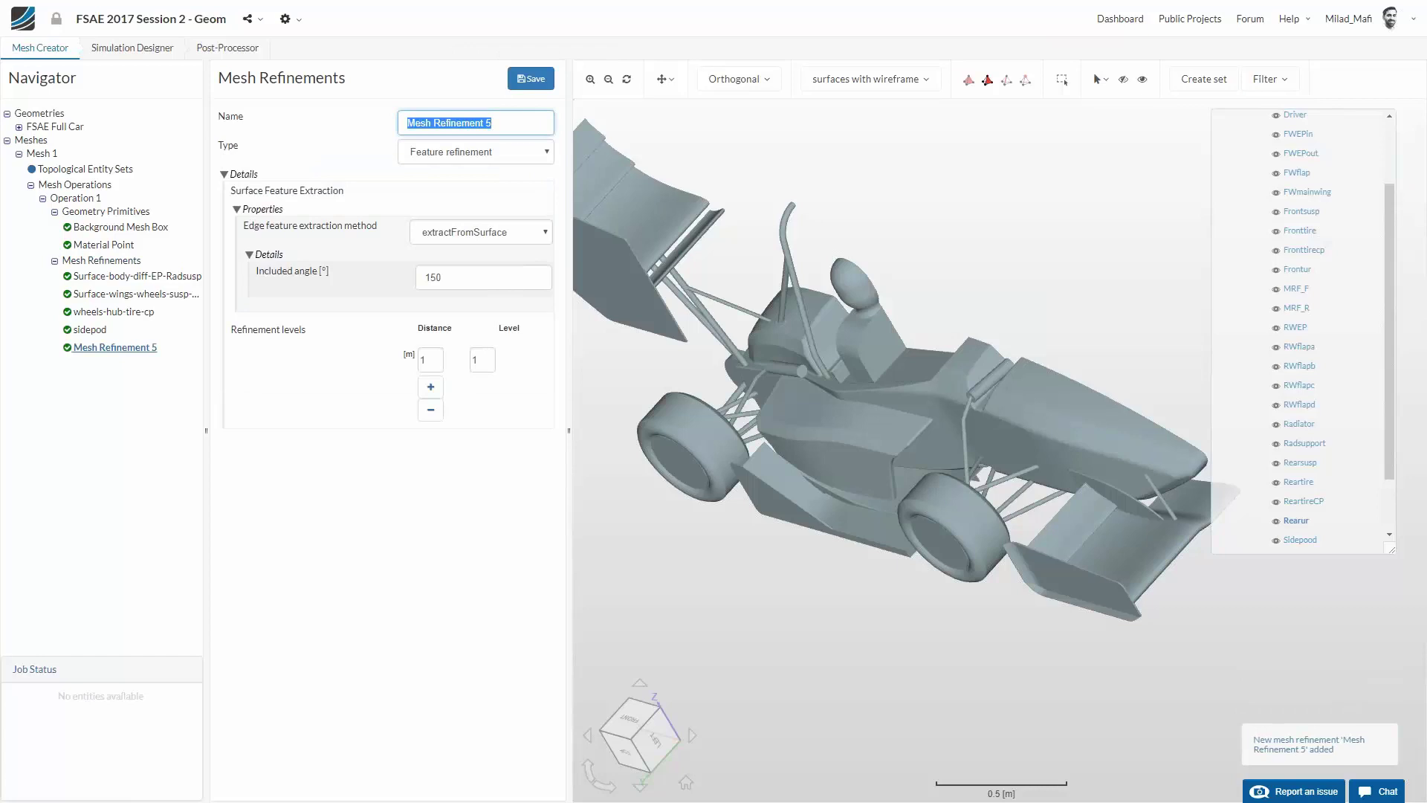
type("features")
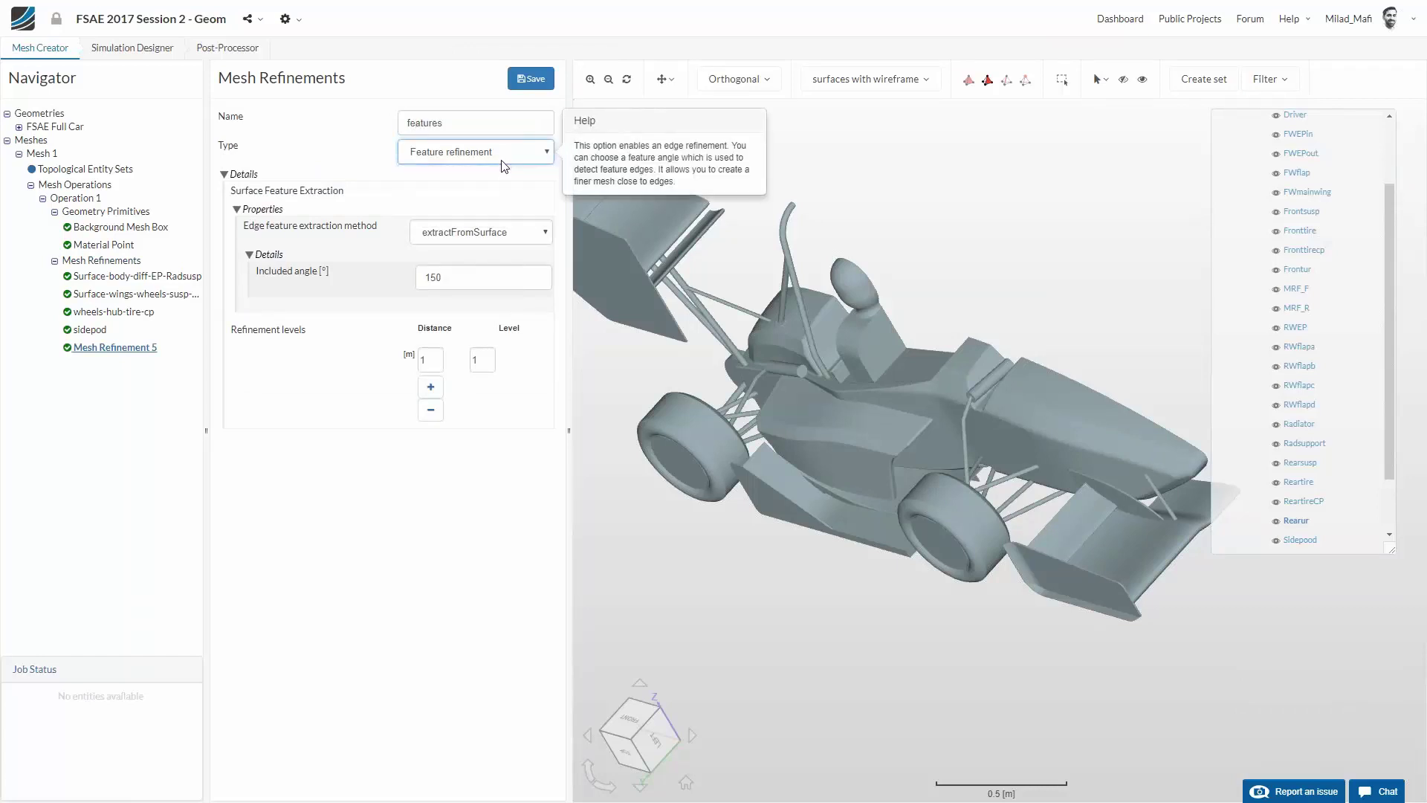
Define two feature refinement levels, distance 0.001 m at level 8 and 0.005 m at level 6, and save
left_click(431, 387)
left_click(438, 363)
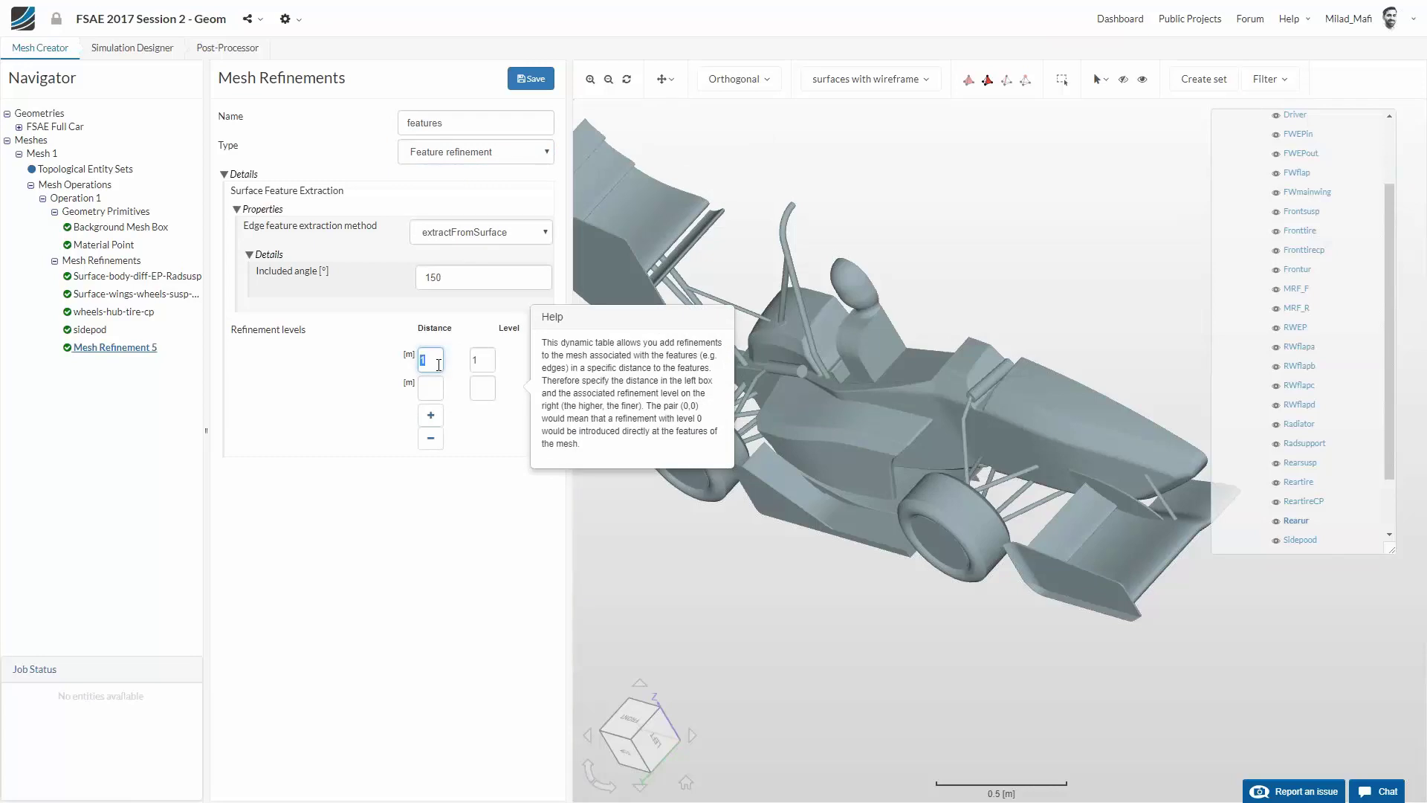
type("0.001")
key("Tab")
type("5")
left_click(481, 388)
type("6")
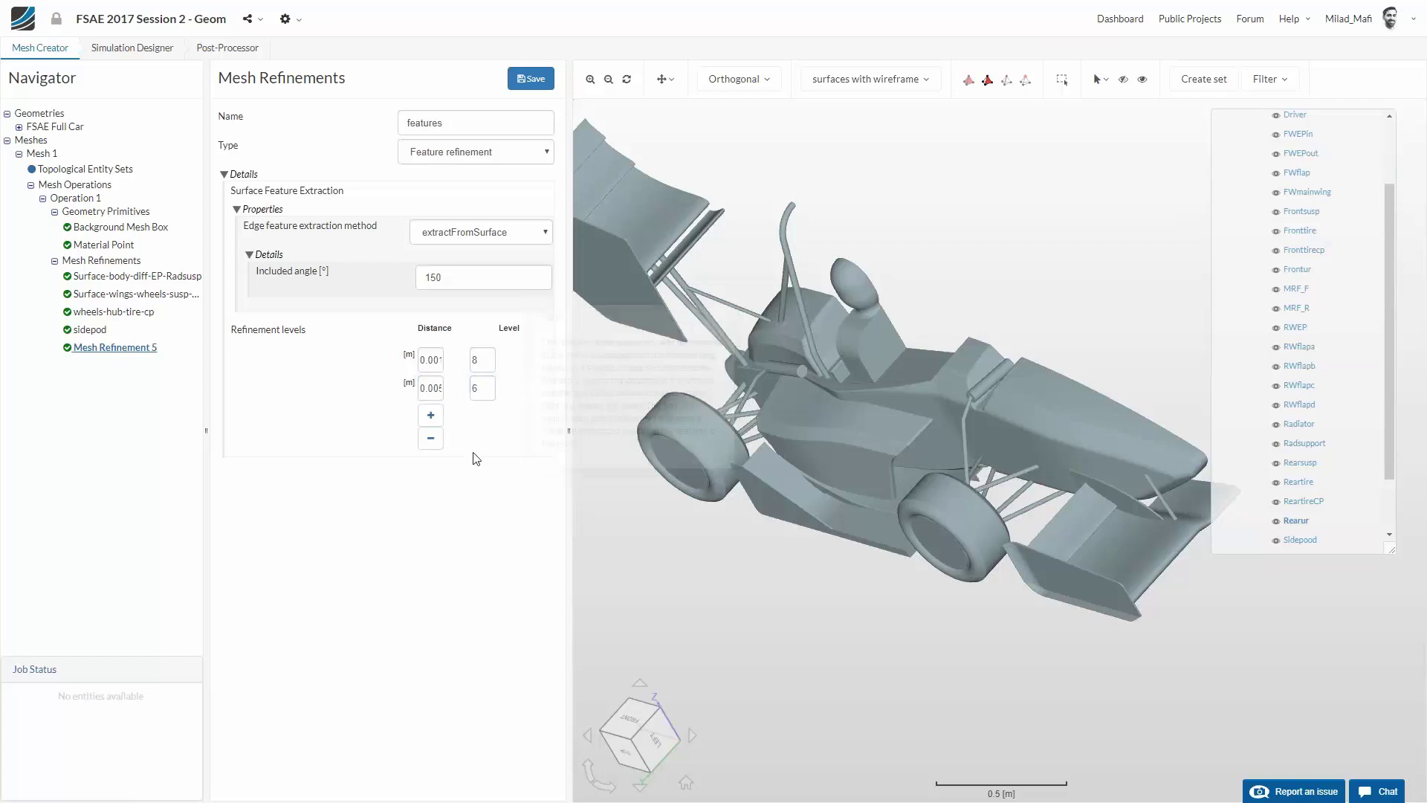
left_click(531, 78)
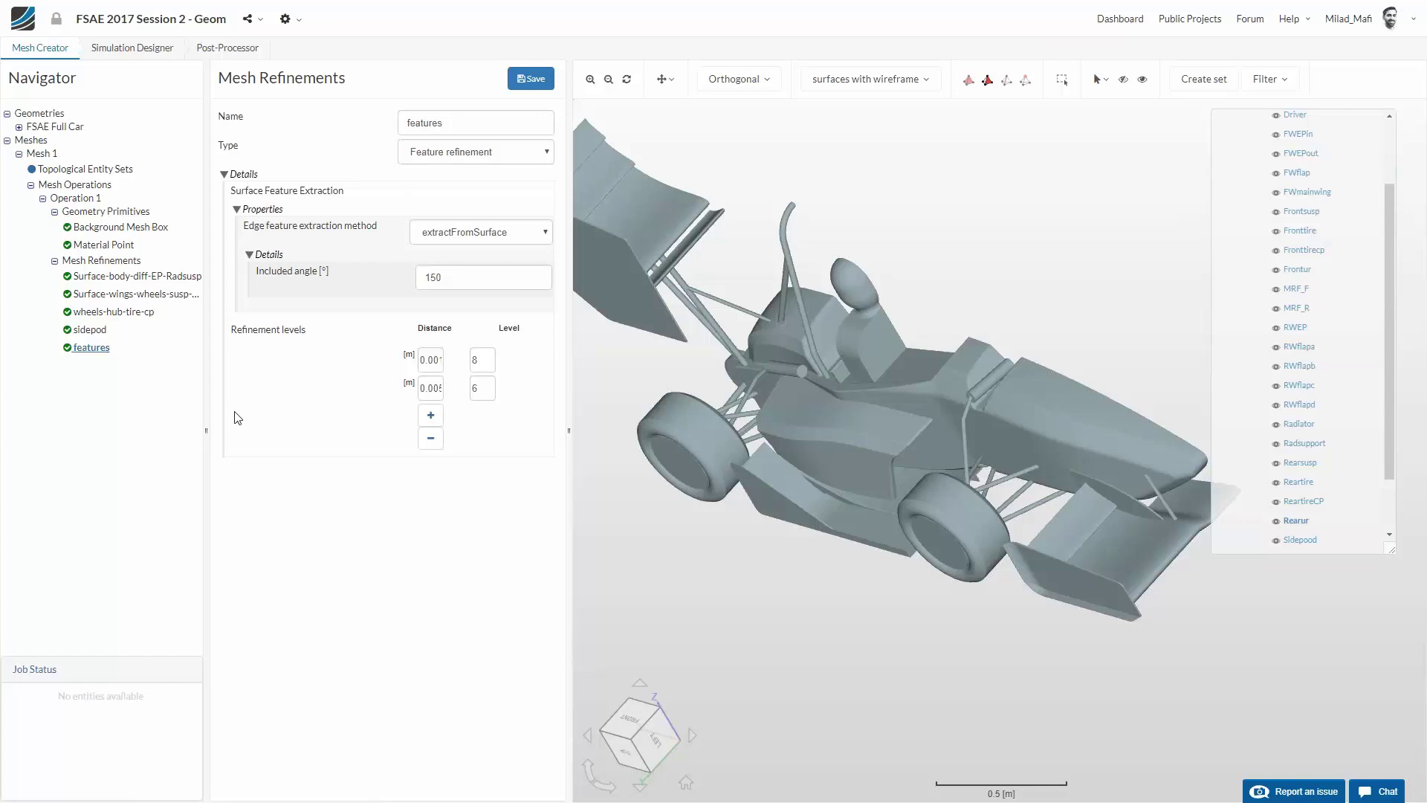
Add a sixth mesh refinement named radiator, set its type to Surface refinement and assign the Radiator face
left_click(100, 260)
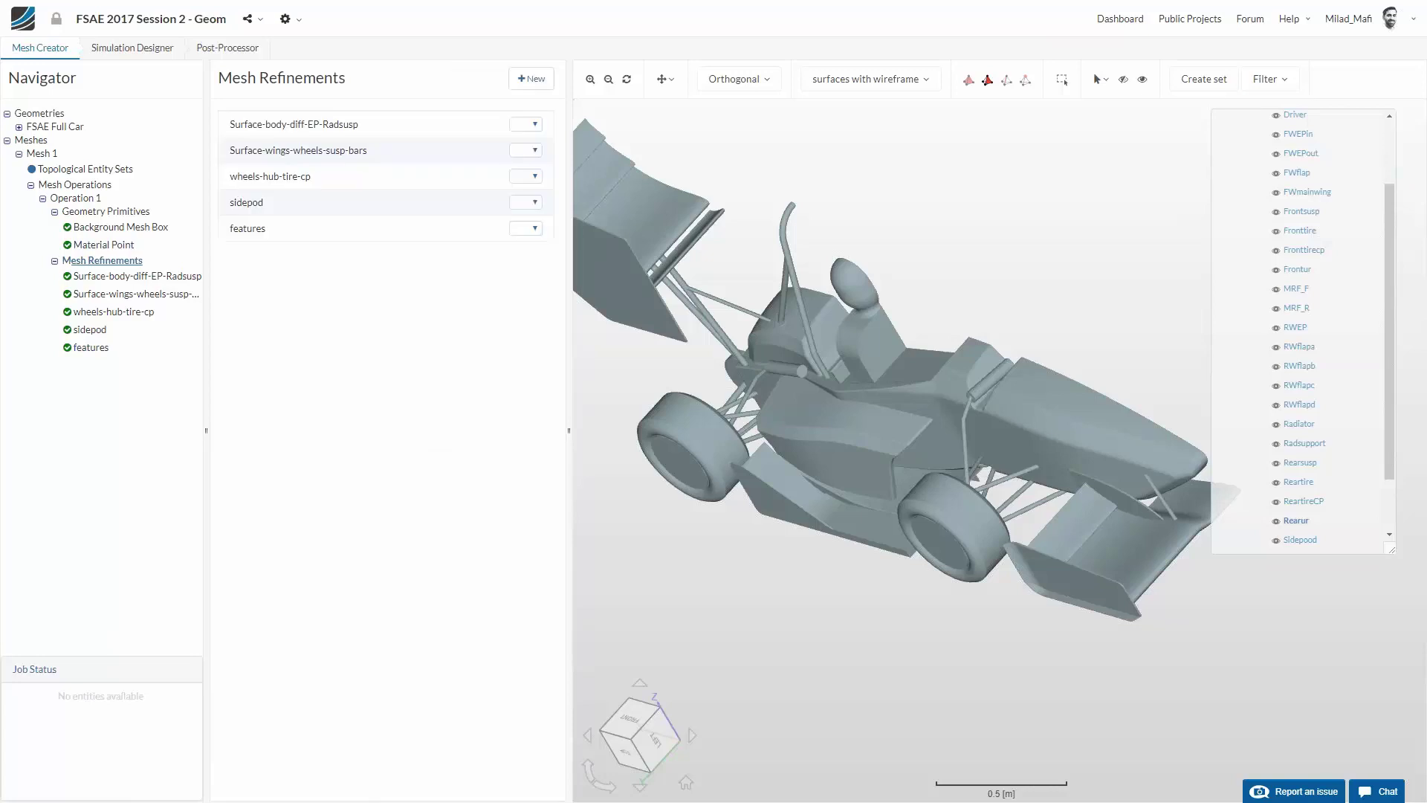
left_click(532, 79)
triple_click(422, 120)
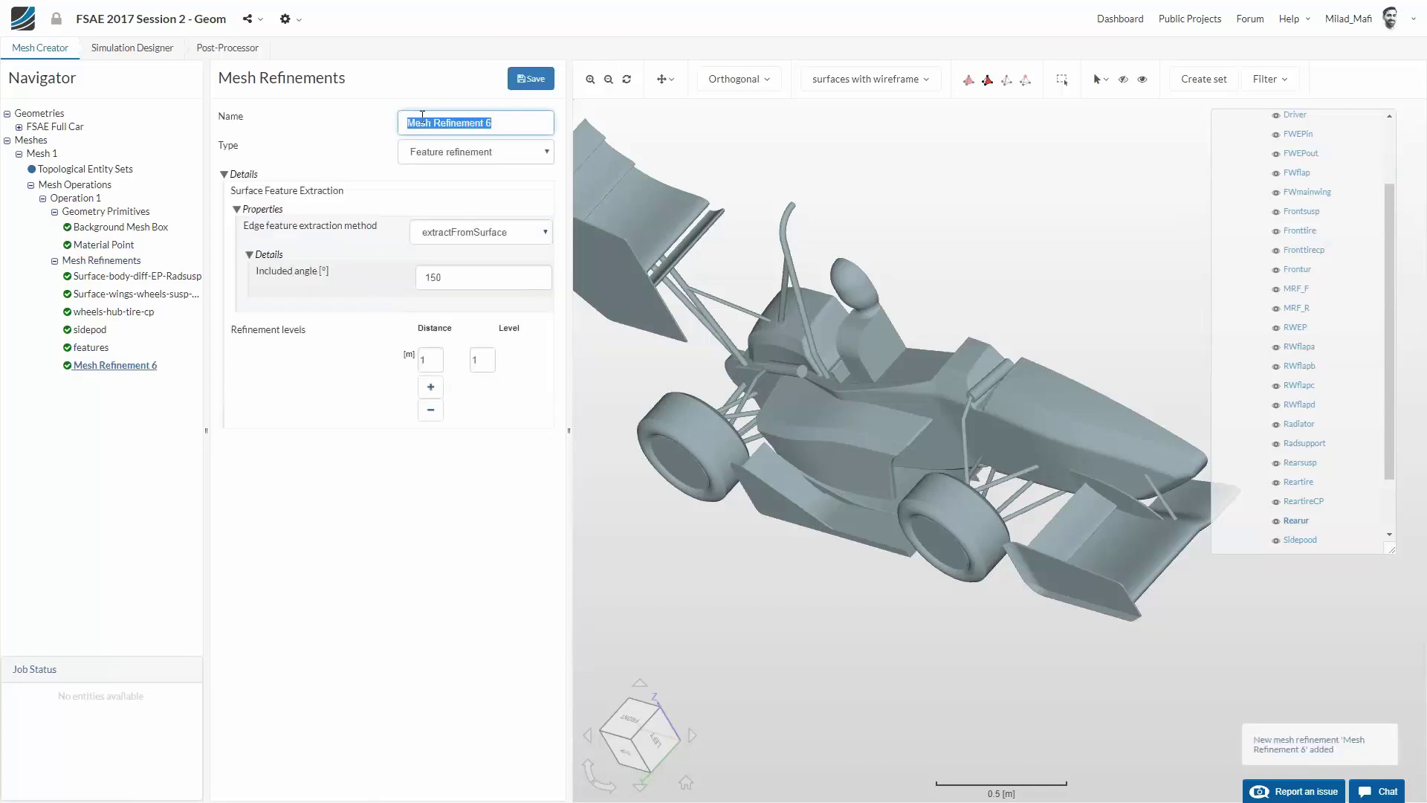
type("radiator")
left_click(476, 151)
left_click(476, 219)
left_click_drag(917, 605, 943, 535)
left_click(920, 455)
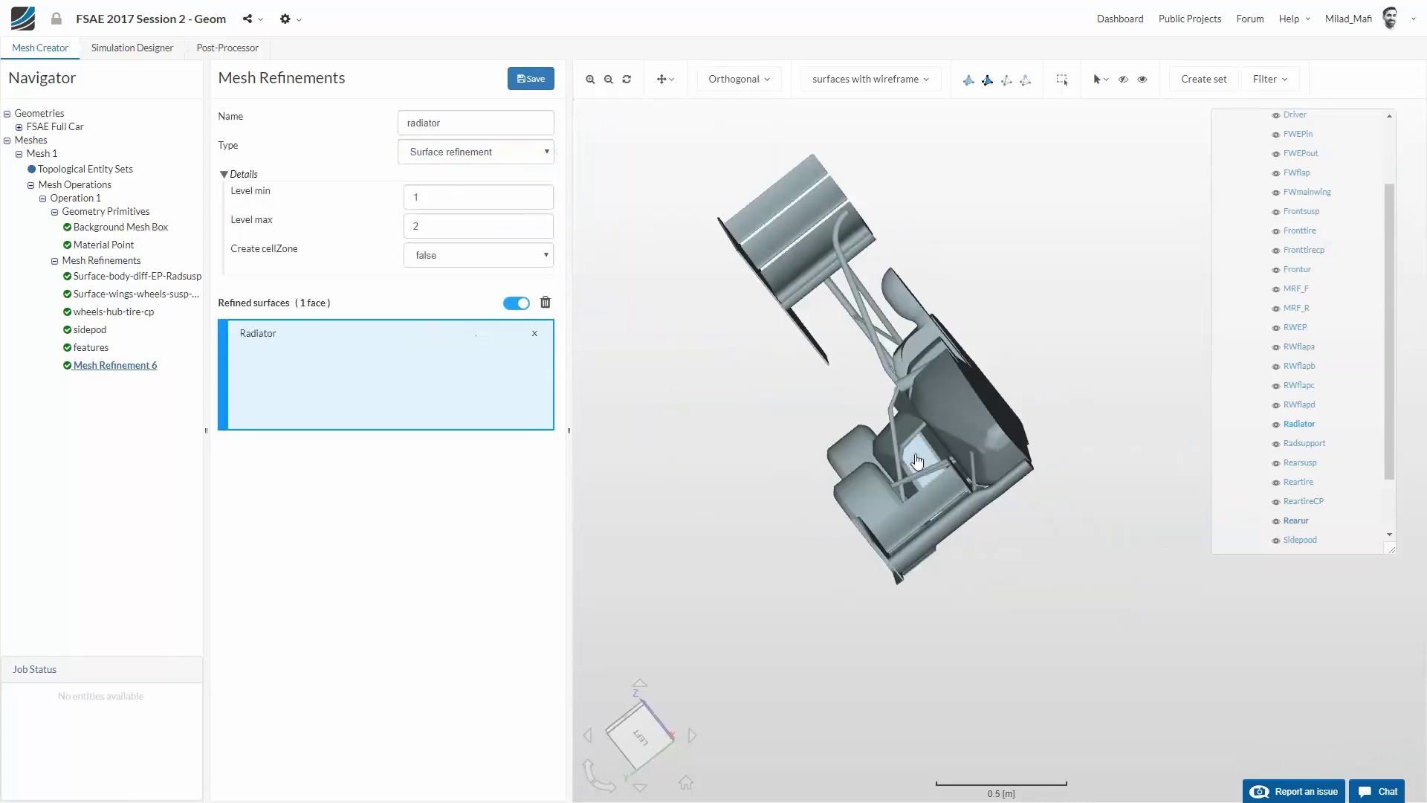
left_click(470, 151)
left_click(470, 219)
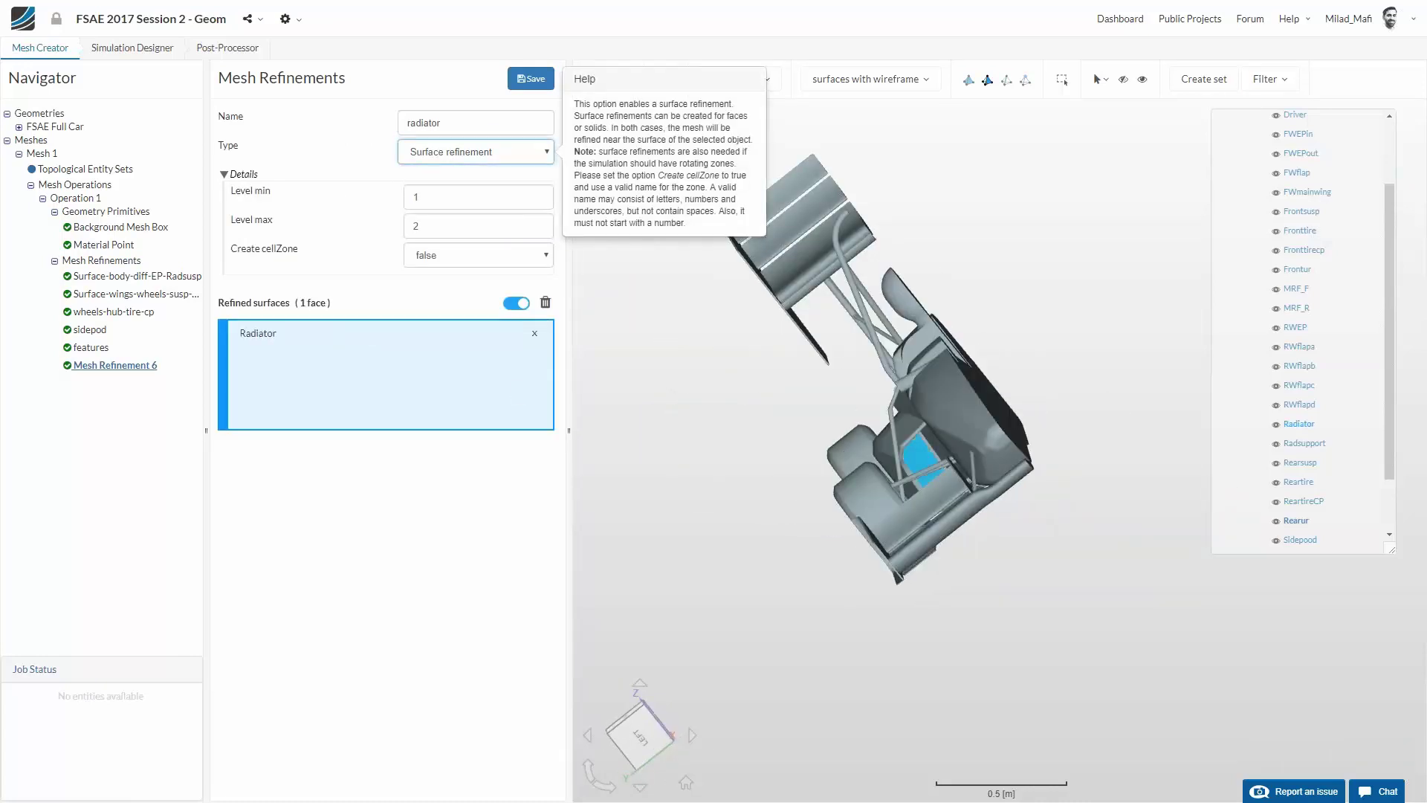
Enable cell zone creation with the zone name radiator, set both refinement levels to 6 and save
left_click(470, 255)
left_click(438, 287)
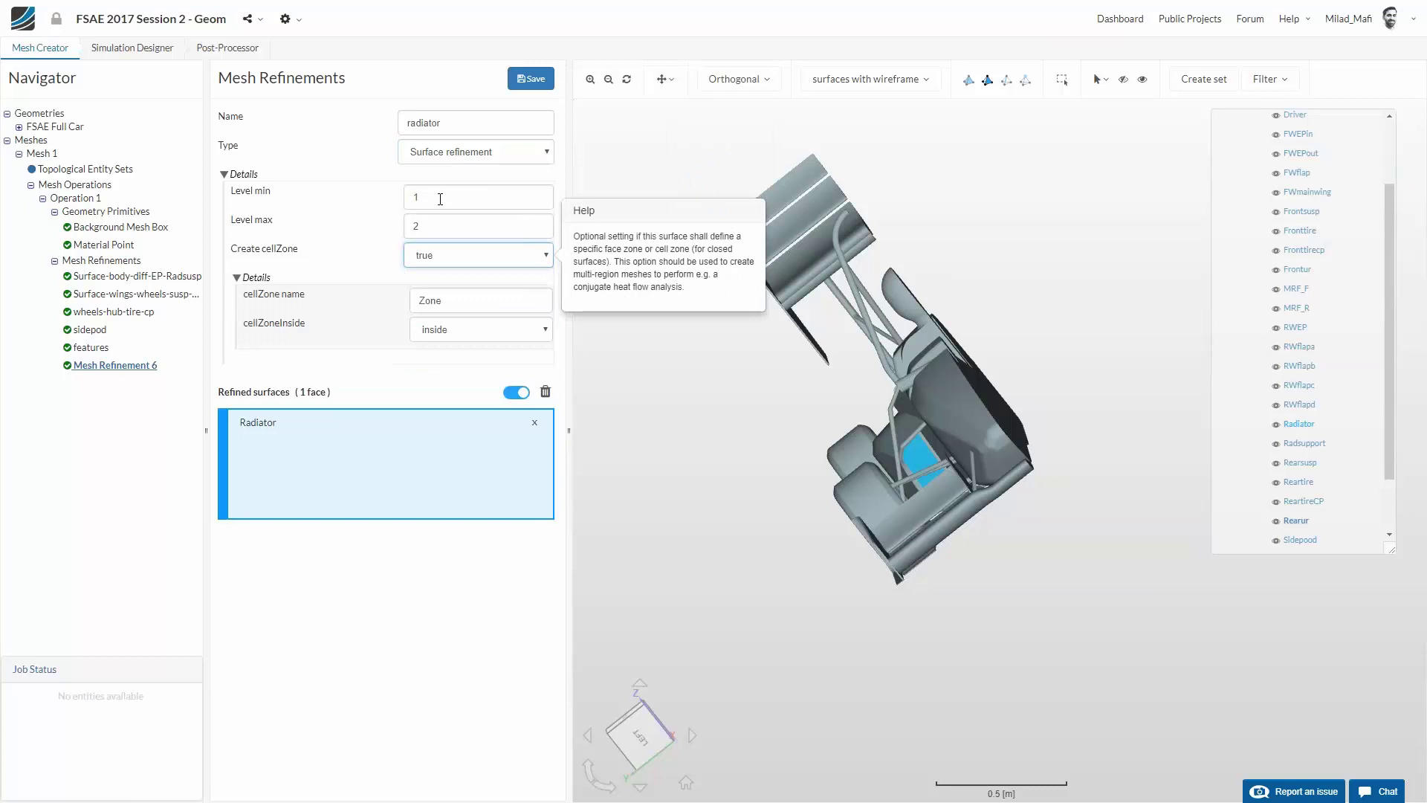
key("BackSpace")
type("6")
key("Tab")
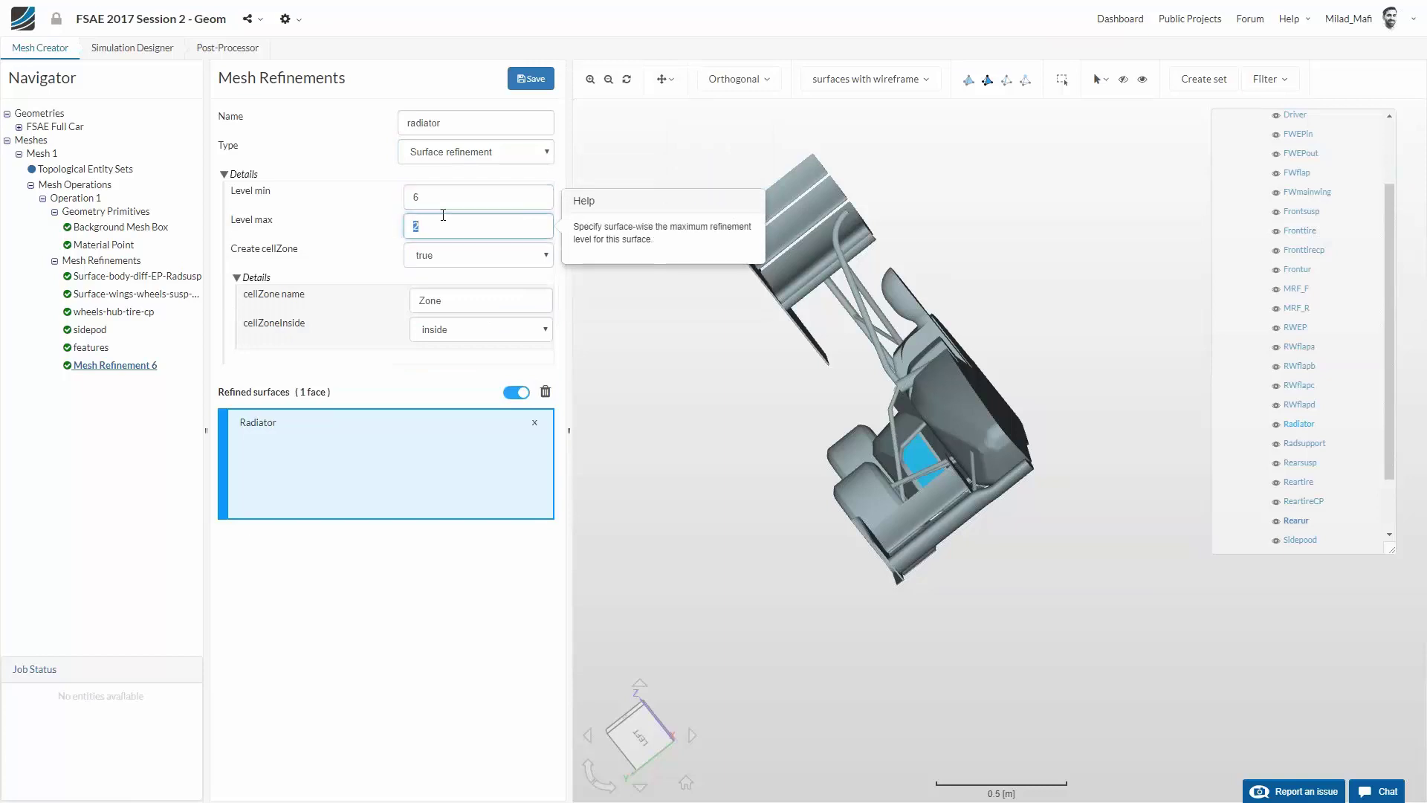
double_click(453, 295)
type("radiator")
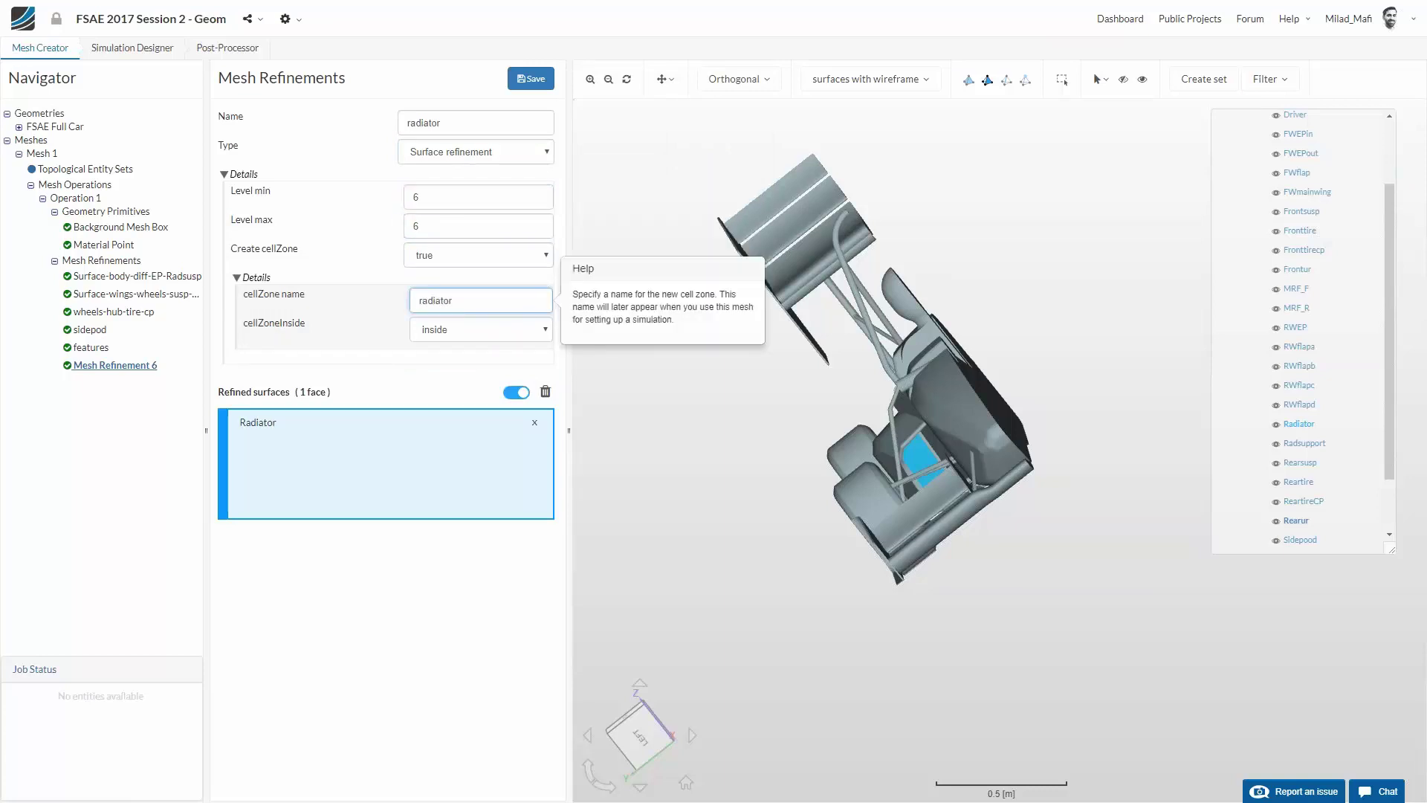
left_click(529, 79)
Add a seventh mesh refinement named MRF_F and select the MRF_F face inside the front wheel
left_click(104, 261)
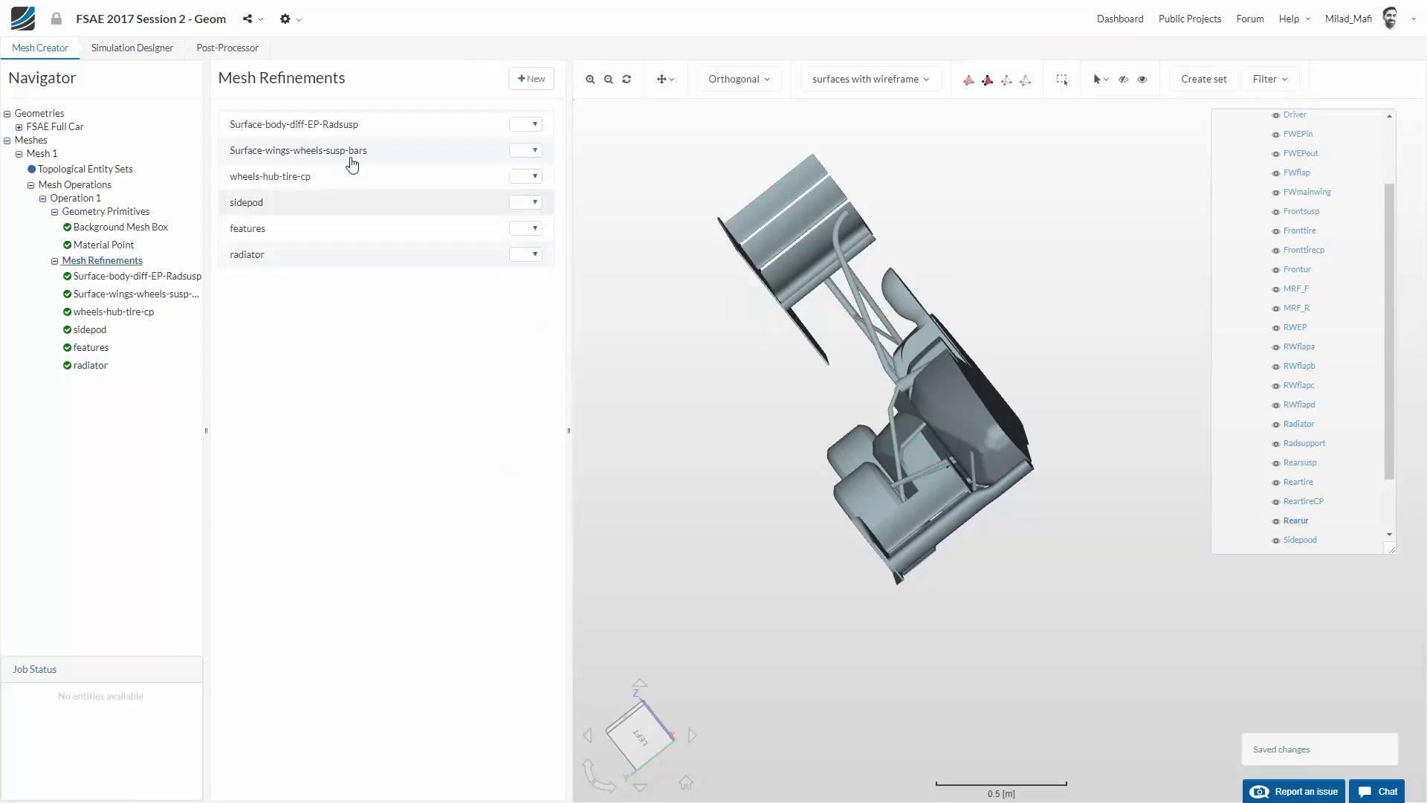
left_click(529, 78)
triple_click(420, 125)
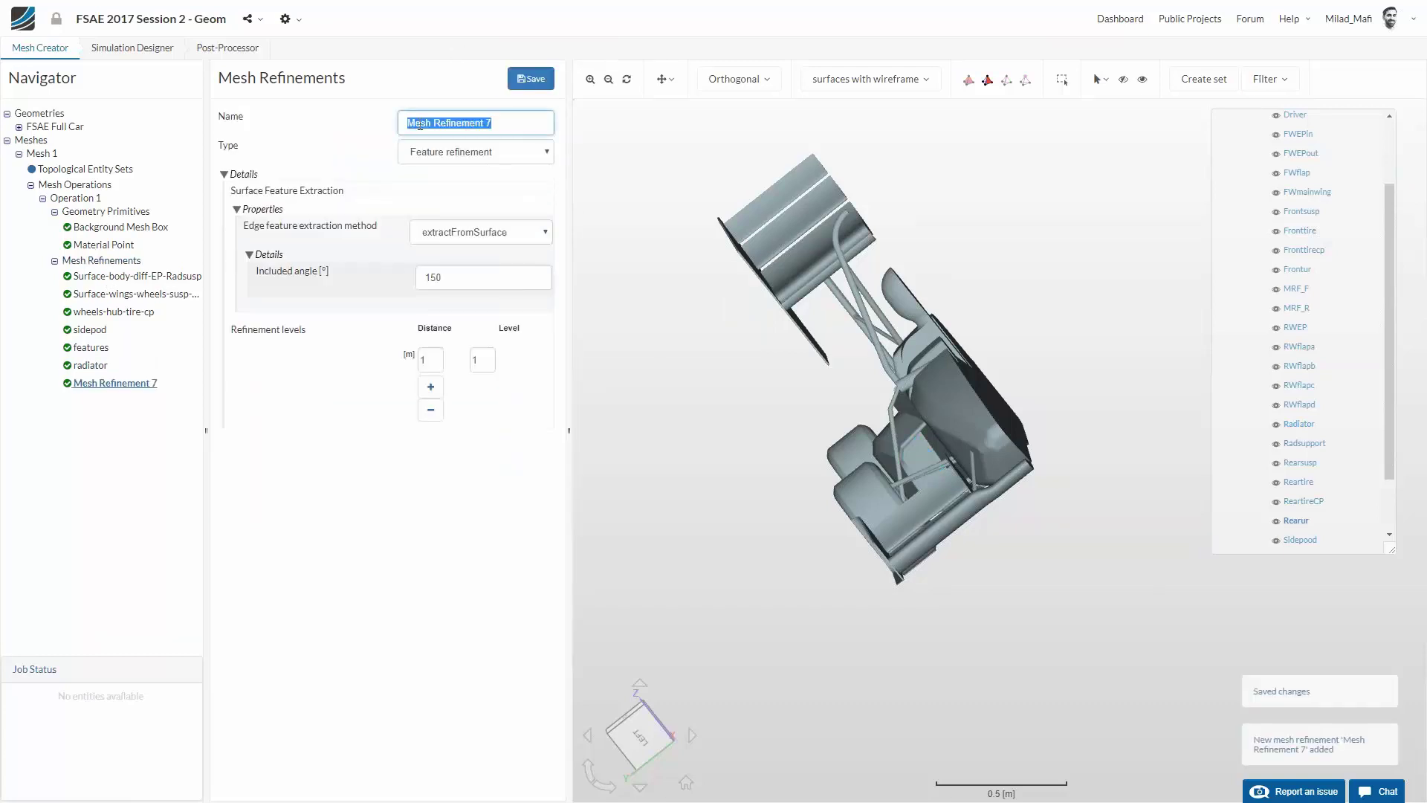
type("MRF_F")
left_click(910, 706)
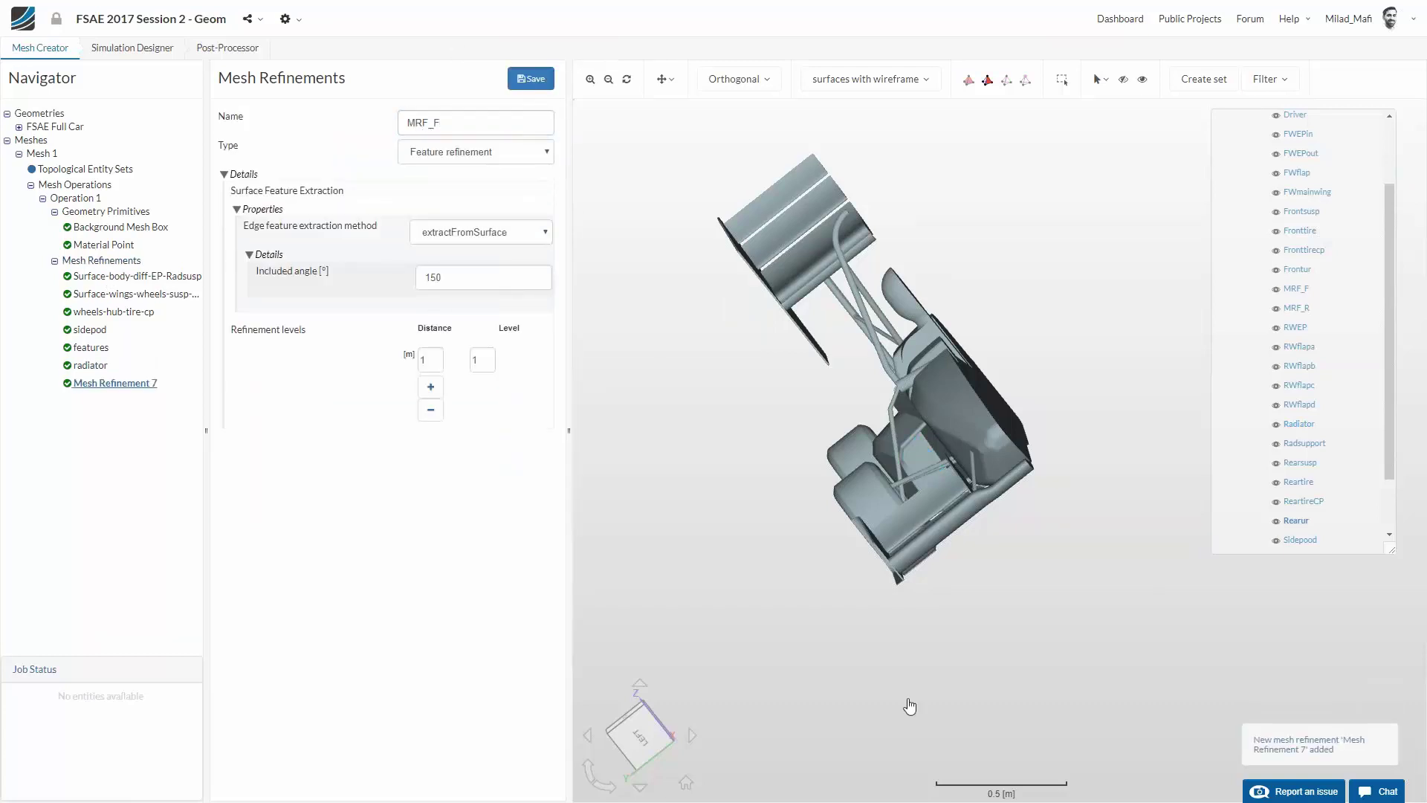
left_click_drag(909, 706, 1108, 602)
left_click(987, 465)
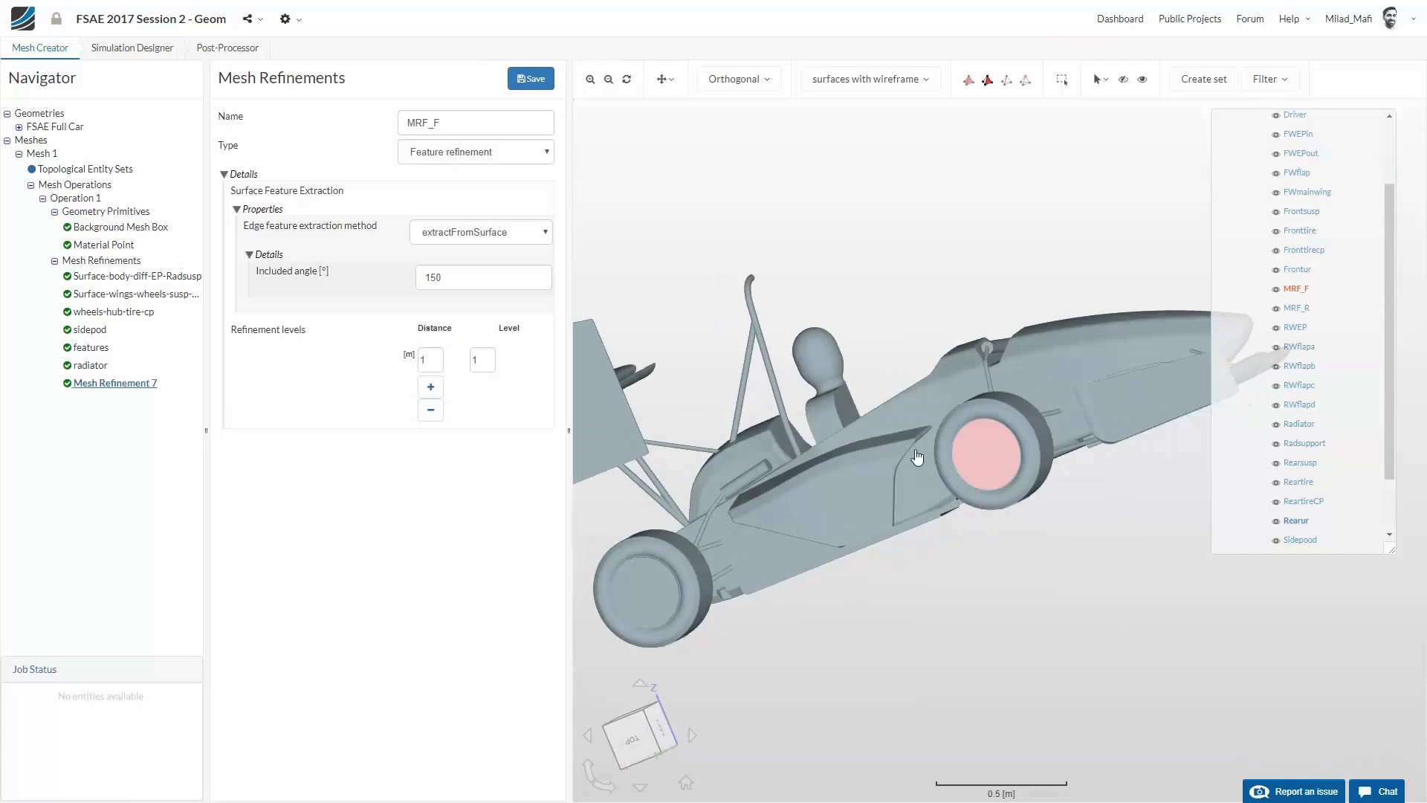
Set the MRF_F refinement's type to Surface refinement and enable cell zone creation
left_click(476, 152)
left_click(476, 204)
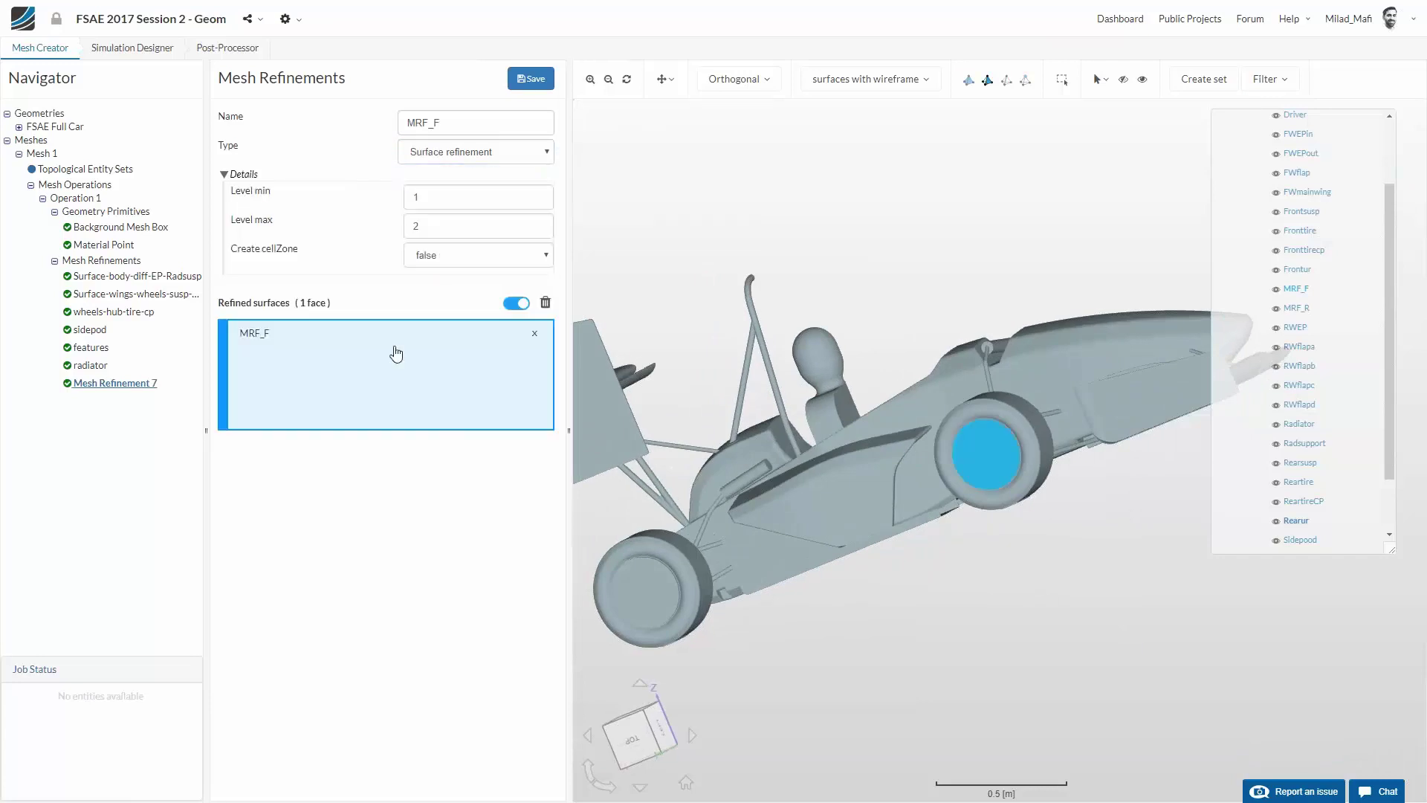
left_click(465, 255)
left_click(457, 283)
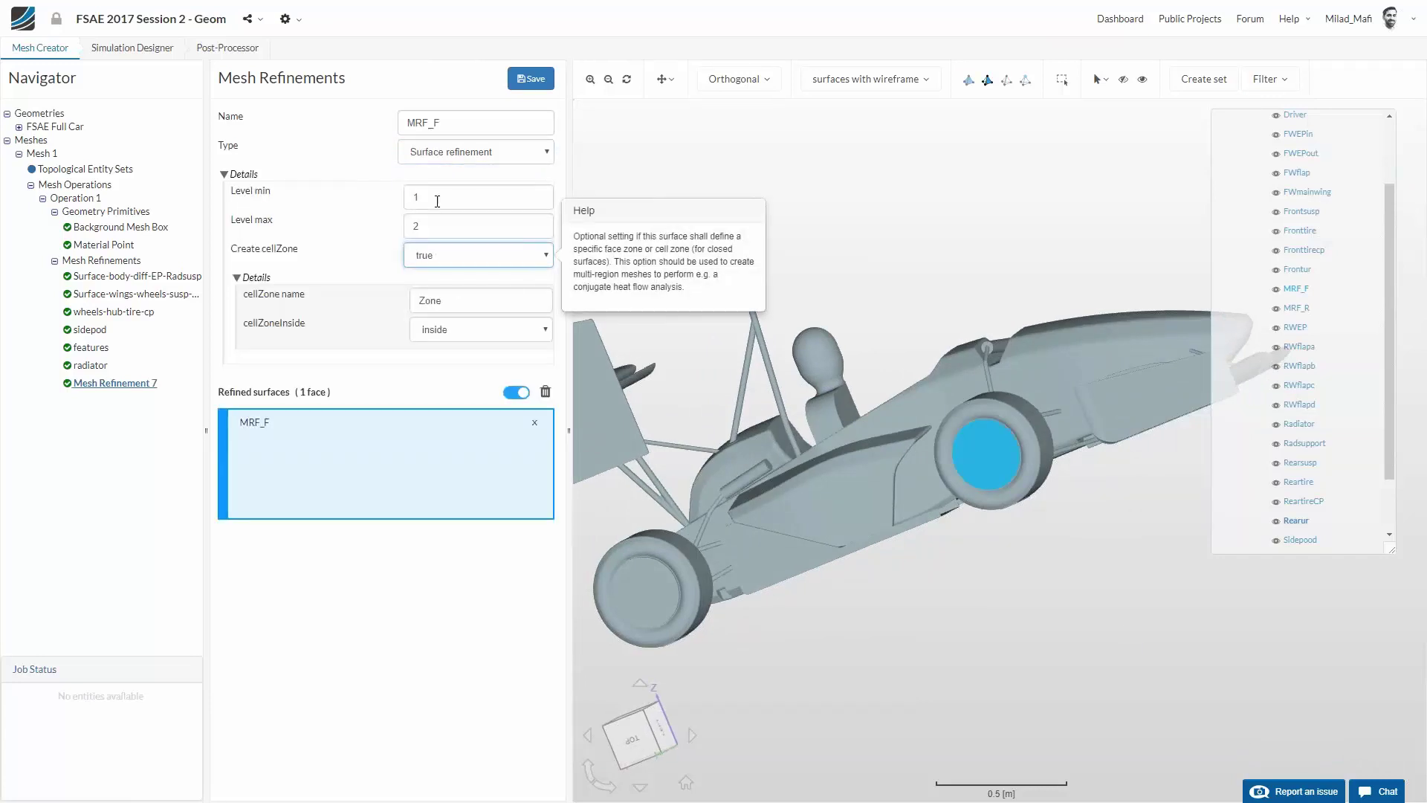
Set both refinement levels of MRF_F to 7, name its cell zone mrf_f and save
left_click(437, 201)
type("7")
left_click(438, 231)
type("7")
left_click(448, 327)
left_click(447, 302)
type("mrf_f")
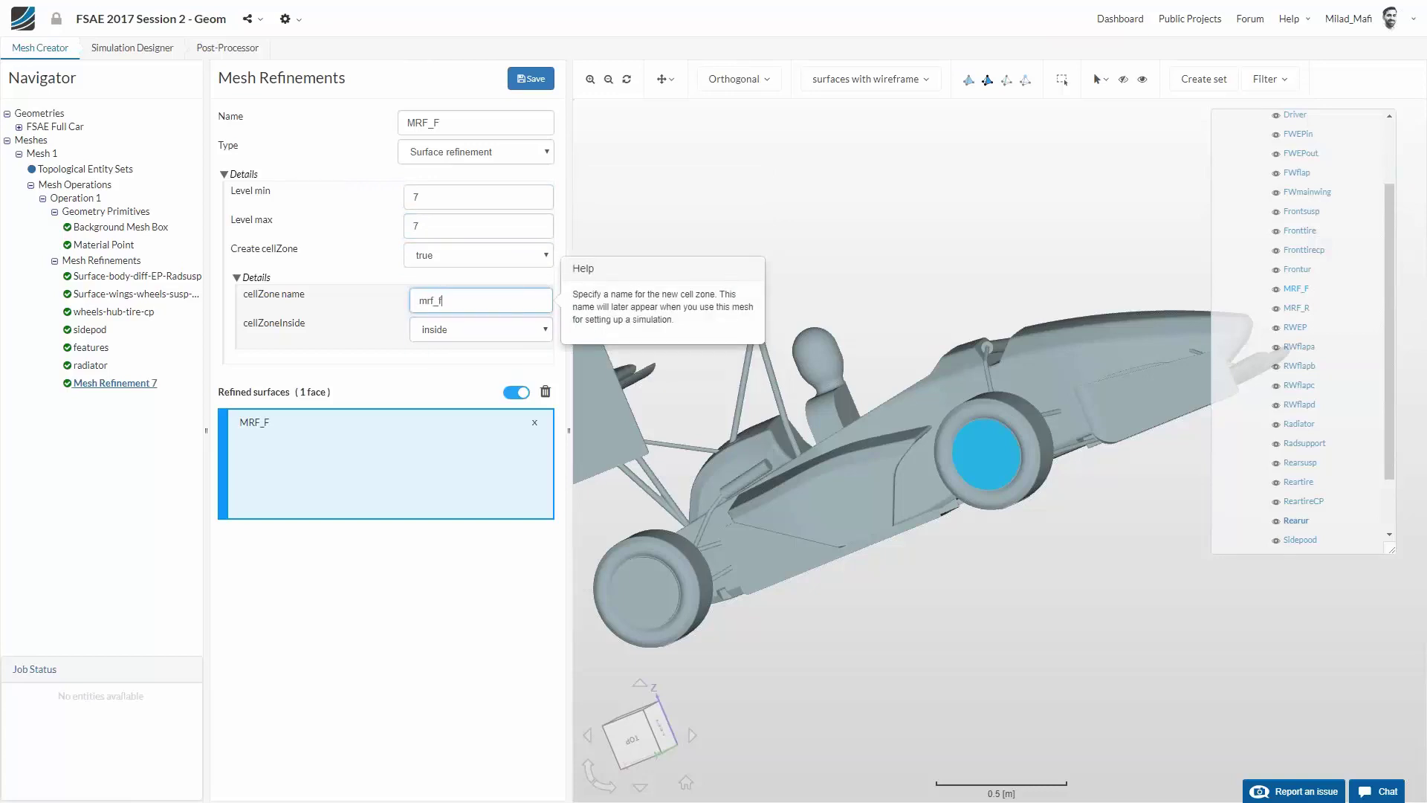
left_click(530, 79)
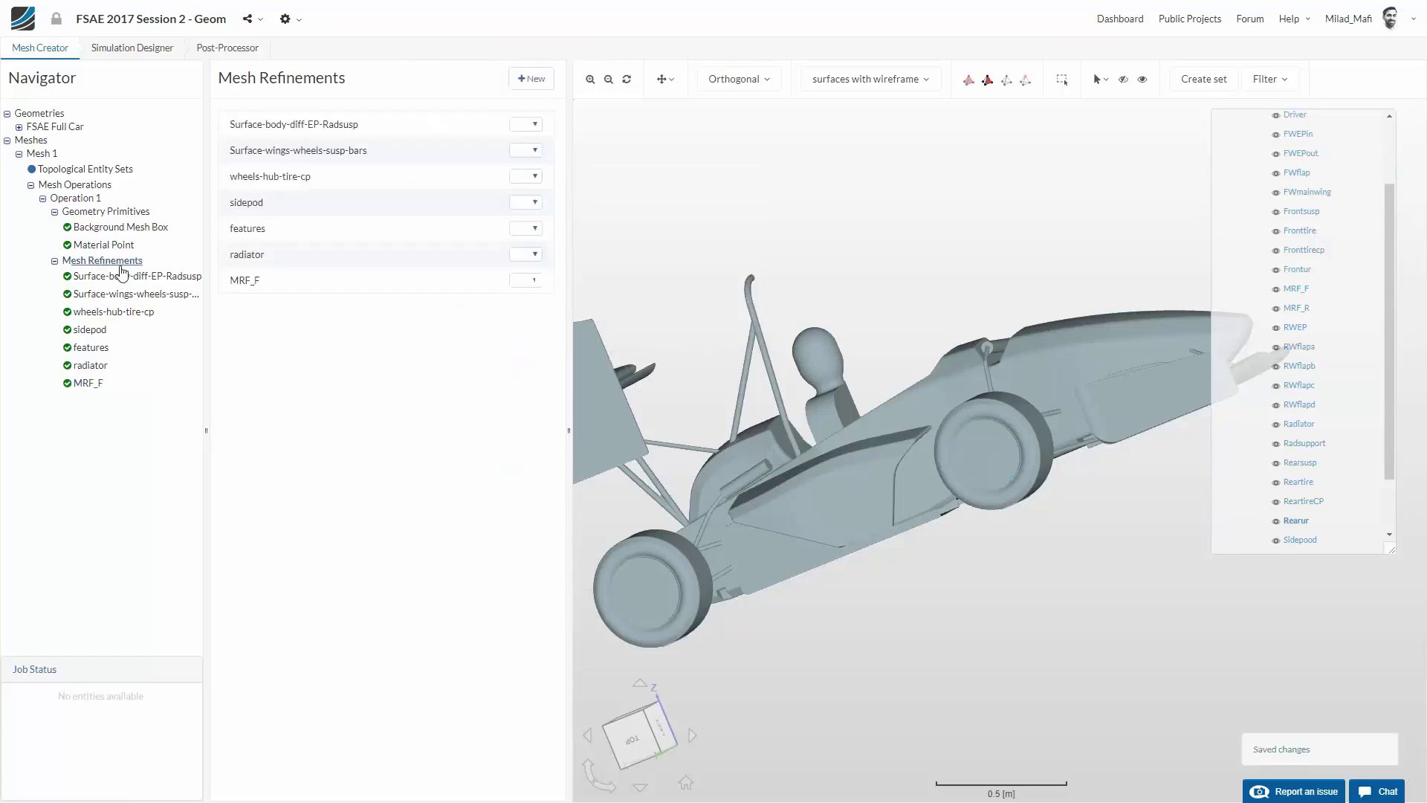
Add an eighth mesh refinement named MRF_R, set its type to Surface refinement and both refinement levels to 7
left_click(530, 78)
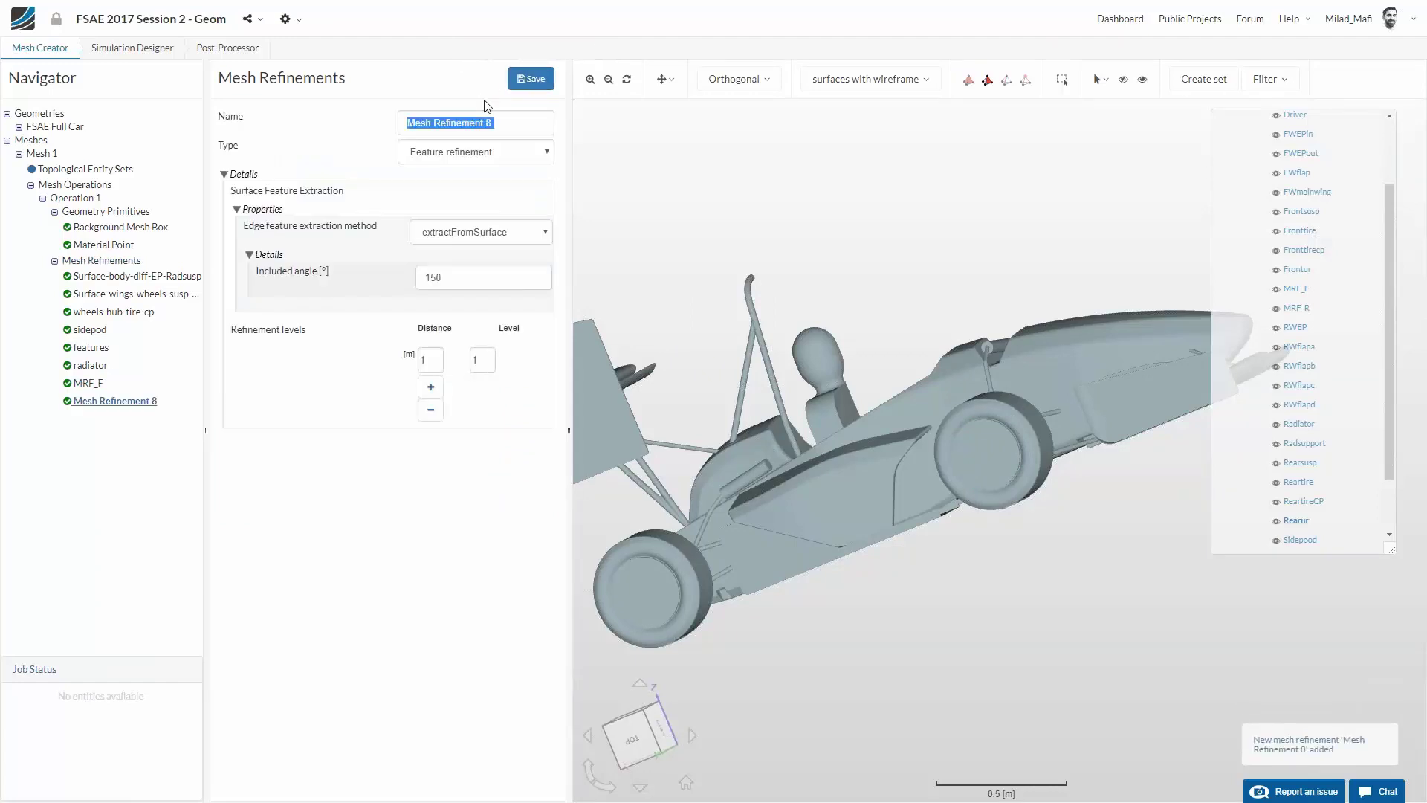
double_click(488, 123)
key("ctrl+a")
type("MRF_R")
left_click(495, 154)
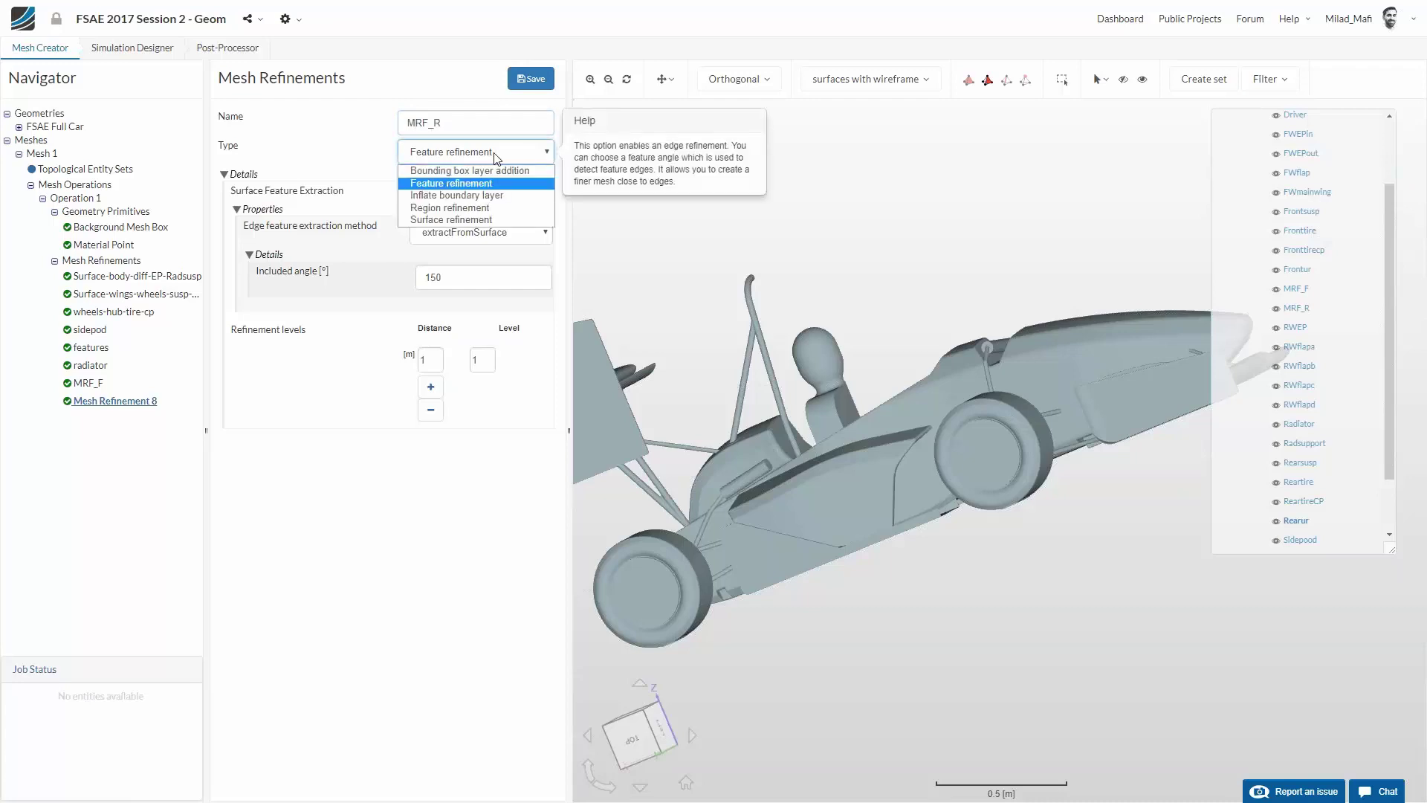
left_click(484, 197)
double_click(431, 197)
type("7")
double_click(431, 225)
type("7")
Assign the MRF_R face inside the rear wheel, enable cell zone creation with the zone name MRF_R and save
left_click(1005, 552)
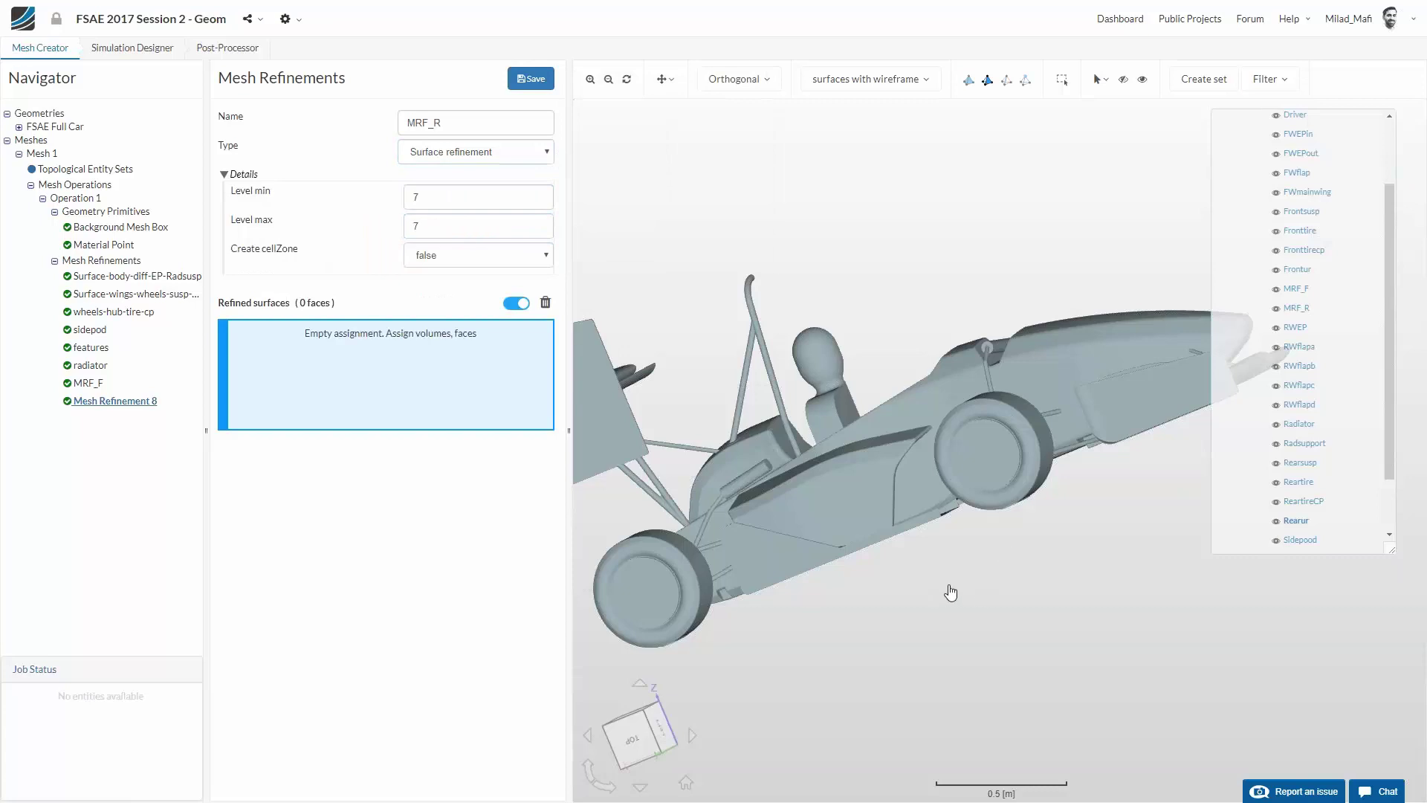
right_click_drag(951, 592, 1132, 536)
left_click(848, 528)
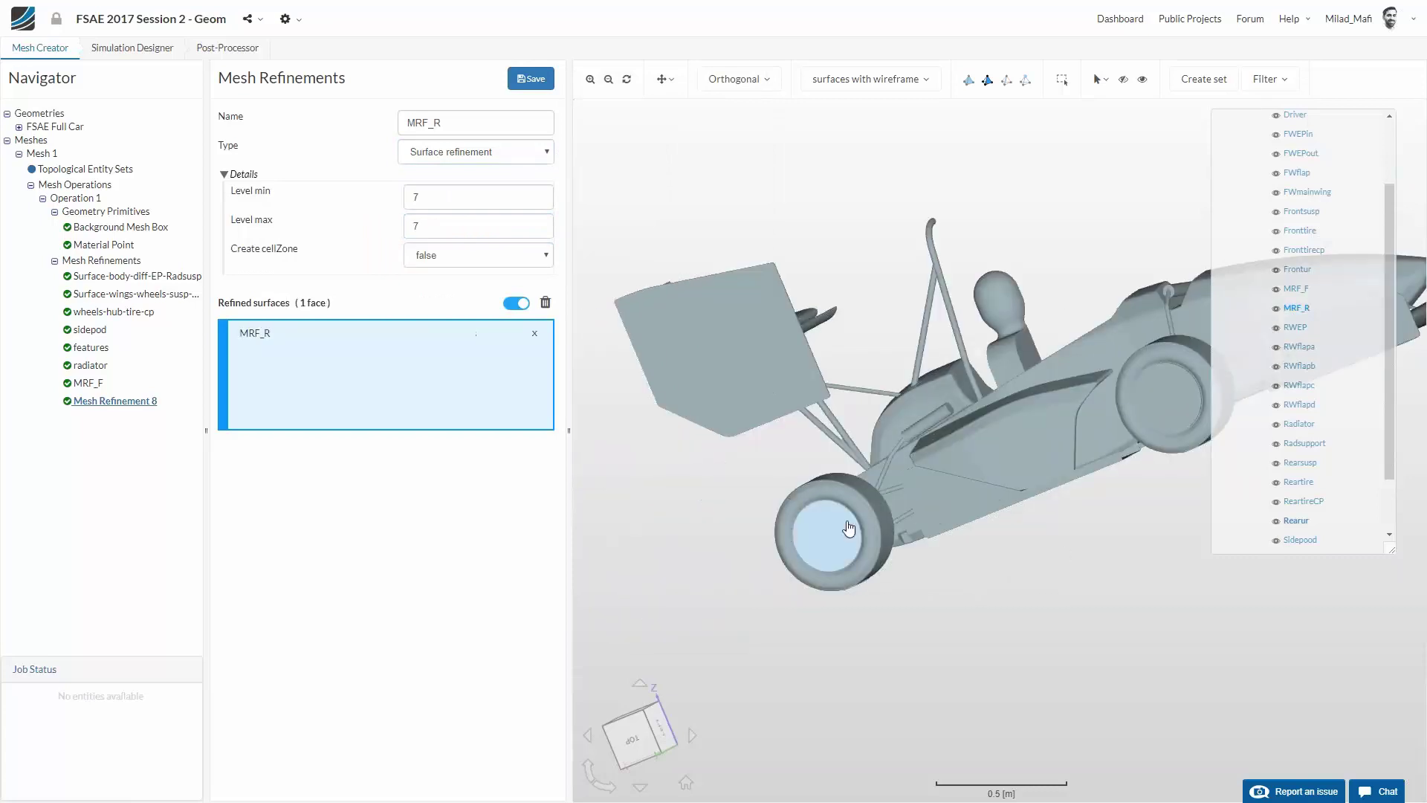
left_click(446, 255)
left_click(453, 284)
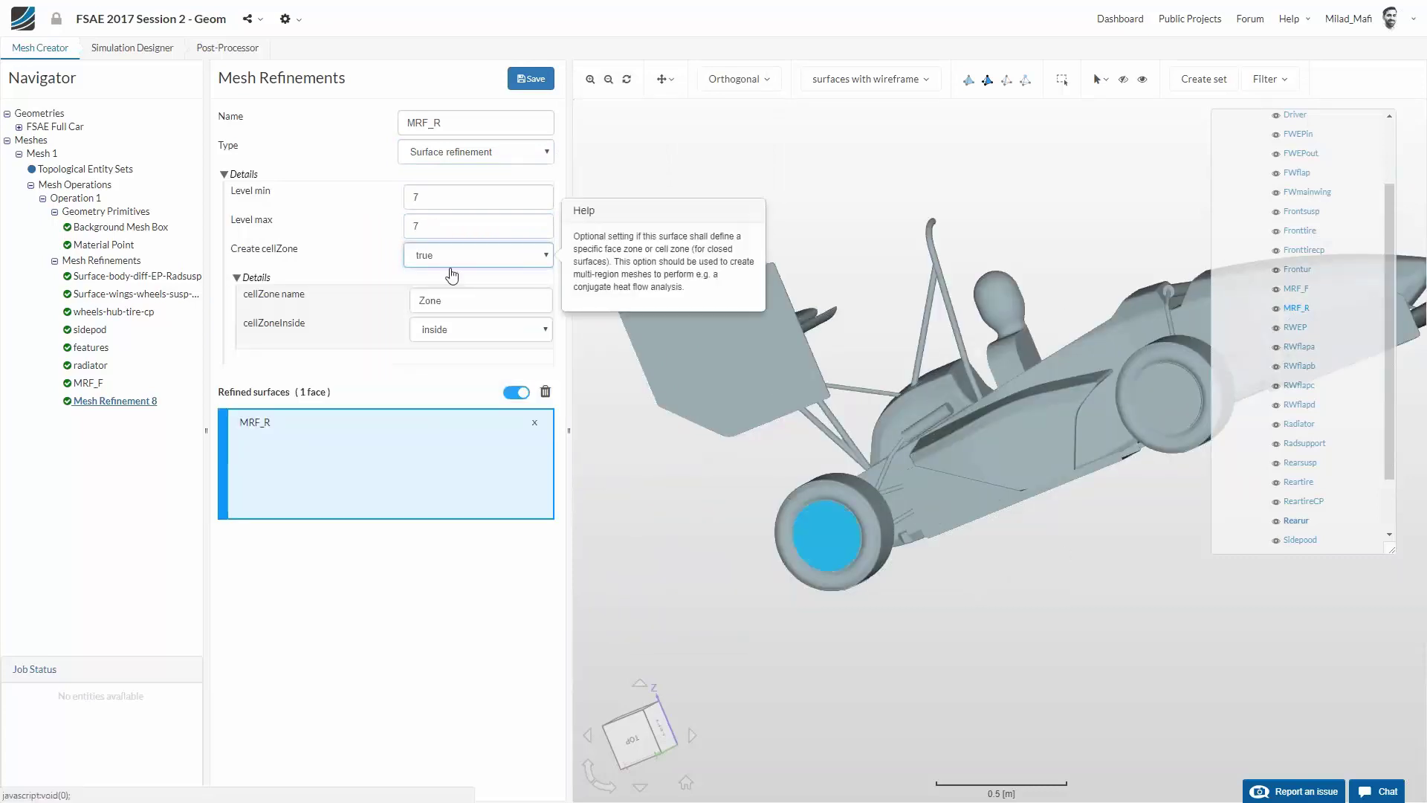
left_click(441, 300)
double_click(442, 300)
type("MRF_R")
left_click(531, 79)
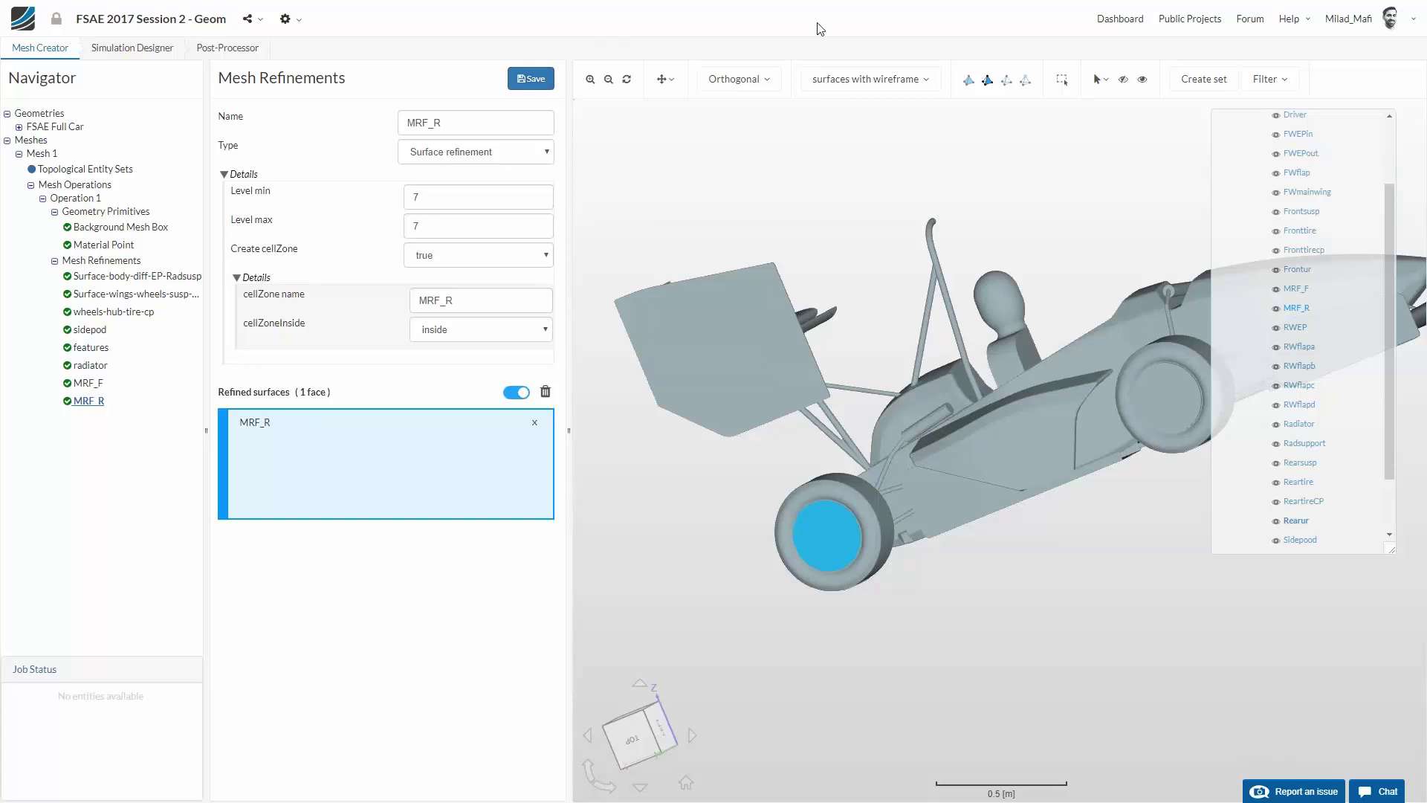
Add a ninth mesh refinement named region and set its type to Region refinement
left_click(107, 261)
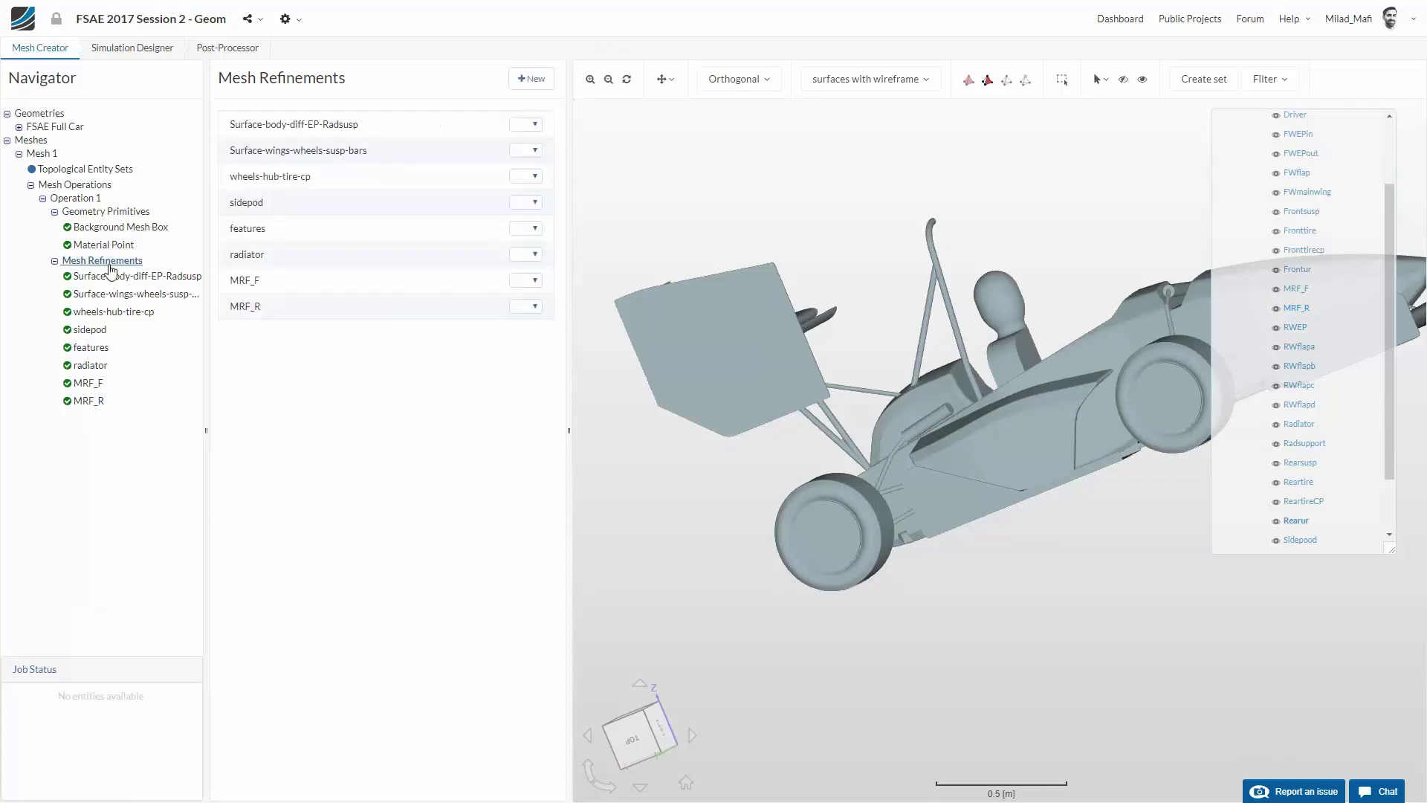
left_click(510, 87)
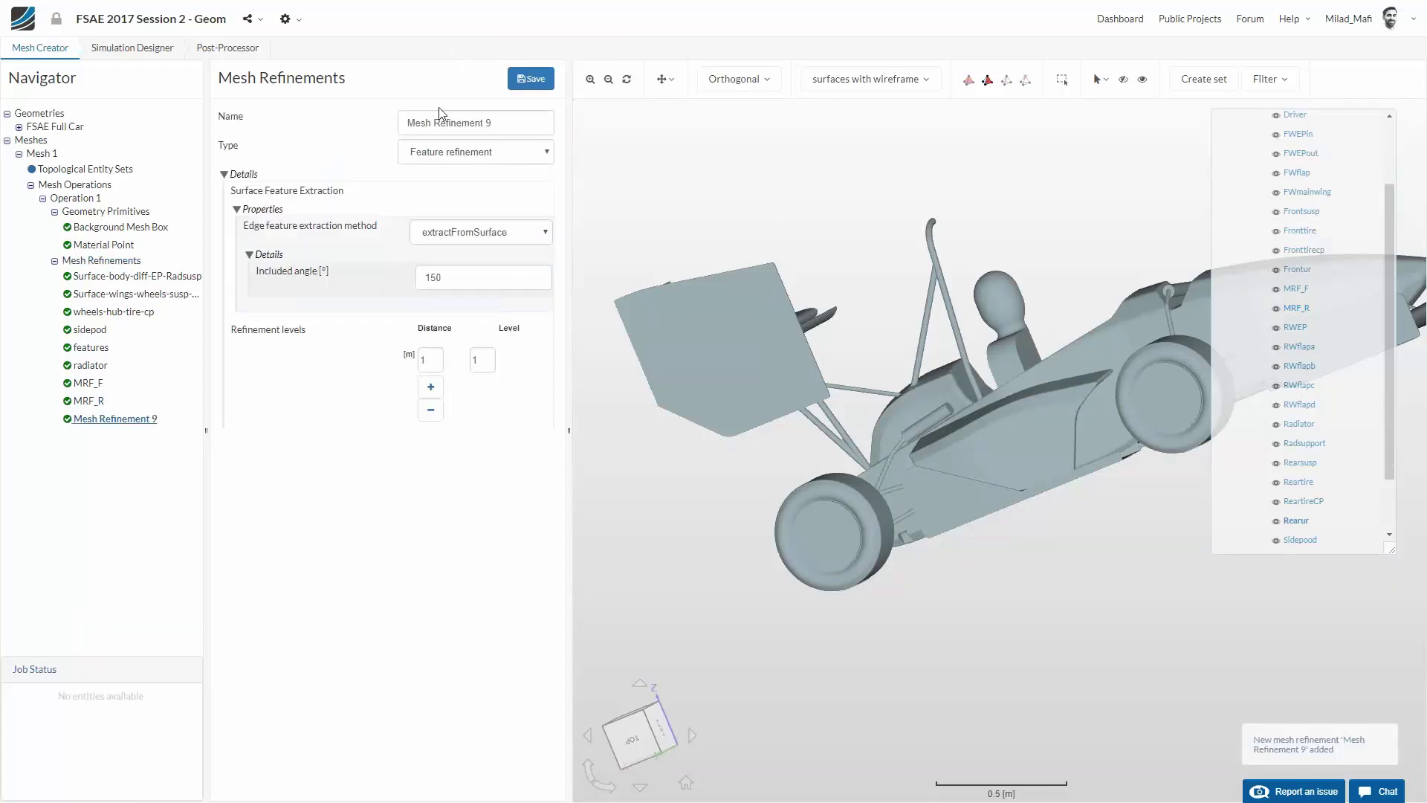
left_click(445, 153)
left_click(450, 220)
left_click(450, 226)
left_click(465, 152)
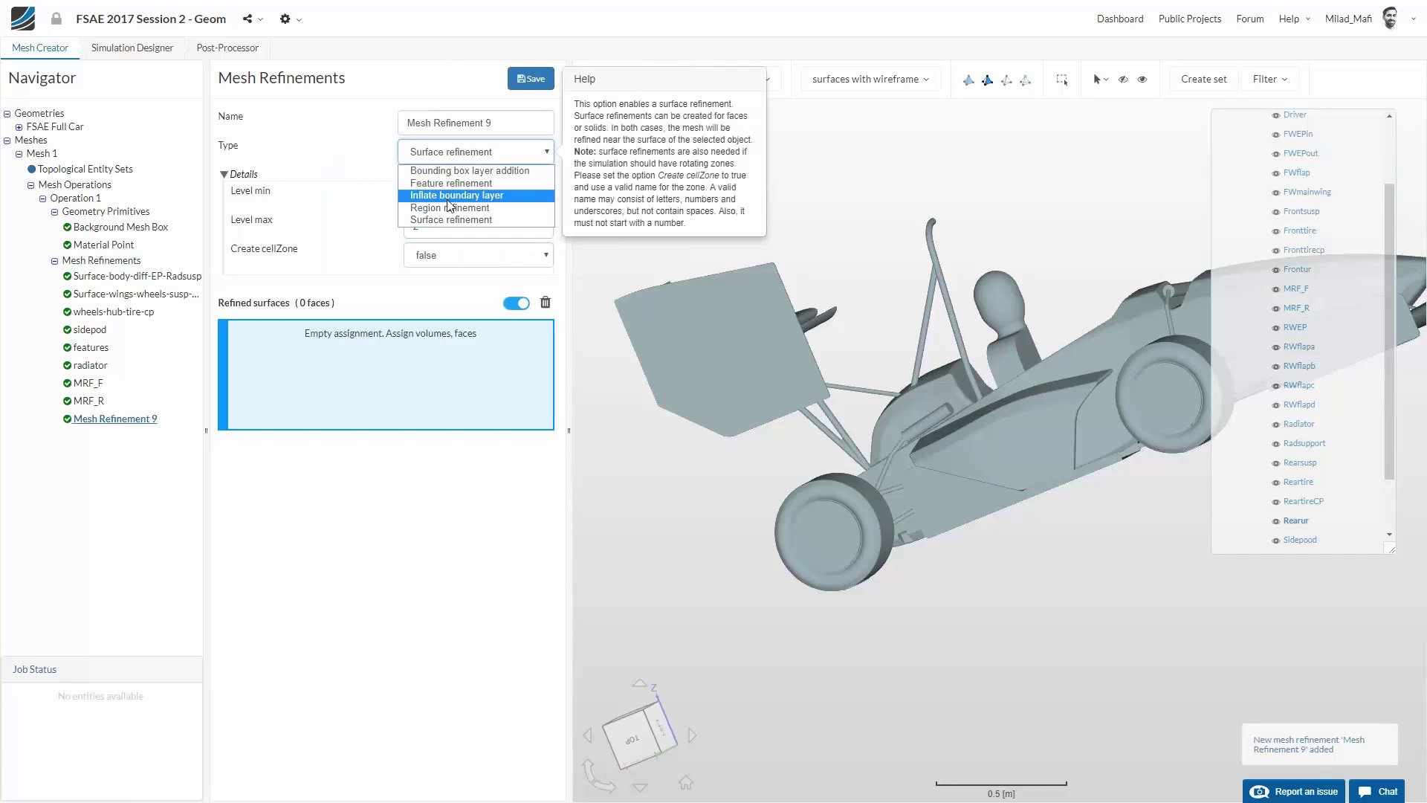
left_click(451, 201)
triple_click(475, 125)
type("regioa")
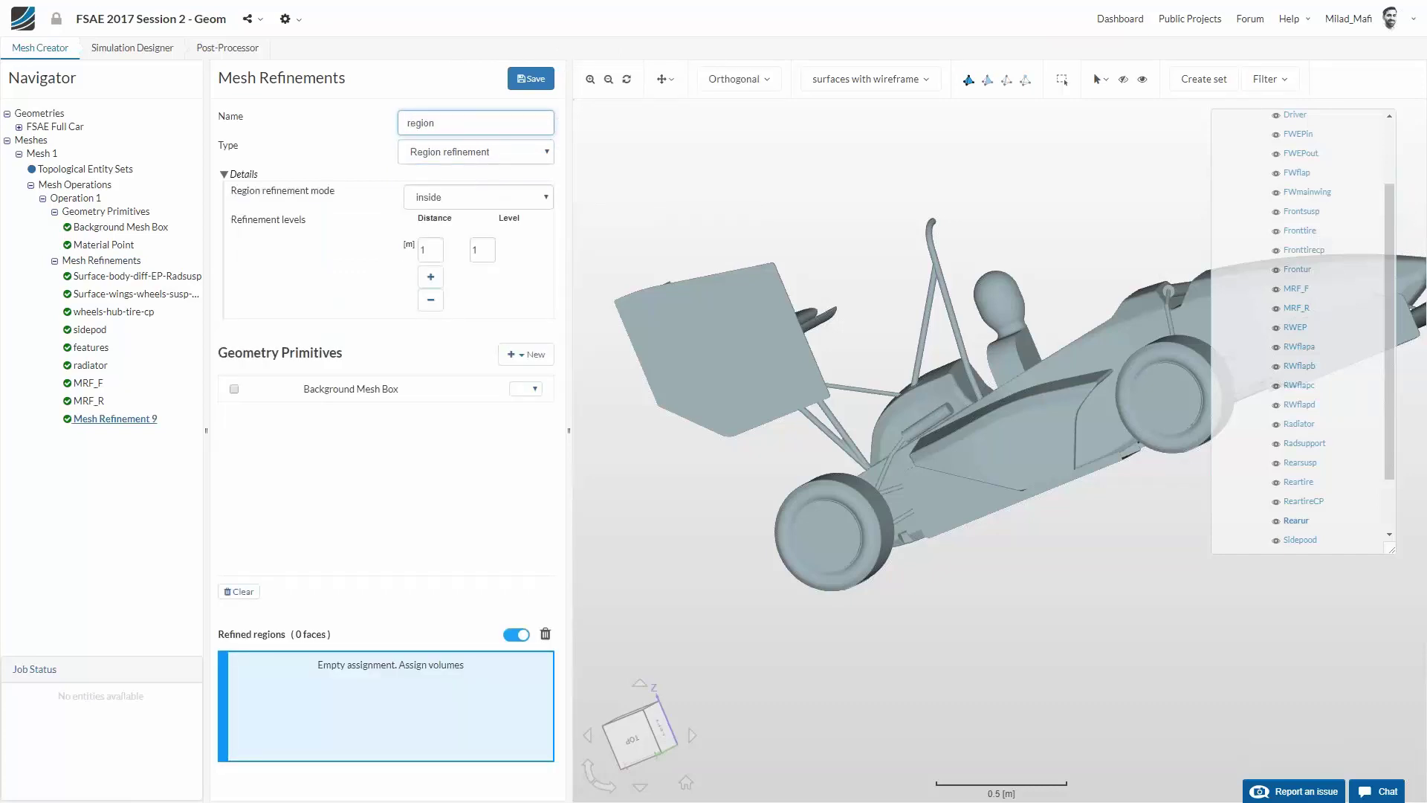
Create a Cartesian box primitive for the region refinement with minimum x 5, maximum x -2 and maximum z 0.8 m
left_click(525, 355)
left_click(490, 380)
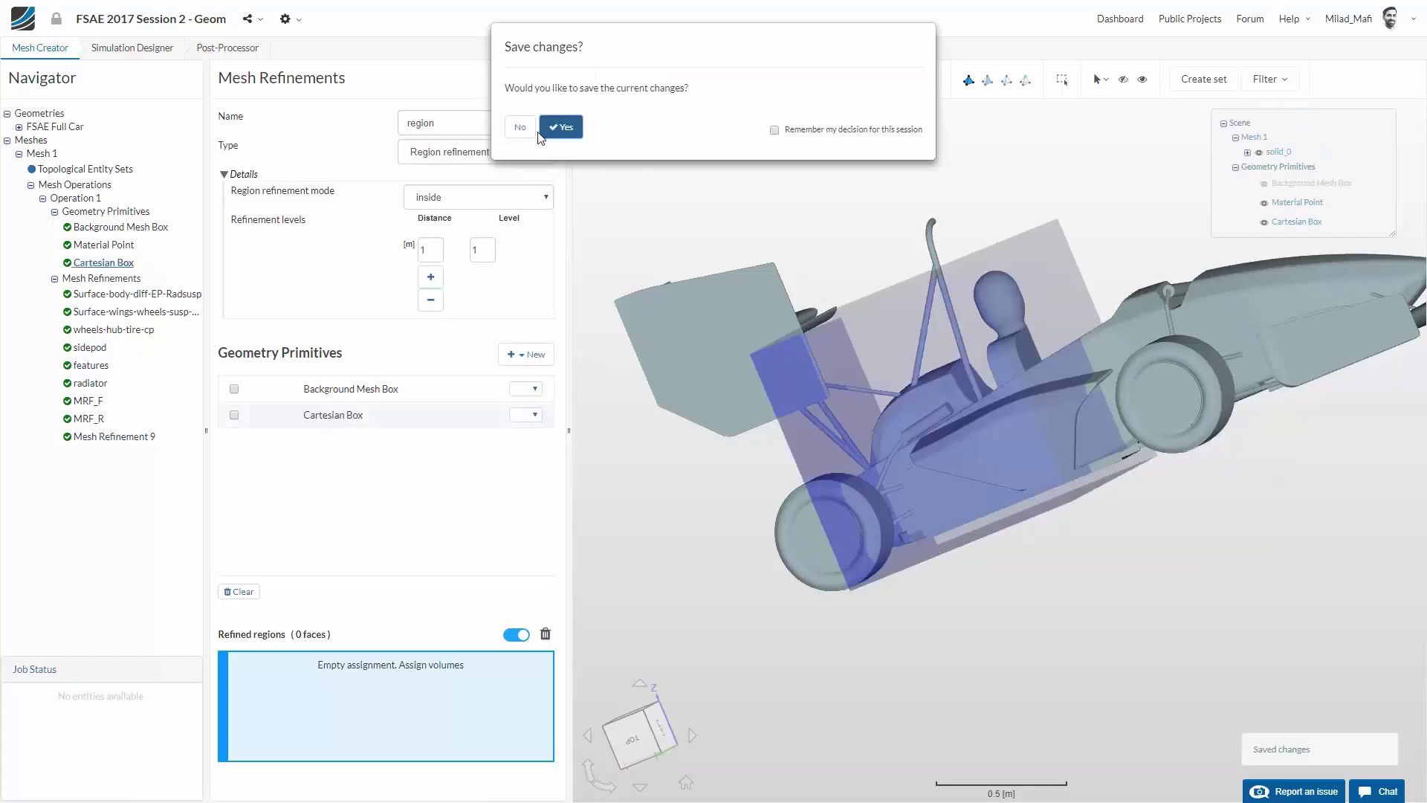
left_click(563, 127)
left_click(519, 217)
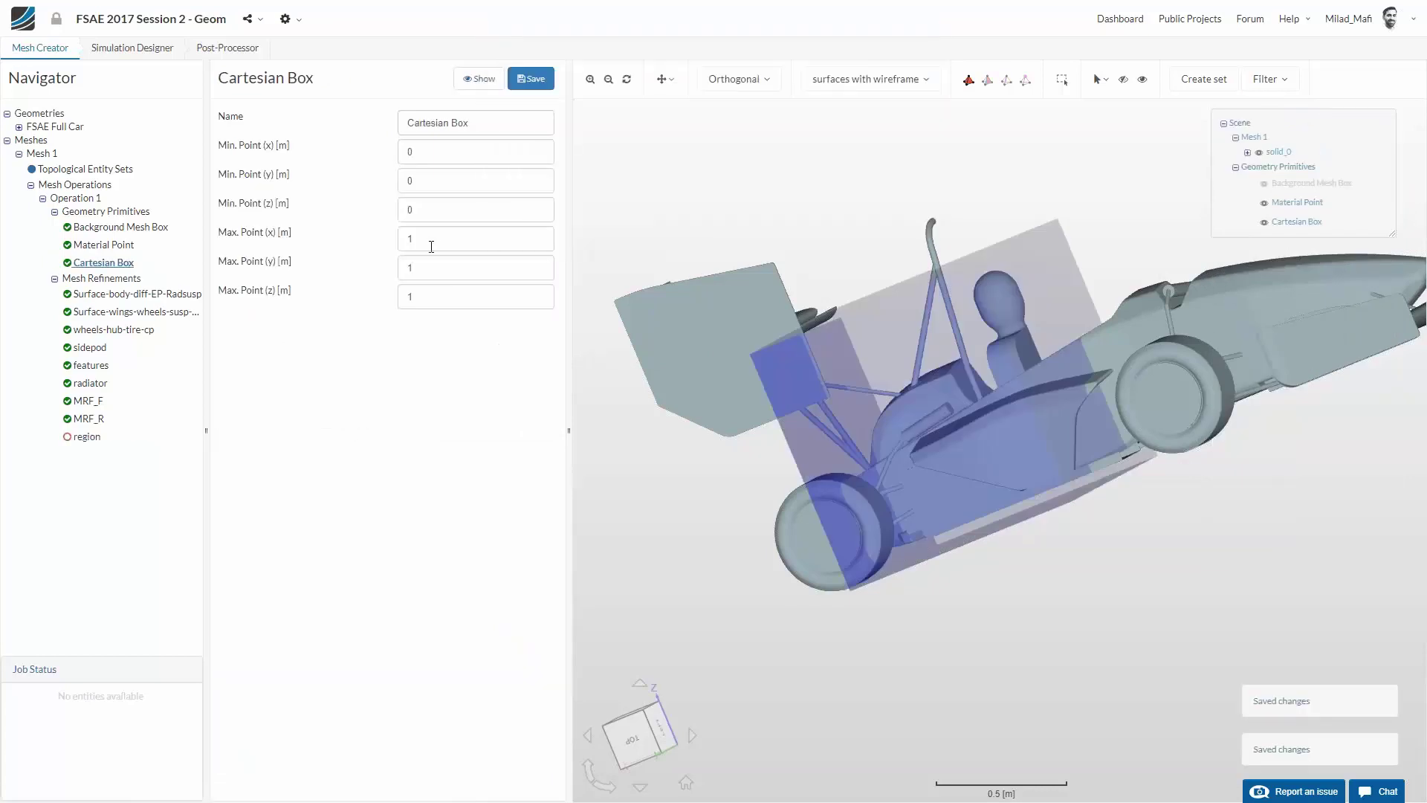
double_click(465, 148)
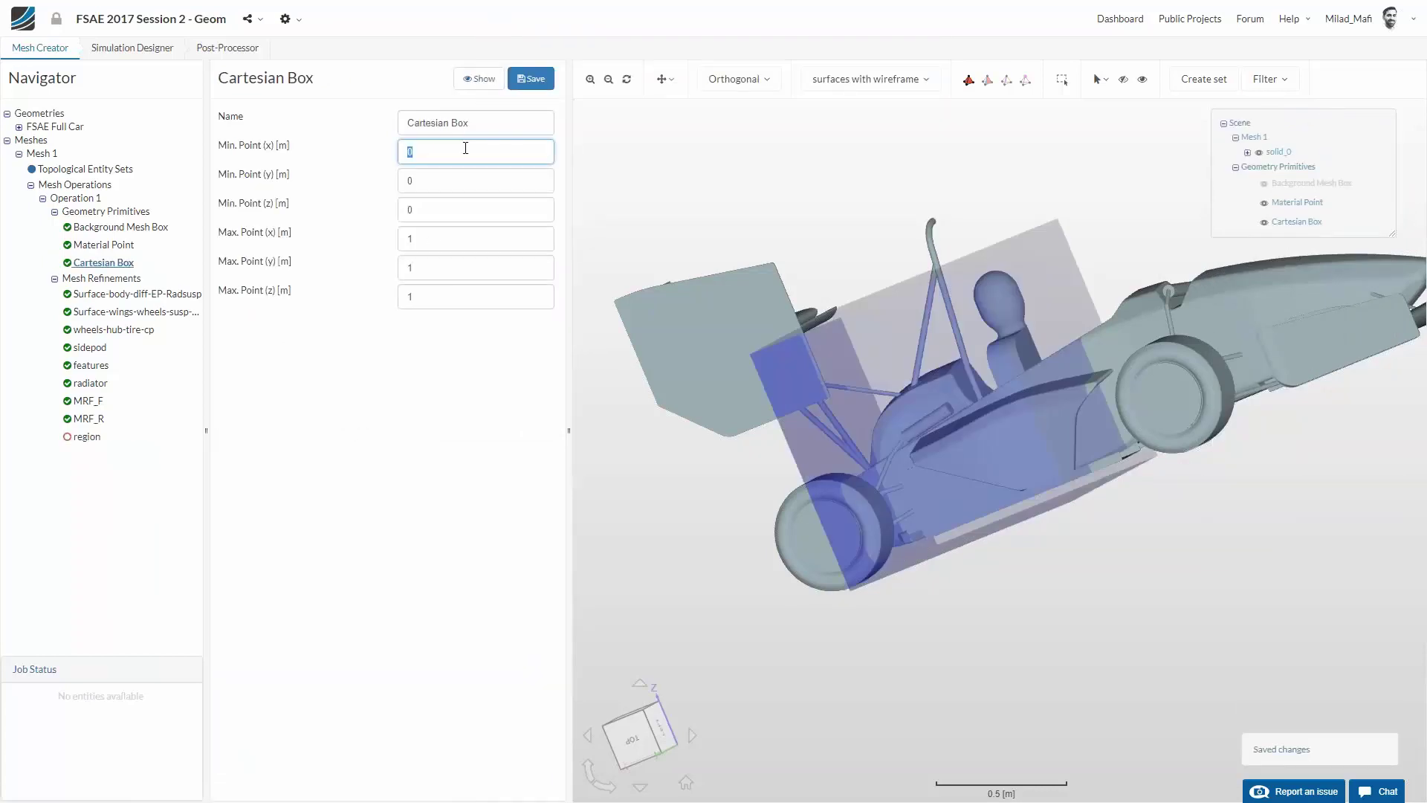
type("5")
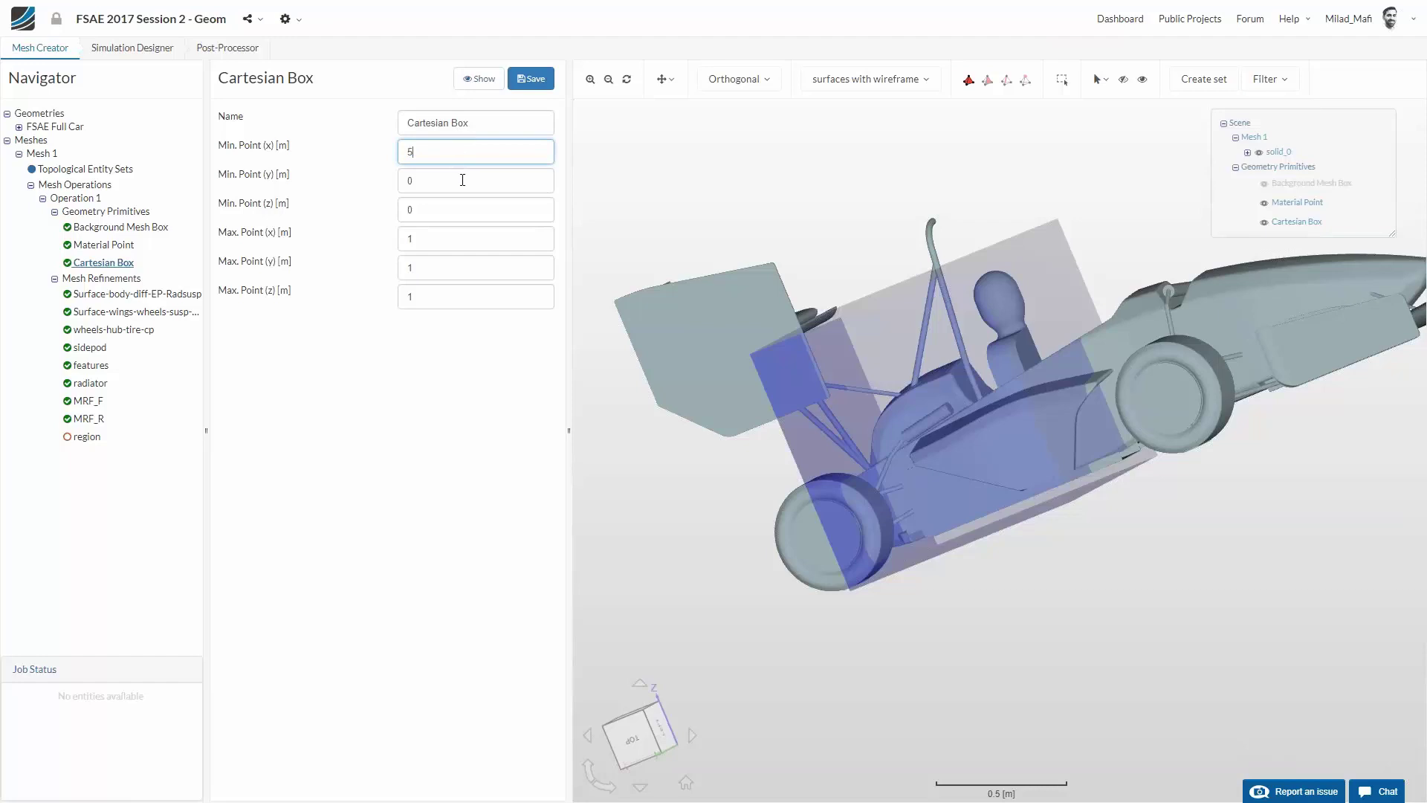
double_click(426, 245)
type("-2")
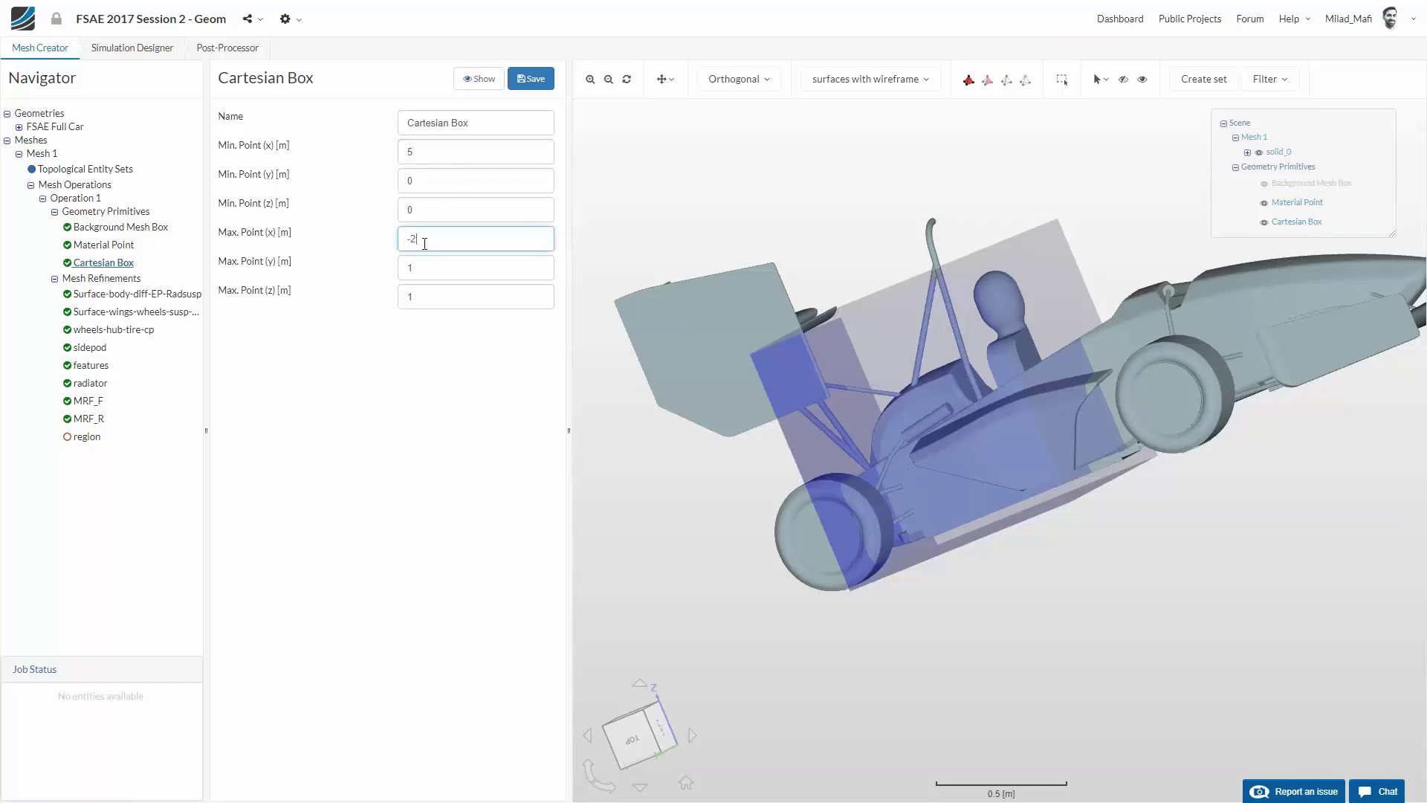
double_click(432, 298)
type("0.8")
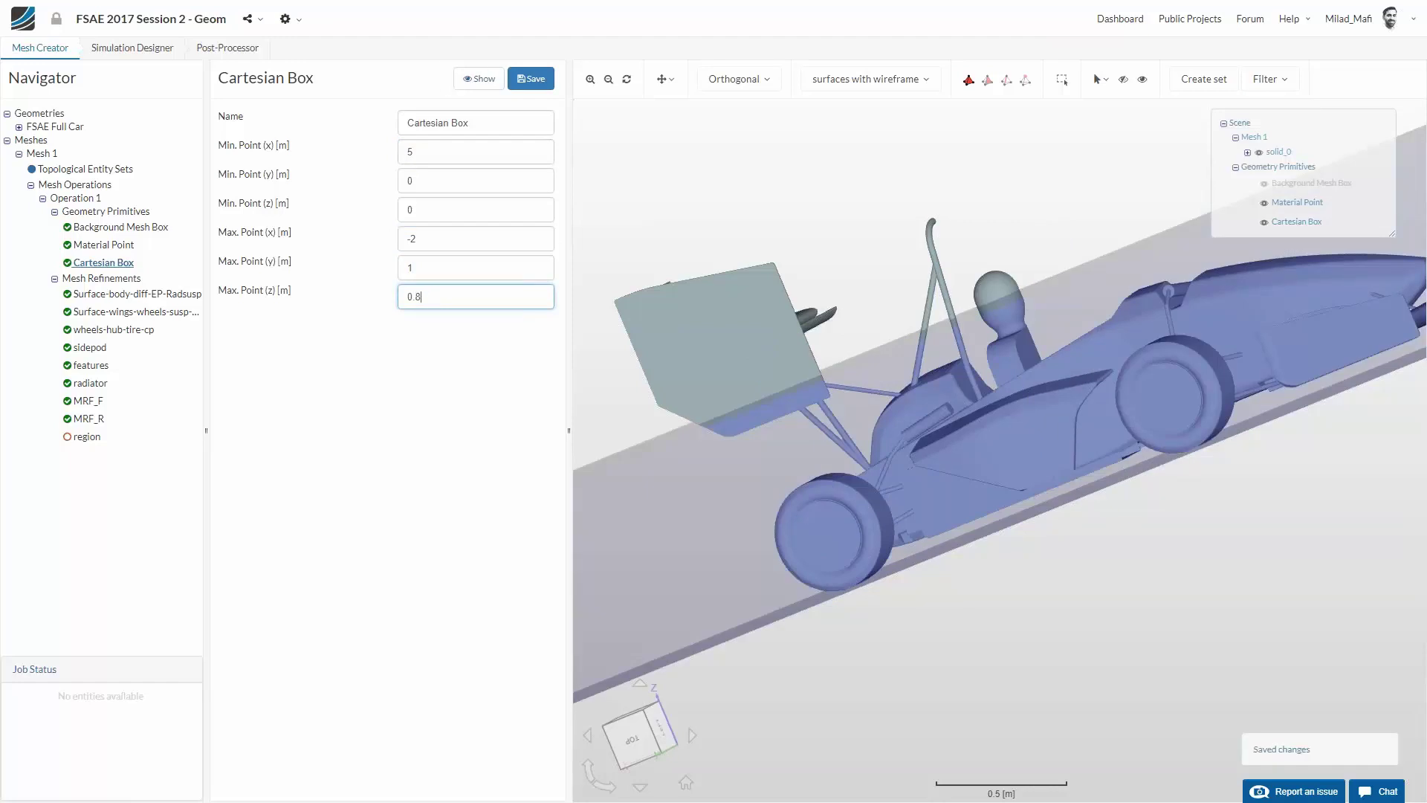
Add a second Cartesian box primitive from the region refinement
left_click(87, 436)
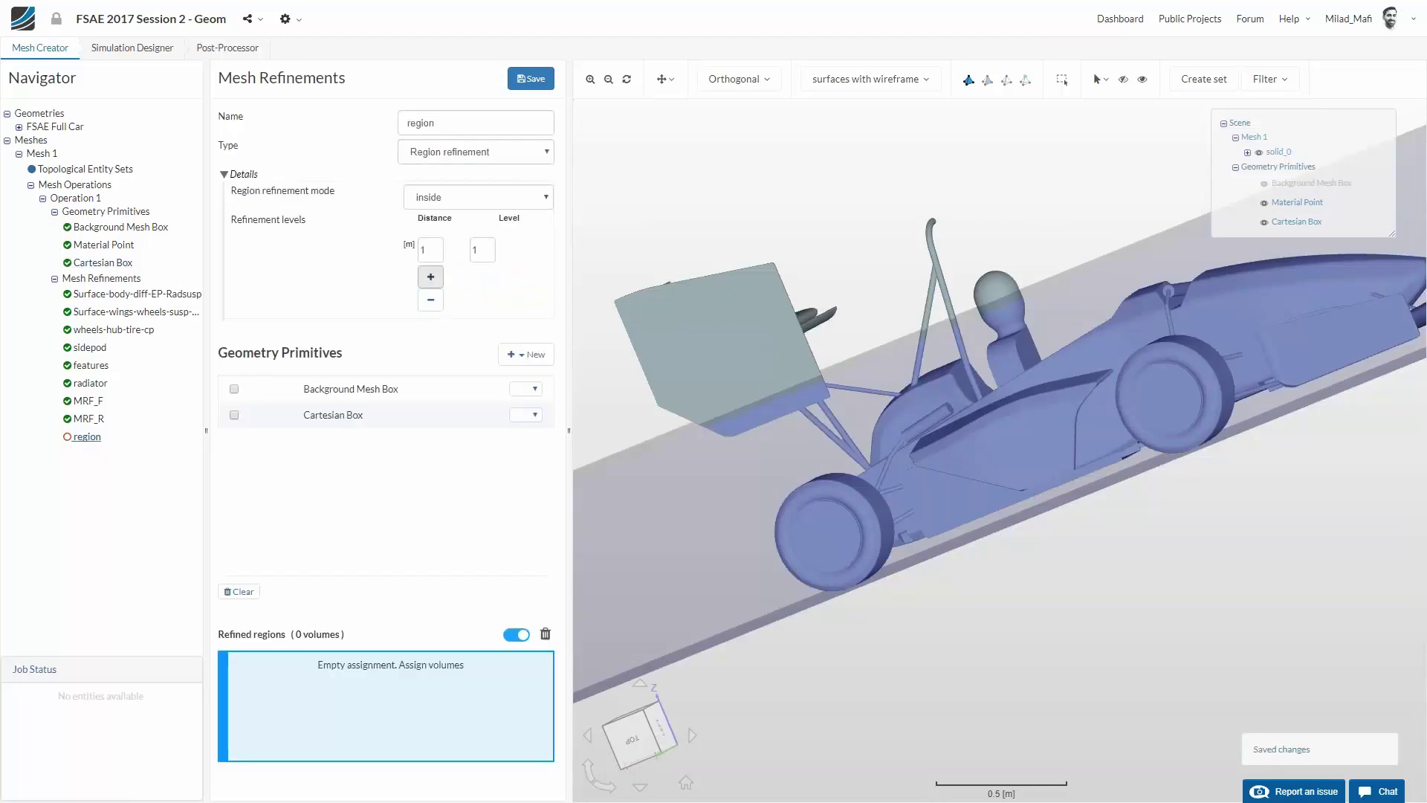
left_click(522, 354)
left_click(525, 355)
left_click(525, 355)
left_click(505, 380)
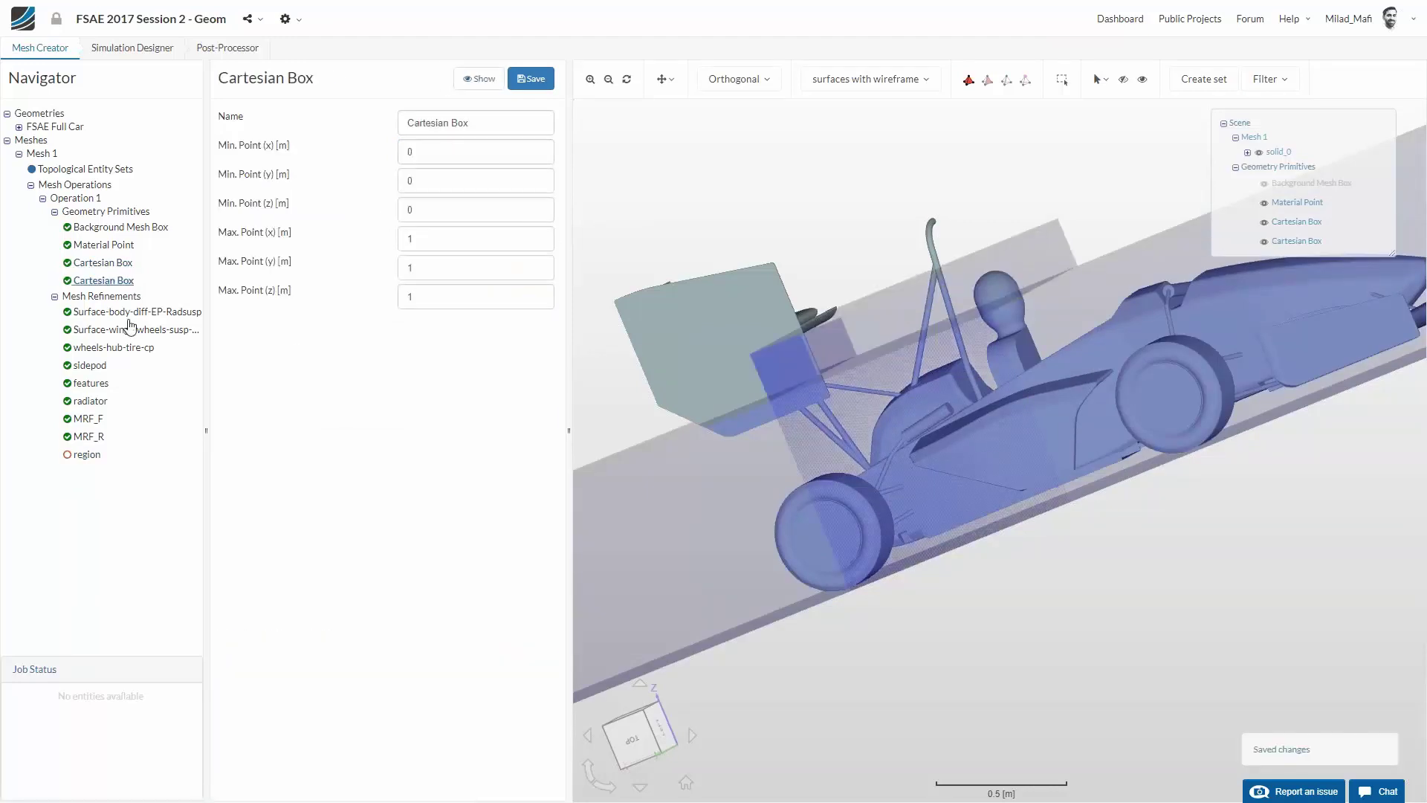
Set the second box's minimum x to -0.4 and z to 0.8, its maximum point to 5, 0.7, 1.6 m, and save
double_click(435, 157)
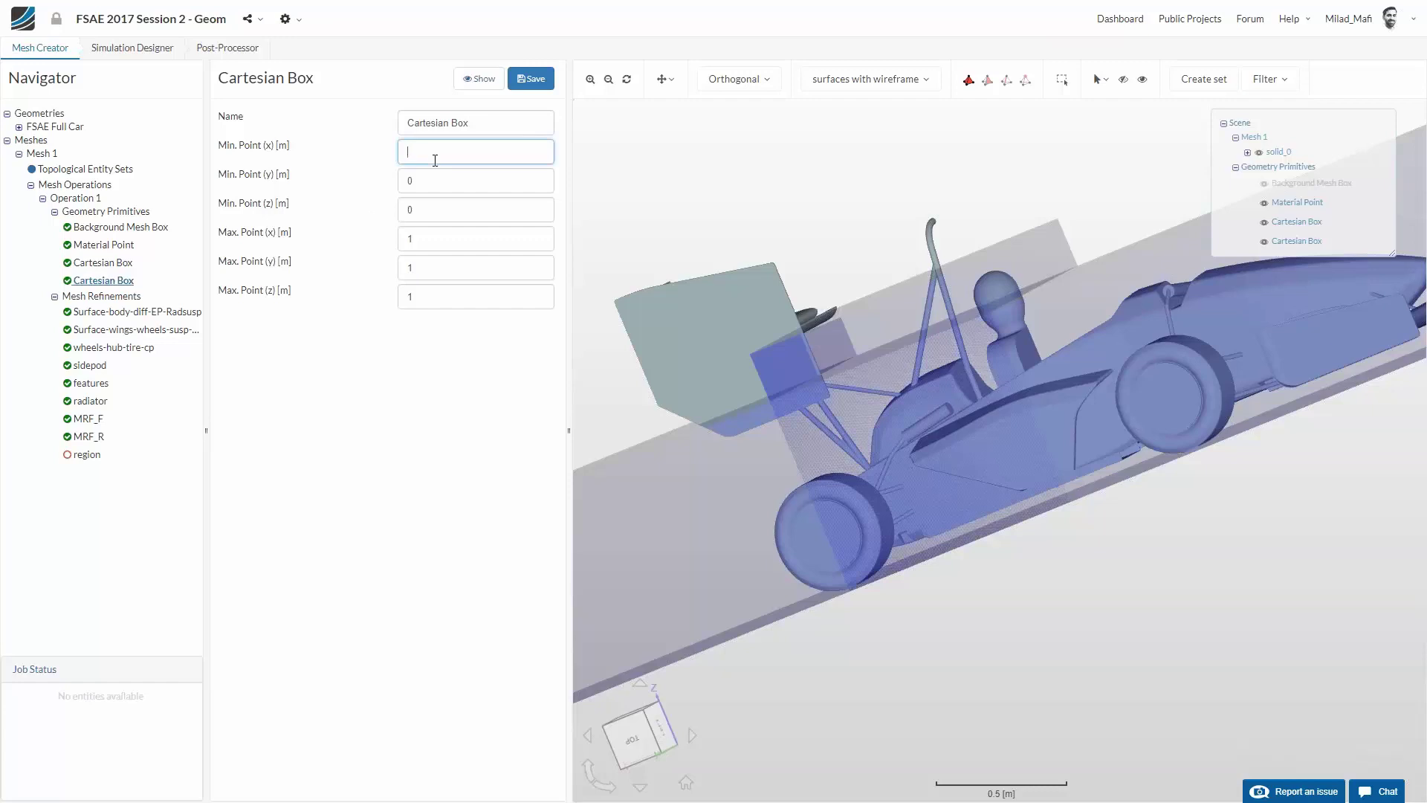
key("Tab")
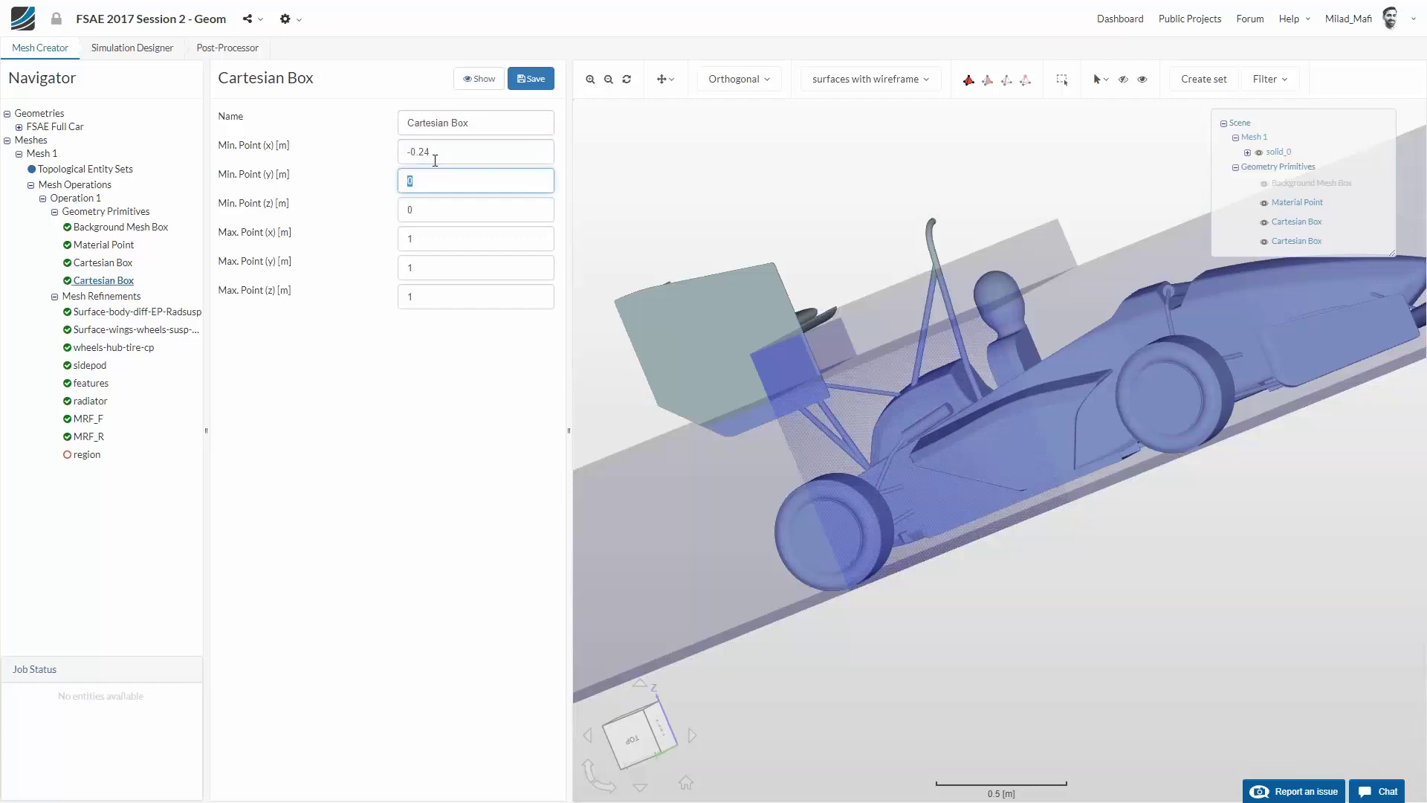
left_click(435, 160)
key("BackSpace")
key("Tab")
key("Tab")
type("0.8")
key("Tab")
type("5")
key("Tab")
type("0.7")
key("Tab")
type("1")
left_click(531, 78)
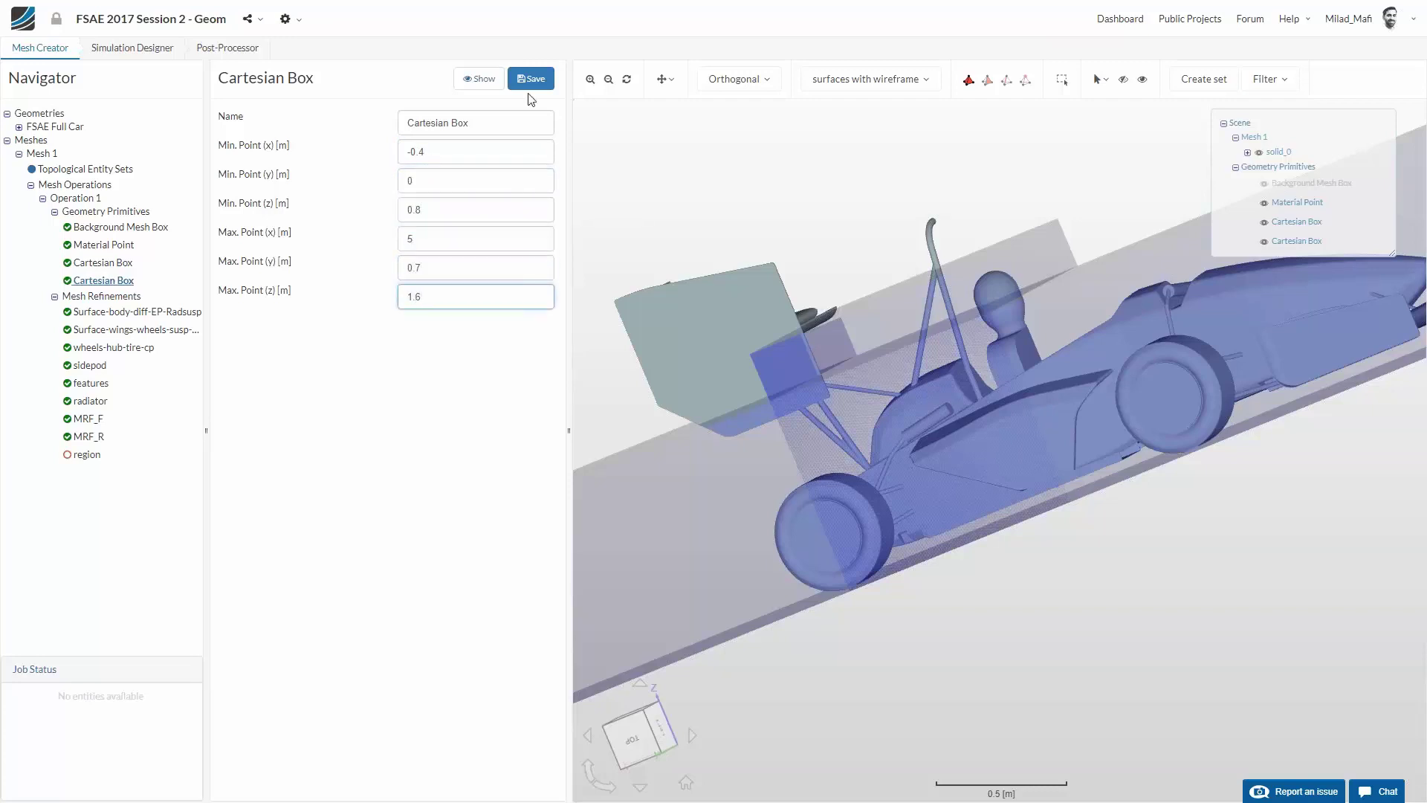
Assign both Cartesian boxes to the region refinement, set its refinement level to 3 and save
scroll(1169, 444, "down", 5)
left_click_drag(1130, 501, 778, 439)
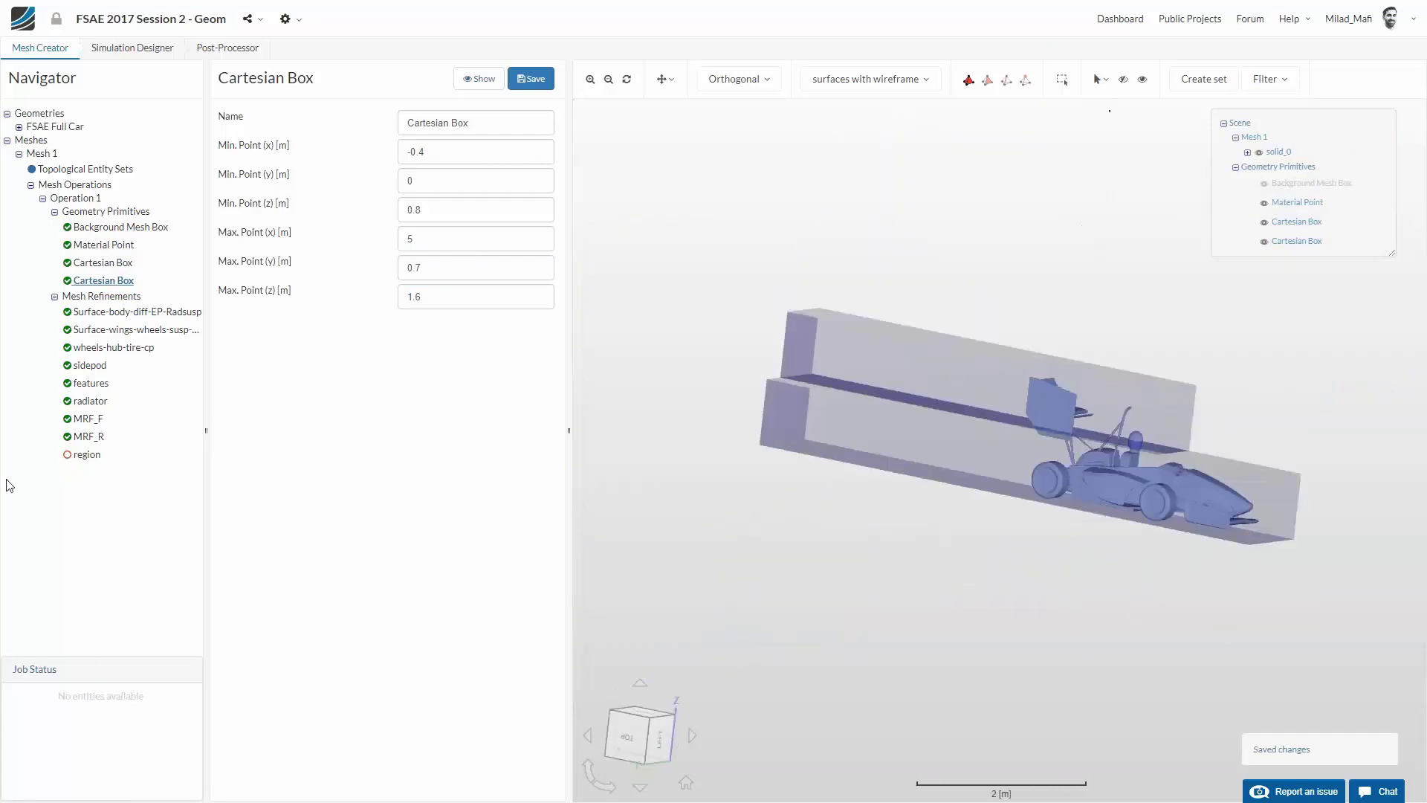
left_click(85, 454)
left_click(285, 421)
left_click(275, 441)
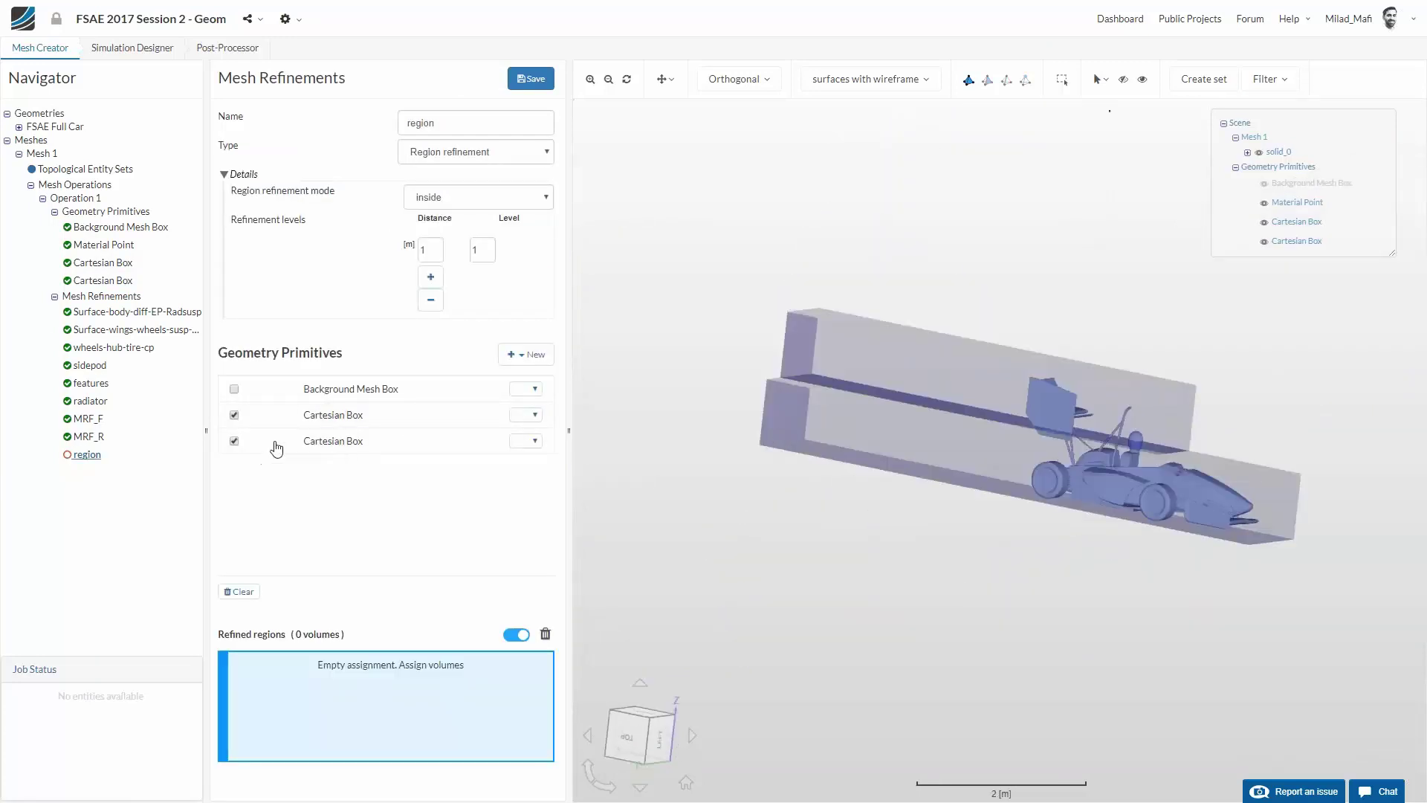
left_click(487, 252)
key("BackSpace")
left_click(531, 78)
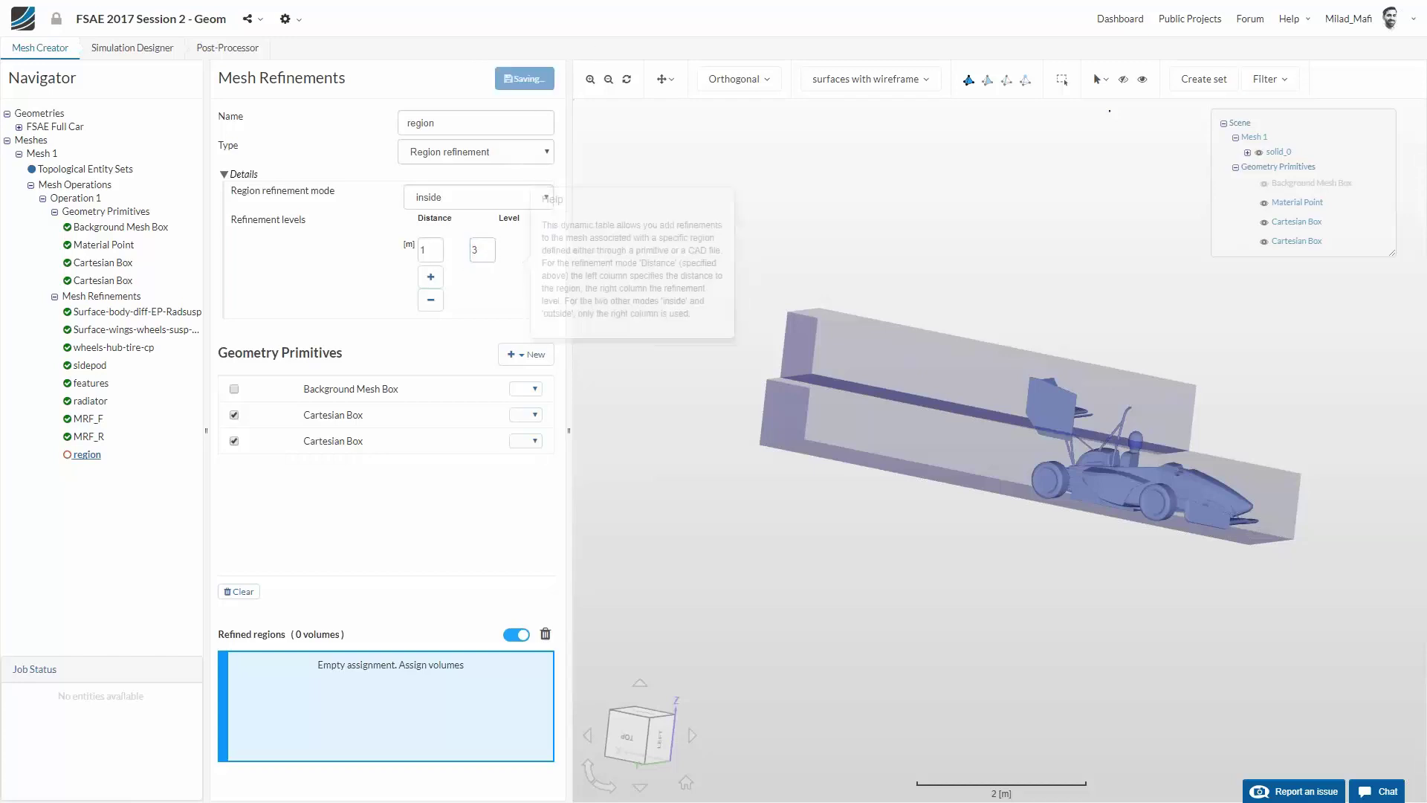
Add a tenth mesh refinement and set its type to Inflate boundary layer
left_click(105, 297)
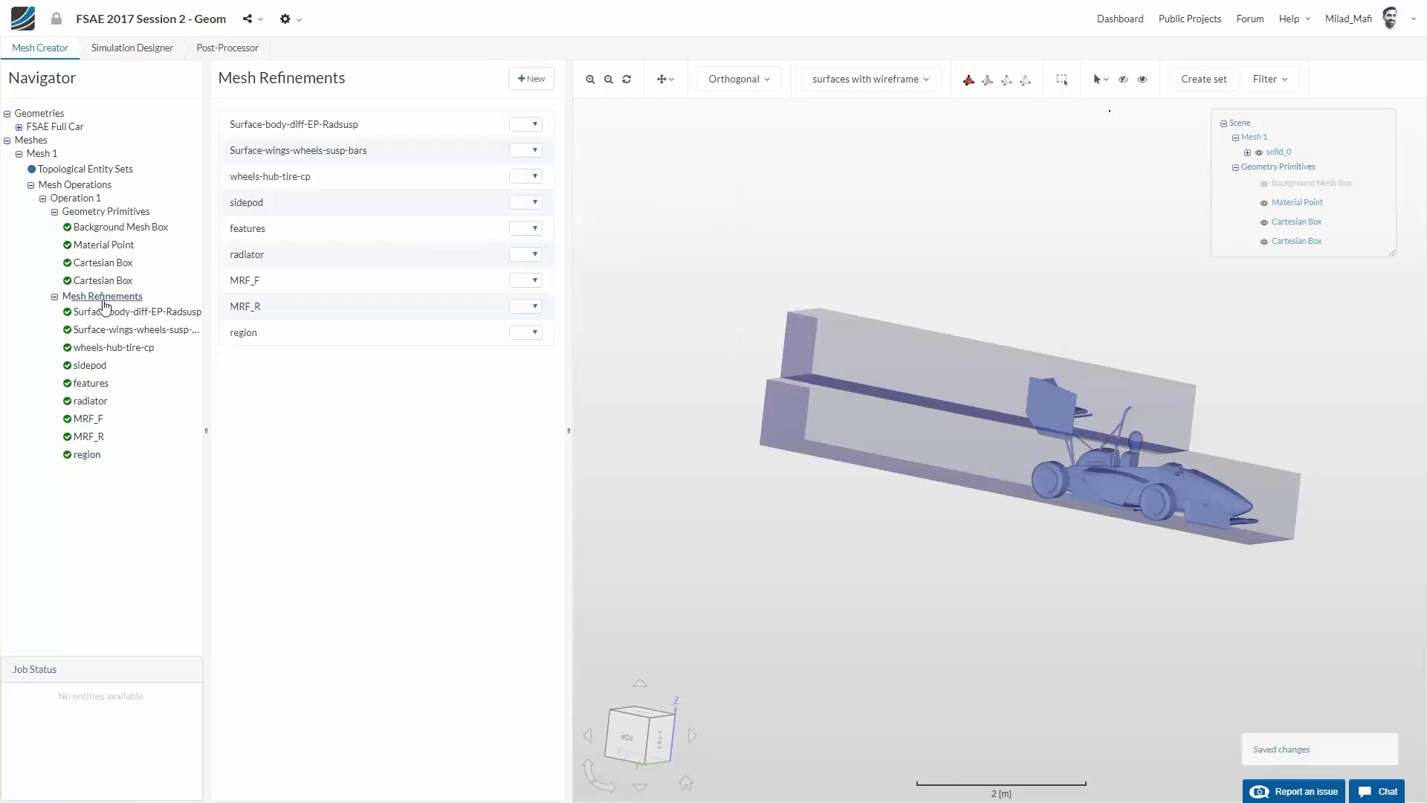
left_click(530, 79)
left_click(521, 152)
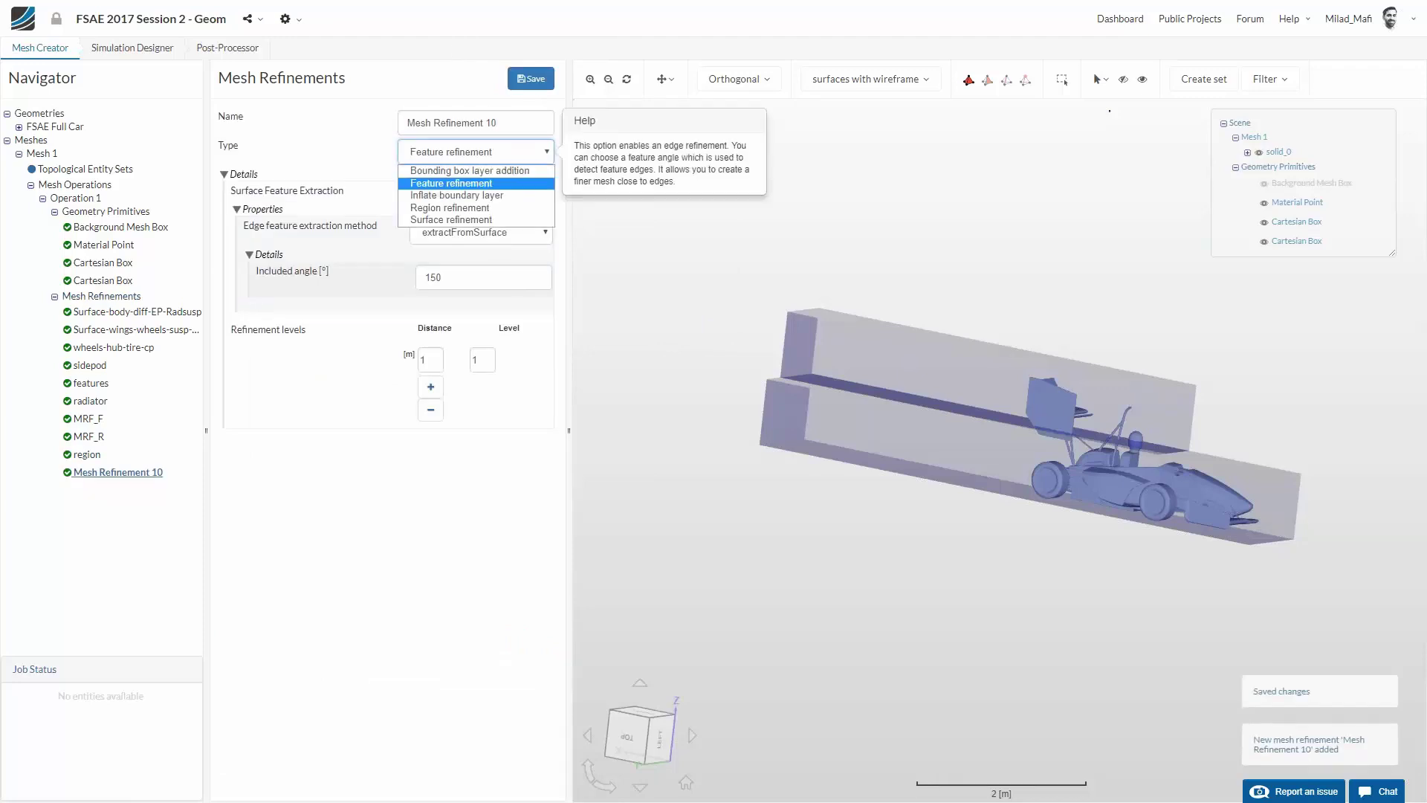
left_click(475, 197)
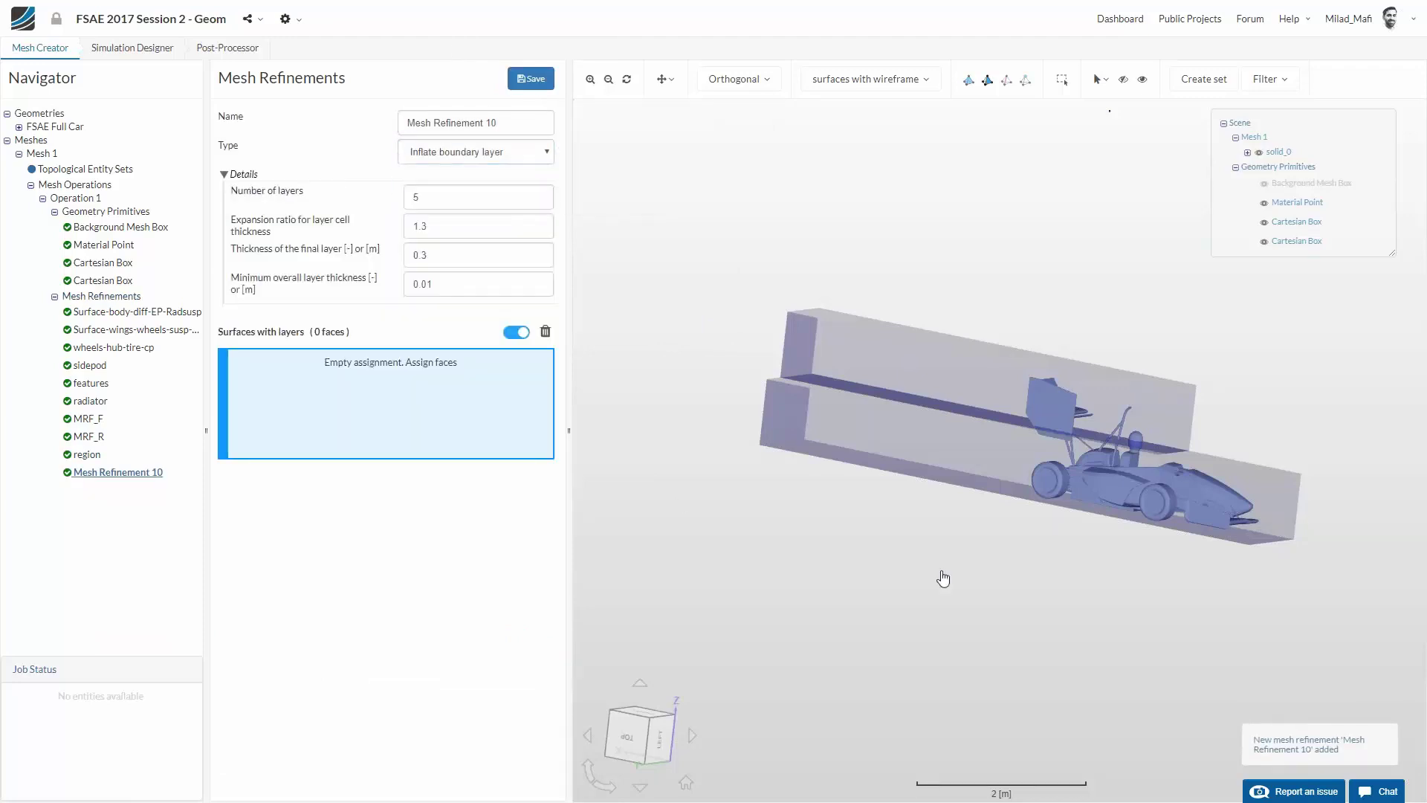
Hide the material point and both Cartesian boxes so that only the car is shown
left_click_drag(940, 577, 1194, 242)
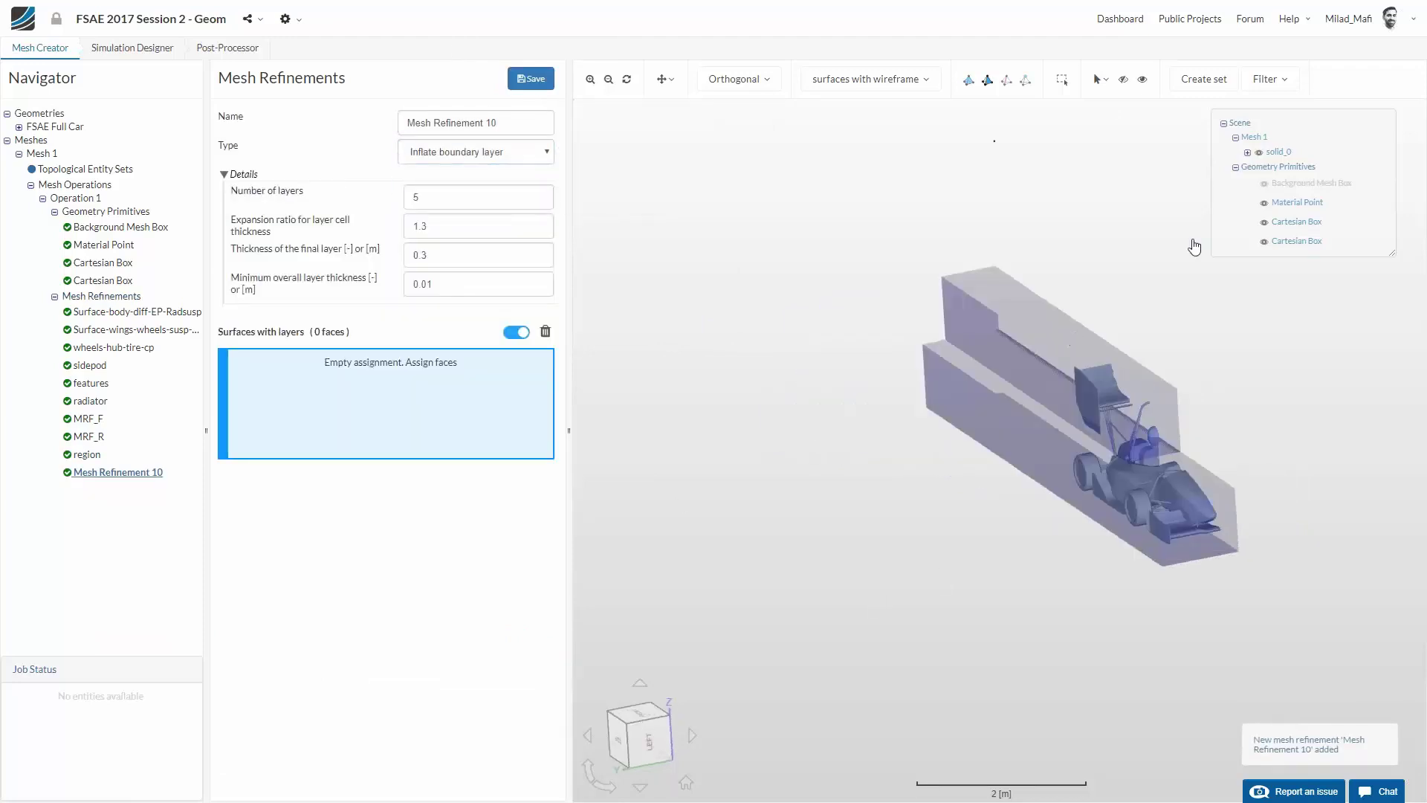
left_click(1263, 221)
left_click(1264, 202)
left_click(1263, 241)
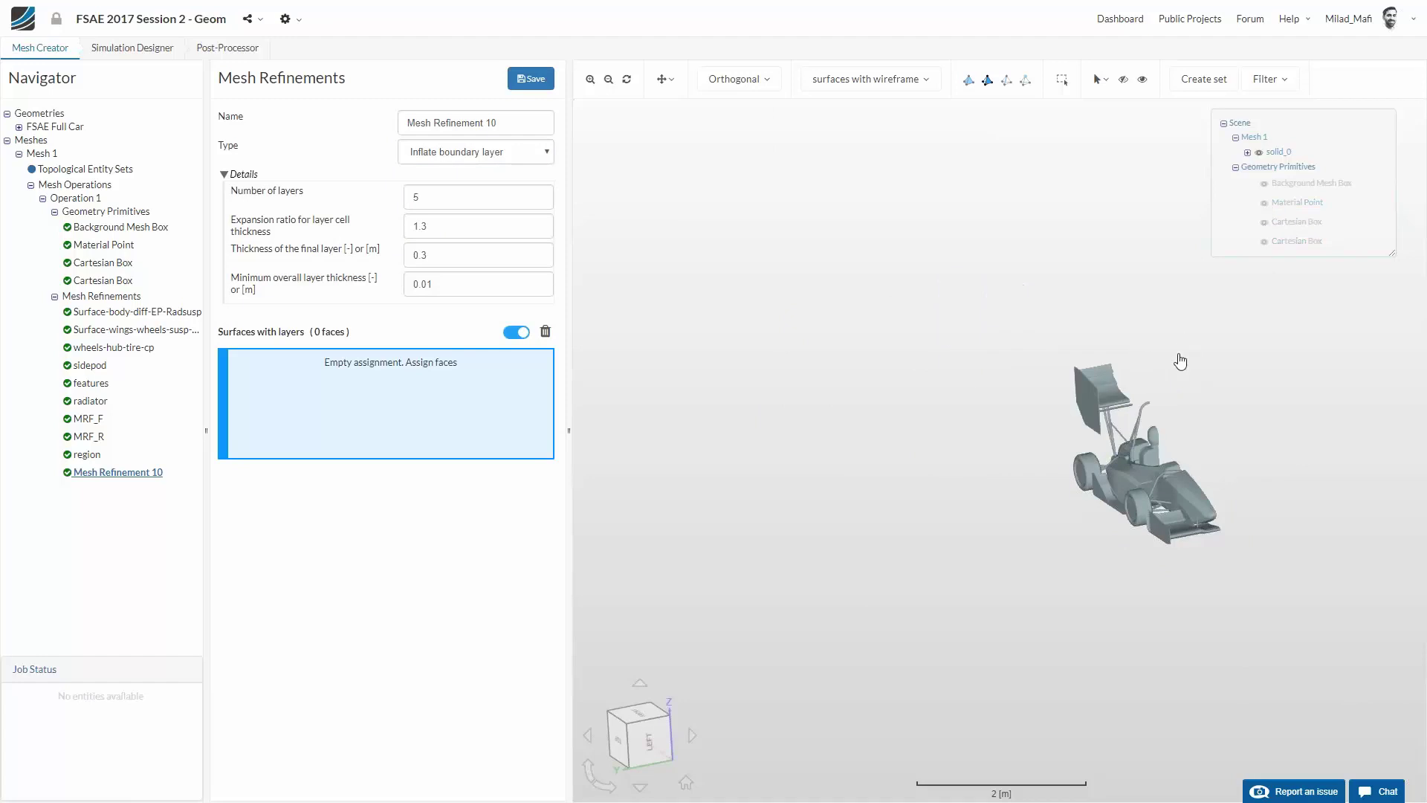
Assign all faces of the car to the boundary layer refinement with a box selection and review the assigned faces
scroll(1180, 362, "up", 3)
scroll(1167, 478, "up", 3)
left_click_drag(868, 434, 948, 431)
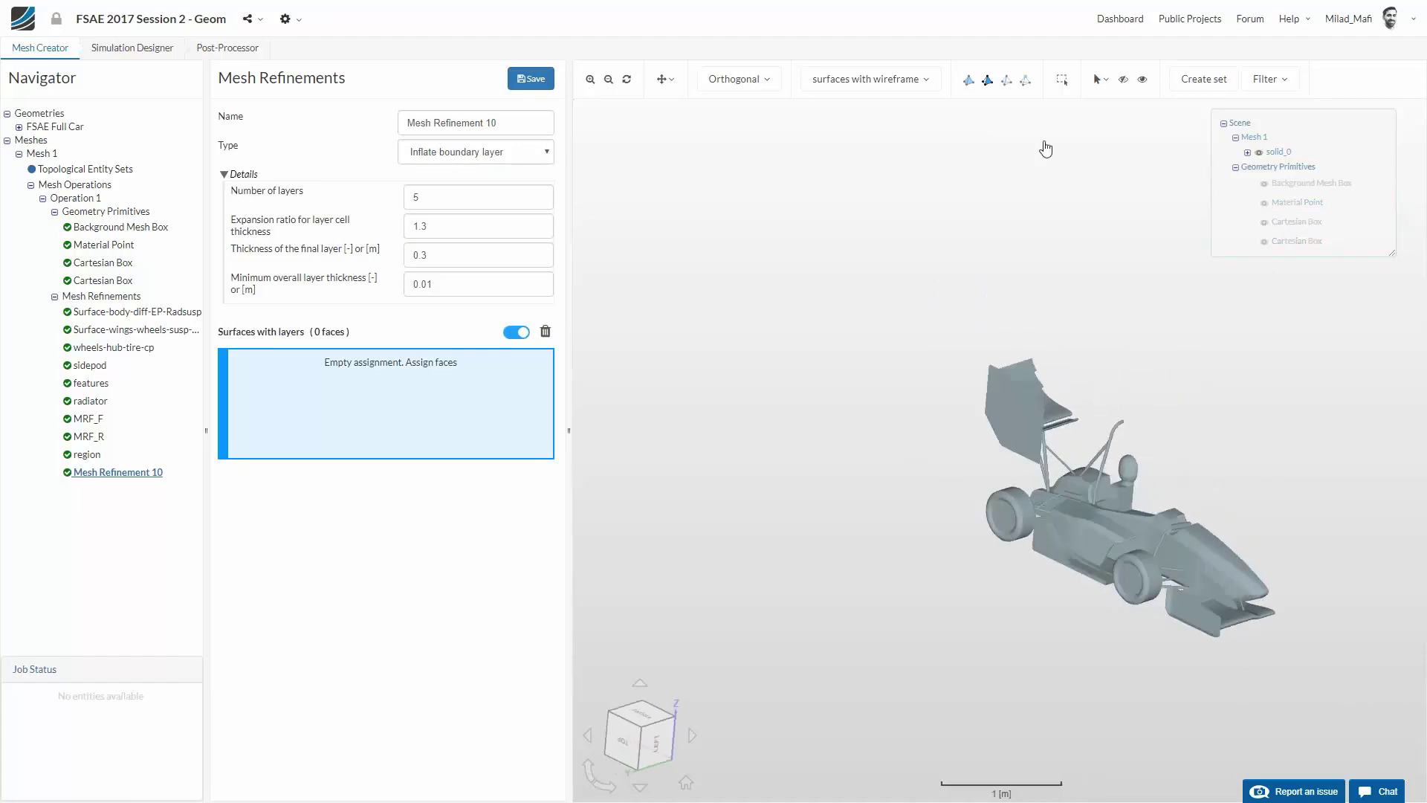
left_click(1063, 84)
left_click_drag(871, 220, 1323, 689)
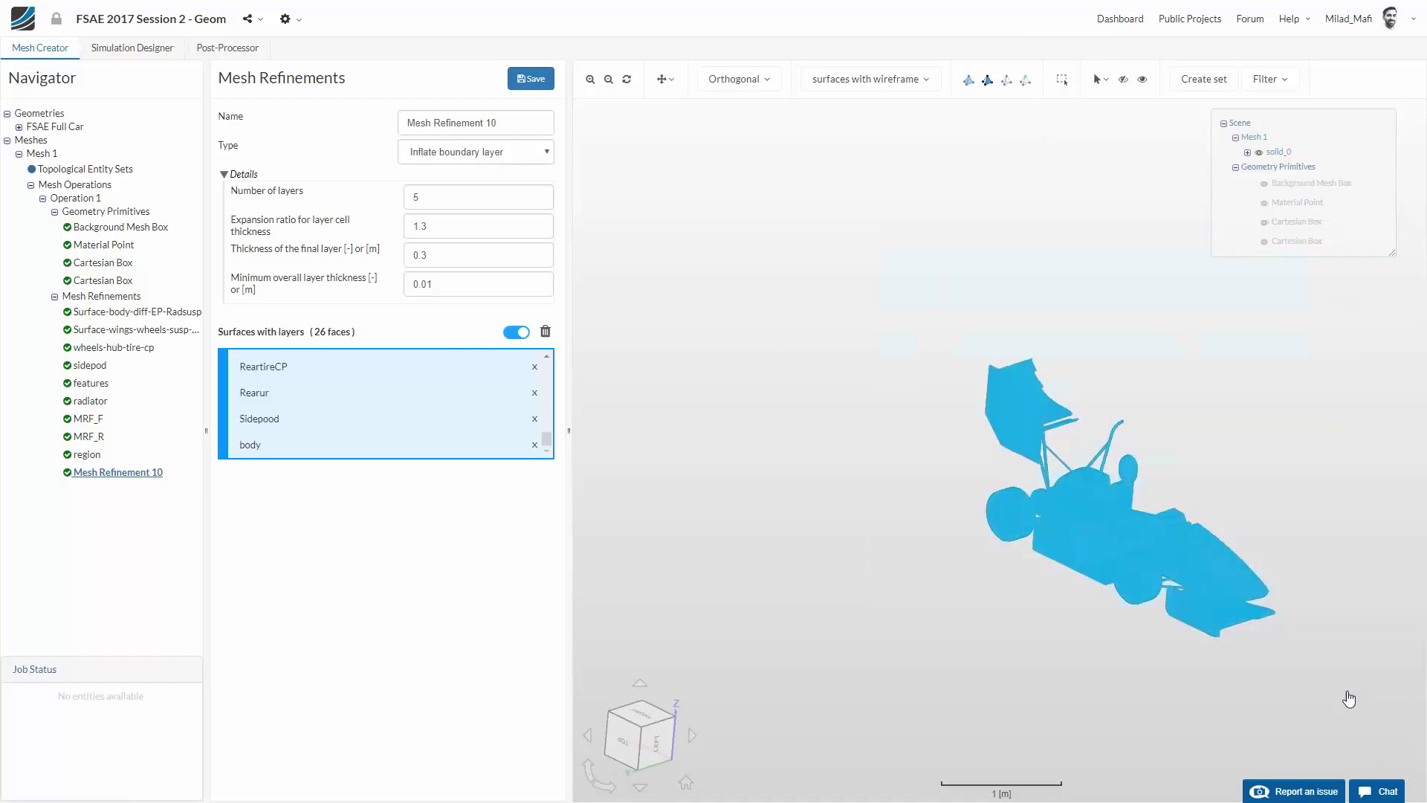
scroll(397, 389, "up", 4)
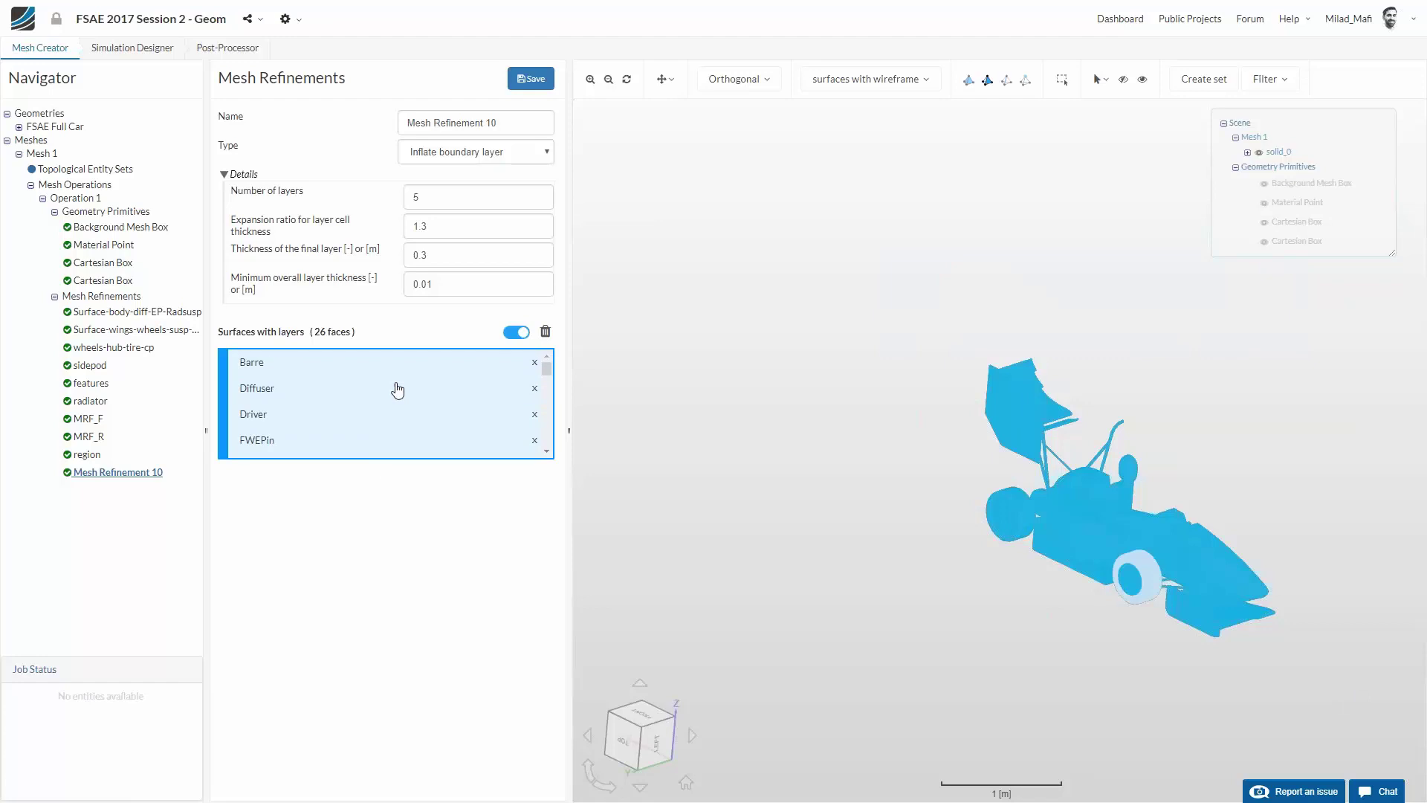
scroll(398, 428, "down", 1)
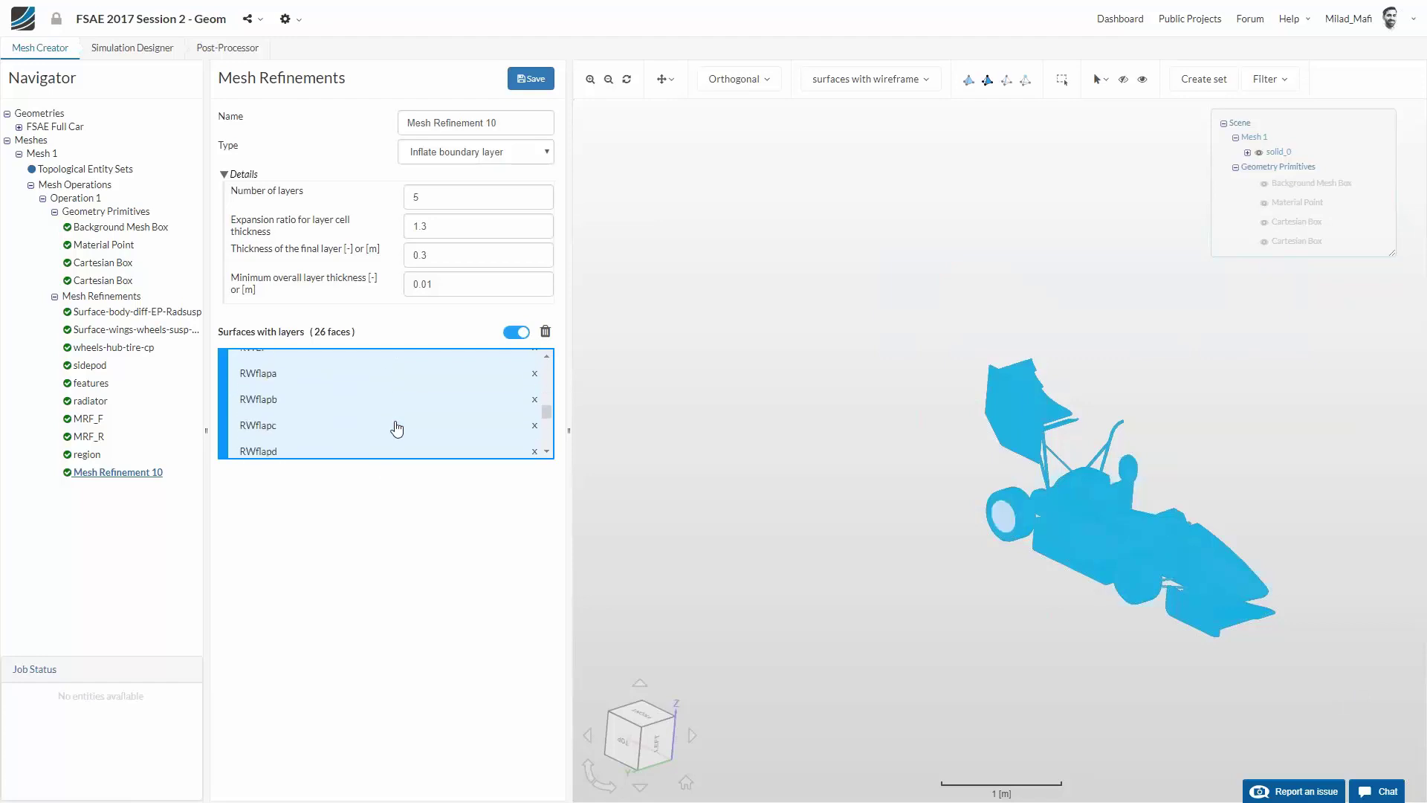
Remove the MRF_R, Radiator, MRF_F and Rearsusp faces from the boundary layer refinement's assigned surfaces
scroll(399, 427, "up", 1)
scroll(534, 403, "up", 1)
scroll(534, 409, "up", 1)
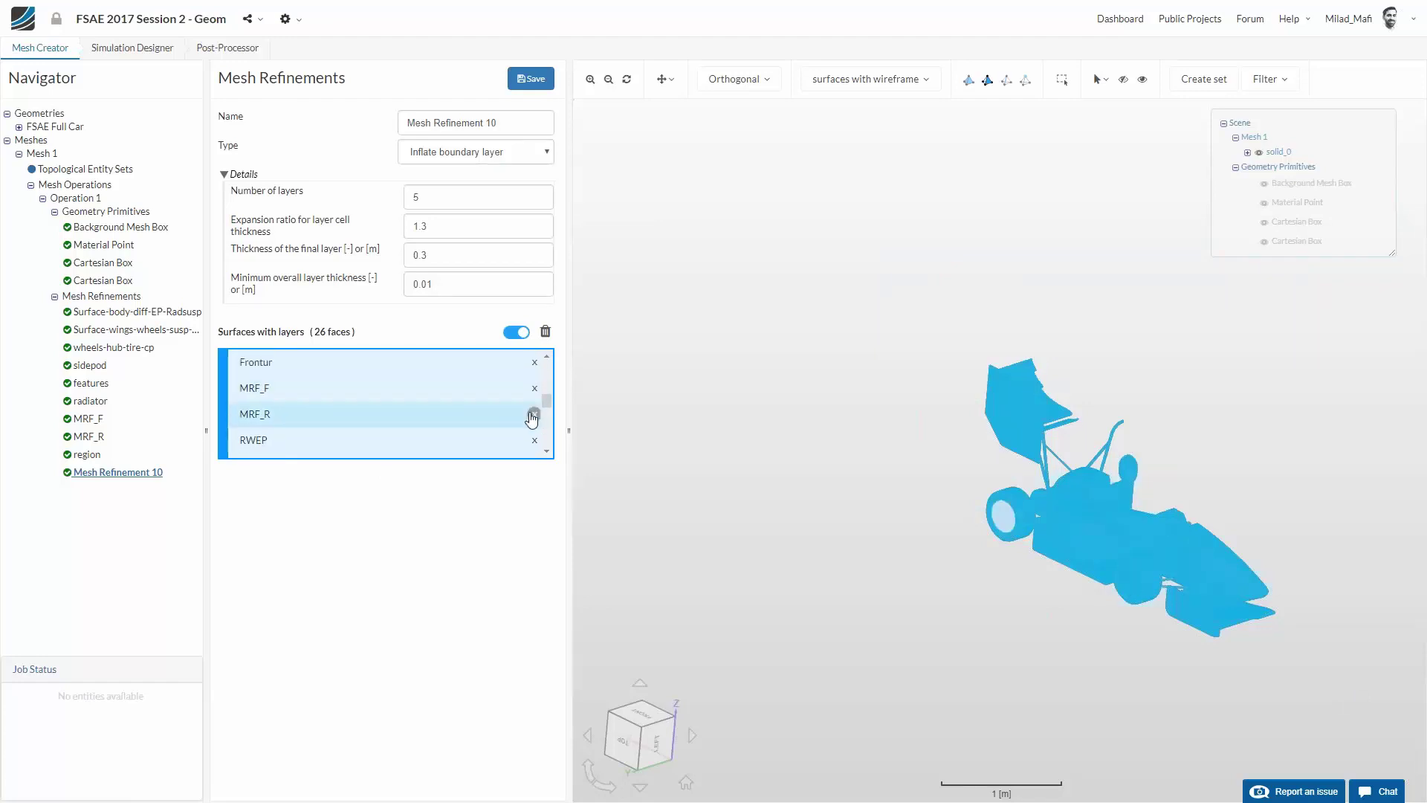
left_click(533, 414)
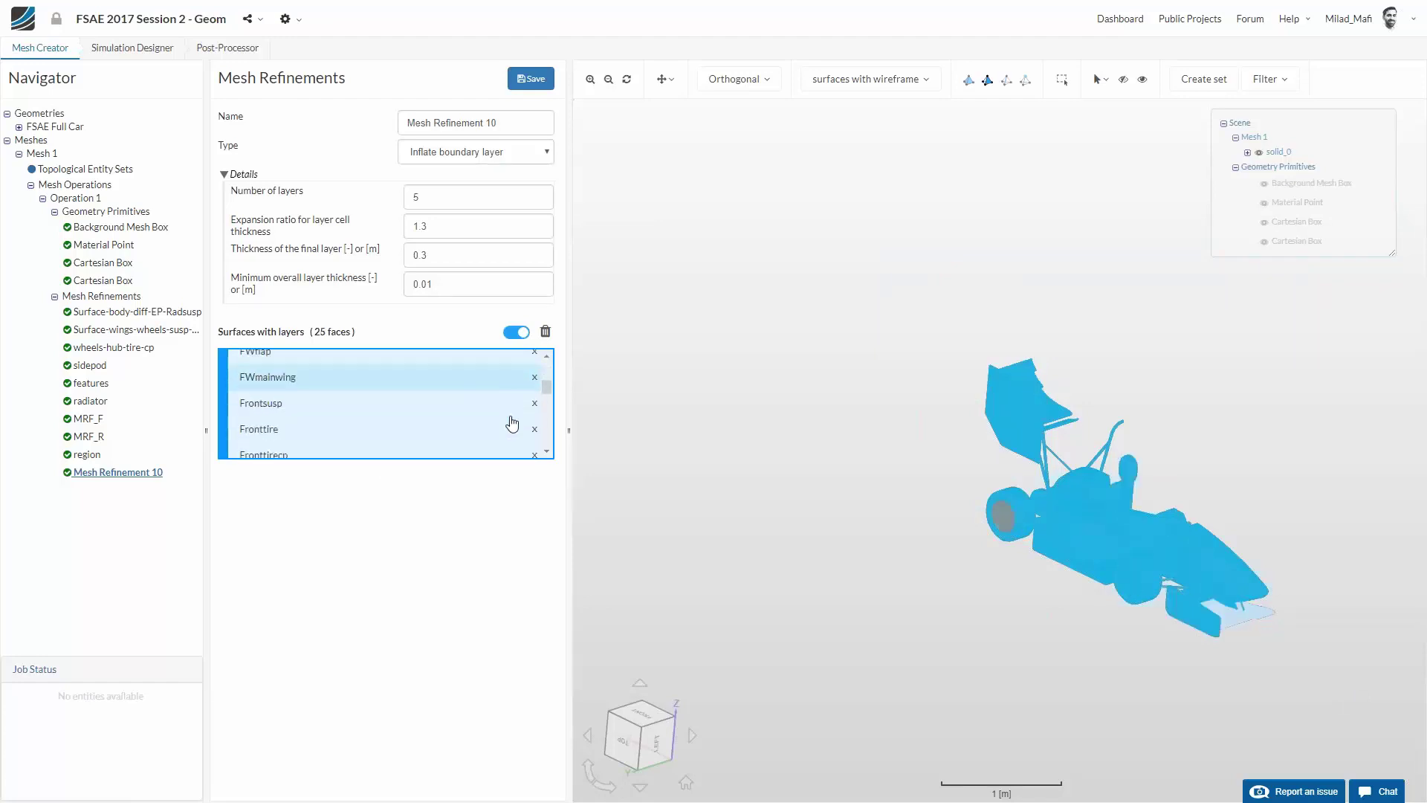
scroll(512, 423, "down", 3)
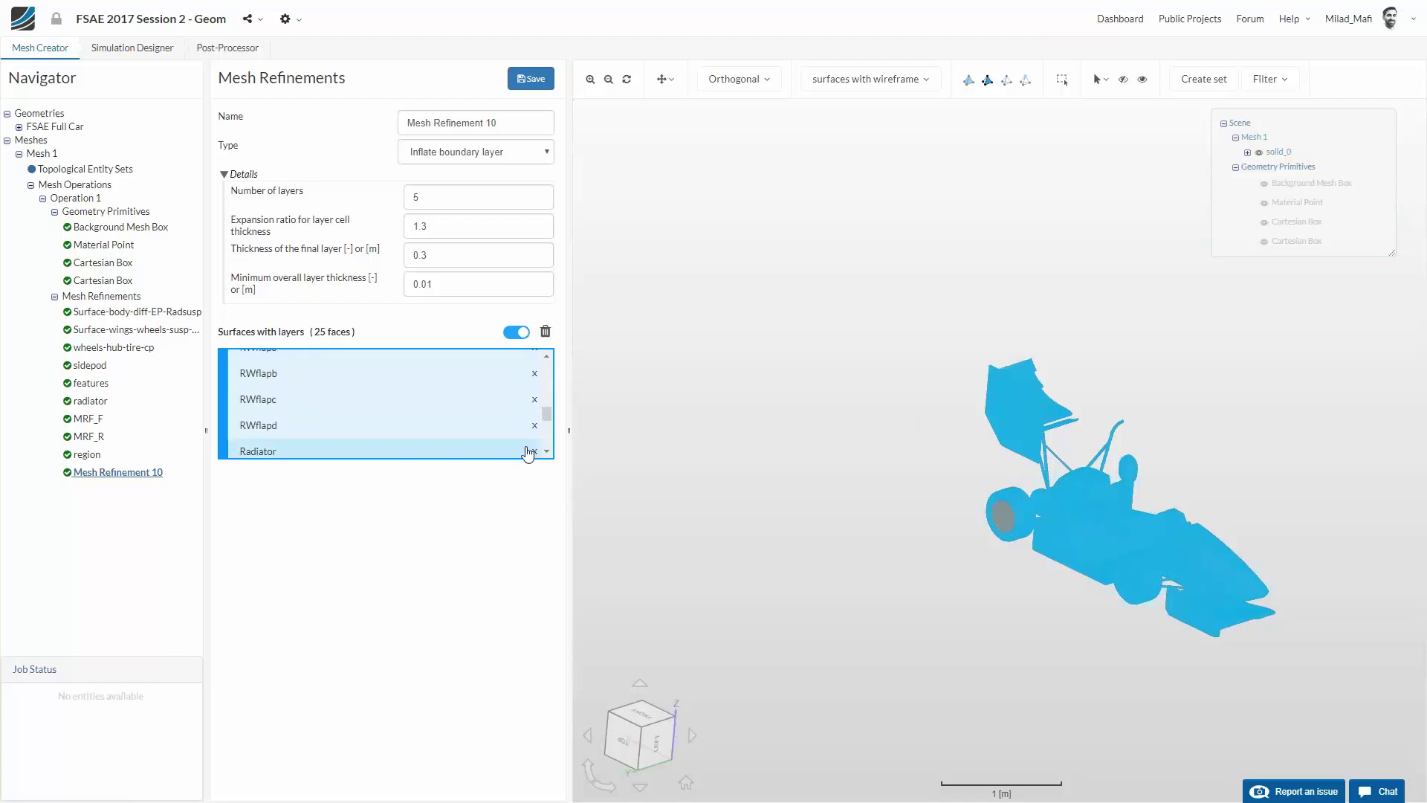
scroll(525, 431, "down", 2)
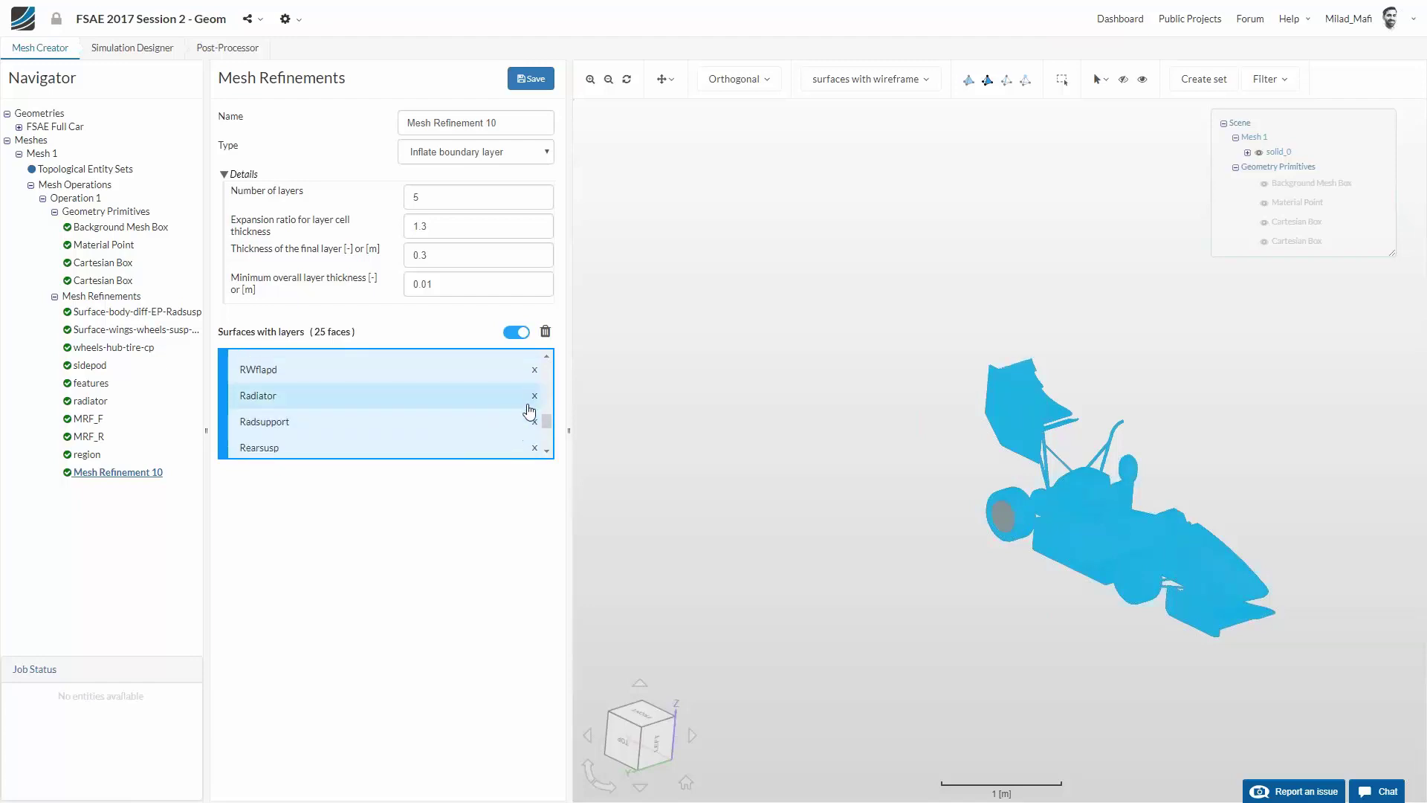
left_click(536, 400)
scroll(510, 418, "up", 2)
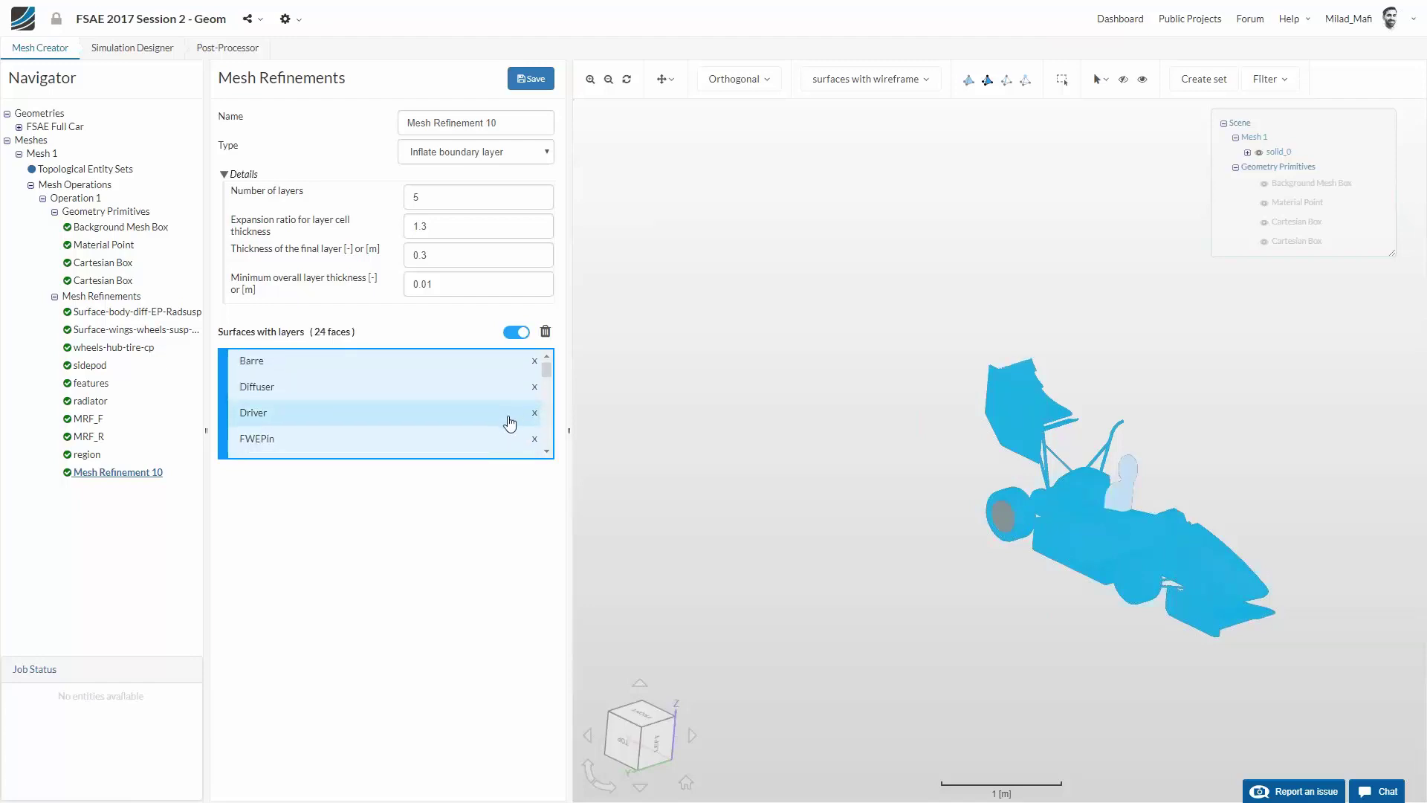
left_click(534, 369)
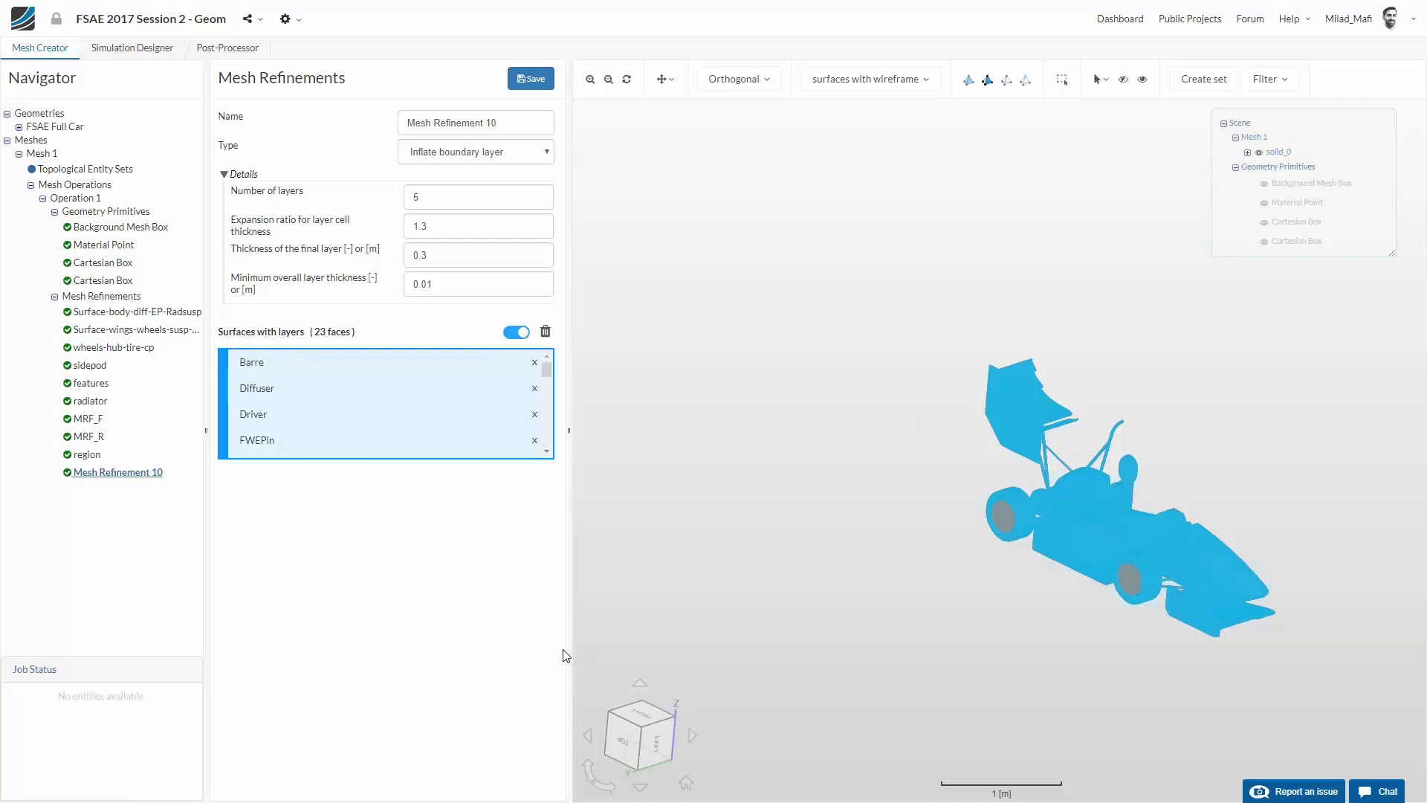
scroll(412, 438, "down", 10)
scroll(415, 424, "up", 2)
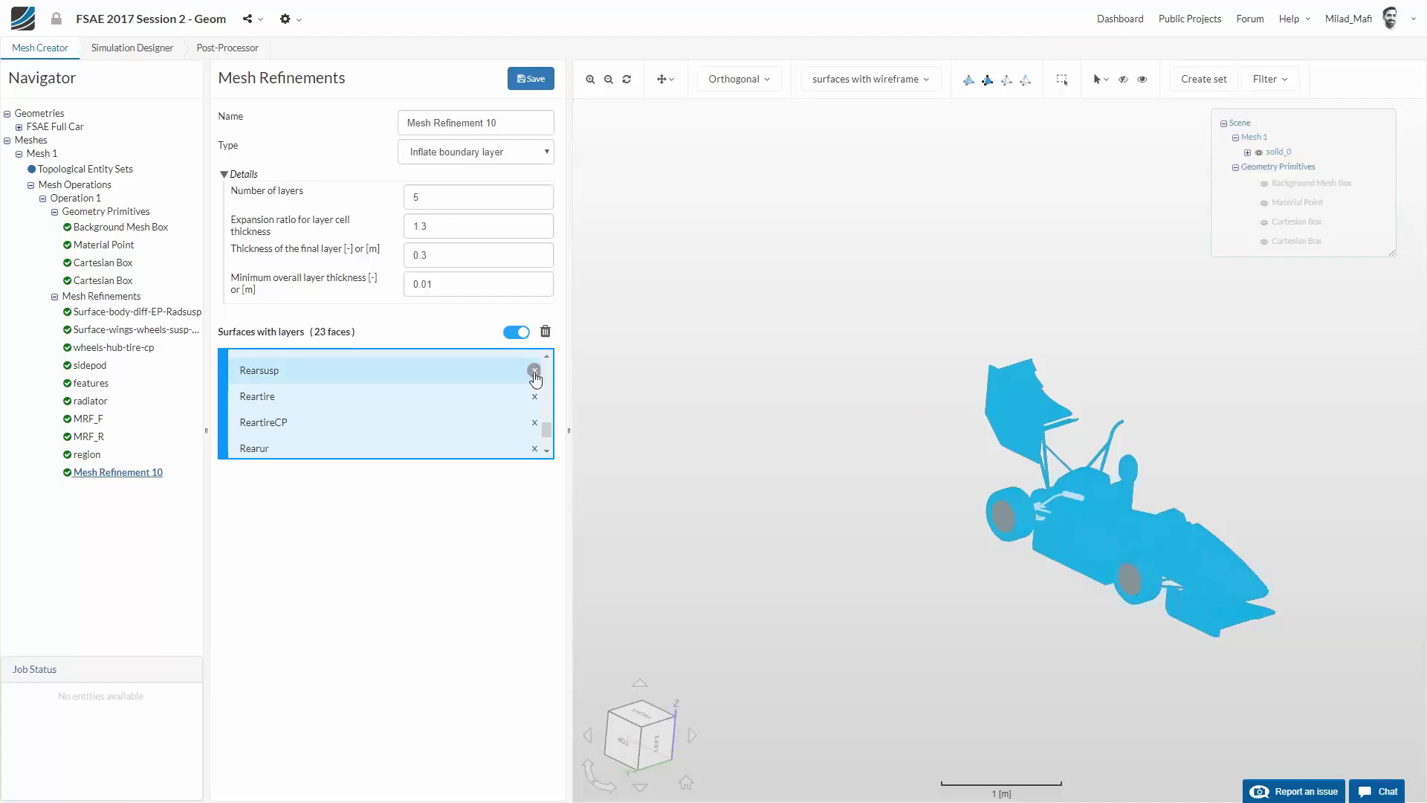
left_click(534, 371)
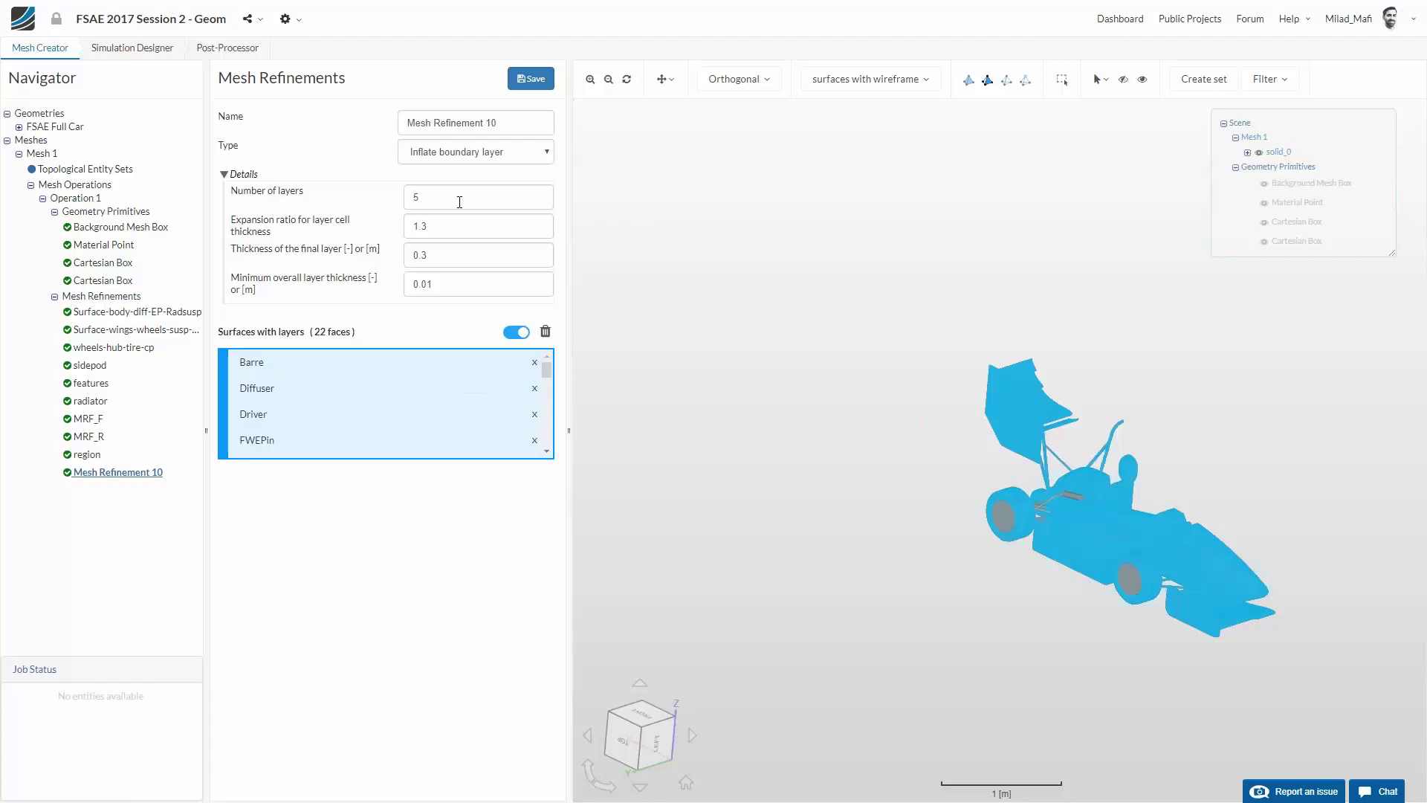
Set the boundary layer to 3 layers, expansion ratio 1.05, final layer thickness 0.45 and minimum overall thickness 0.001
left_click(434, 197)
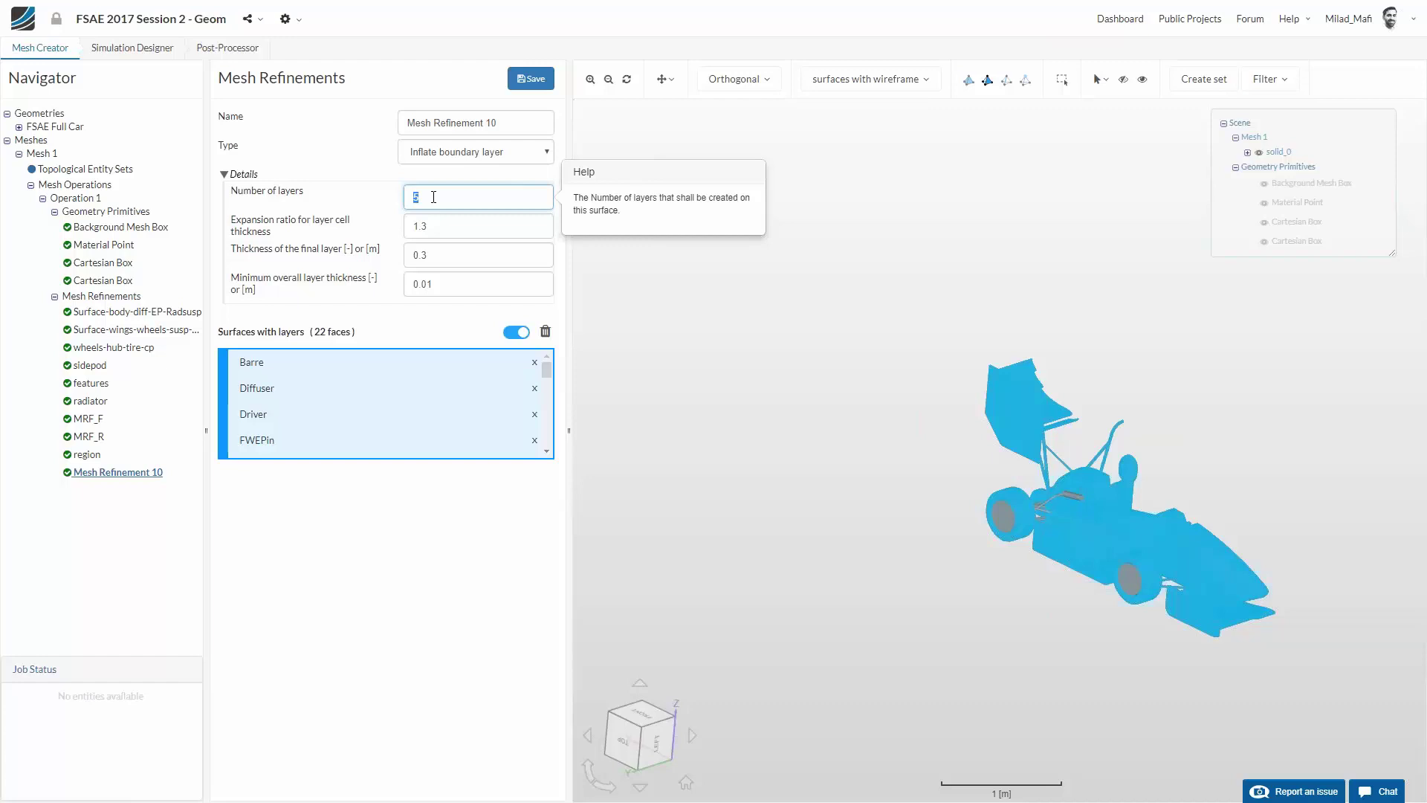
type("3")
key("Tab")
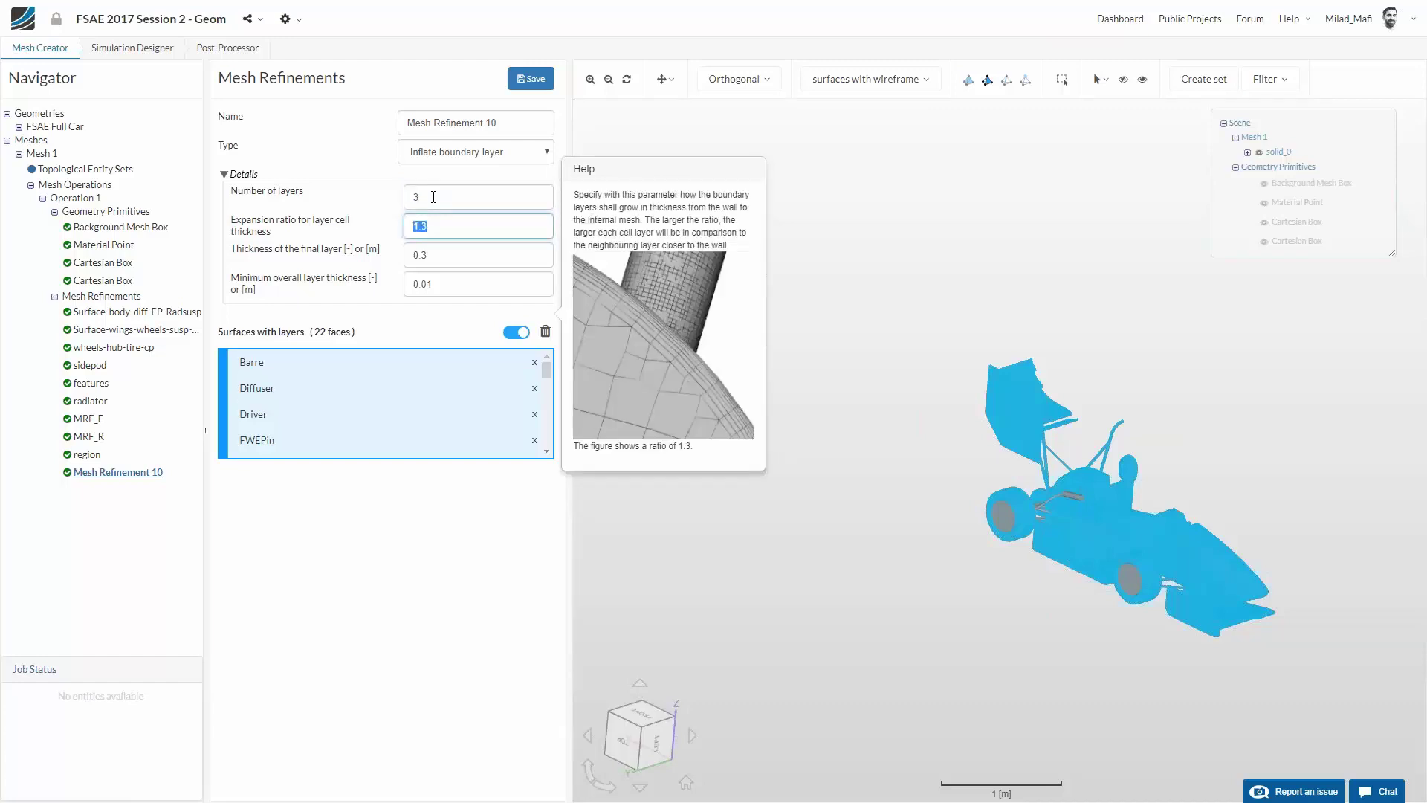
type("1.05")
key("Tab")
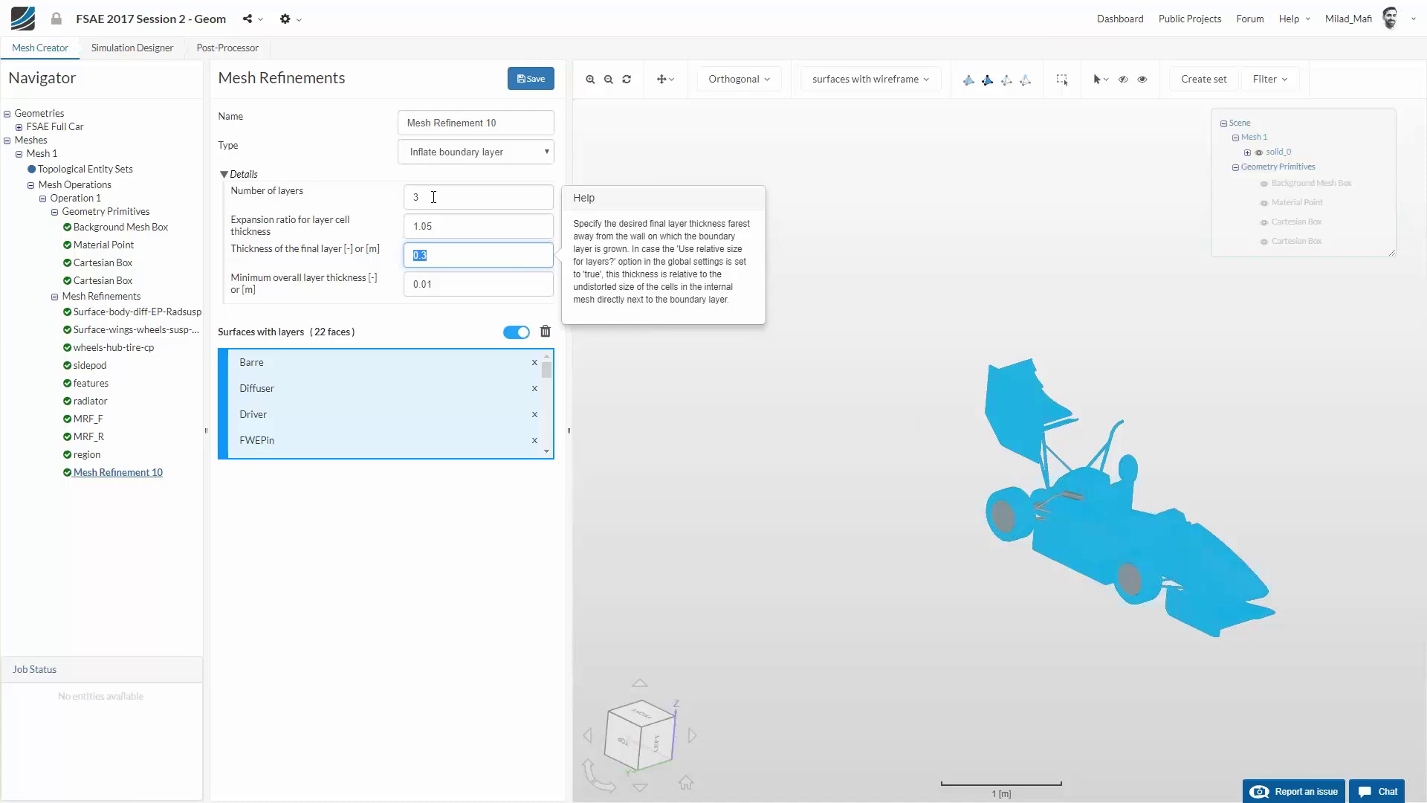
type("0.45")
key("Tab")
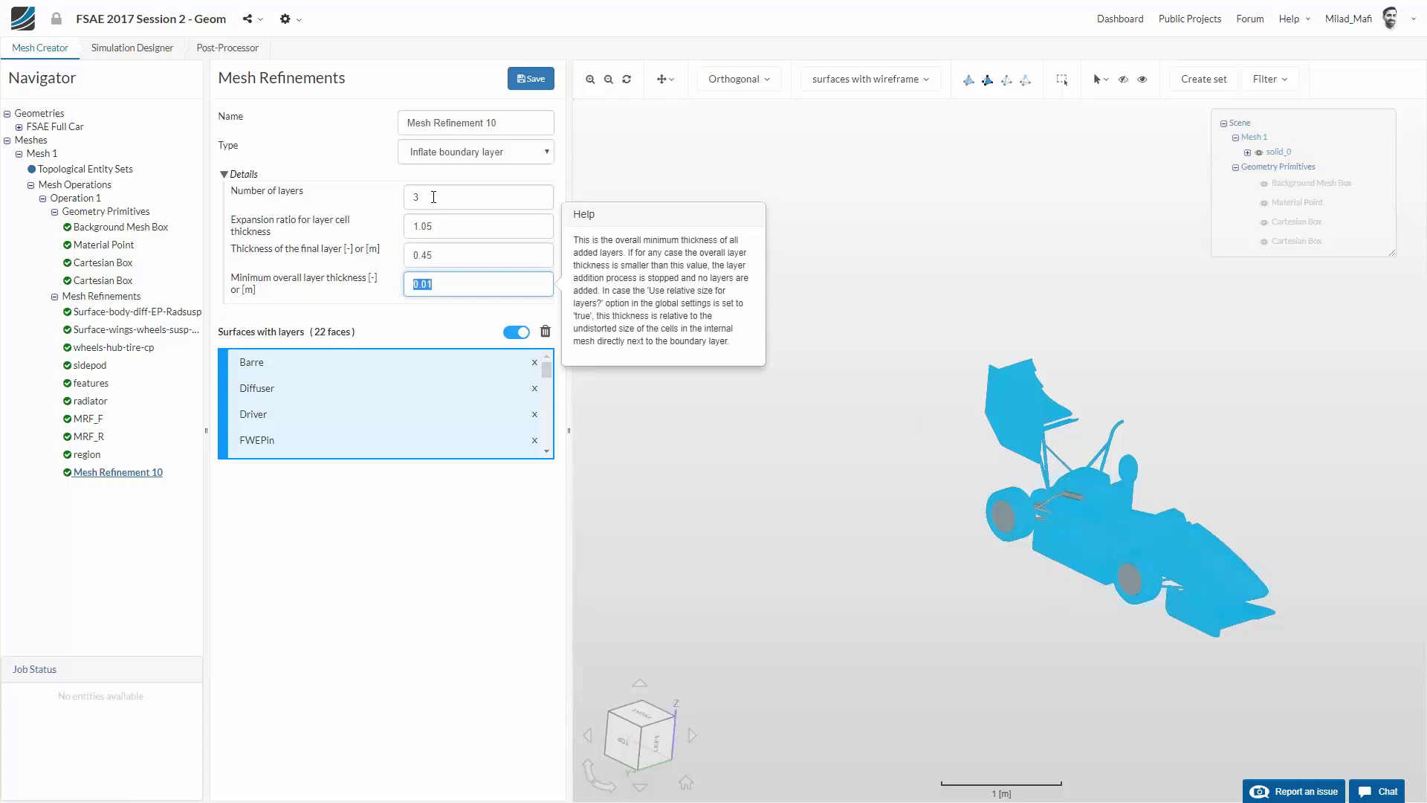
type("0.001")
Rename the boundary layer refinement as Layers_car and save it
left_click(523, 119)
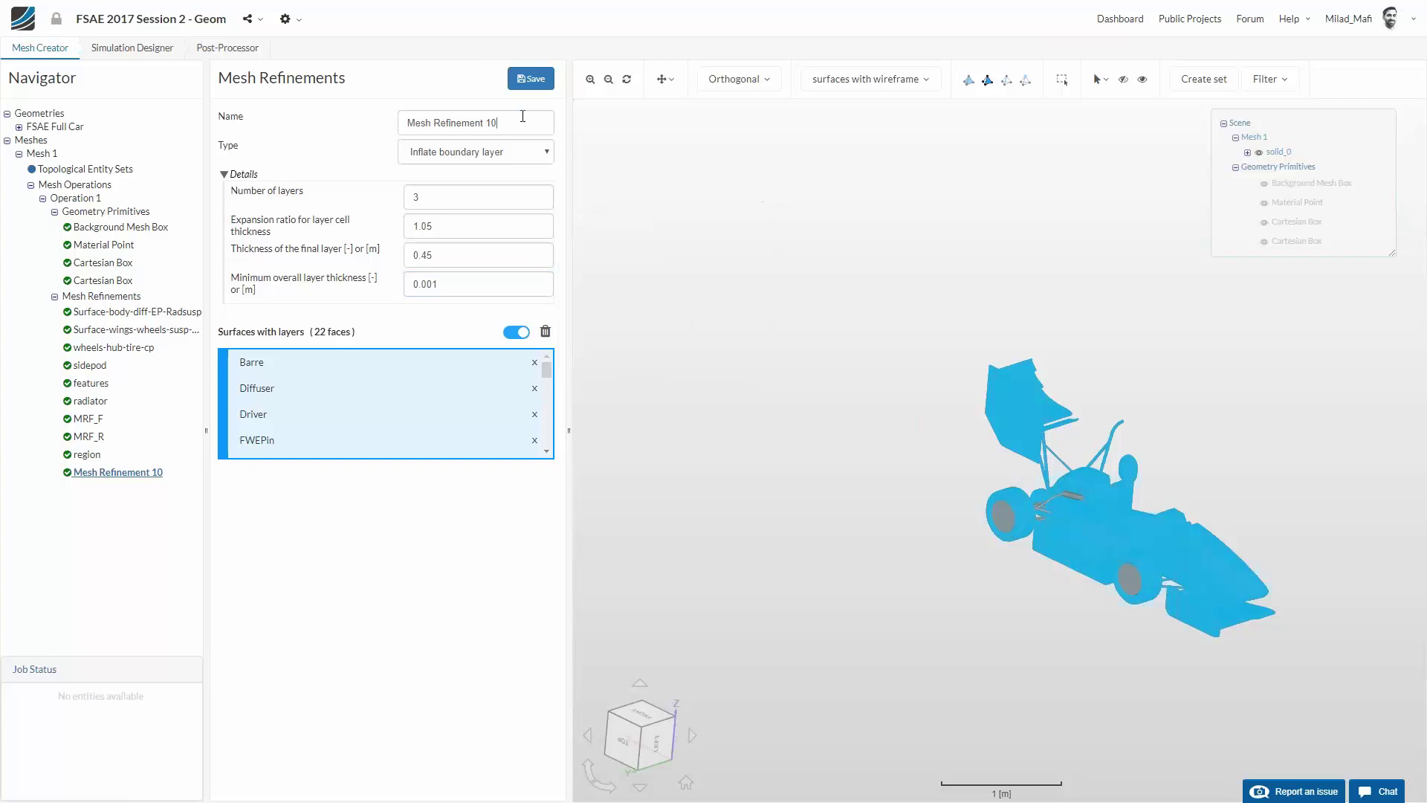
triple_click(522, 117)
type("Layers_car")
left_click(531, 78)
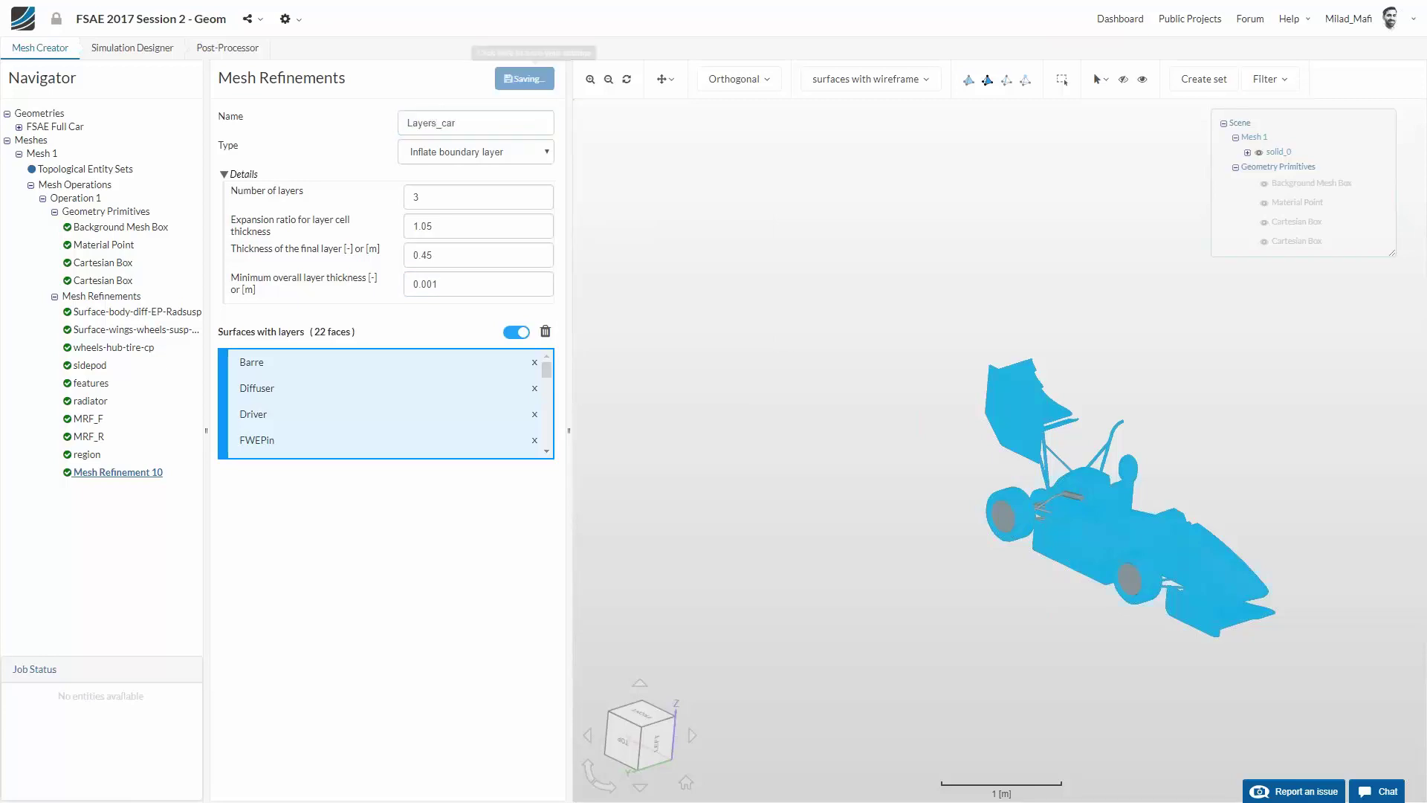
Add an eleventh mesh refinement and name it Layers
left_click(127, 295)
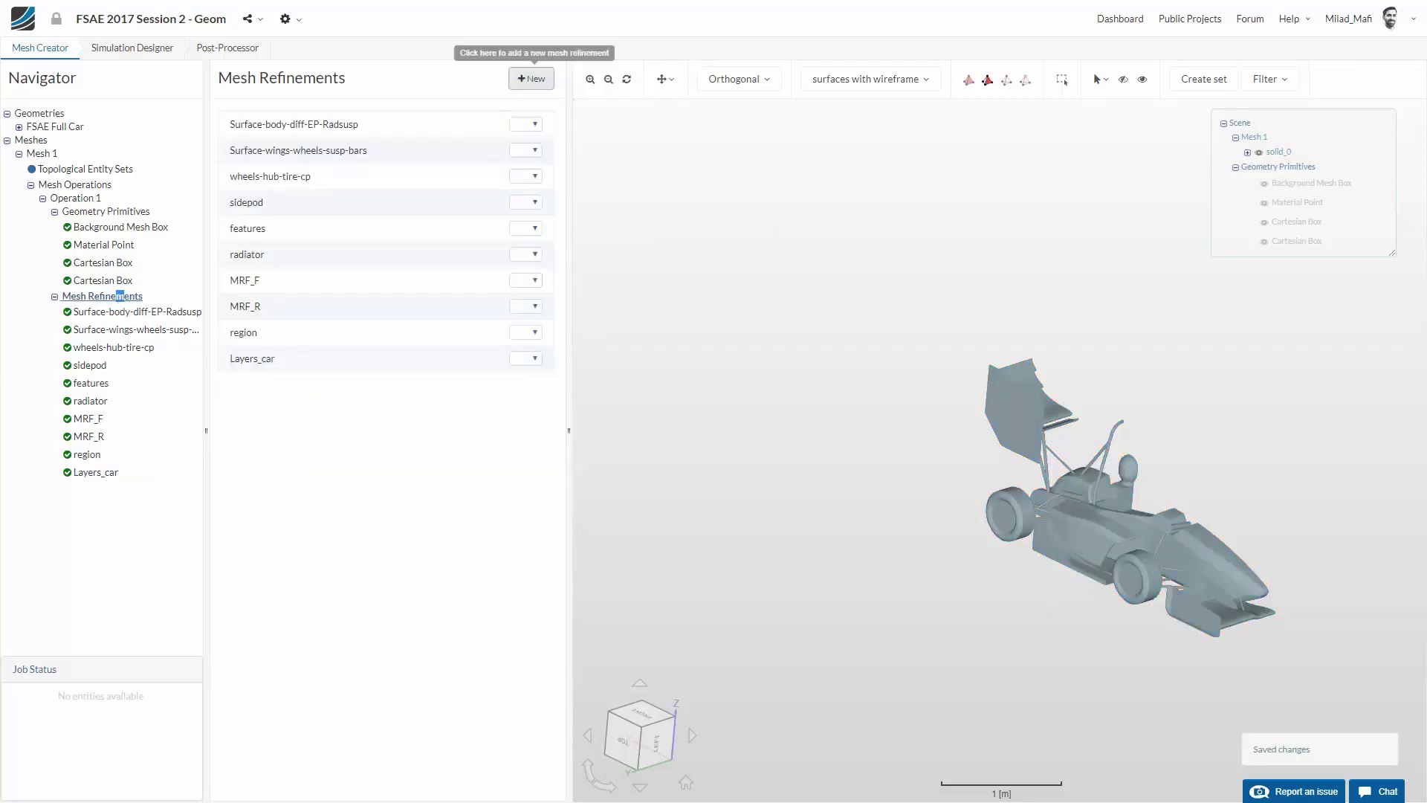
left_click(531, 79)
left_click(438, 153)
triple_click(448, 119)
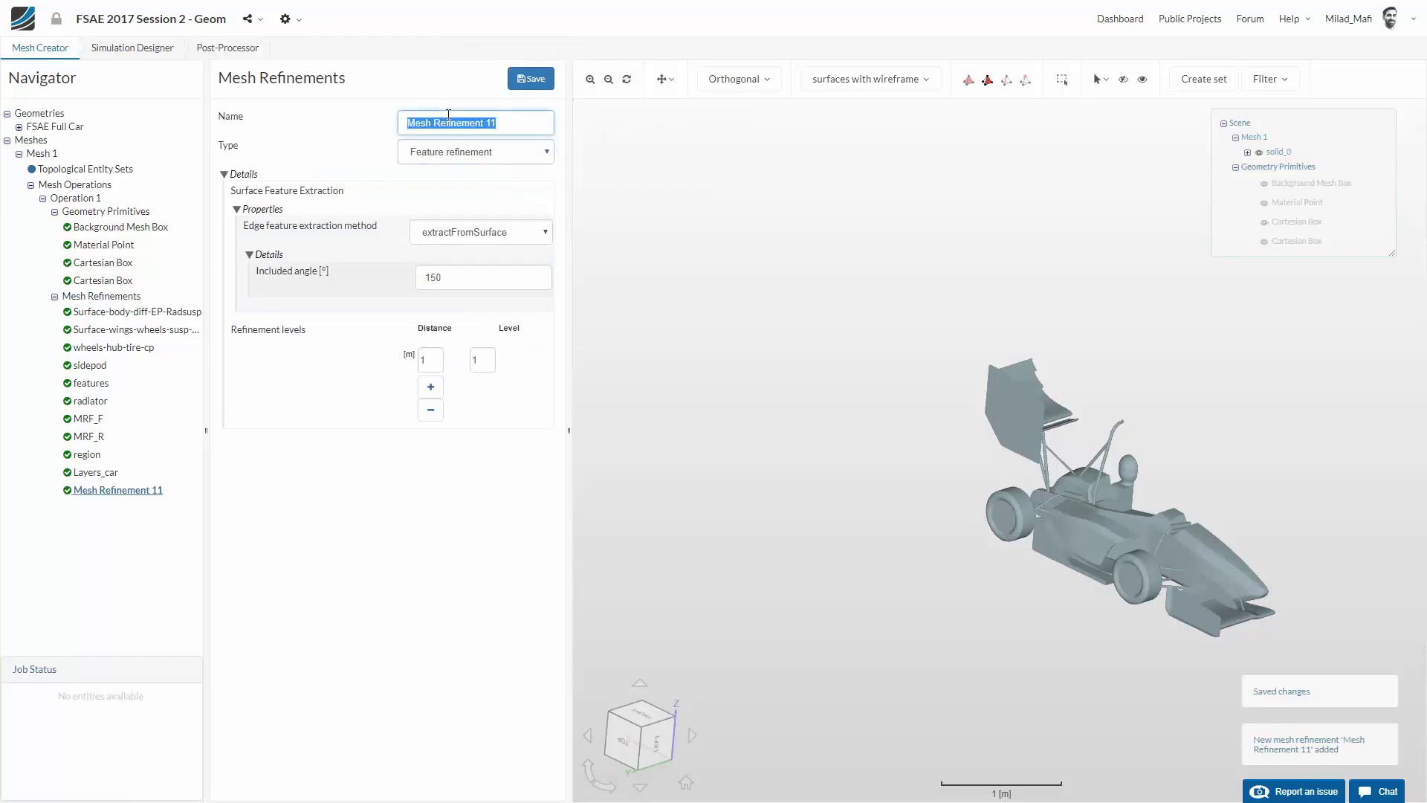
type("Layers")
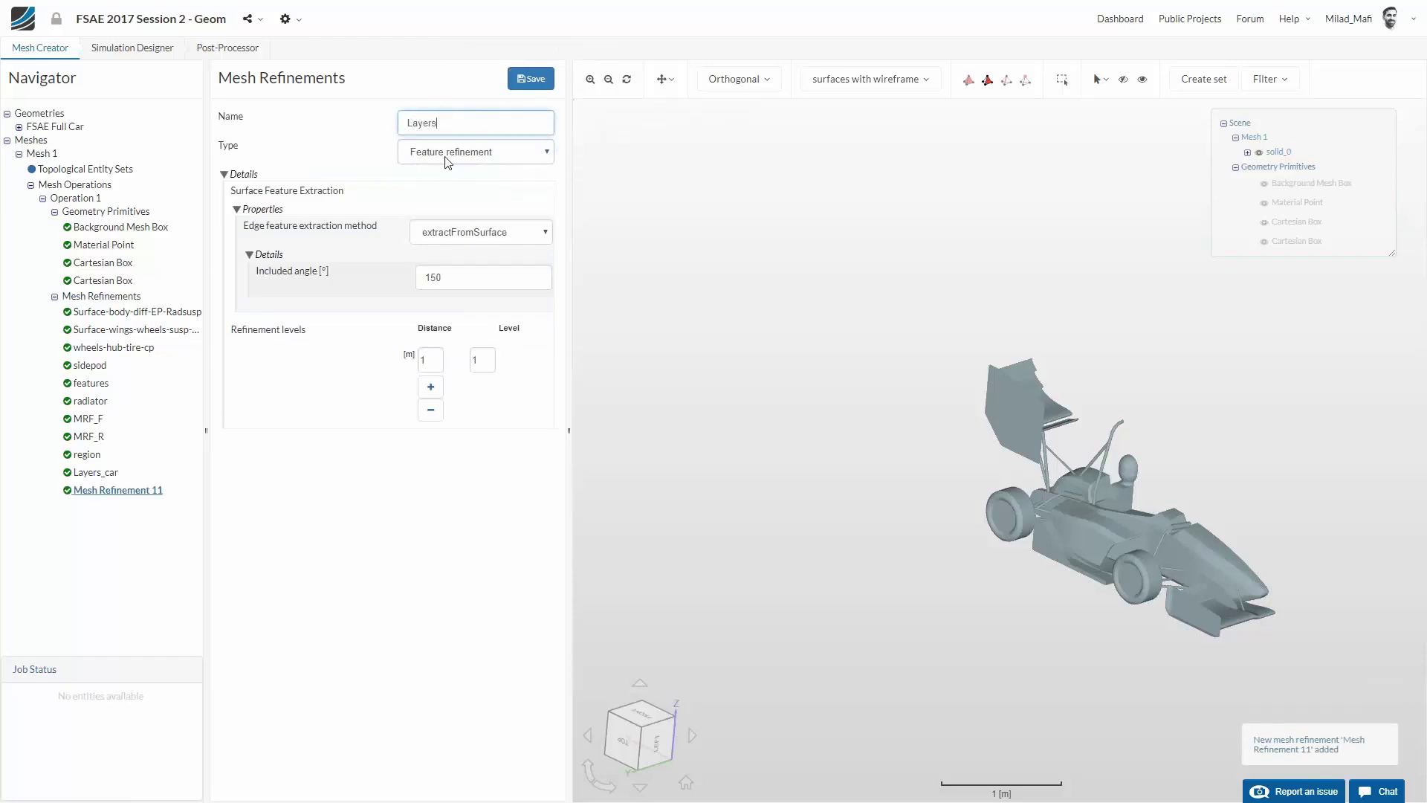
Set the Layers refinement's type to Bounding box layer addition on the ZMin face and save it
left_click(447, 154)
left_click(457, 170)
left_click(449, 197)
left_click(443, 277)
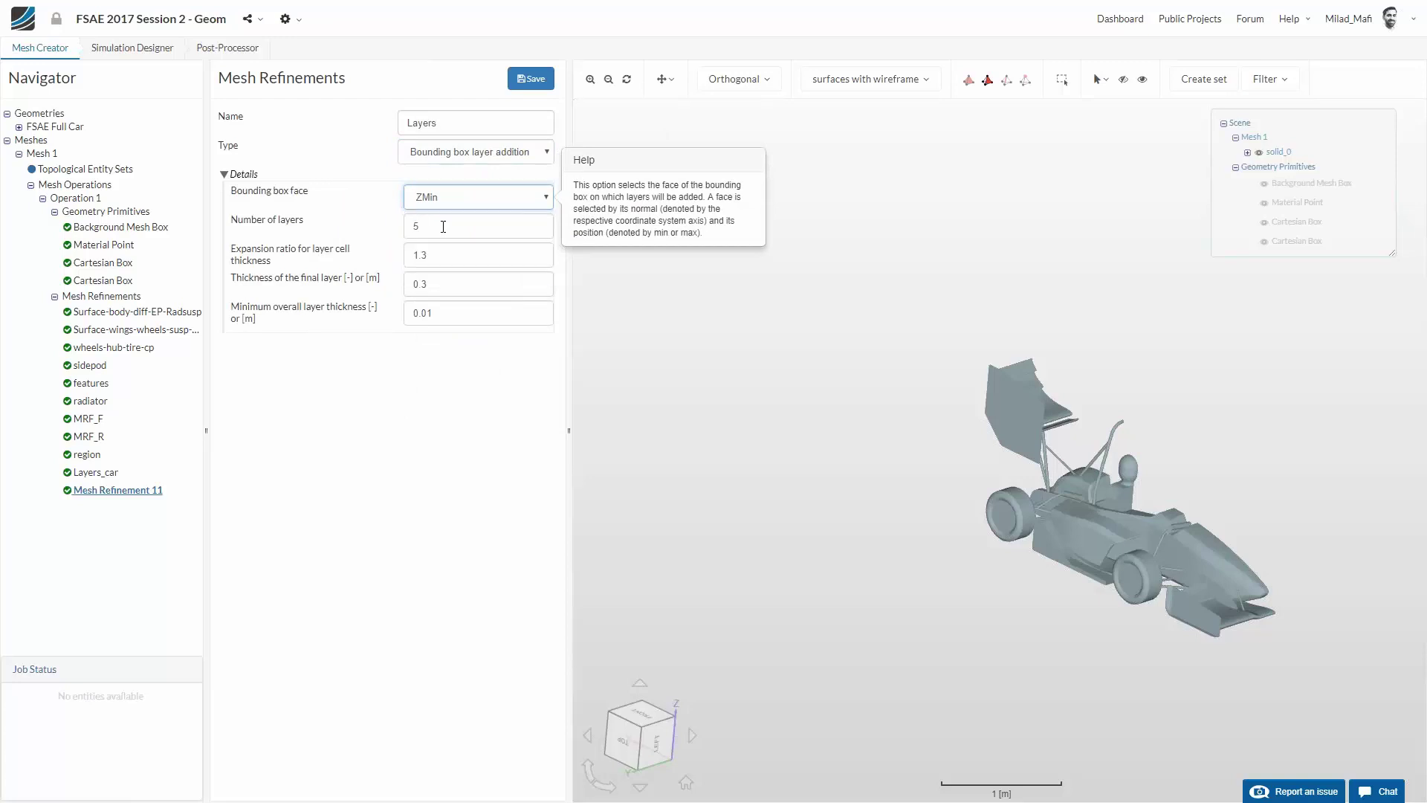
left_click(442, 252)
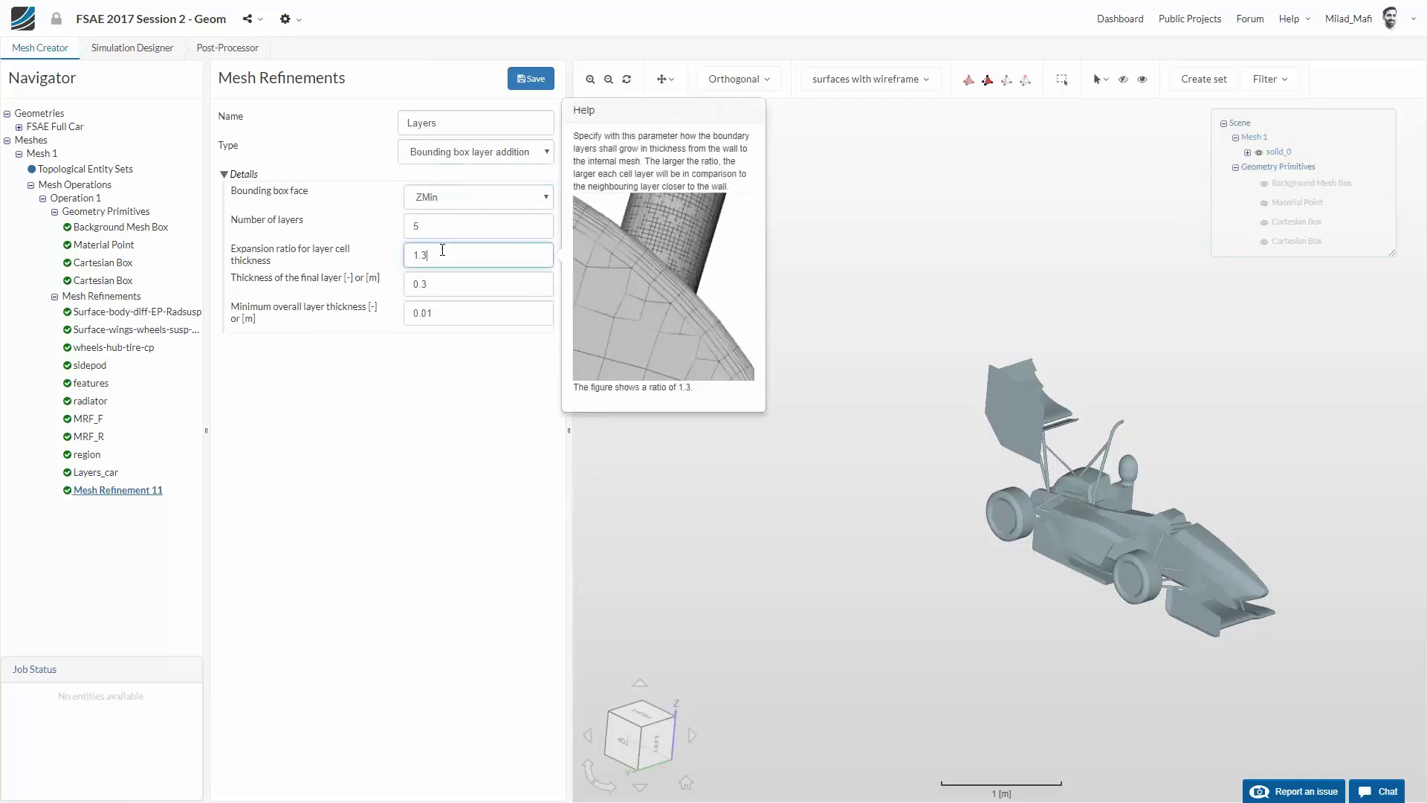
right_click(442, 251)
left_click(402, 367)
left_click(531, 78)
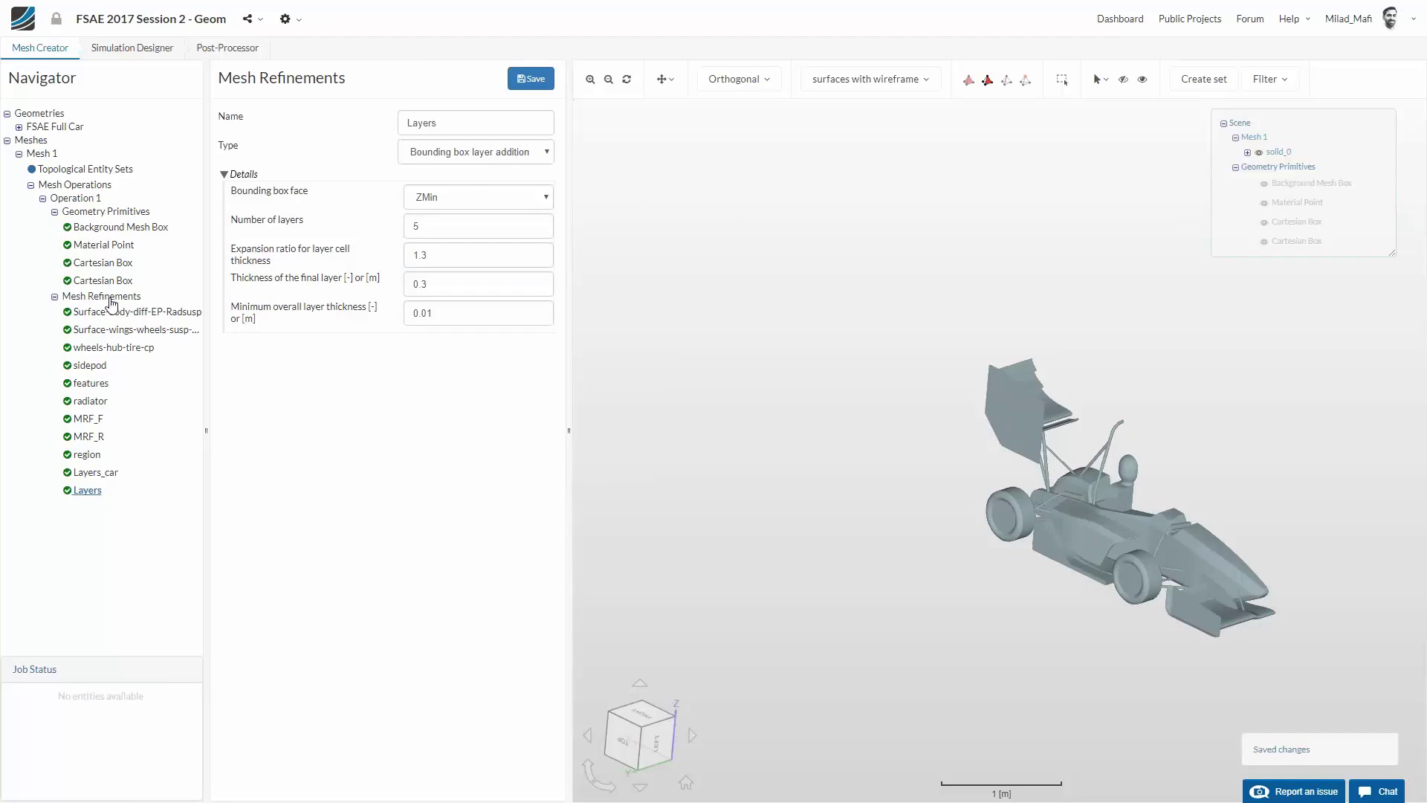
Set the number of computing cores for Operation 1 to 32 and save the mesh operation
left_click(76, 198)
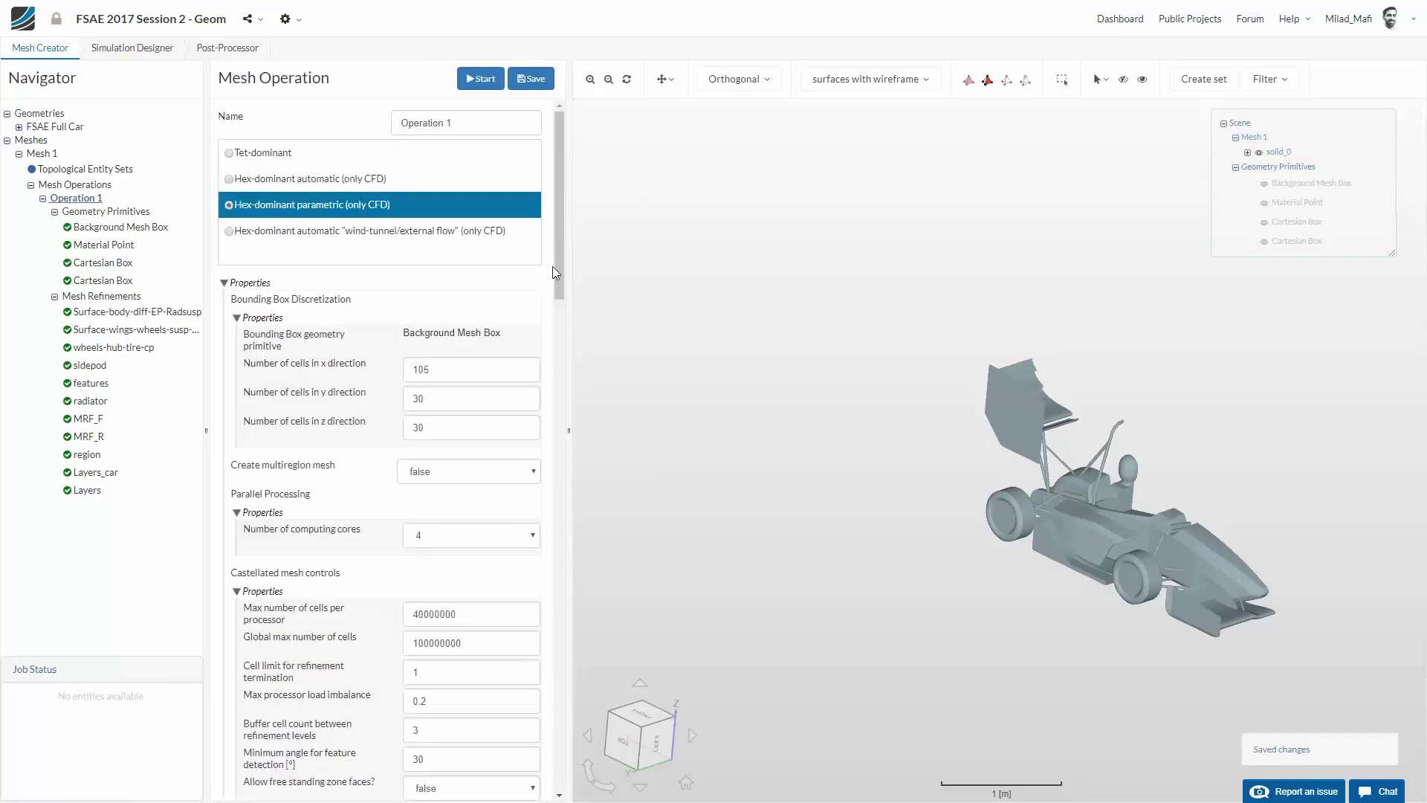
scroll(471, 261, "down", 6)
scroll(459, 184, "up", 1)
left_click(458, 184)
left_click(445, 259)
left_click(532, 84)
scroll(361, 354, "down", 1)
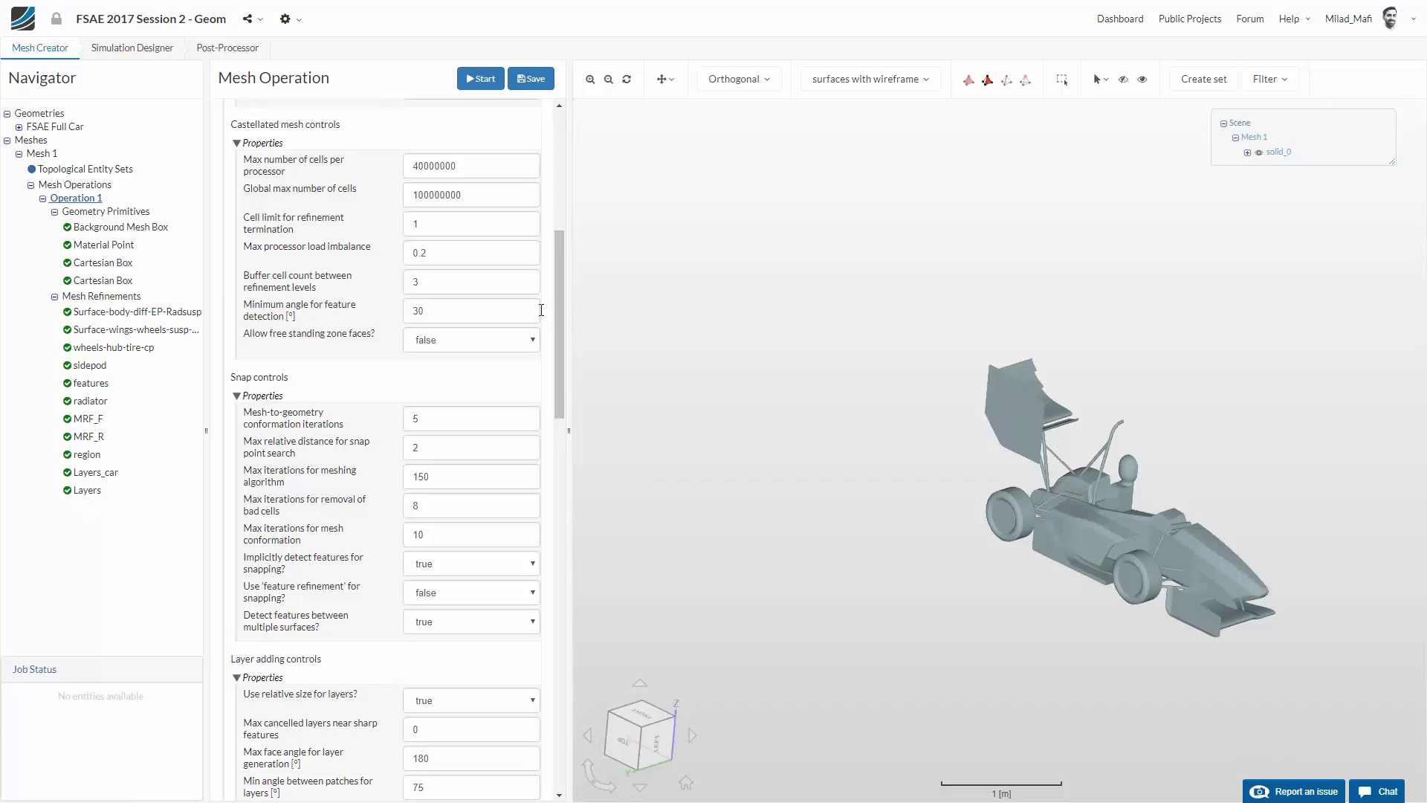
left_click_drag(556, 313, 562, 303)
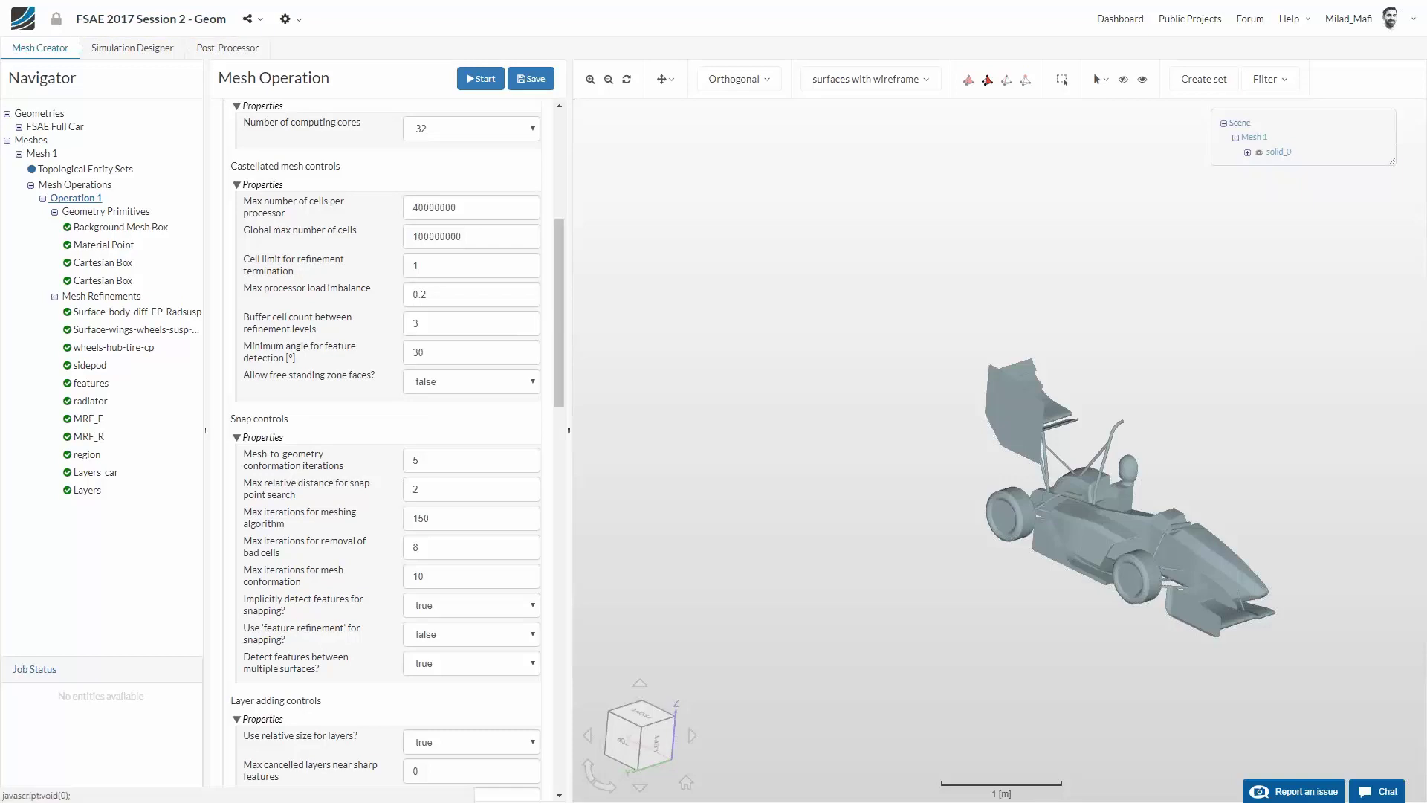
Switch to the FSAE 2017 Session 2 - Mesh project in the browser, open its workbench full screen and examine the car geometry
key("alt+Tab")
key("Escape")
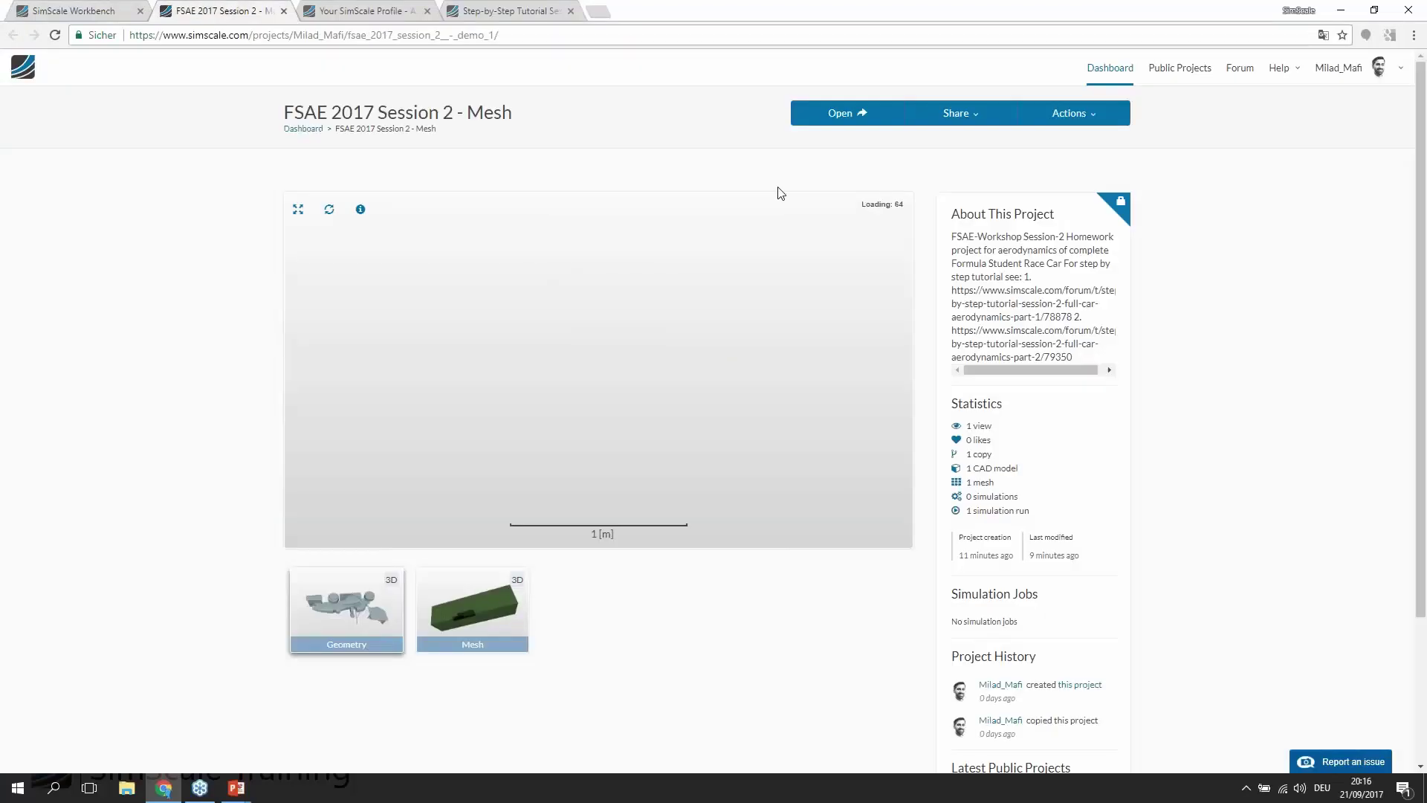
key("F11")
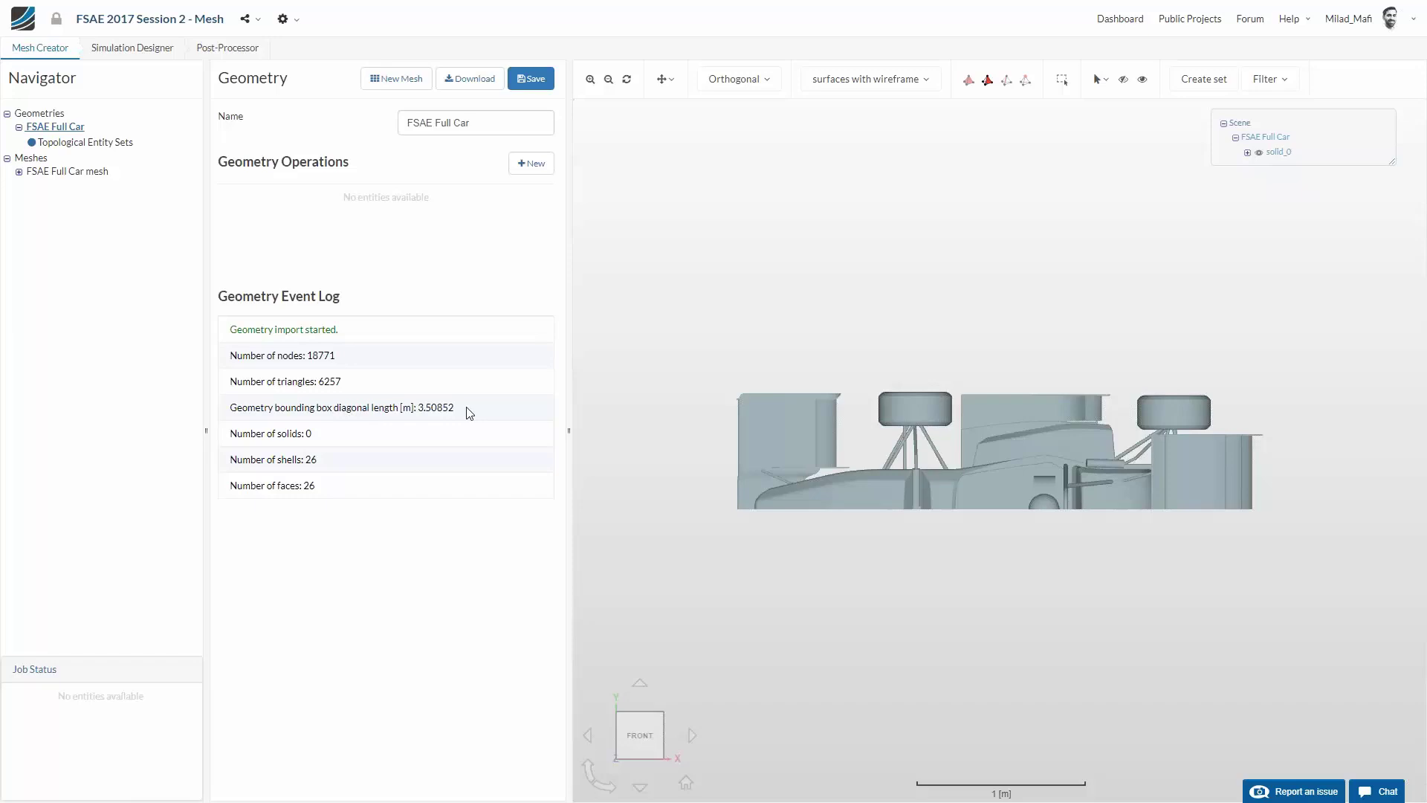
left_click_drag(869, 305, 766, 421)
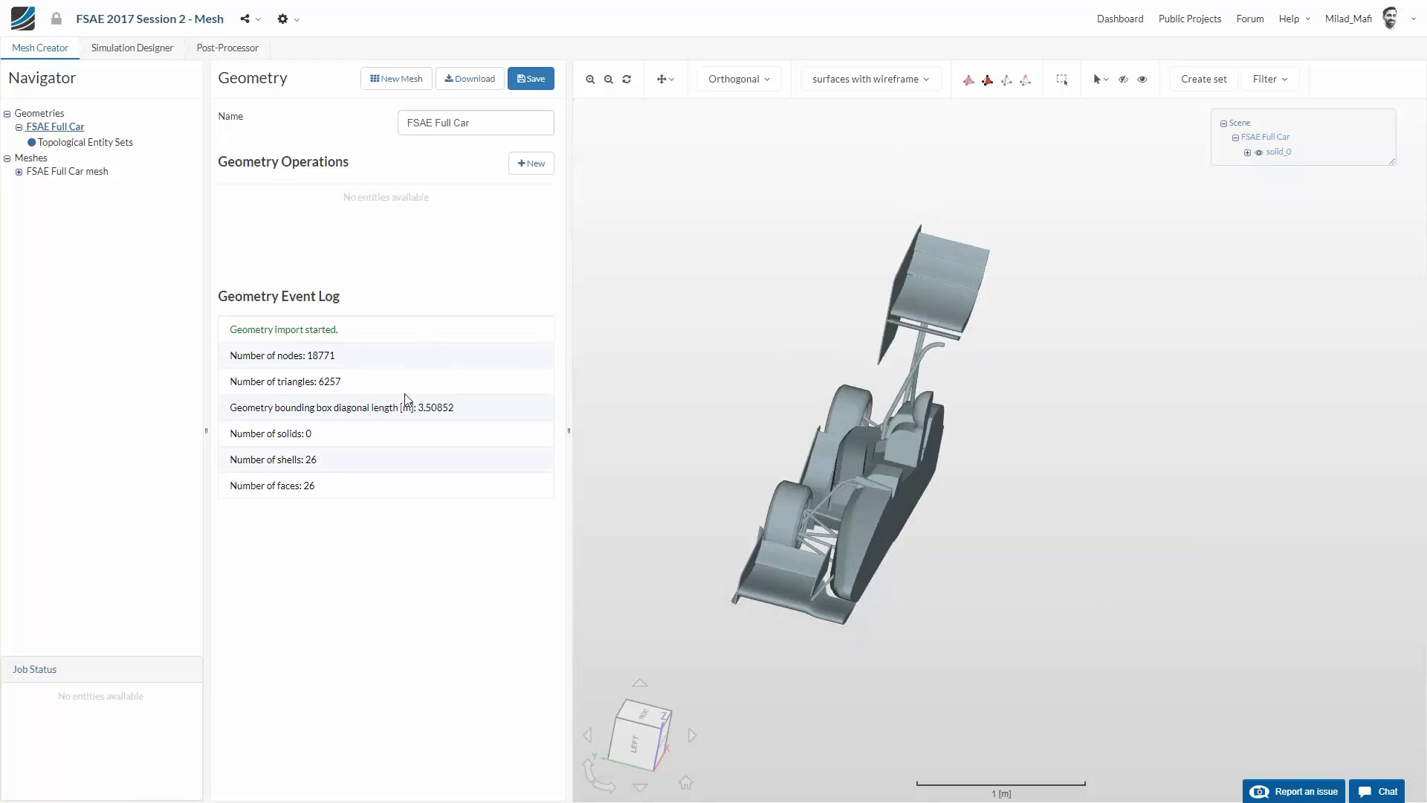
left_click_drag(790, 379, 868, 423)
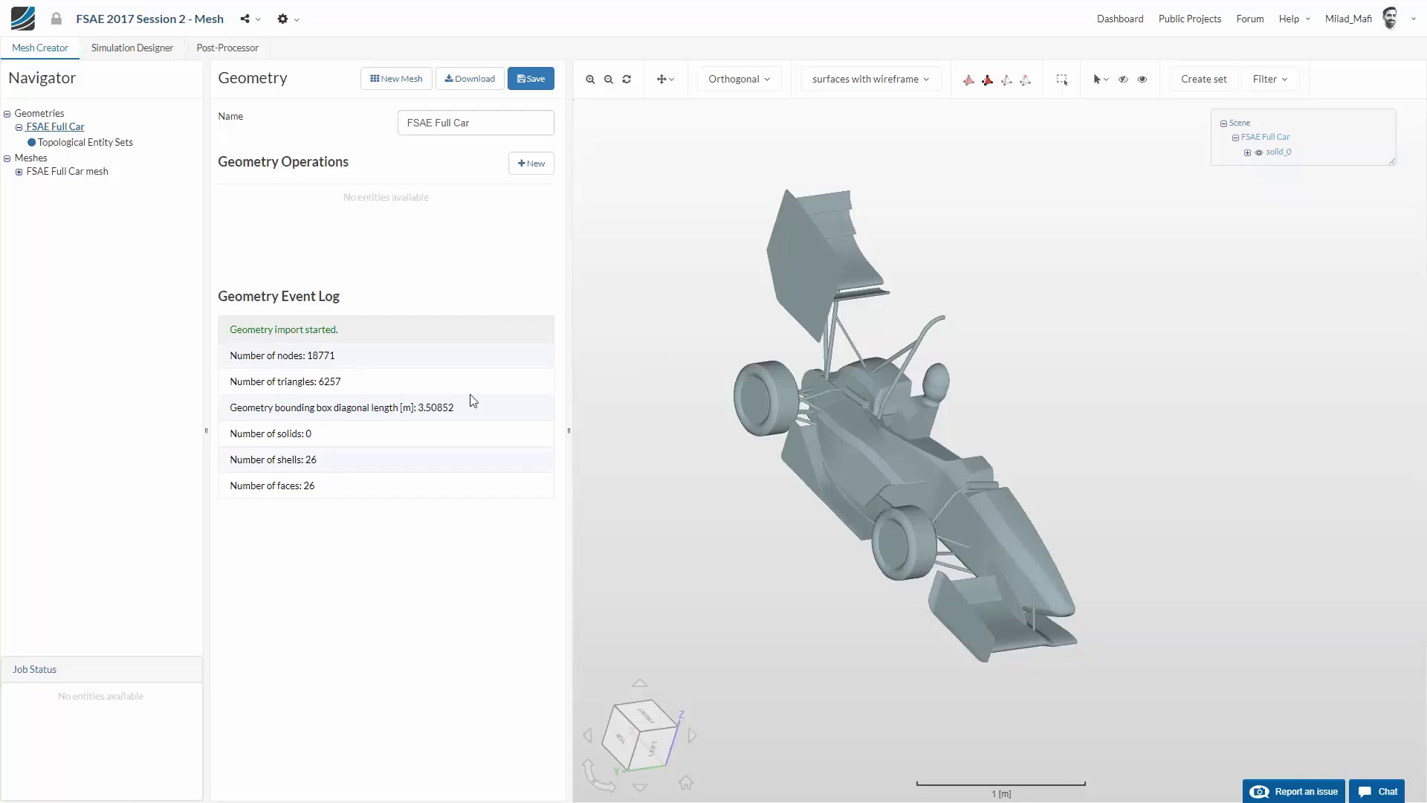
Open the FSAE Full Car mesh and examine its volume element count and the whole meshed domain
left_click(95, 172)
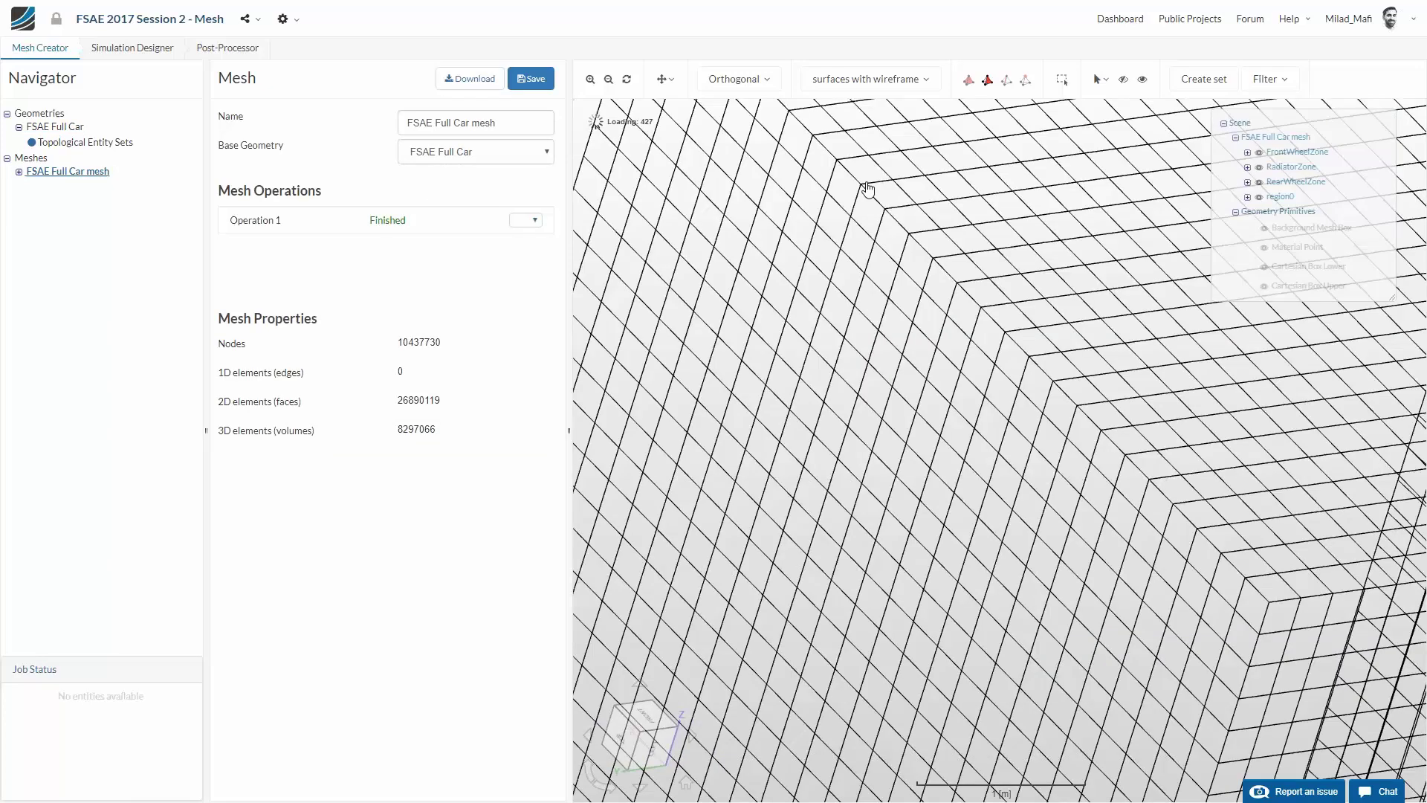
left_click_drag(398, 429, 435, 430)
left_click(935, 558)
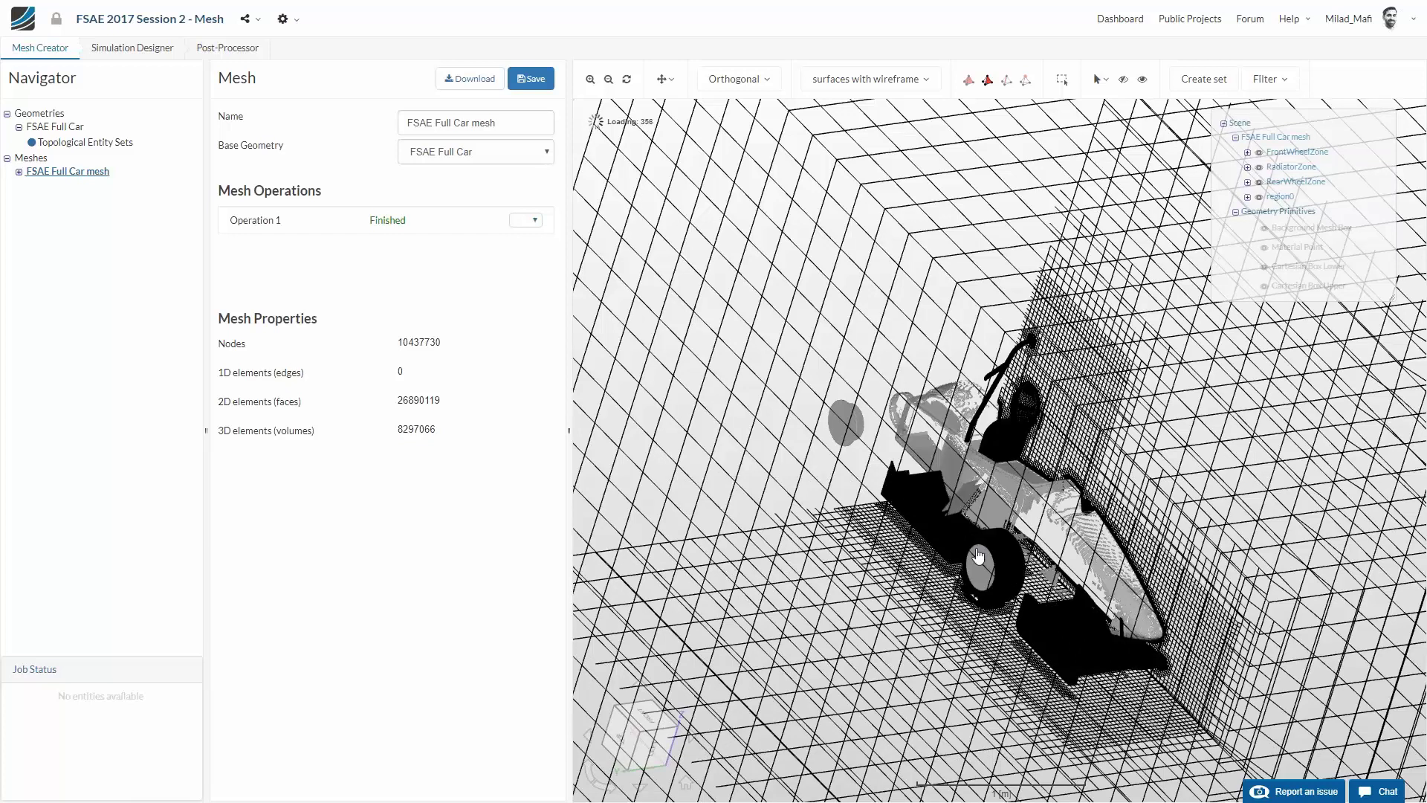
scroll(977, 556, "down", 5)
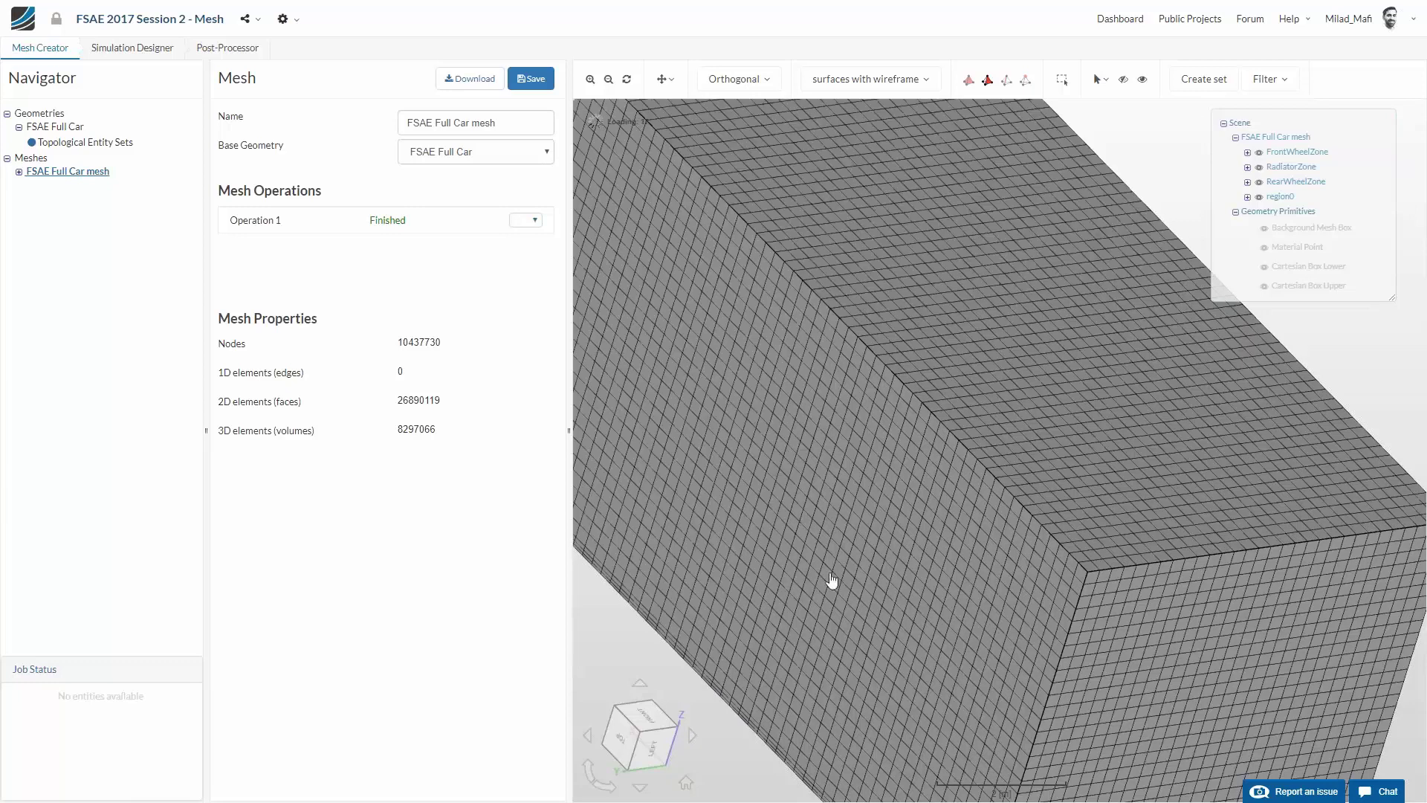
scroll(822, 424, "down", 3)
scroll(1121, 618, "down", 2)
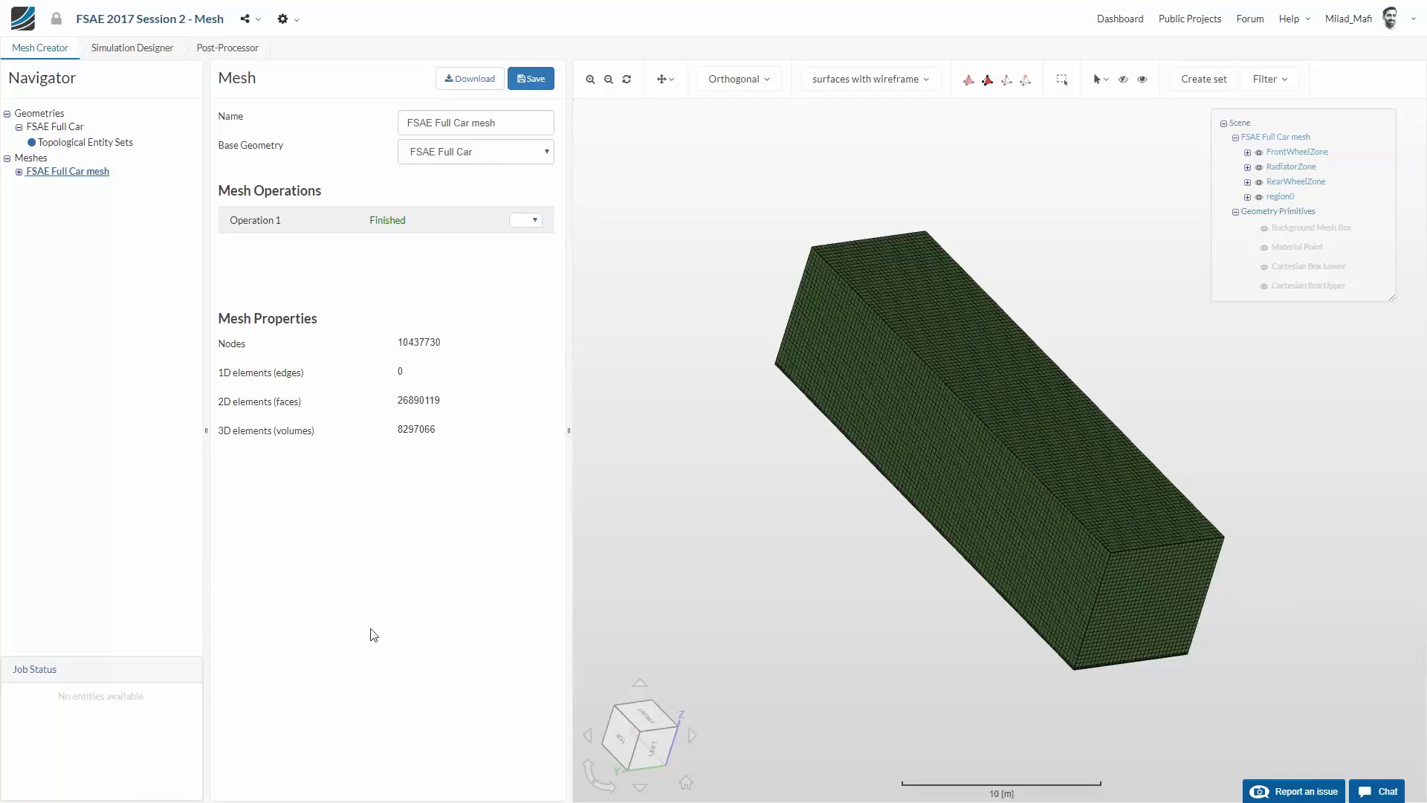
View the mesh from the bottom (-y) and examine the refinement regions around the car
left_click(662, 79)
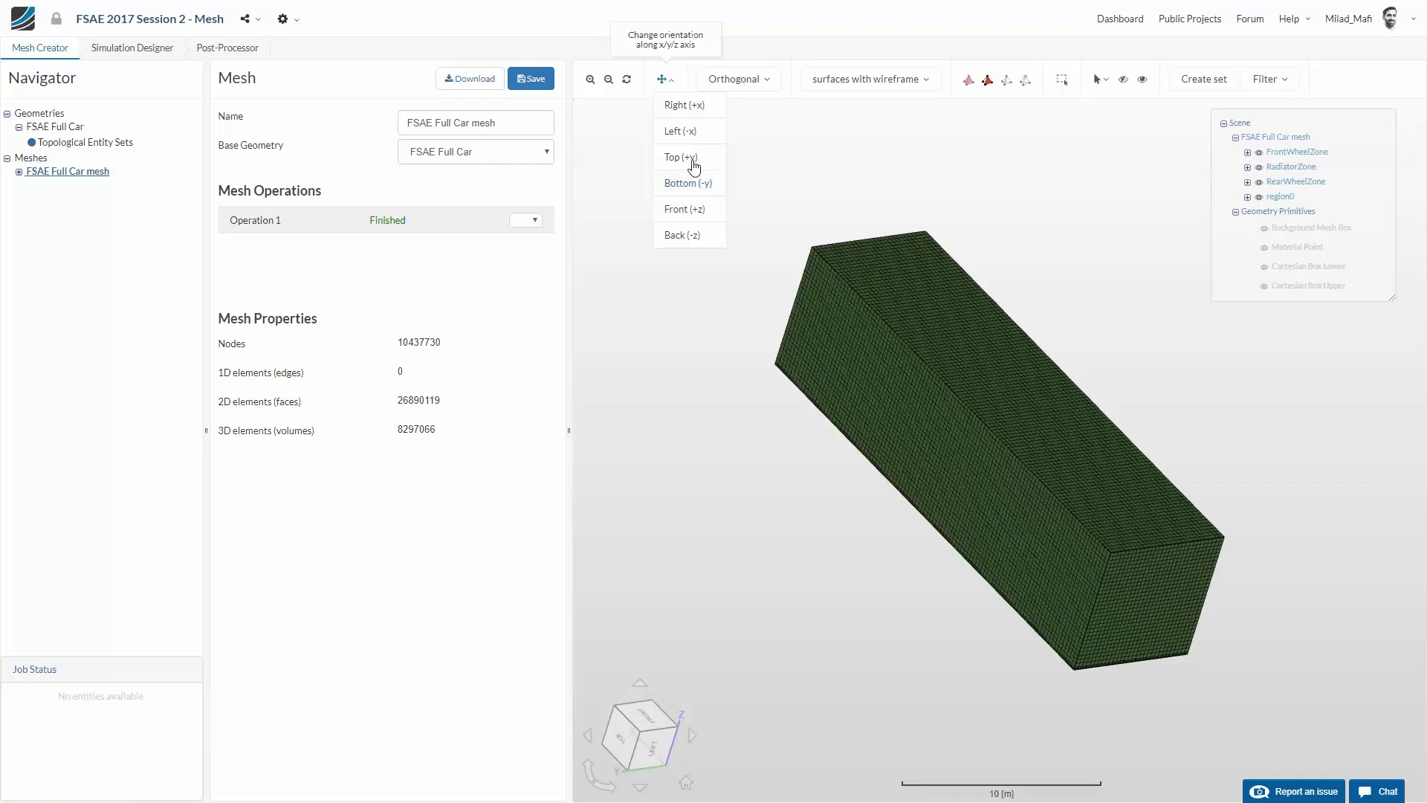
left_click(691, 157)
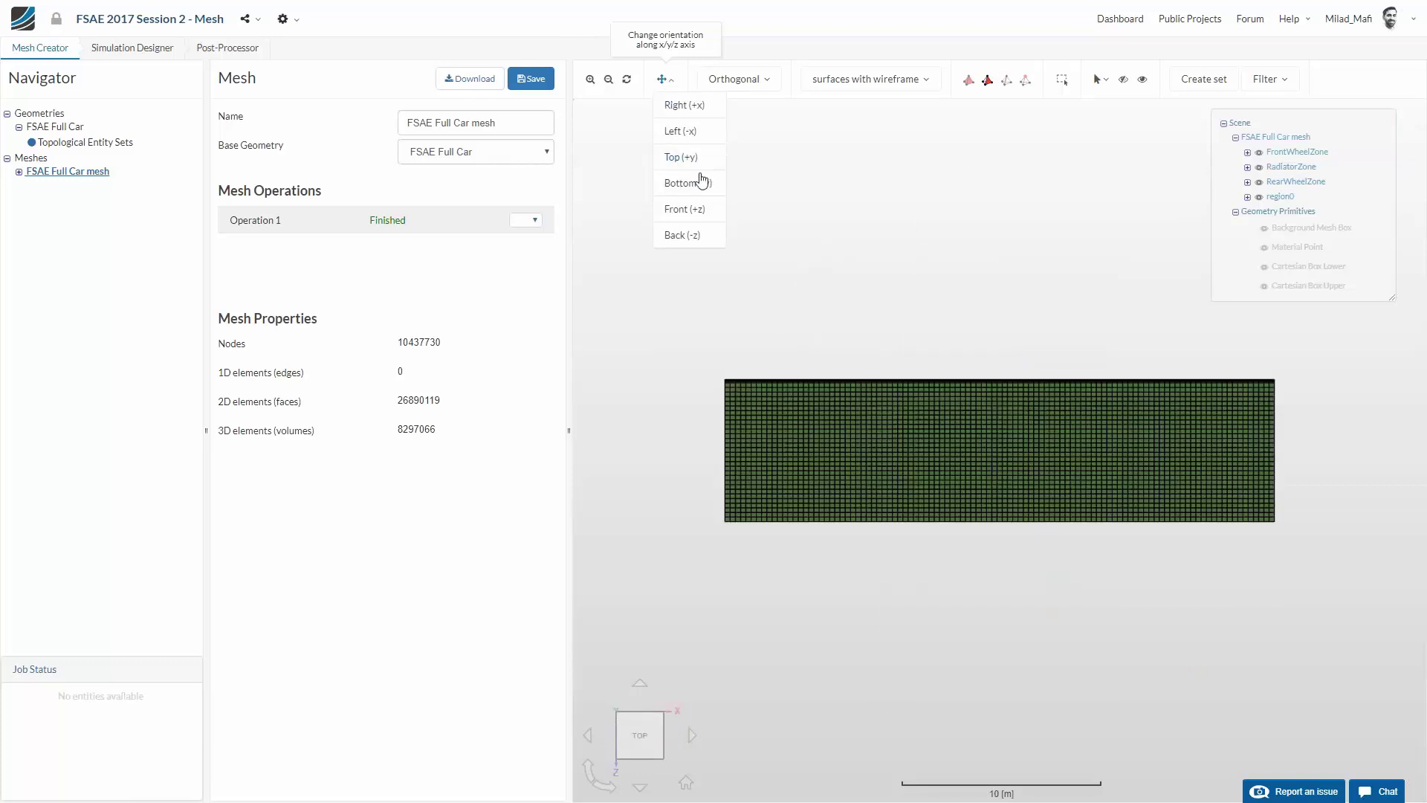
left_click(702, 191)
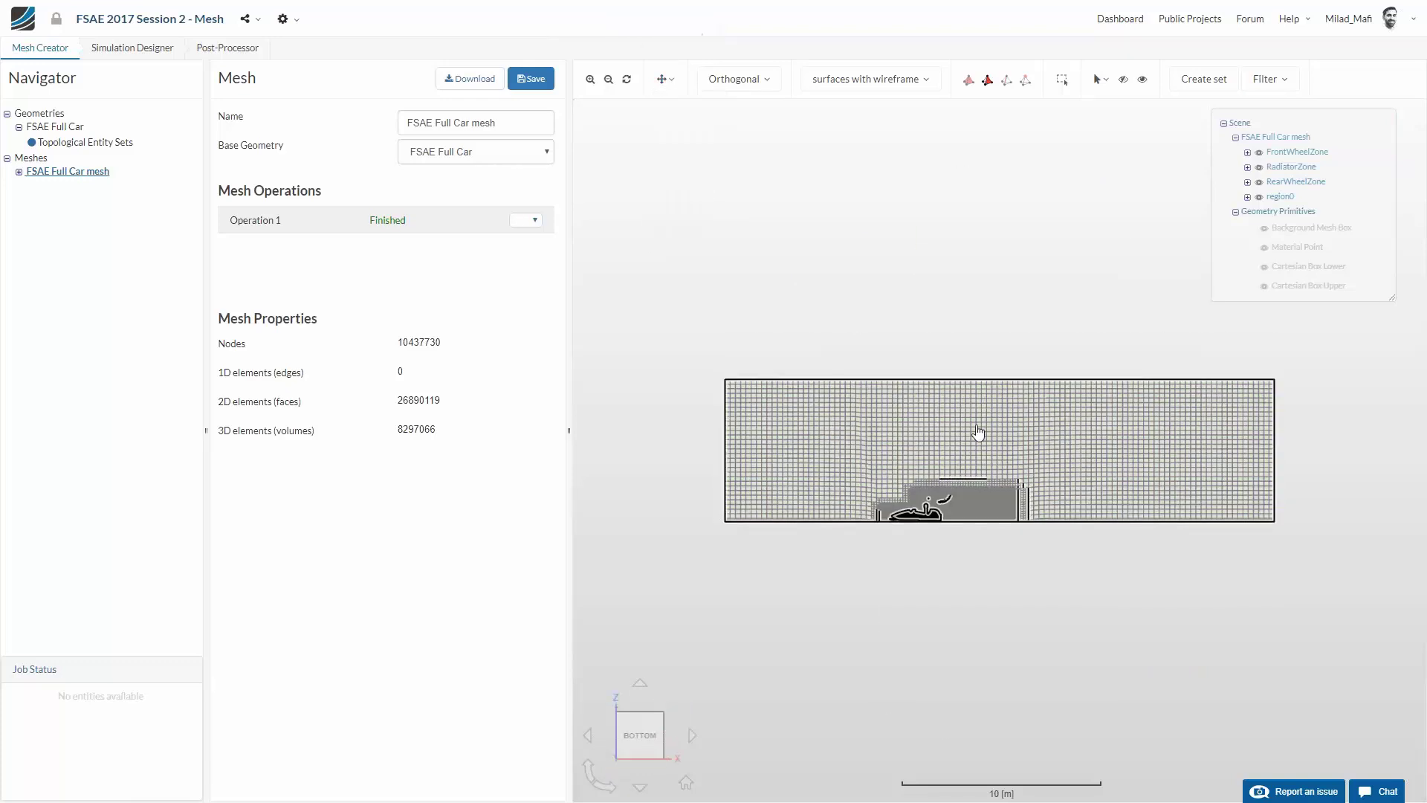
scroll(978, 580, "up", 5)
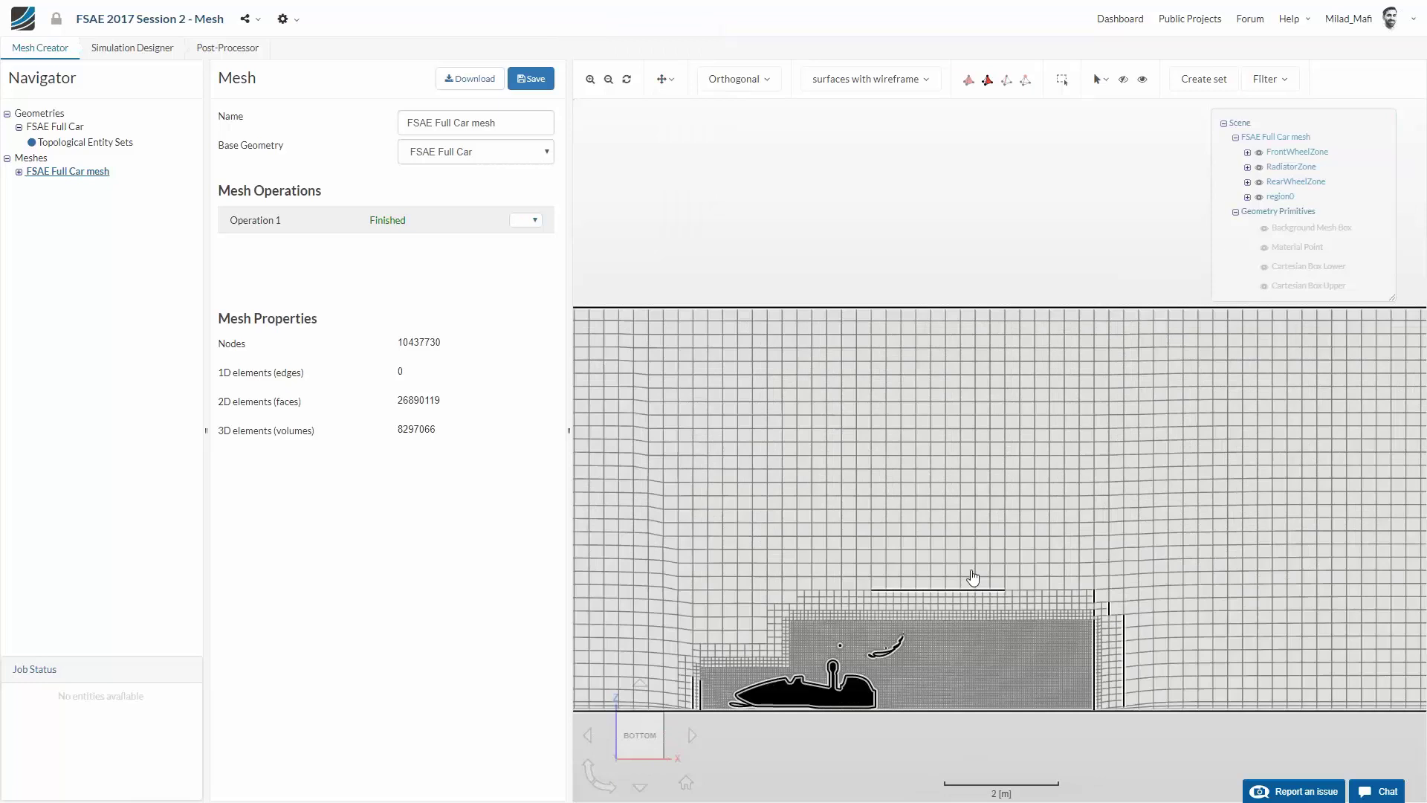
Collapse the mesh settings to enlarge the viewer and examine the refinement regions around the car up close
right_click_drag(1068, 417, 1131, 364)
scroll(988, 474, "up", 1)
scroll(996, 565, "up", 3)
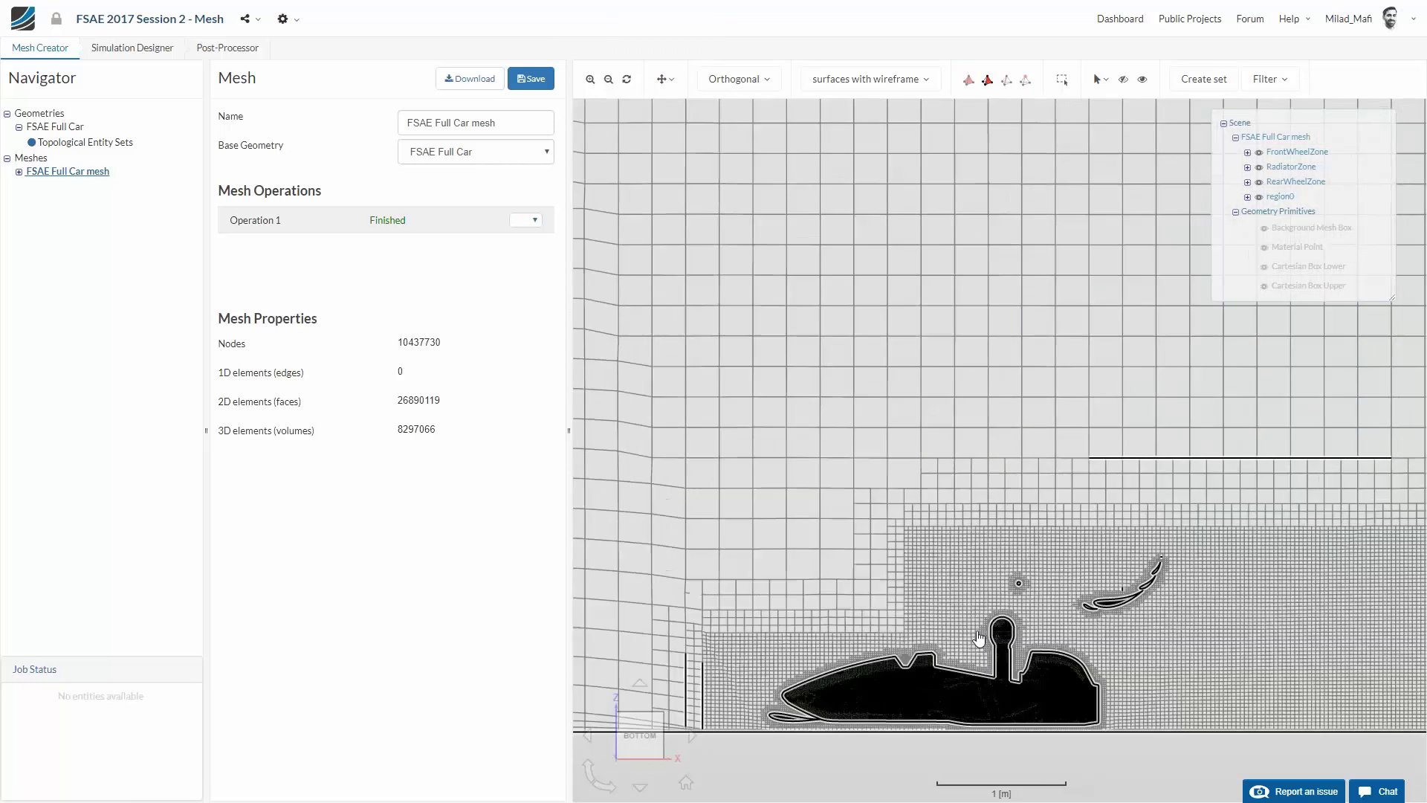
right_click_drag(1007, 515, 1012, 482)
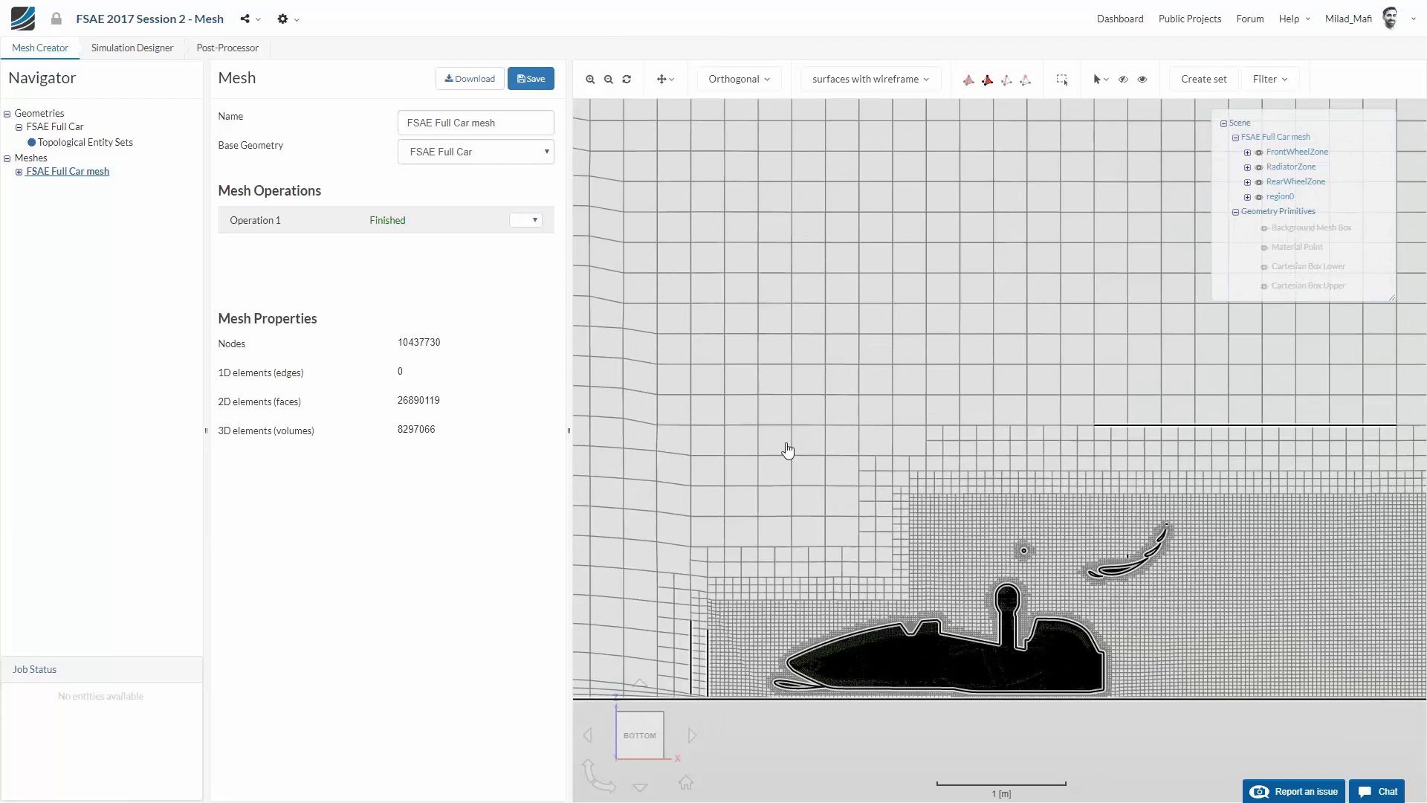
mouse_move(568, 148)
left_mouse_down()
mouse_move(452, 137)
mouse_move(448, 152)
left_mouse_up()
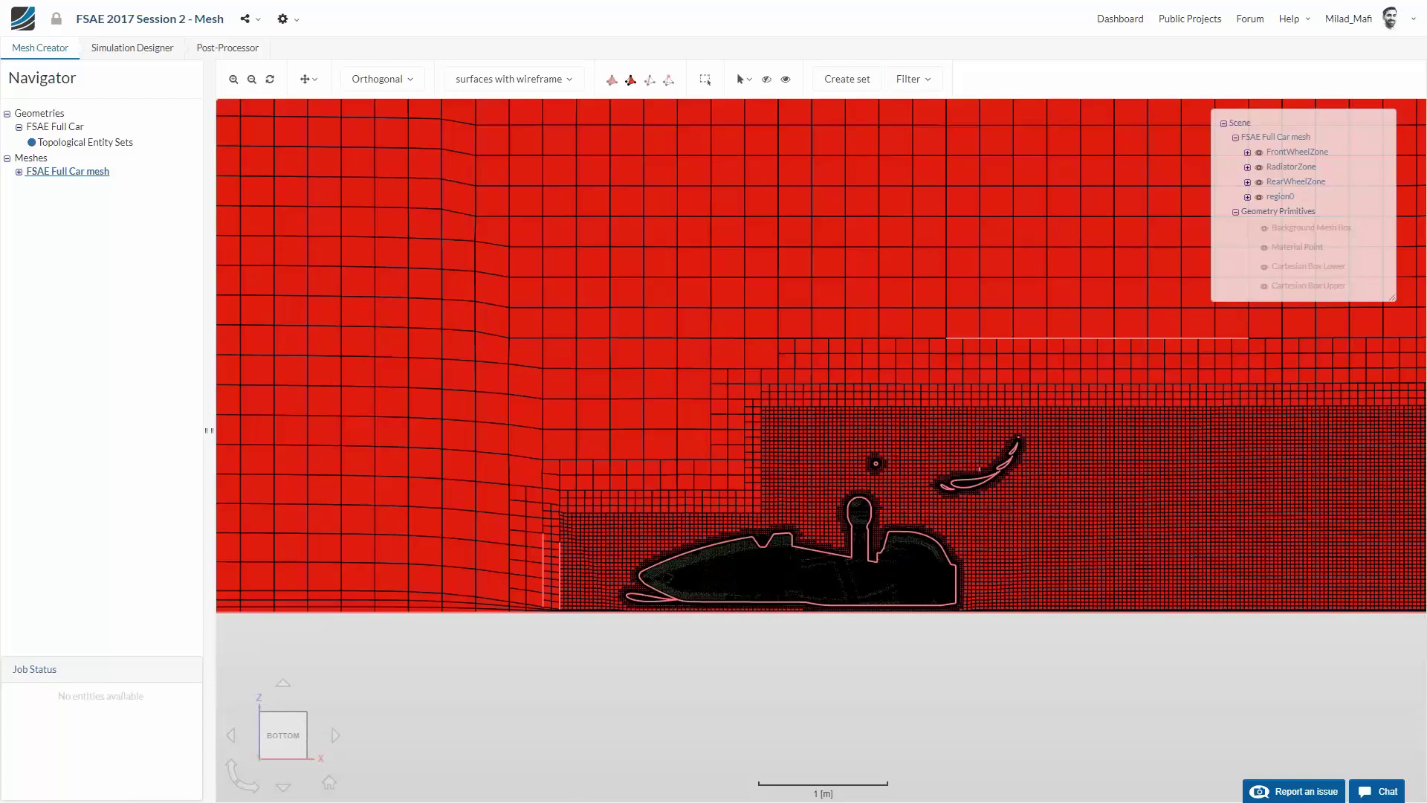
scroll(782, 645, "up", 2)
scroll(785, 659, "up", 3)
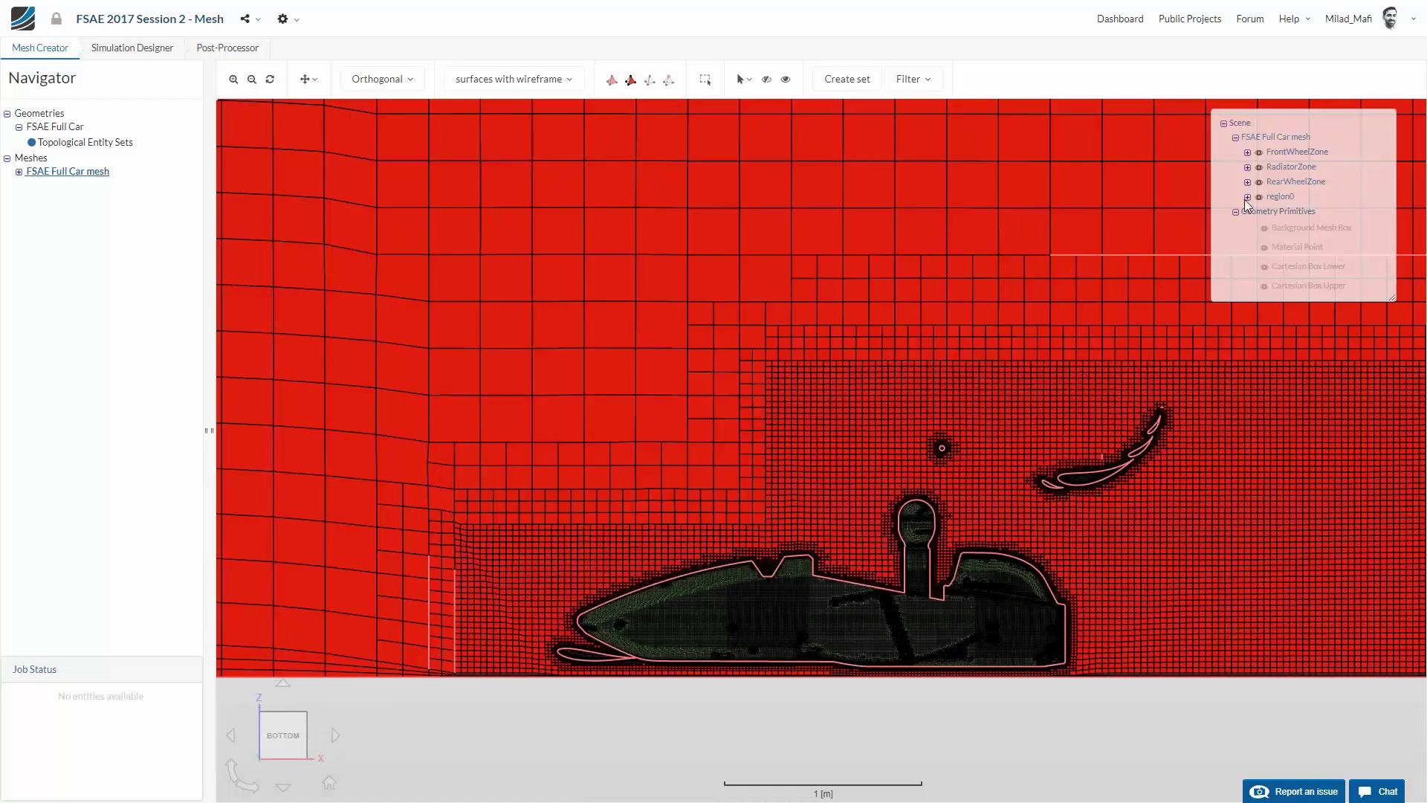
Isolate boundingBox2 of region0 by hiding the front wheel, radiator and rear wheel zones and all other region0 faces
left_click(1259, 183)
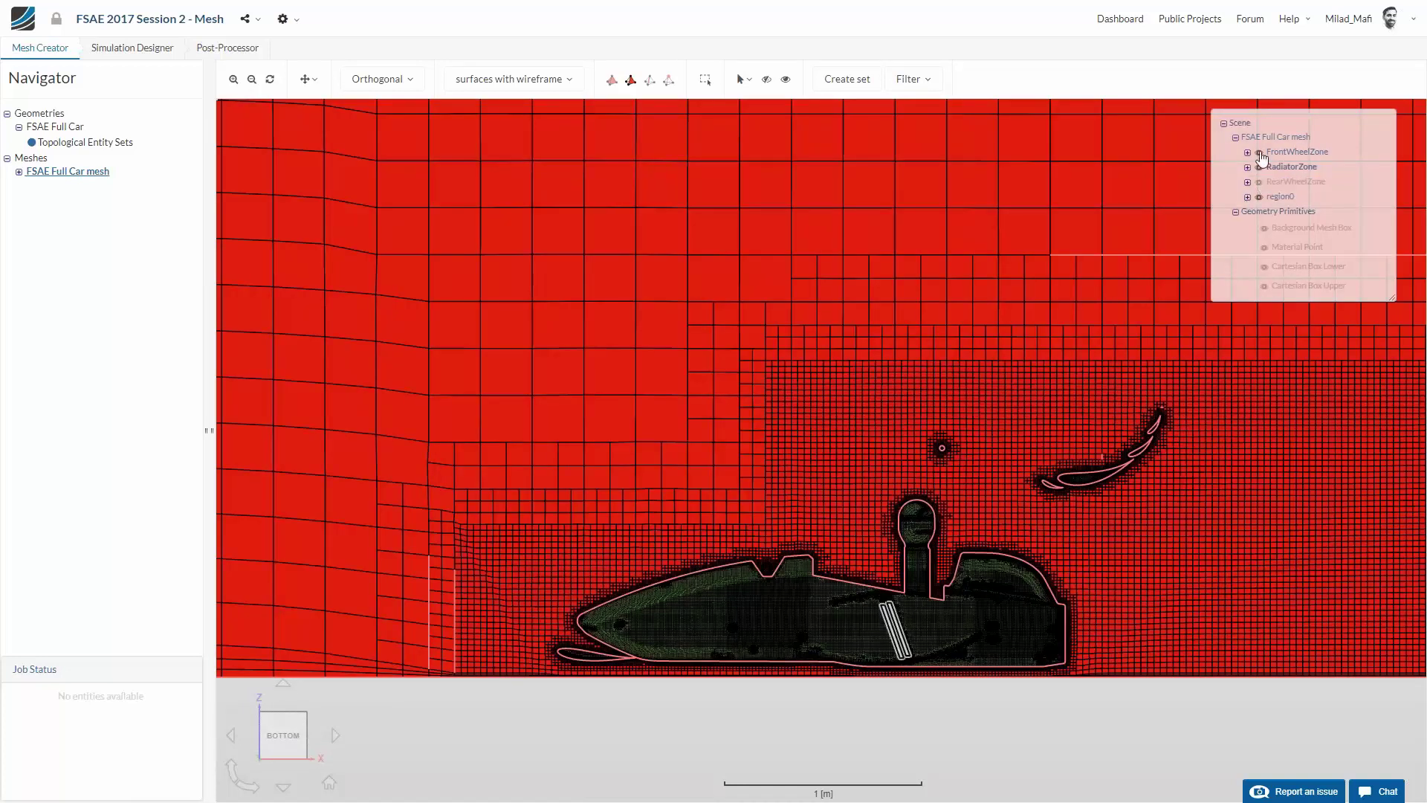
left_click(1259, 166)
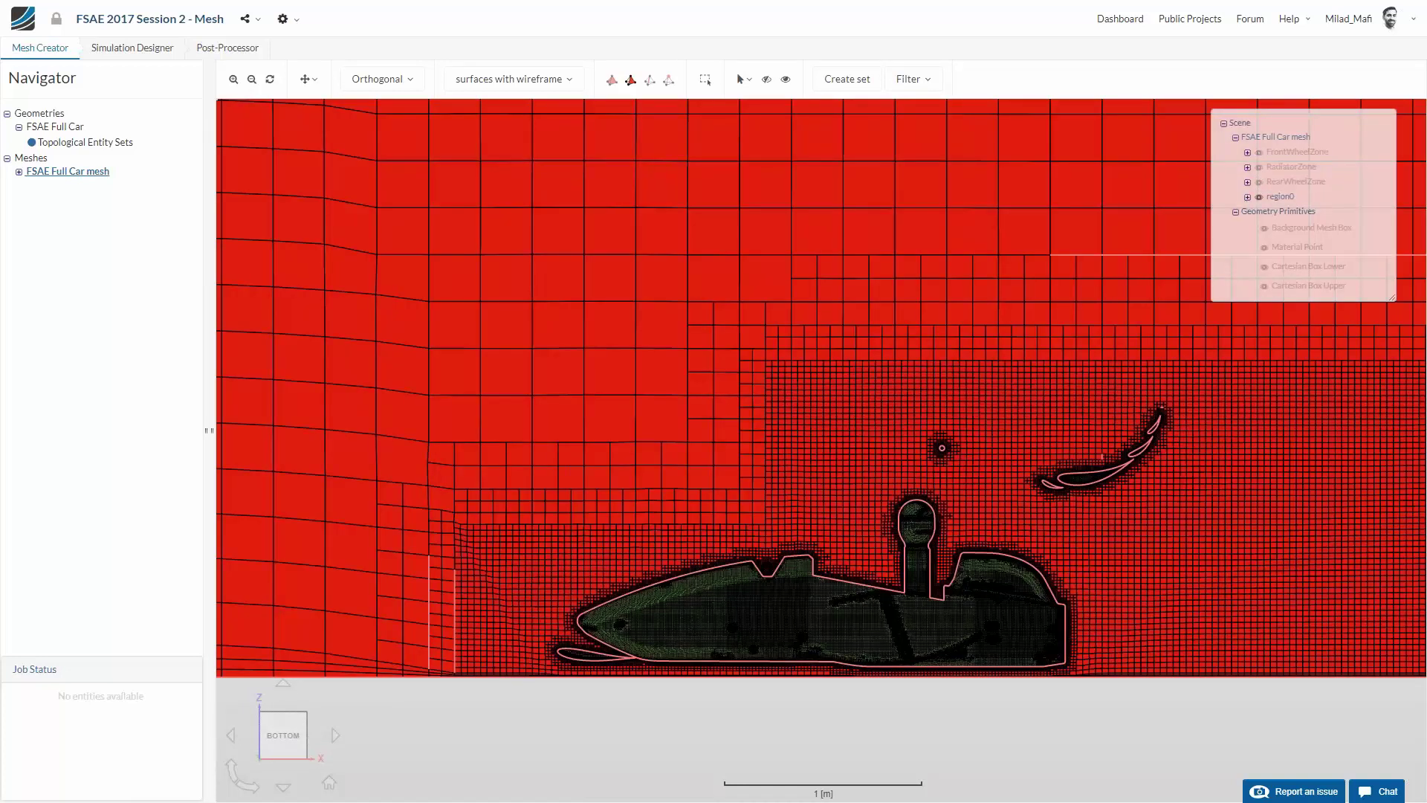
left_click(1247, 197)
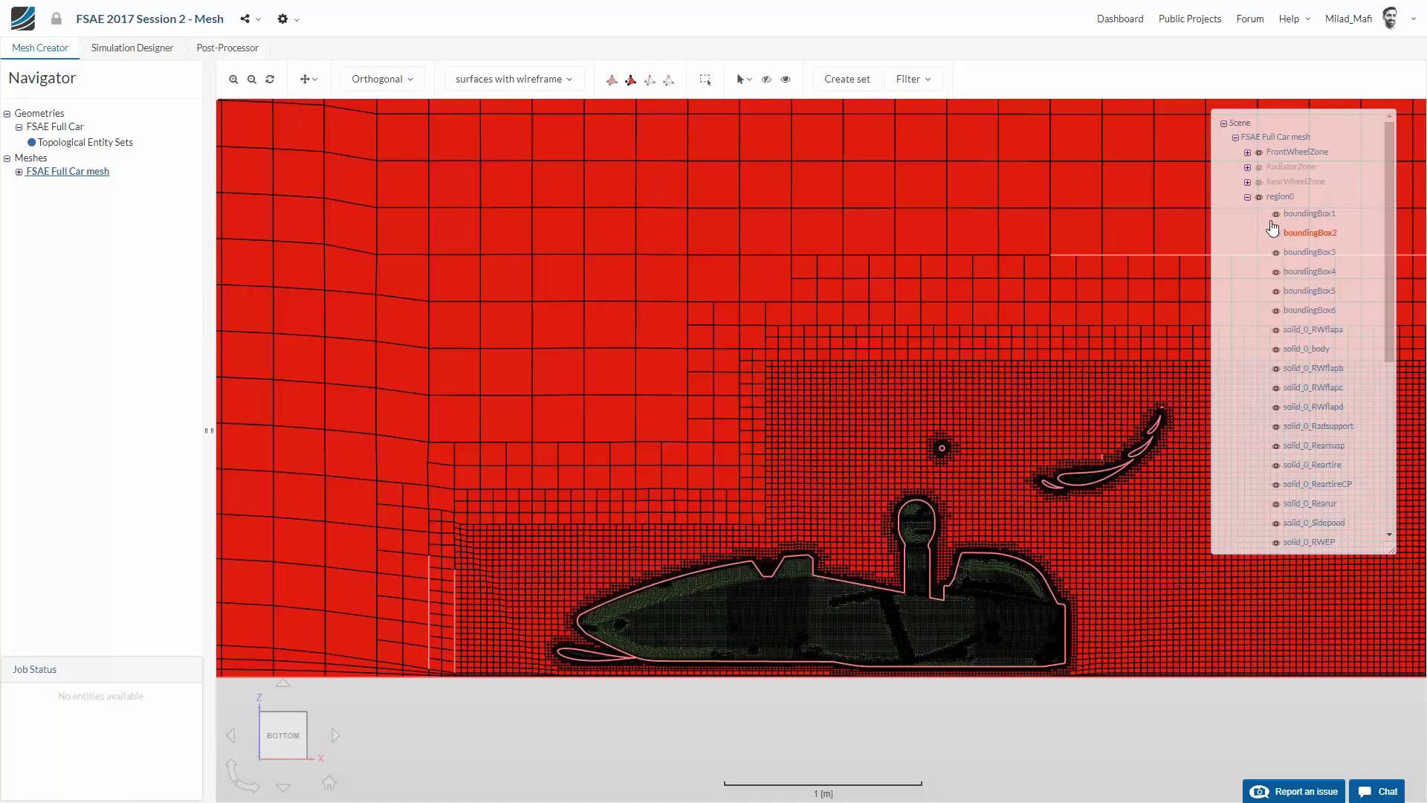
left_click(1257, 196)
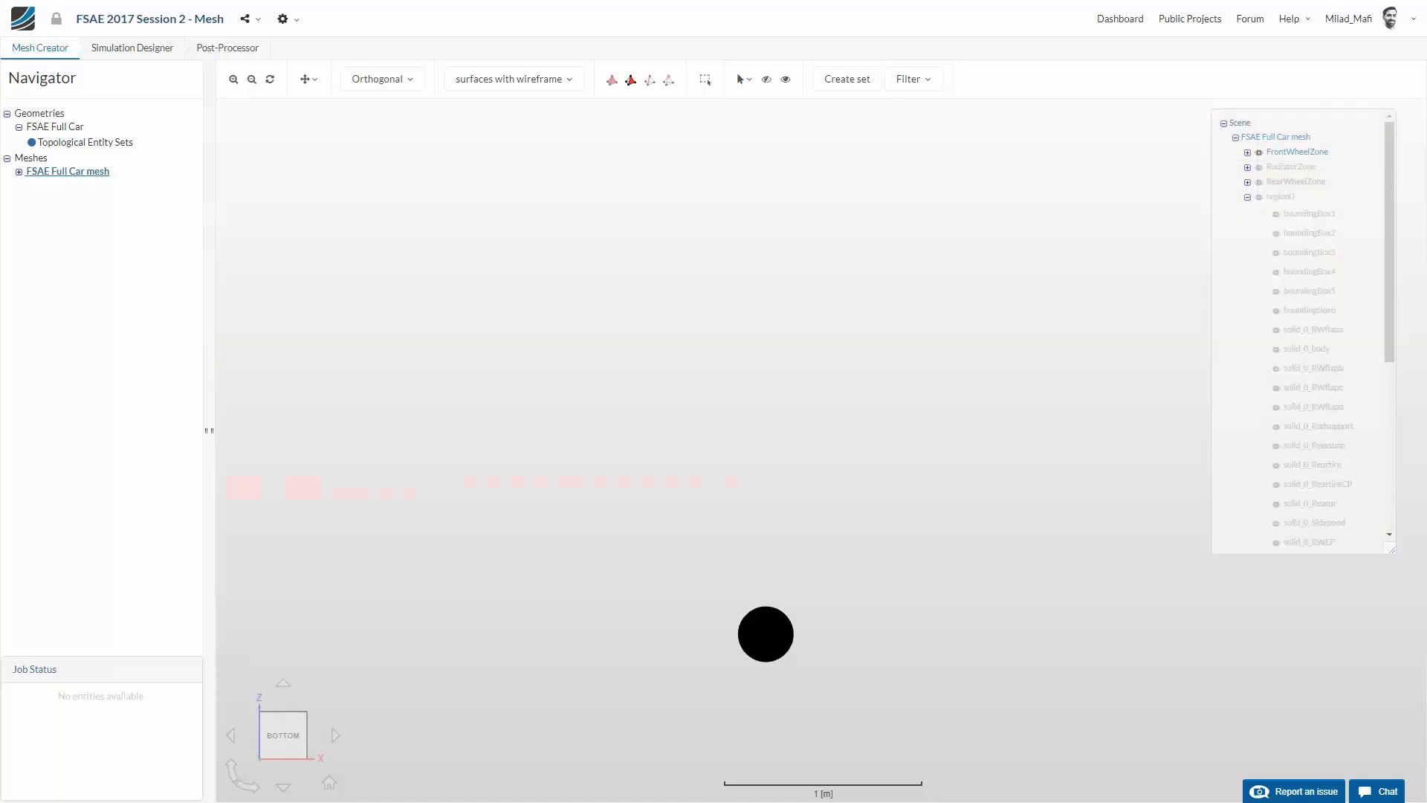
left_click(1275, 233)
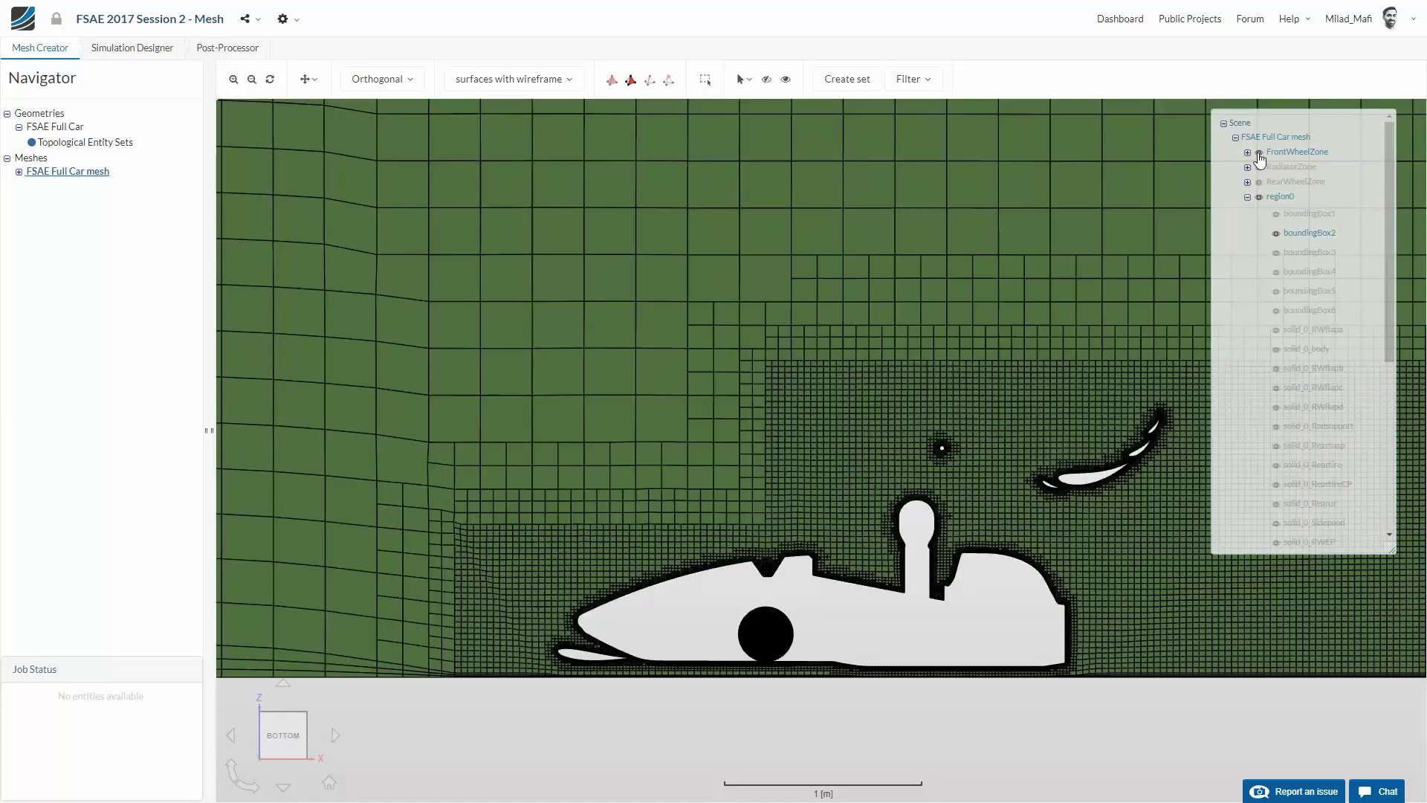
left_click(1259, 152)
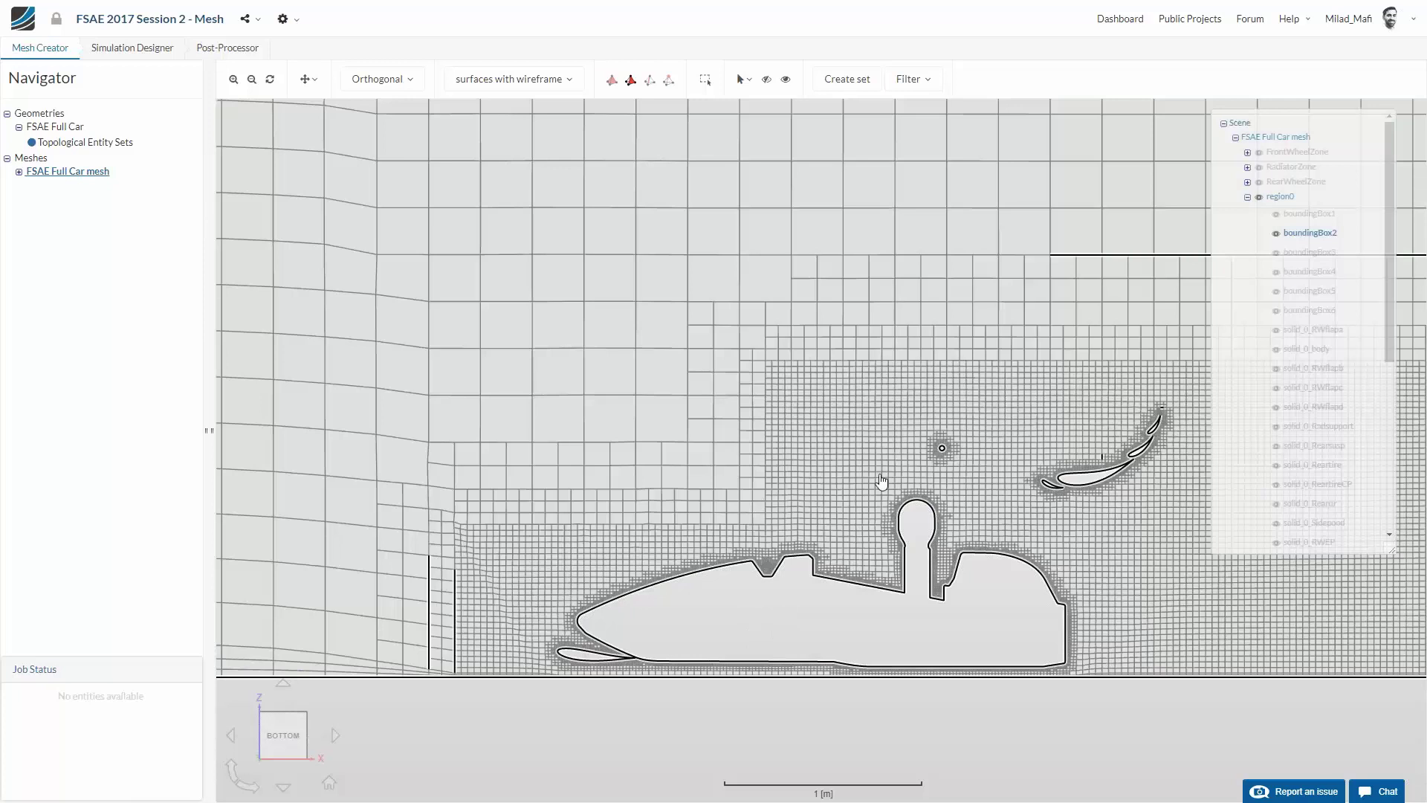
Examine the cell size transitions and the boundary layer cells around the rear wing elements on the symmetry plane
scroll(918, 450, "up", 2)
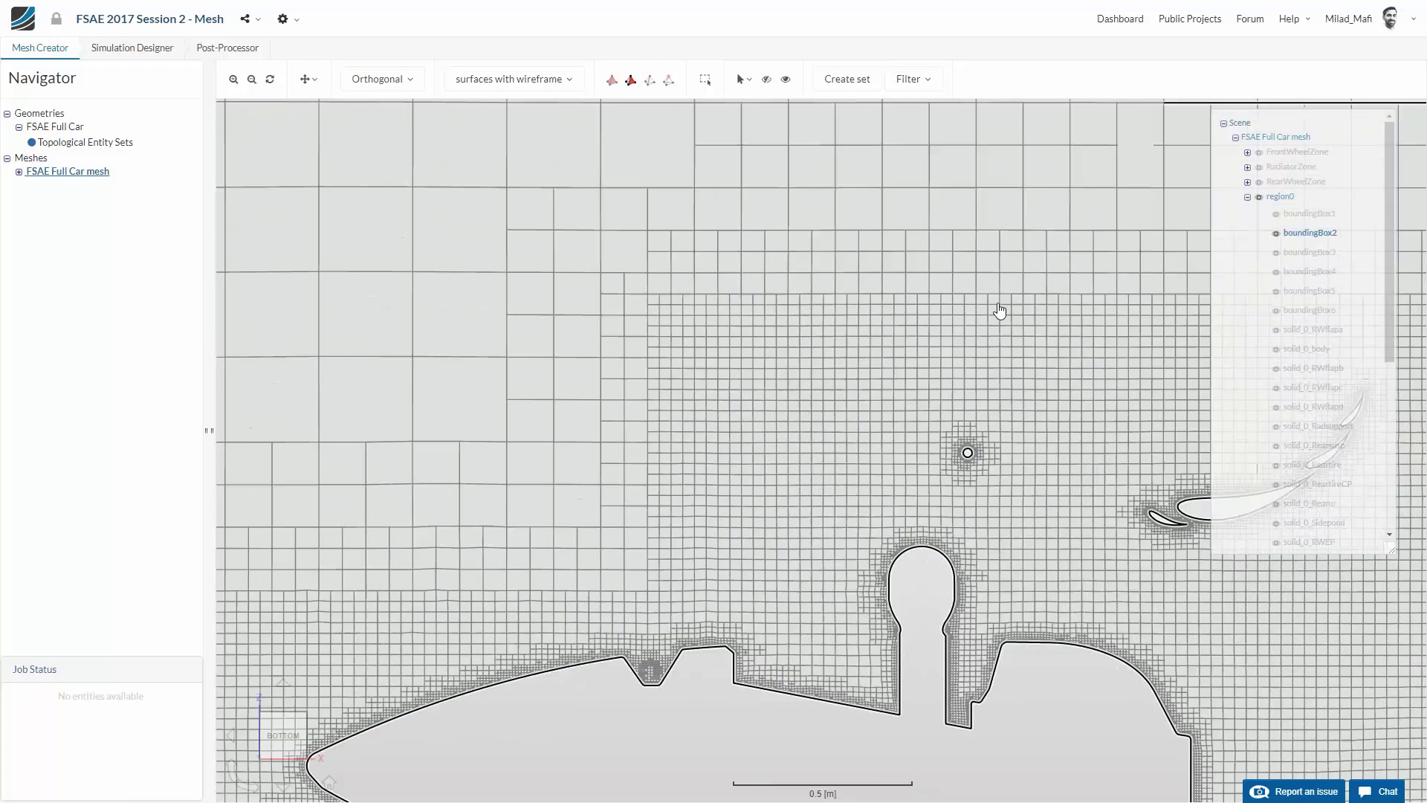
scroll(1005, 520, "up", 3)
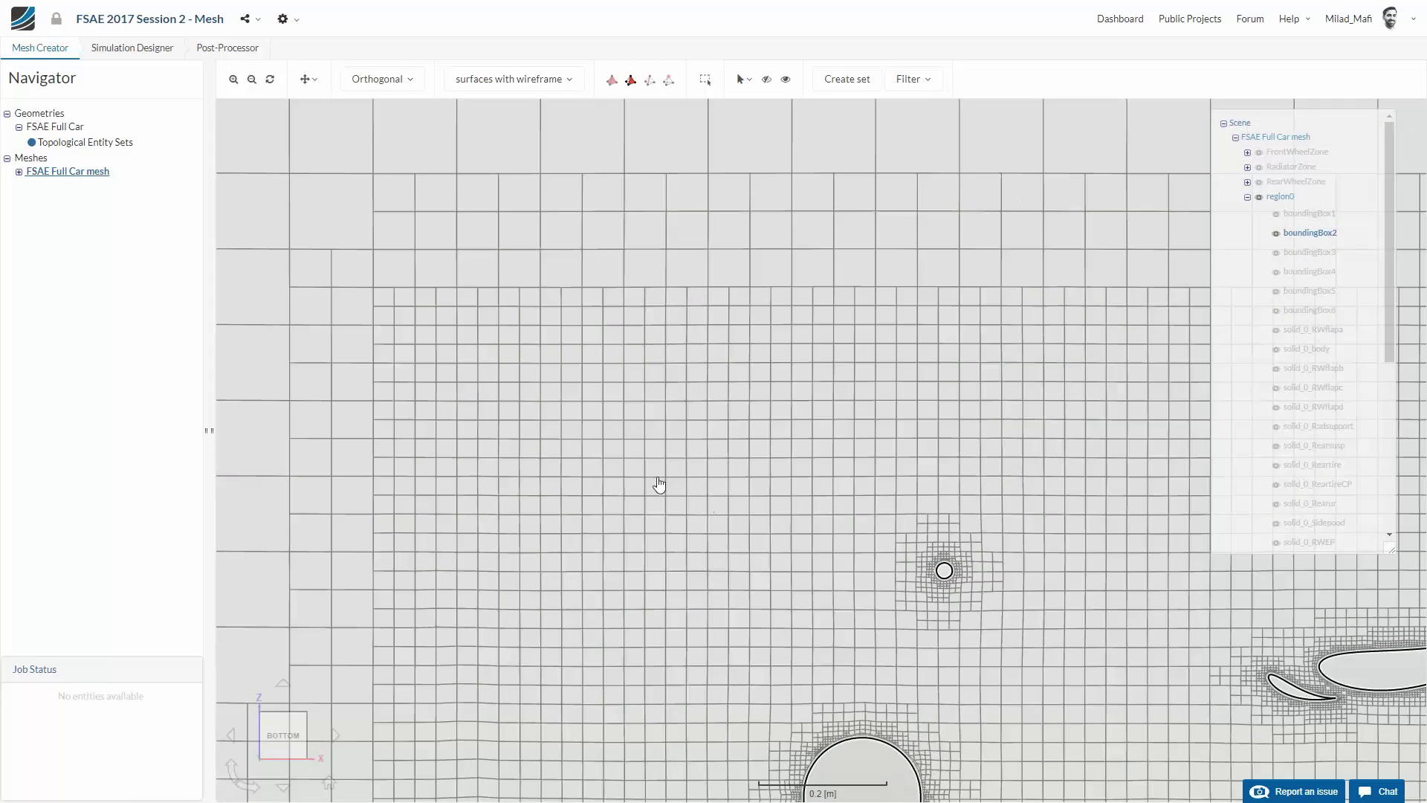
middle_click_drag(1248, 687, 672, 453)
scroll(678, 334, "up", 1)
scroll(710, 462, "up", 3)
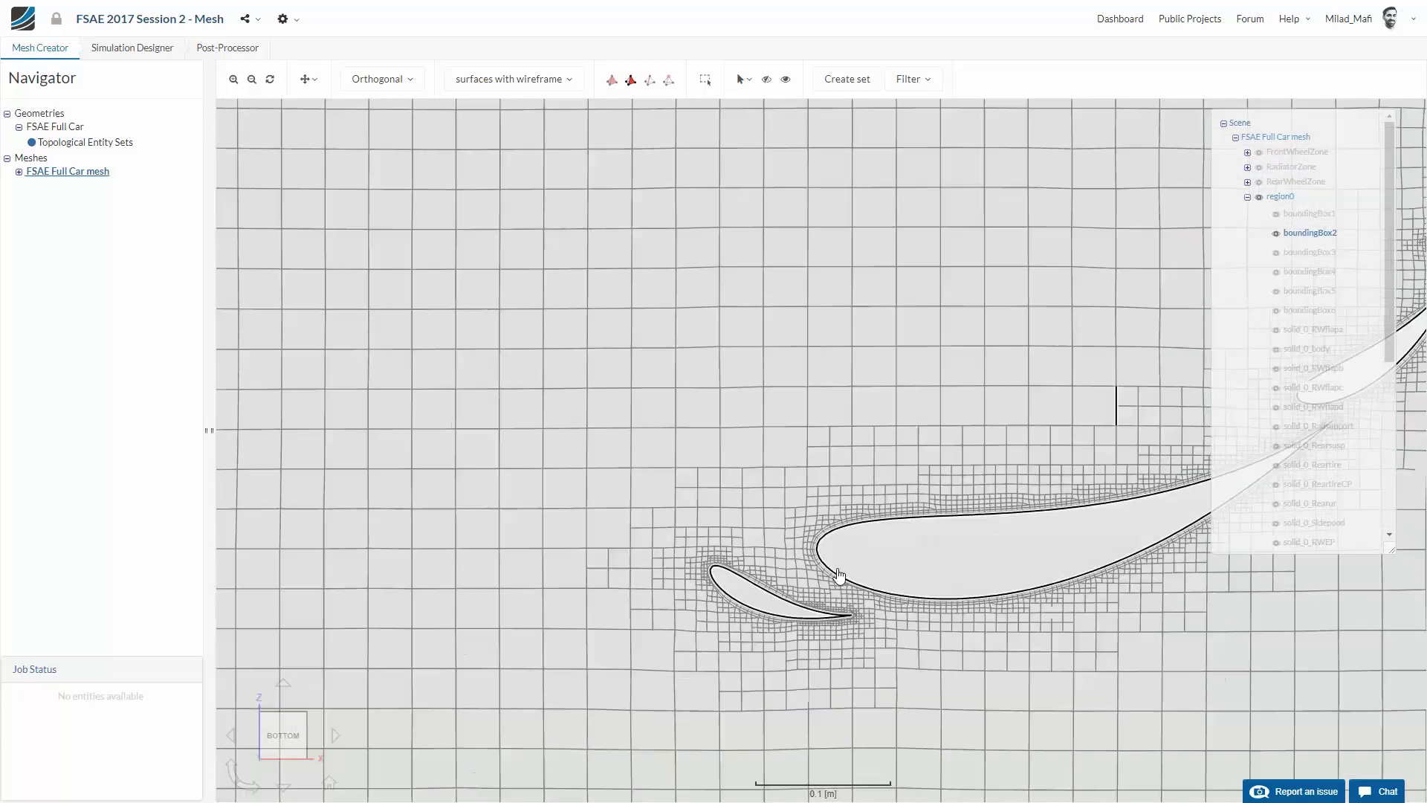
middle_click_drag(877, 550, 803, 477)
scroll(803, 476, "up", 3)
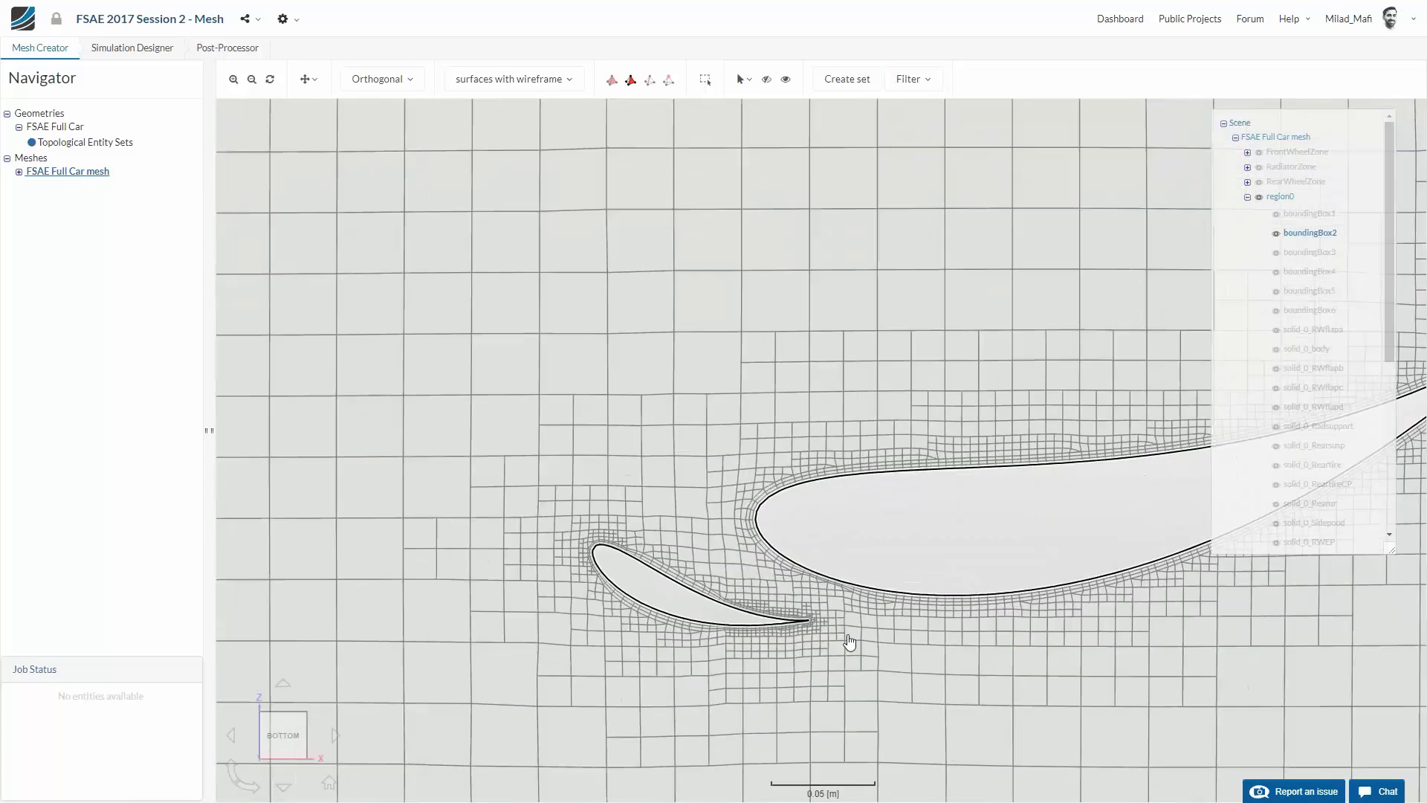
scroll(931, 526, "up", 1)
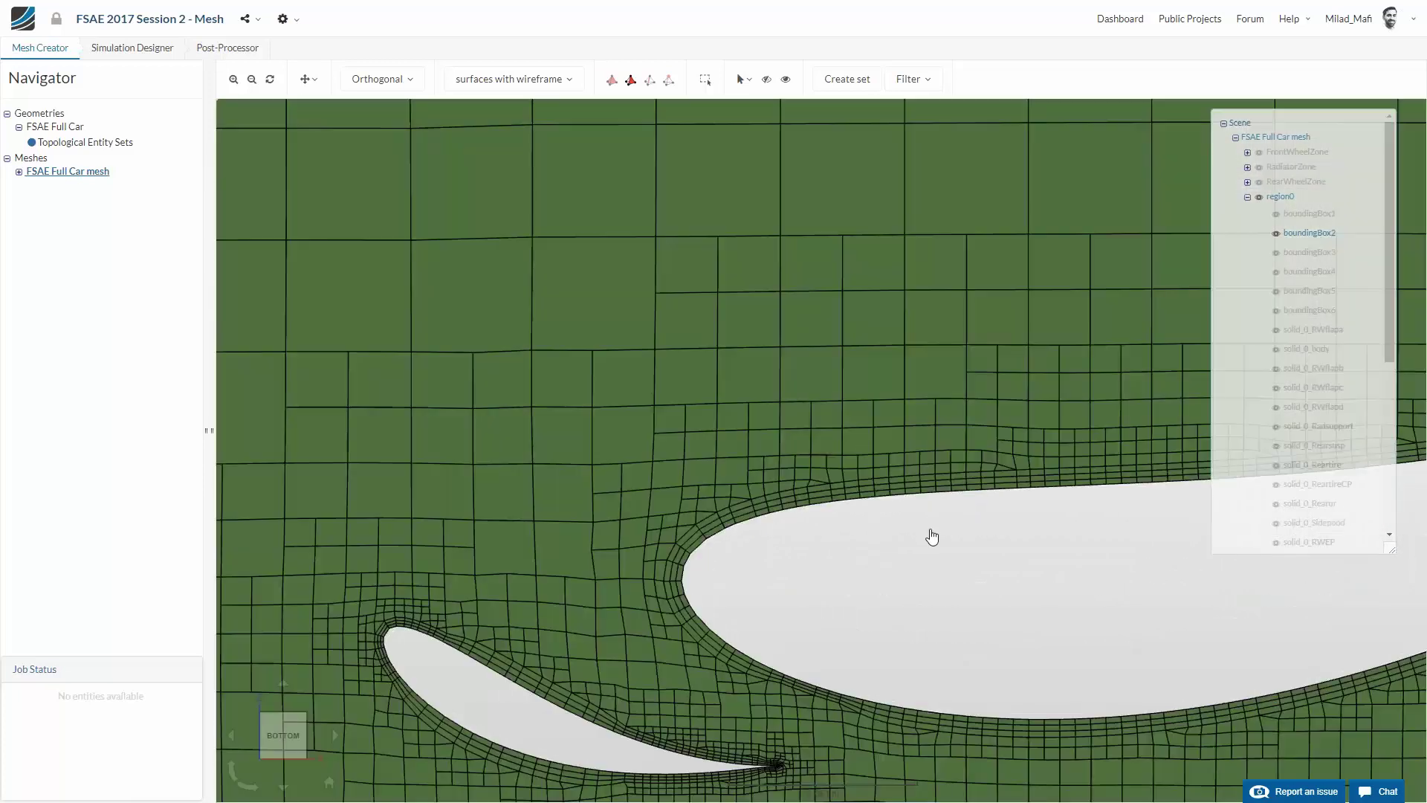
scroll(701, 280, "down", 10)
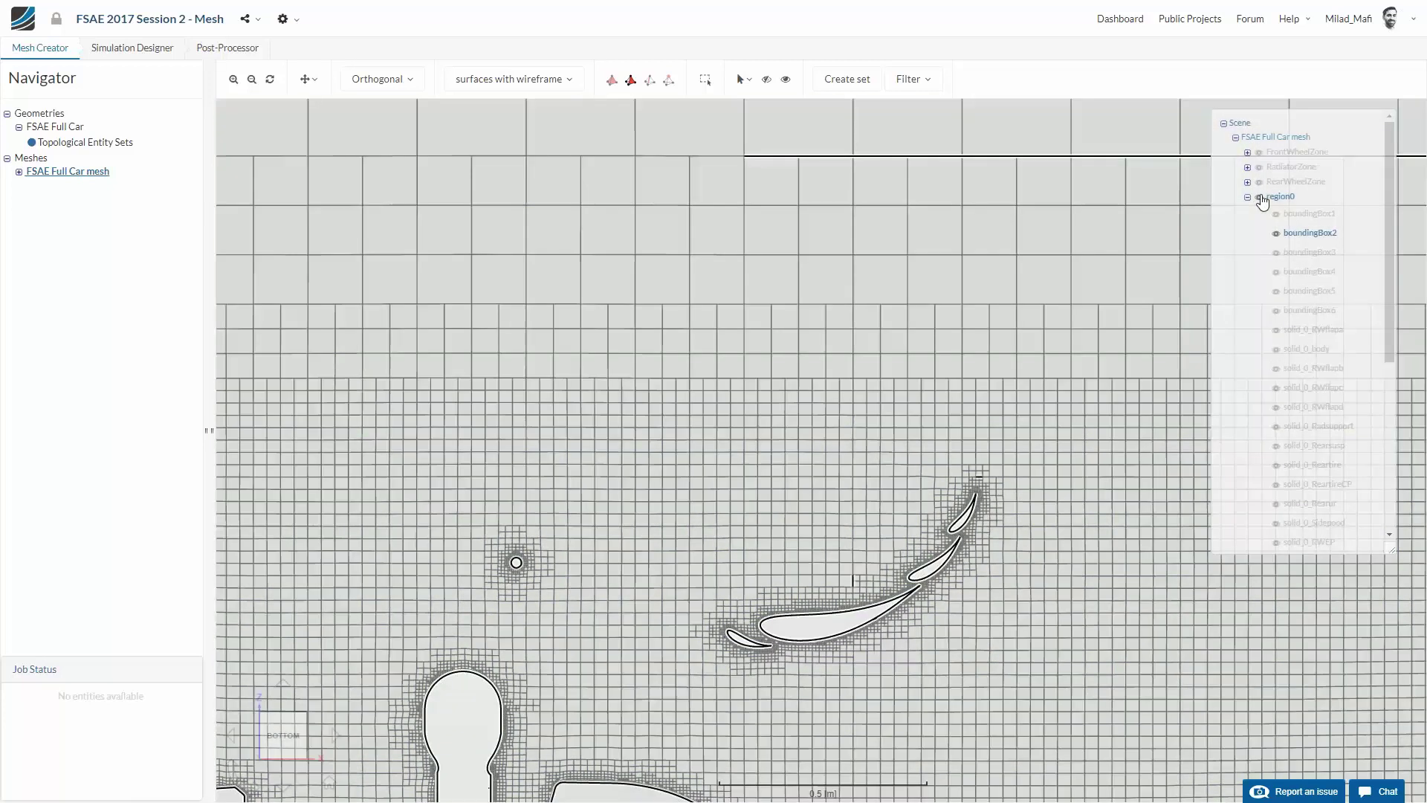
Hide boundingBox2 and display only FrontWheelZone, RadiatorZone and RearWheelZone
left_click(1275, 232)
left_click(1259, 181)
left_click(1260, 152)
left_click(1260, 167)
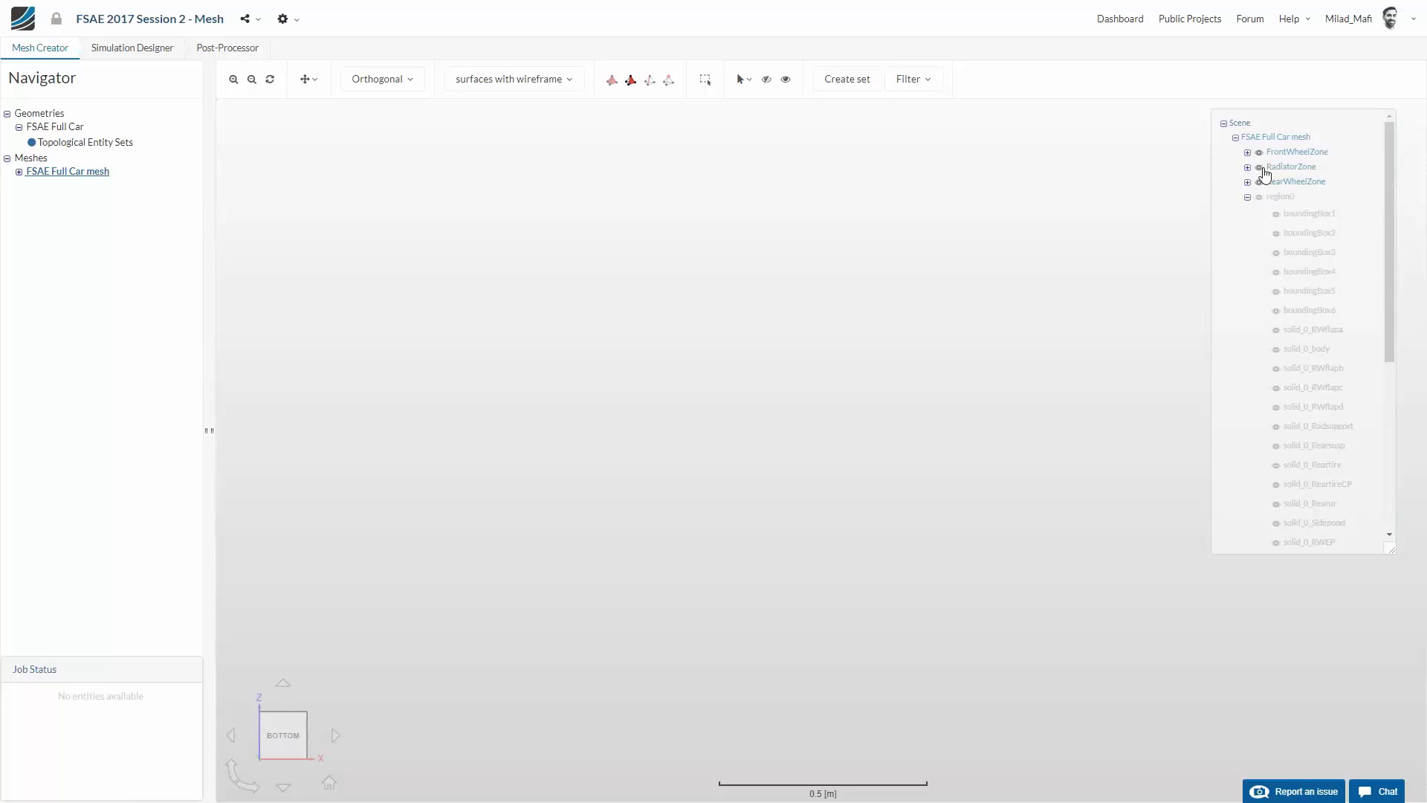
Examine the meshed front wheel, radiator and rear wheel zones from an angled view and up close
right_click_drag(966, 435, 900, 30)
left_click_drag(910, 586, 743, 682)
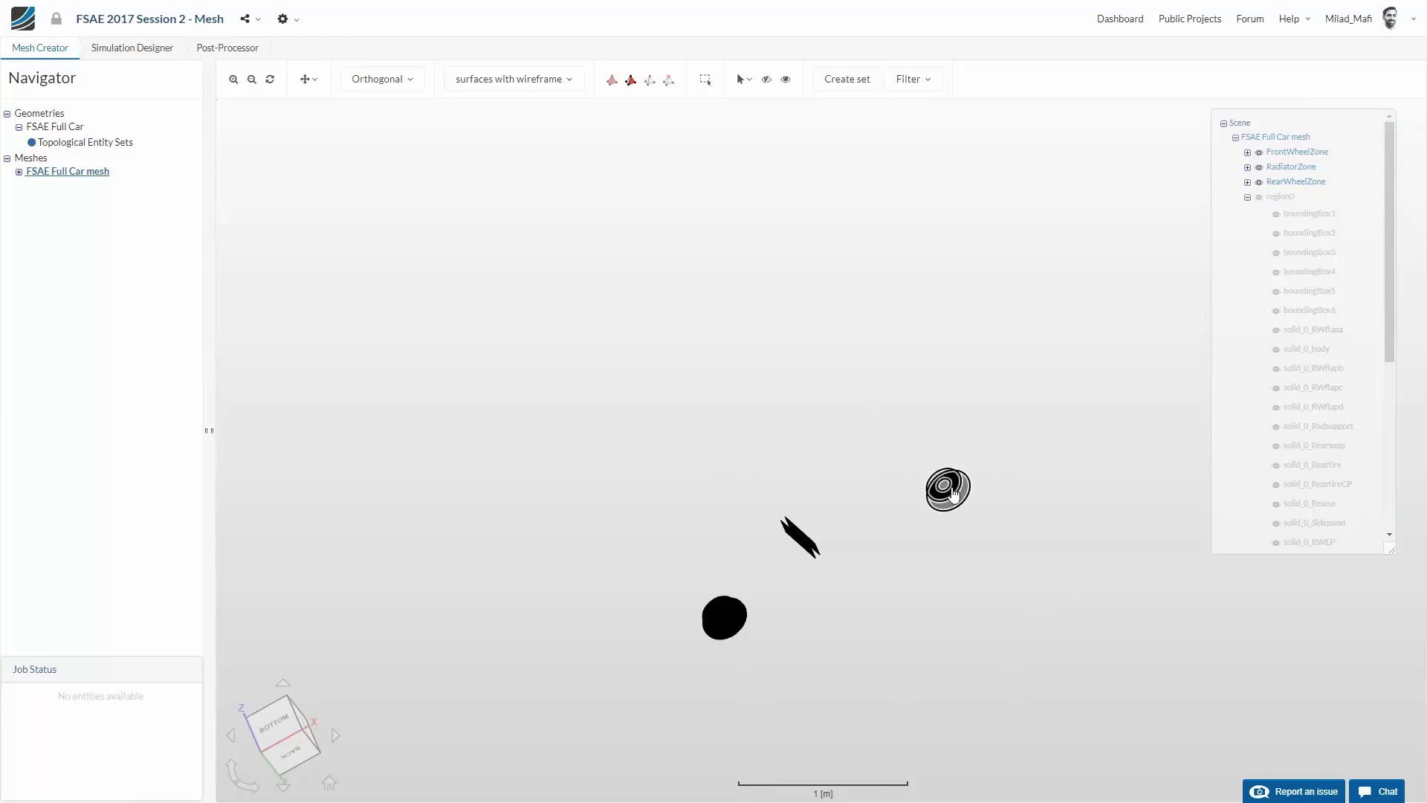
left_click_drag(808, 544, 886, 462)
right_click_drag(884, 457, 906, 441)
left_click(868, 361)
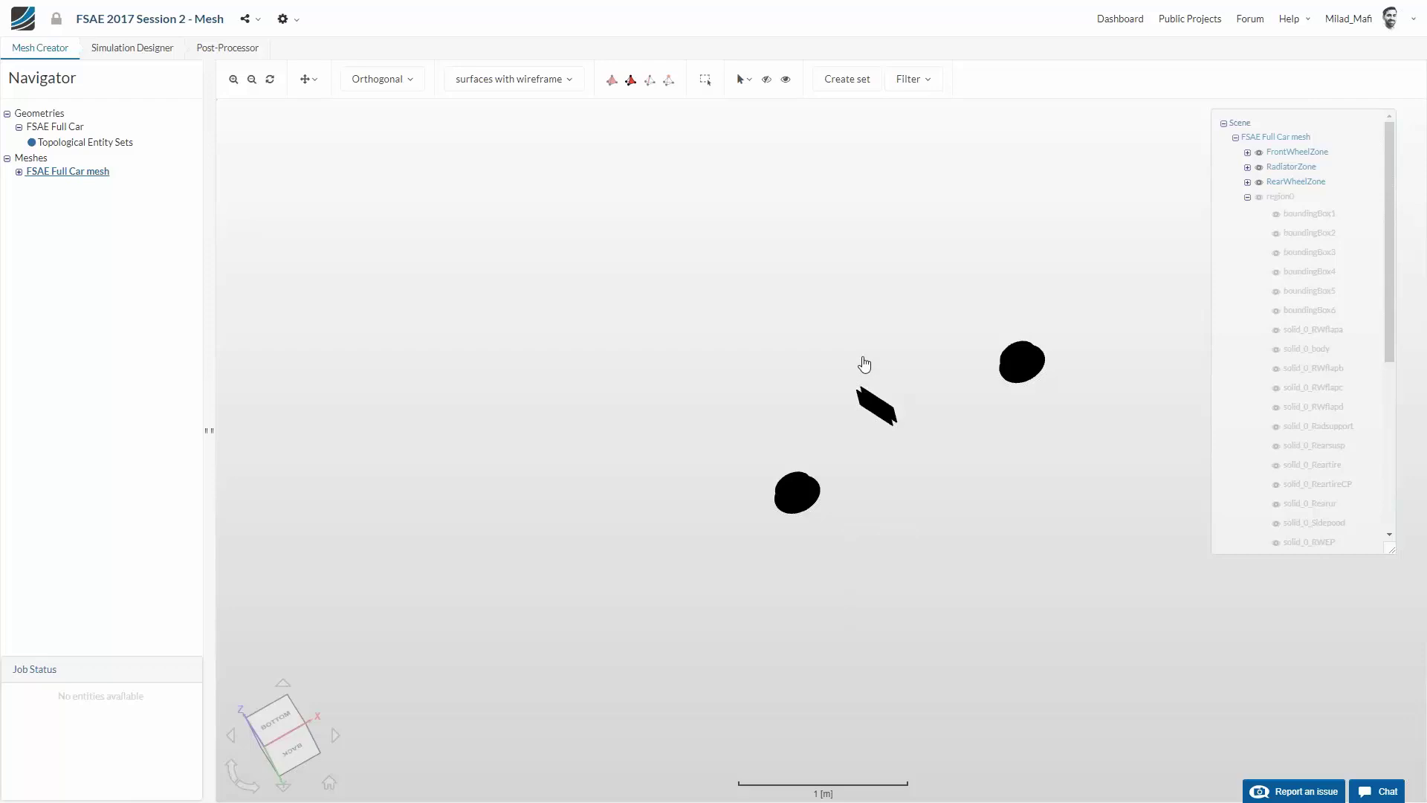
middle_click_drag(885, 468, 921, 568)
scroll(919, 571, "up", 4)
left_click_drag(904, 563, 555, 657)
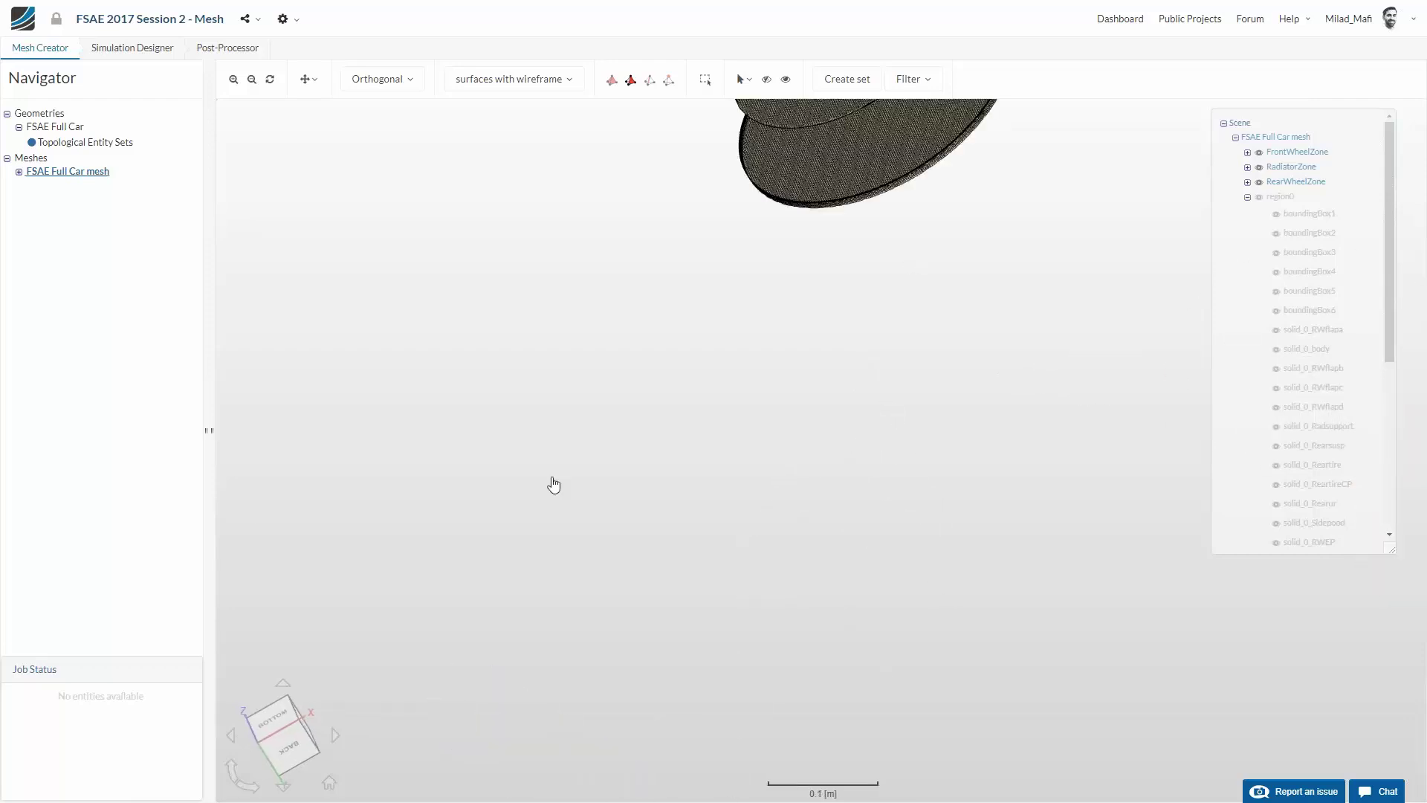
scroll(564, 459, "down", 1)
scroll(565, 461, "down", 5)
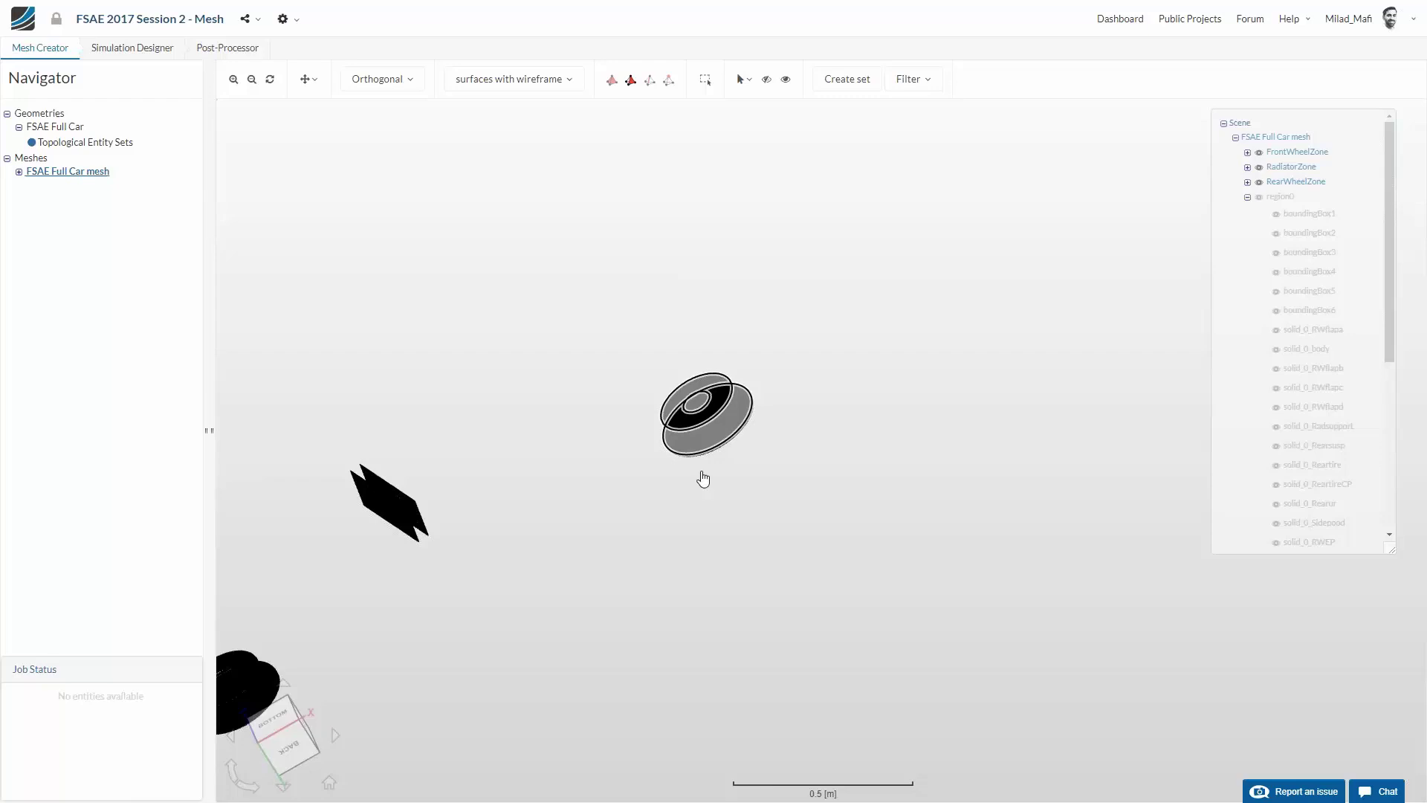
scroll(624, 573, "down", 3)
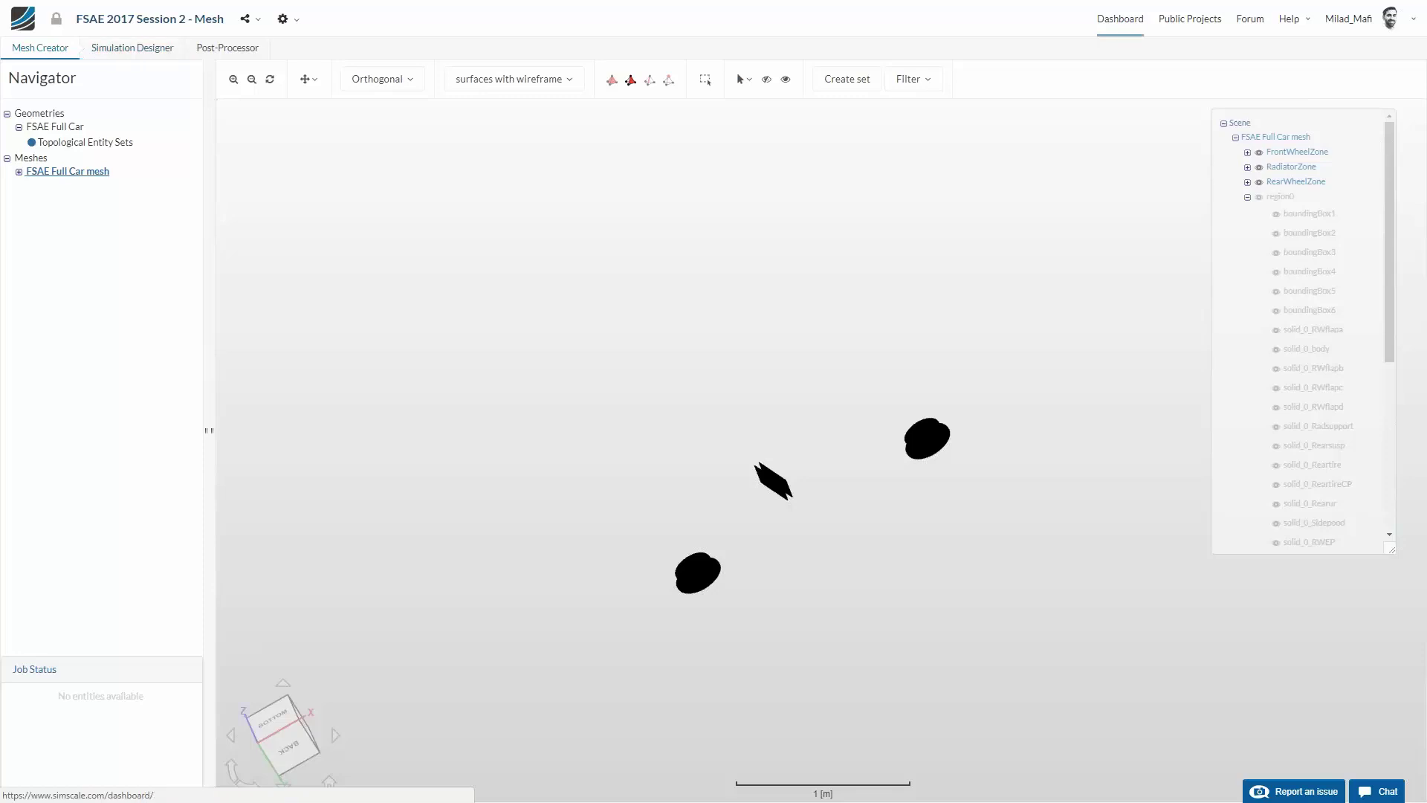
Hide the wheel and radiator zones and boundingBox1 to boundingBox6 so only the car surfaces of region0 are displayed
left_click(1259, 181)
left_click(1259, 166)
left_click(1259, 151)
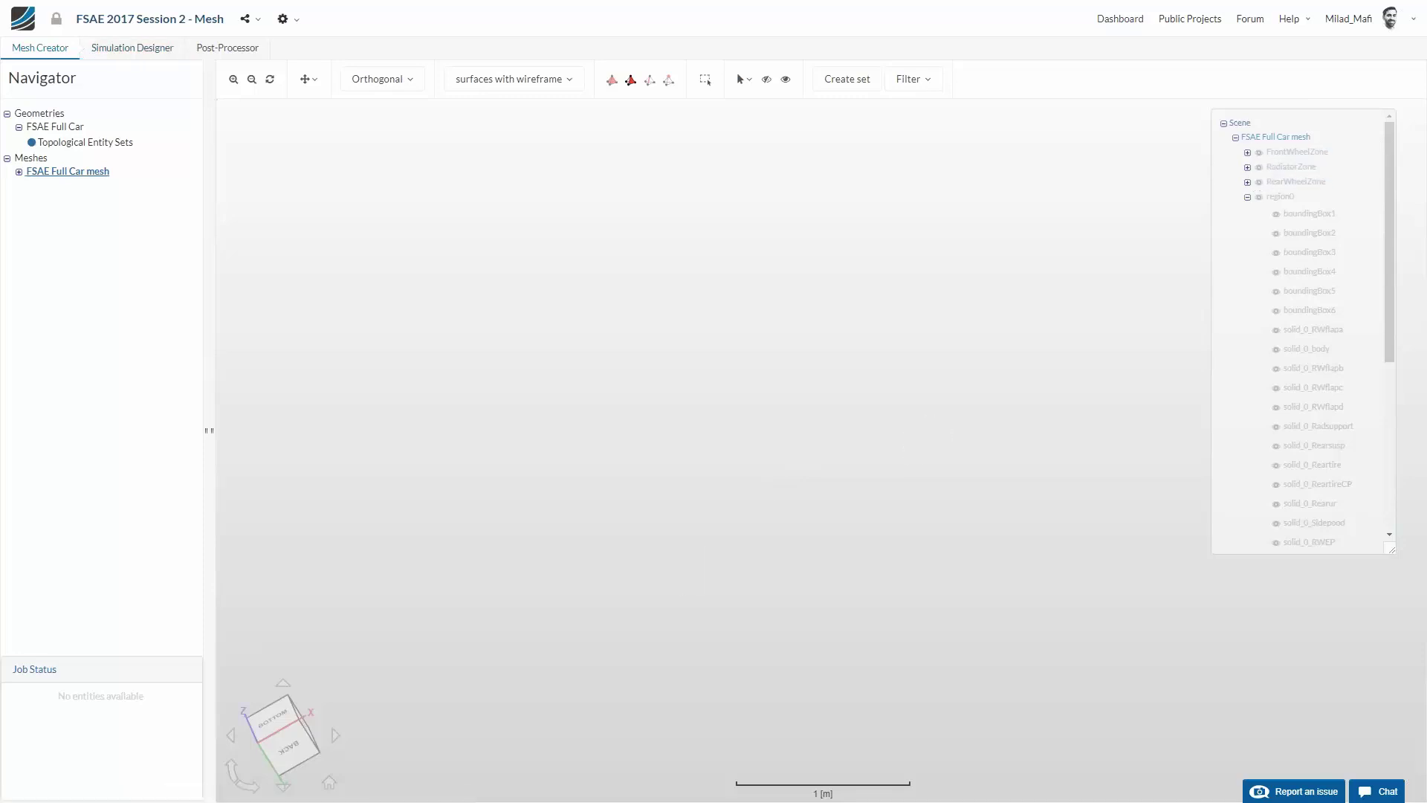
left_click(1259, 197)
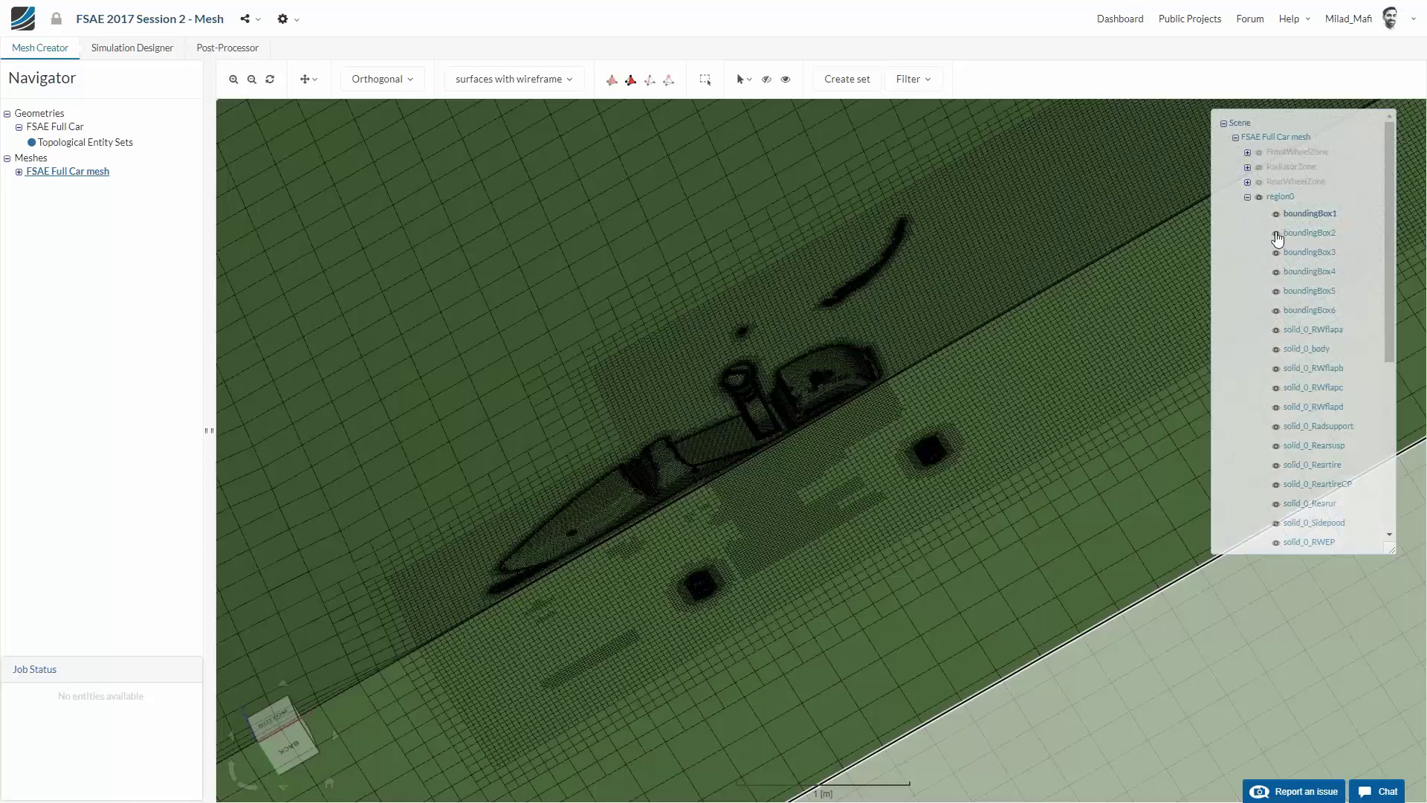
left_click(1276, 214)
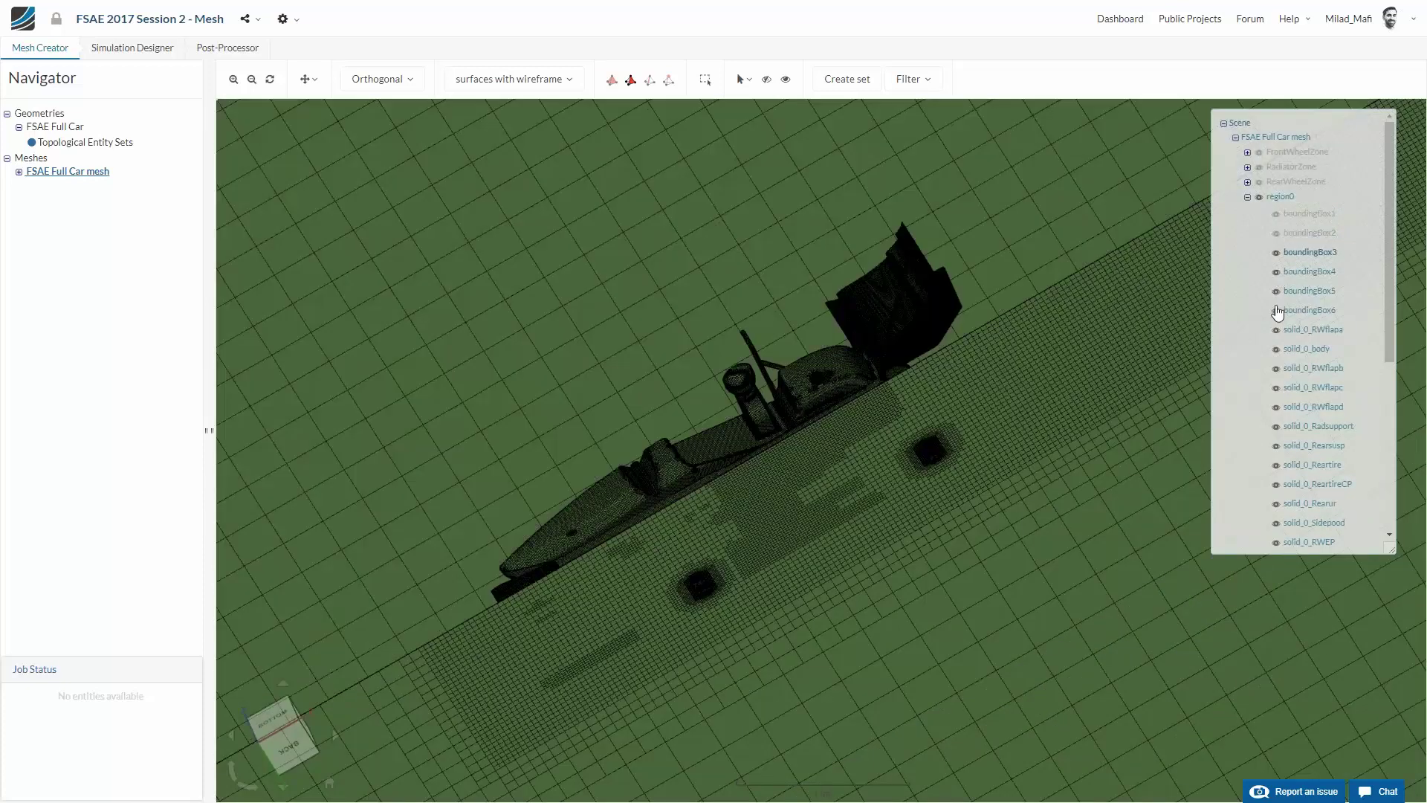
left_click(1276, 310)
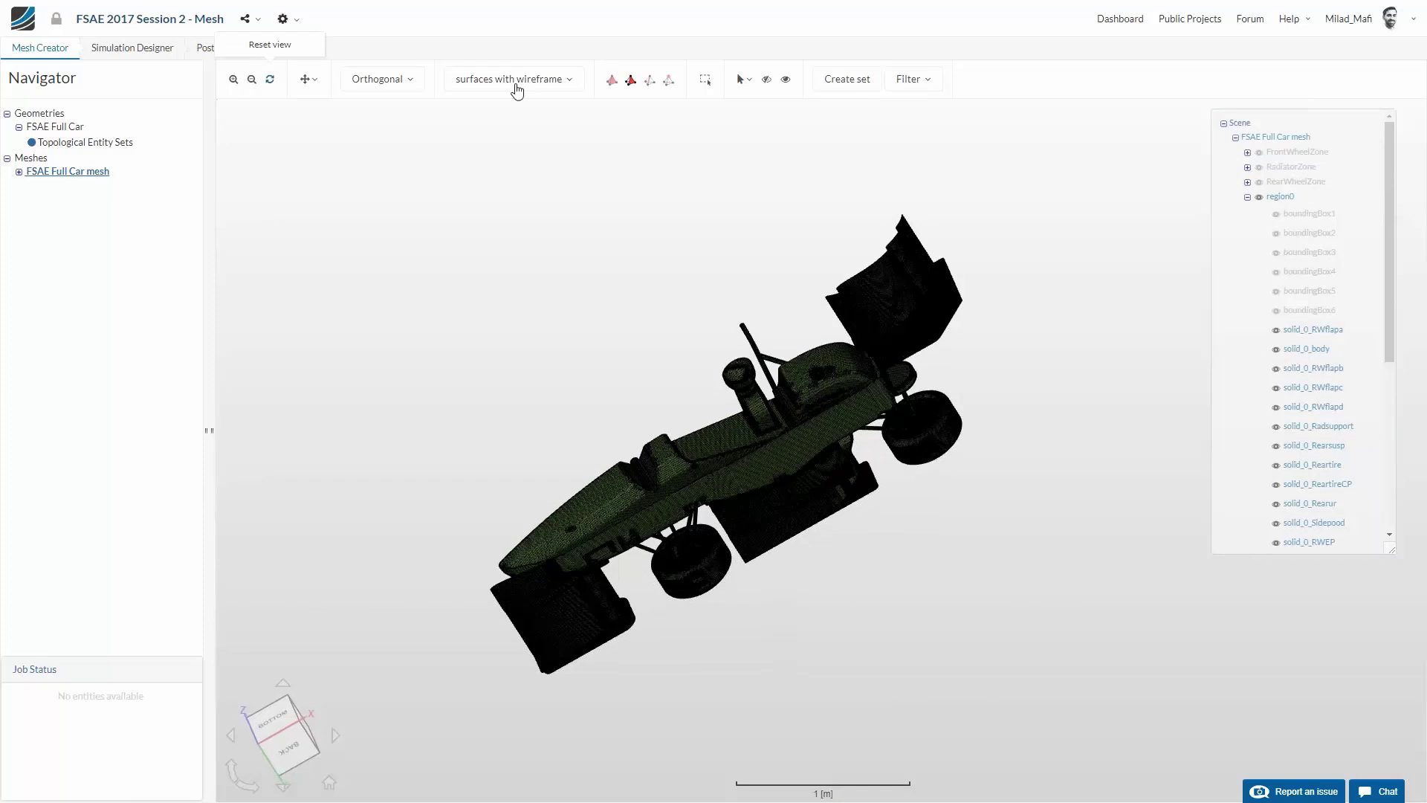
Reset the view of the car and set the render mode to surfaces
left_click(564, 80)
left_click(564, 85)
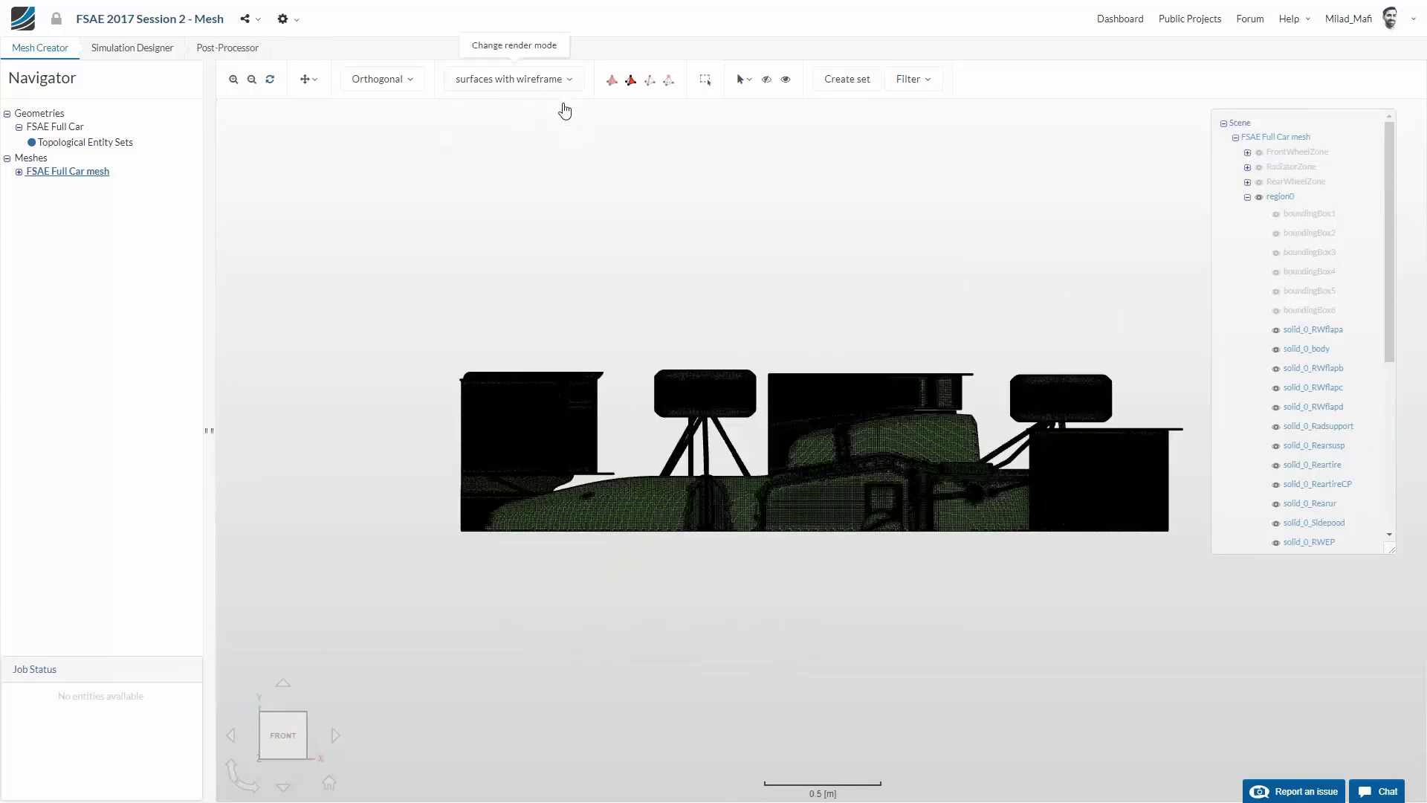
left_click(566, 85)
left_click(559, 108)
Examine the surface quality of the car mesh around the rear wheel, suspension and rear wing supports
left_click_drag(659, 577, 733, 521)
scroll(733, 520, "up", 5)
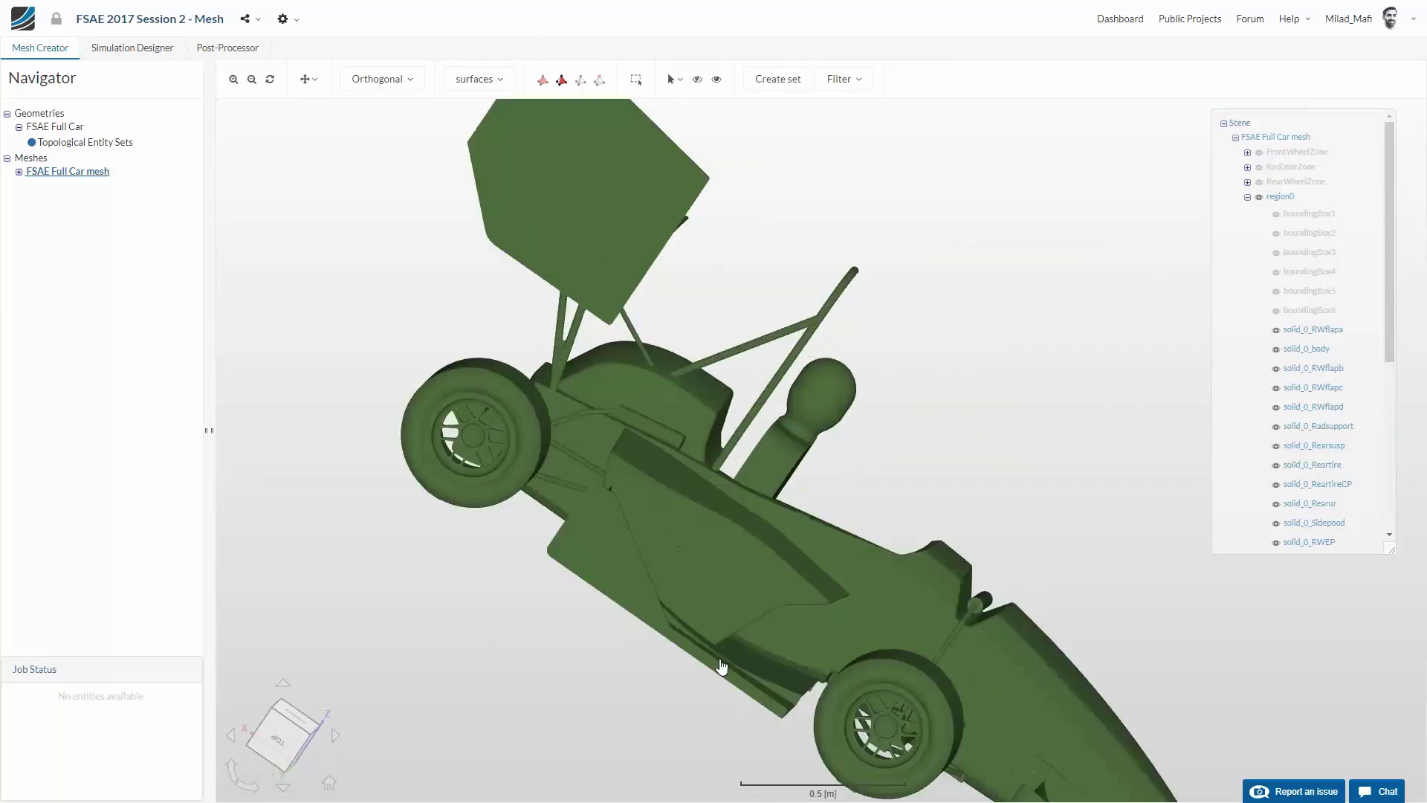
scroll(749, 374, "up", 4)
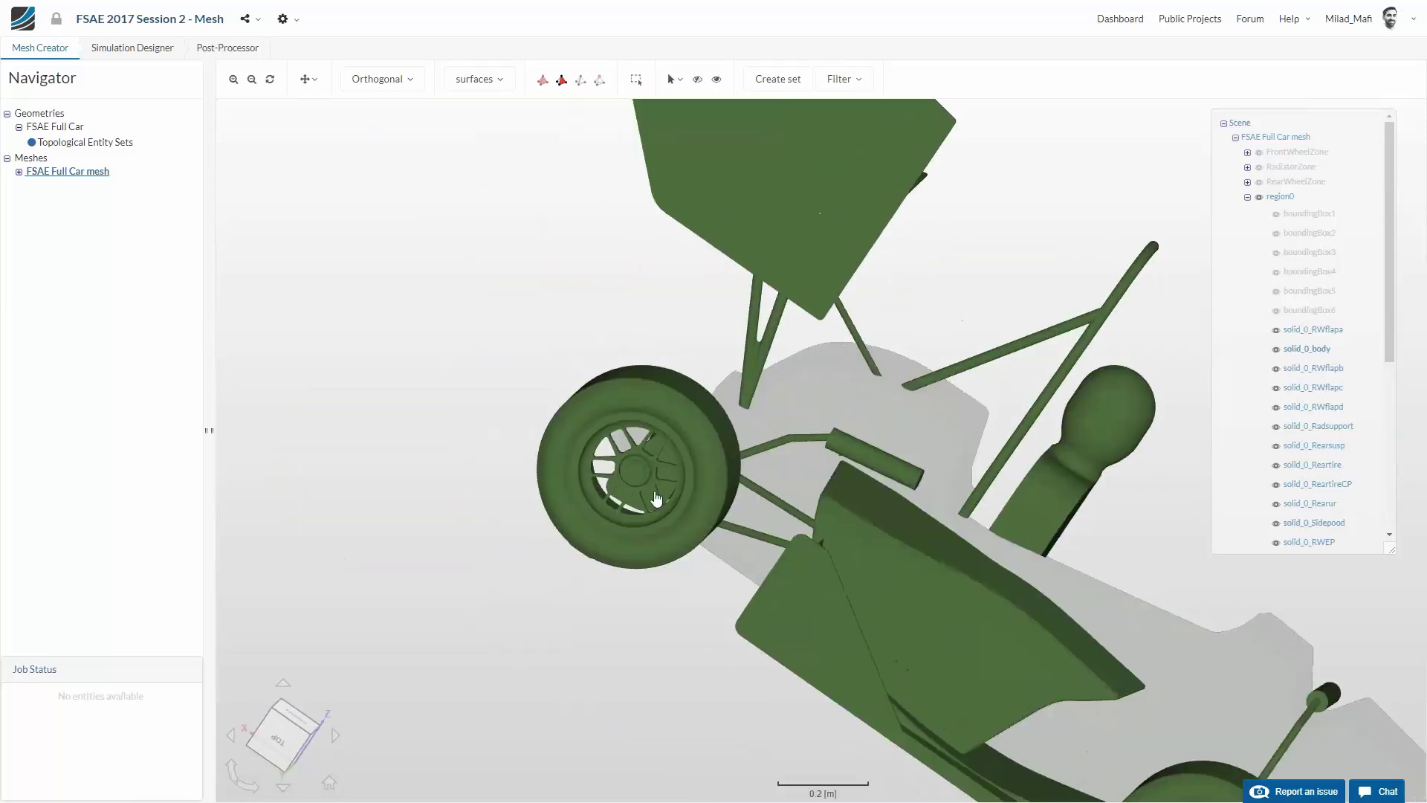
scroll(689, 567, "up", 4)
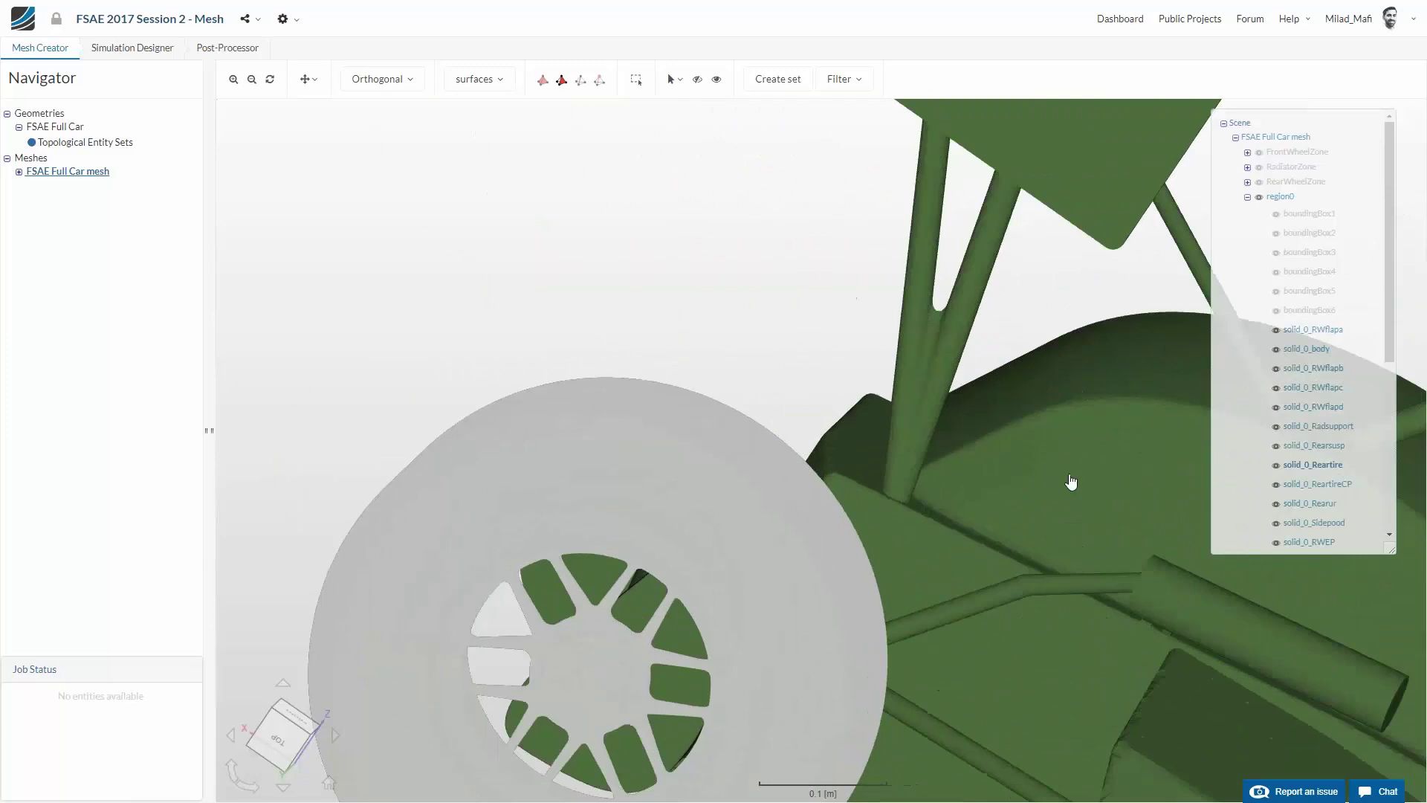
scroll(1102, 577, "up", 4)
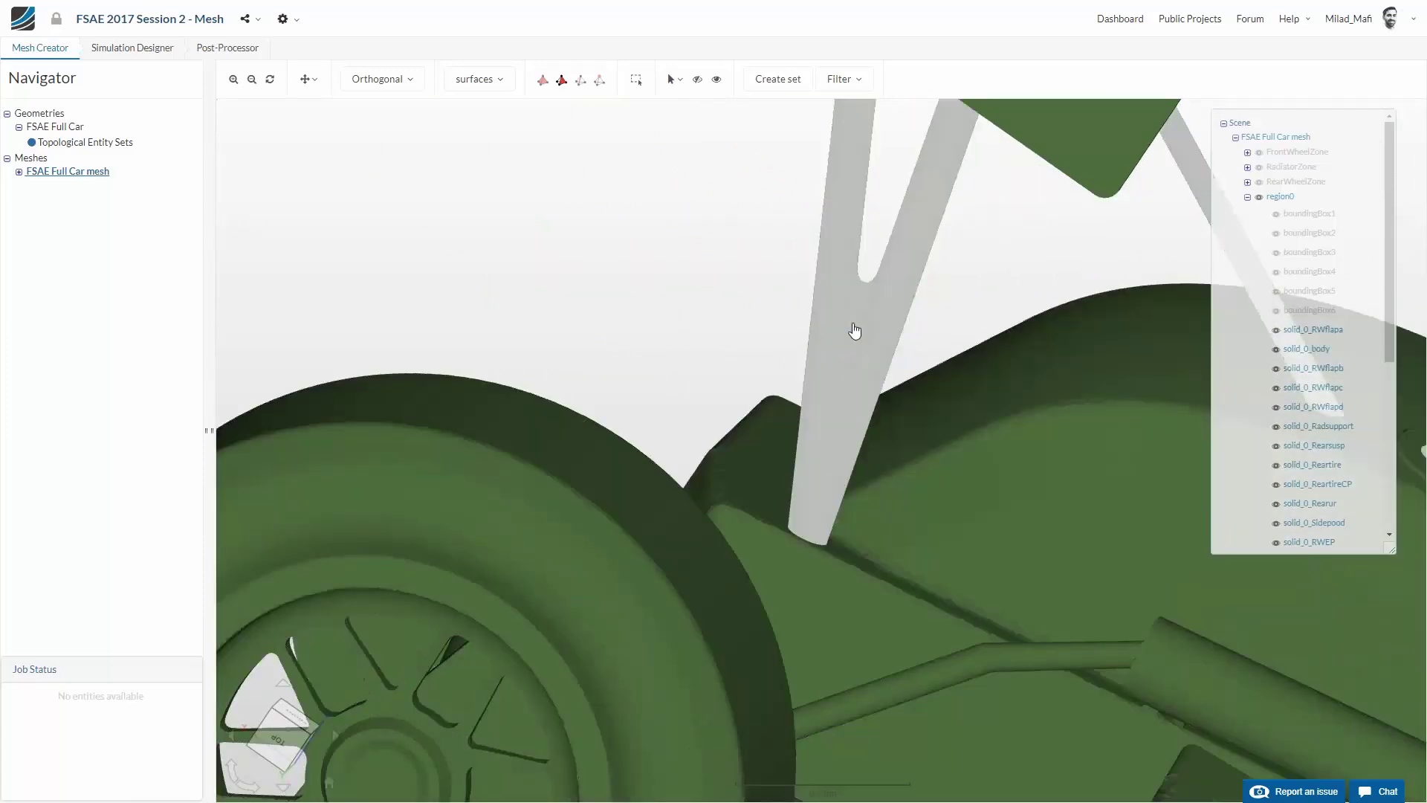
scroll(567, 179, "down", 1)
scroll(568, 179, "down", 2)
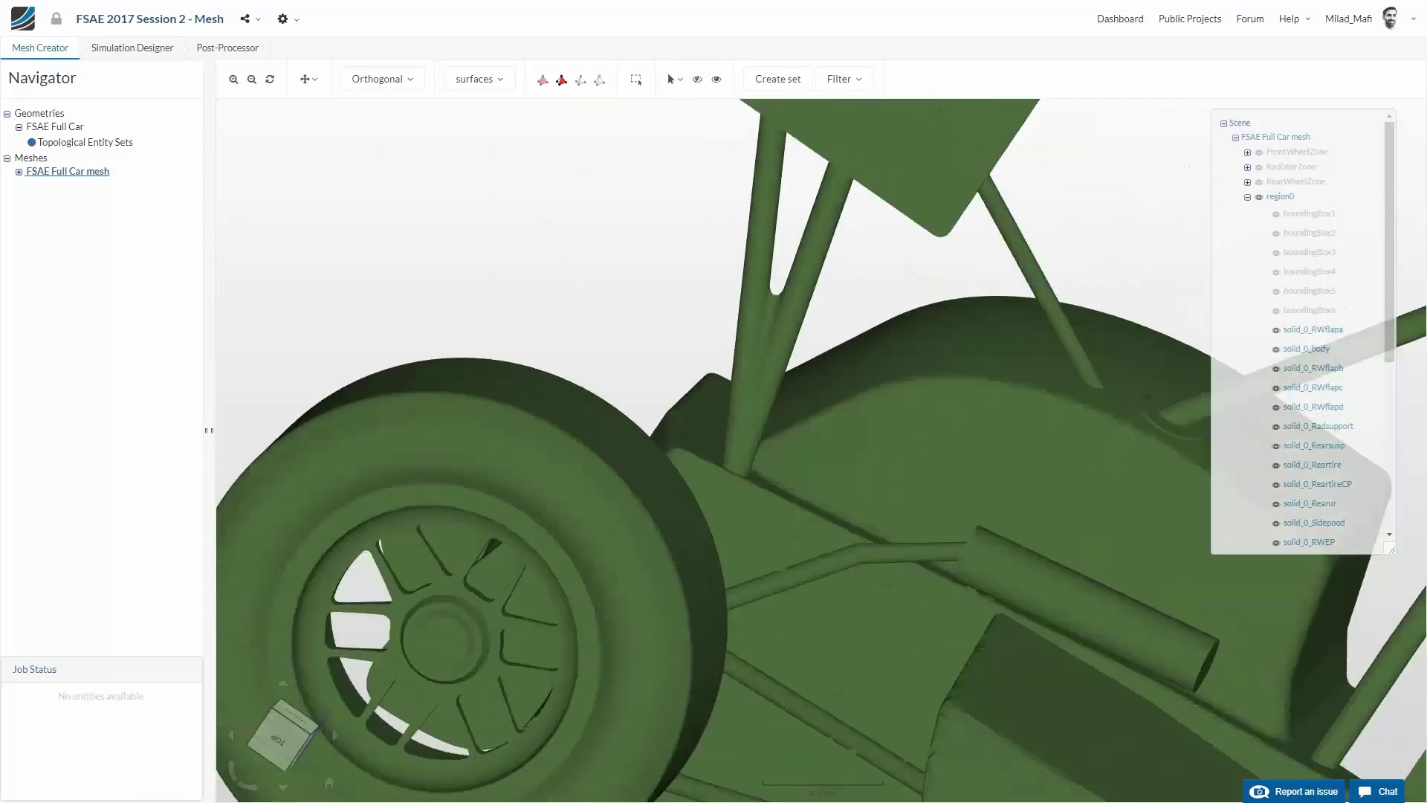
scroll(568, 179, "down", 4)
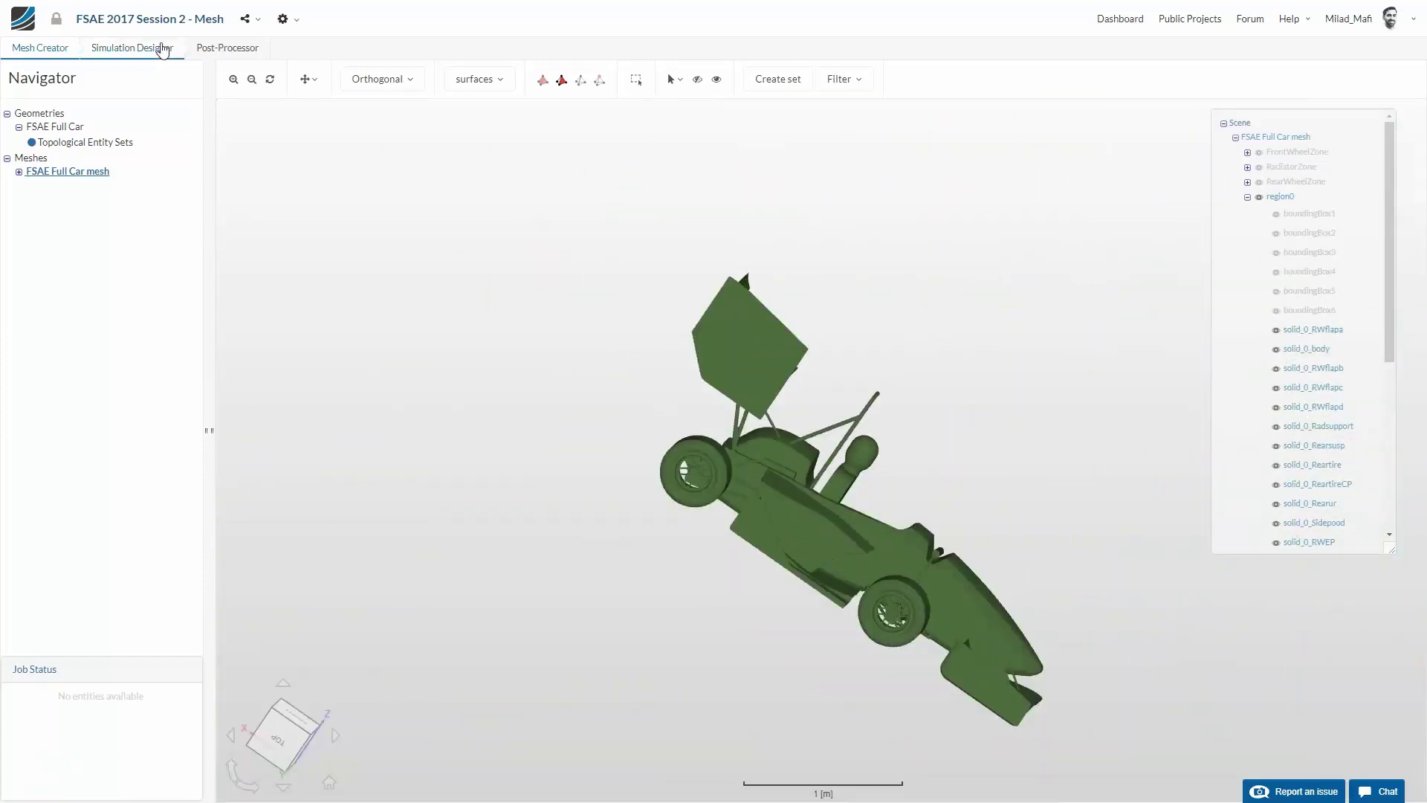
Create a new fluid dynamics simulation with the Incompressible analysis type
left_click(119, 48)
left_click(531, 79)
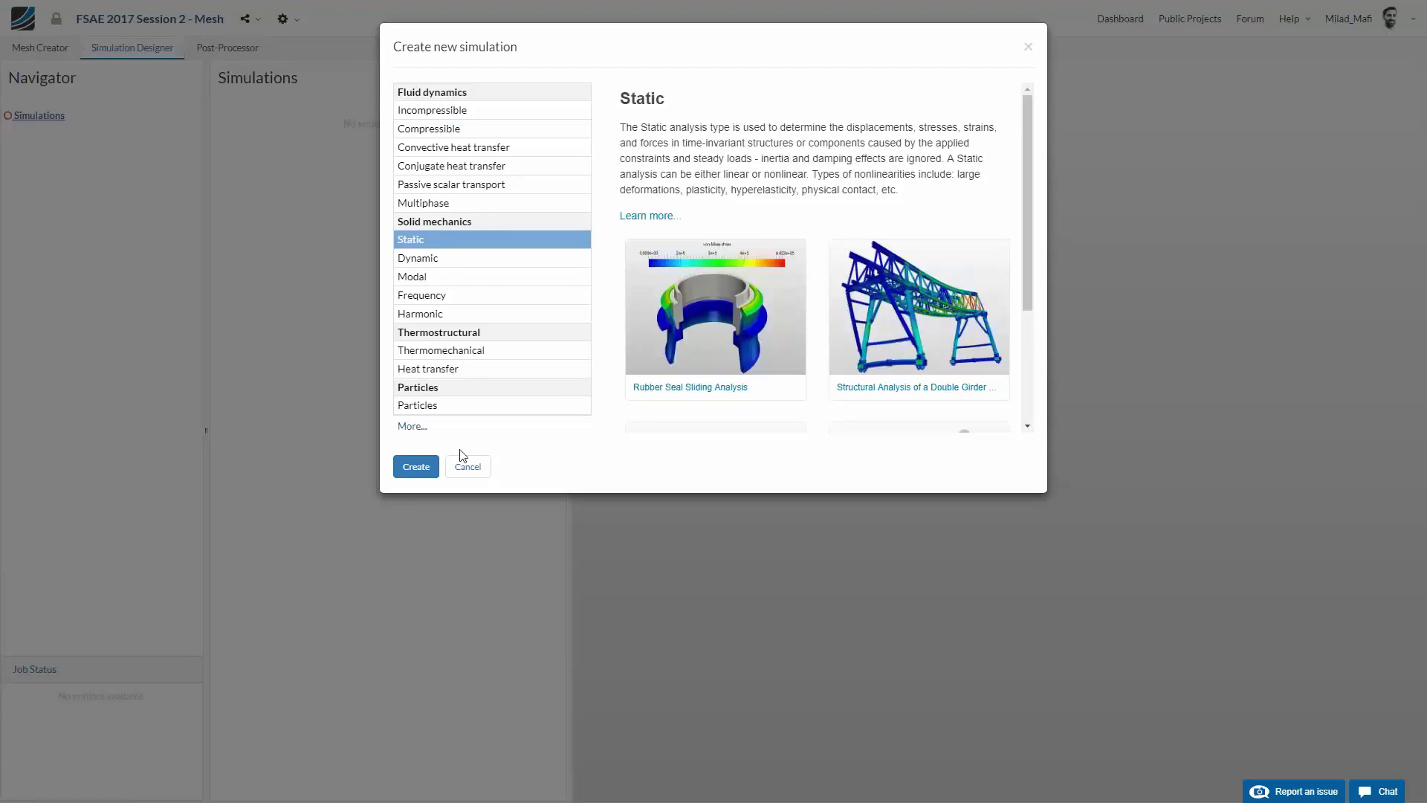
left_click(440, 111)
scroll(715, 276, "down", 3)
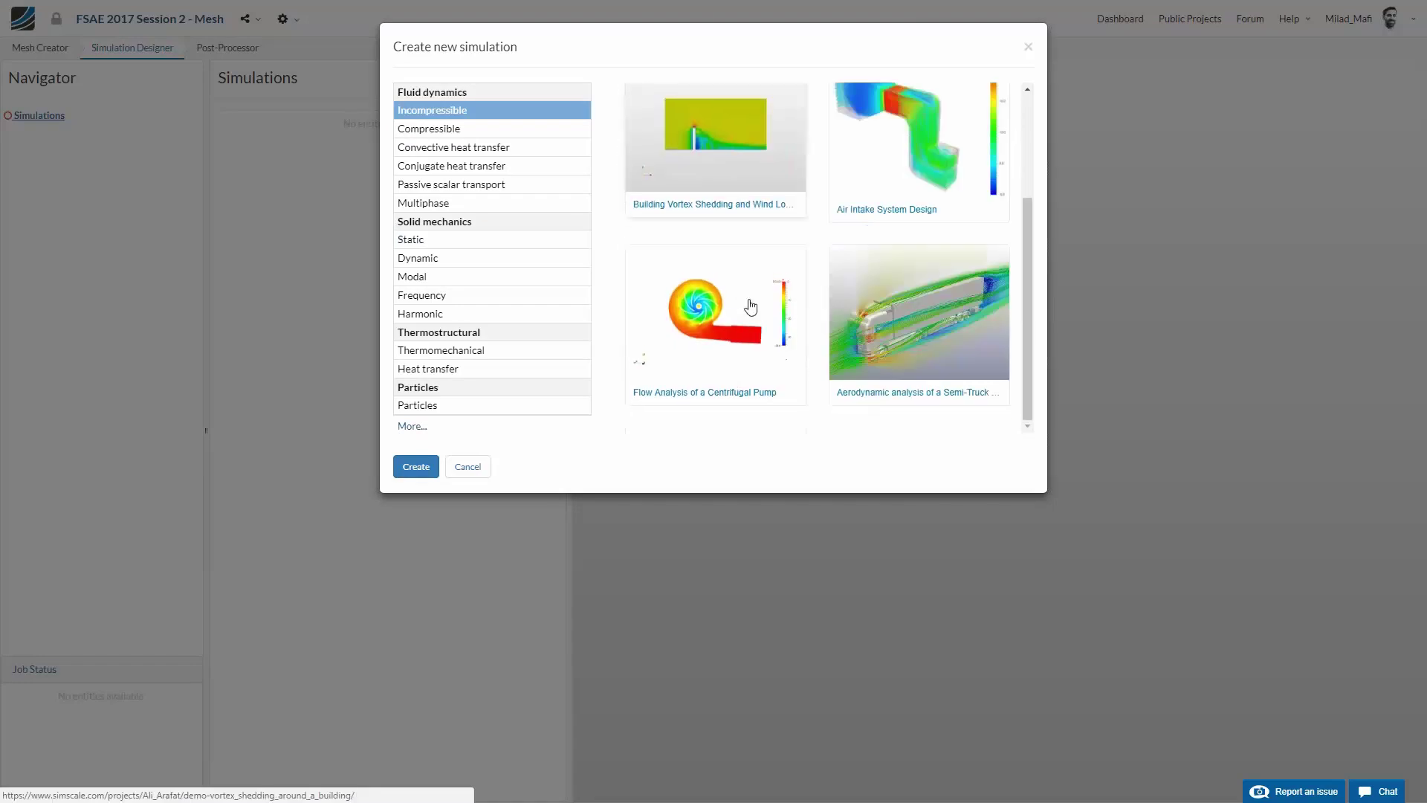
left_click(410, 469)
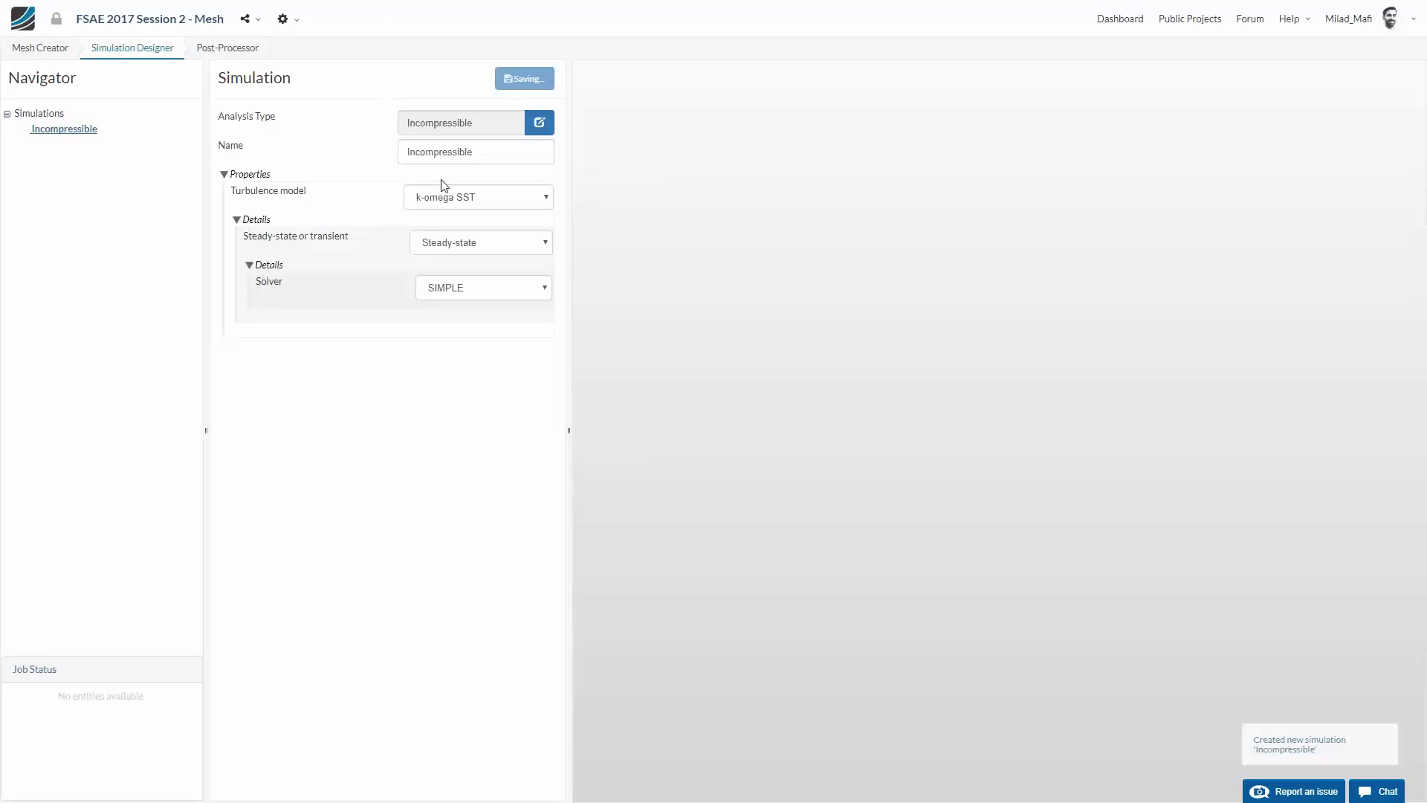
Rename the simulation to FSAE CFD and assign the FSAE Full Car mesh as its domain
double_click(468, 152)
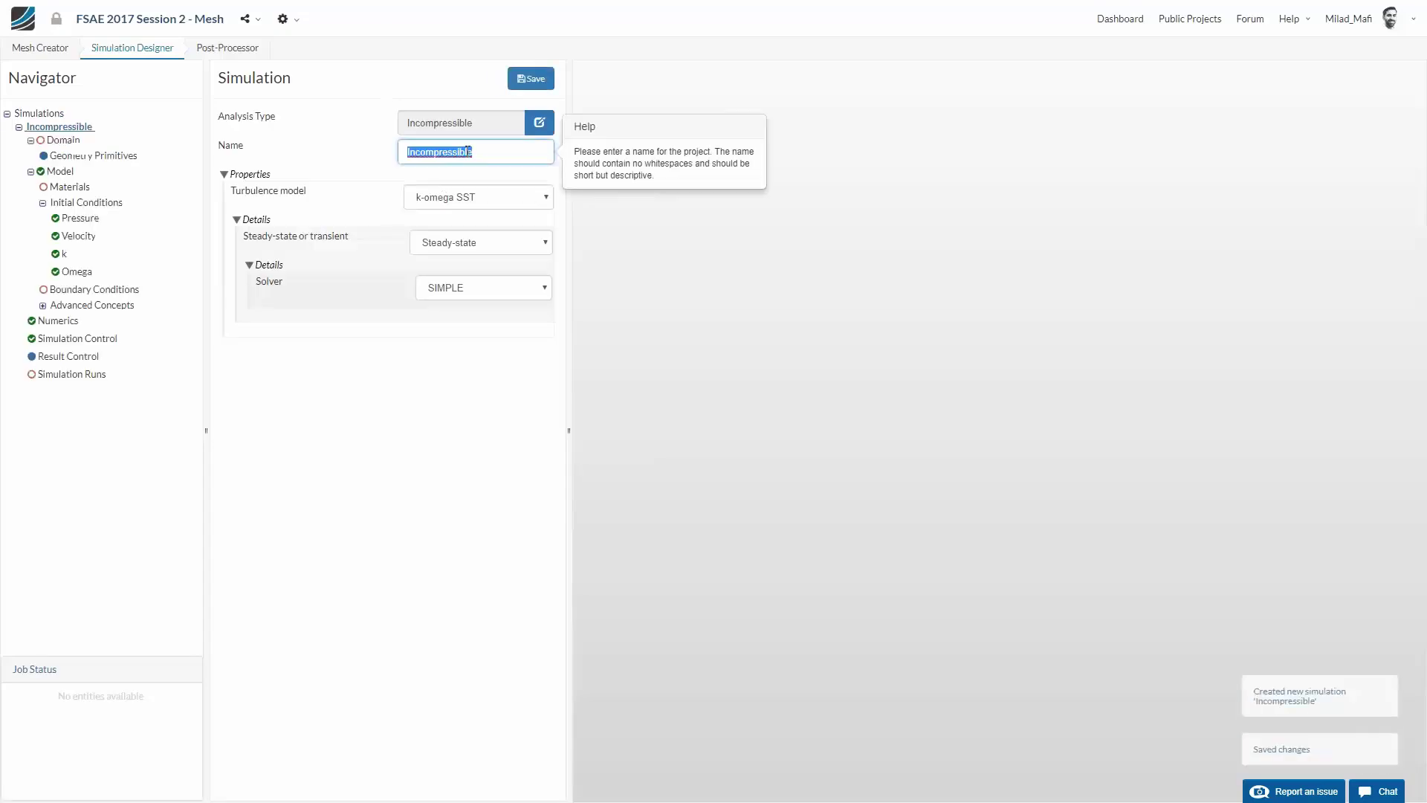
type("FSAE CFD")
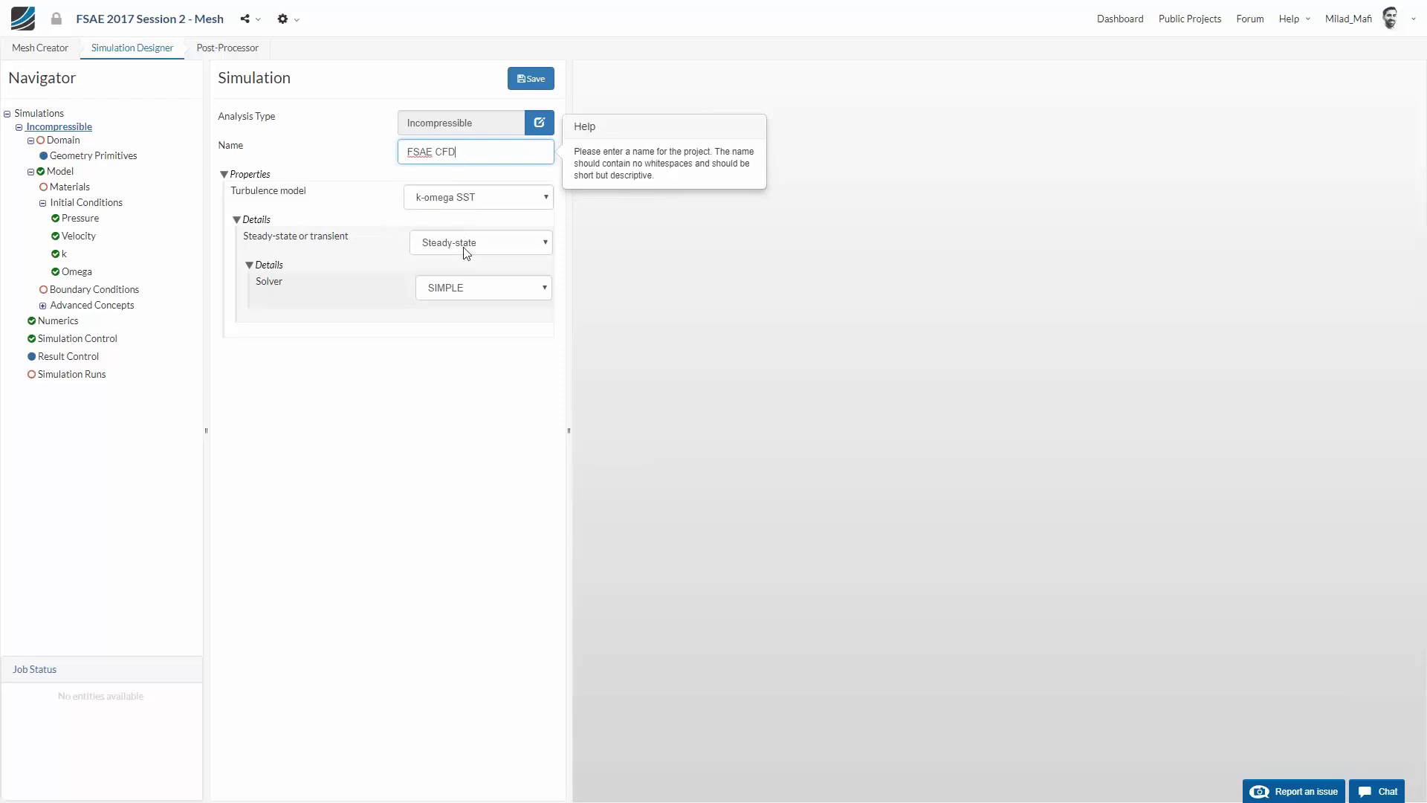
left_click(529, 78)
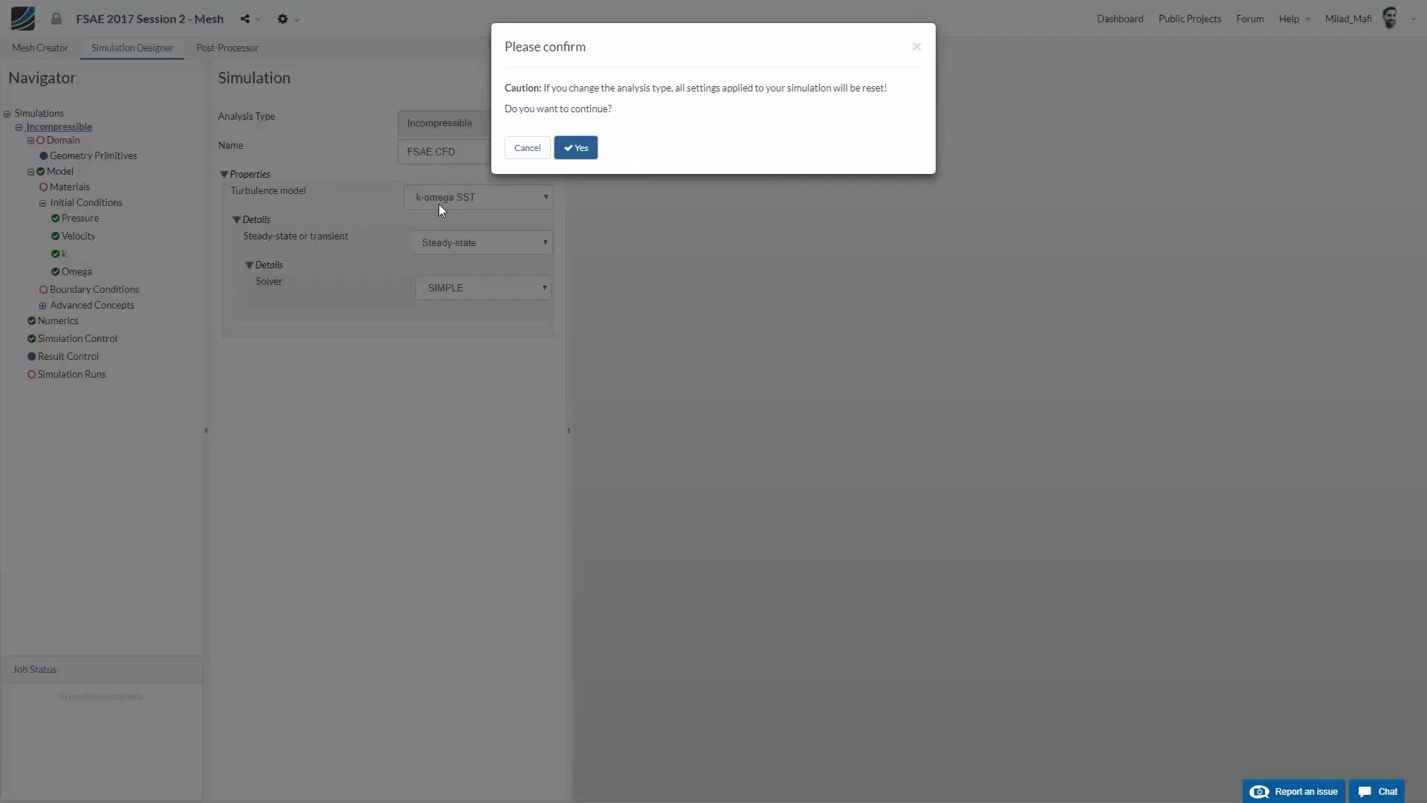
left_click(575, 147)
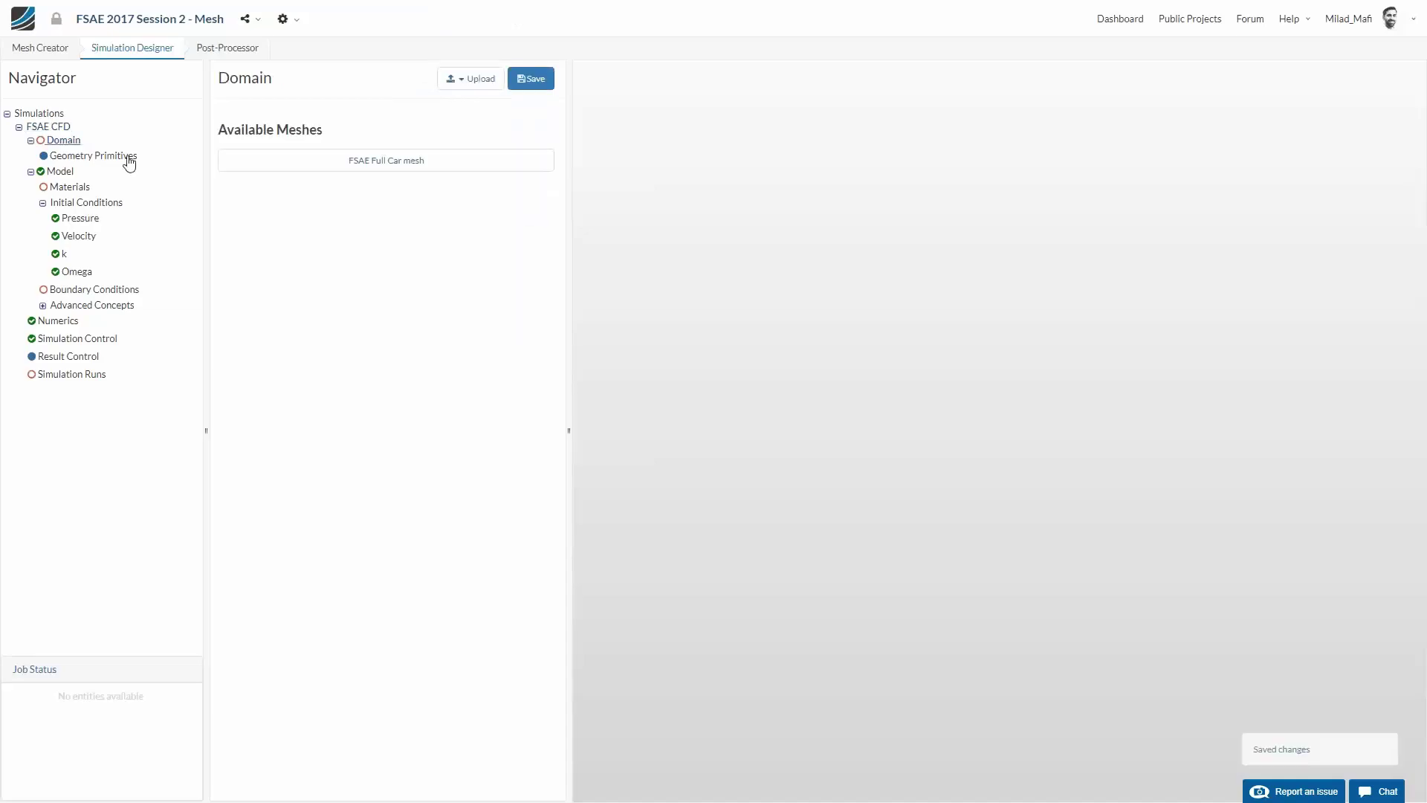
left_click(531, 79)
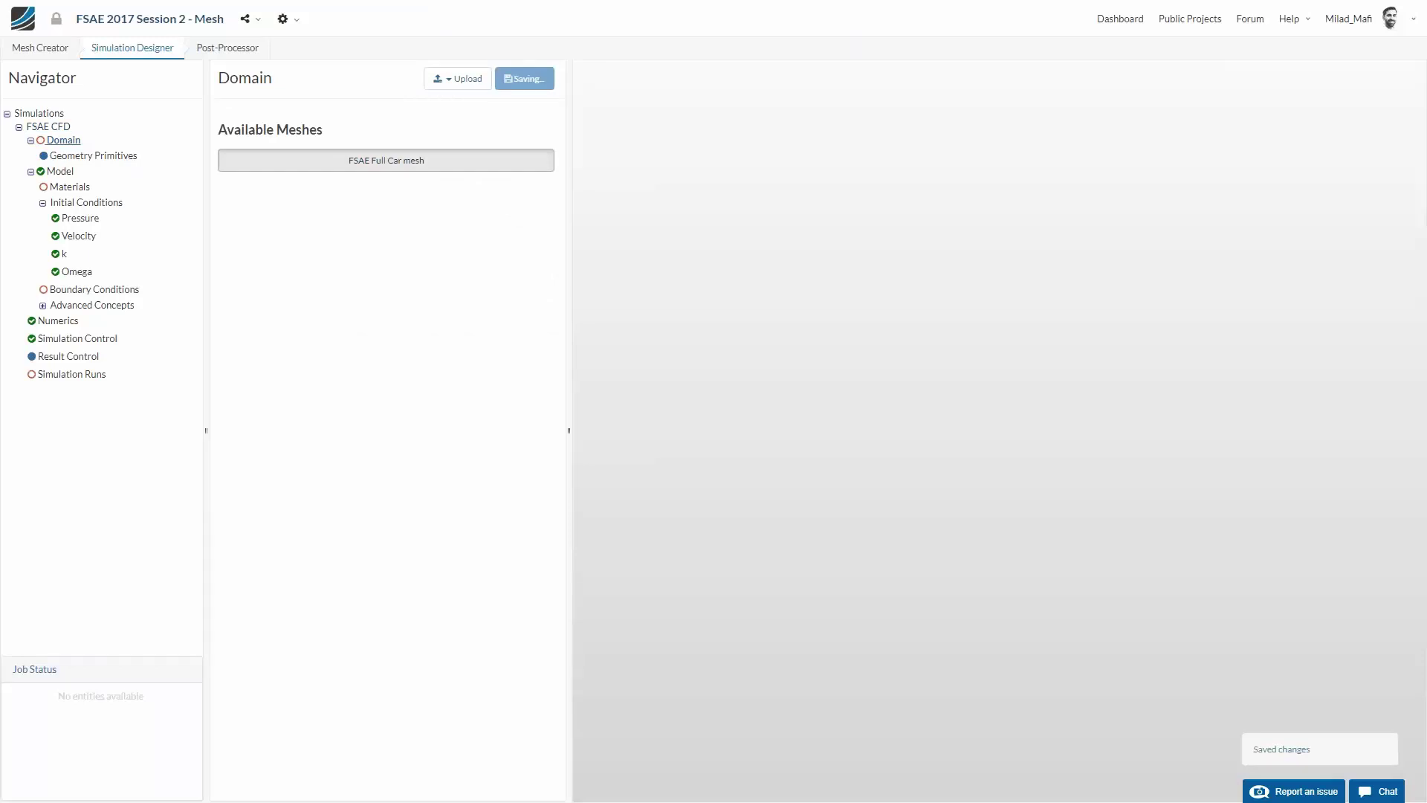
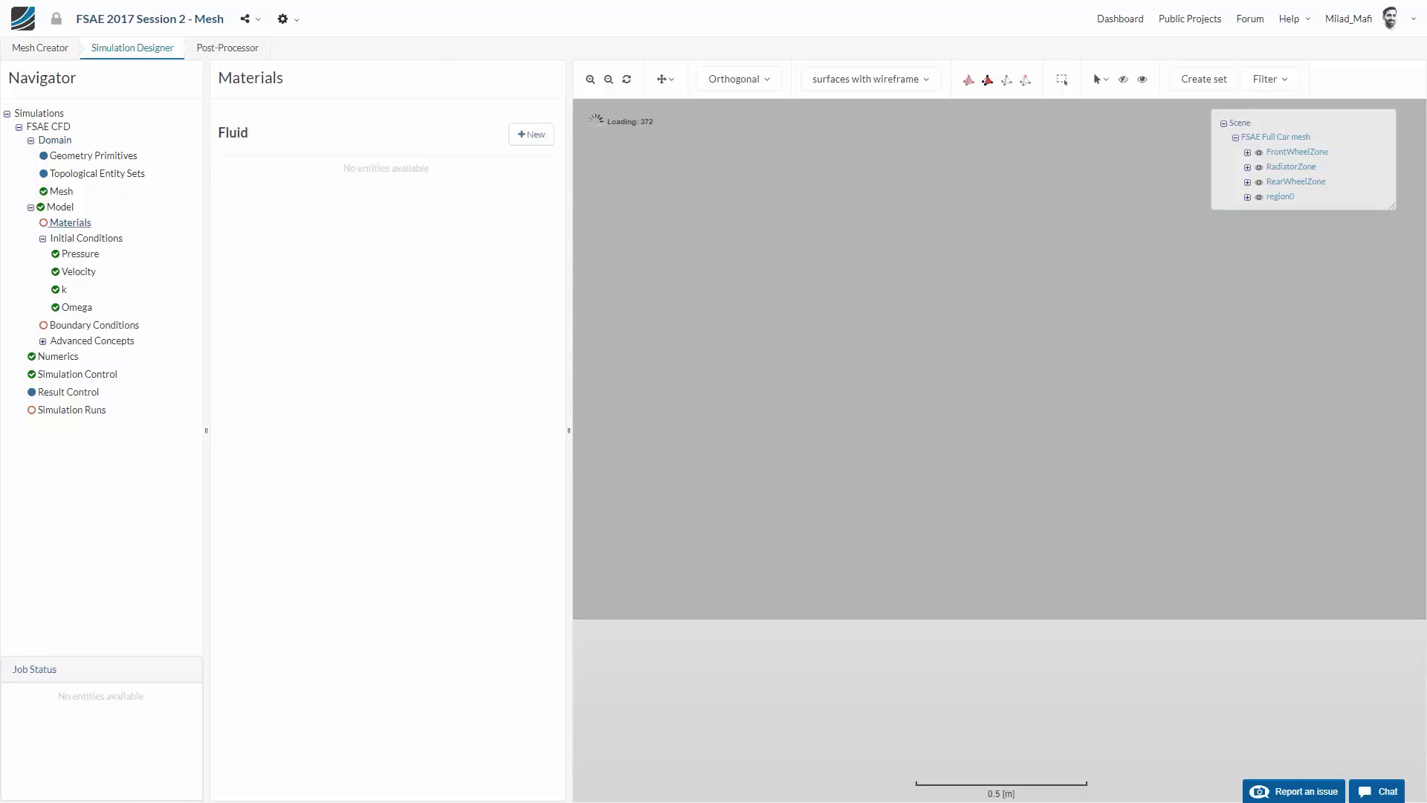
Add a new fluid material and load the properties of Air from the material library
left_click(531, 134)
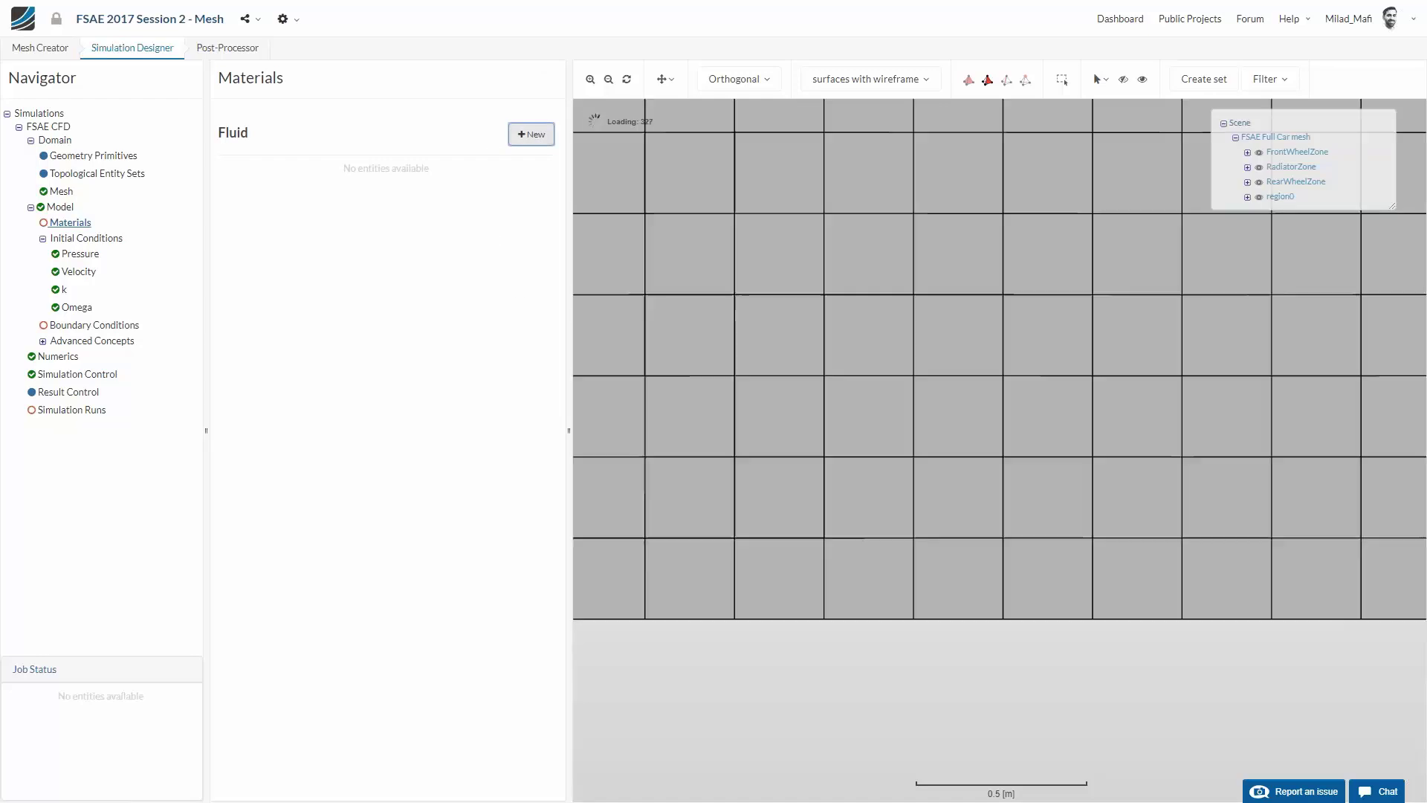
double_click(447, 123)
key("ctrl+a")
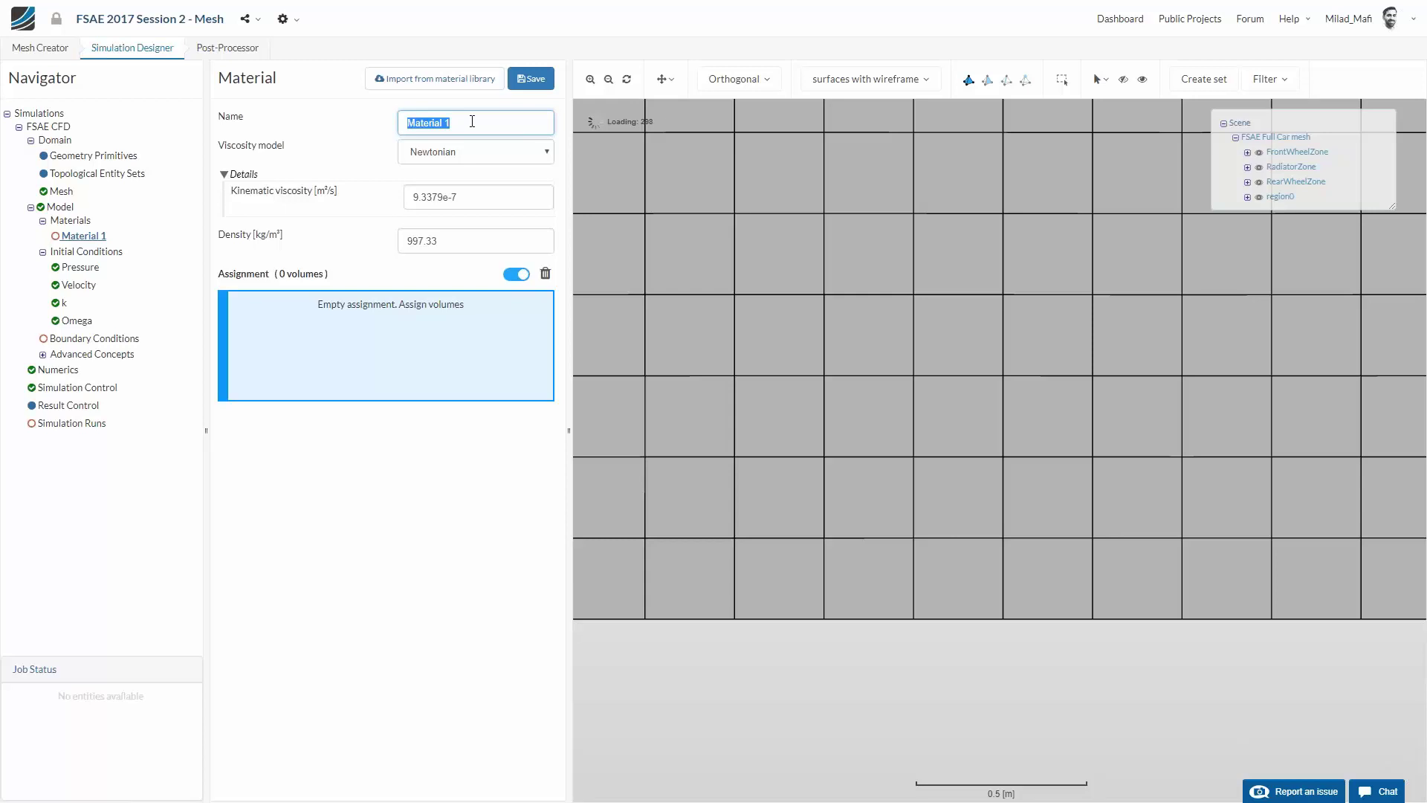
left_click(333, 373)
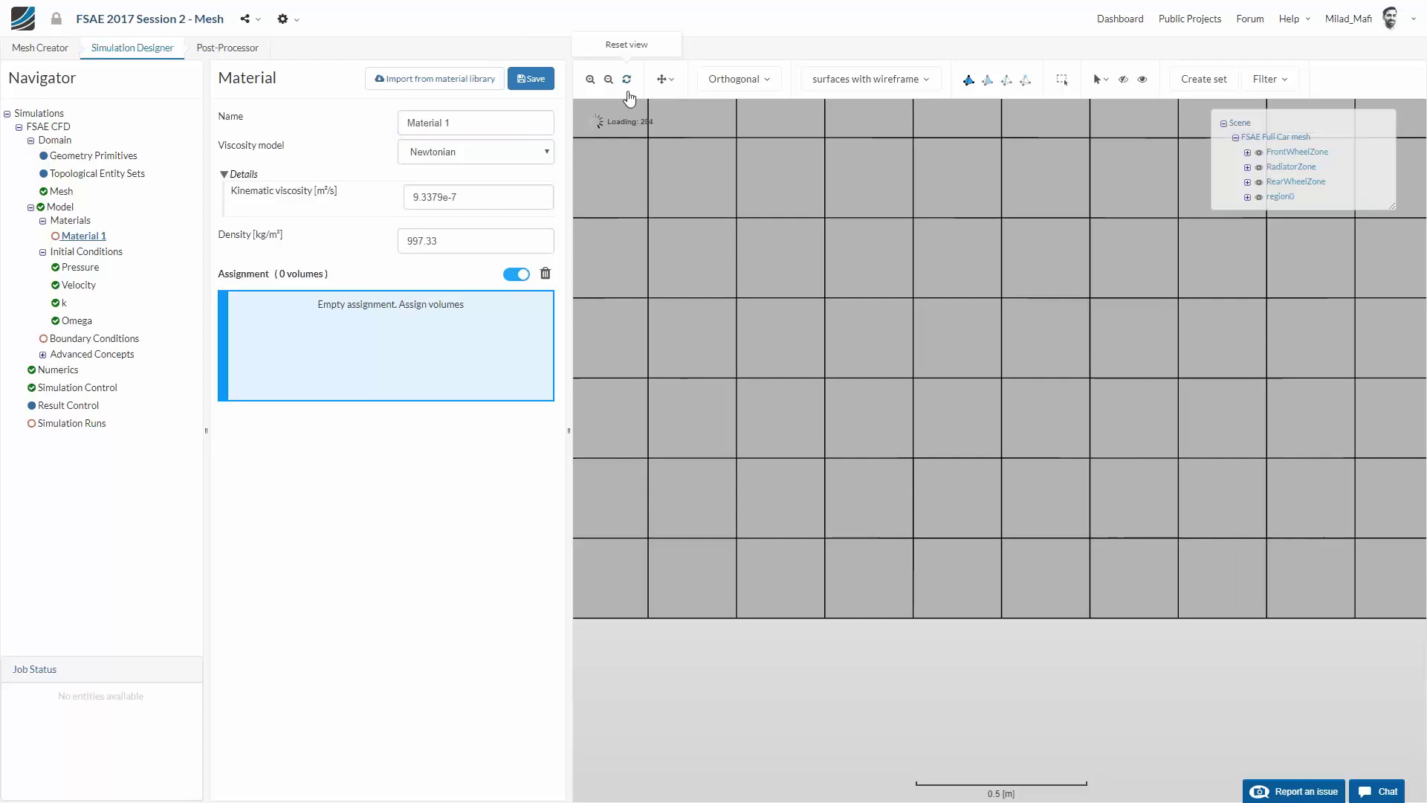
left_click(627, 79)
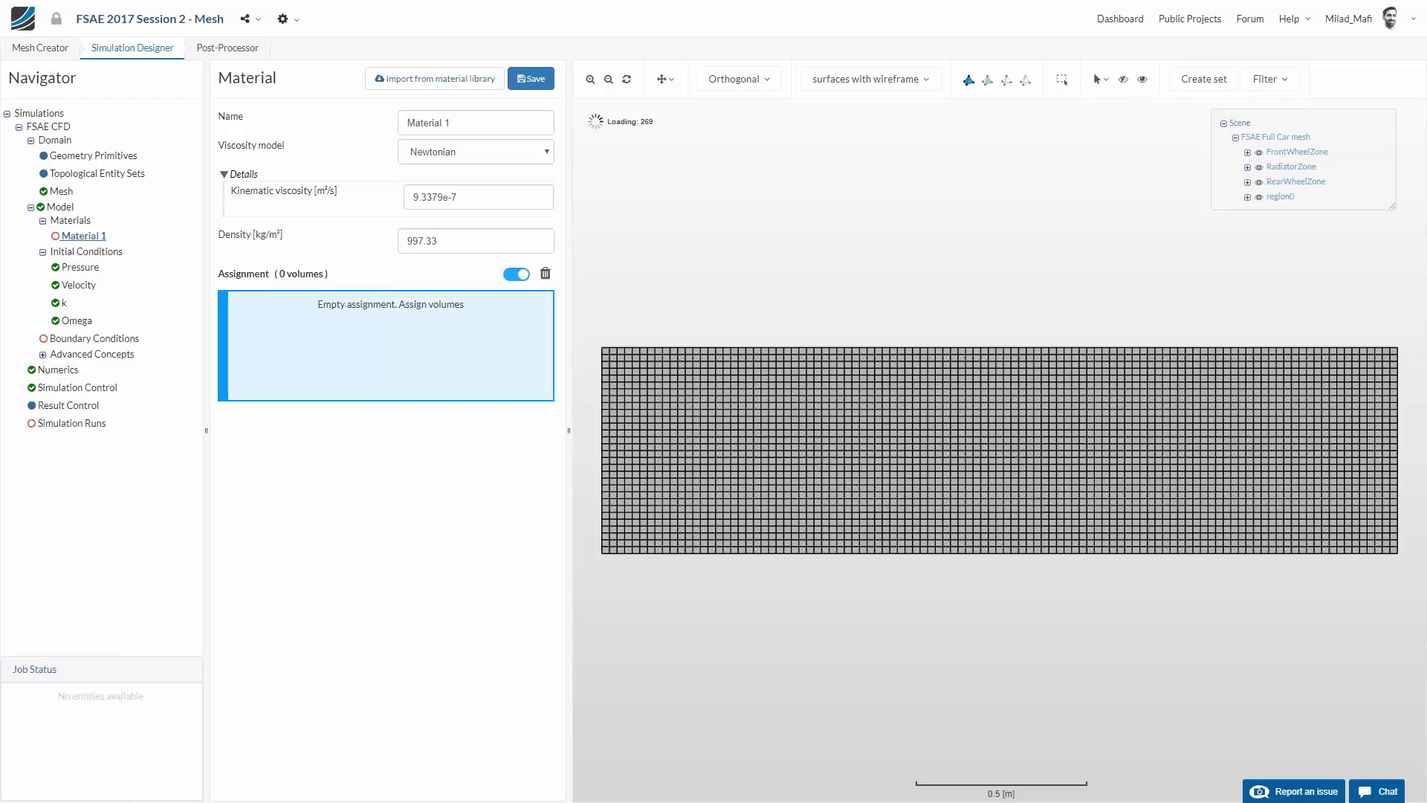
key("F11")
left_click(434, 78)
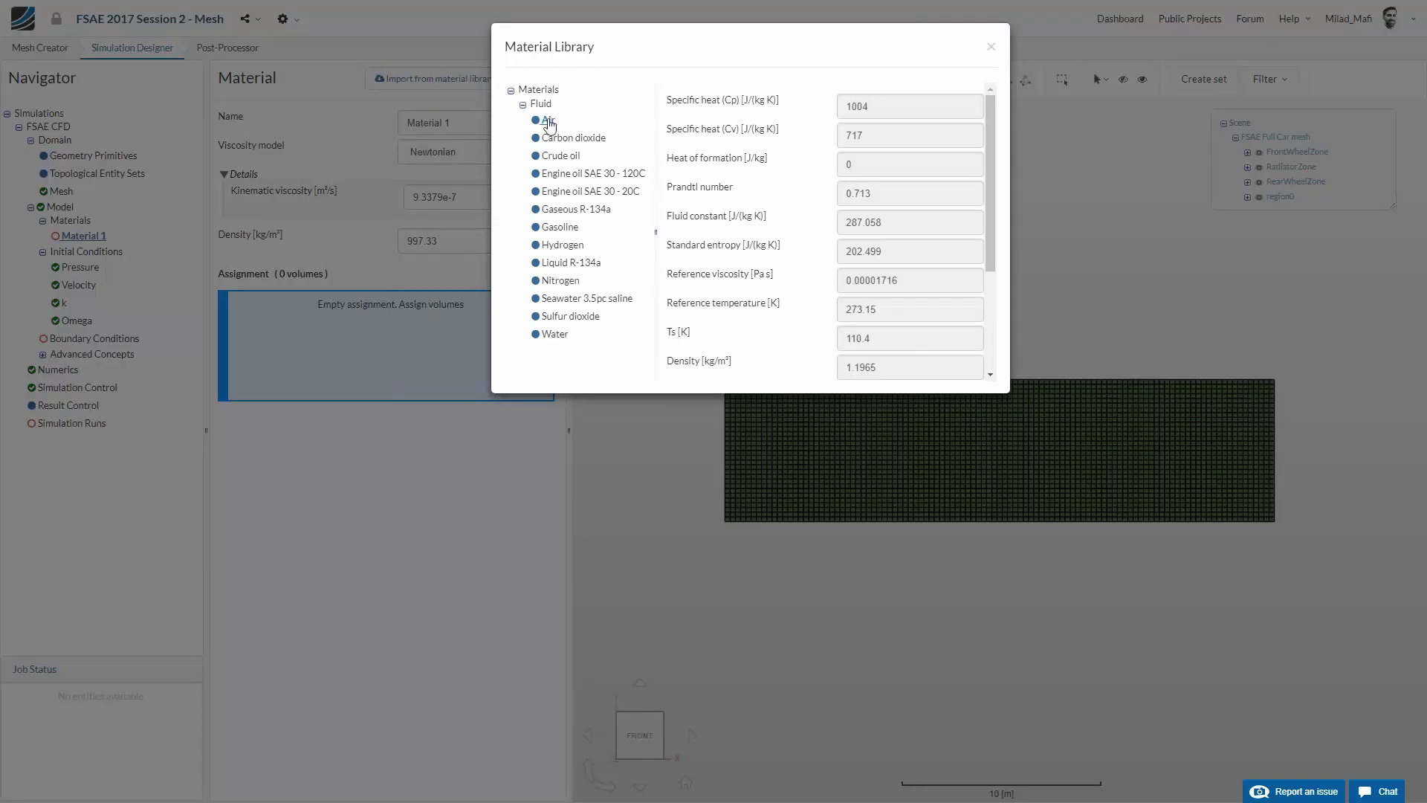
left_click(549, 121)
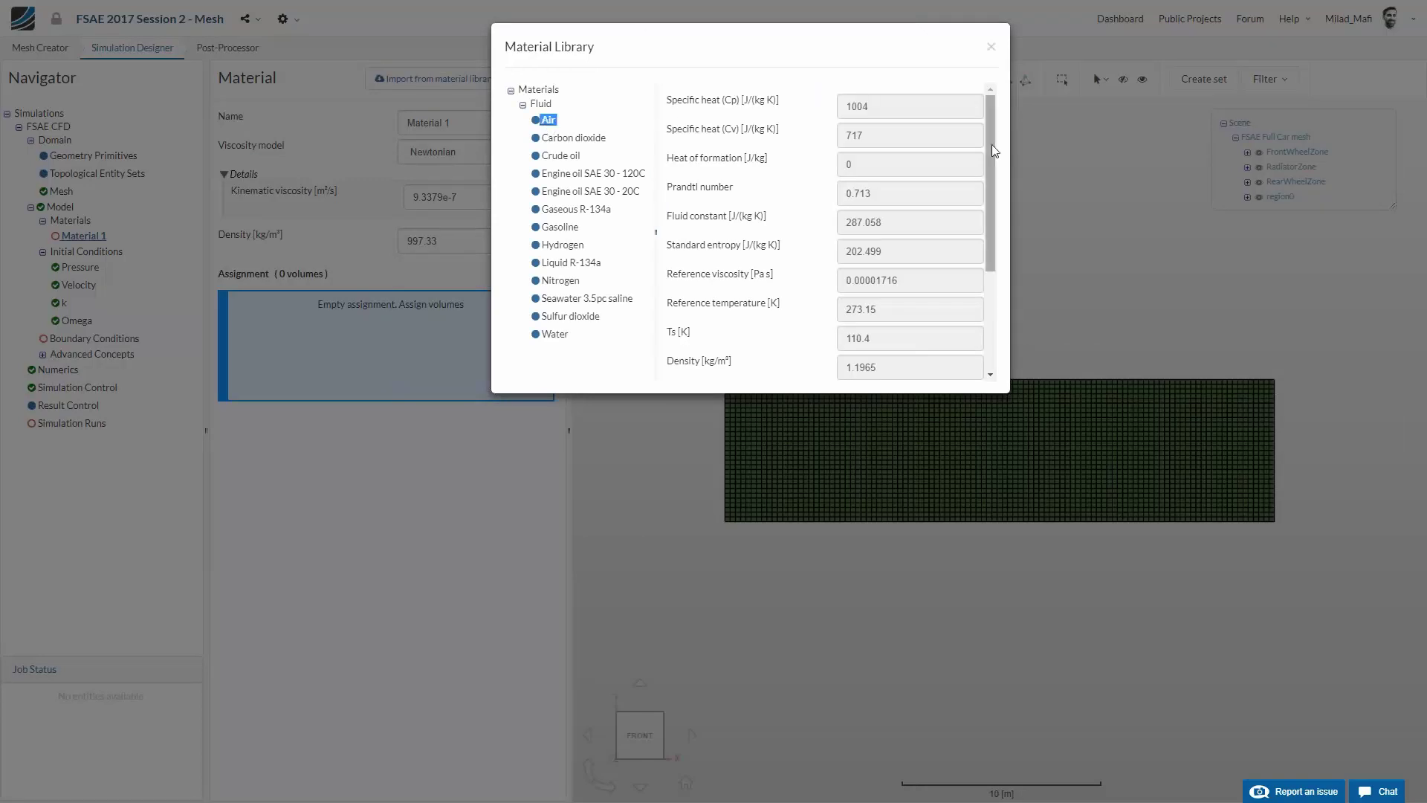
scroll(850, 375, "down", 3)
left_click(689, 340)
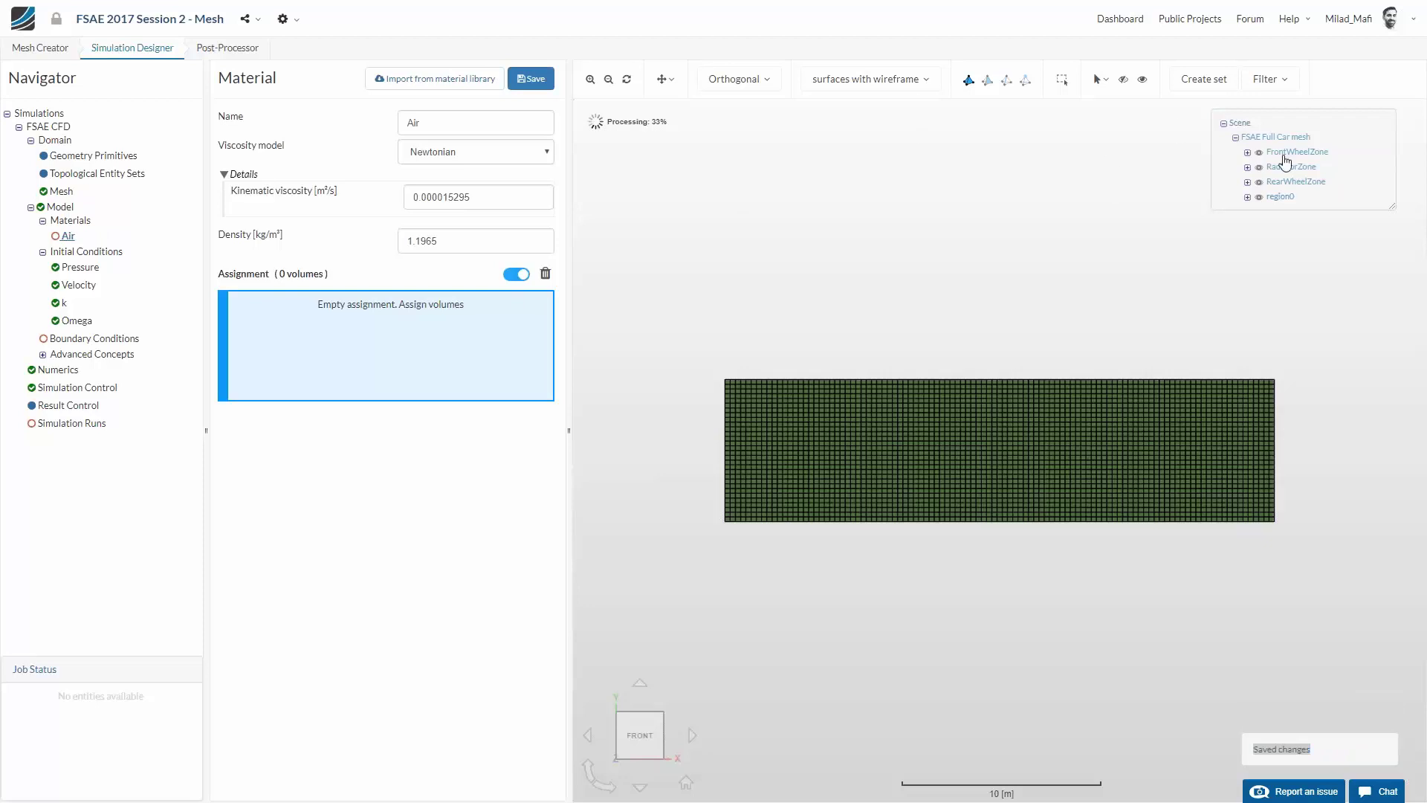
Assign the Air material to FrontWheelZone, RadiatorZone, RearWheelZone and region0, and save the assignment
left_click(1297, 152)
left_click(1291, 167)
left_click(1295, 181)
left_click(1280, 196)
left_click(531, 78)
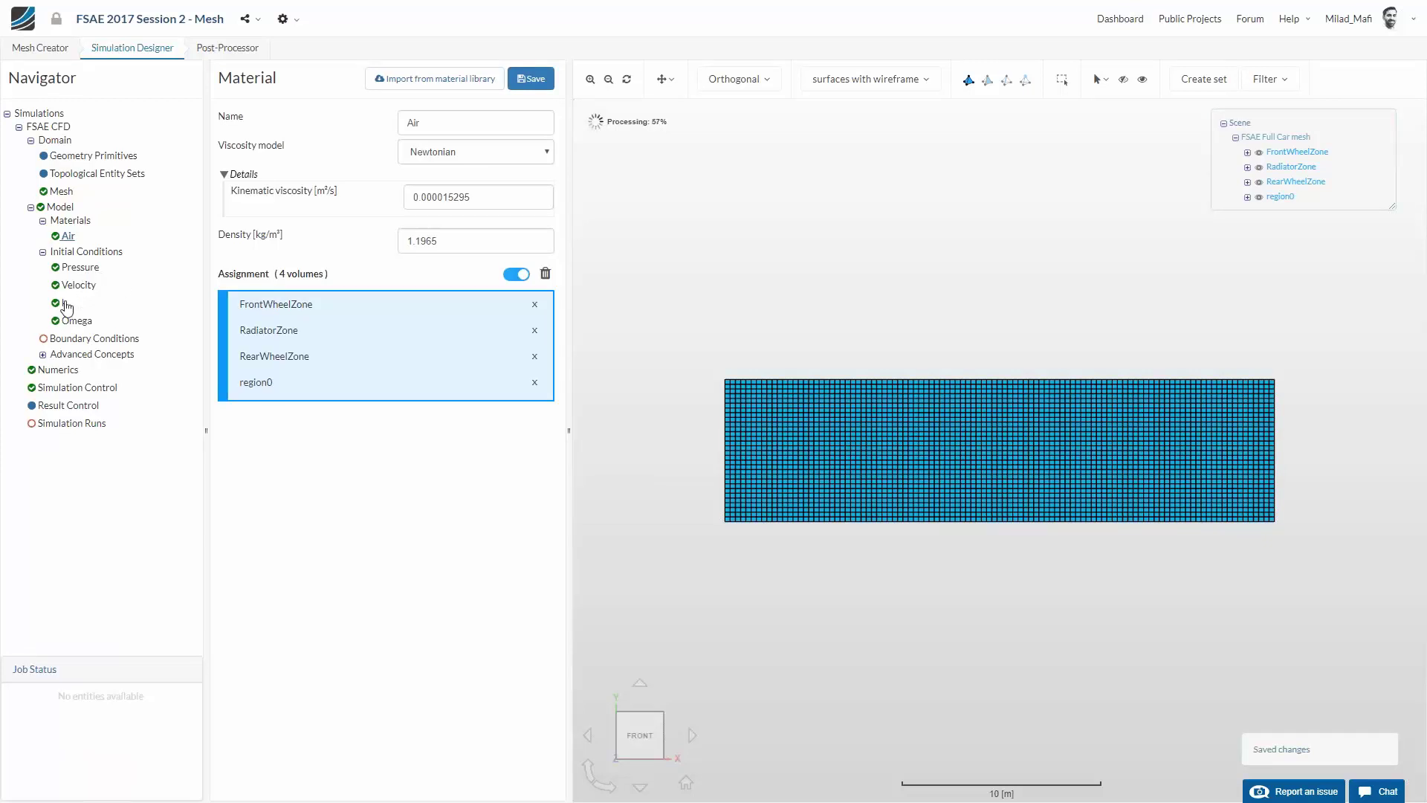
Set the initial turbulent kinetic energy k to 0.06 m²/s² and save it
left_click(66, 303)
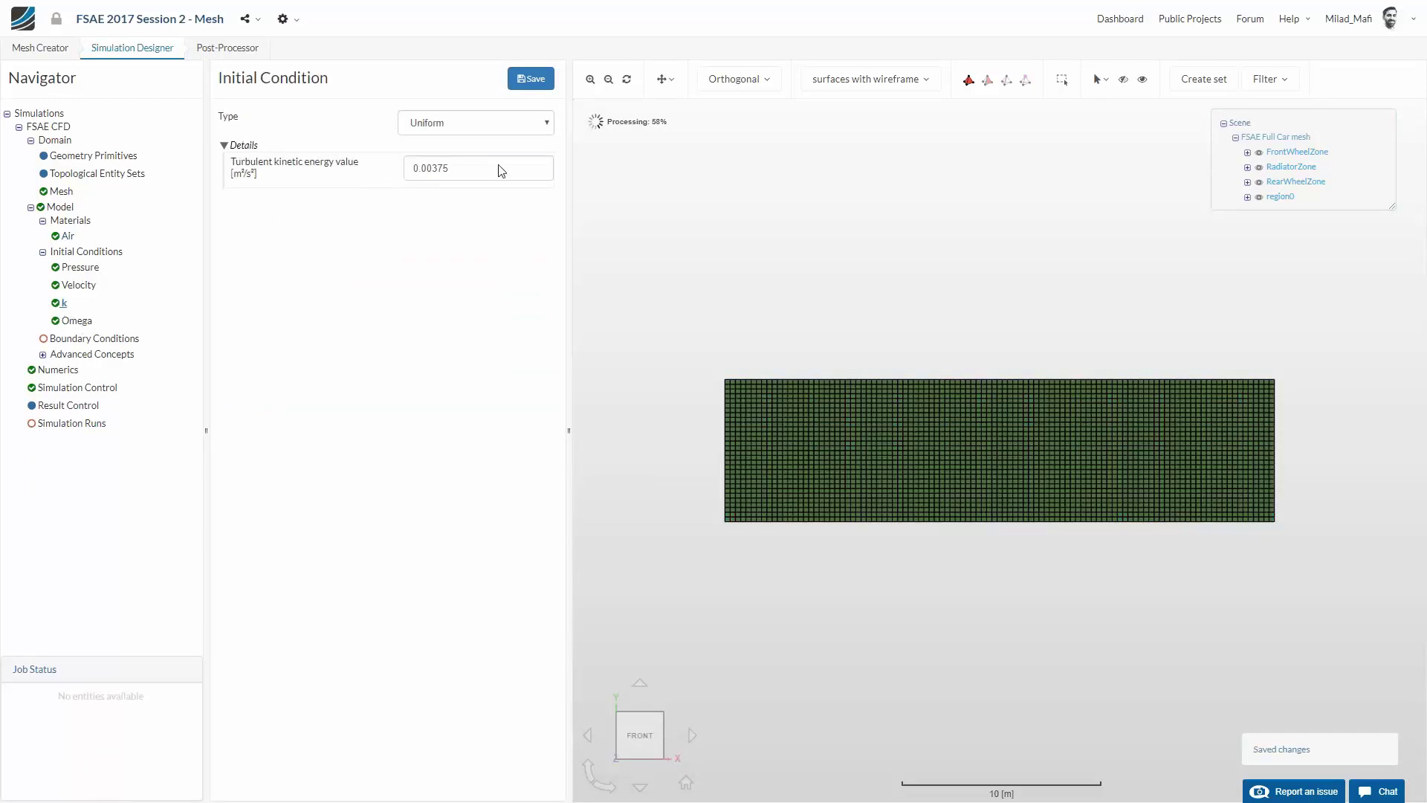
double_click(466, 173)
type("0.0")
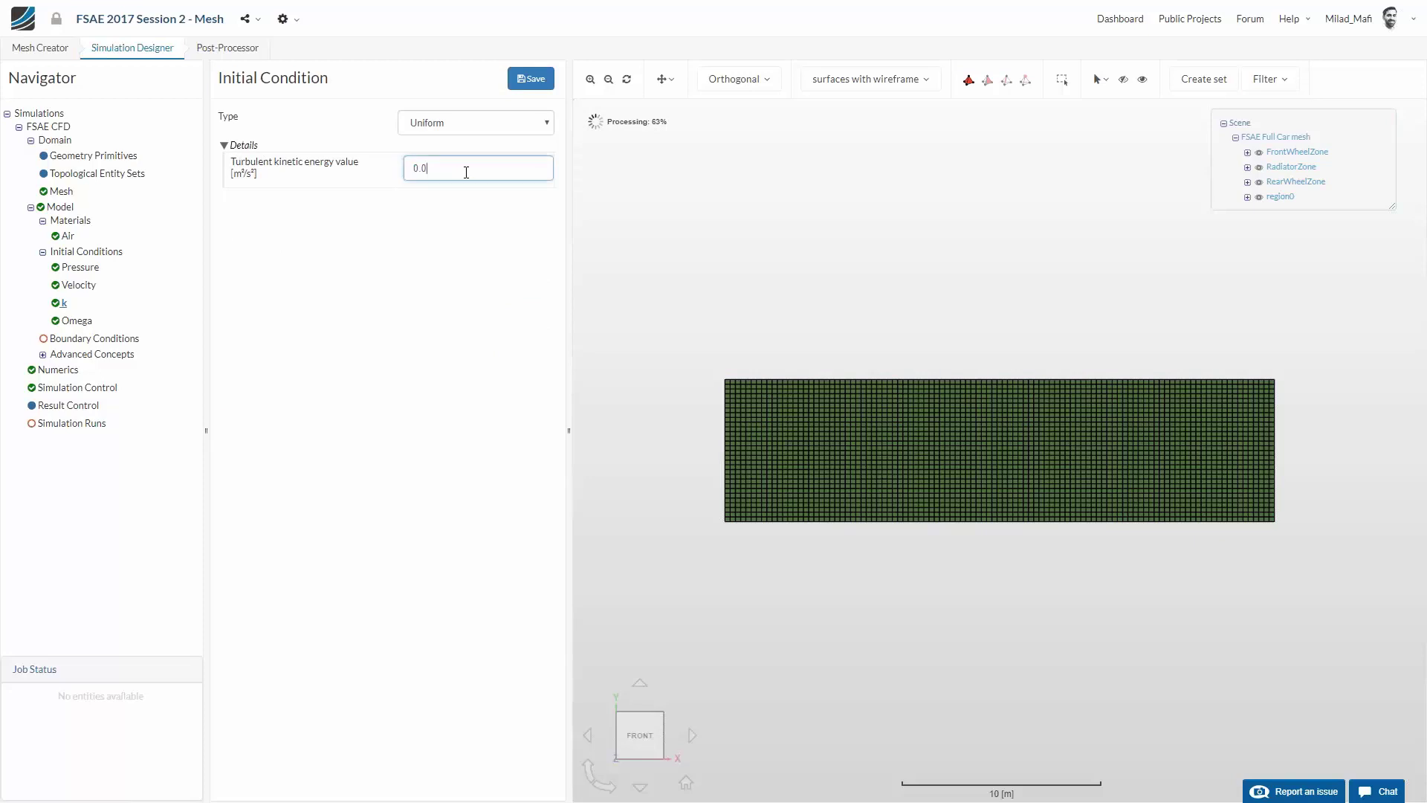
type("6")
left_click(528, 83)
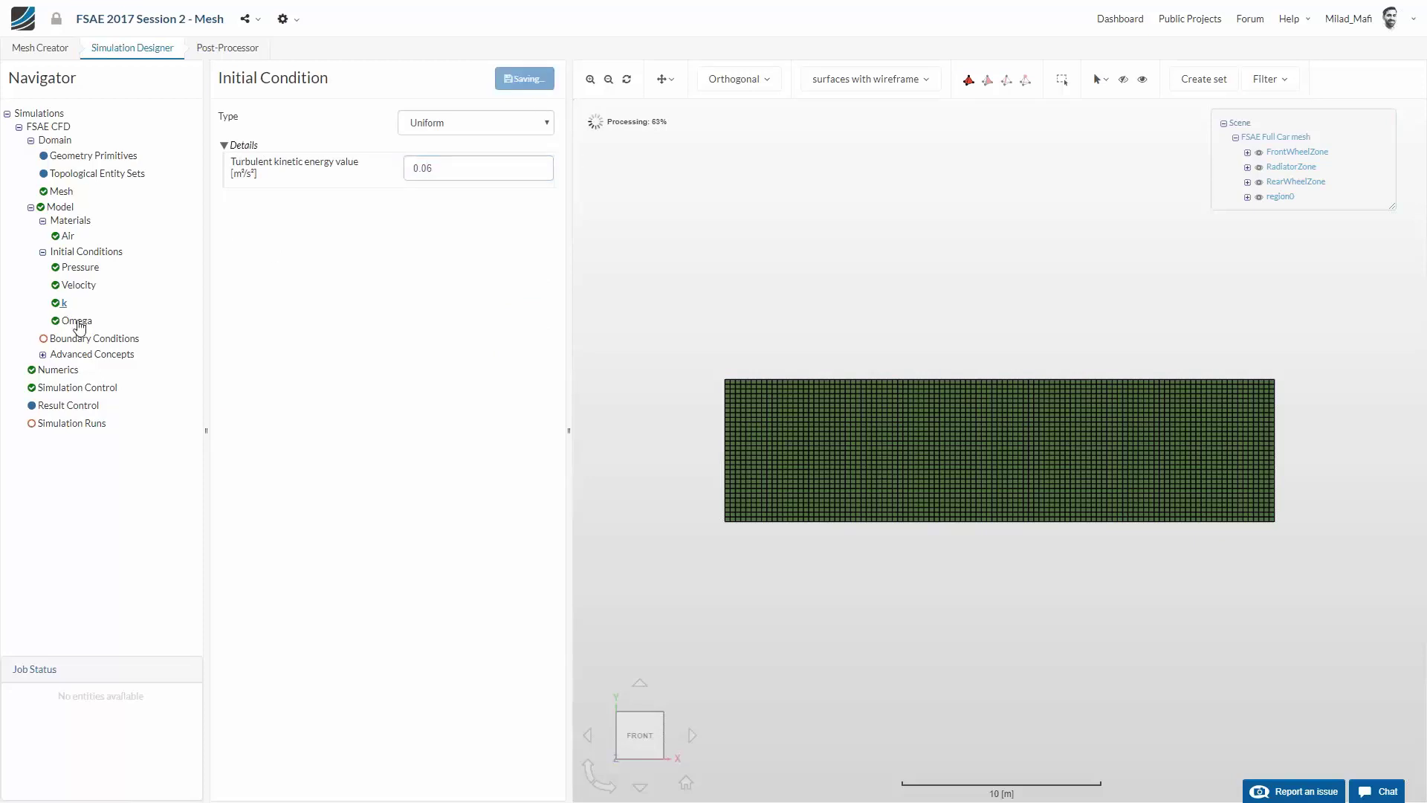
Set the initial specific turbulence dissipation rate Omega to 44.7 1/s and save it
left_click(78, 321)
double_click(453, 167)
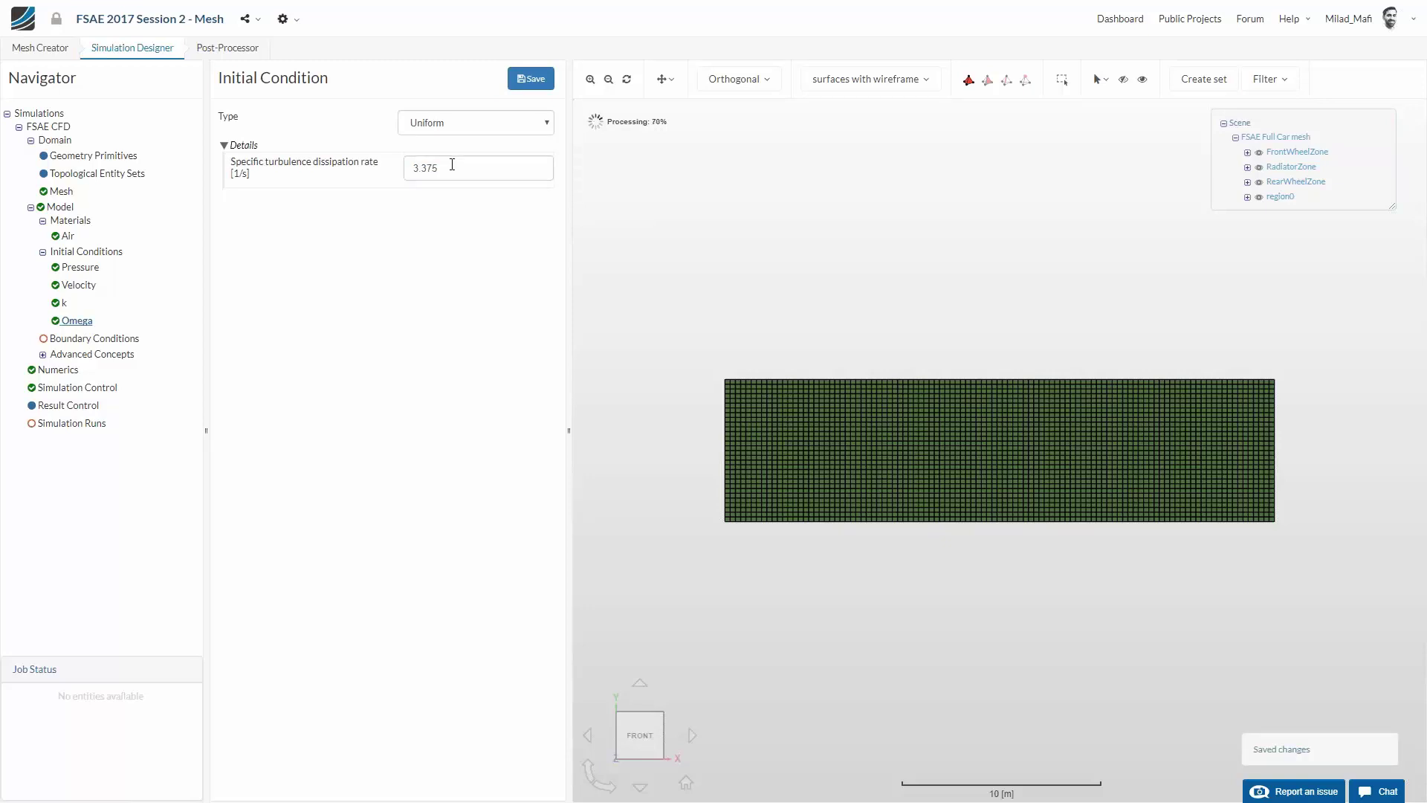
double_click(453, 170)
type("44.7")
key("BackSpace")
key("BackSpace")
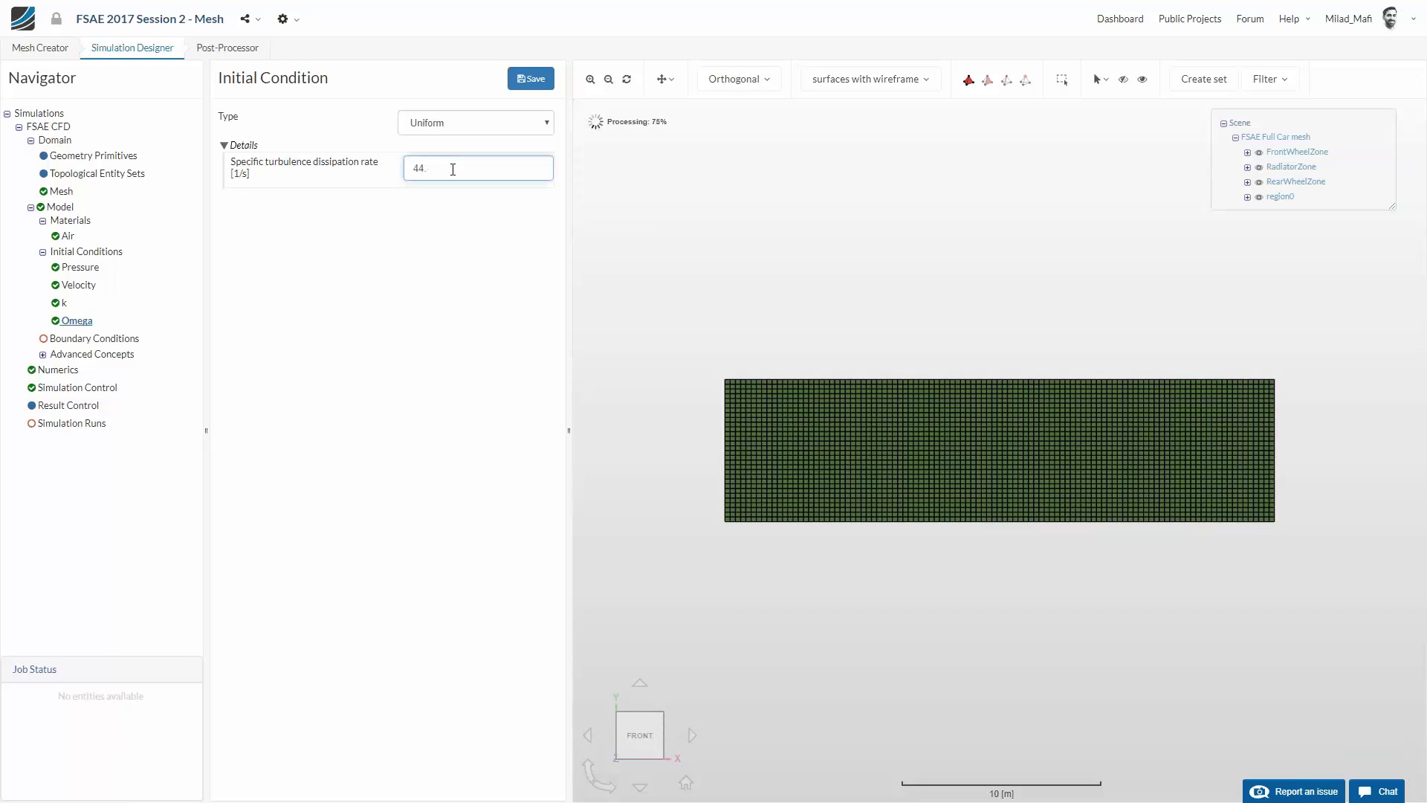
type("7")
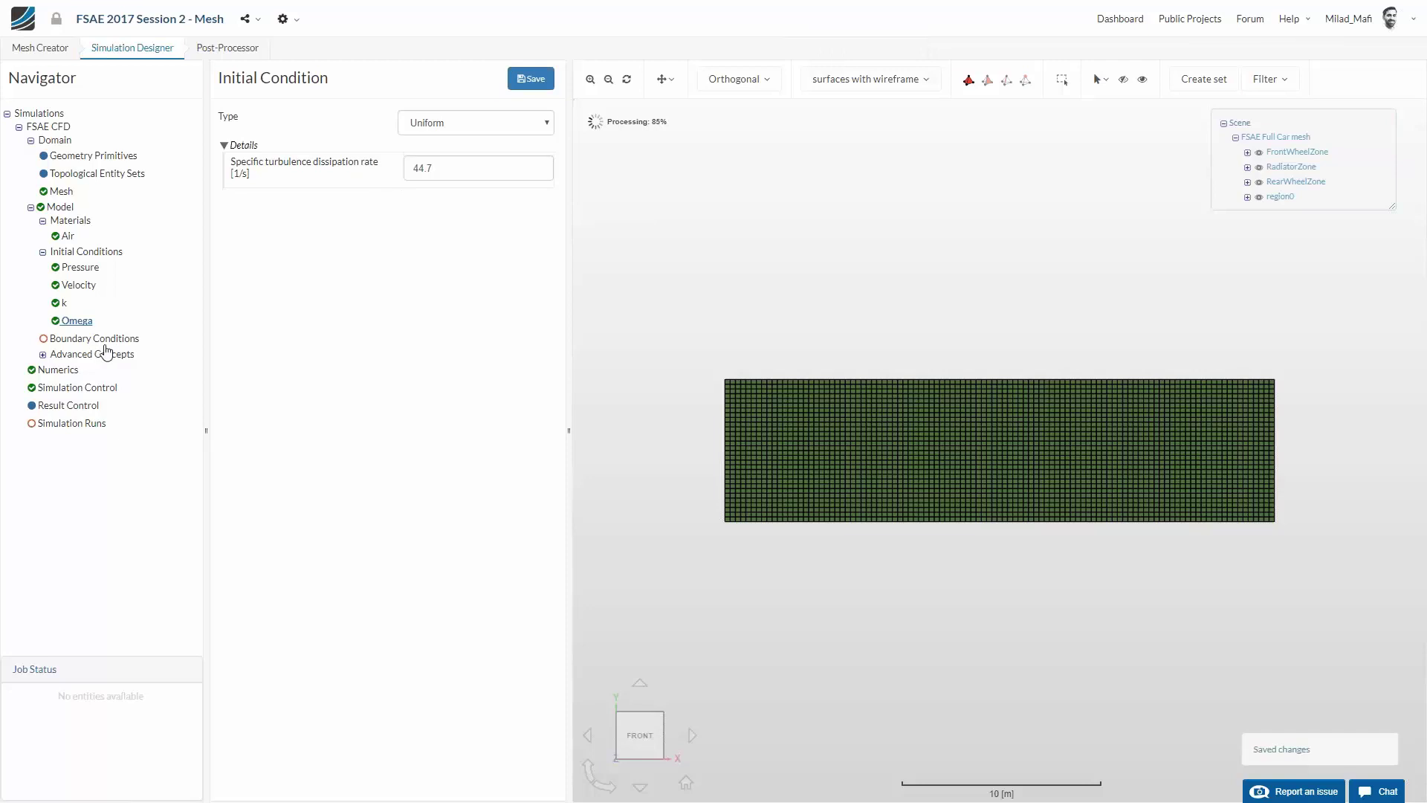
Open the boundary conditions and display the mesh as surfaces without wireframe
left_click(102, 340)
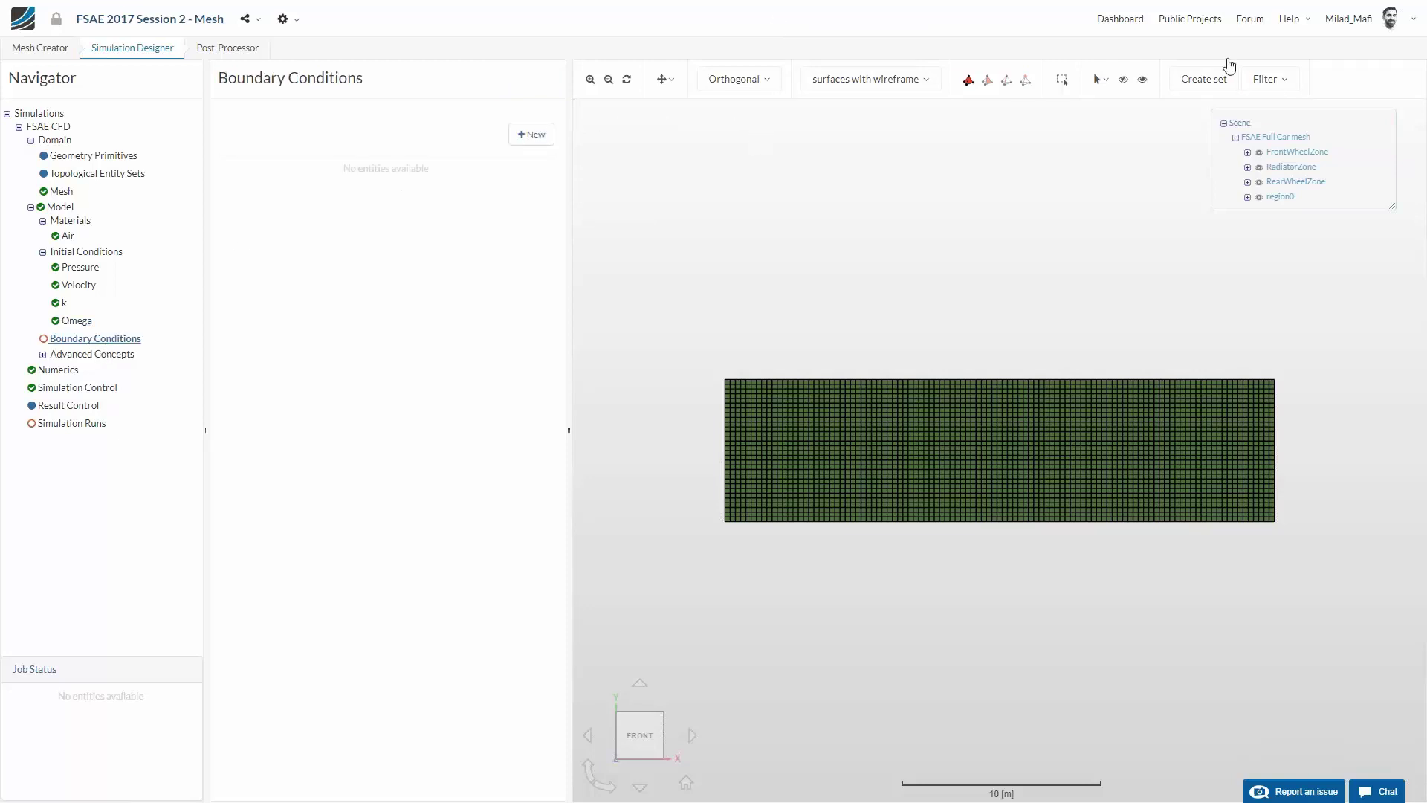
left_click(864, 79)
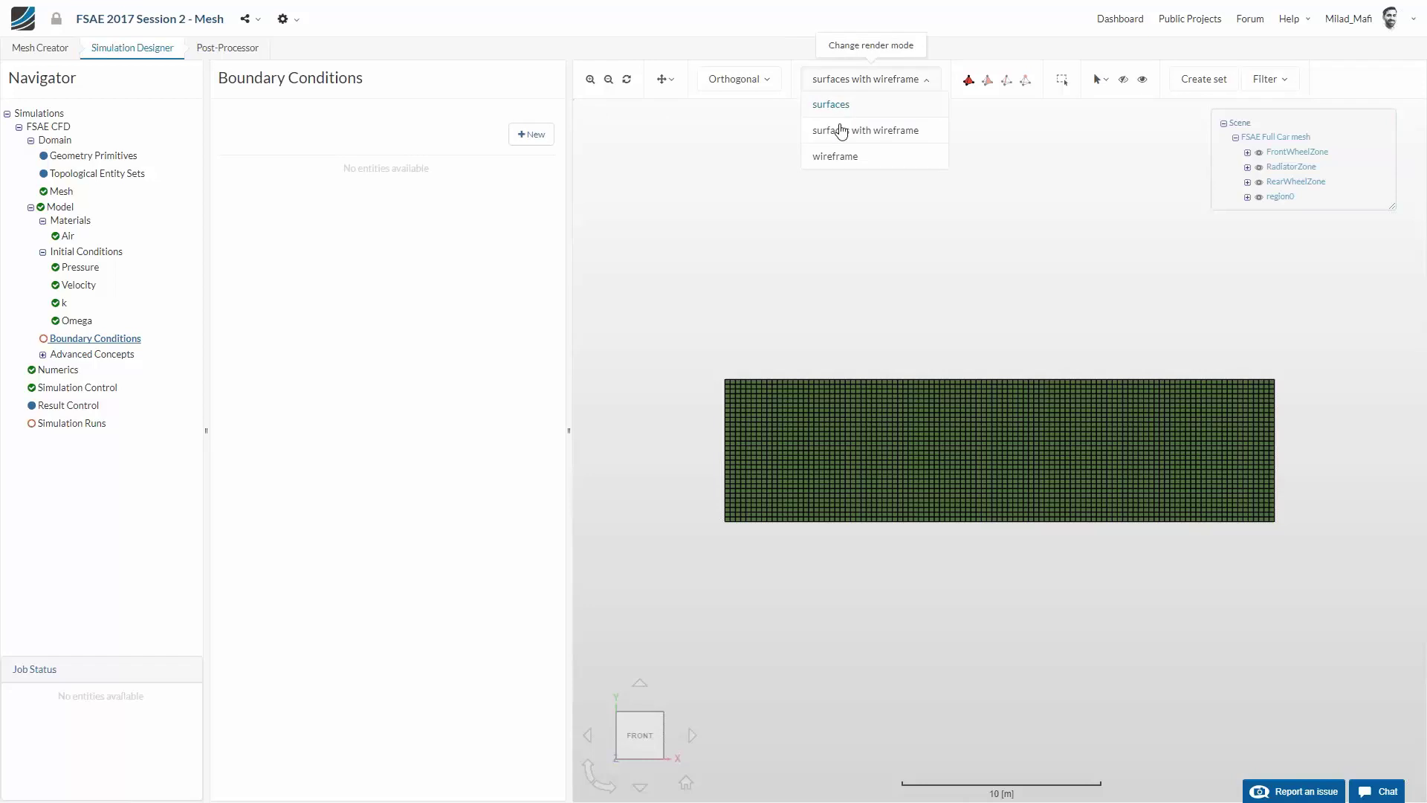
left_click(831, 104)
Create a velocity inlet boundary condition named Inlet on face boundingBox3 with an x velocity of 20 m/s
left_click(531, 135)
double_click(435, 122)
key("ctrl+a")
type("Inlet")
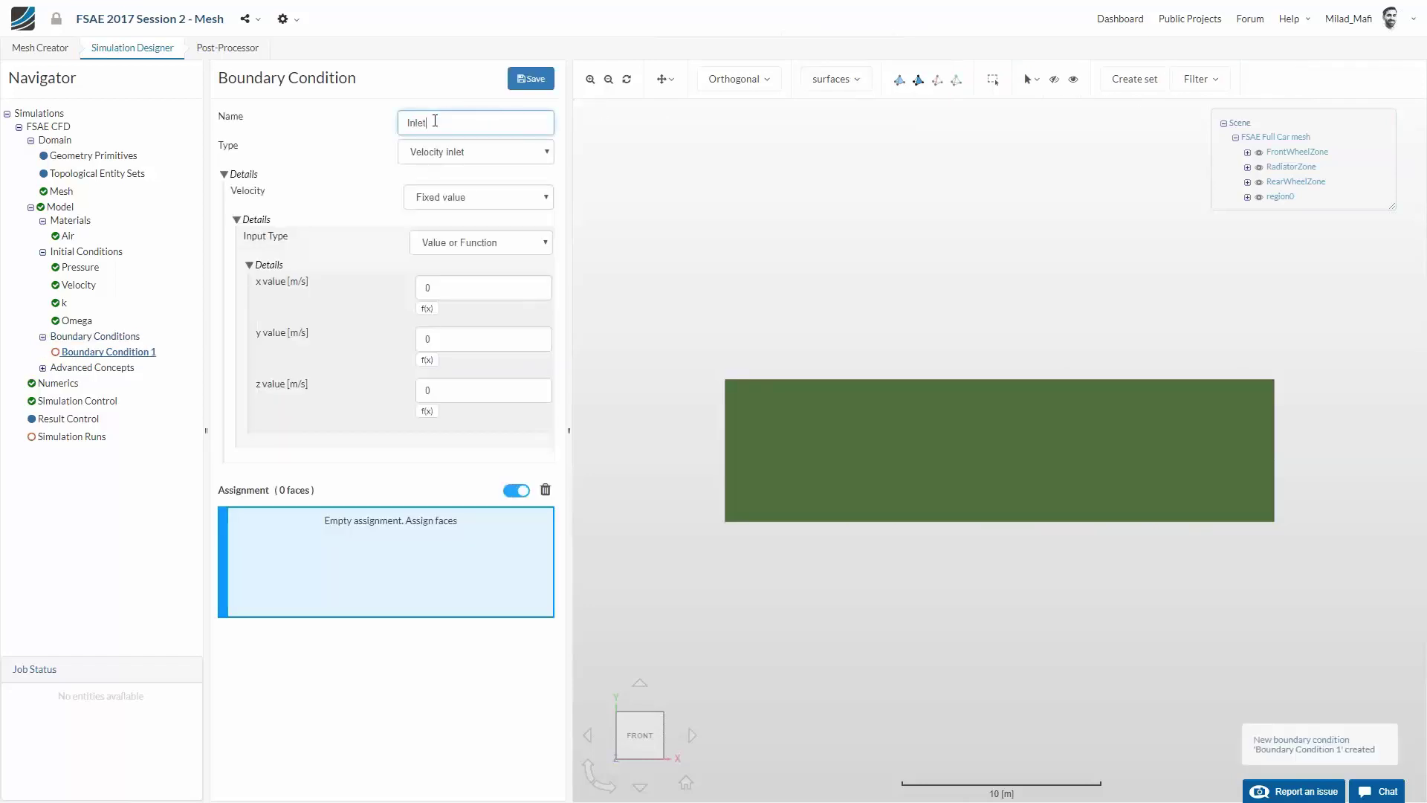
left_click_drag(828, 287, 1172, 262)
left_click(1172, 262)
double_click(491, 286)
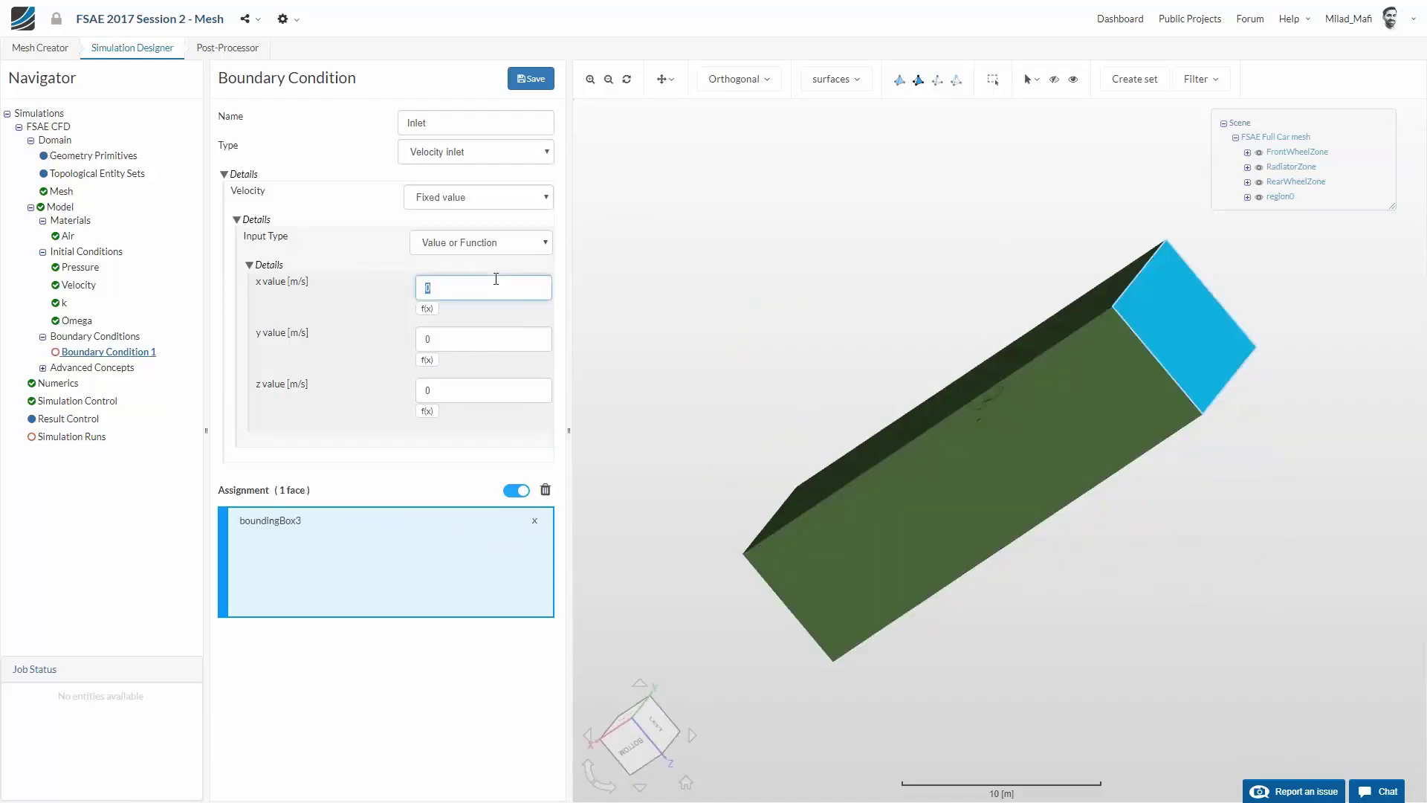
type("0")
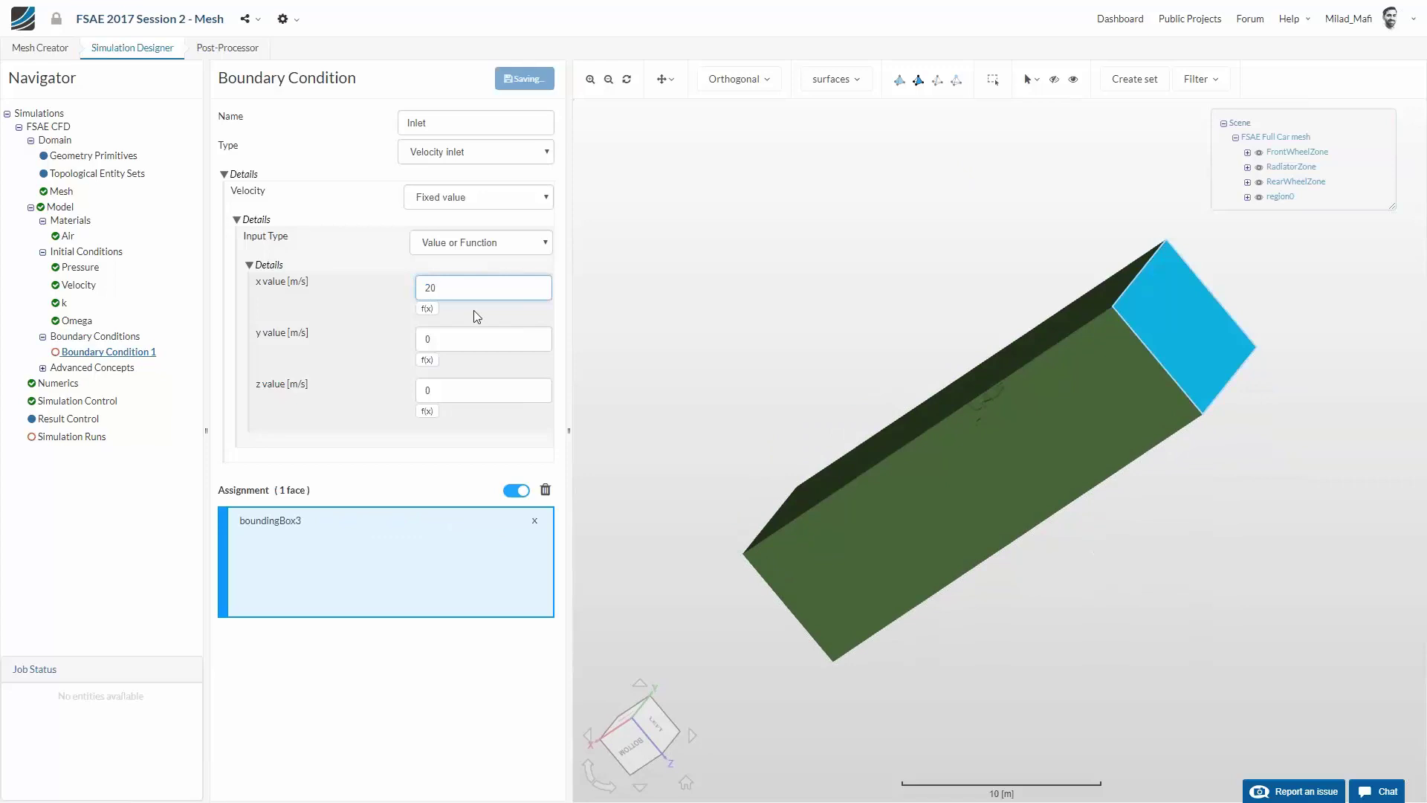
Create a pressure outlet boundary condition named Outlet on face boundingBox4 with a fixed value, and save it
left_click(130, 336)
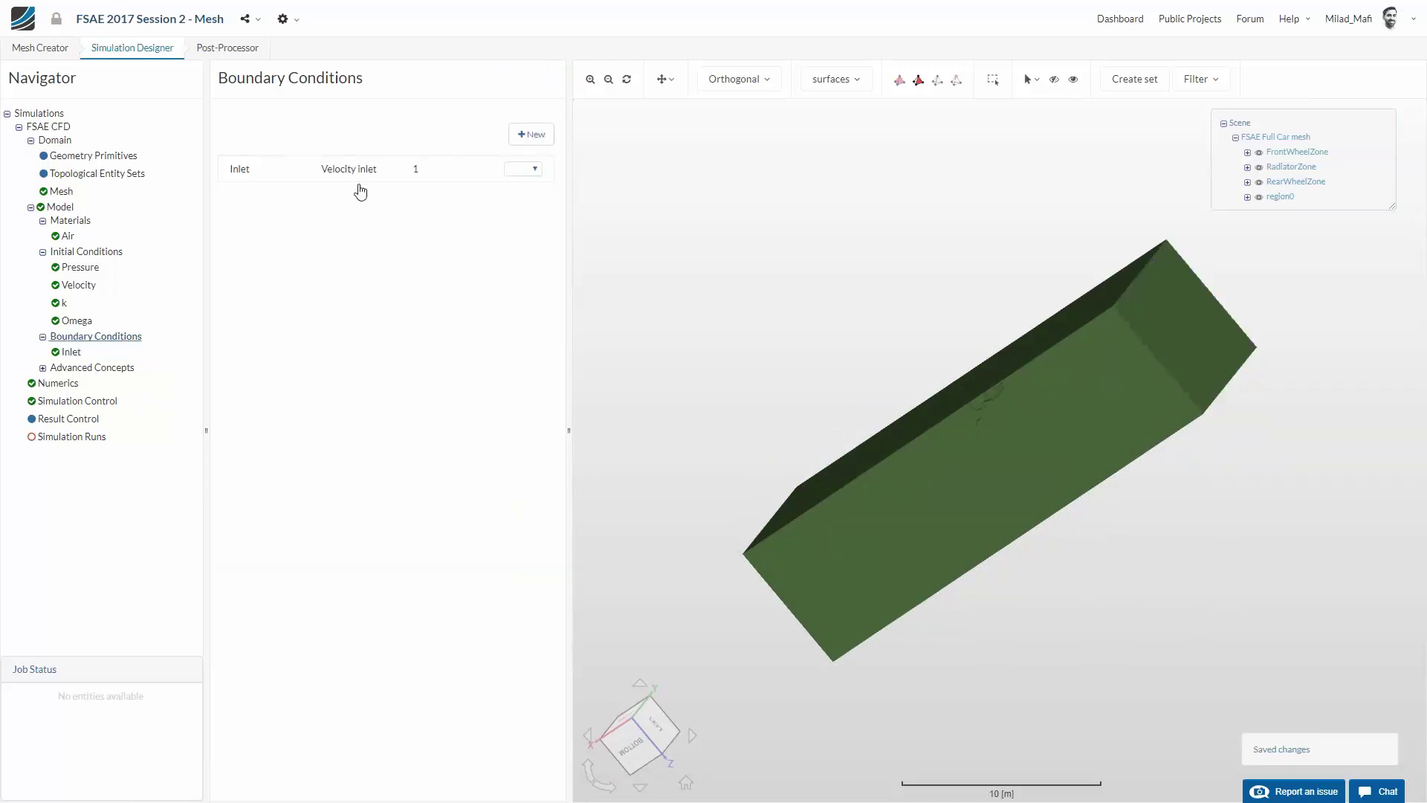
left_click(531, 134)
left_click_drag(1025, 259, 1002, 446)
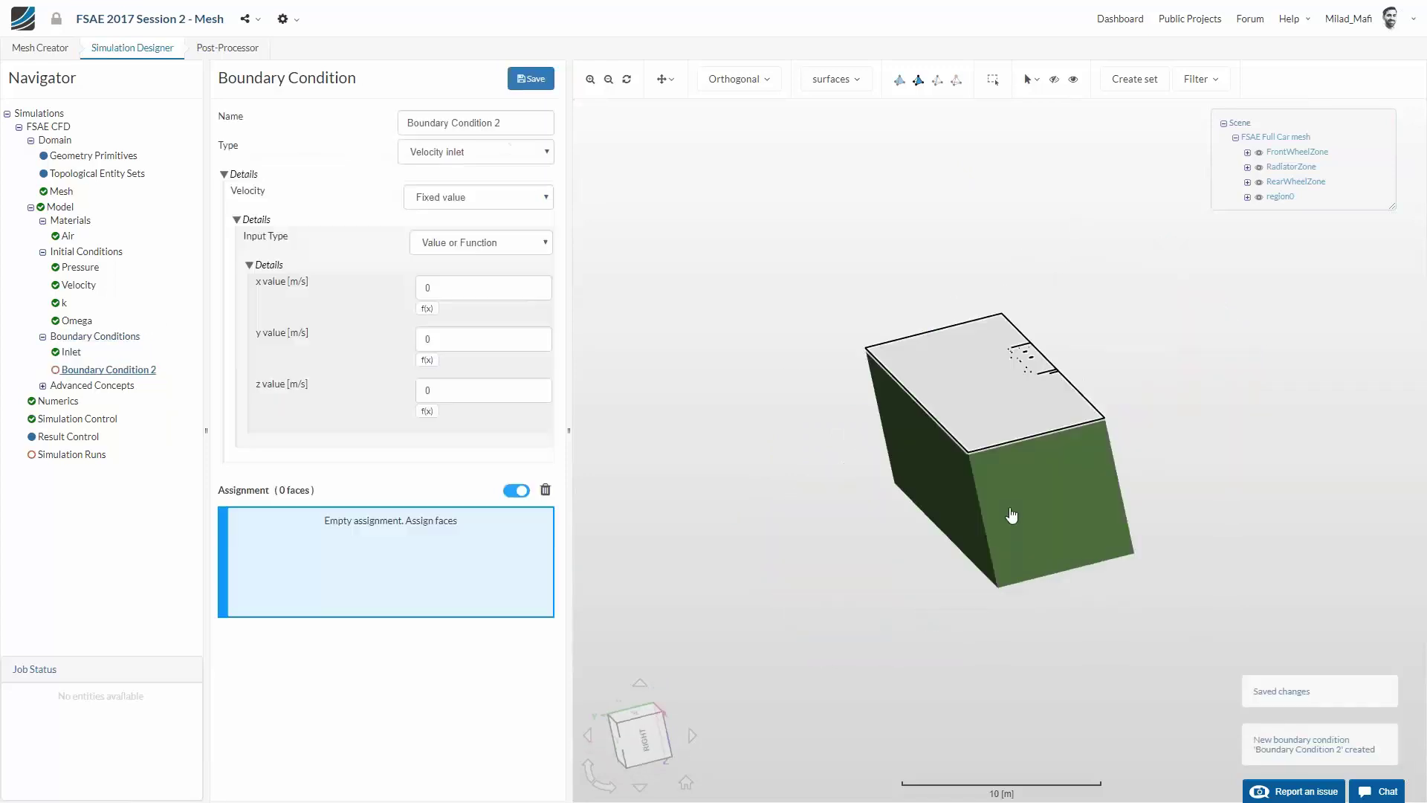
left_click(1039, 510)
left_click(468, 157)
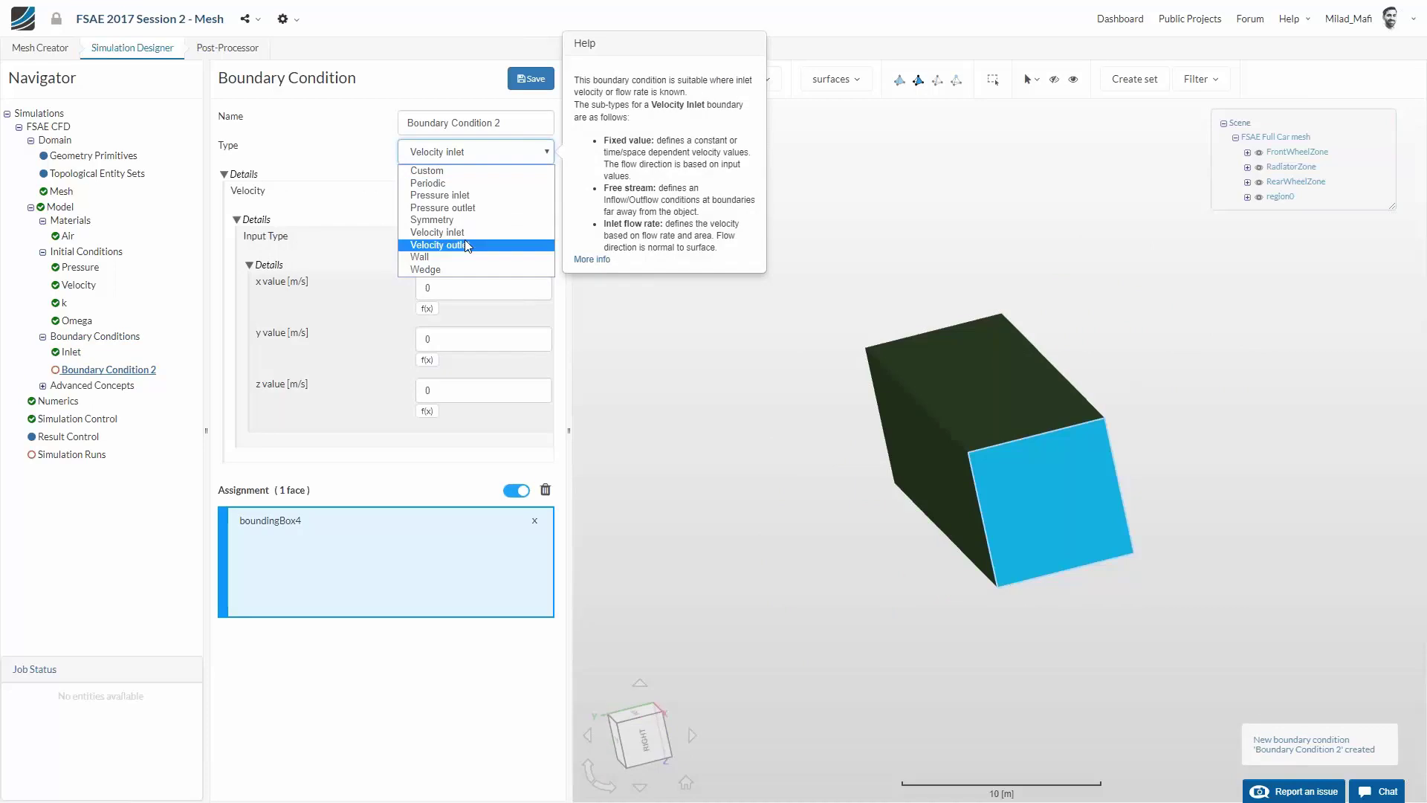
left_click(484, 208)
left_click(493, 390)
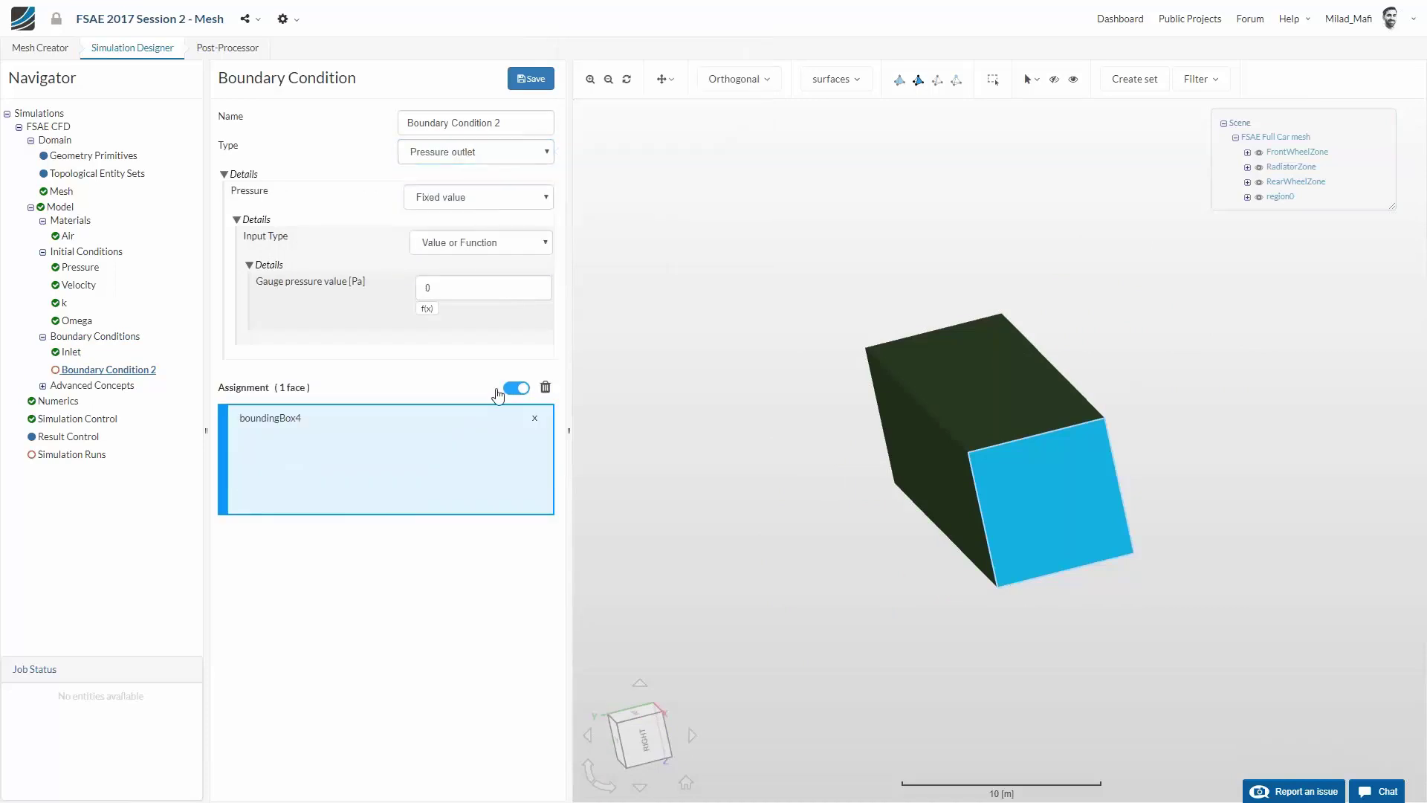
left_click_drag(503, 123, 405, 123)
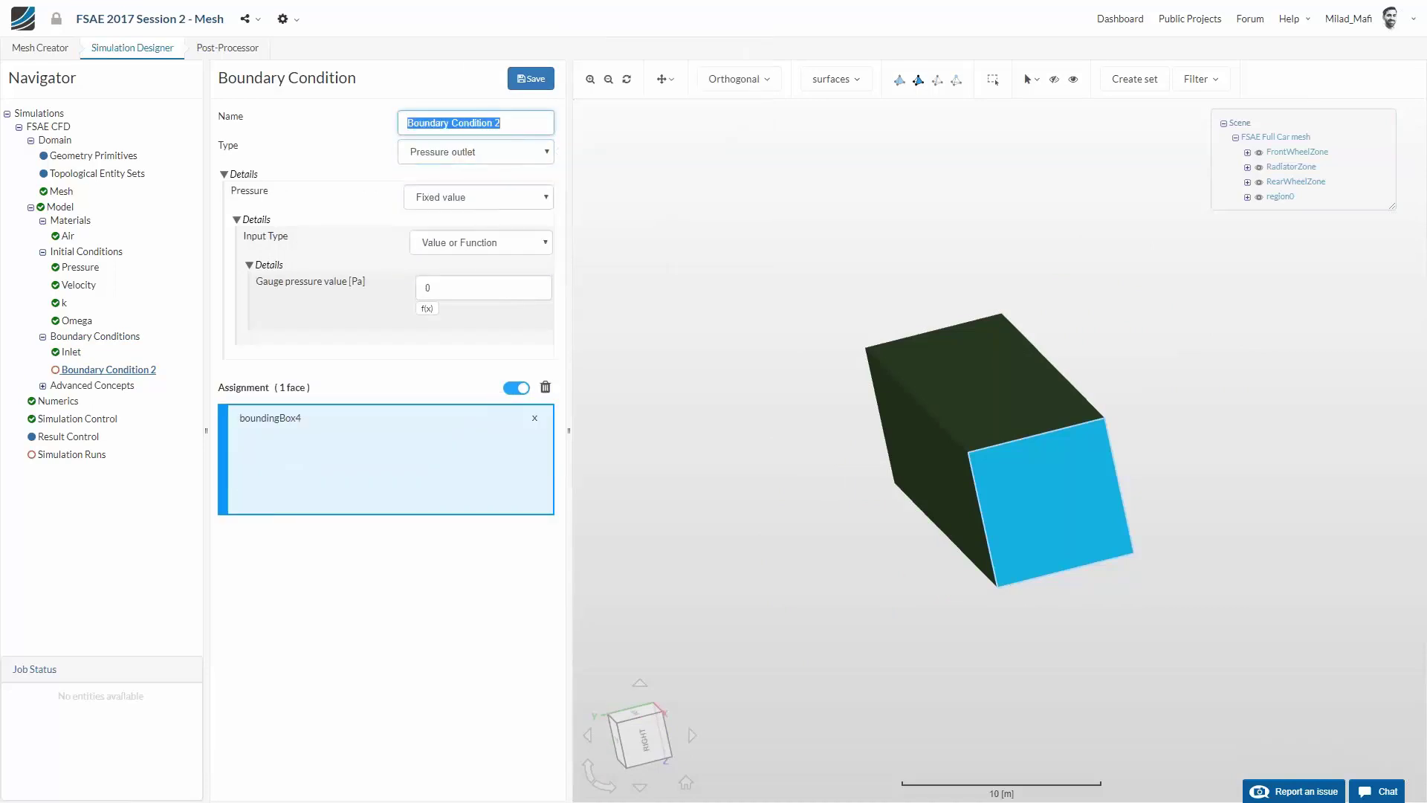
type("Outlet")
left_click(531, 78)
Create a wall boundary condition with slip velocity on faces boundingBox1 and boundingBox6, and save it
left_click(73, 336)
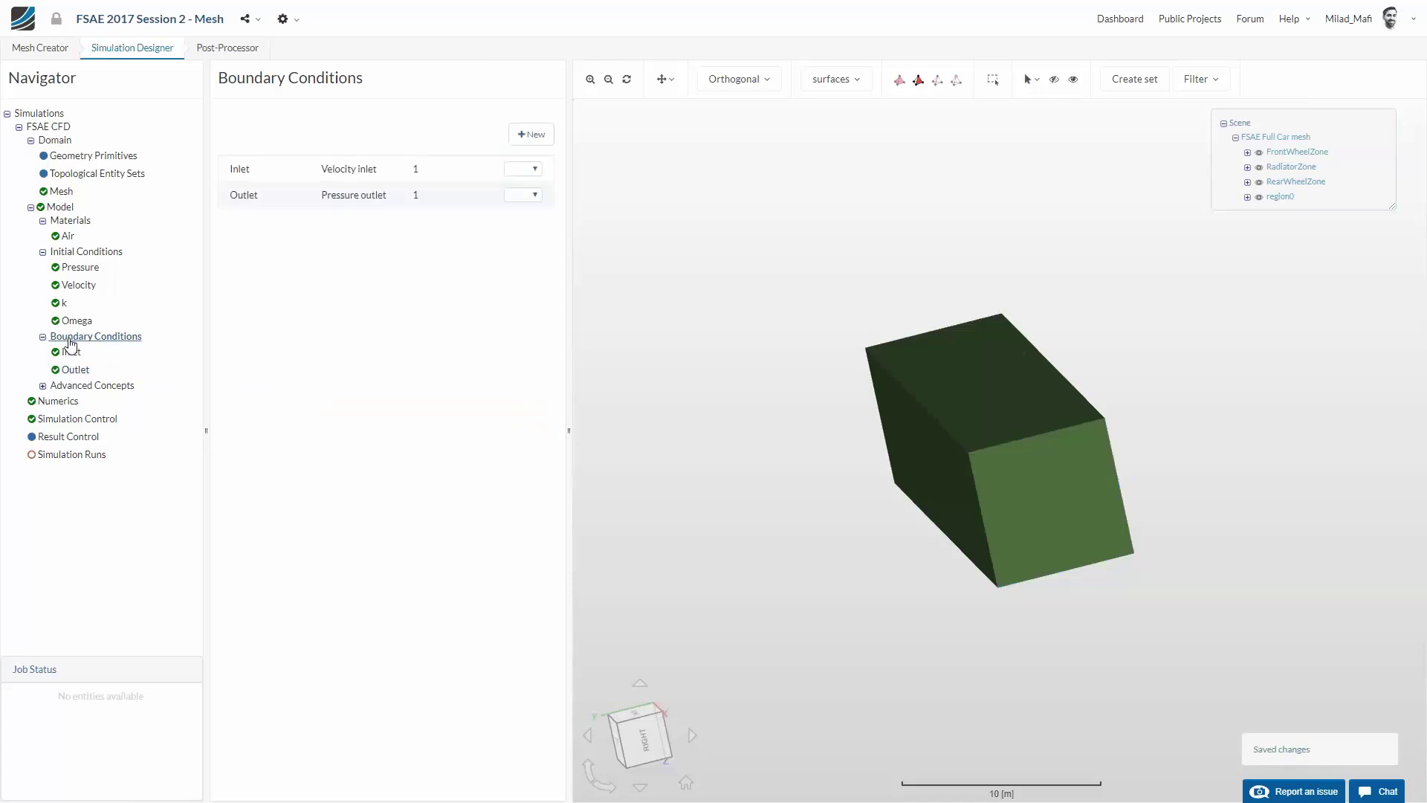
left_click_drag(1038, 478, 757, 372)
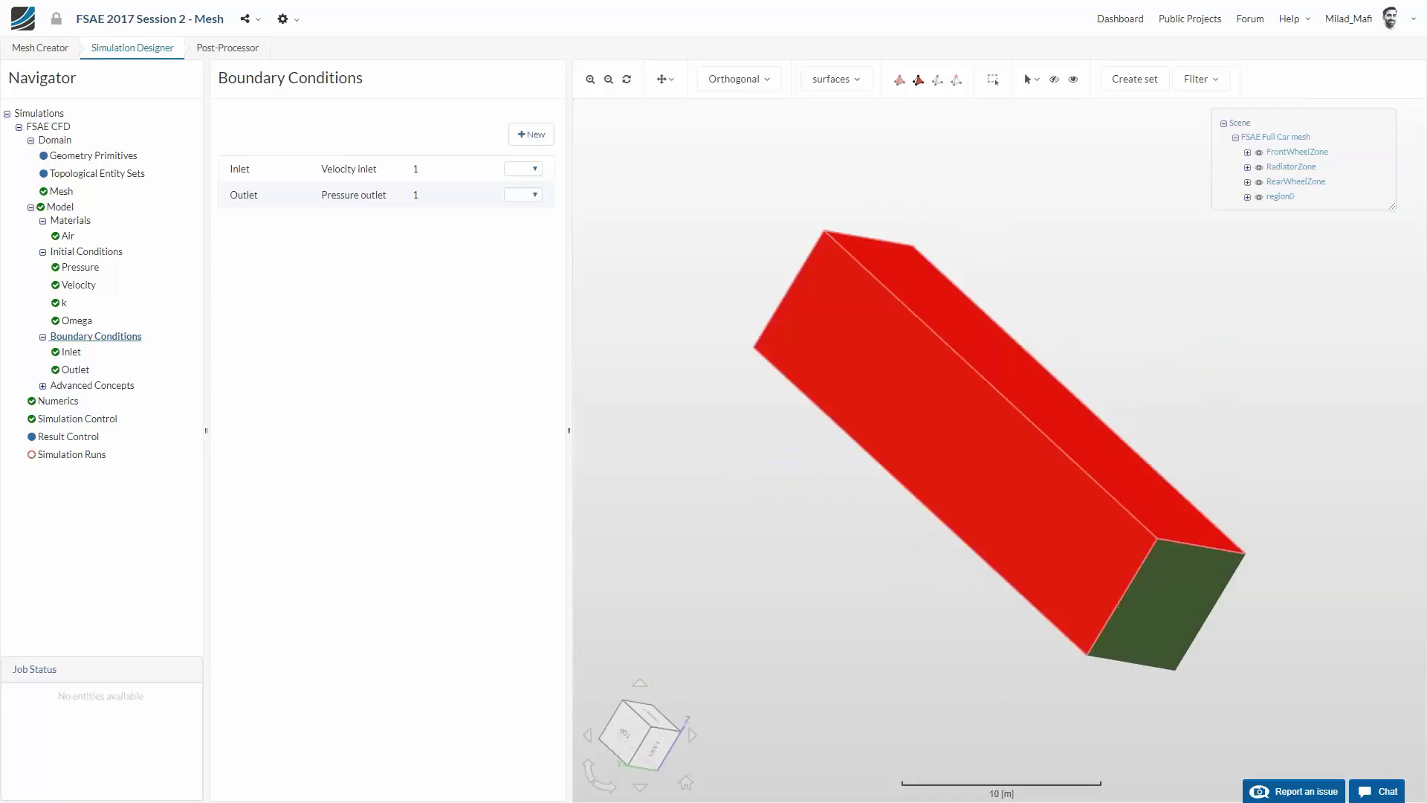
left_click(531, 134)
left_click(479, 153)
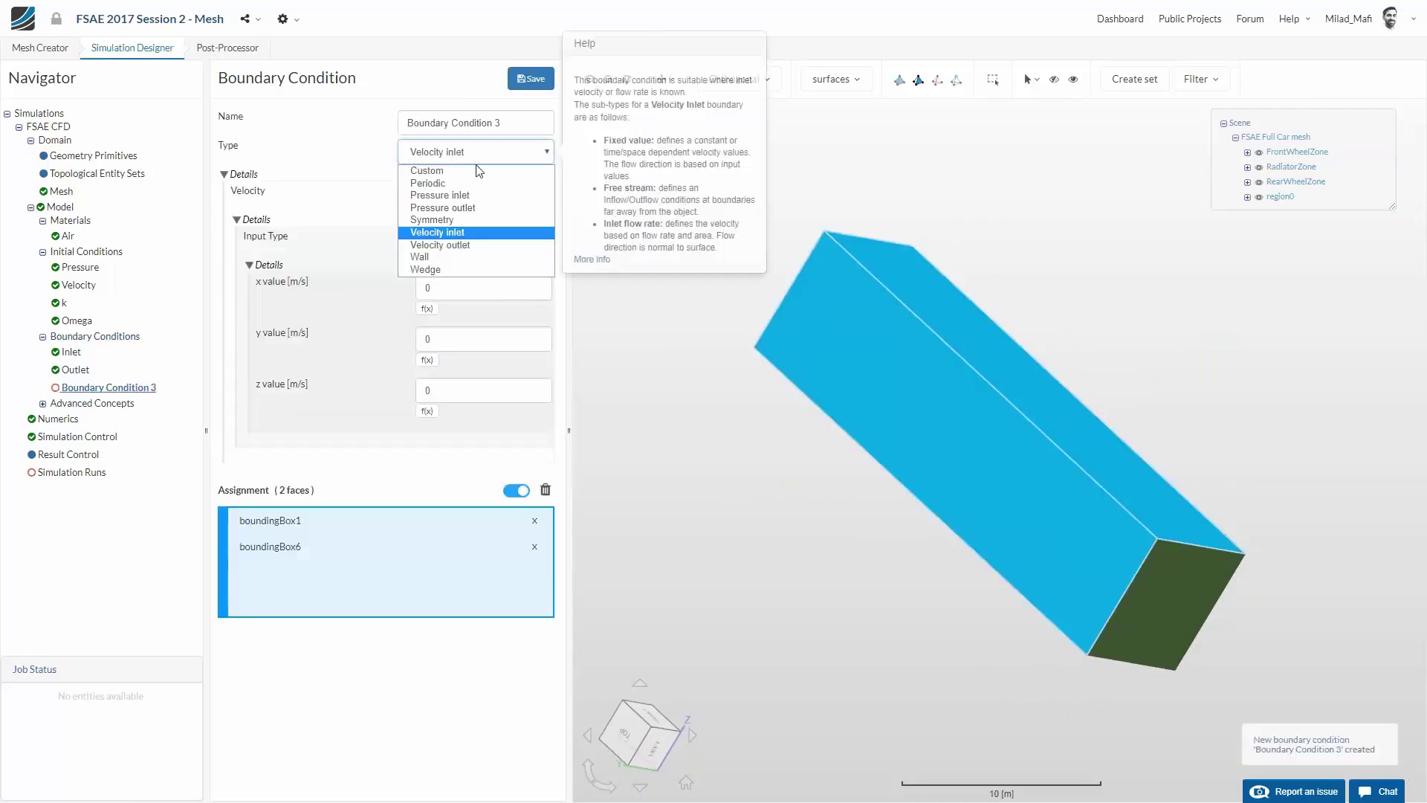
left_click(442, 258)
left_click(470, 199)
left_click(461, 253)
left_click(531, 79)
Create a symmetry boundary condition on face boundingBox2 and save it
left_click(532, 134)
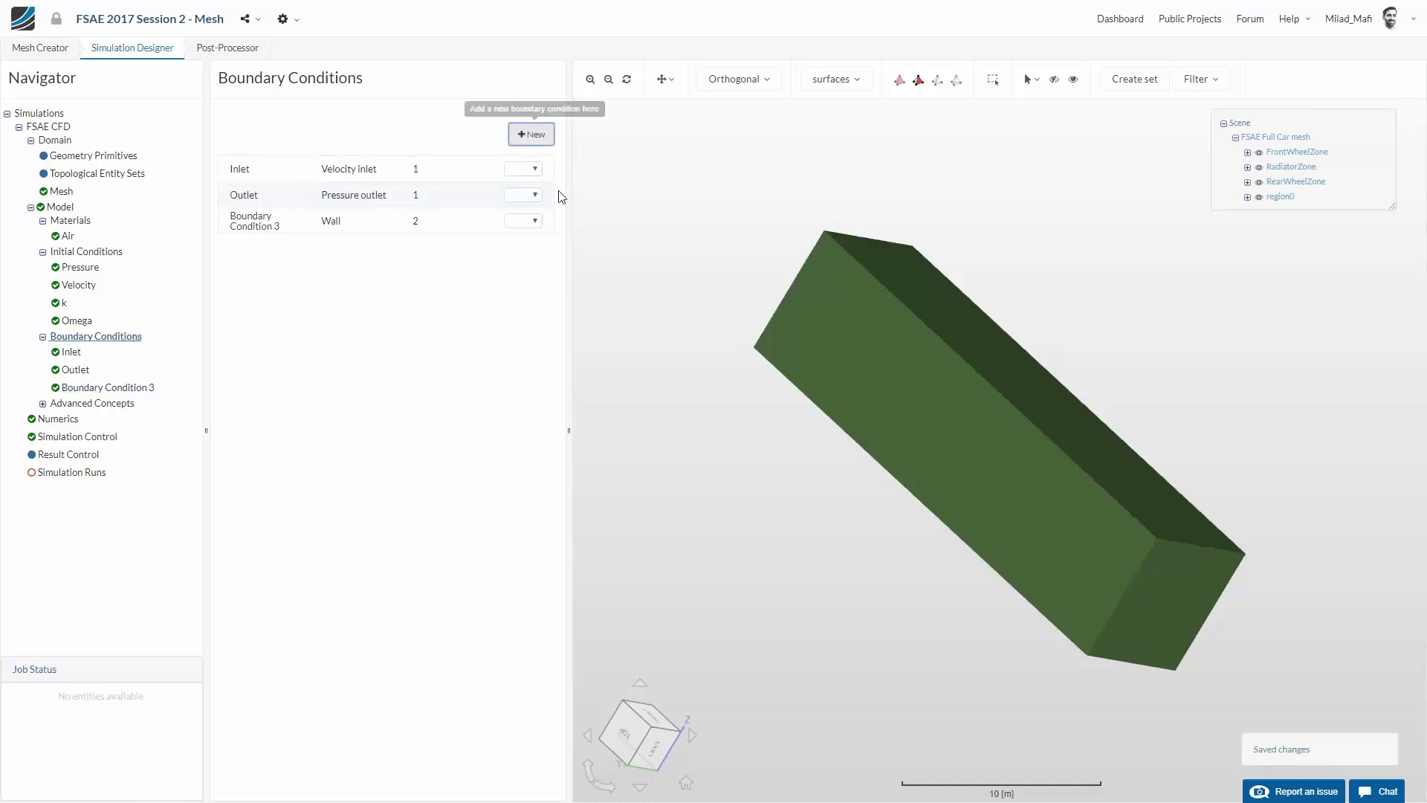
left_click_drag(920, 438, 1035, 494)
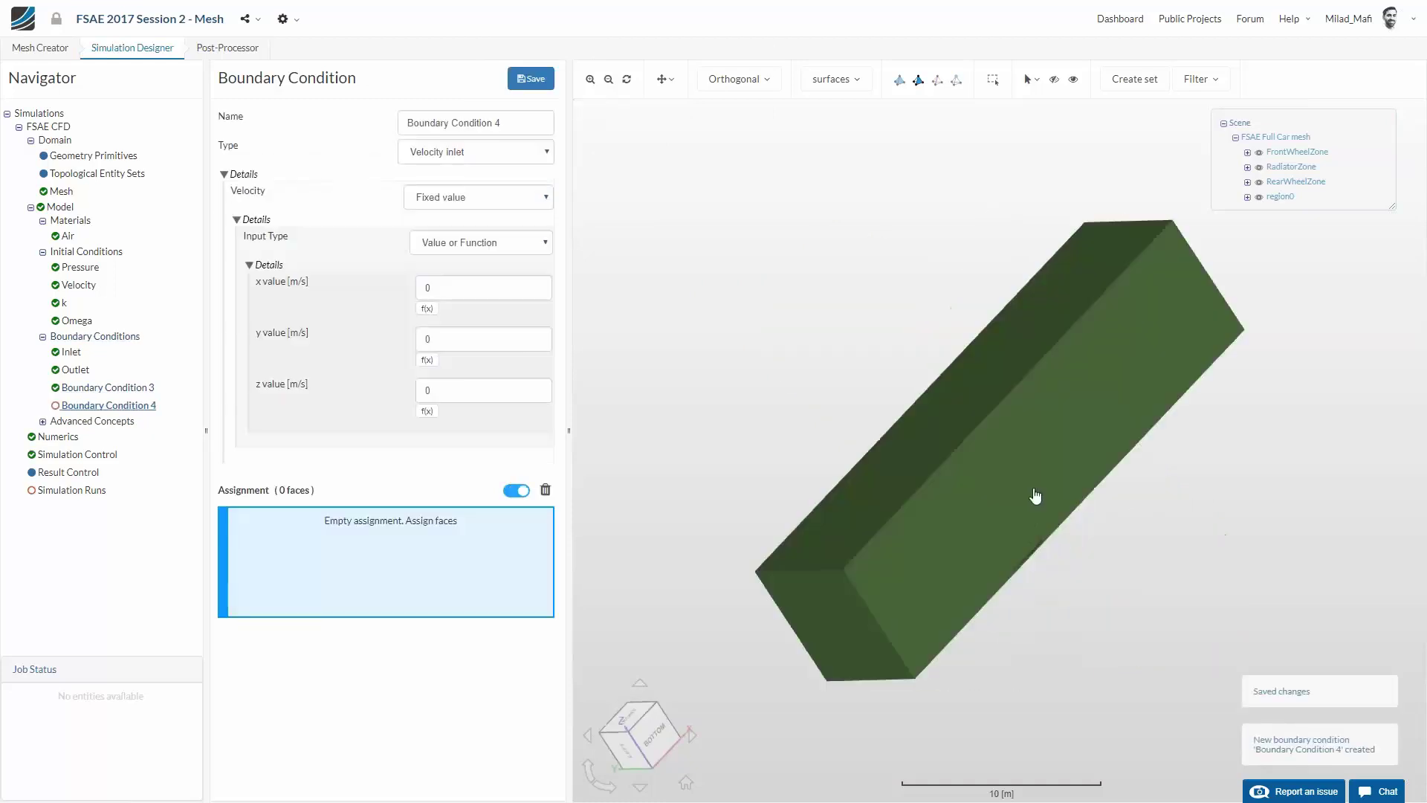
left_click(1033, 495)
double_click(429, 123)
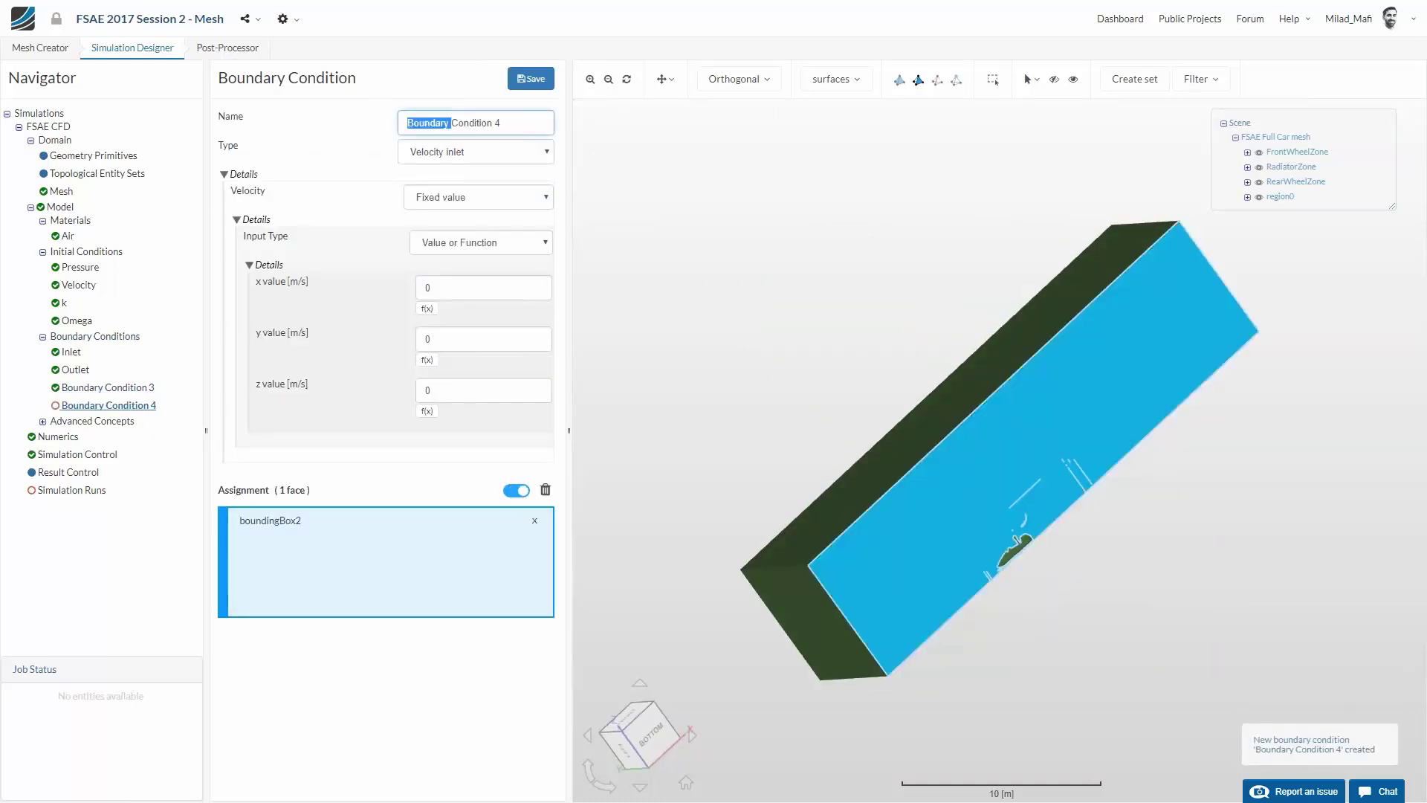
left_click(427, 154)
left_click(480, 219)
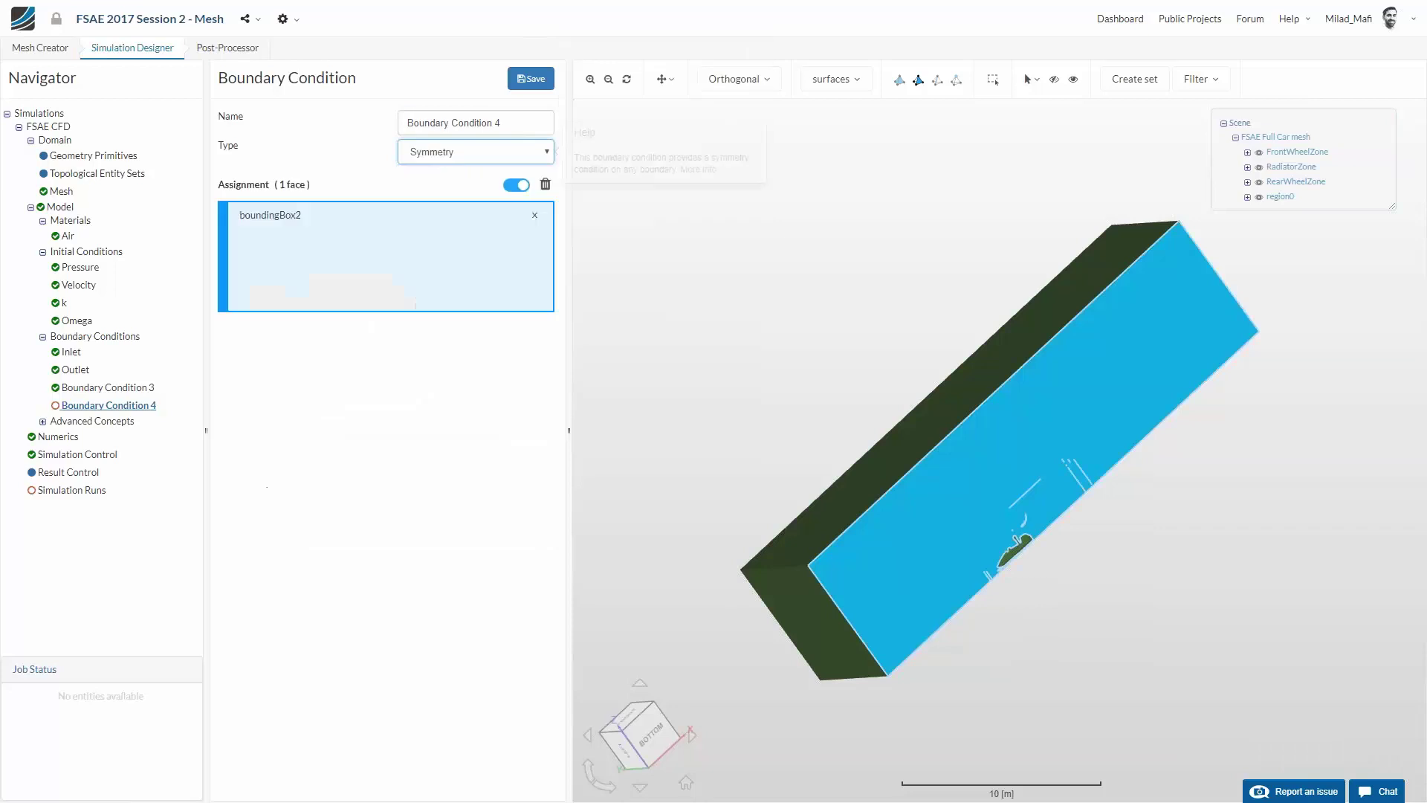
left_click(531, 78)
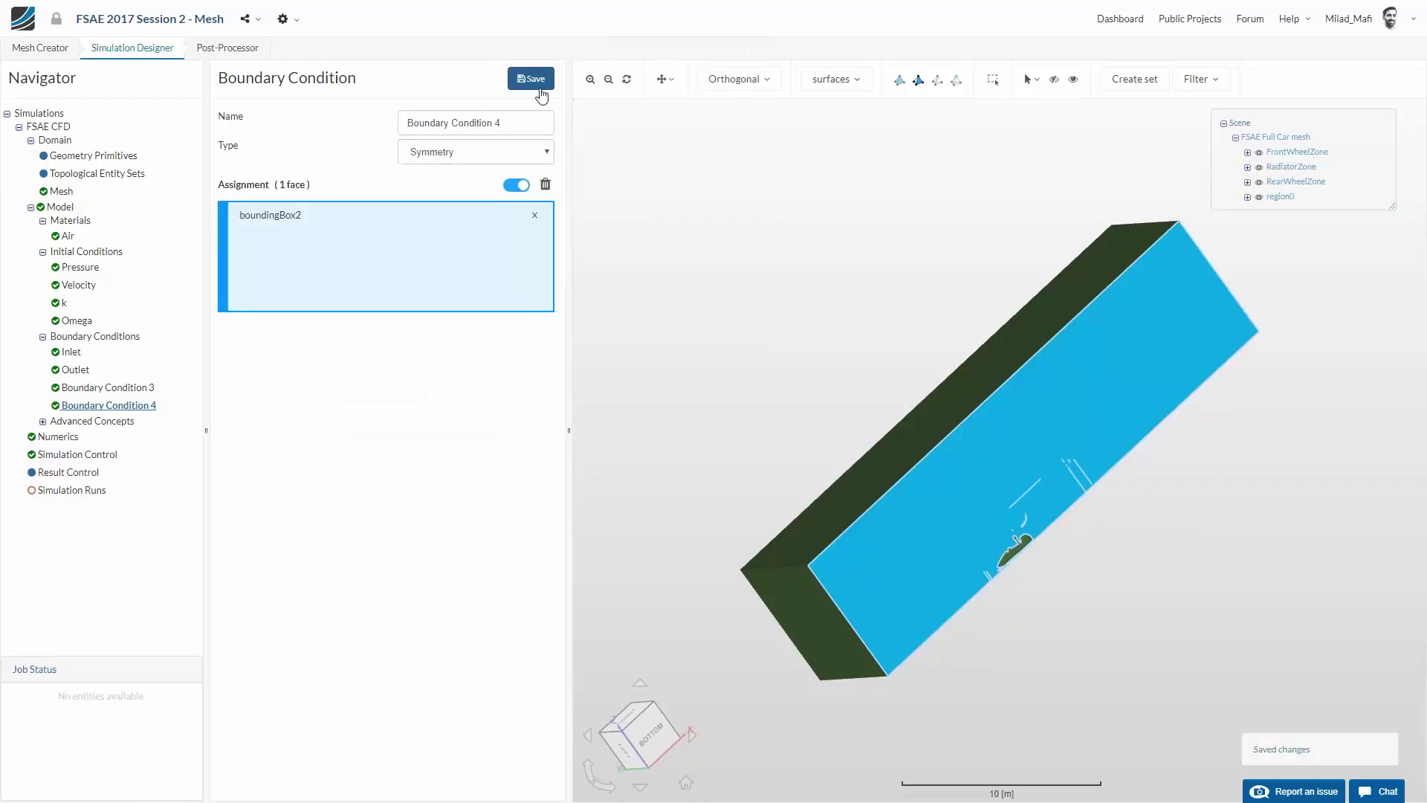
Create a moving wall boundary condition on face boundingBox5 with an x velocity of 20 m/s, and save it
left_click(95, 336)
left_click_drag(968, 448, 961, 436)
left_click(1004, 523)
left_click(530, 134)
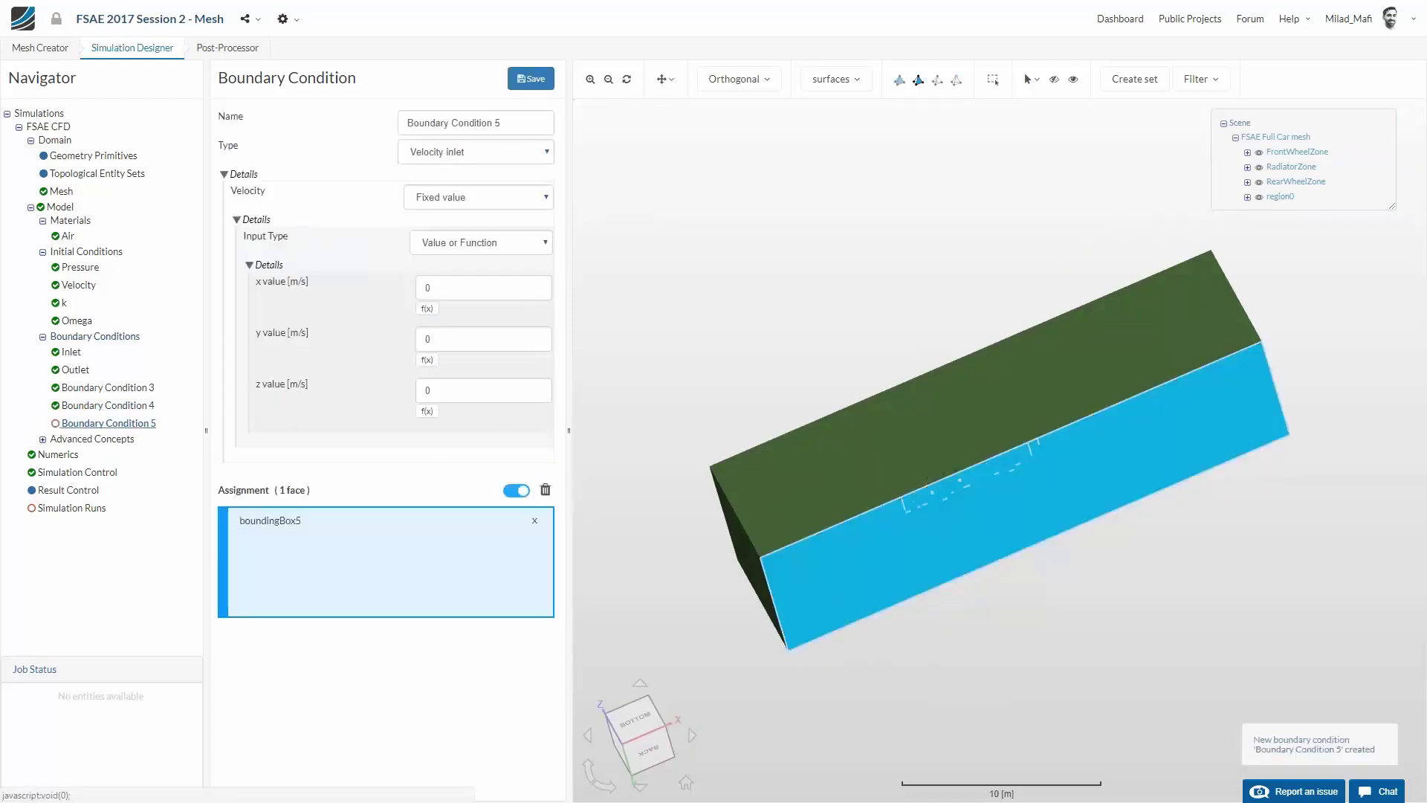
left_click(500, 153)
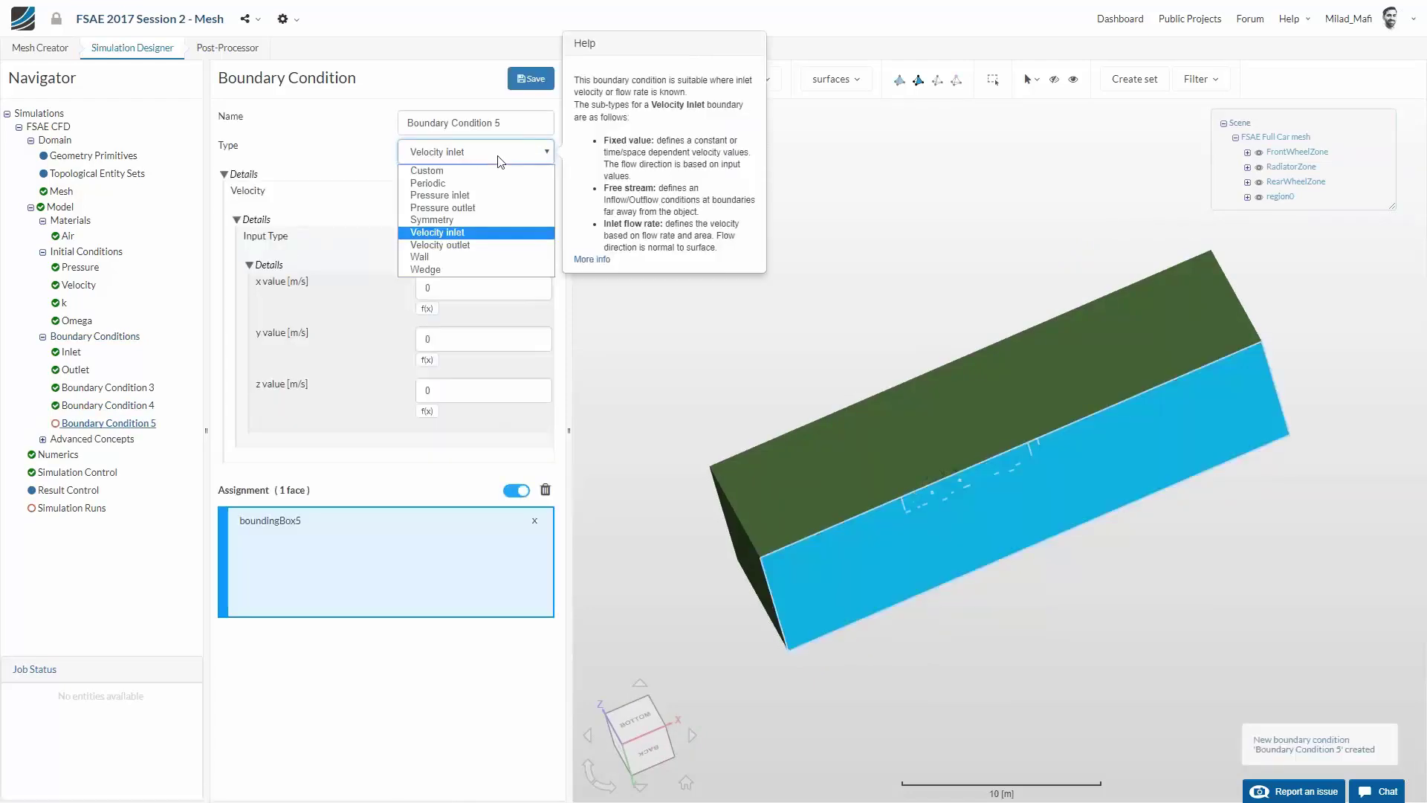
left_click(492, 257)
left_click(489, 197)
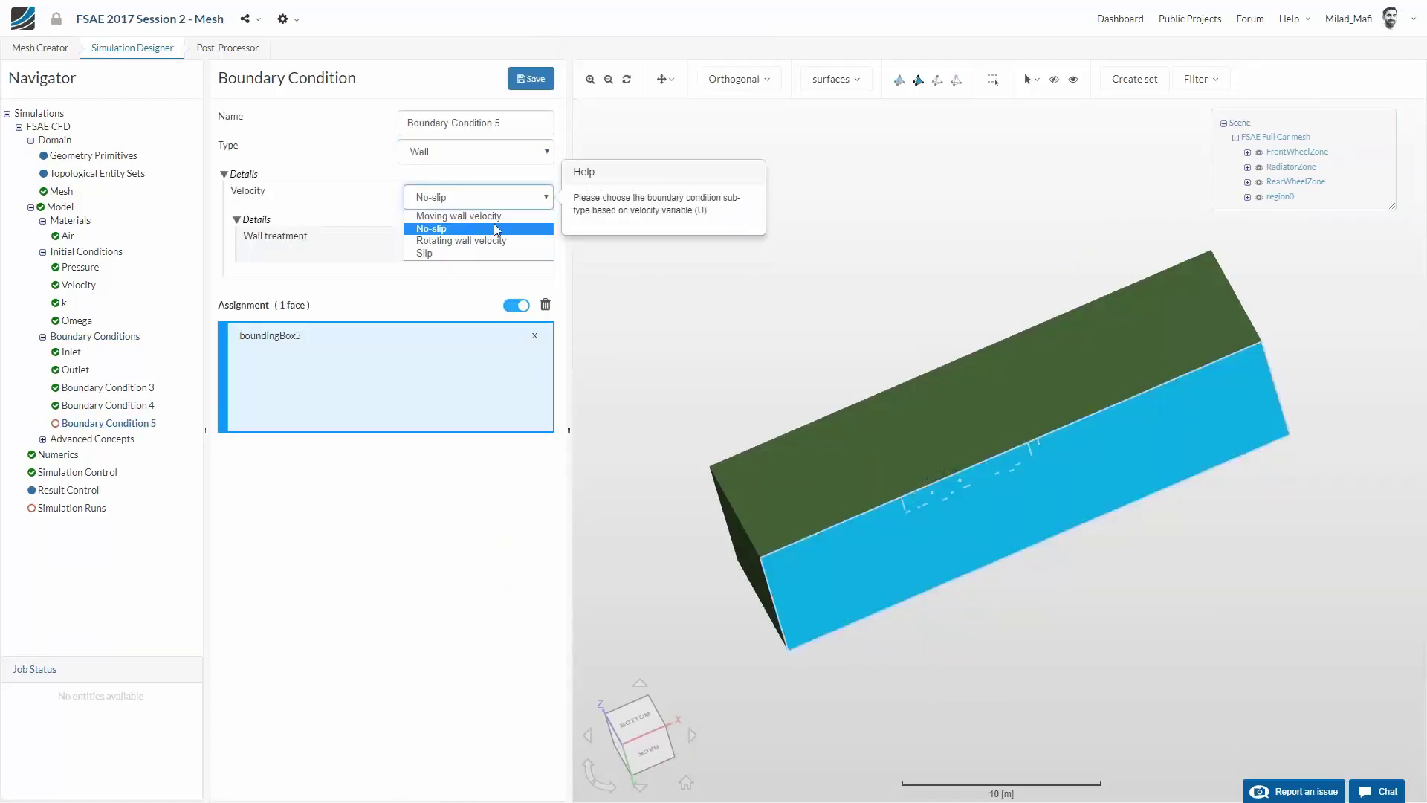
left_click(491, 216)
key("Tab")
type("2")
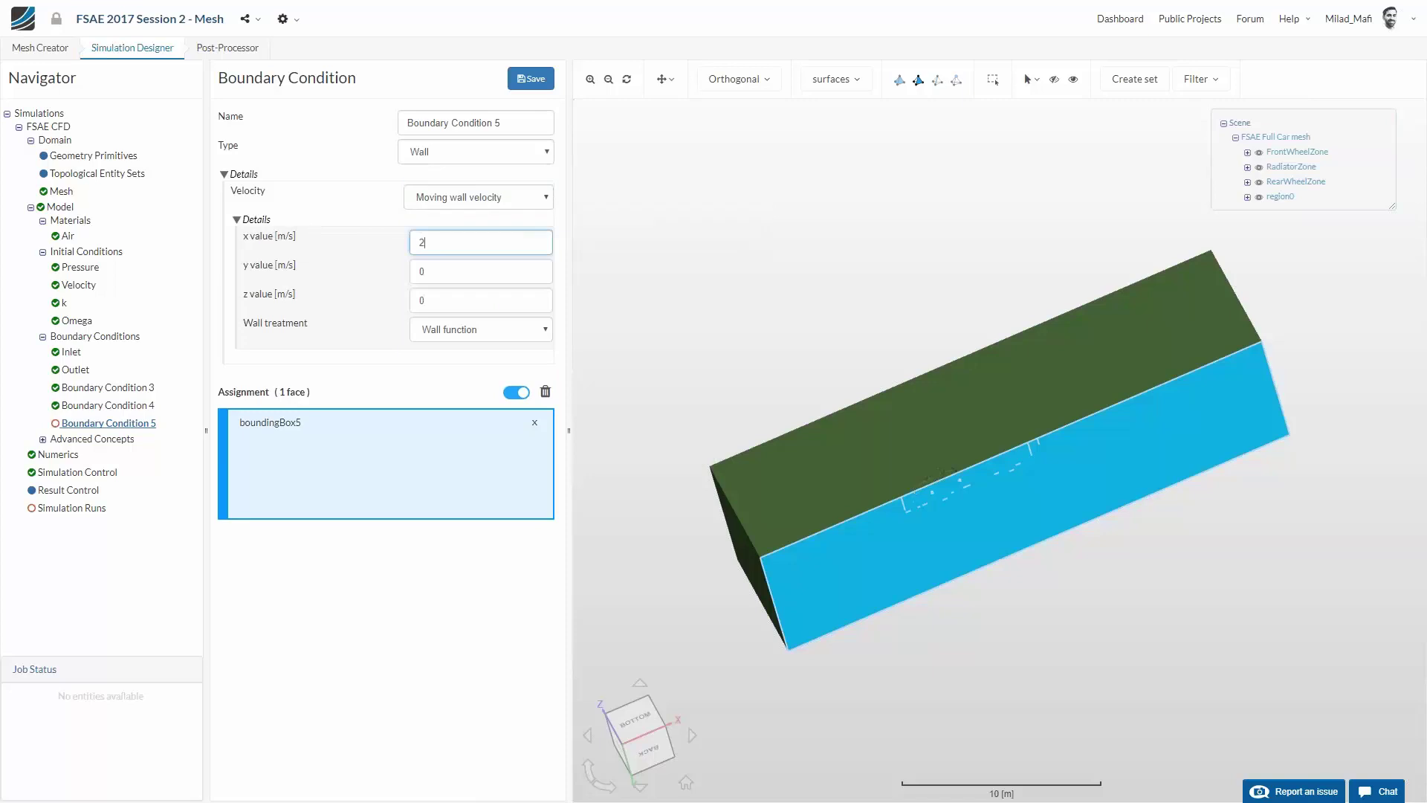
type("0")
left_click(531, 78)
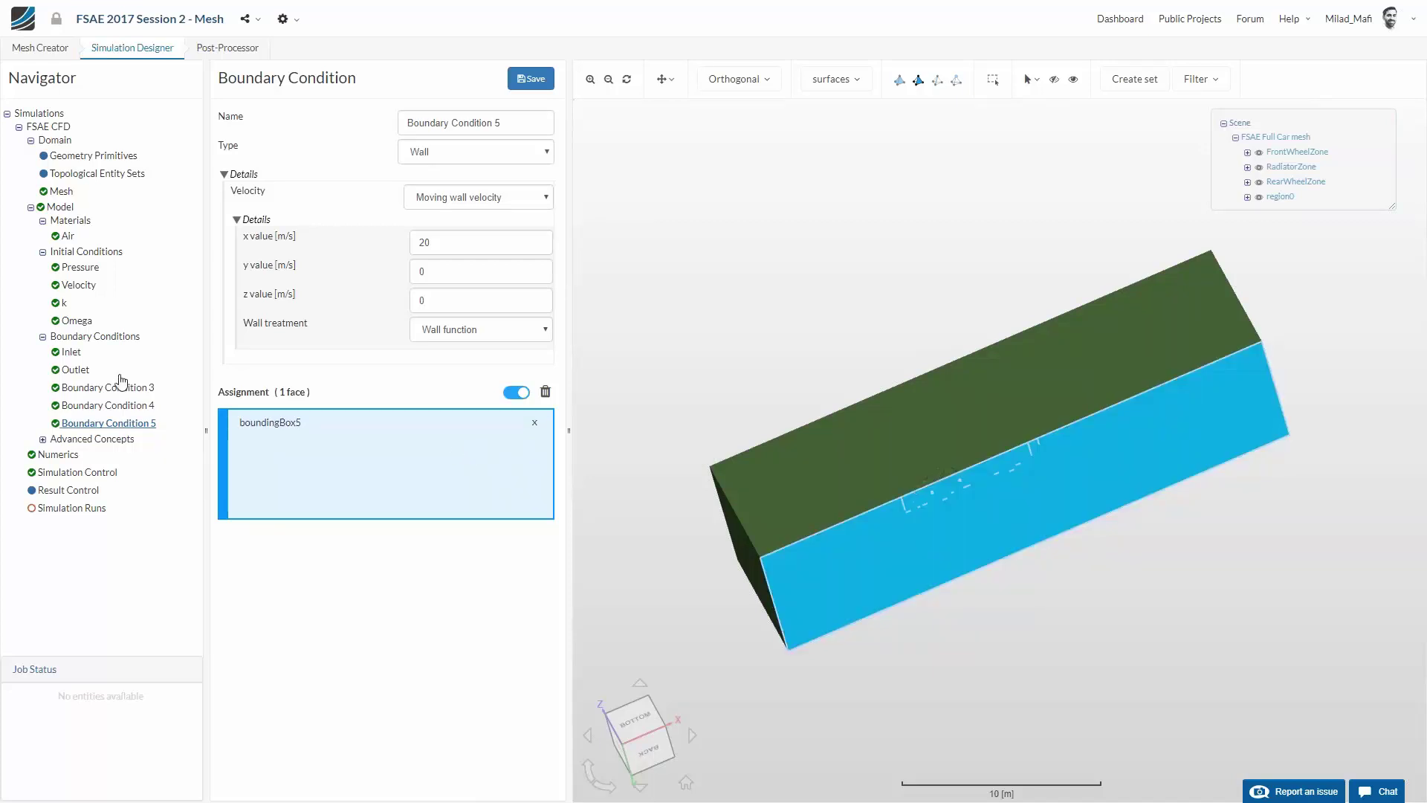
Add a new boundary condition and hide the RearWheelZone, RadiatorZone and FrontWheelZone of the mesh
left_click(95, 339)
left_click(532, 134)
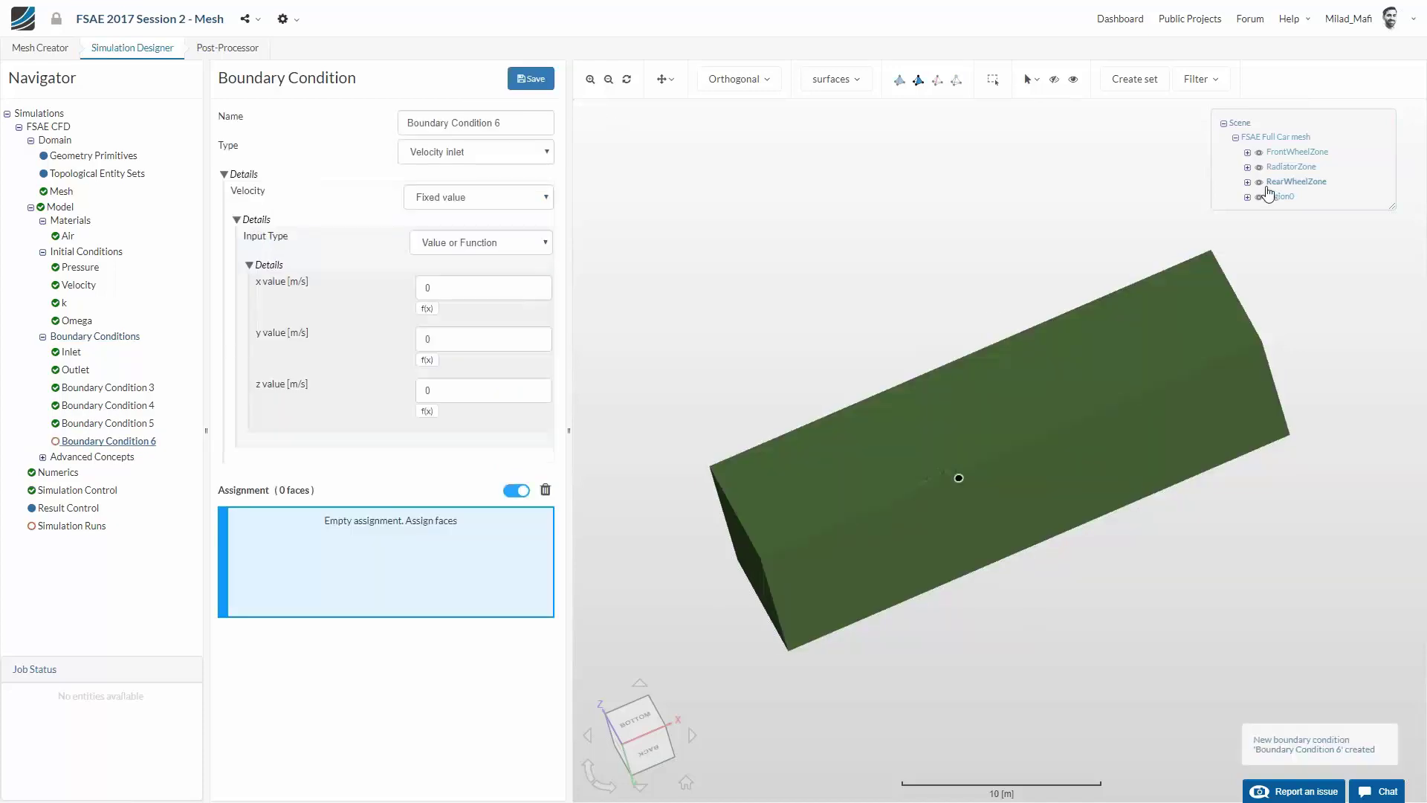
left_click(1259, 183)
left_click(1259, 168)
left_click(1260, 153)
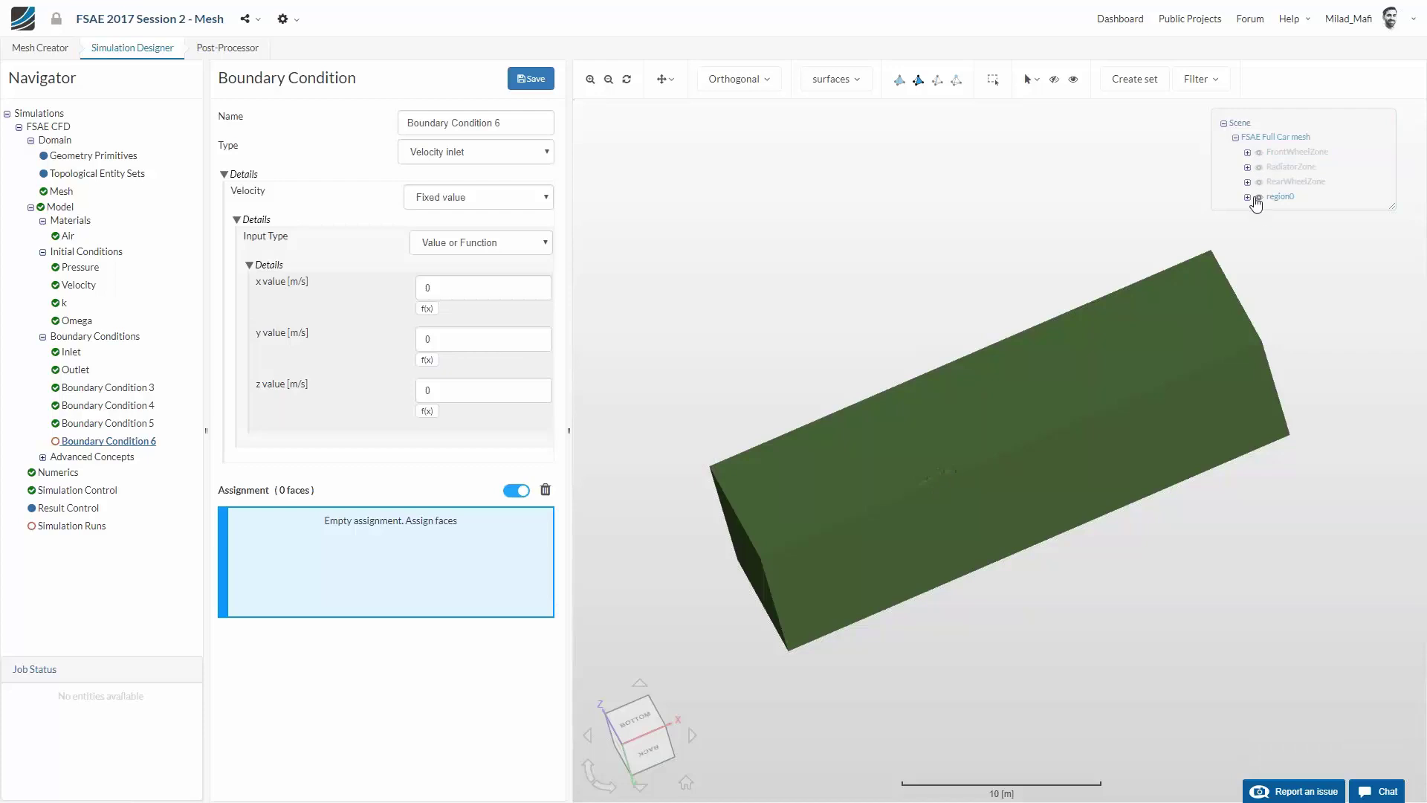
Hide the faces boundingBox1 to boundingBox6 of region0 so that only the car surfaces are shown
left_click(1247, 197)
left_click(1275, 214)
left_click(1275, 234)
left_click(1275, 252)
left_click(1276, 272)
left_click(1276, 291)
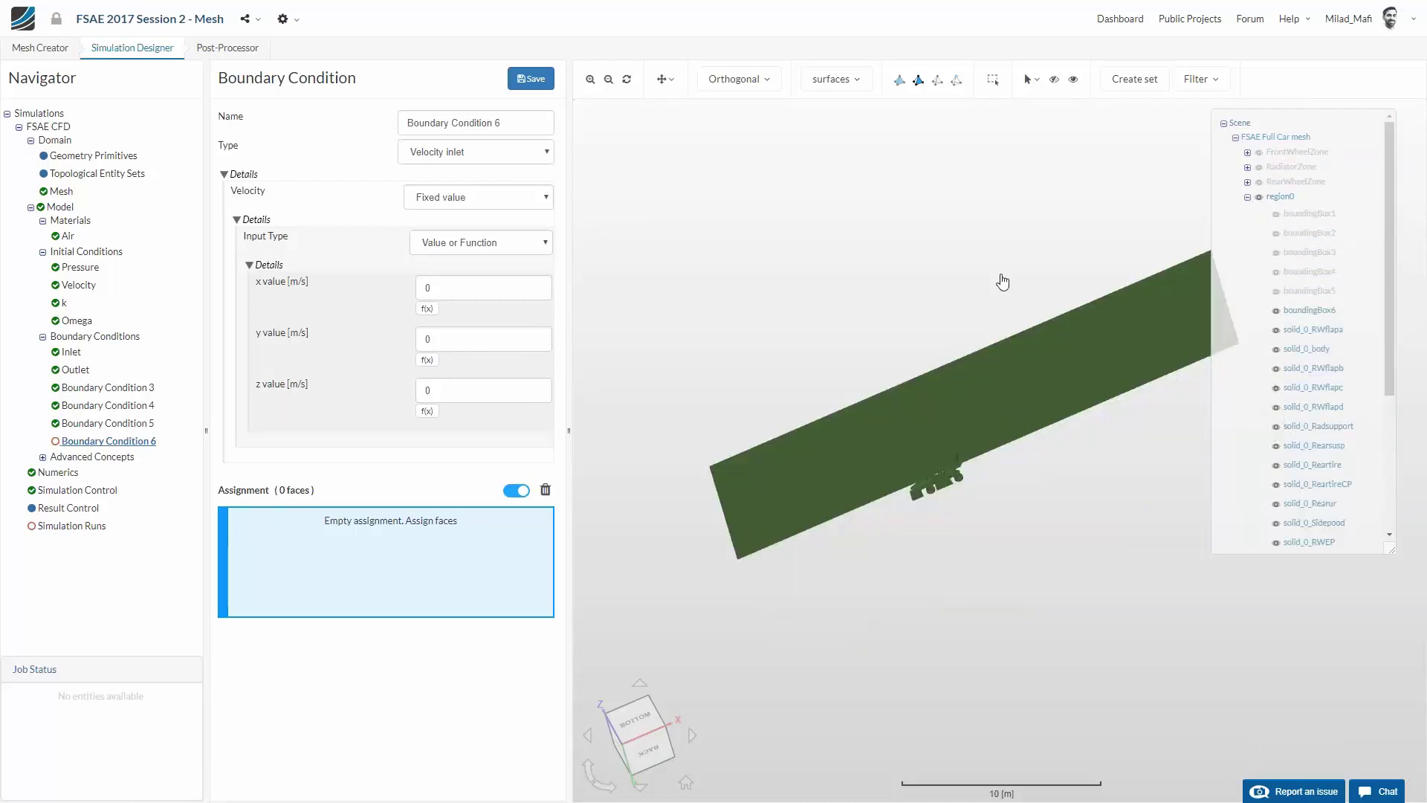
left_click(1275, 311)
left_click(1275, 310)
left_click(1275, 310)
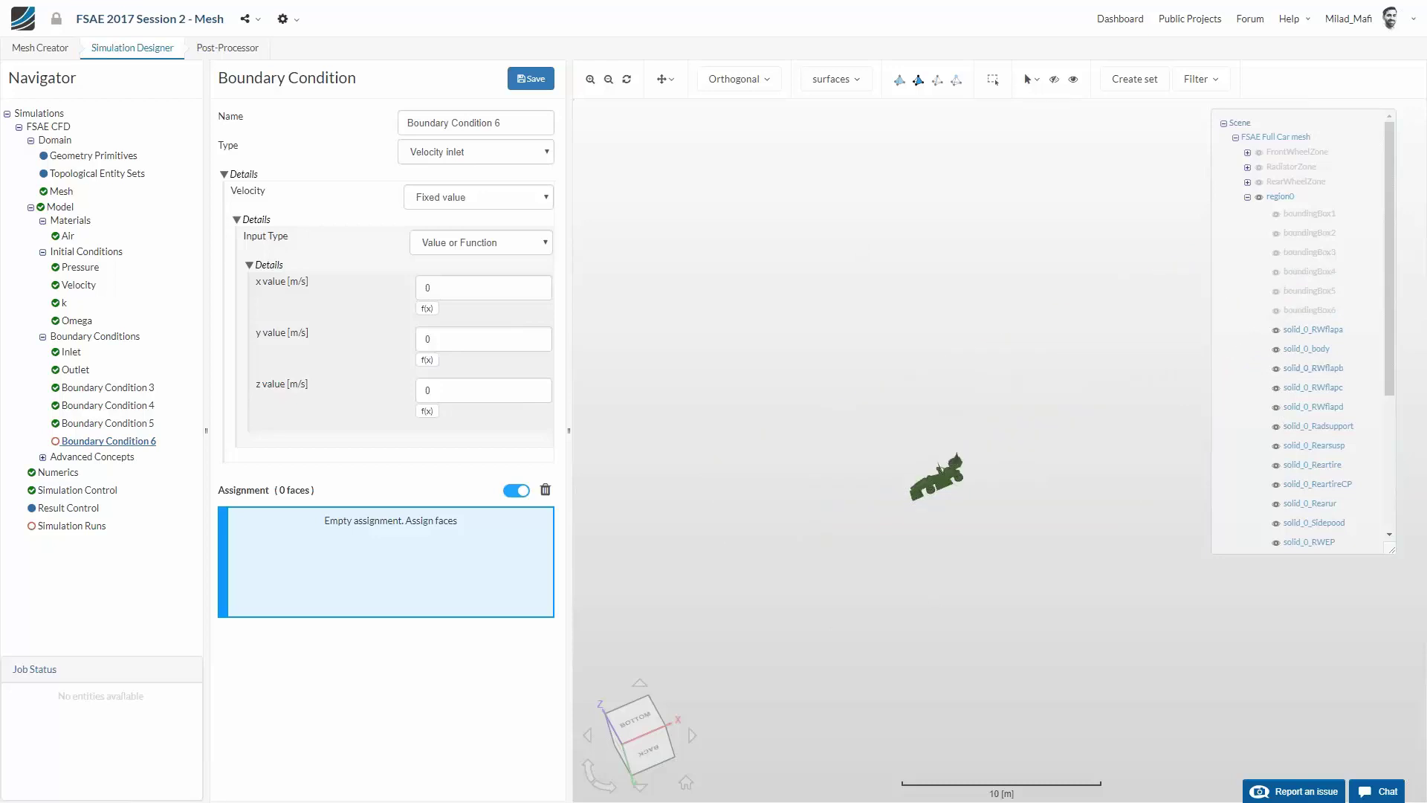
Hide the tire faces solid_0_Fronttire and solid_0_Reartire, leaving the boundary condition without assigned faces
scroll(1293, 419, "down", 2)
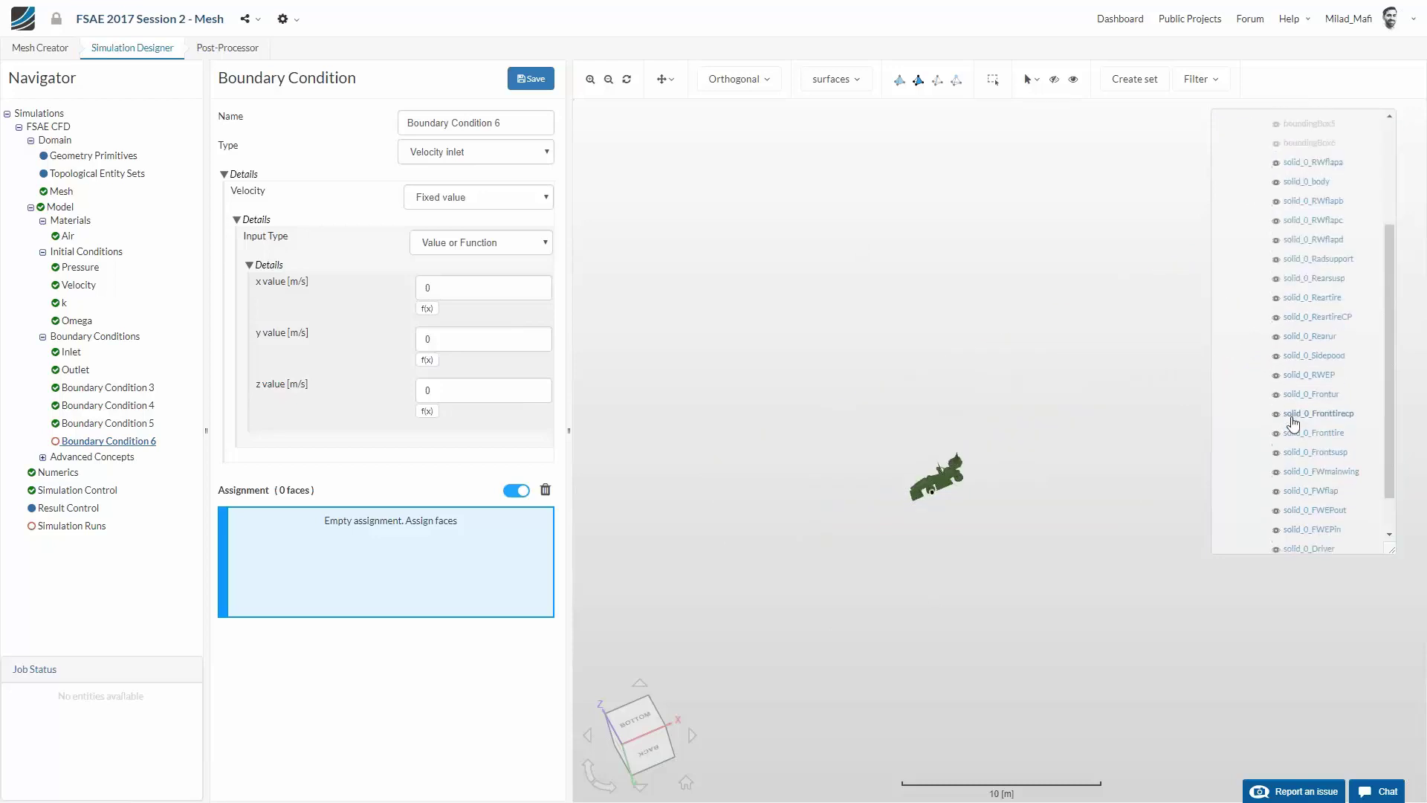
scroll(1296, 413, "down", 1)
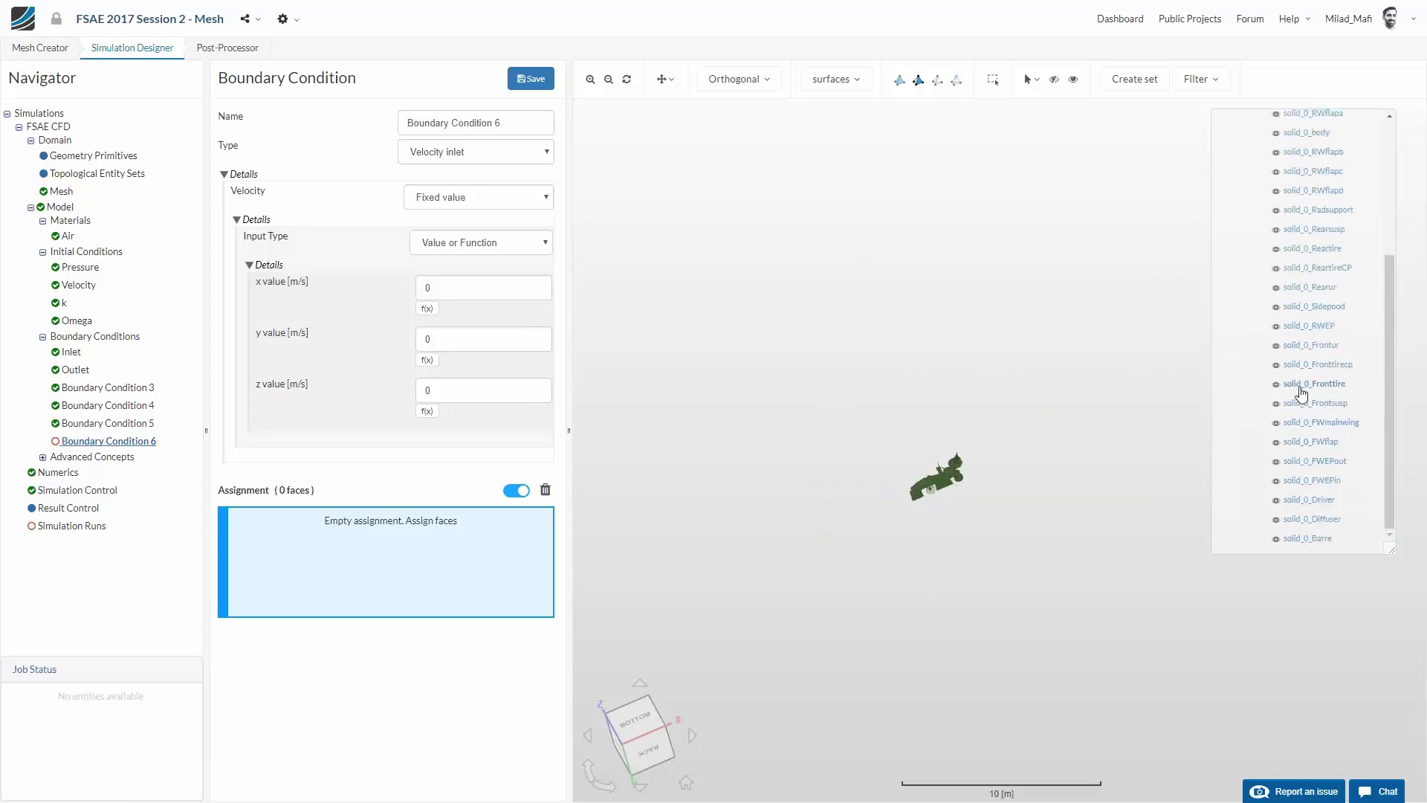
scroll(1298, 401, "up", 1)
scroll(845, 445, "up", 5)
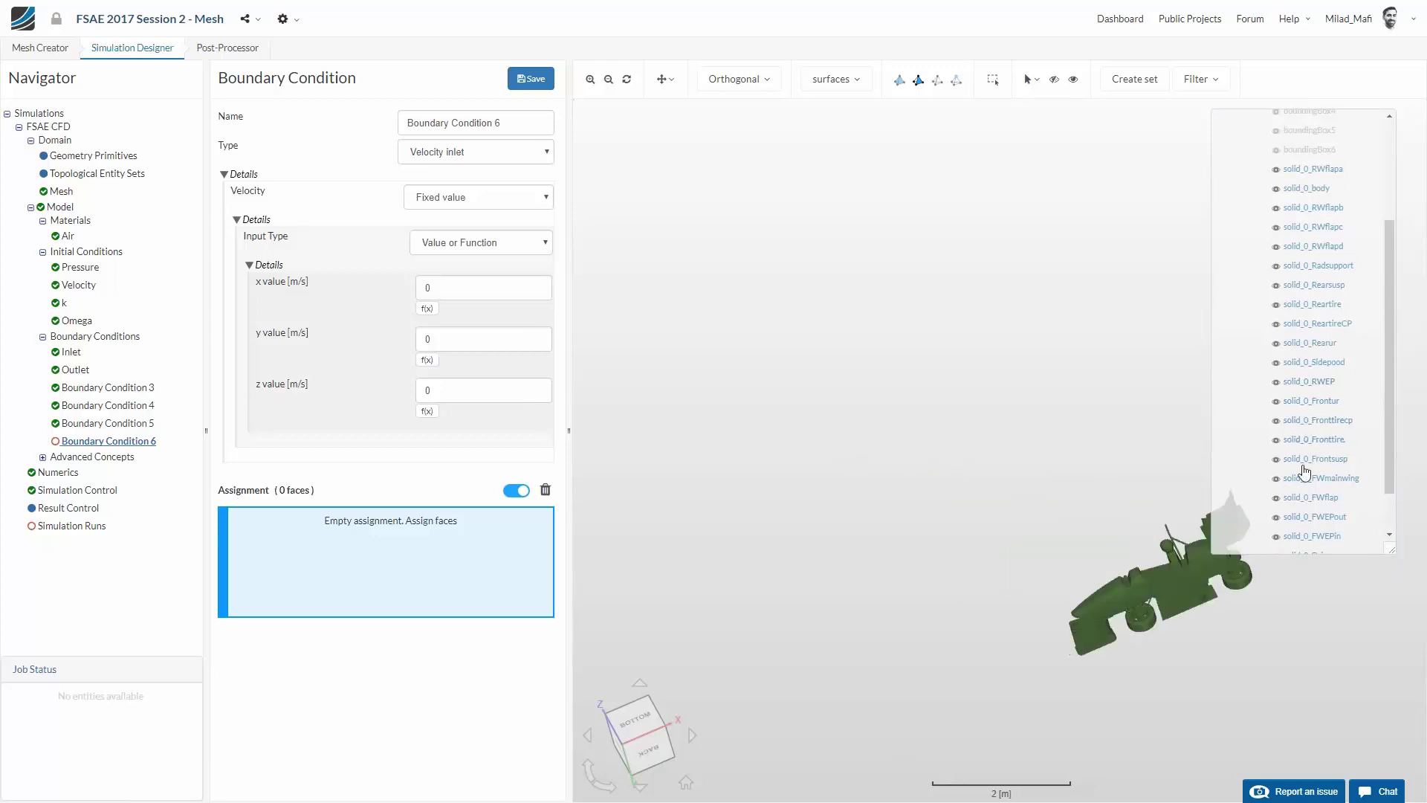
scroll(1338, 485, "up", 1)
scroll(1347, 465, "down", 2)
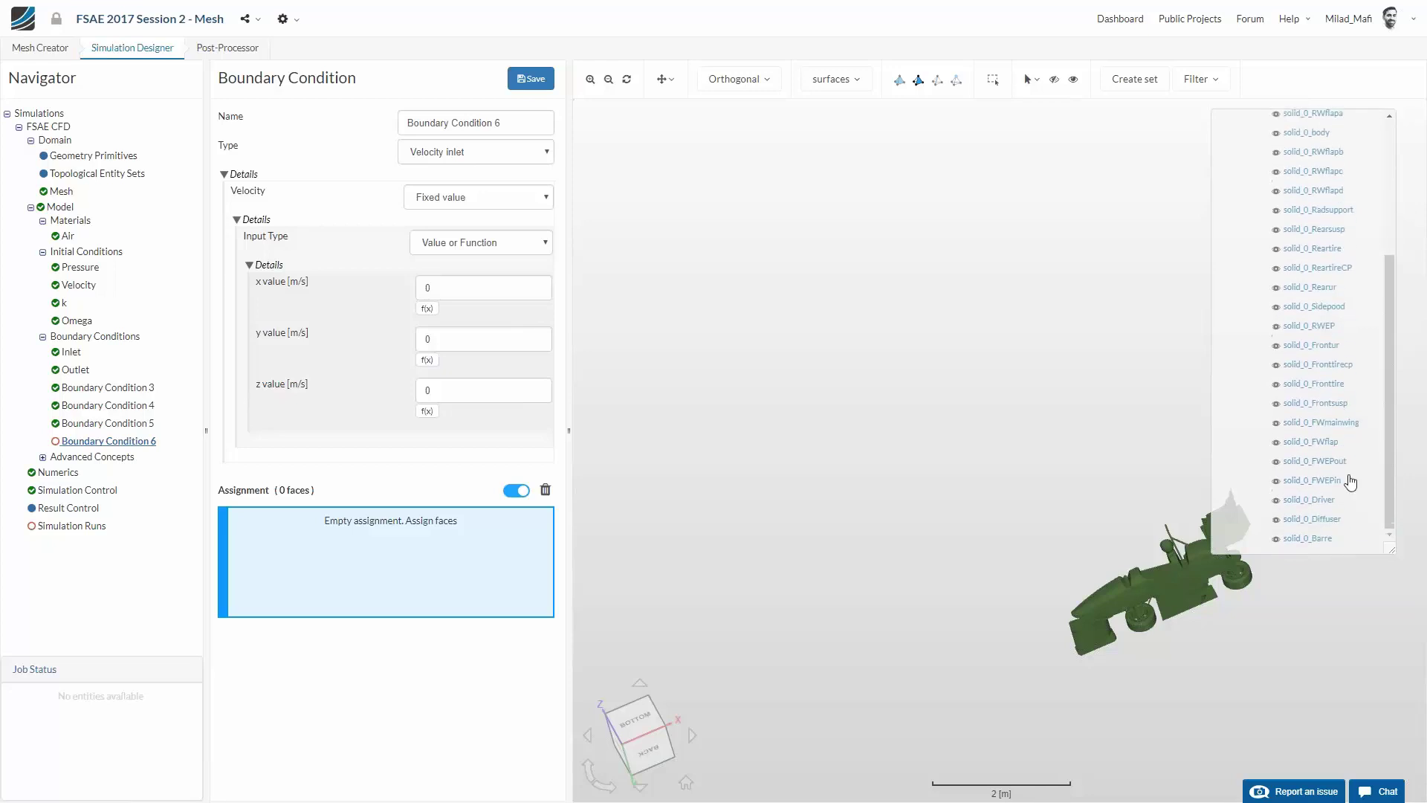
left_click(1276, 384)
left_click(1235, 575)
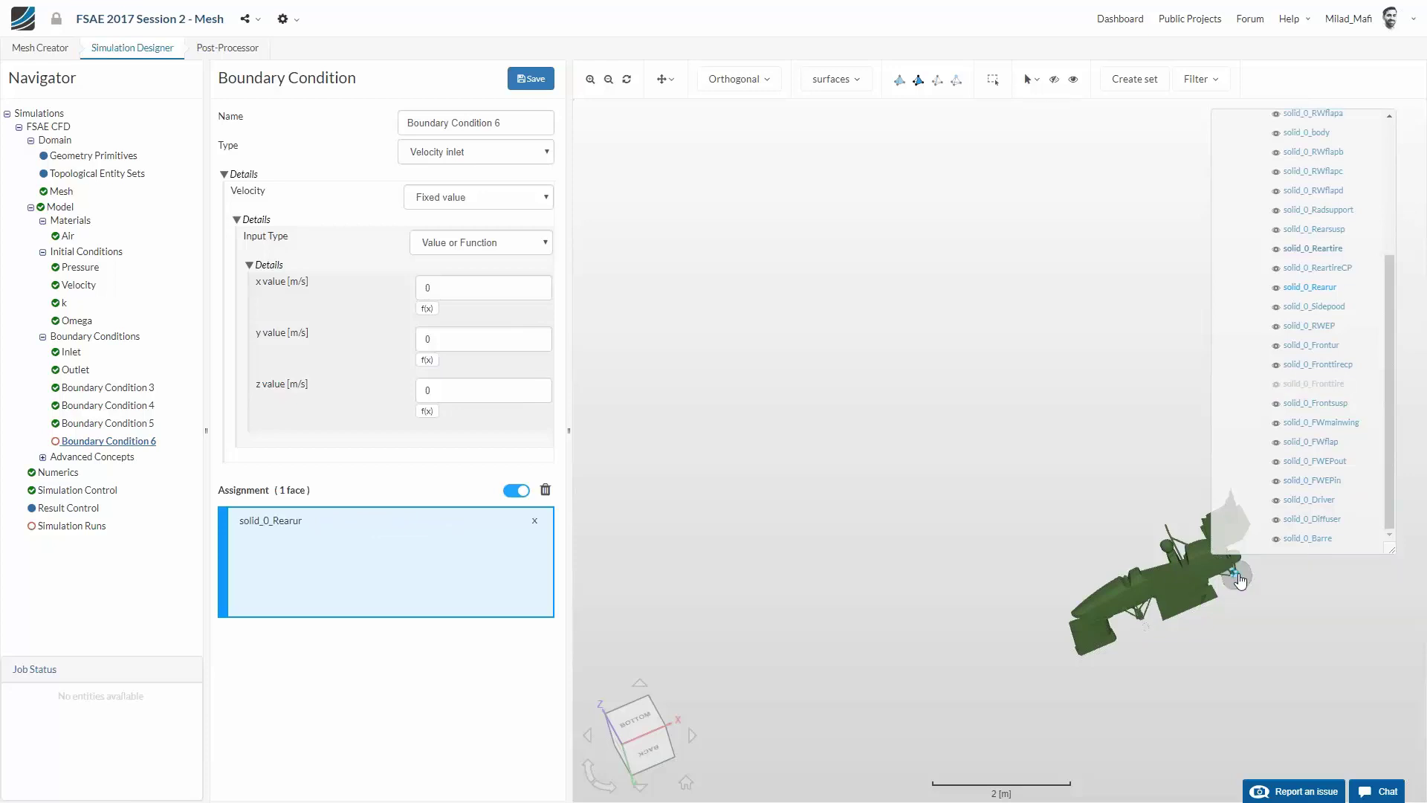
left_click(1238, 579)
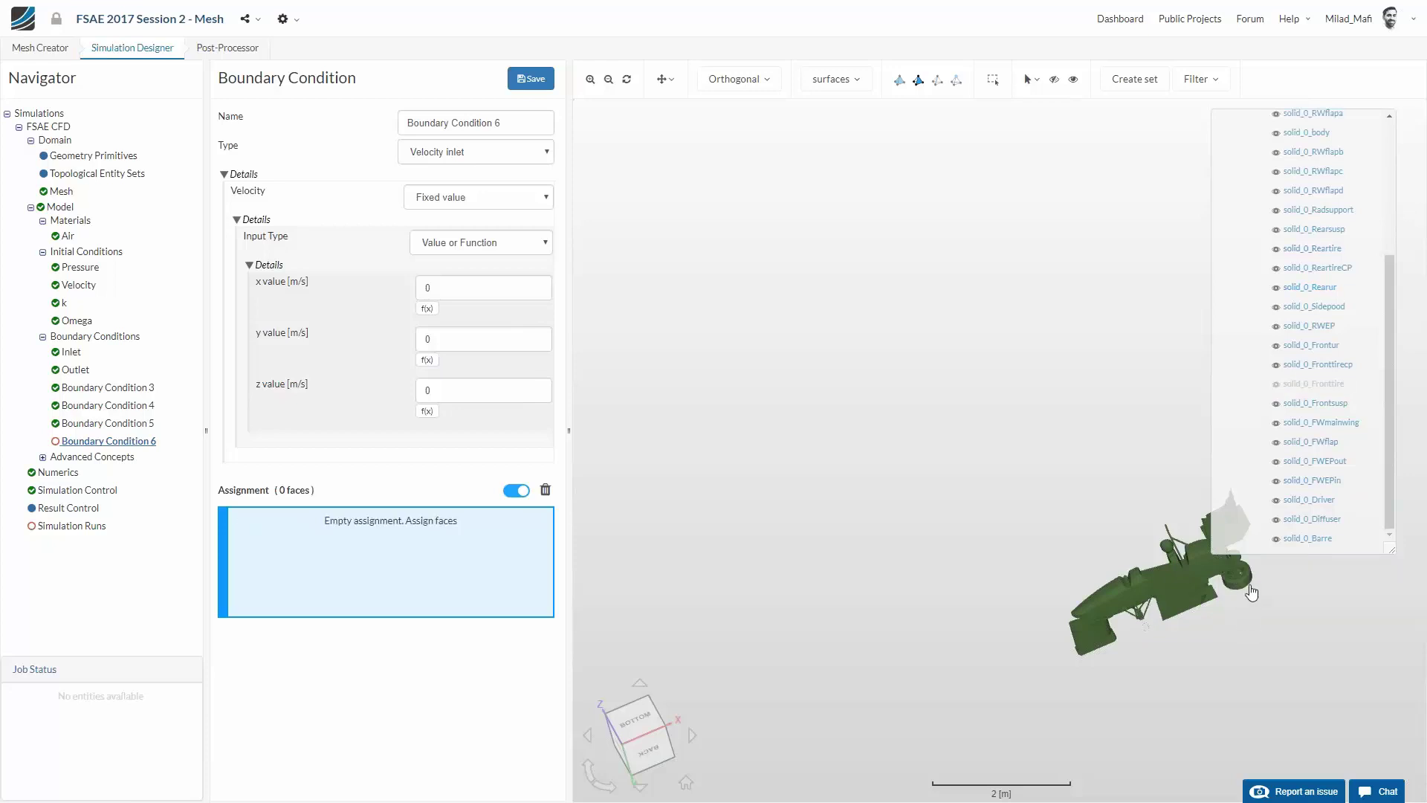
left_click(1276, 249)
Assign all visible car faces to the boundary condition as a no-slip wall with wall function, and save it
left_click_drag(1328, 699, 829, 275)
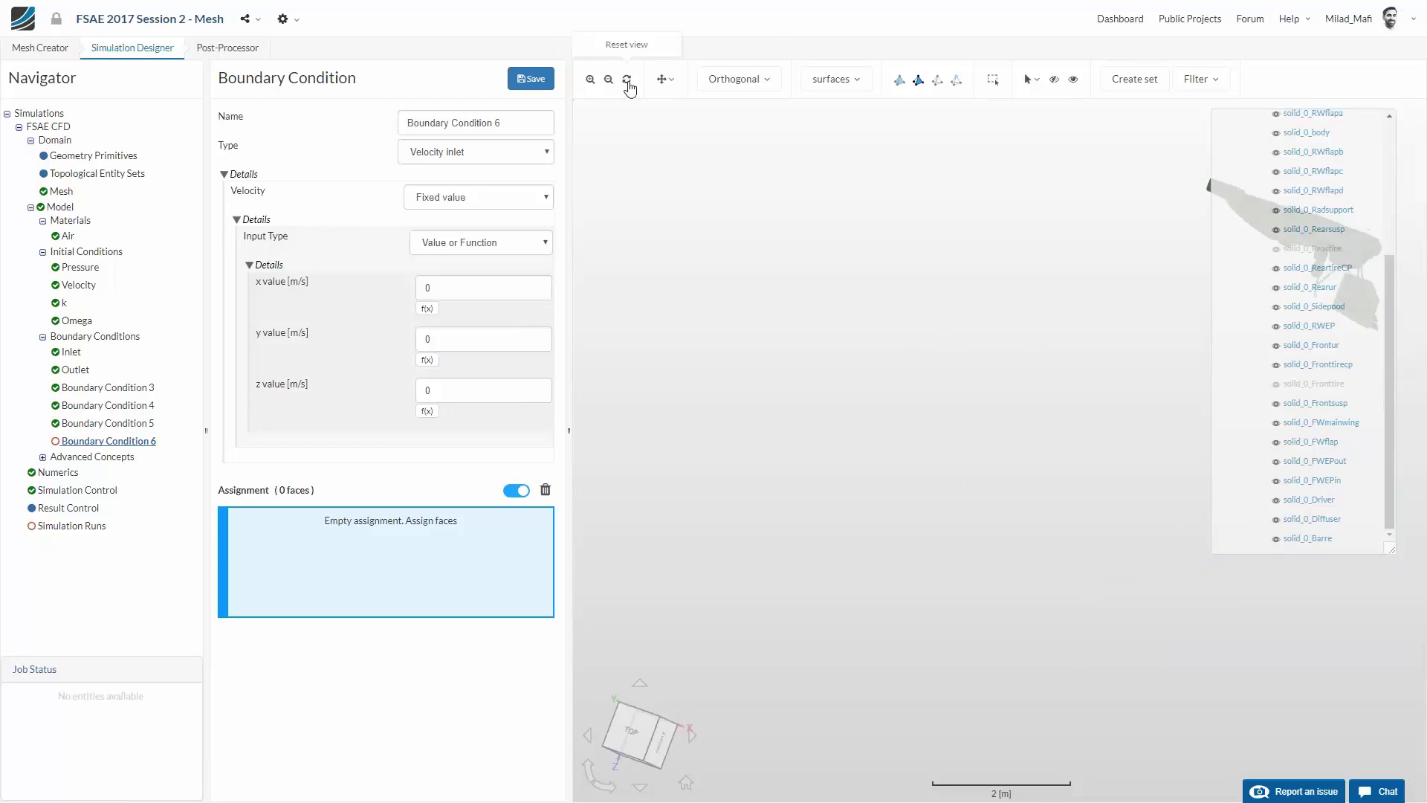
left_click(628, 81)
left_click(993, 80)
left_click_drag(588, 247, 1393, 651)
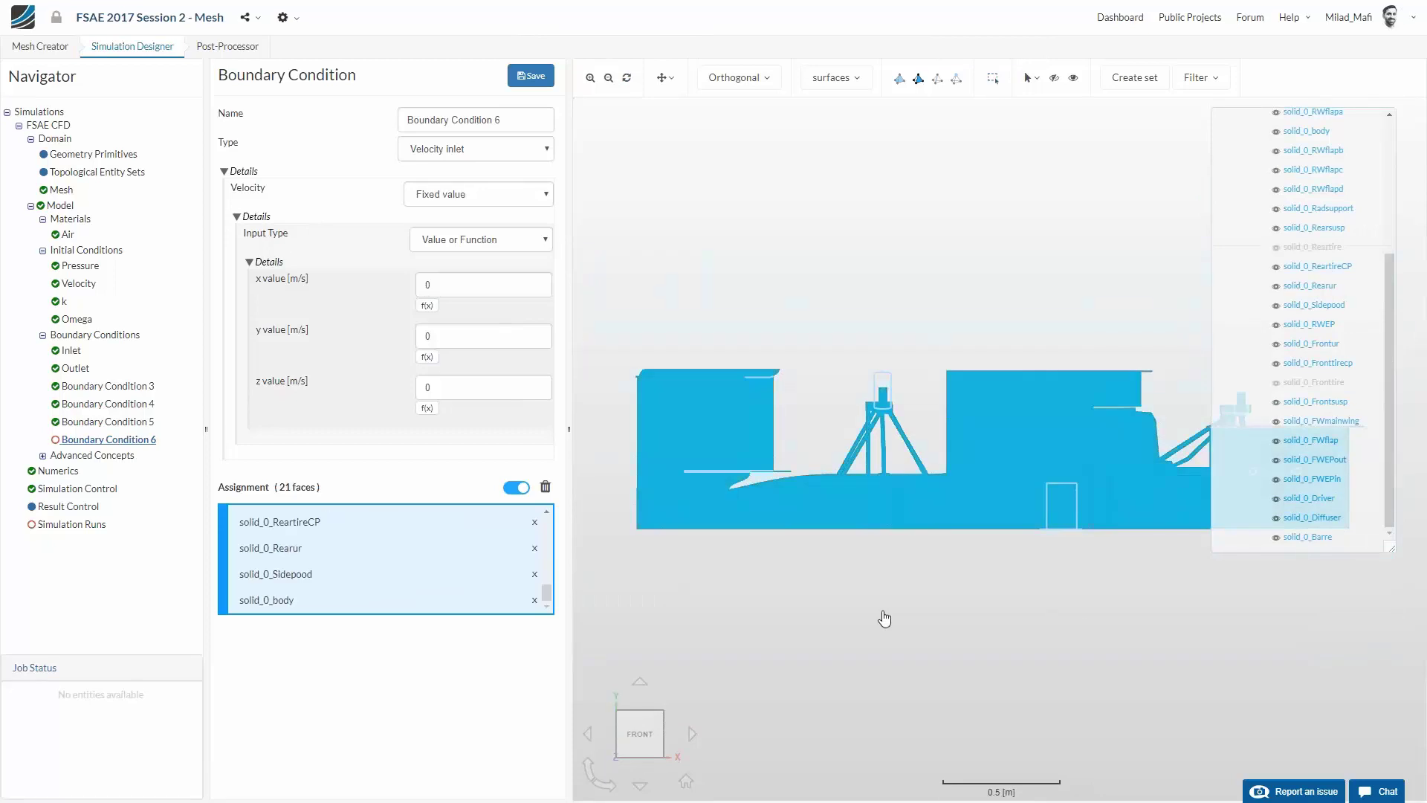
left_click(500, 151)
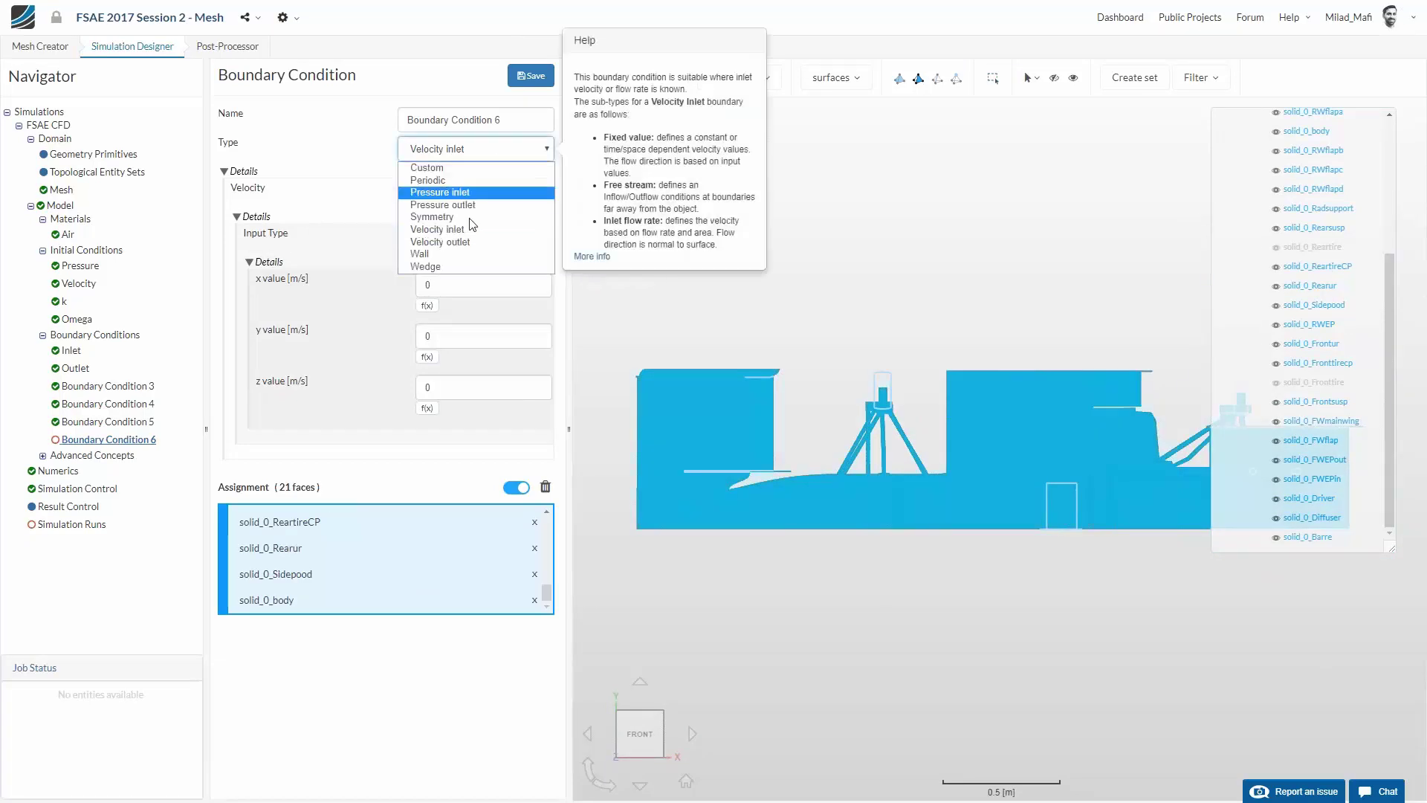
left_click(461, 244)
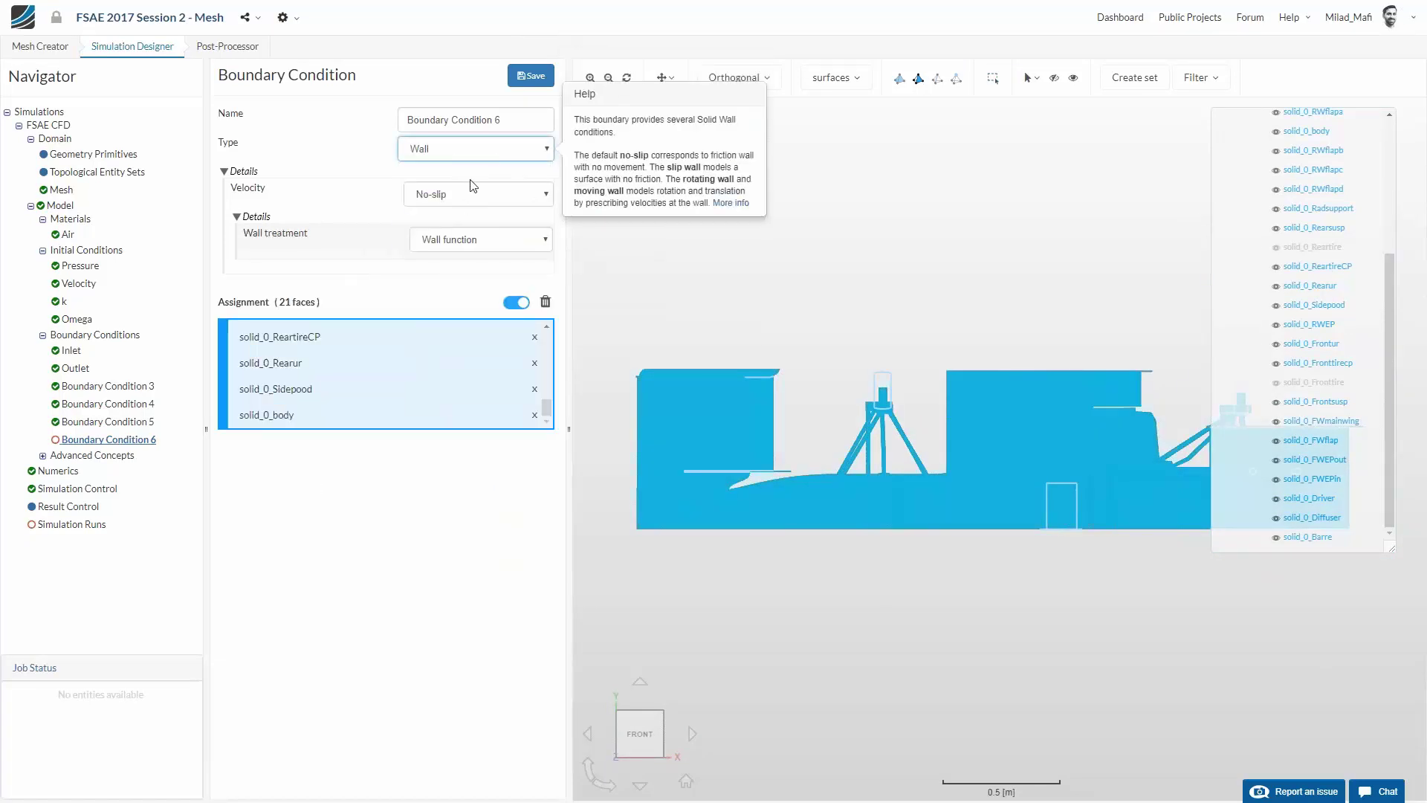
left_click(523, 77)
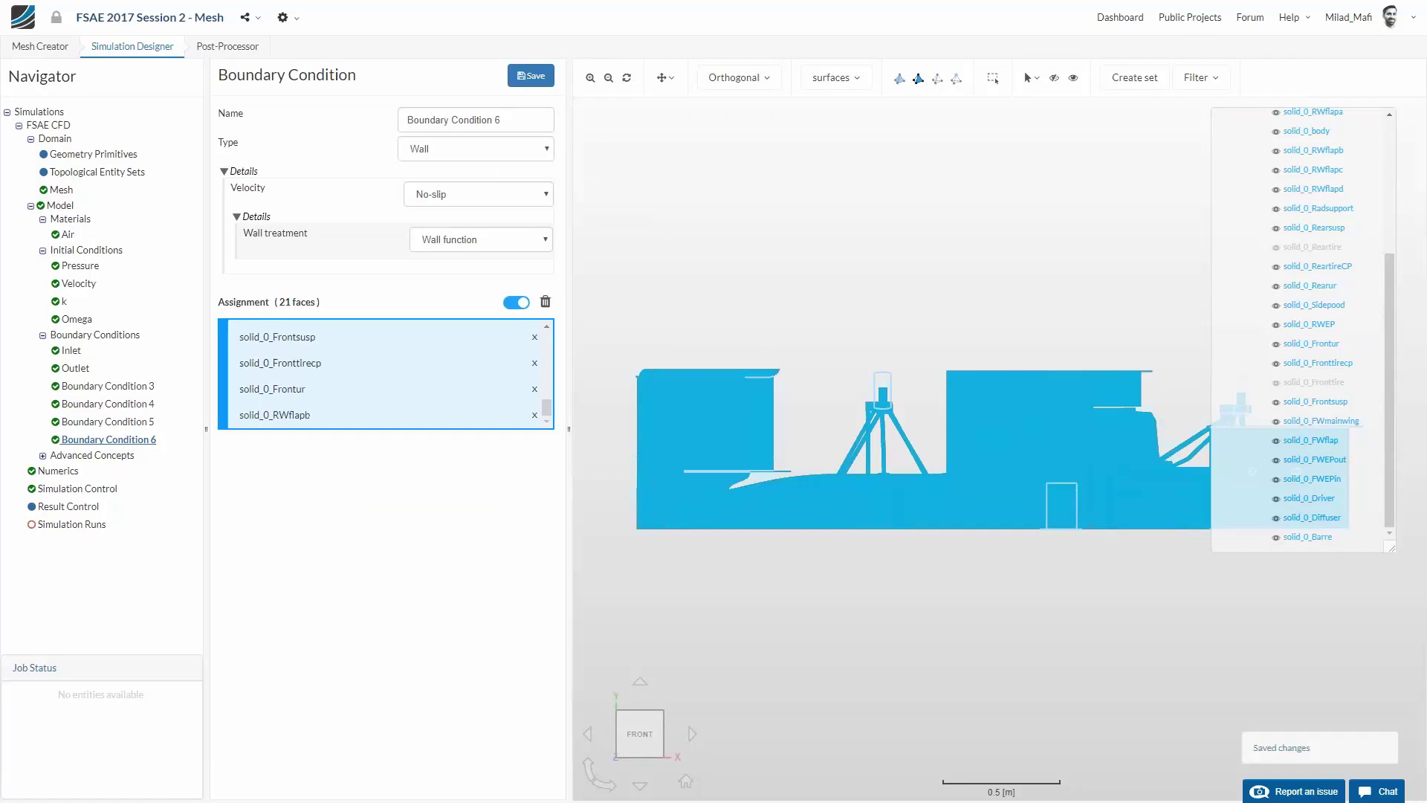
Return to the boundary conditions, hide region0 and show only the faces solid_0_Fronttire and solid_0_Reartire
left_click(83, 337)
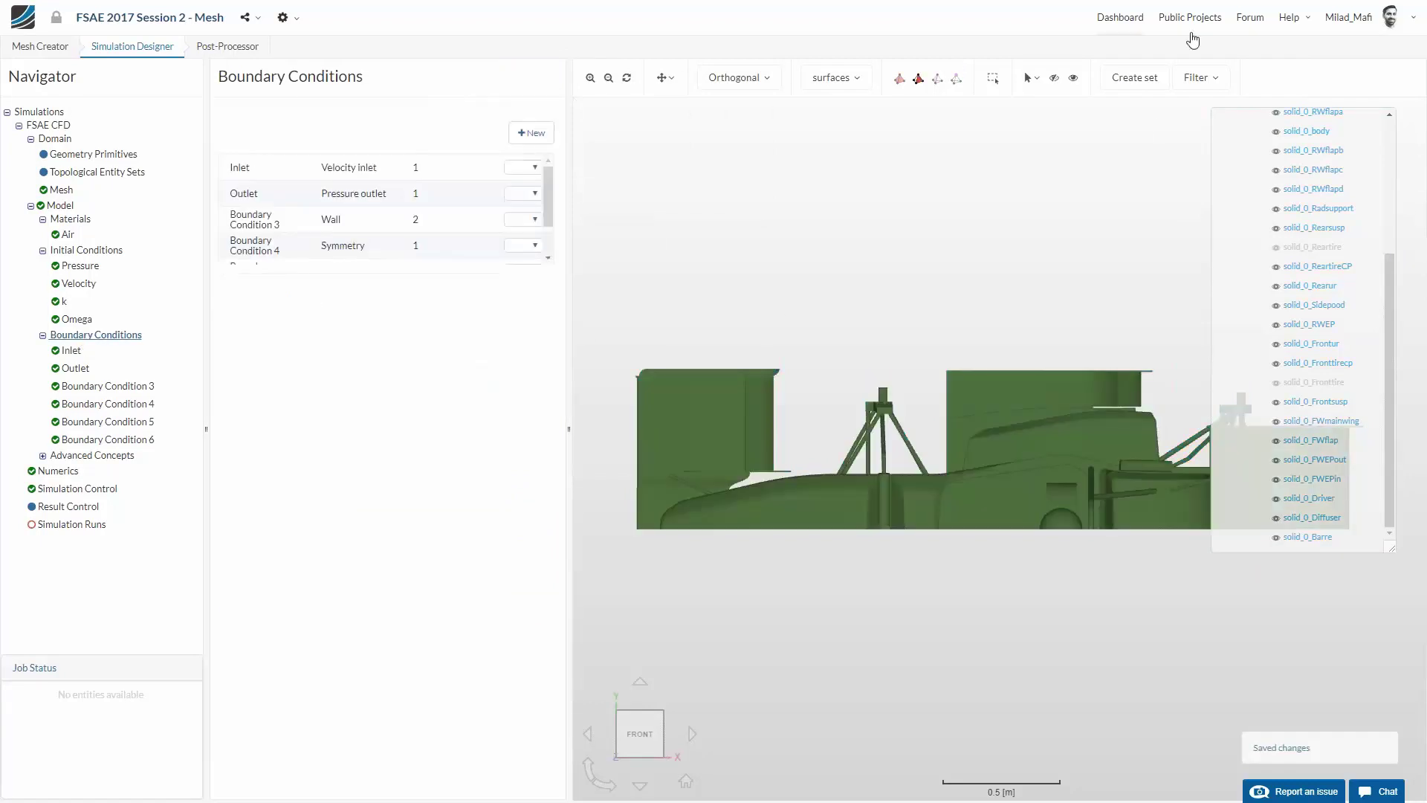
scroll(1267, 253, "up", 5)
left_click(1260, 186)
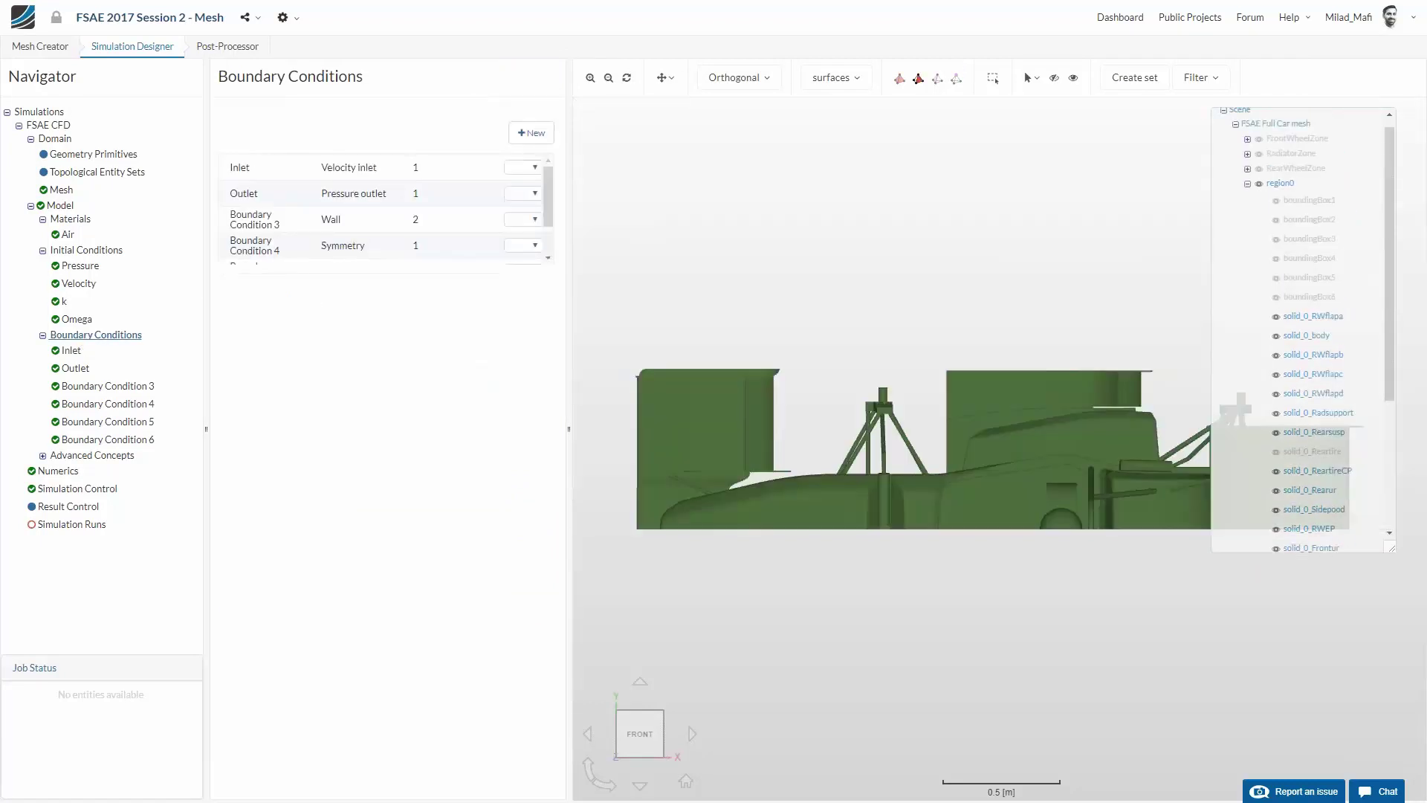
scroll(1268, 398, "down", 3)
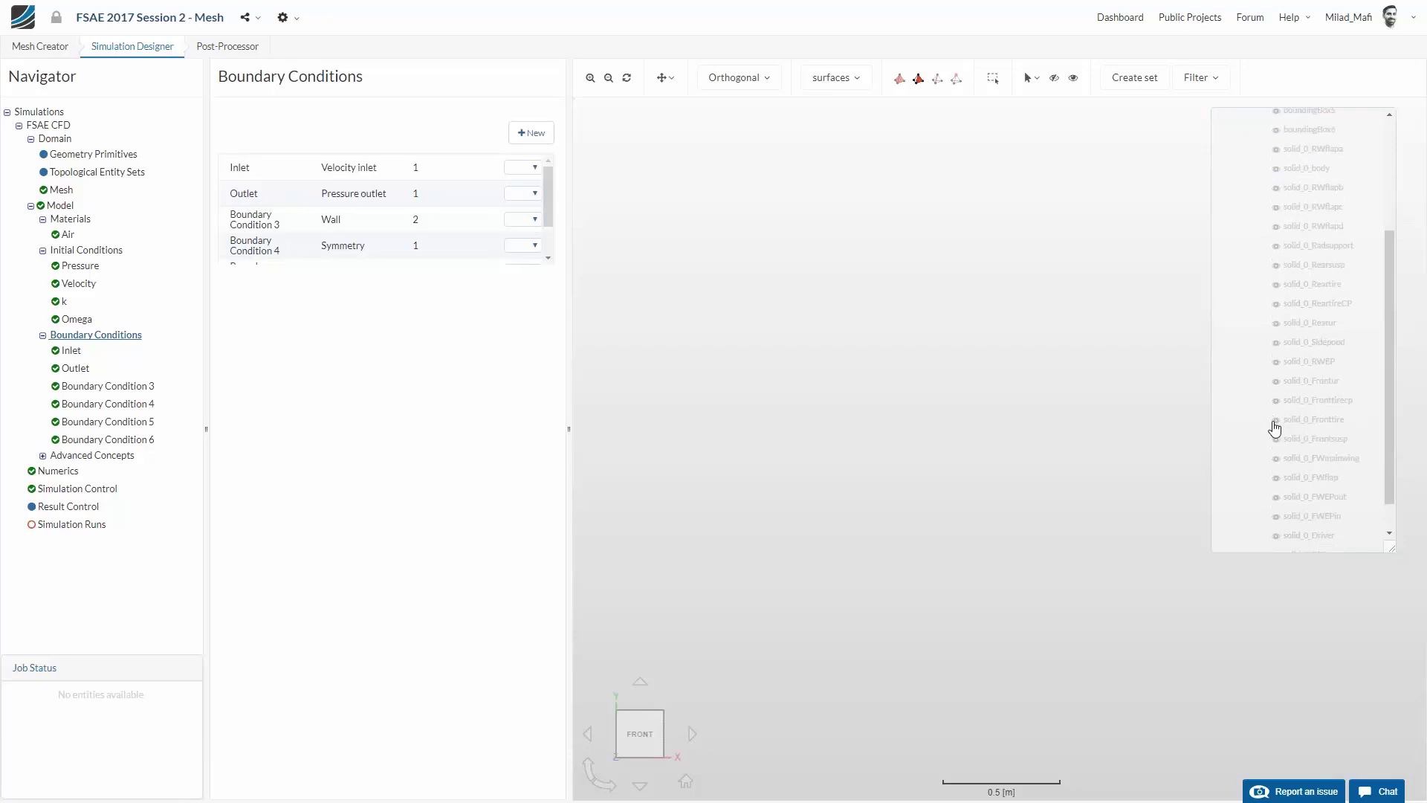
left_click(1275, 419)
scroll(1275, 409, "down", 1)
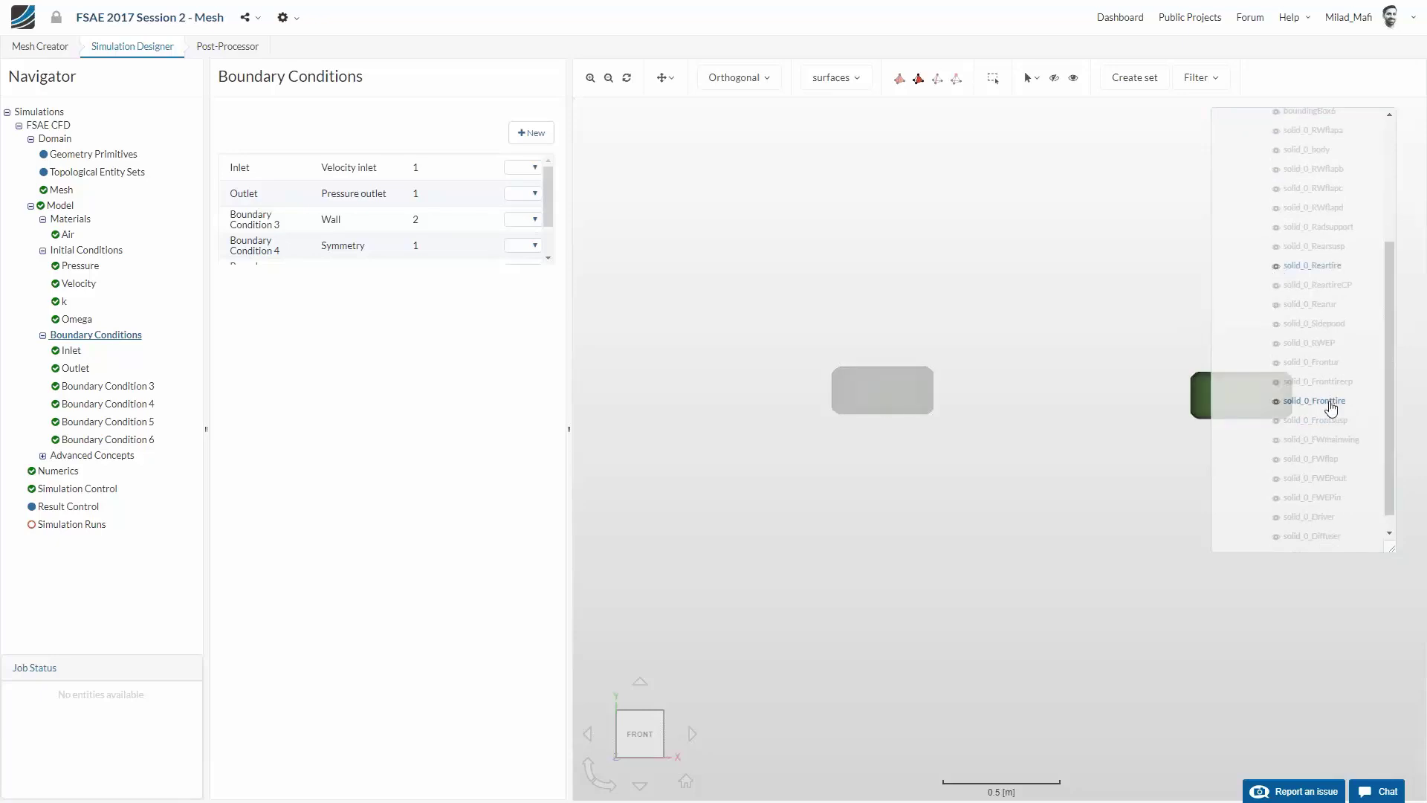
Create a boundary condition named Front_Wheel of type Wall with rotating wall velocity
left_click(531, 133)
triple_click(472, 121)
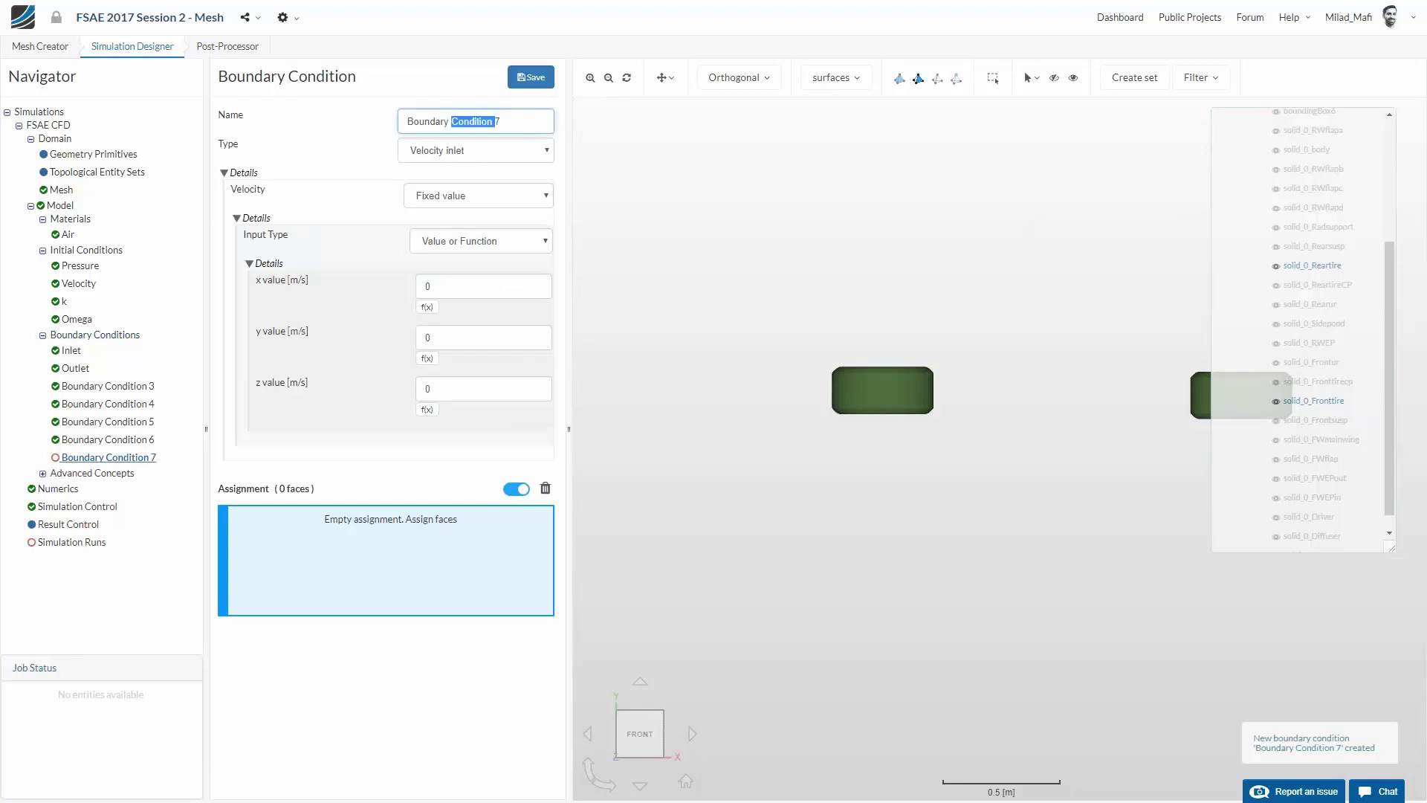
type("Front_Wheel")
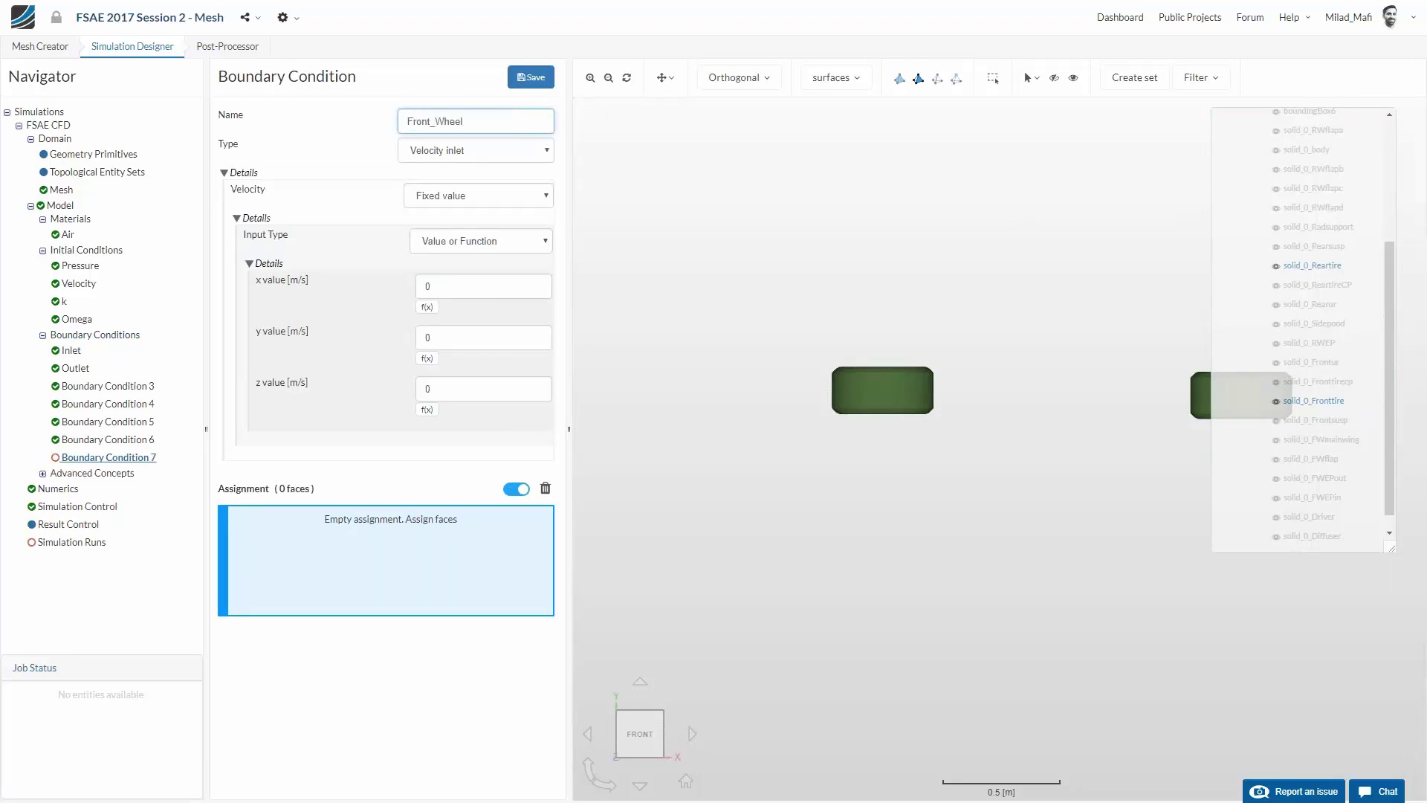
left_click(431, 152)
left_click(437, 253)
left_click(461, 197)
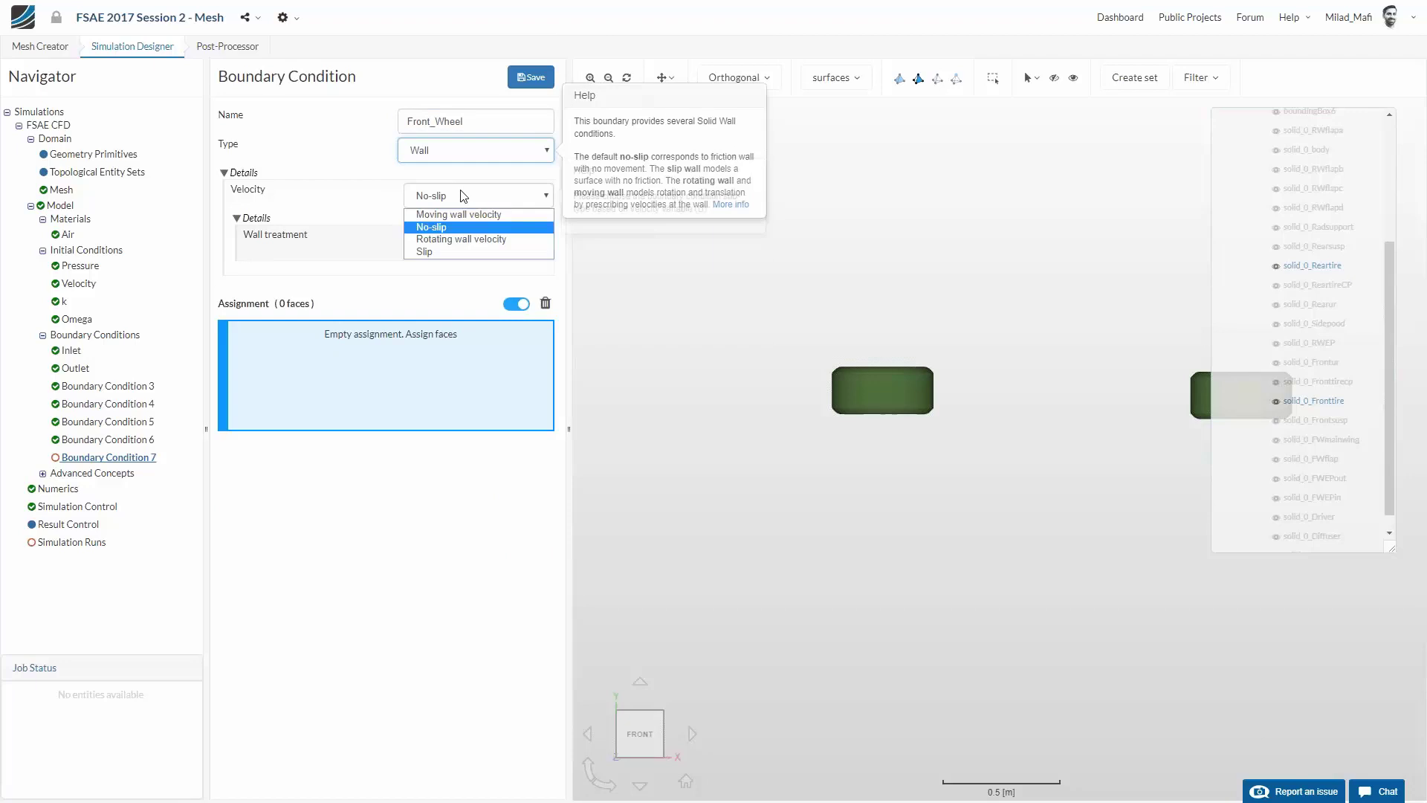
left_click(470, 238)
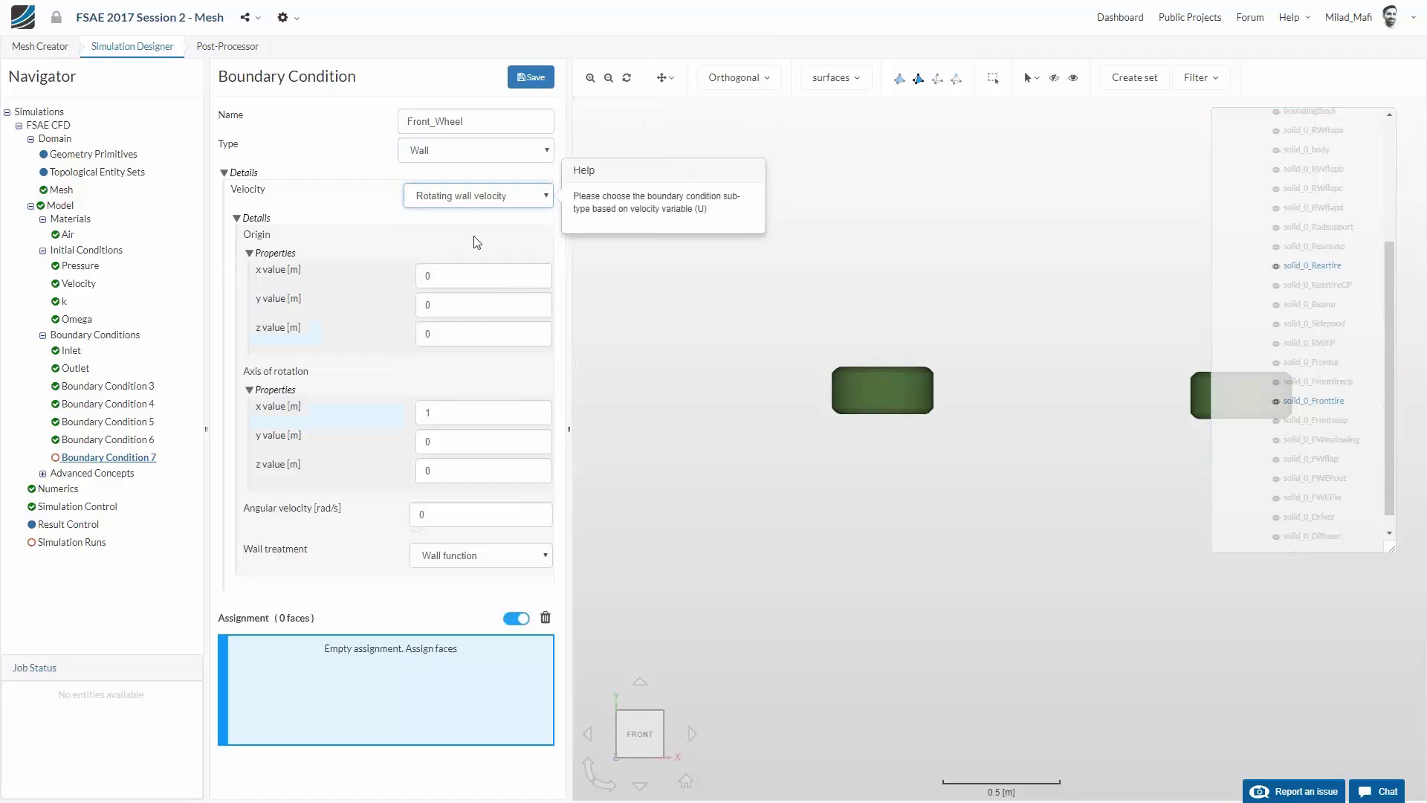
Set the Front_Wheel rotation origin to x -0.41566, y 0.670578 and z 0.219731 m
left_click(460, 276)
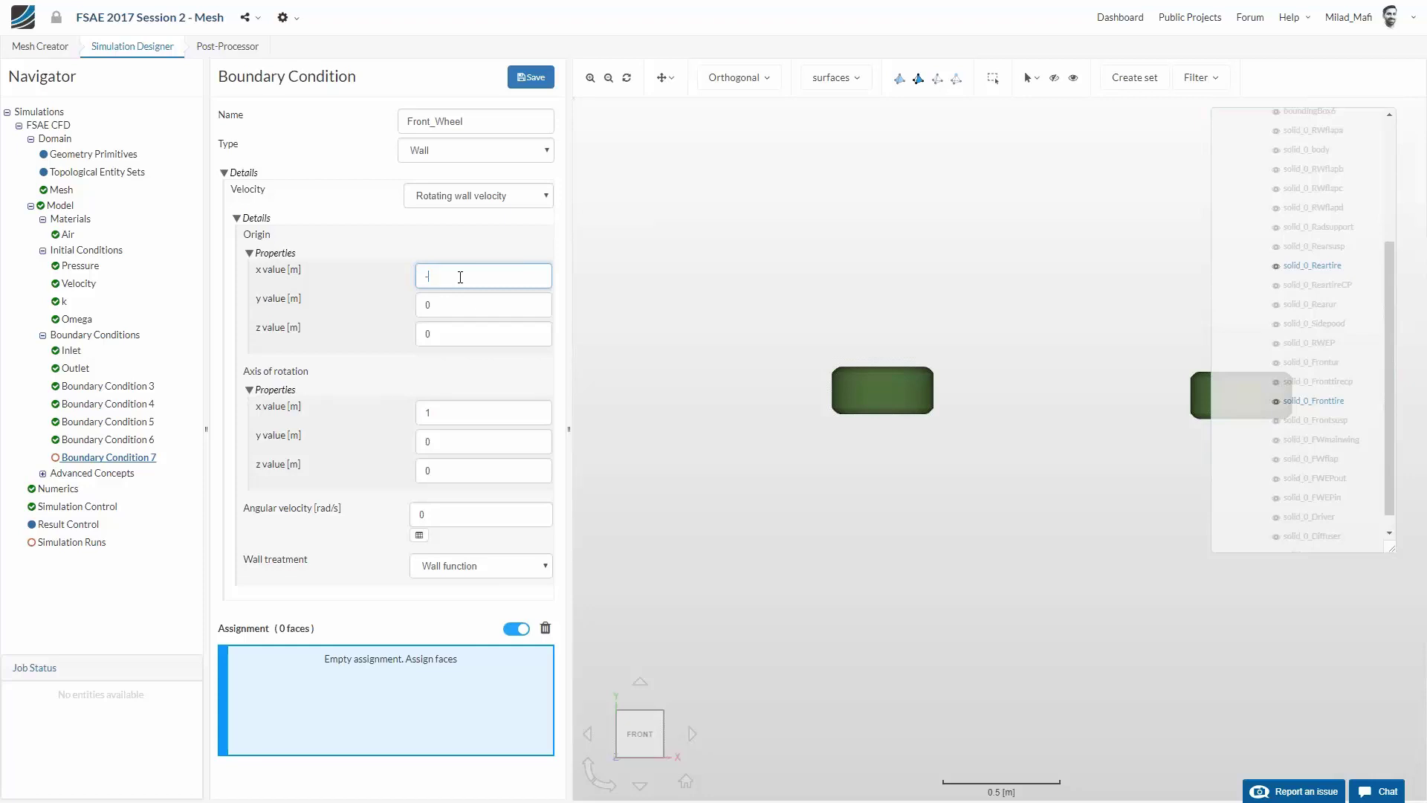
type("560")
type("0")
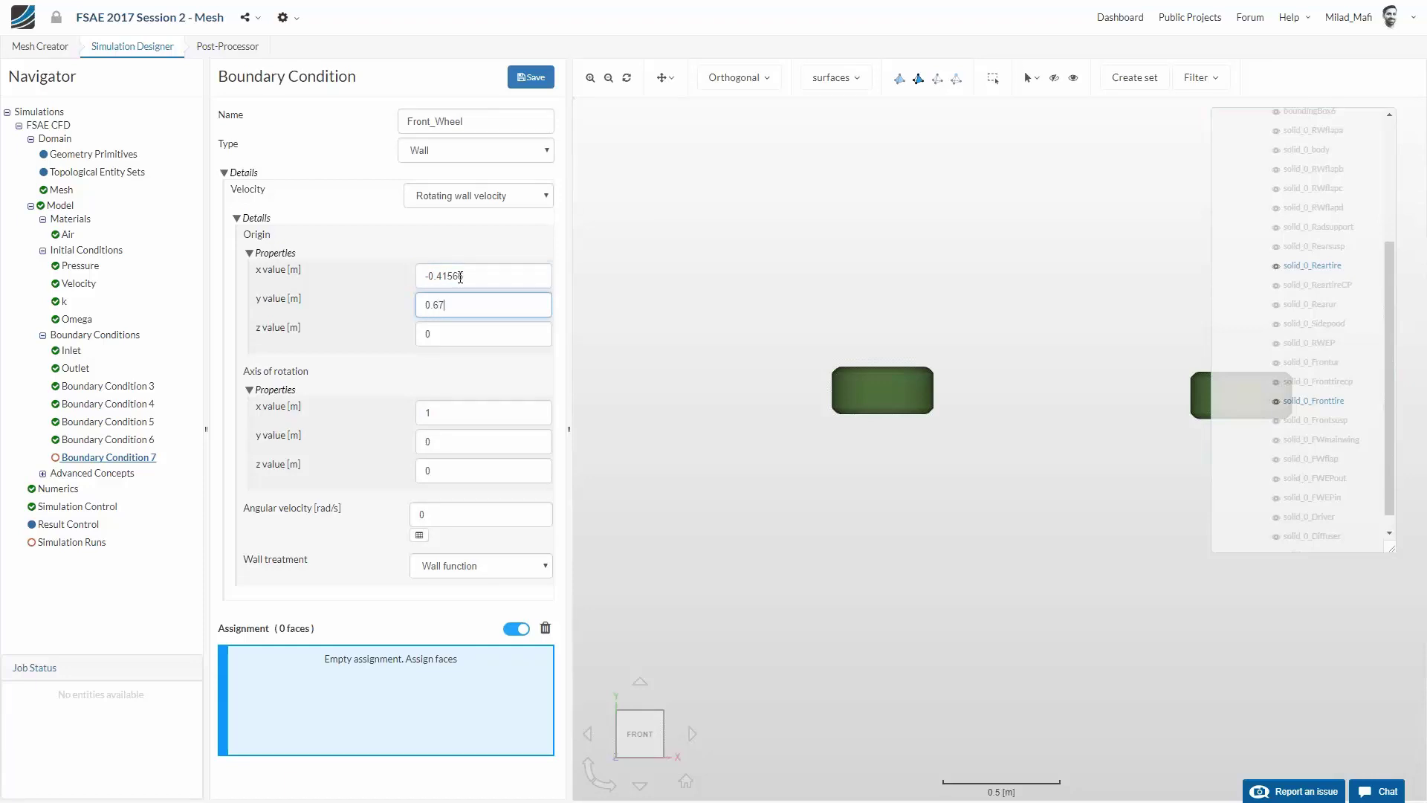
key("Tab")
type("0.21973")
key("Tab")
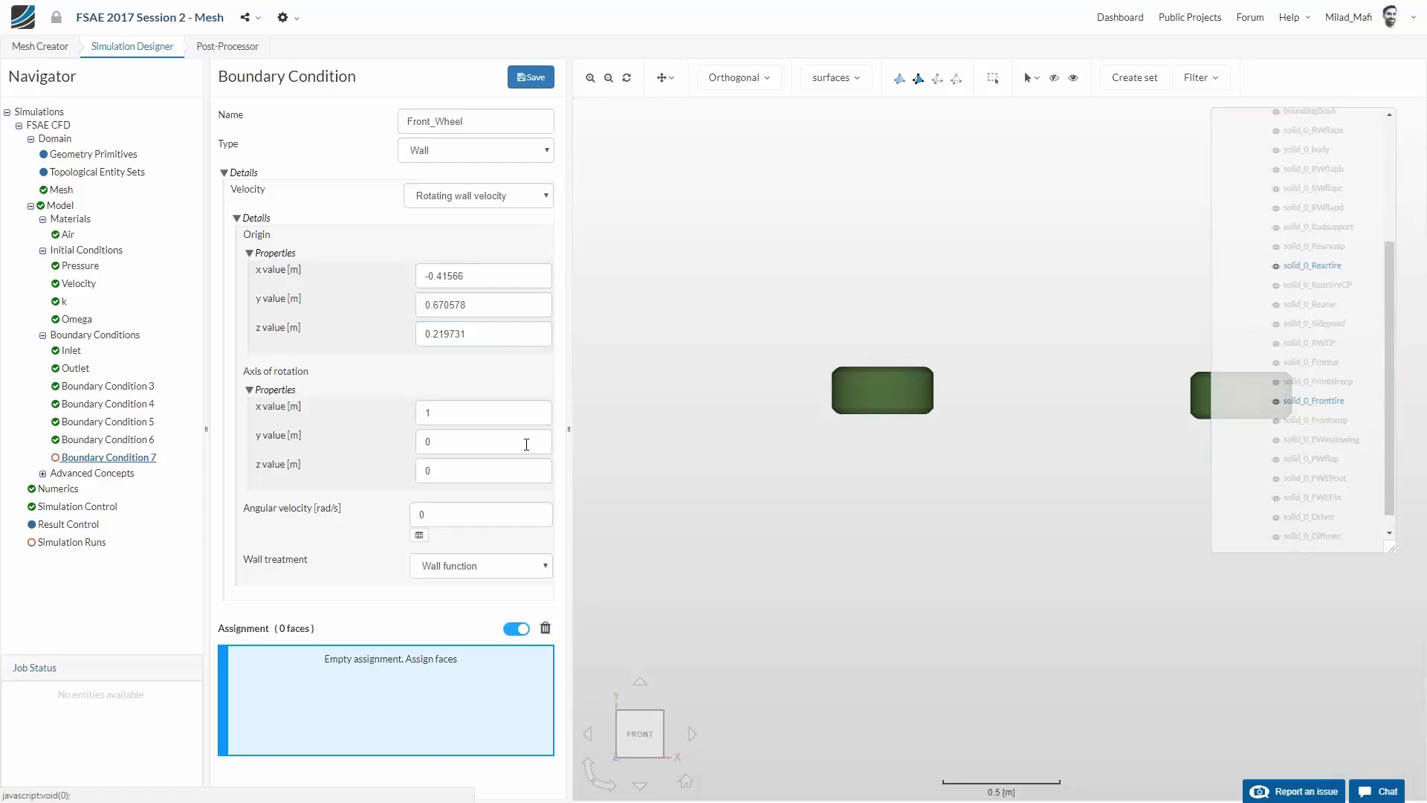
Set the Front_Wheel axis of rotation to 0, 1, 0 and the angular velocity to -90.9 rad/s
left_click(473, 416)
key("BackSpace")
type("0")
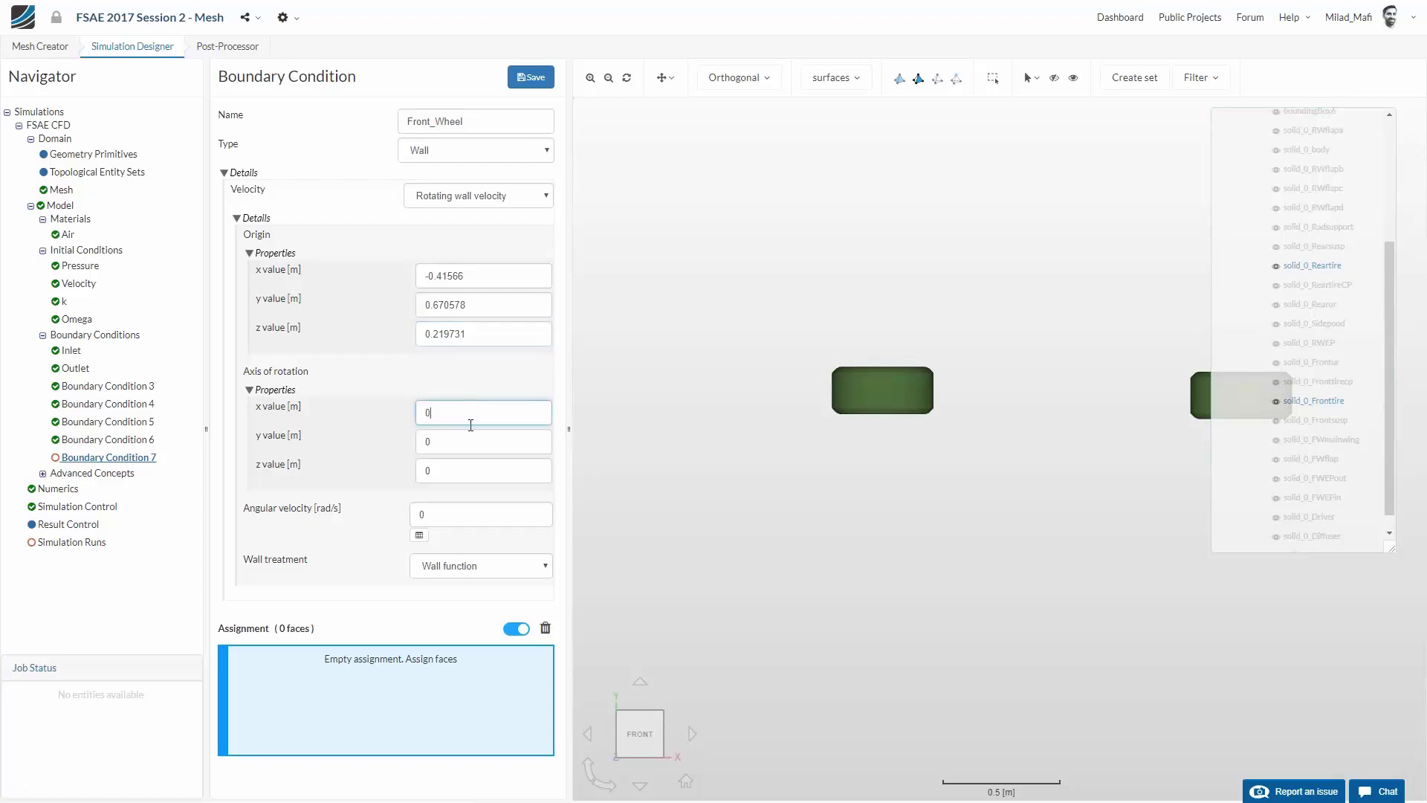
key("BackSpace")
type("1")
double_click(467, 468)
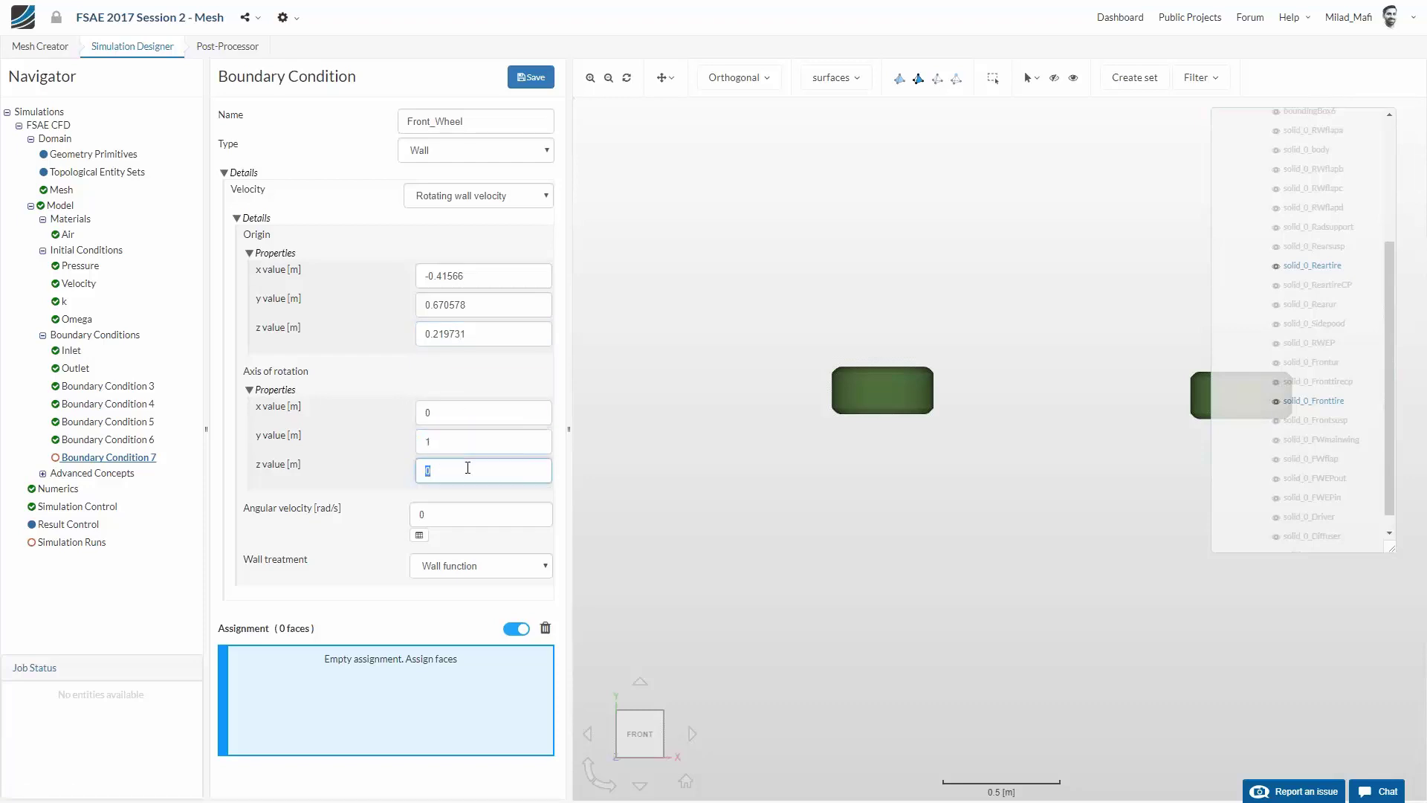
double_click(454, 505)
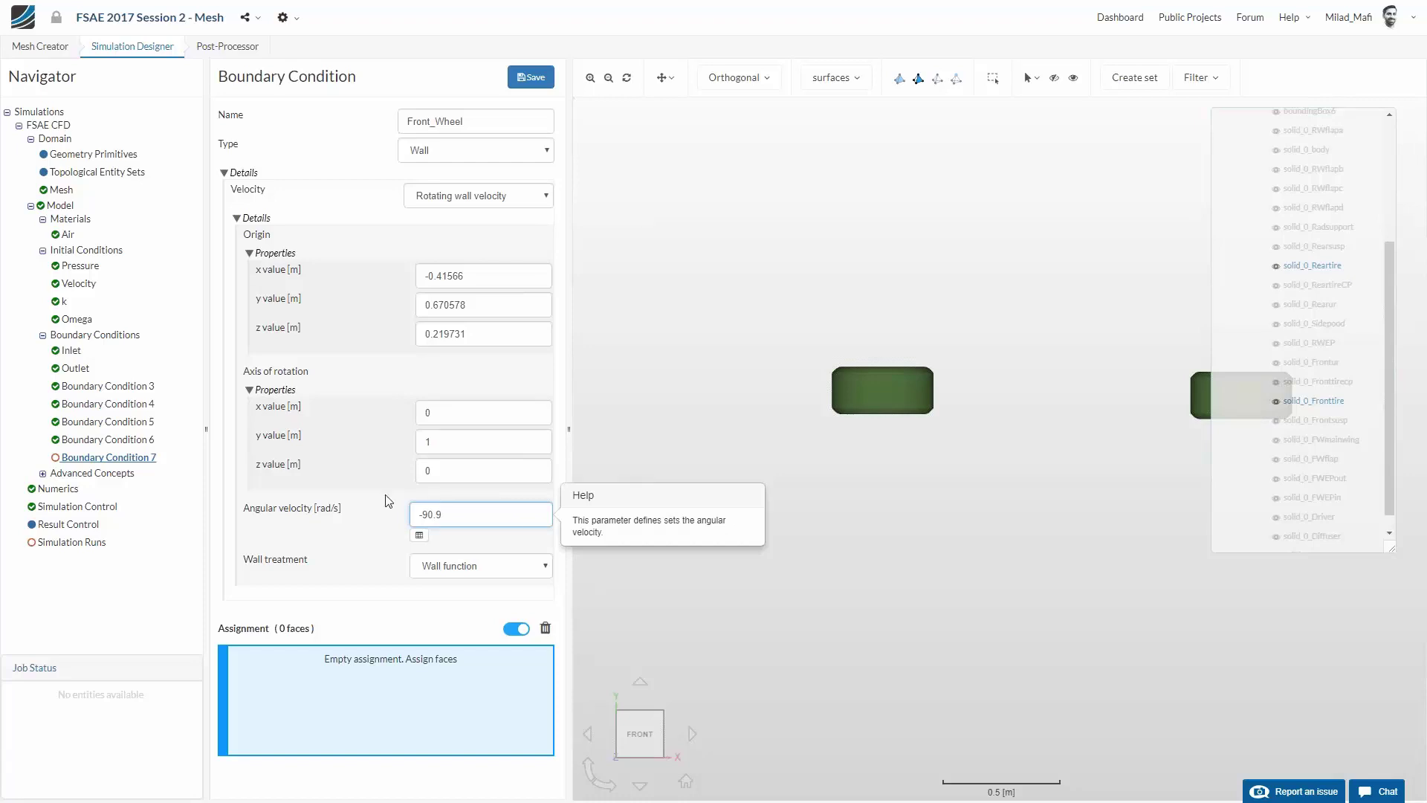
Assign the face solid_0_Fronttire to the Front_Wheel boundary condition and save it
left_click(608, 216)
left_click_drag(565, 229, 538, 669)
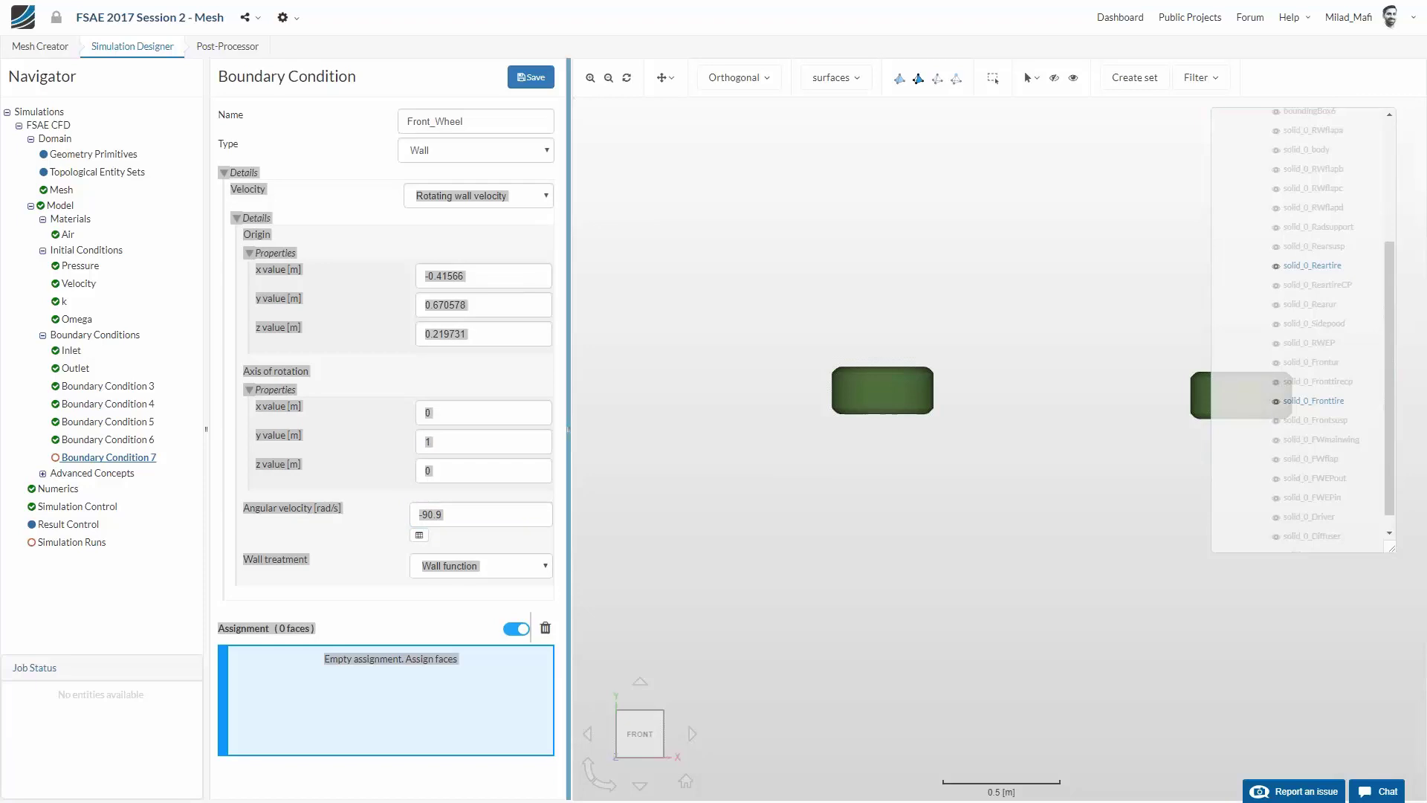
left_click(882, 390)
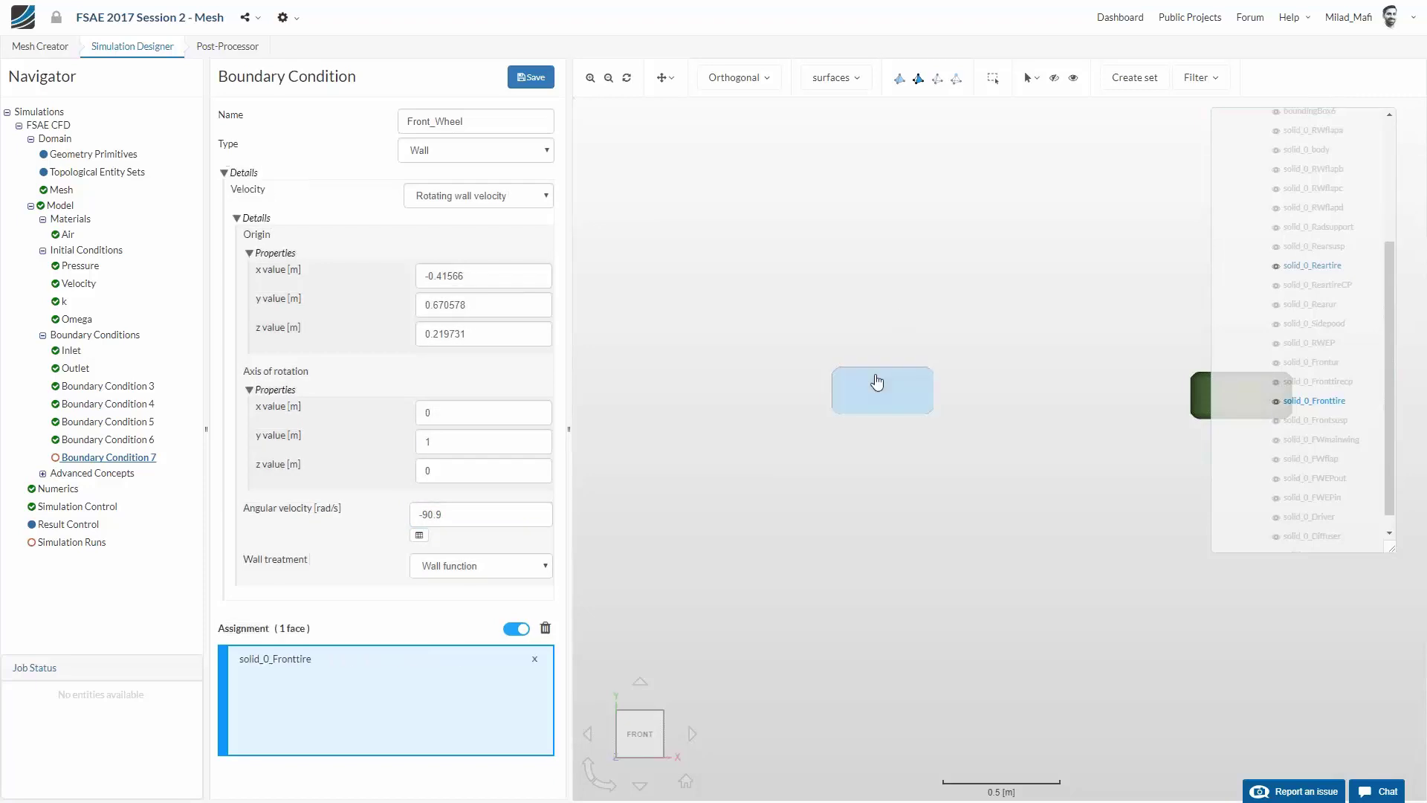
left_click(533, 84)
Duplicate the Front_Wheel boundary condition and replace the copy's assigned face with solid_0_Reartire
right_click(88, 462)
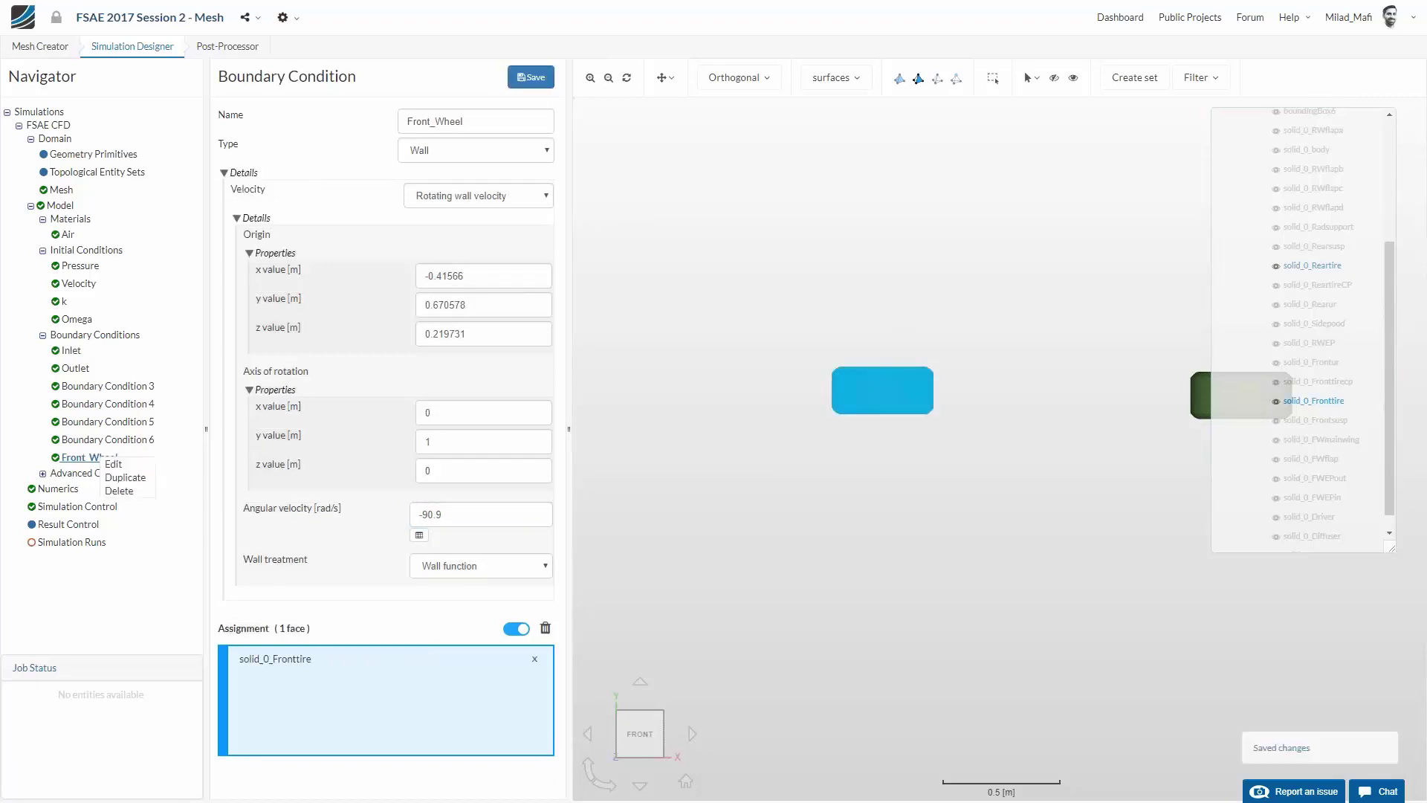
left_click(119, 480)
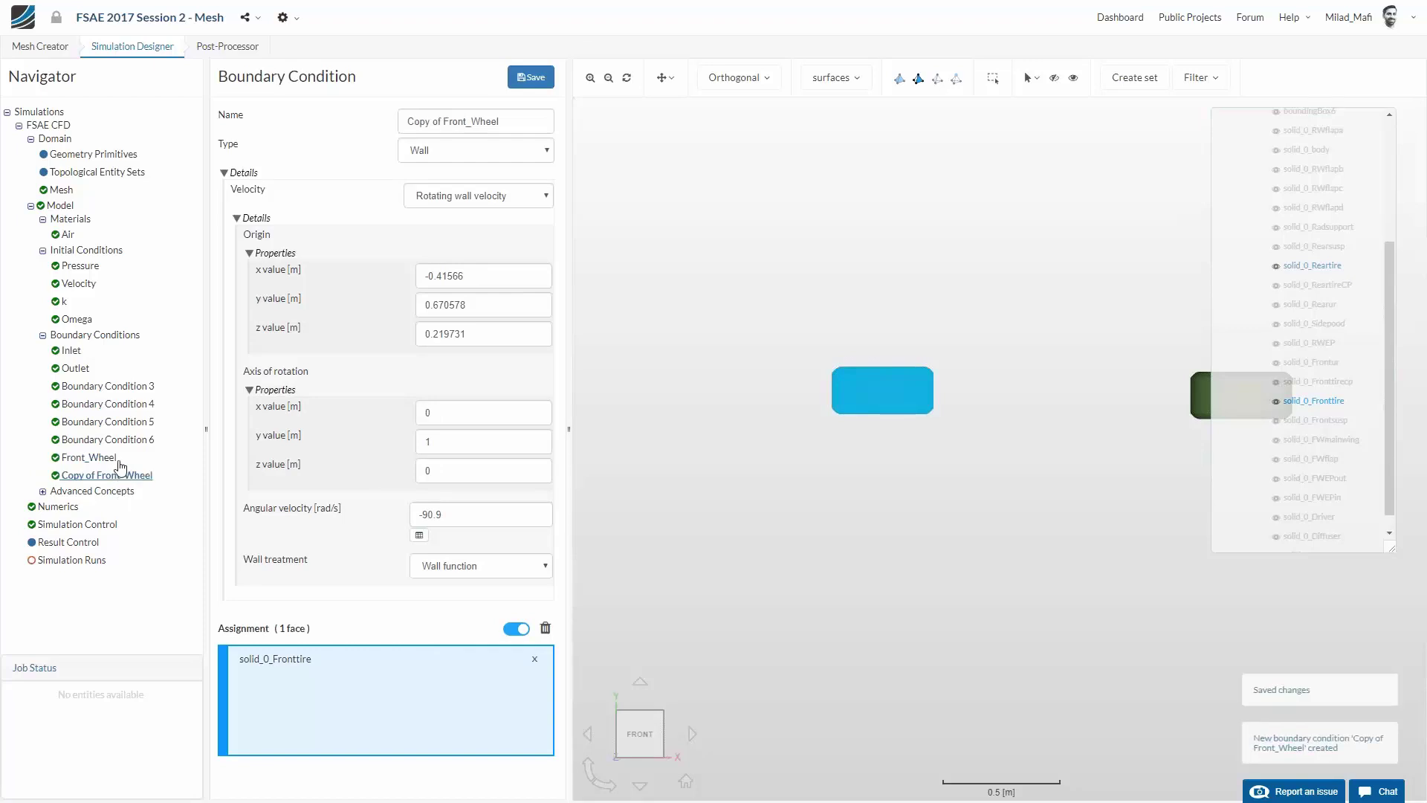
left_click(851, 406)
left_click(1211, 400)
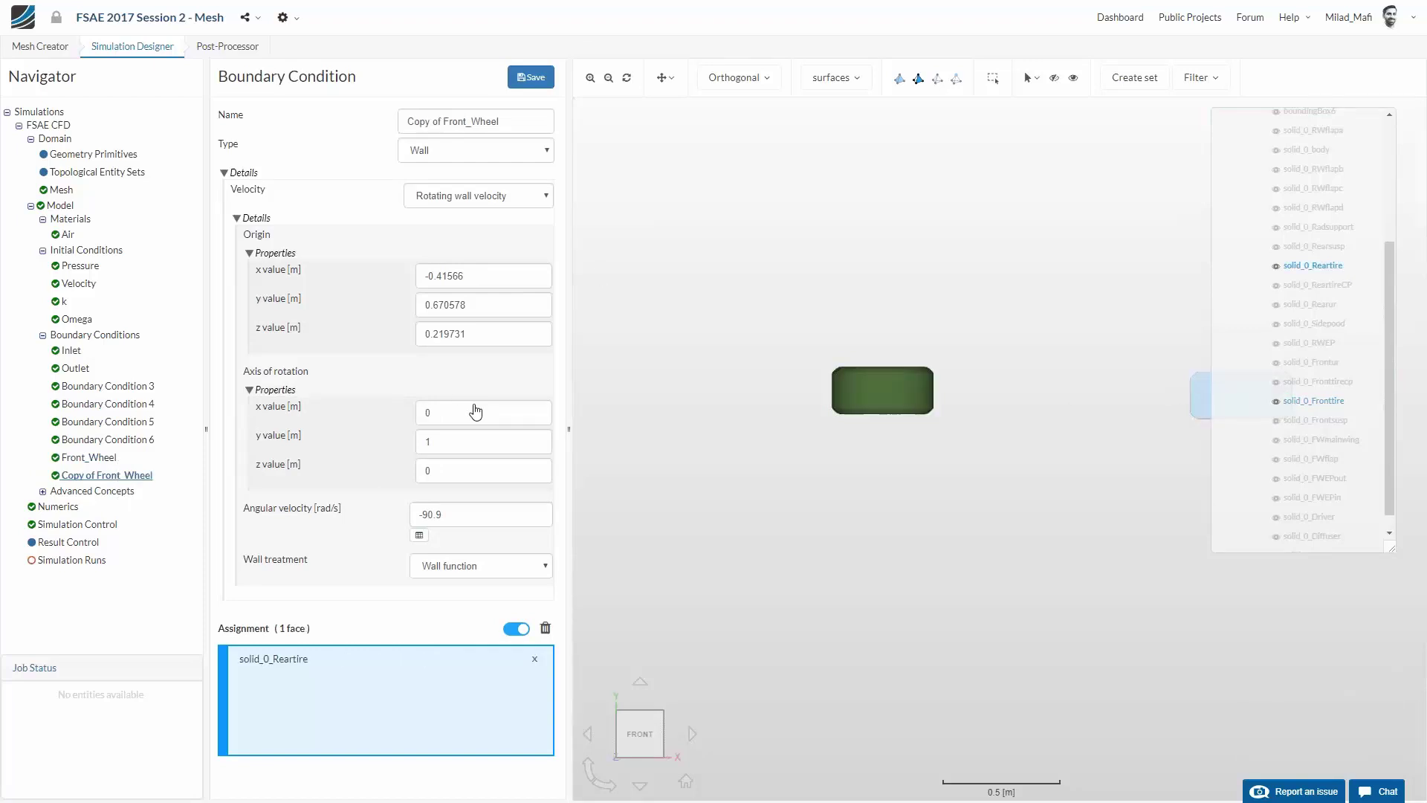
Set the copied wheel condition's origin x value to 1.13634 m, rename it Rear_Wheel and save it
double_click(483, 276)
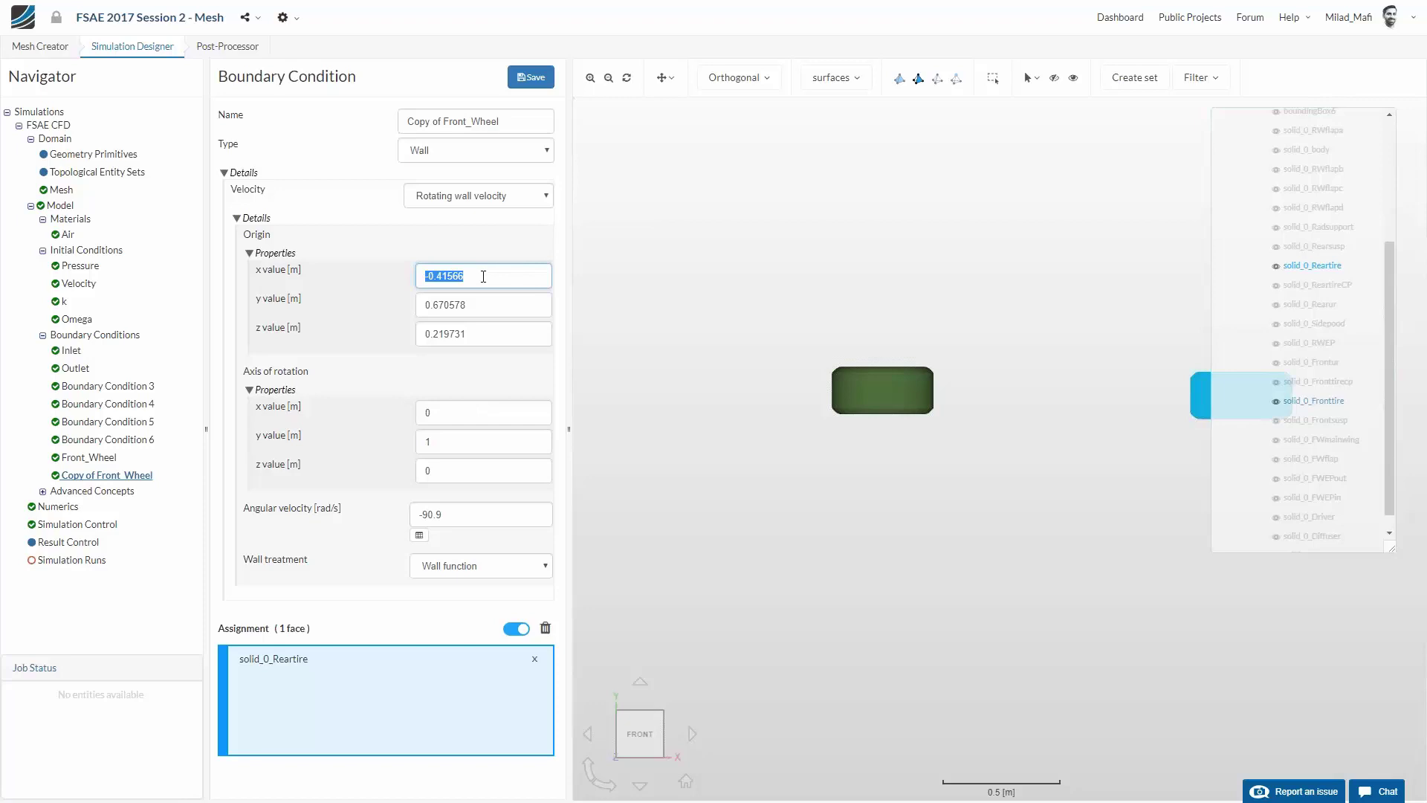
type("1.13634")
key("Return")
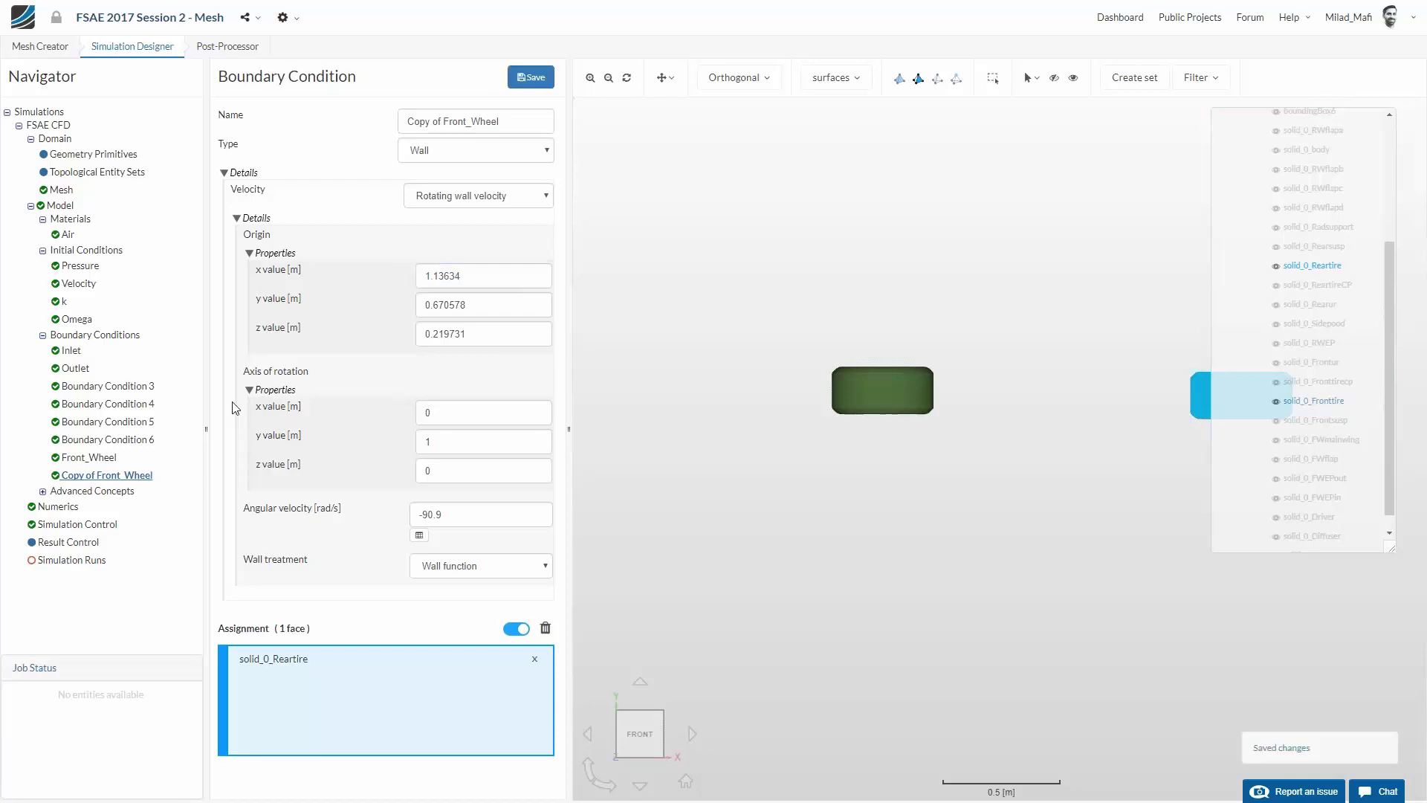
left_click(467, 121)
key("shift+Home")
type("Rear")
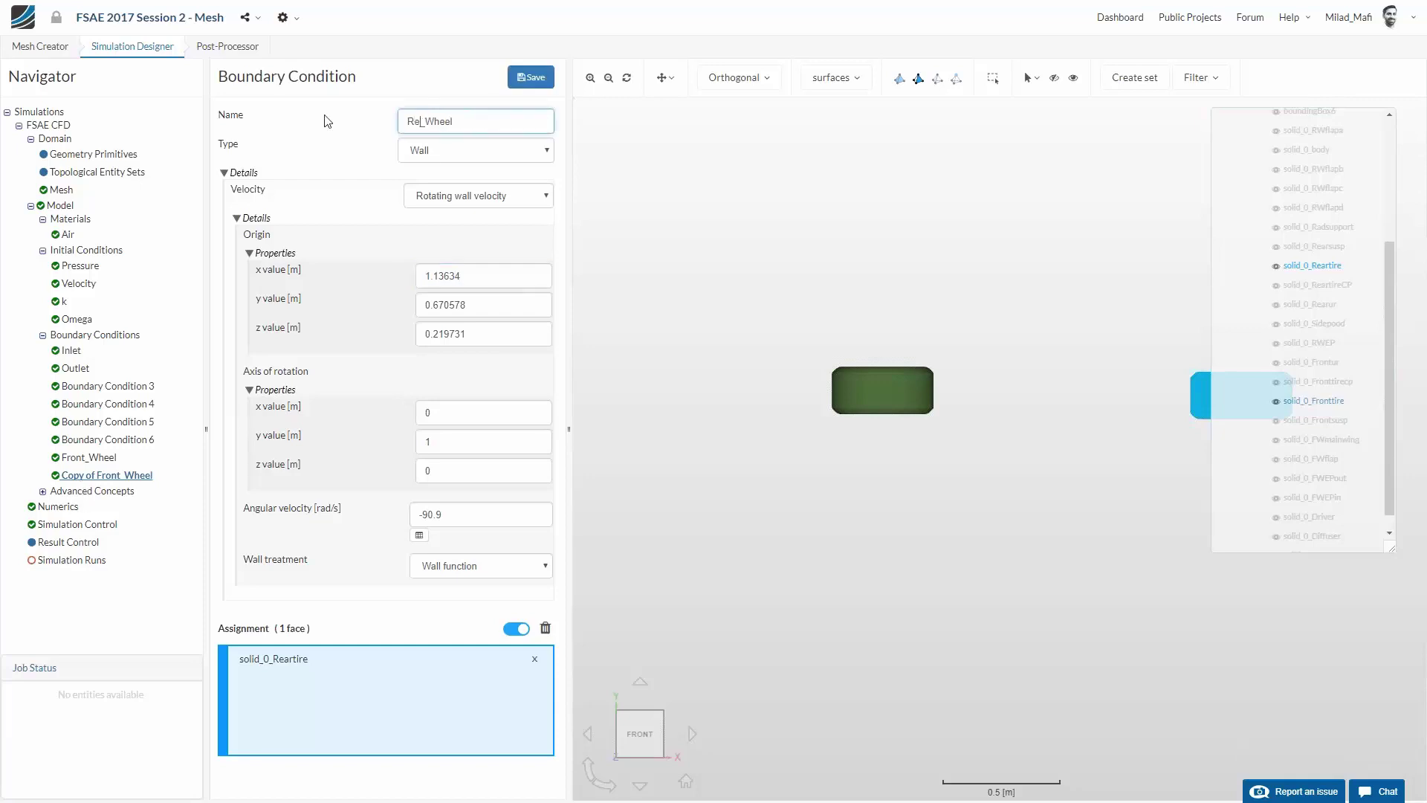
left_click(511, 77)
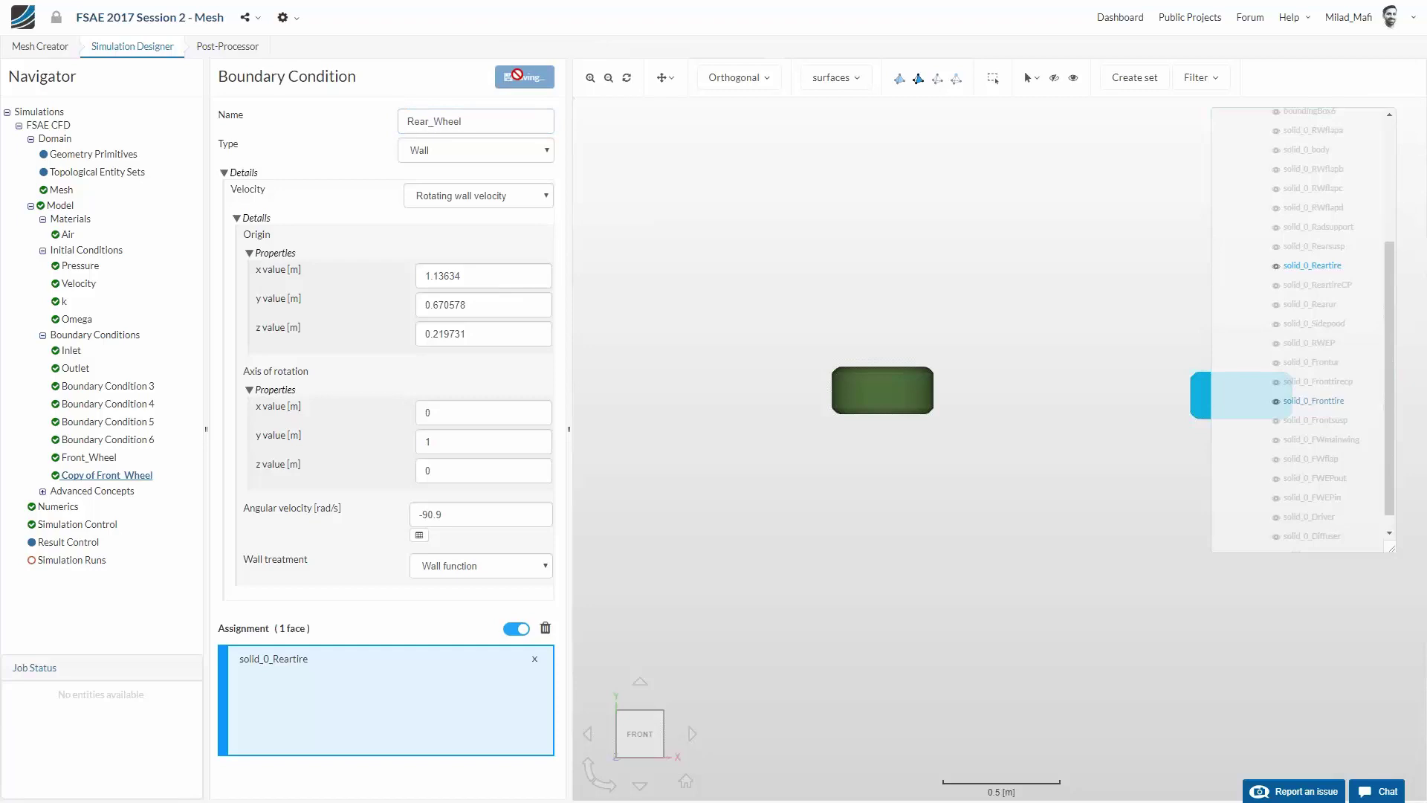
Add a multi reference frame rotating zone named Front, hide region0 and assign the FrontWheelZone volume
left_click(42, 490)
left_click(90, 508)
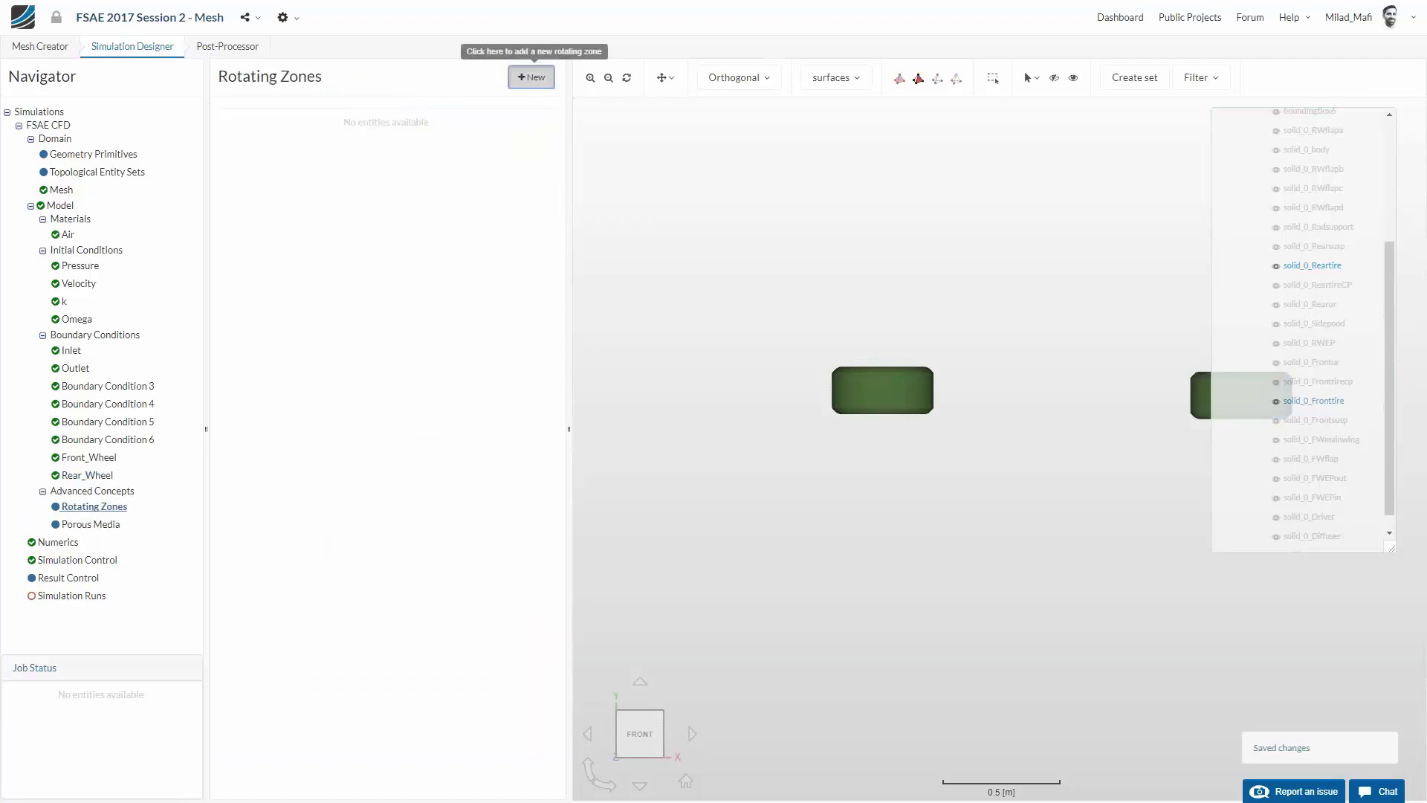
left_click(532, 77)
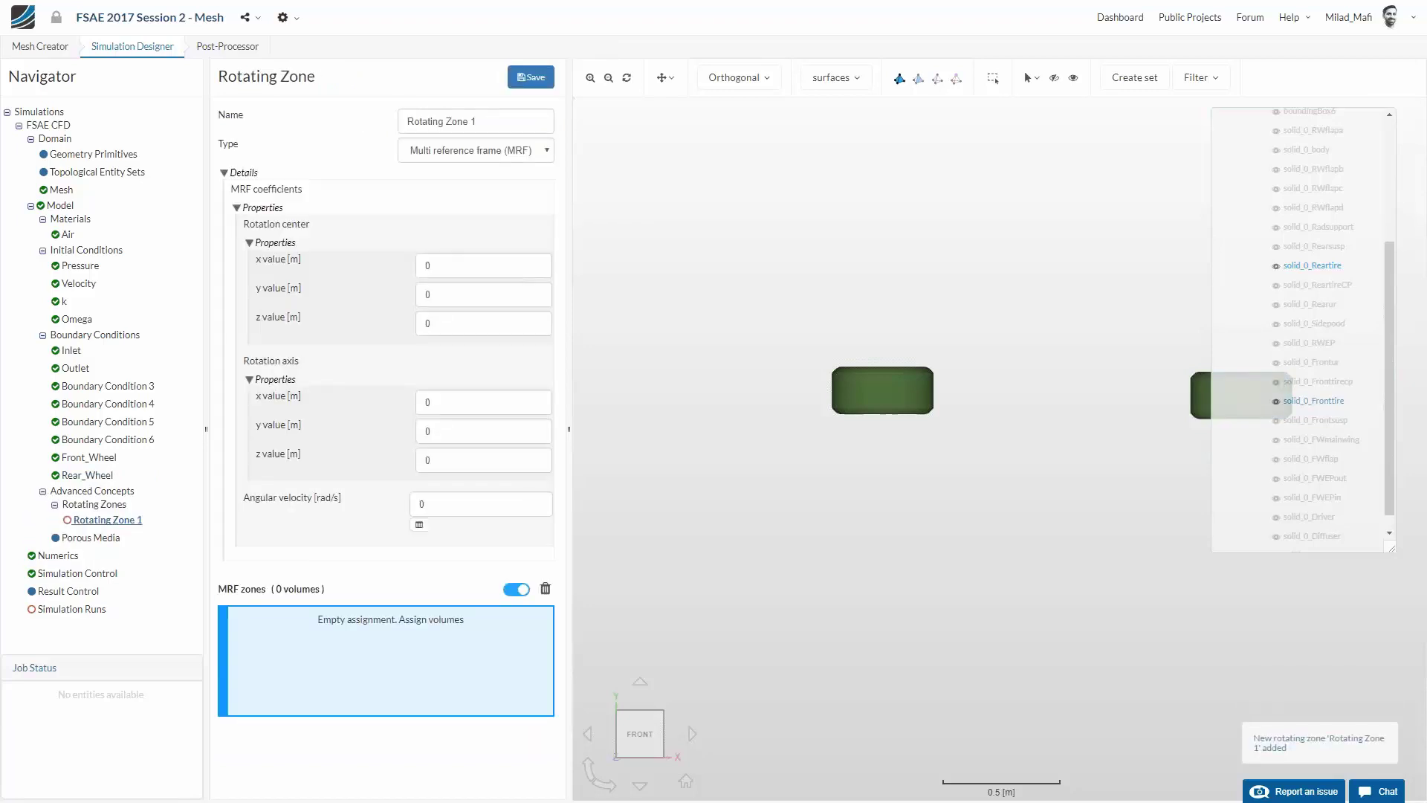
type("Front")
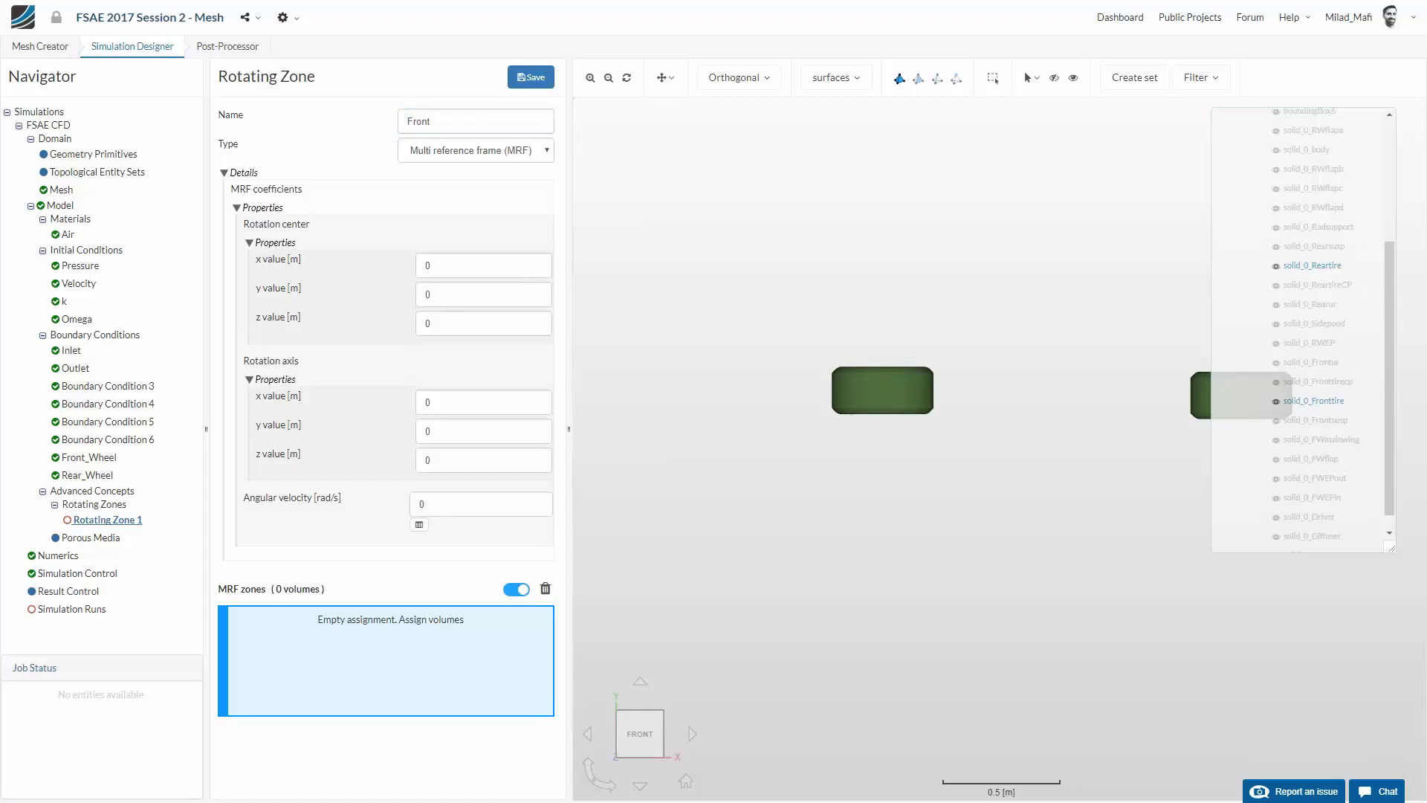
scroll(1265, 346, "up", 3)
left_click(1259, 195)
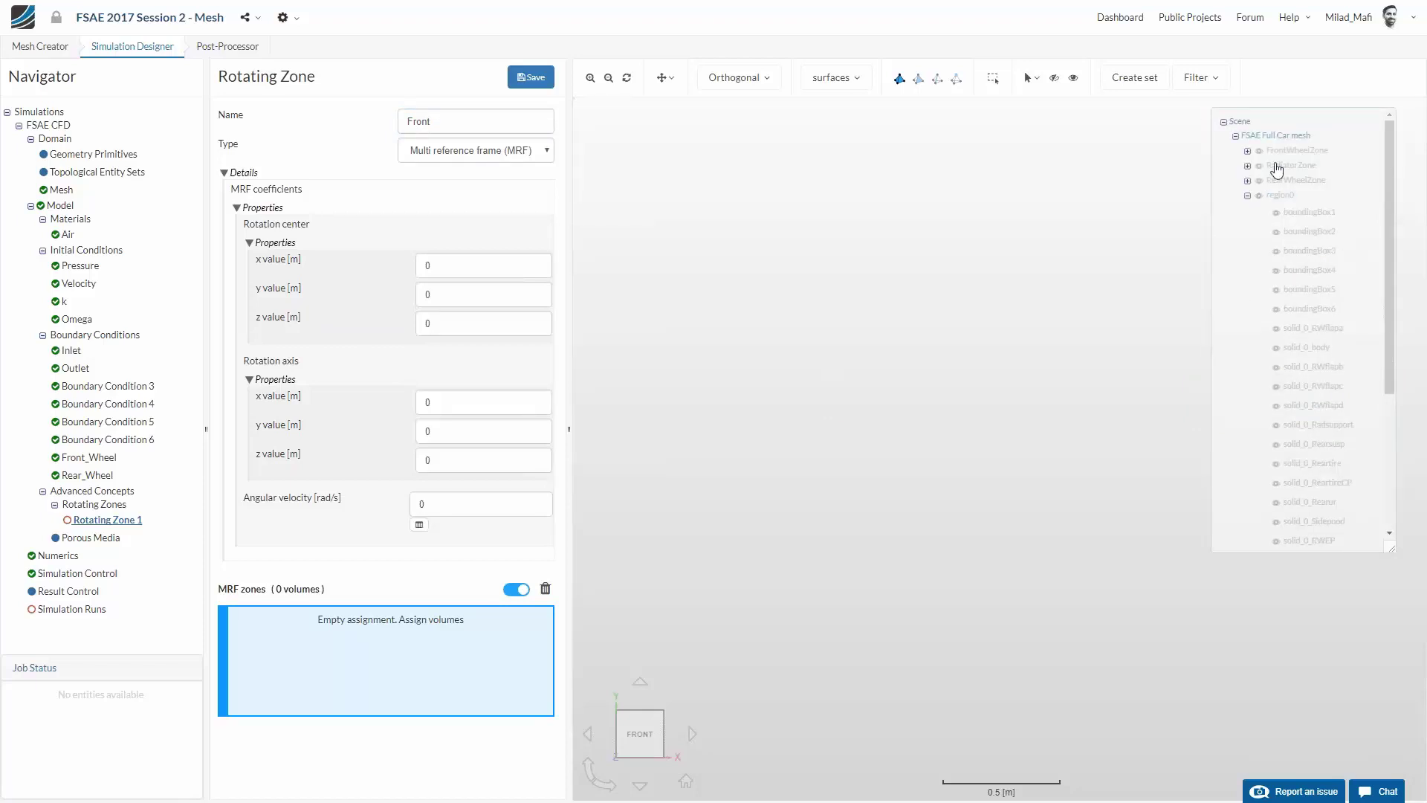
left_click(1284, 157)
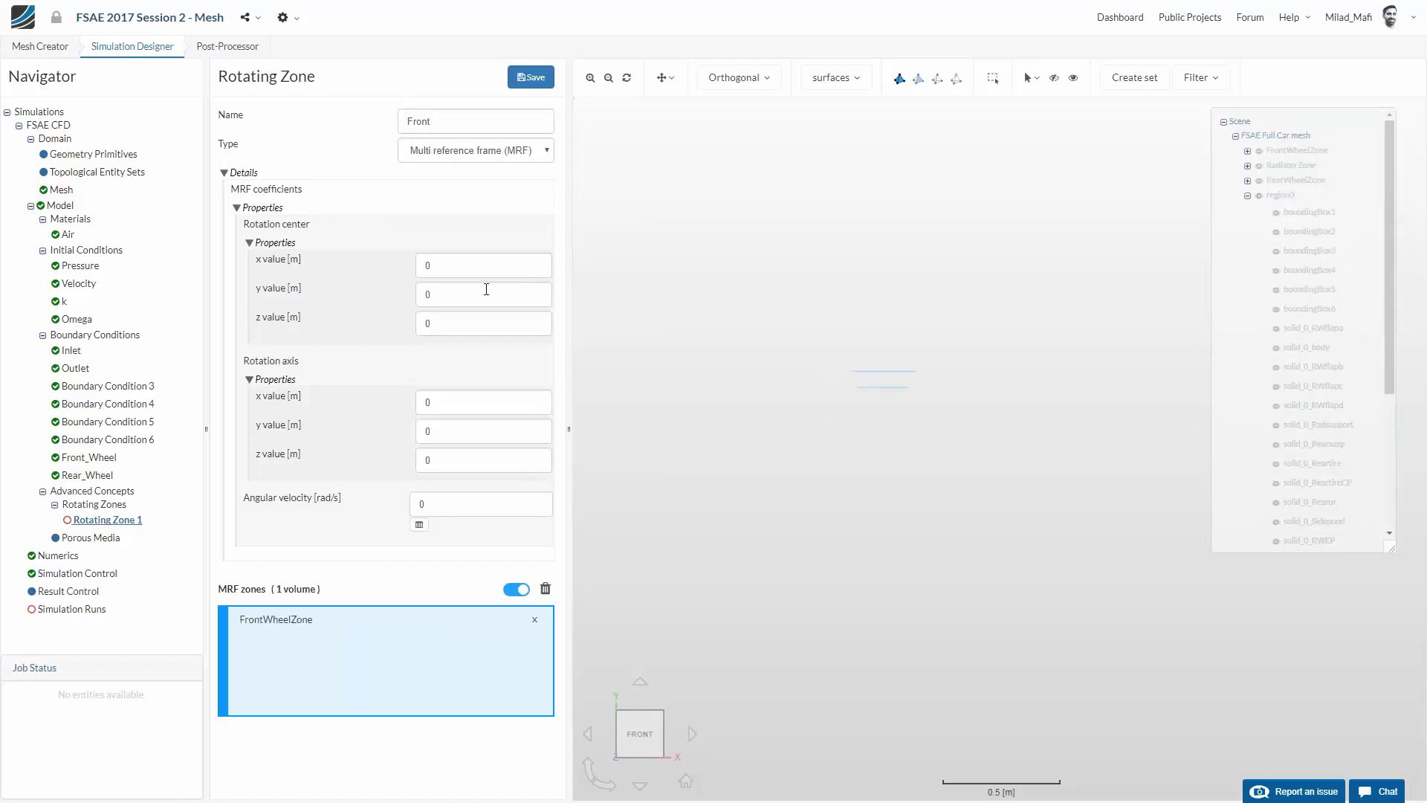
Set the Front zone's rotation center to x 1.13634, y 0.670378 and z 0.219731 m
double_click(484, 266)
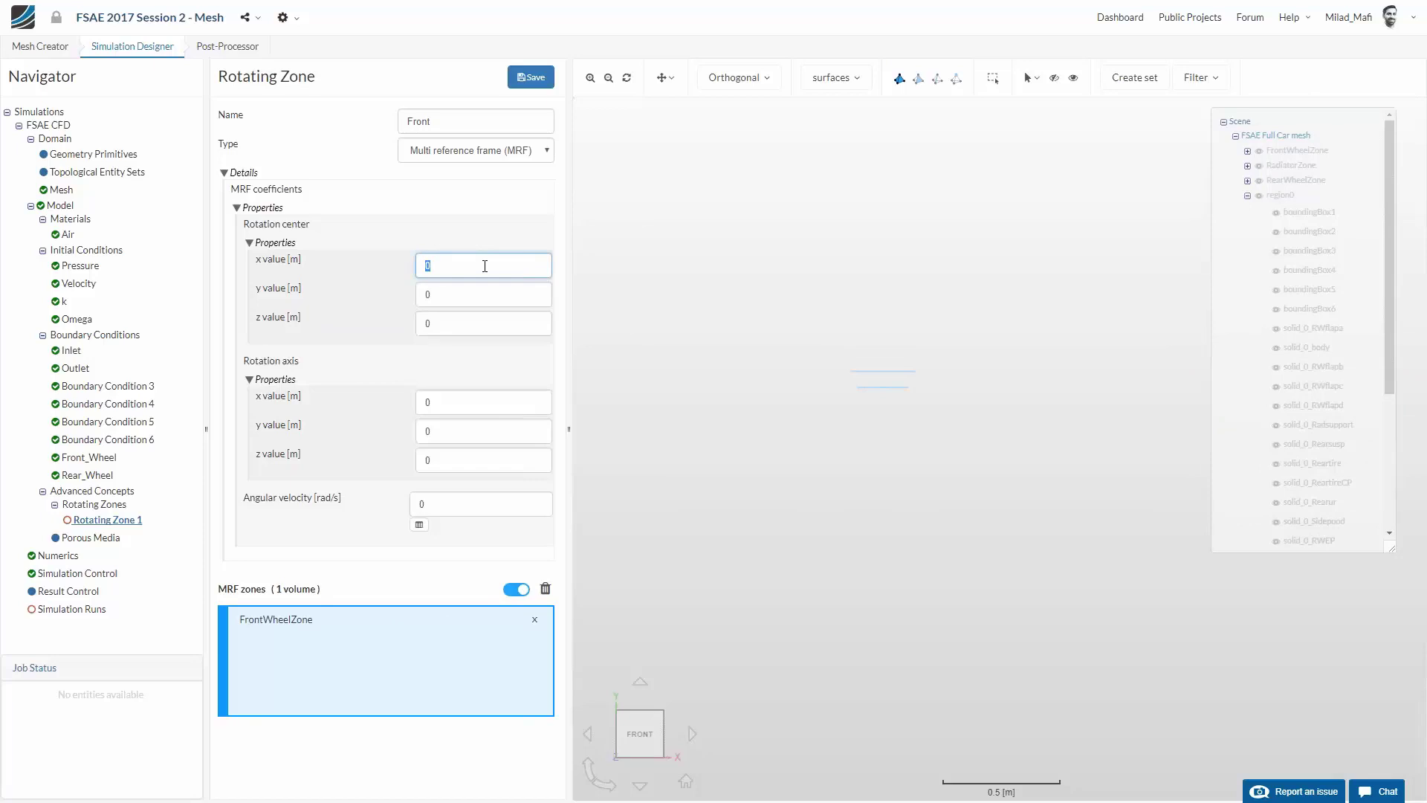
type("1.13634")
key("Tab")
type("0.670378")
key("Tab")
type(".21987")
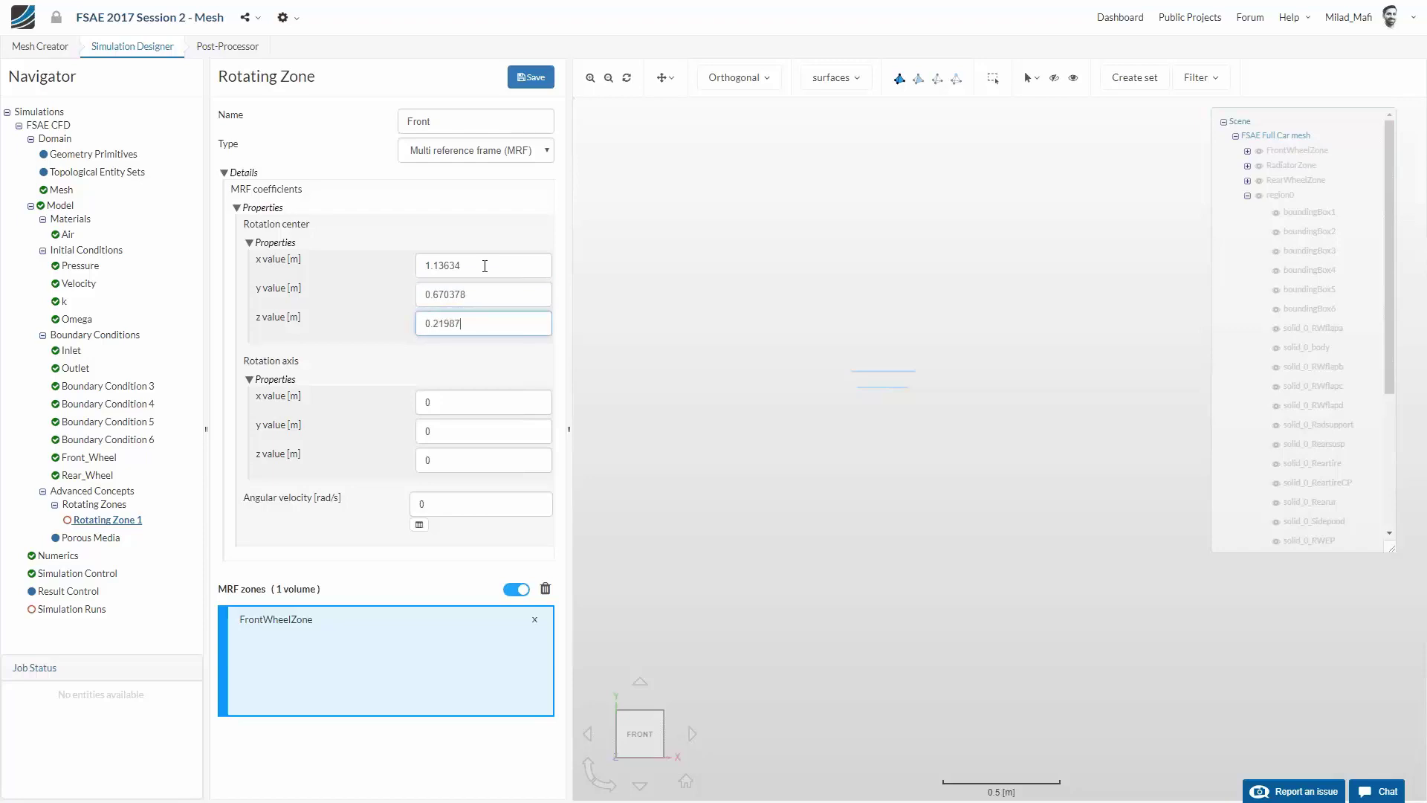
key("BackSpace")
key("BackSpace")
type("731")
Set the Front zone's rotation axis y value to 1 and angular velocity to -90.0 rad/s, and save it
double_click(425, 430)
type("1")
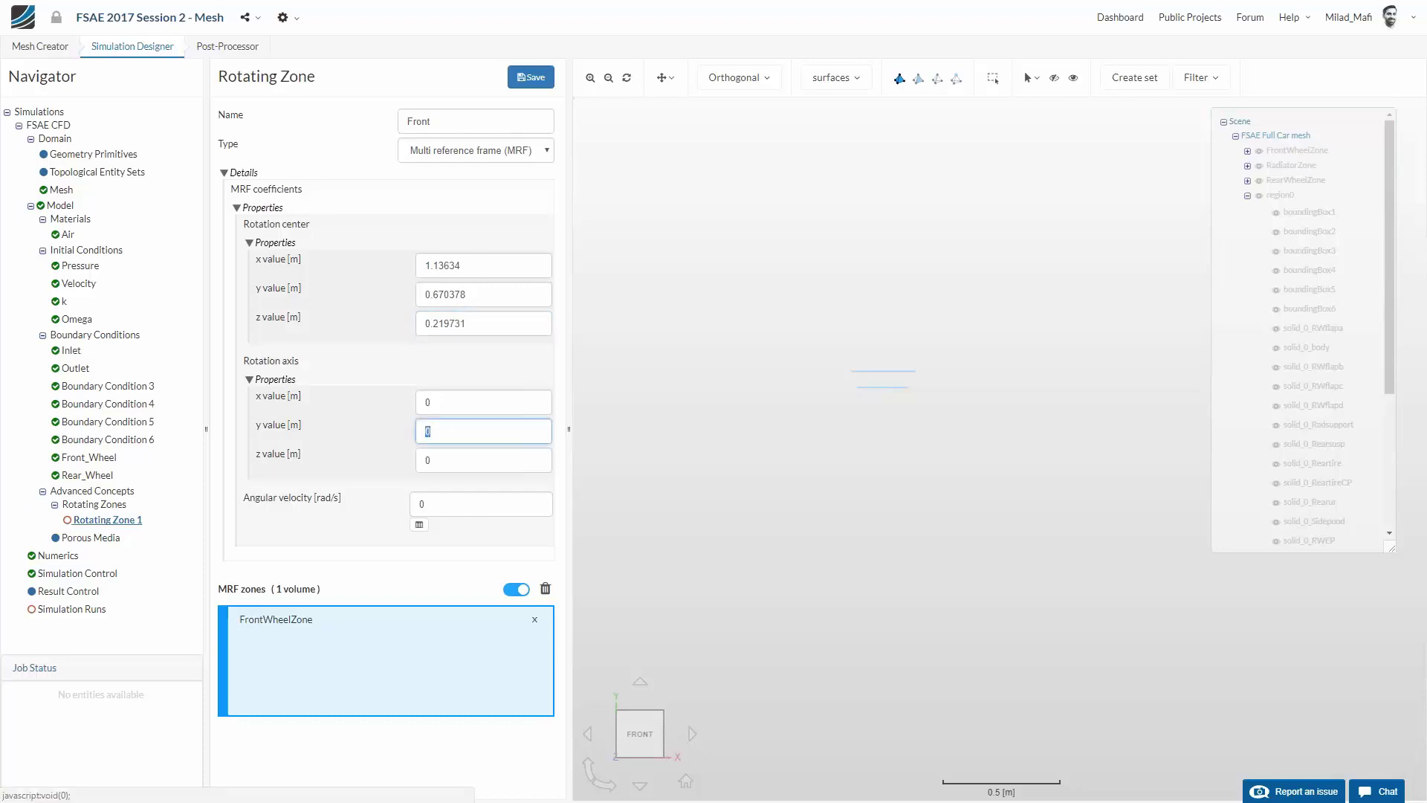
double_click(459, 498)
type("-")
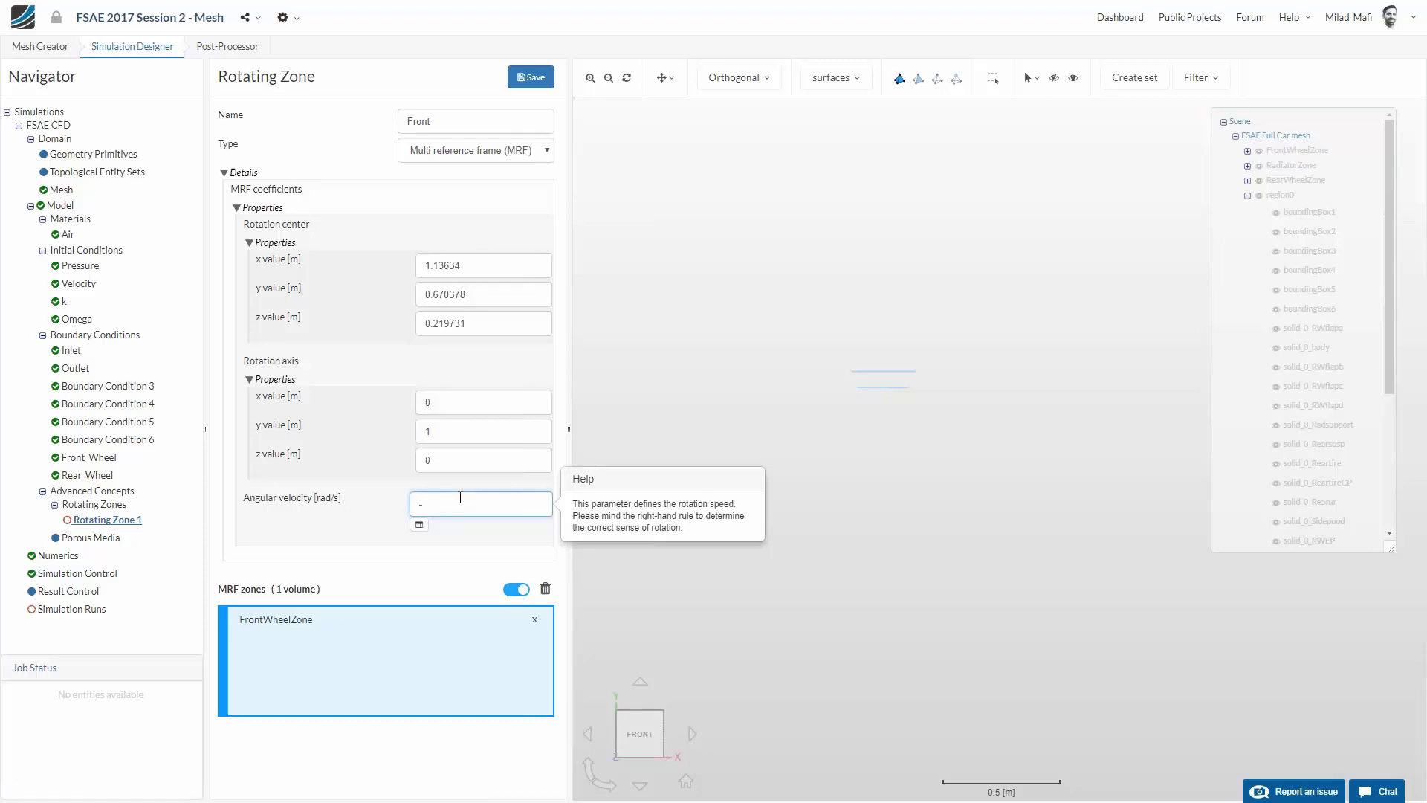
type("90.0")
left_click(530, 77)
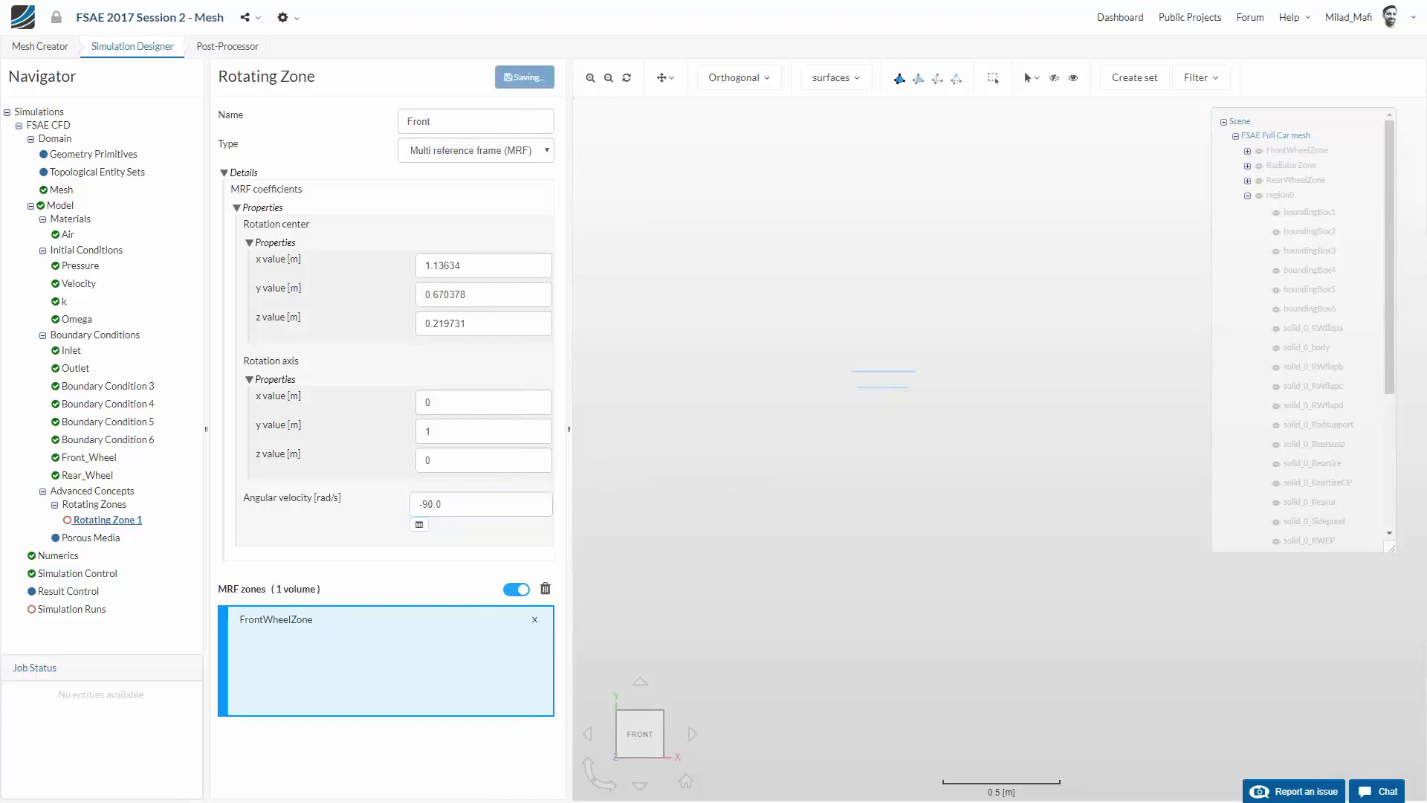
Add a second rotating zone named Rear and assign the RearWheelZone volume to it
right_click(89, 520)
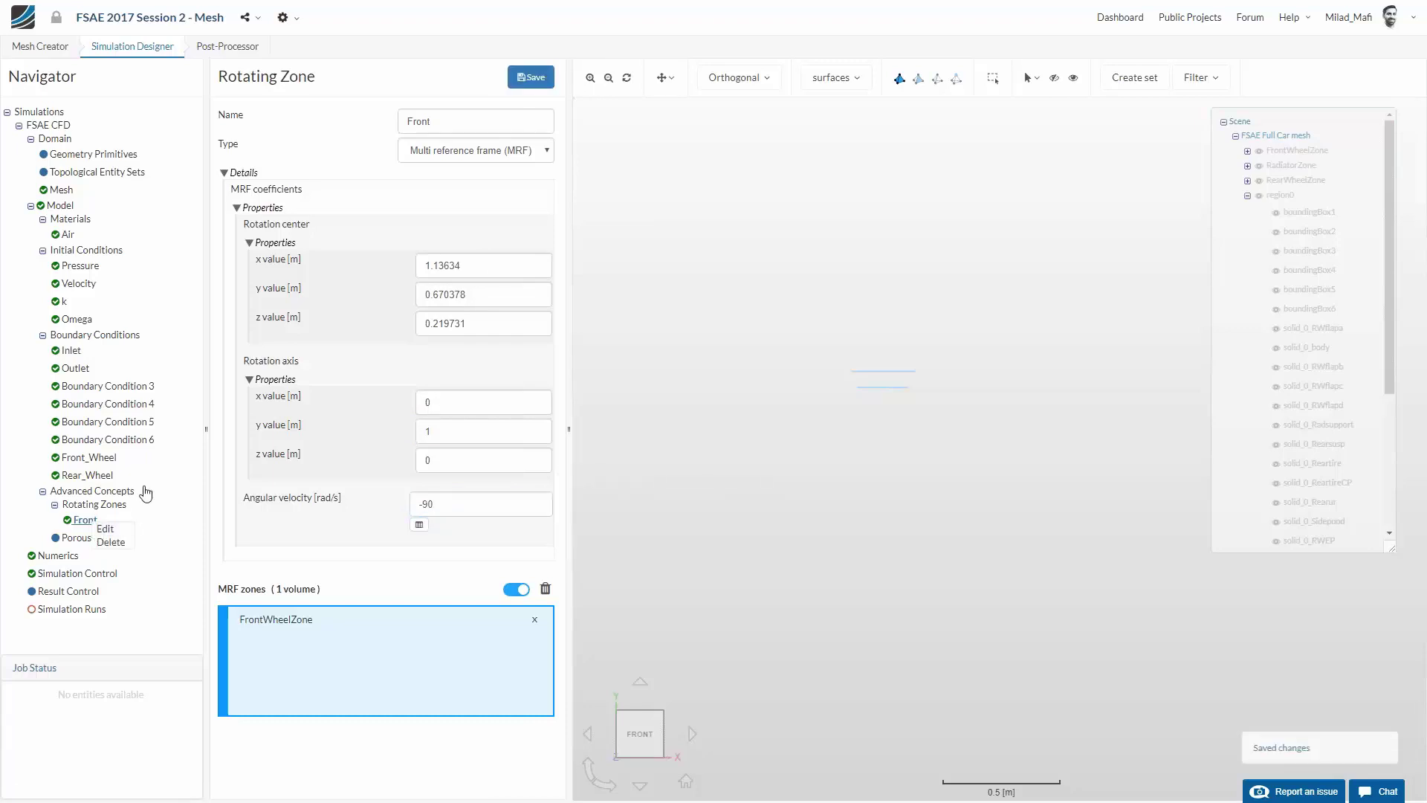
left_click(95, 504)
left_click(531, 77)
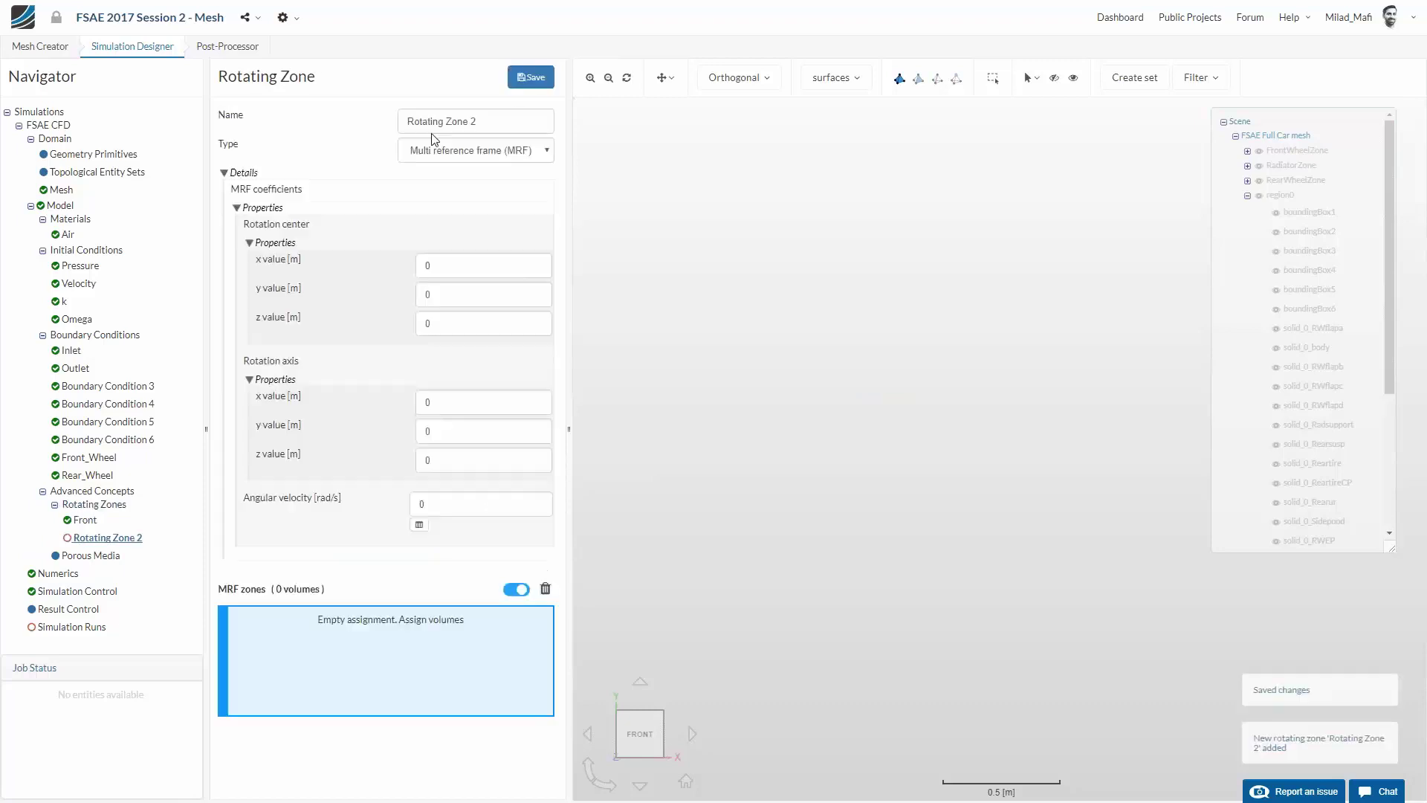
triple_click(432, 121)
type("Rear")
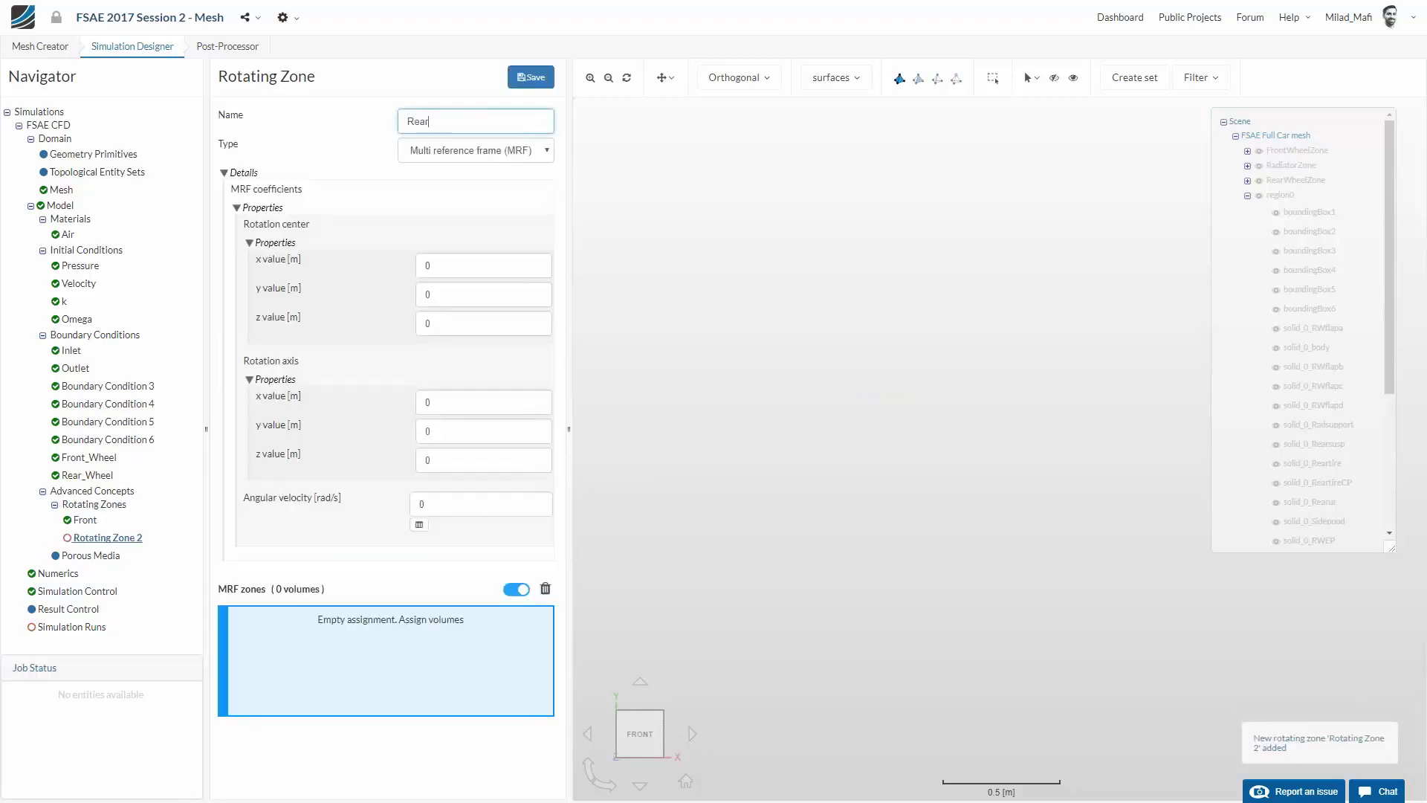
left_click(1278, 181)
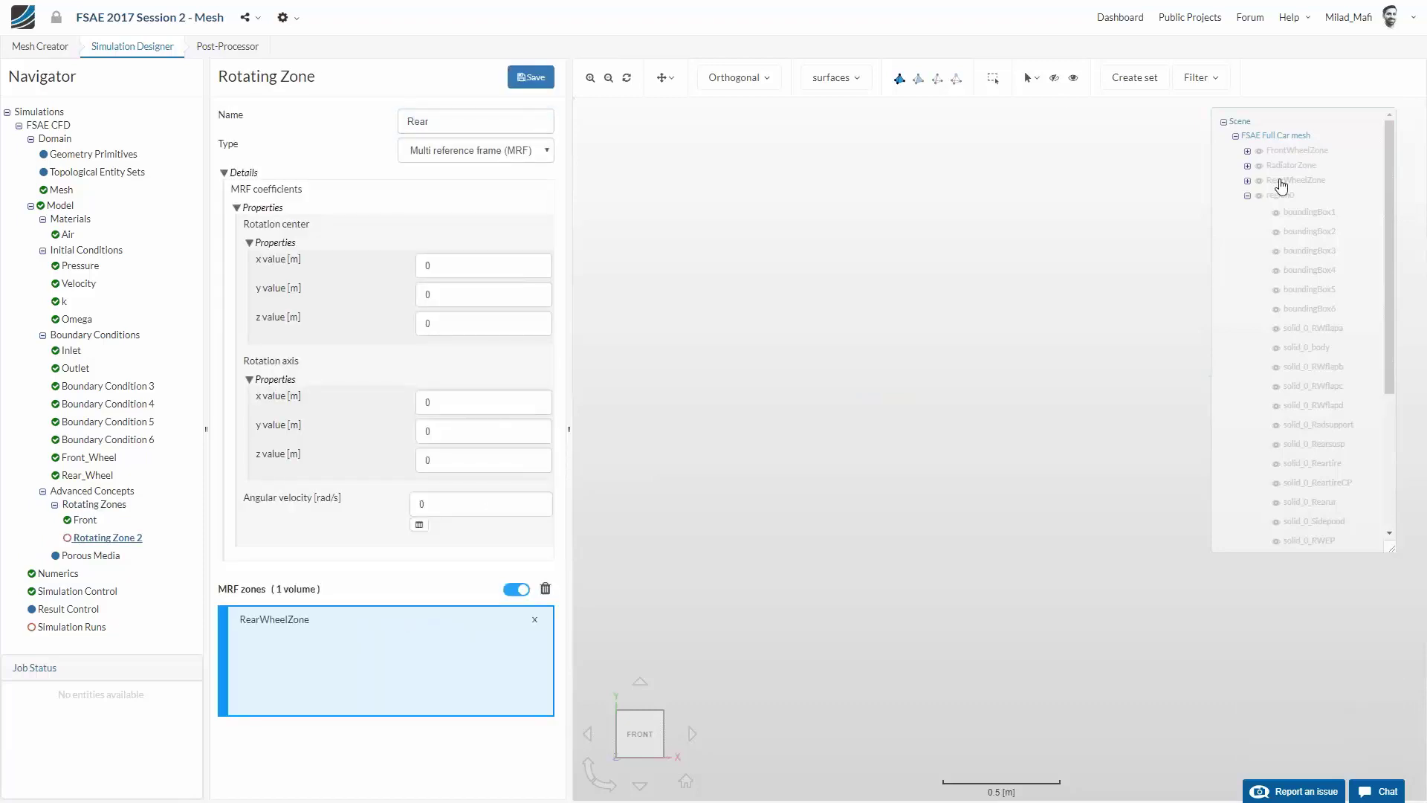
Rename the existing Front rotating zone to Rear, replace its FrontWheelZone assignment with RearWheelZone, and save it
double_click(462, 272)
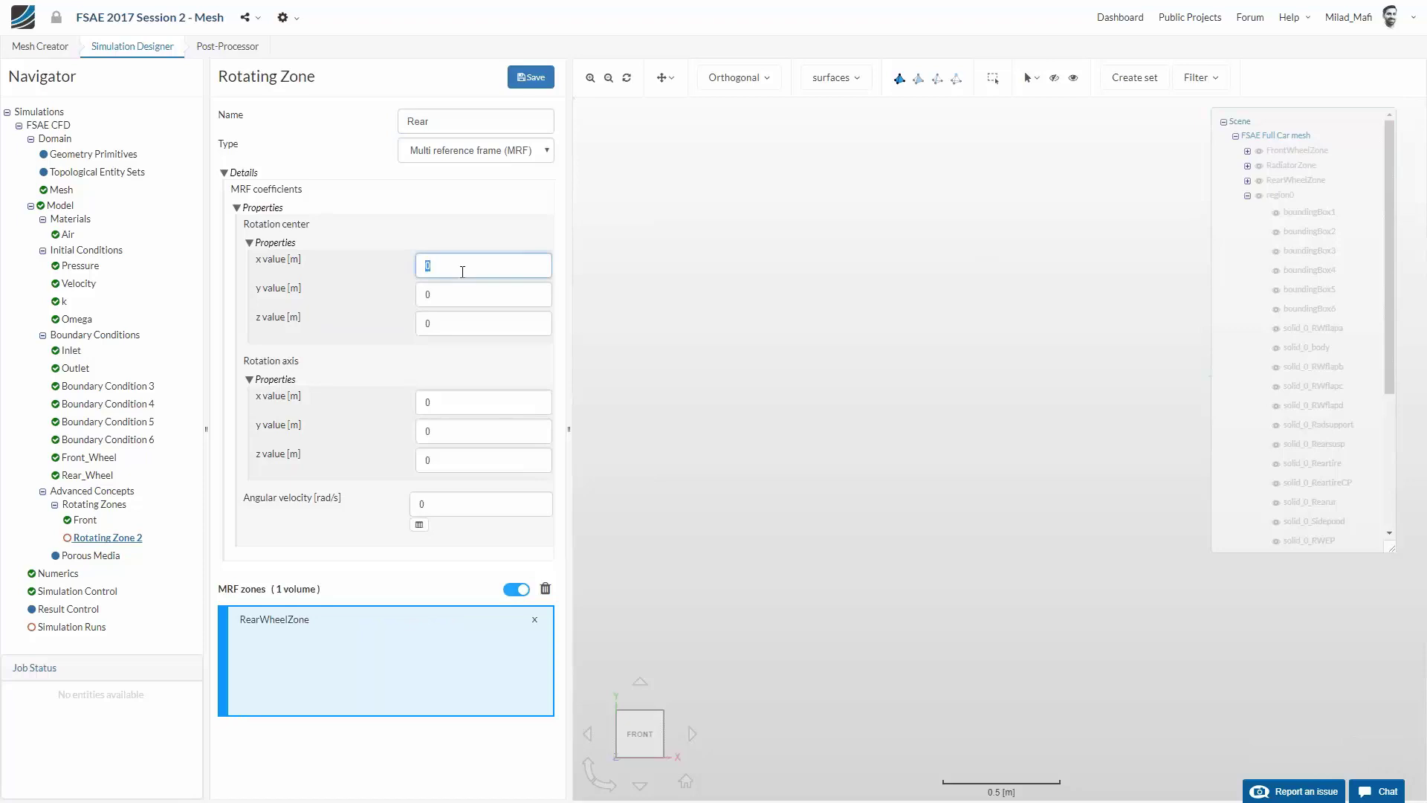
left_click(84, 520)
left_click(521, 127)
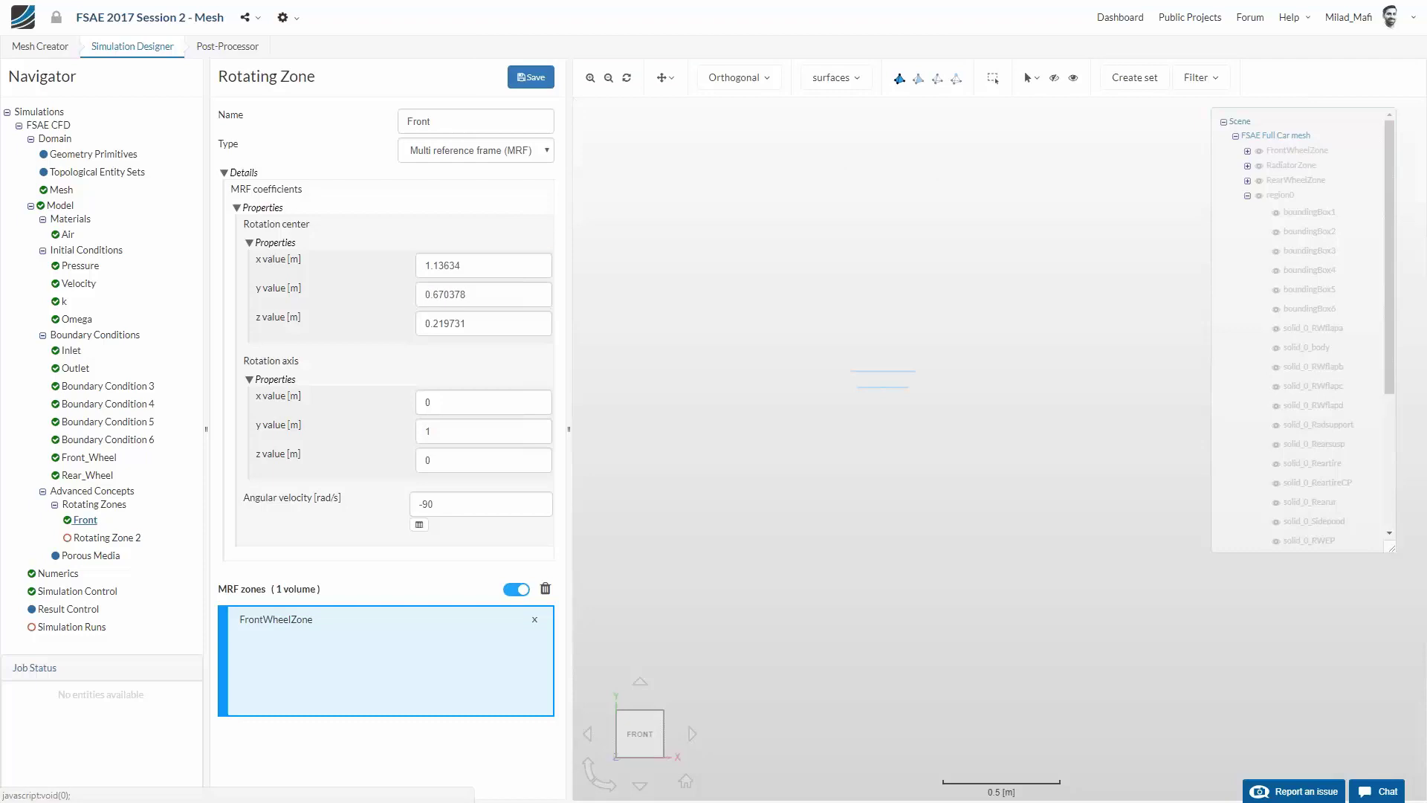
left_click_drag(444, 122, 378, 109)
type("Rear")
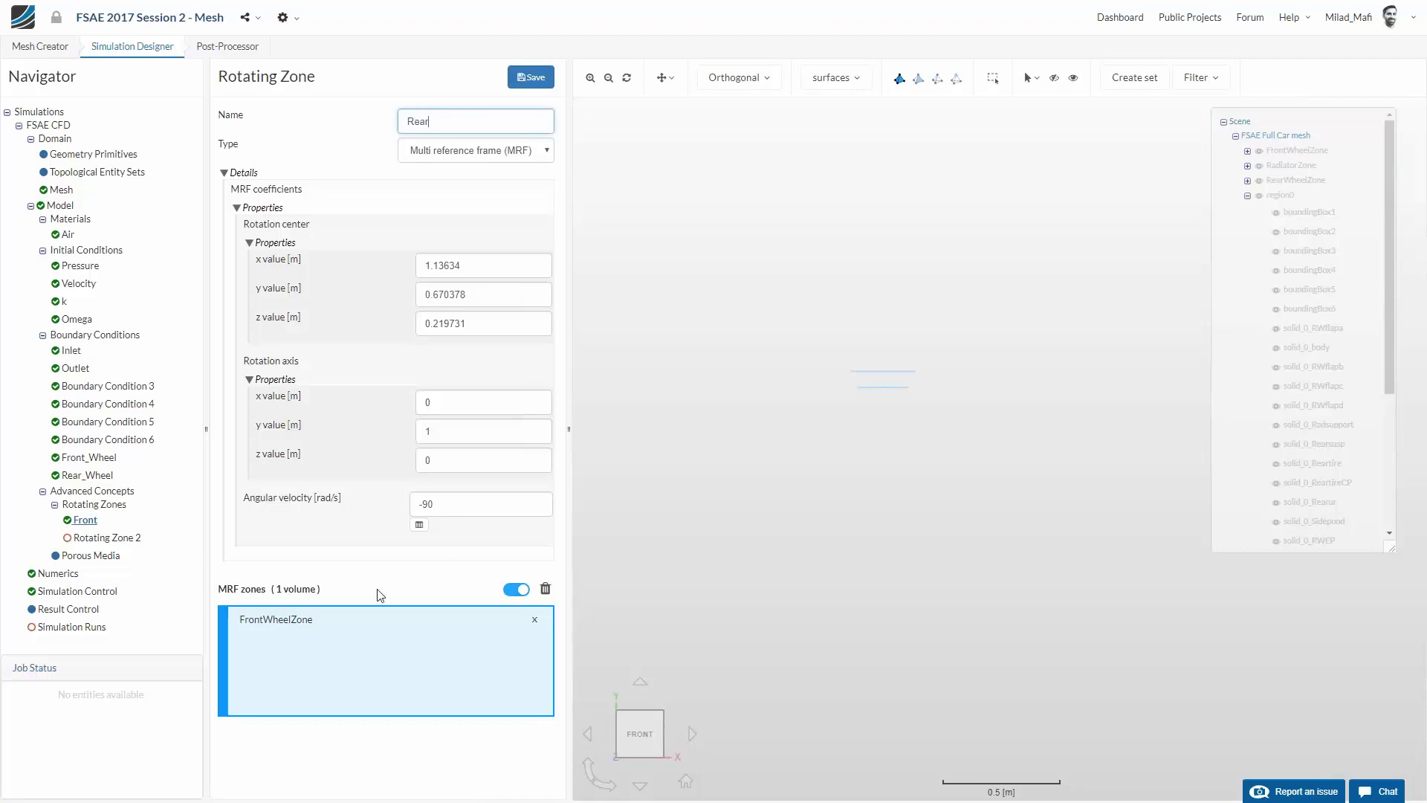
left_click(534, 619)
left_click(1295, 181)
left_click(537, 79)
Rename Rotating Zone 2 as Front
left_click(128, 540)
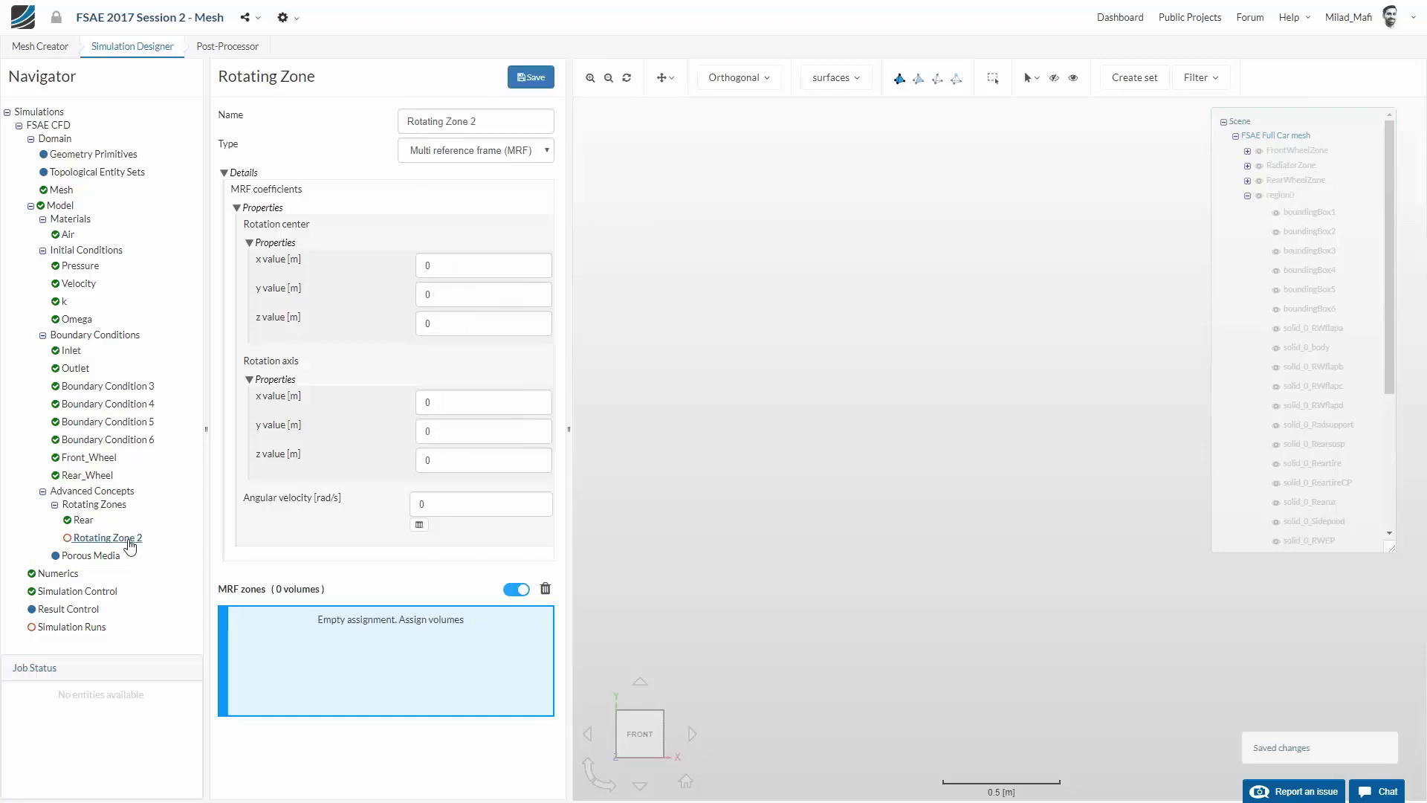
triple_click(476, 123)
type("Fro")
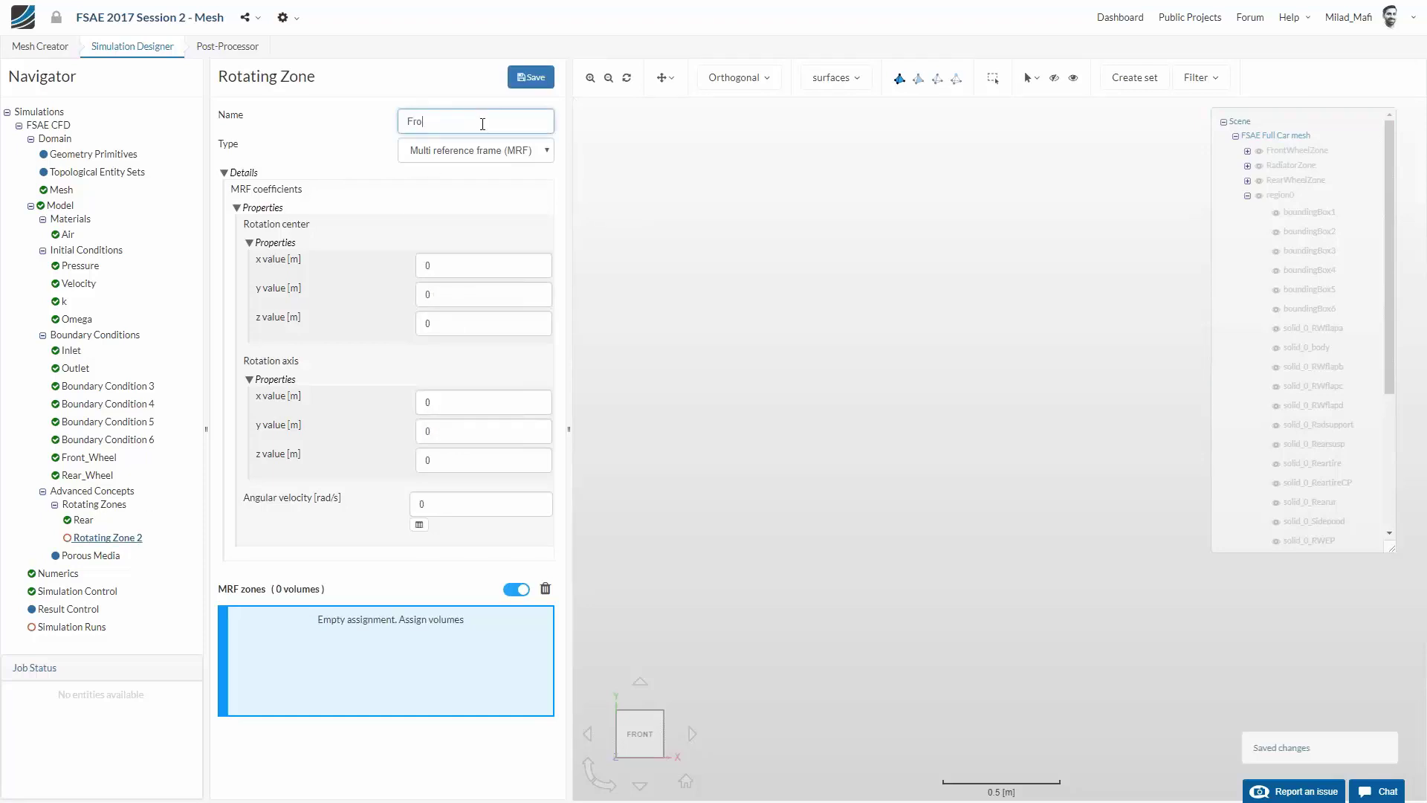
type("nt")
Set the new Front zone's rotation center to x -0.41566, y 0.670378 and z 0.219731 m
left_click(483, 267)
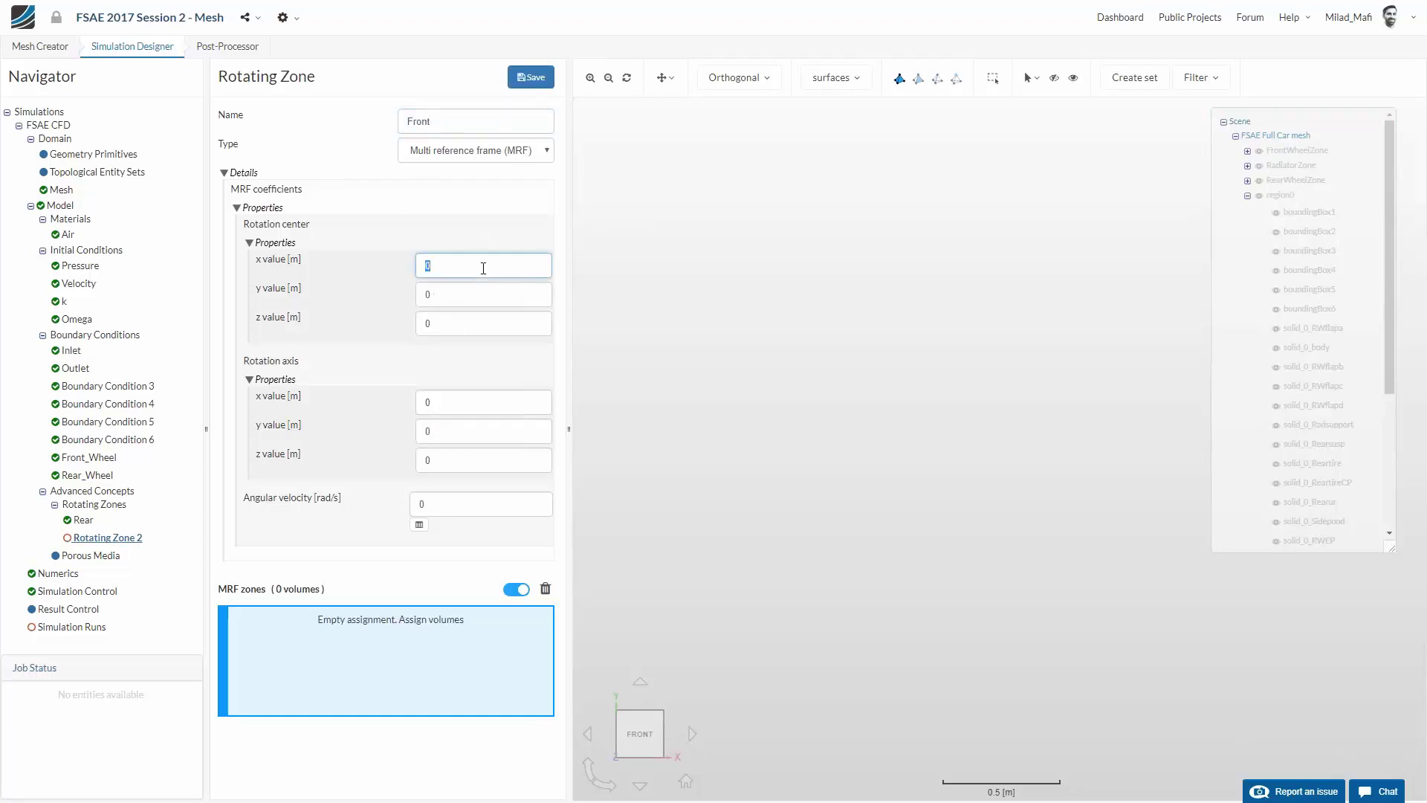
type("-0.41566")
key("Tab")
type(".670")
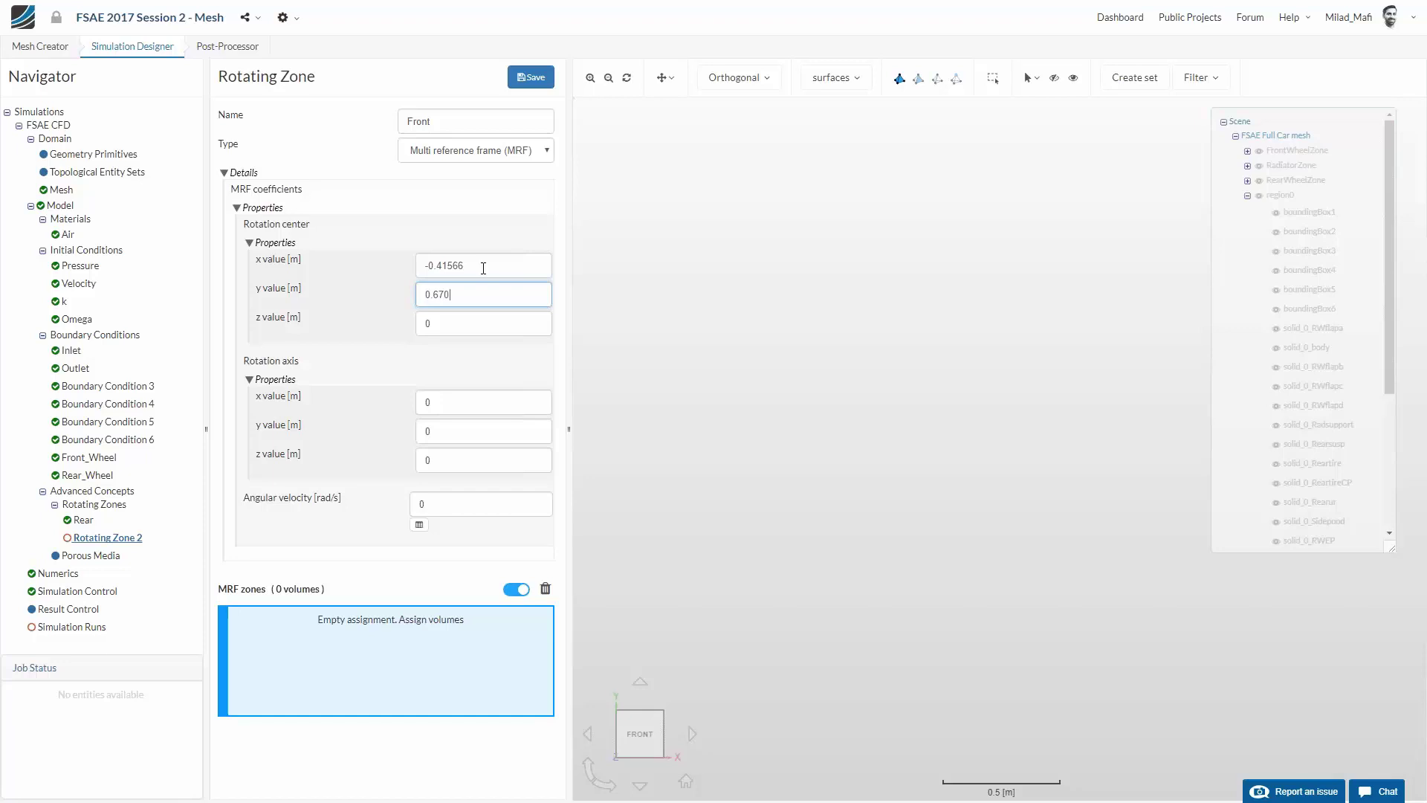
type("378")
key("Tab")
type("0.2197")
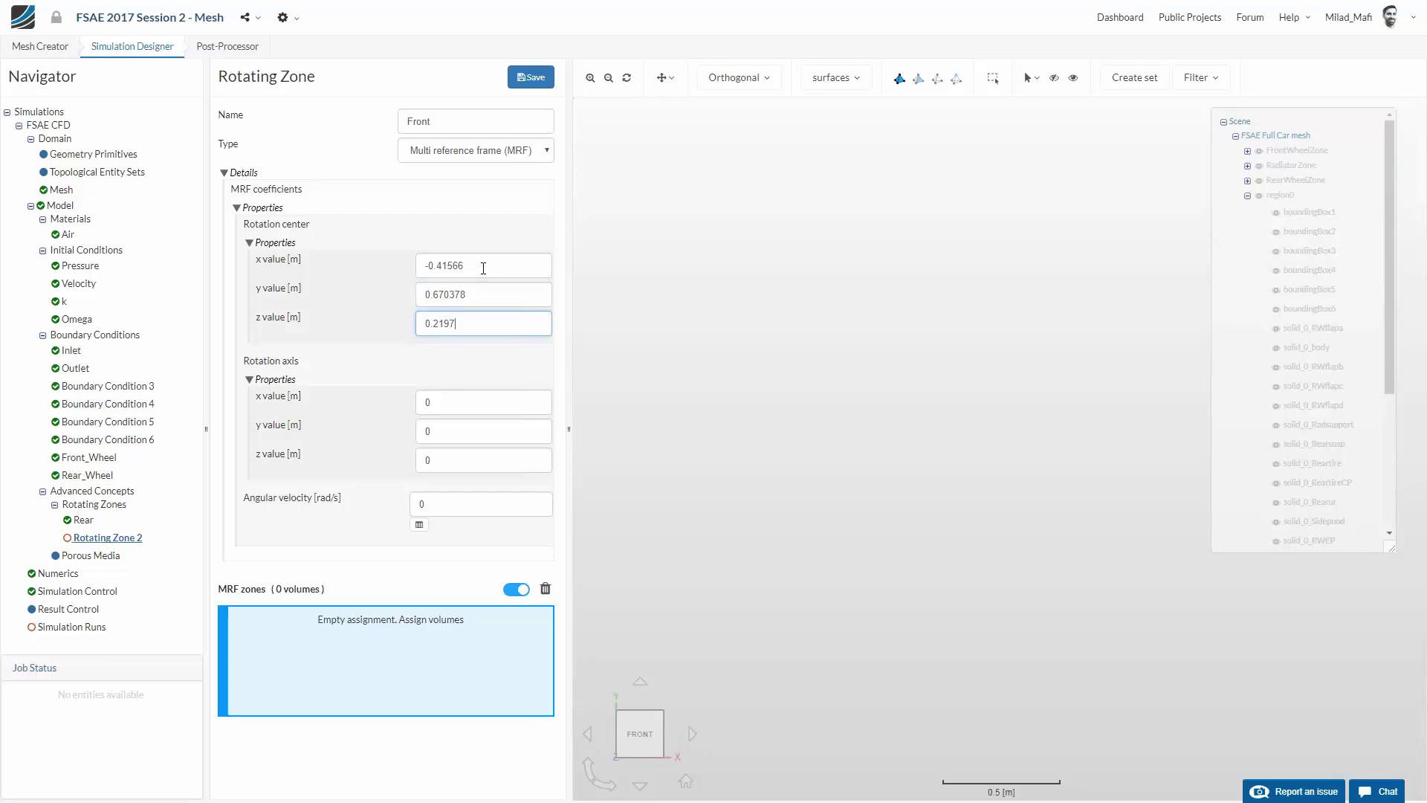
type("31")
key("Tab")
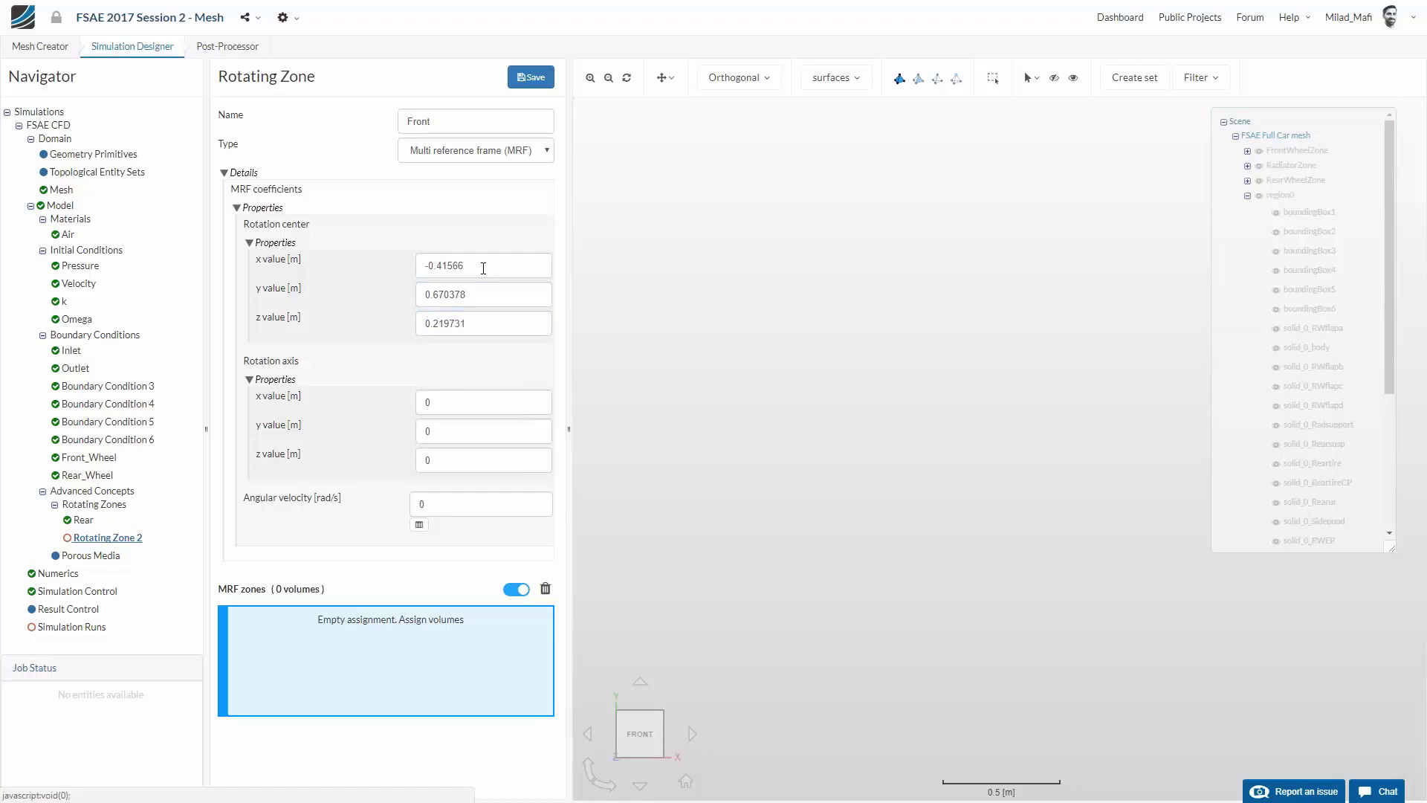
Give the Front zone a rotation axis y value of 1 and angular velocity of -90.9 rad/s, and save it with FrontWheelZone assigned
left_click(478, 430)
type("1")
left_click(442, 500)
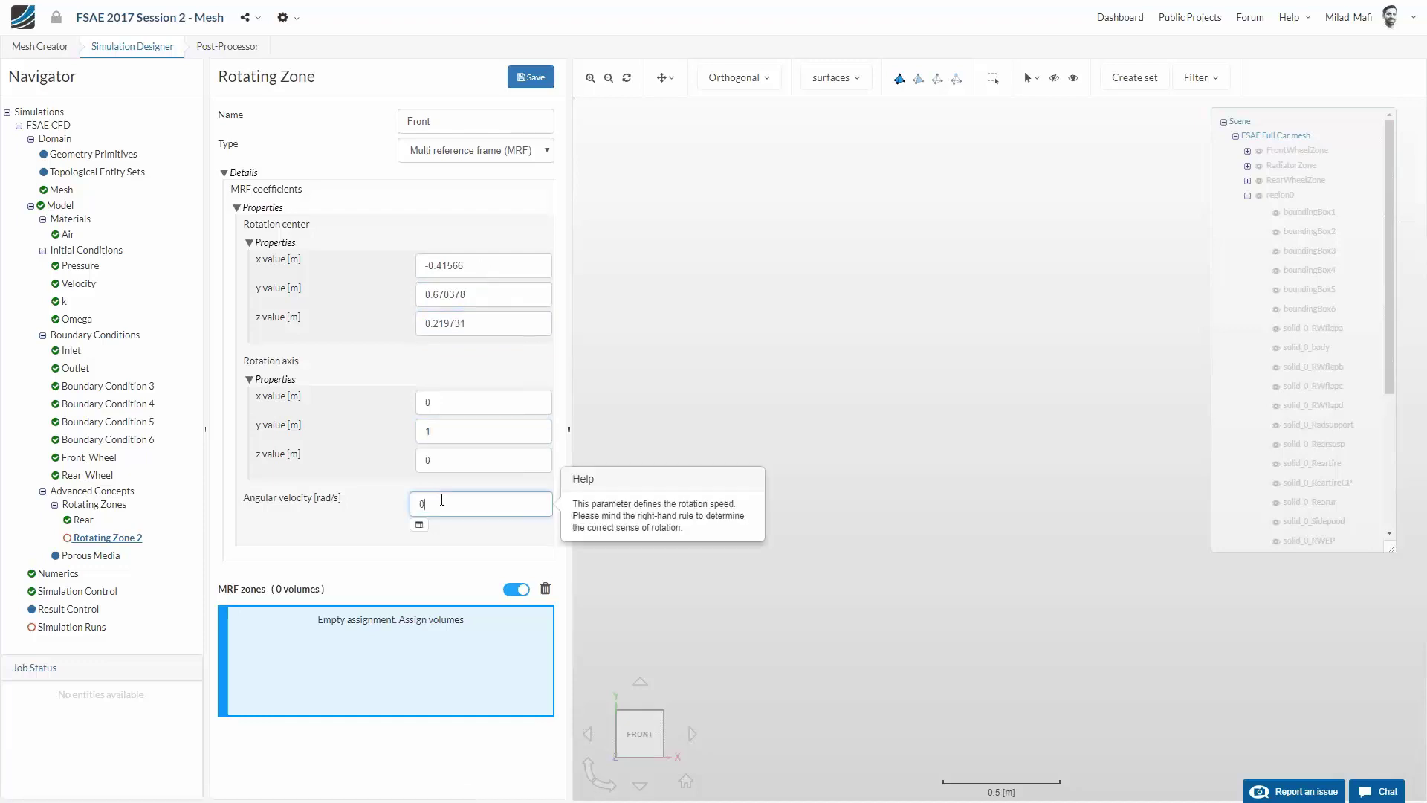
key("BackSpace")
type("-90.9")
key("Return")
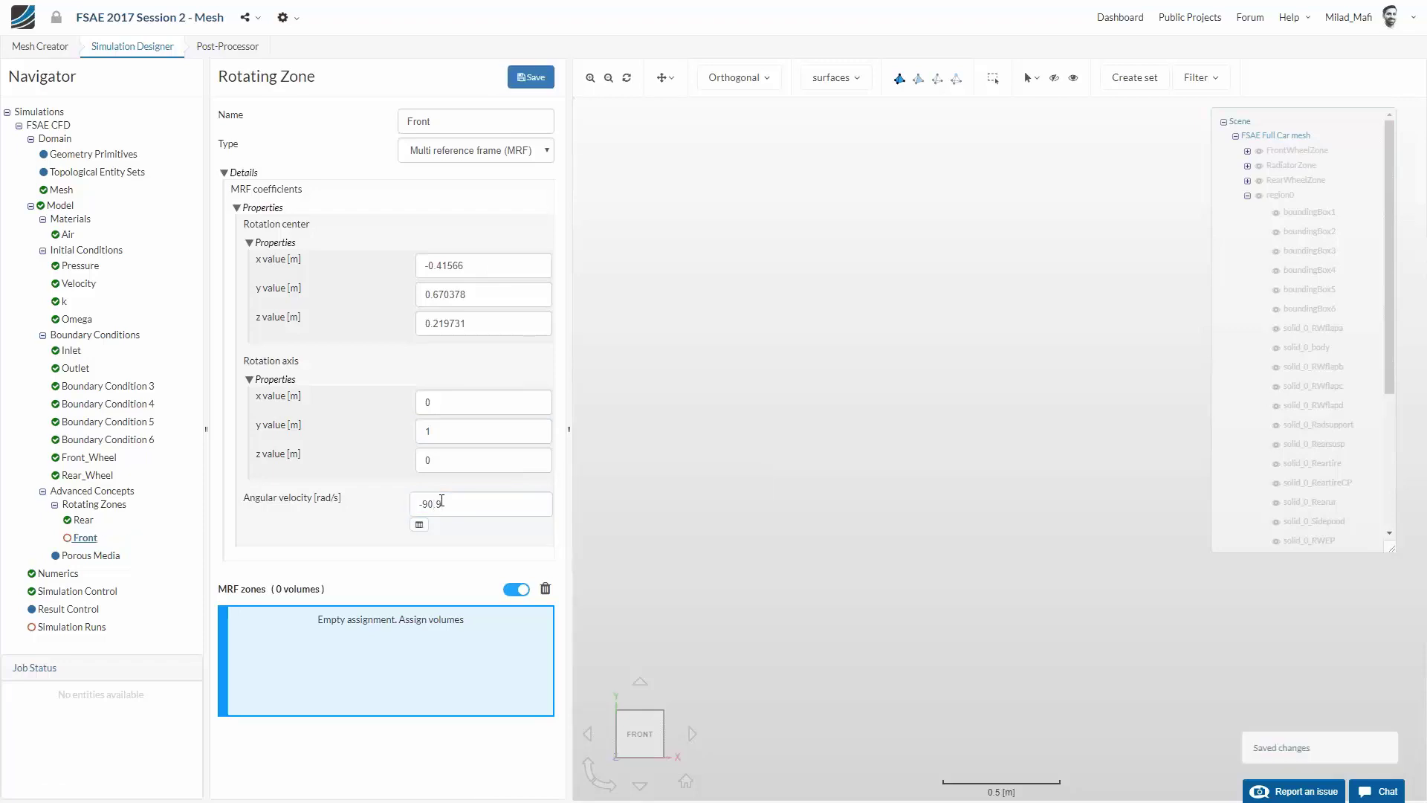
left_click(1291, 151)
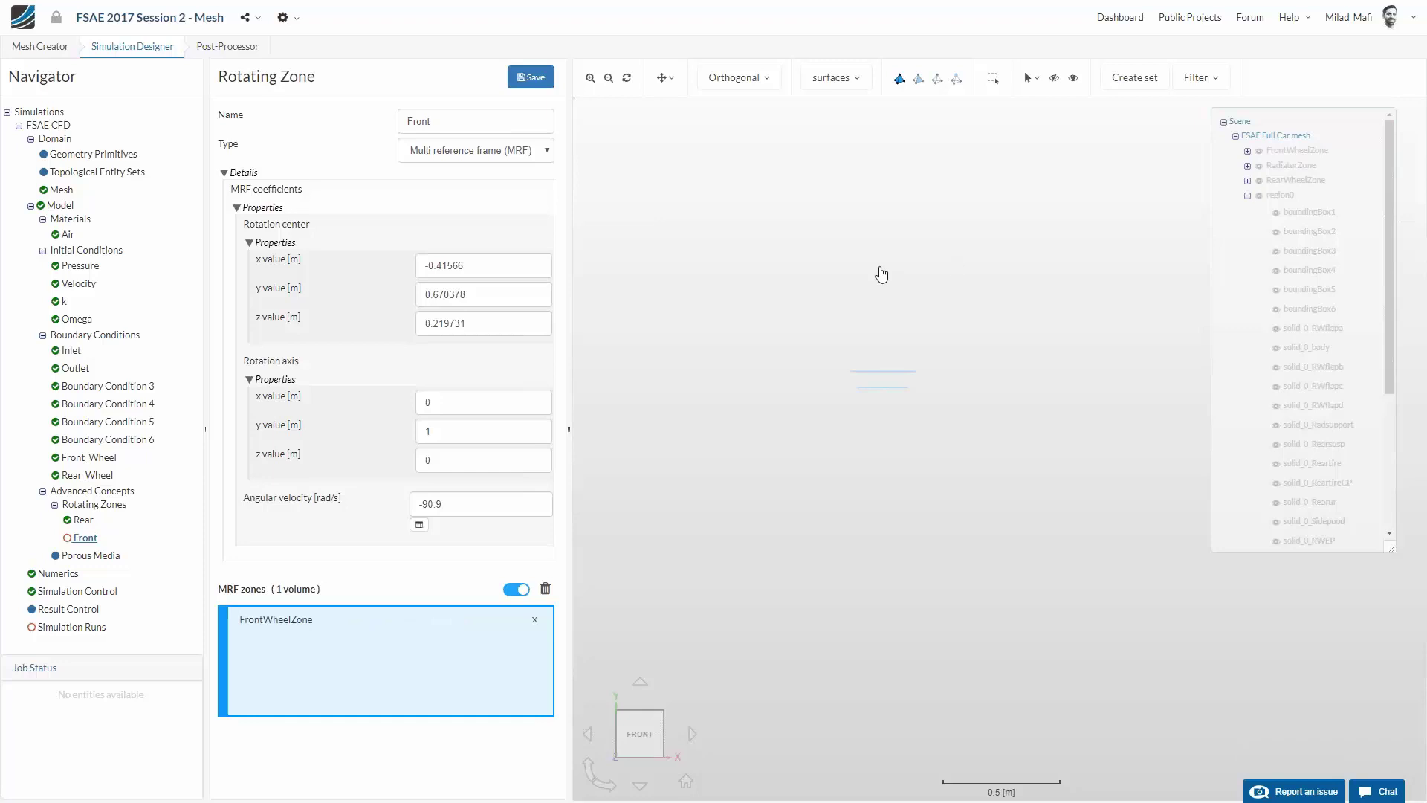
left_click(530, 77)
Add a Darcy-Forchheimer porous medium and assign the RadiatorZone volume to it
left_click(91, 555)
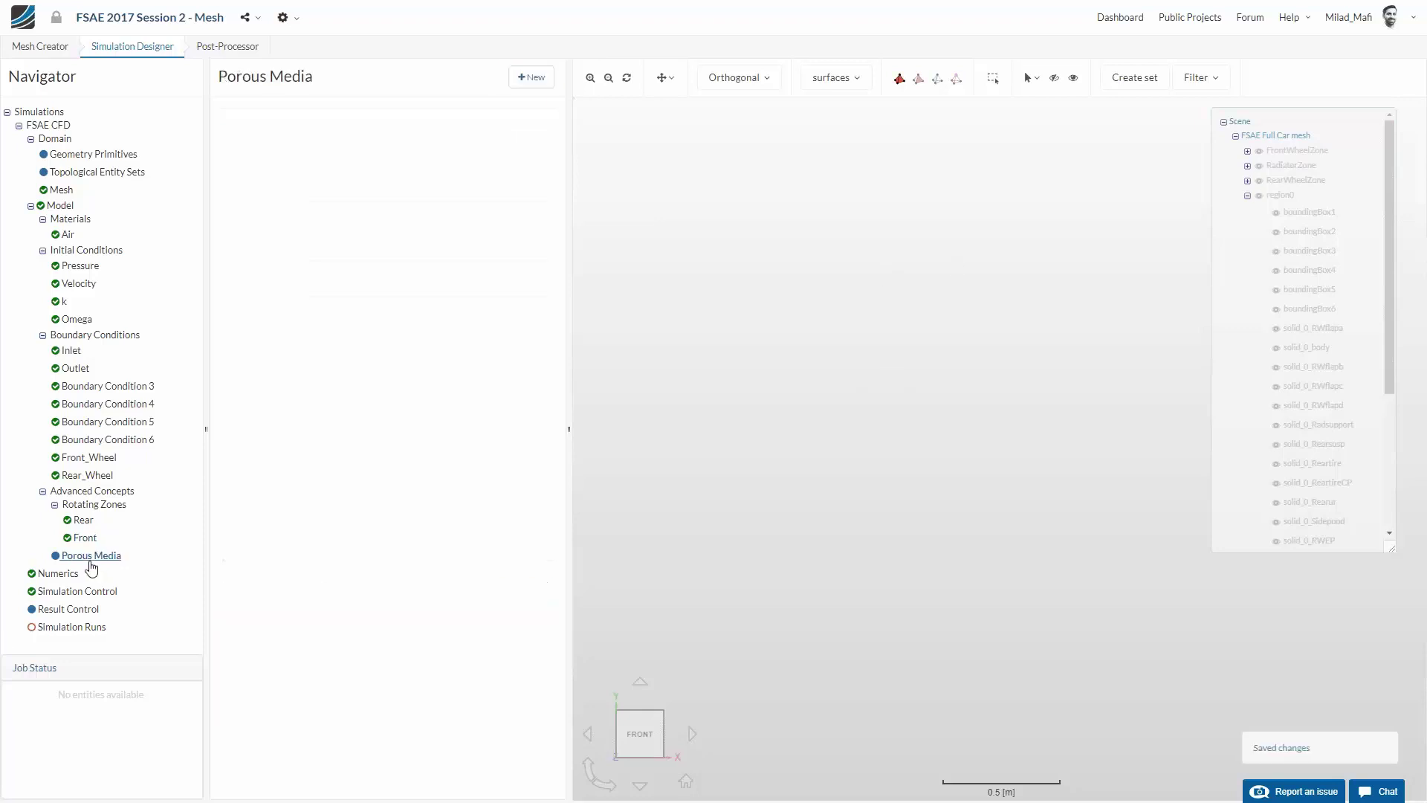
left_click(520, 78)
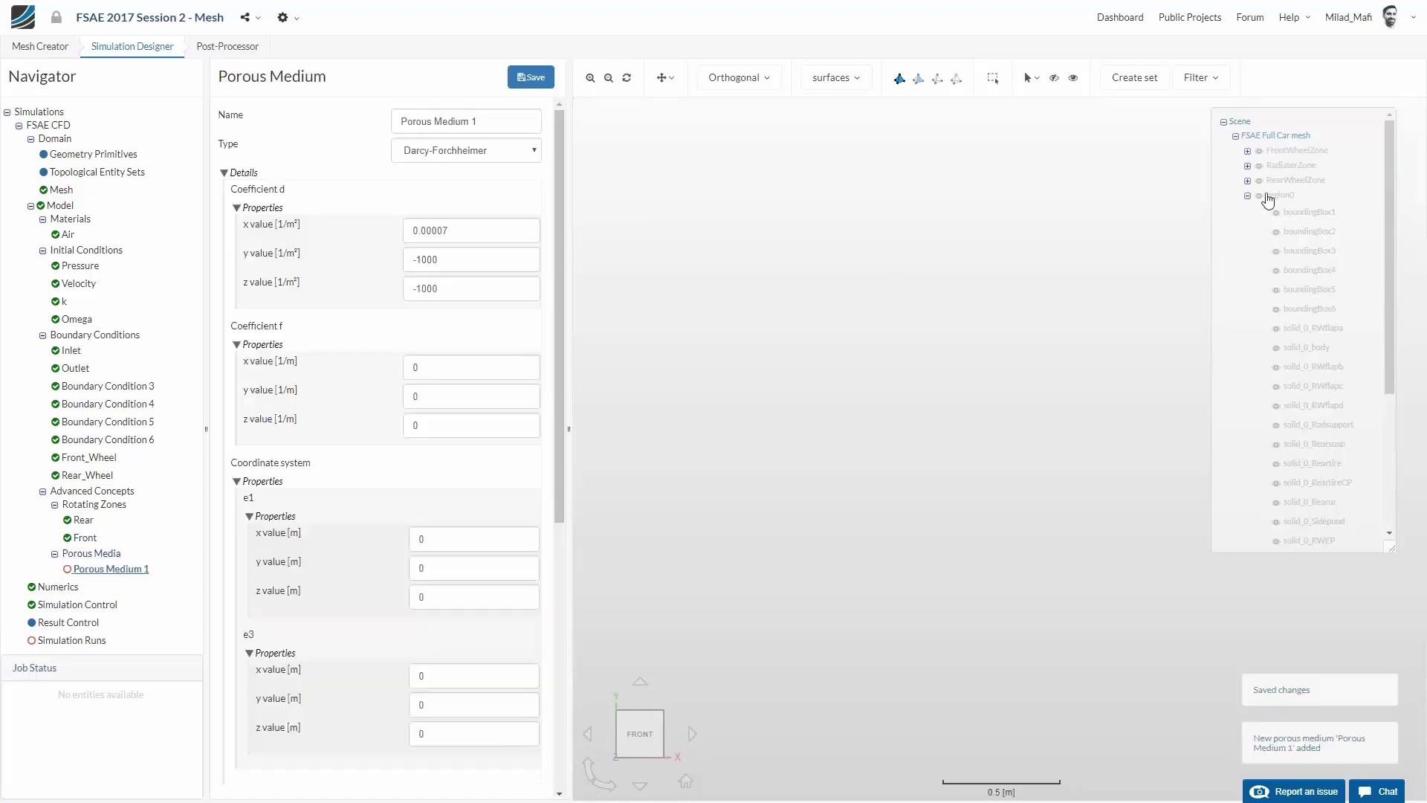
left_click(1289, 166)
Set the porous medium's e1 coordinate system vector to x 0.93, y 0.15 and z 0.34 m
double_click(449, 232)
left_click(494, 561)
left_click(479, 540)
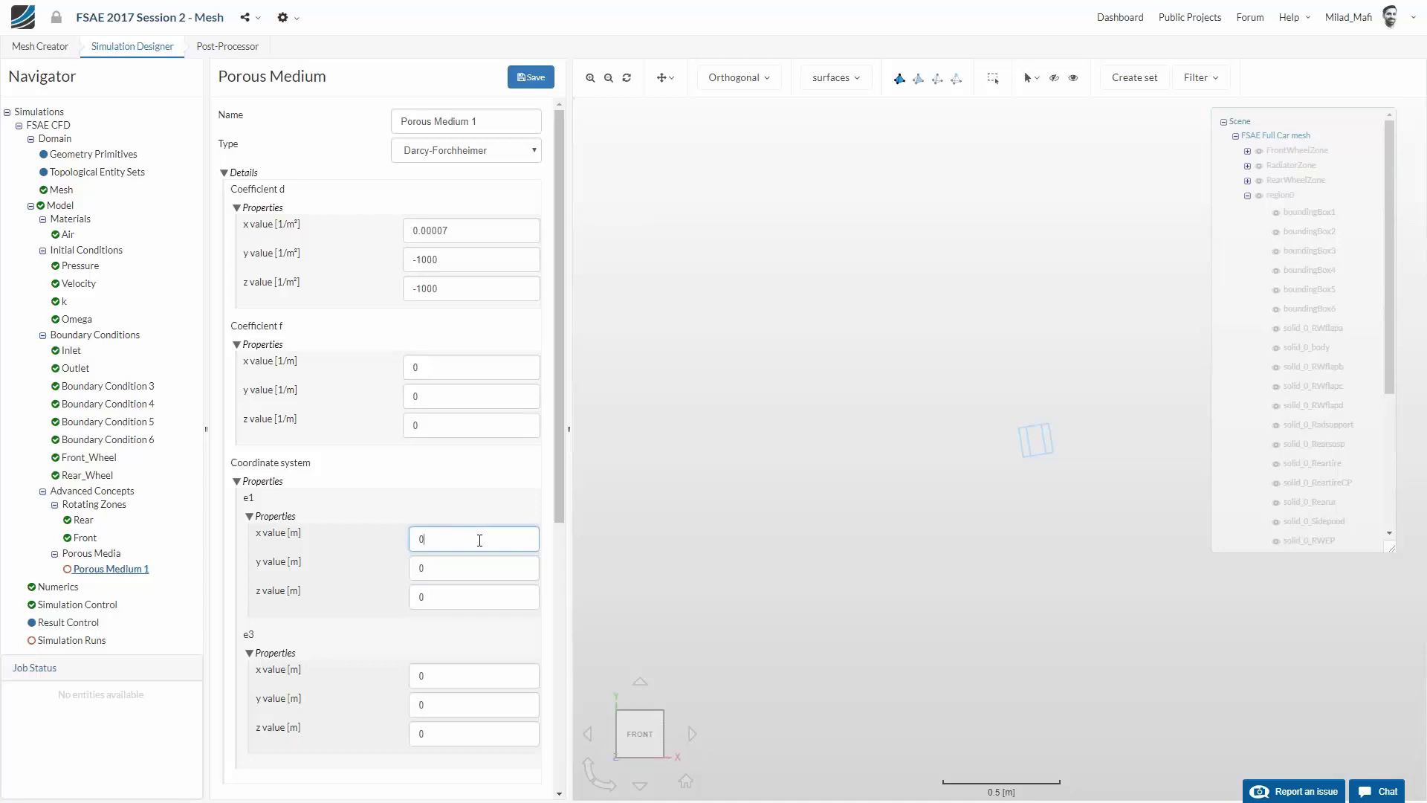
type(".93")
key("Tab")
type("0.15")
key("Tab")
type("0.34")
key("Tab")
Set the porous medium's e3 coordinate system vector to x -0.34, y -0.051 and z 0.94 m
key("Tab")
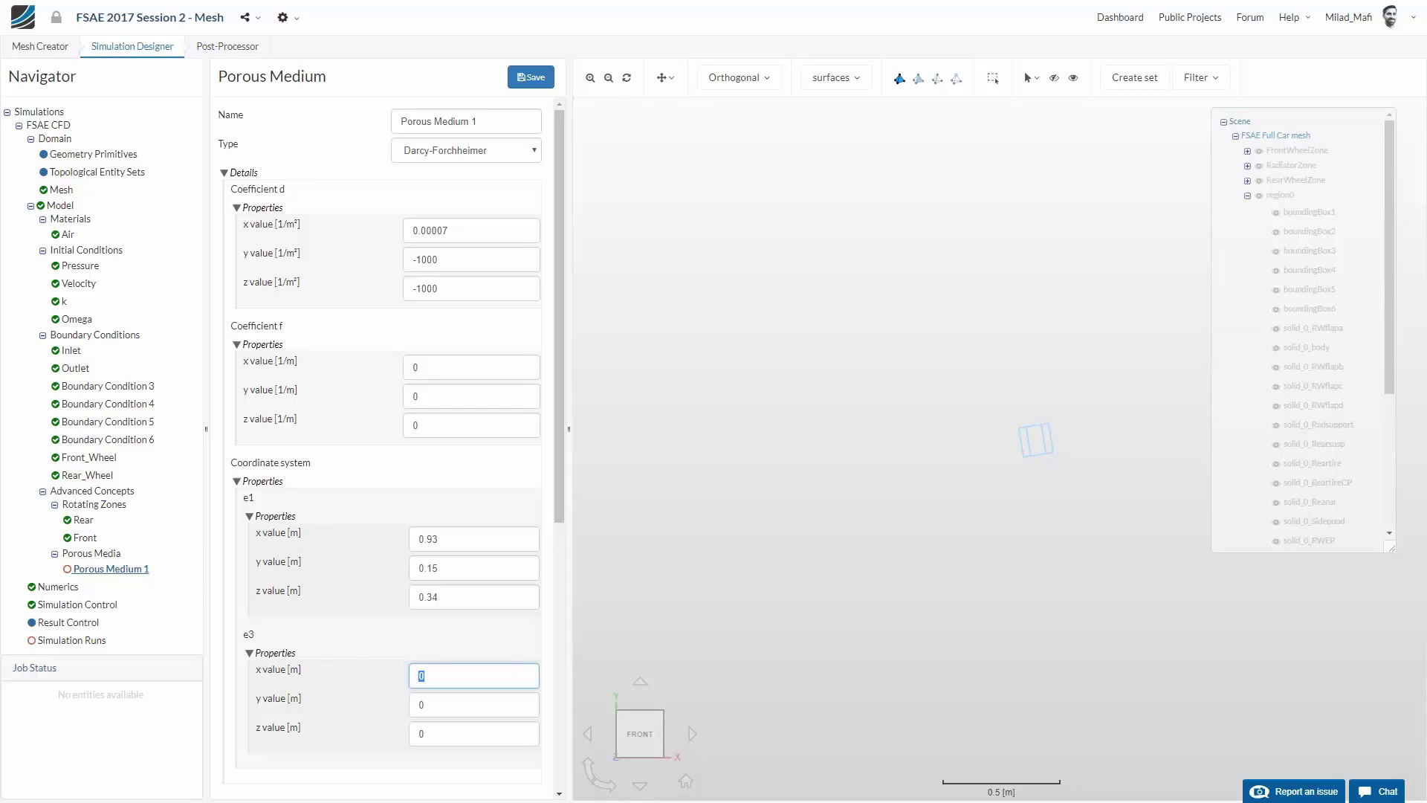
type("-0.34")
key("Tab")
type("-0.051")
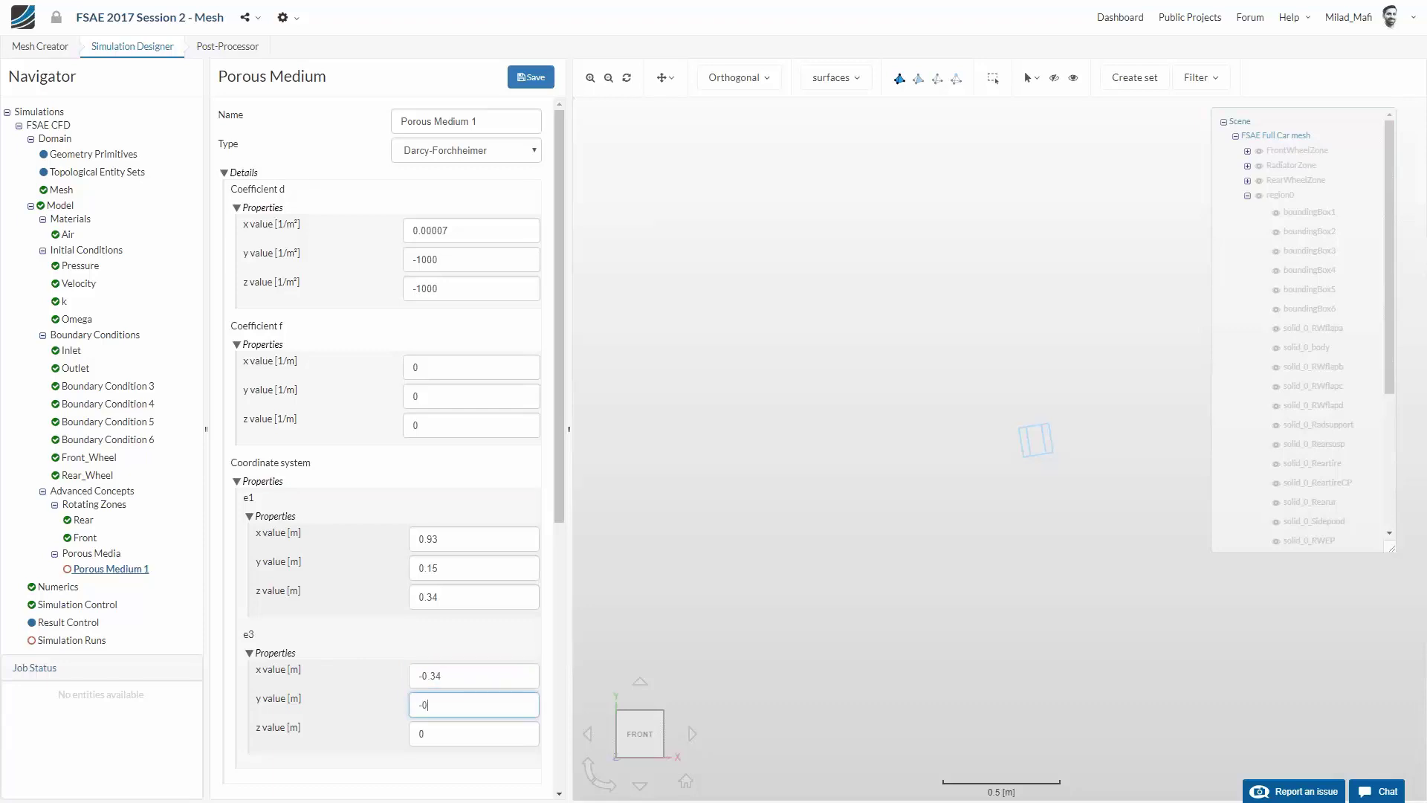
key("Tab")
type("0.9")
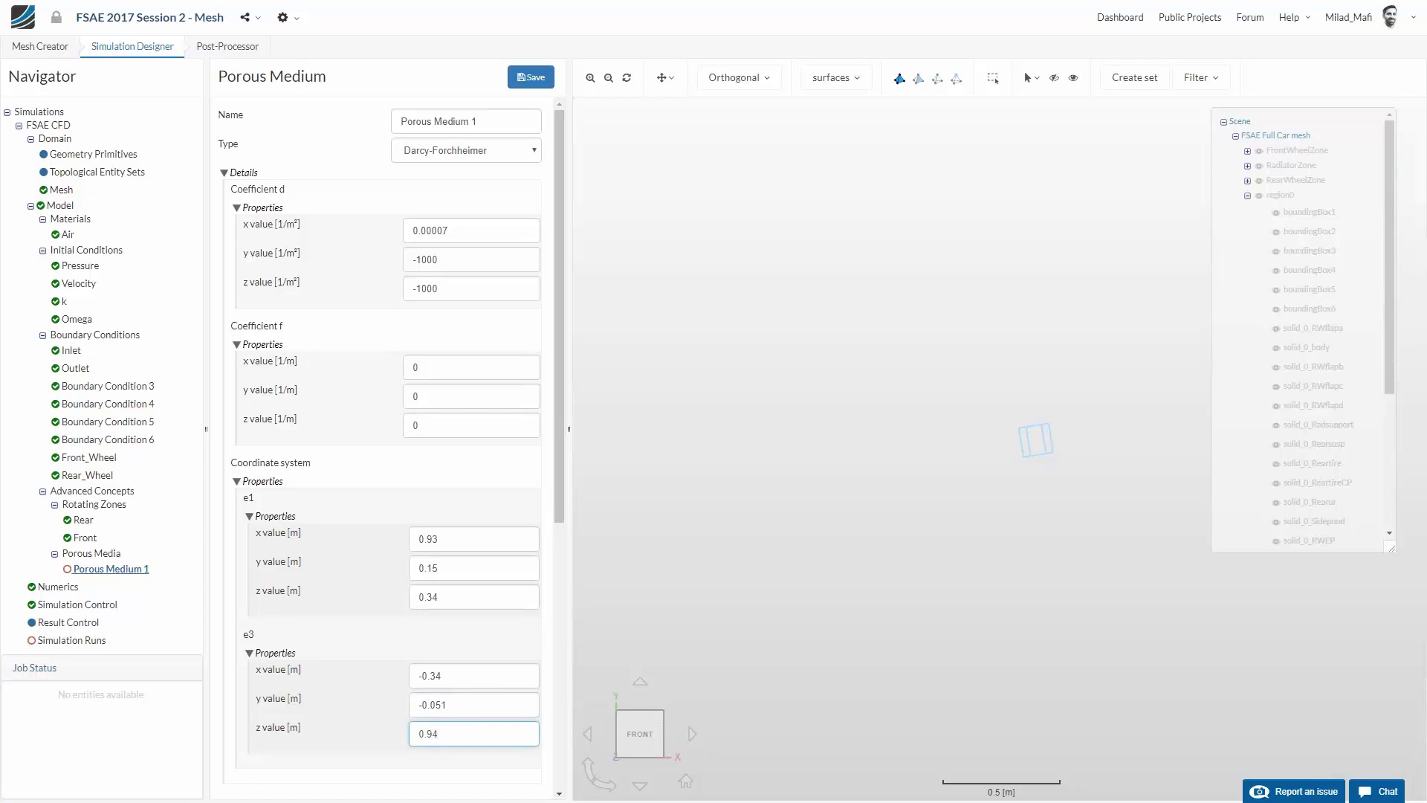
Set the porous medium's coefficient d to x 20e6, y 0 and z 0
double_click(466, 231)
type("2")
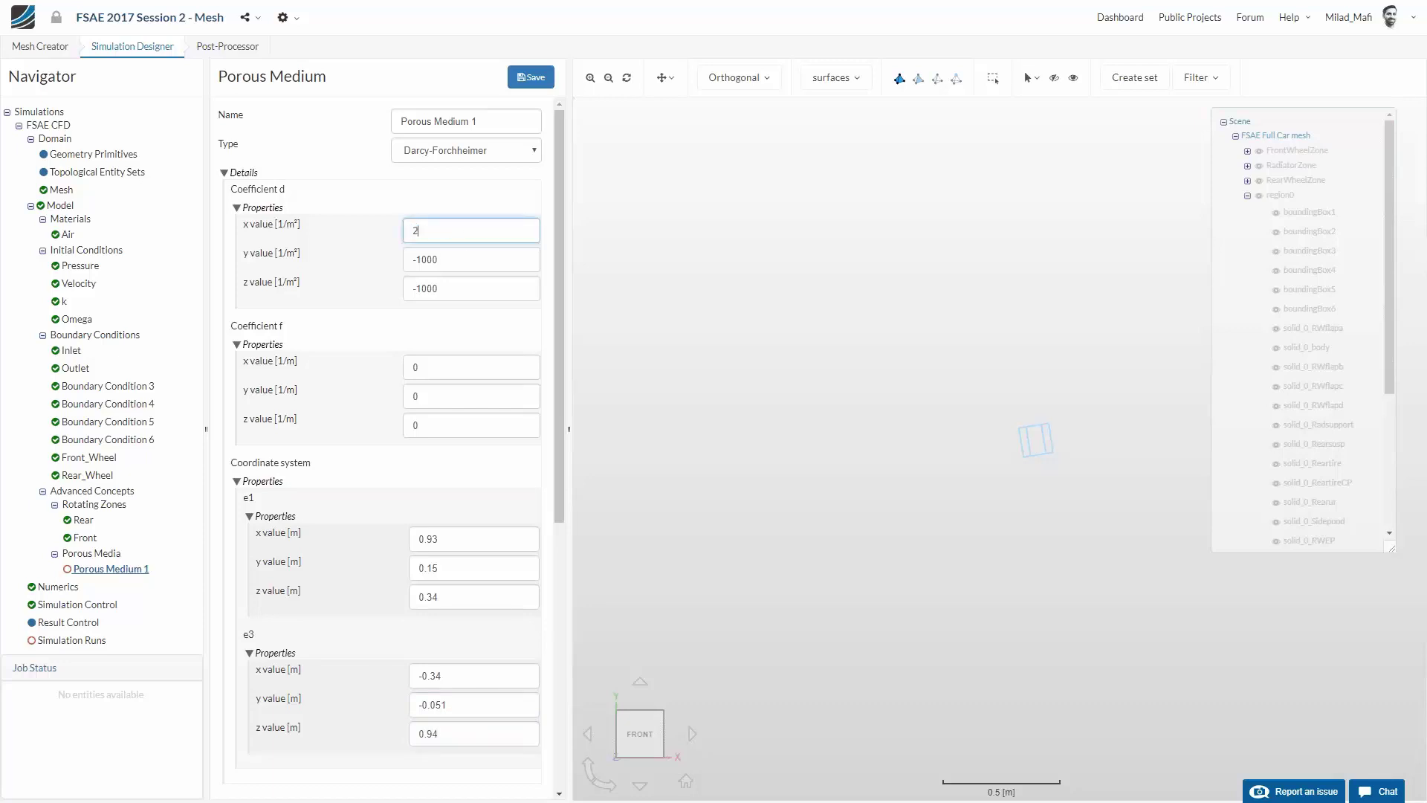
type("0e6")
key("Tab")
type("0")
key("Tab")
type("0")
Set the porous medium's coefficient f to x 2000, y 0 and z 0, and save the porous medium
key("Tab")
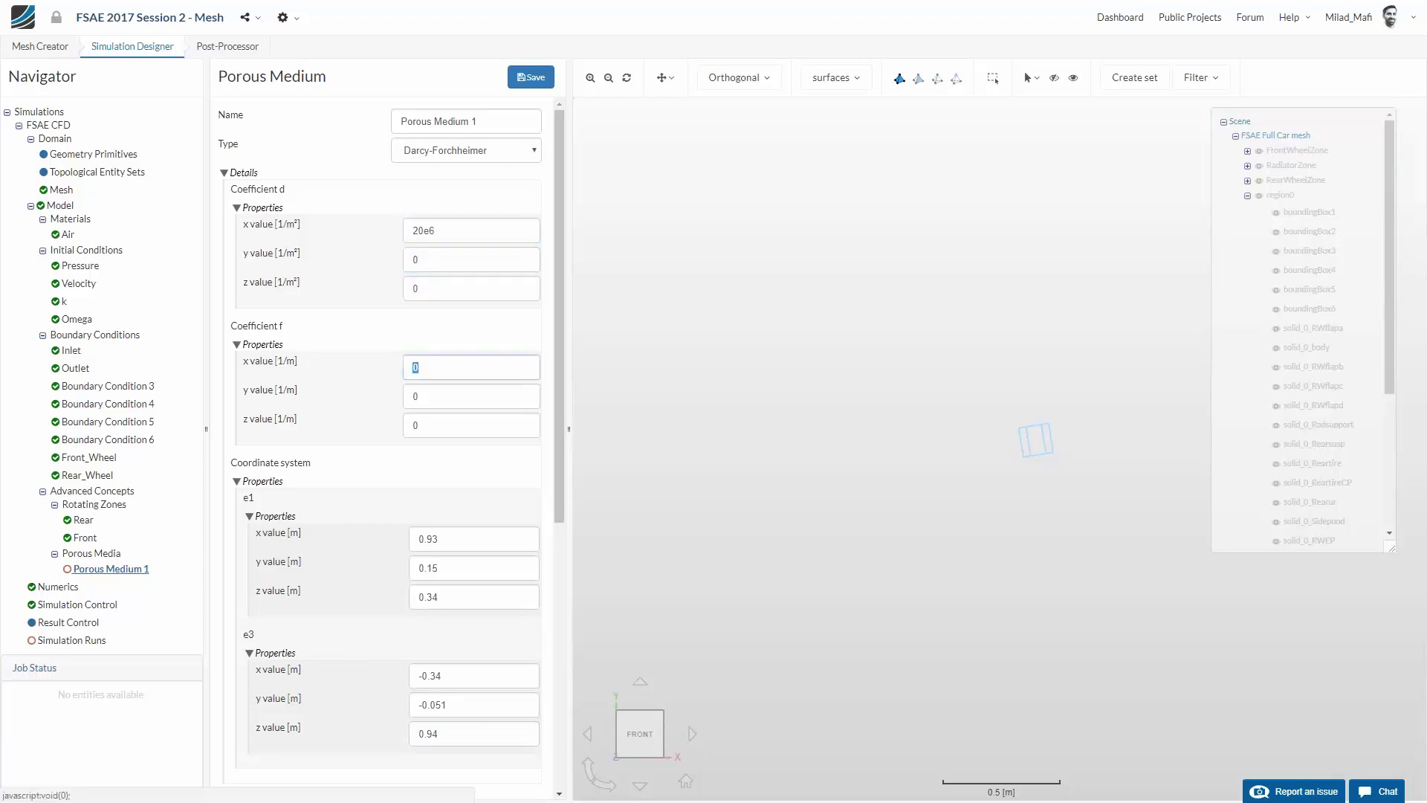
type("2000")
key("Tab")
type("0")
key("Tab")
type("0")
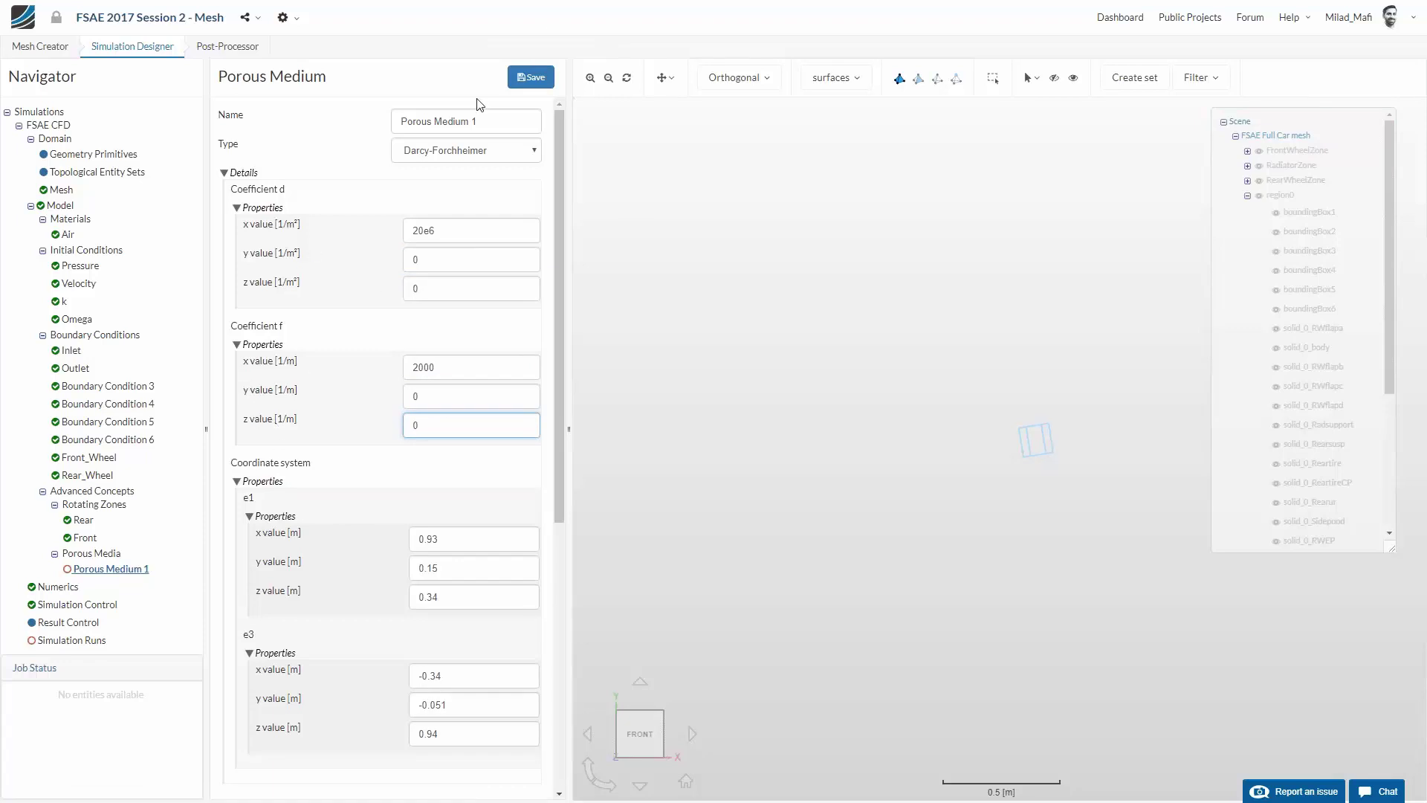
left_click(531, 78)
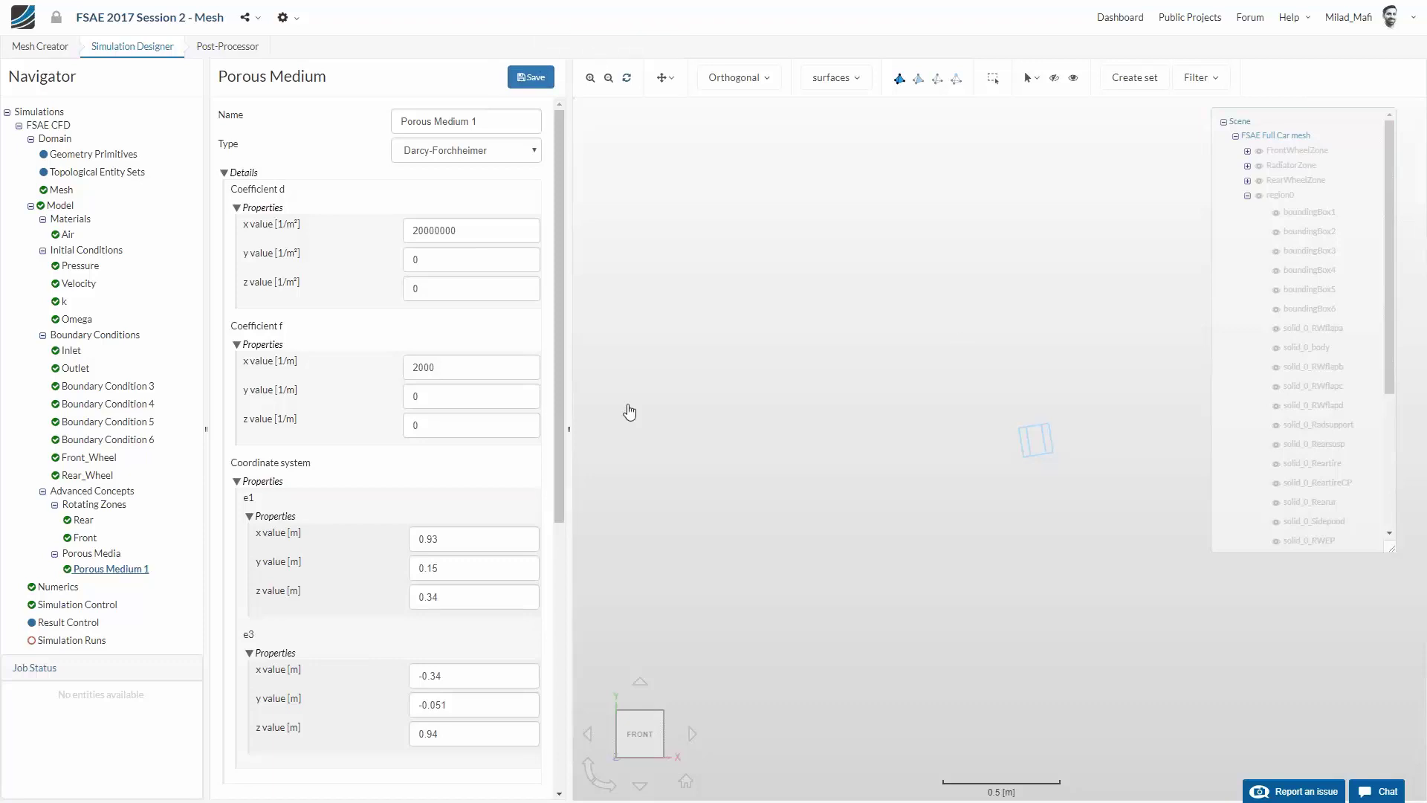
Add a forces and moments item to the result control
left_click(56, 587)
left_click(72, 622)
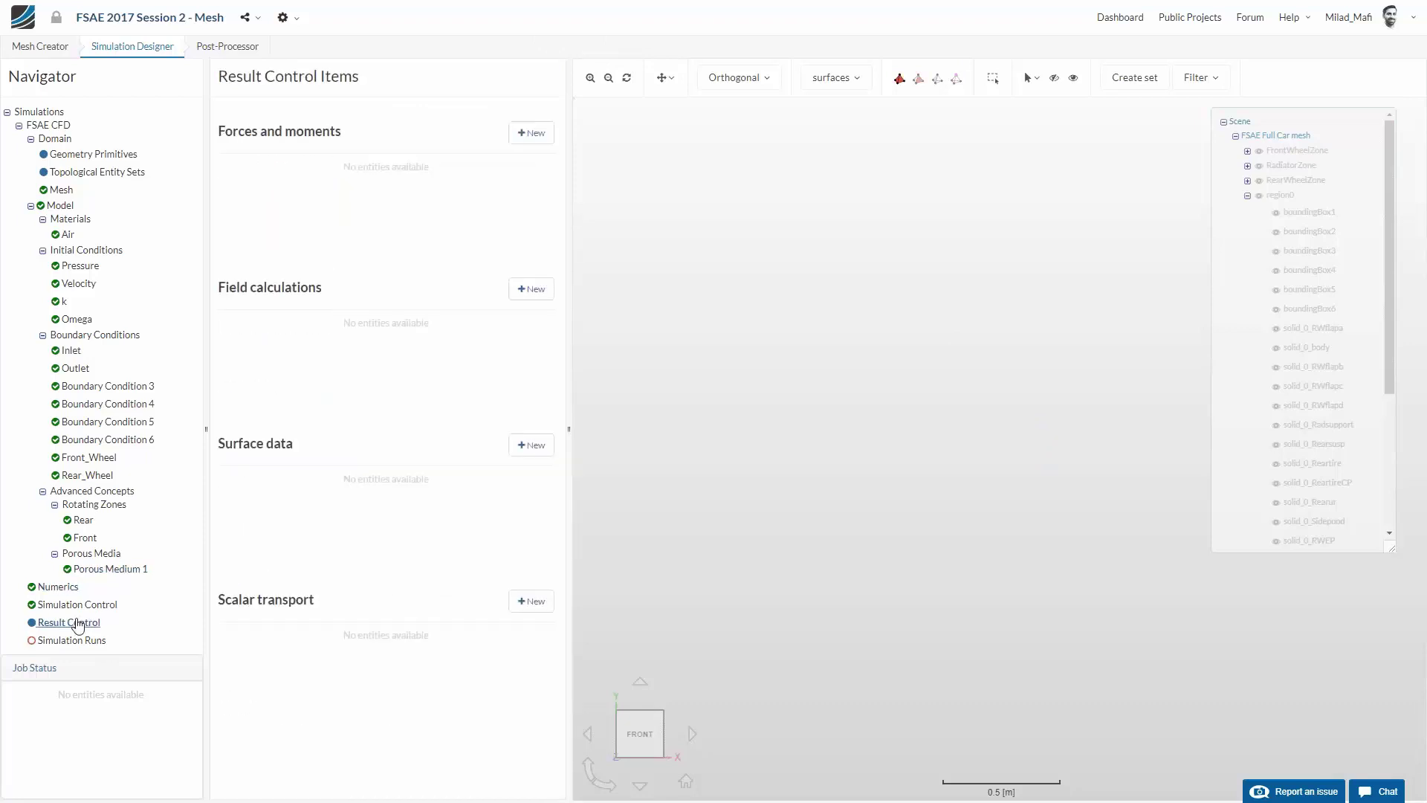
left_click(531, 133)
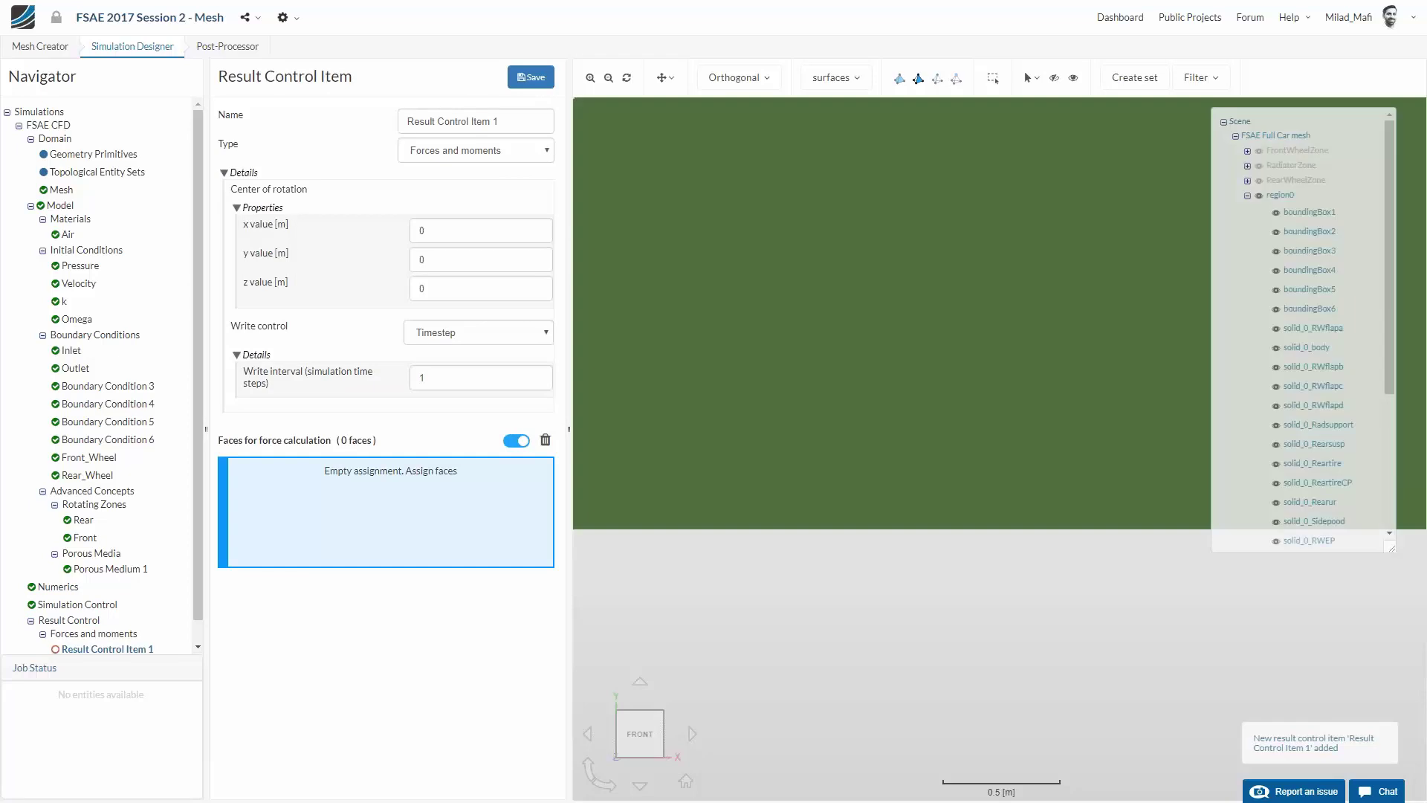
Hide the faces boundingBox1 through boundingBox6 so only the car remains displayed
left_click(1275, 212)
left_click(1276, 231)
left_click(1275, 250)
left_click(1275, 270)
left_click(1276, 289)
left_click(1276, 309)
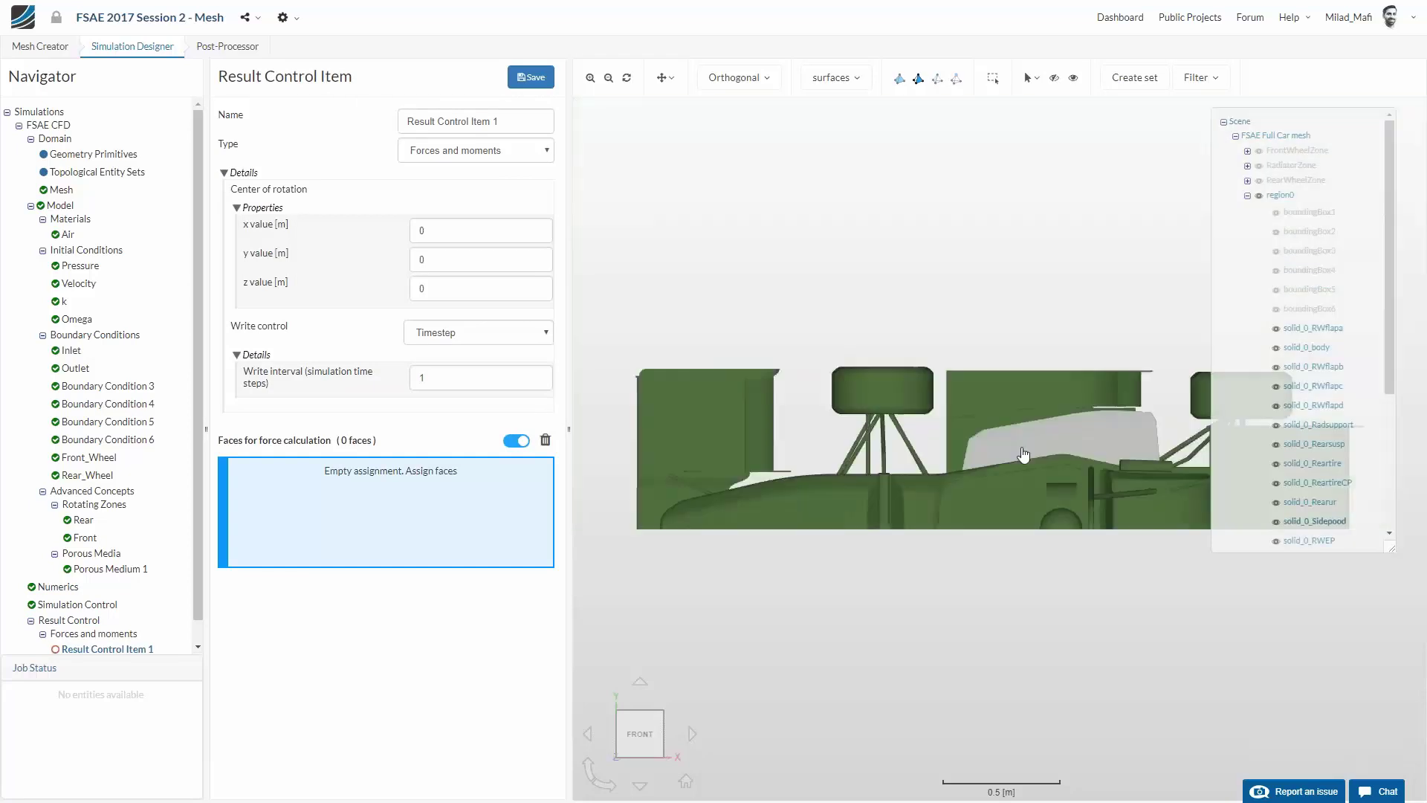
Box-select all the car's faces for the force calculation and save the result control item
scroll(997, 299, "down", 5)
left_click(992, 78)
left_click_drag(777, 370, 1239, 629)
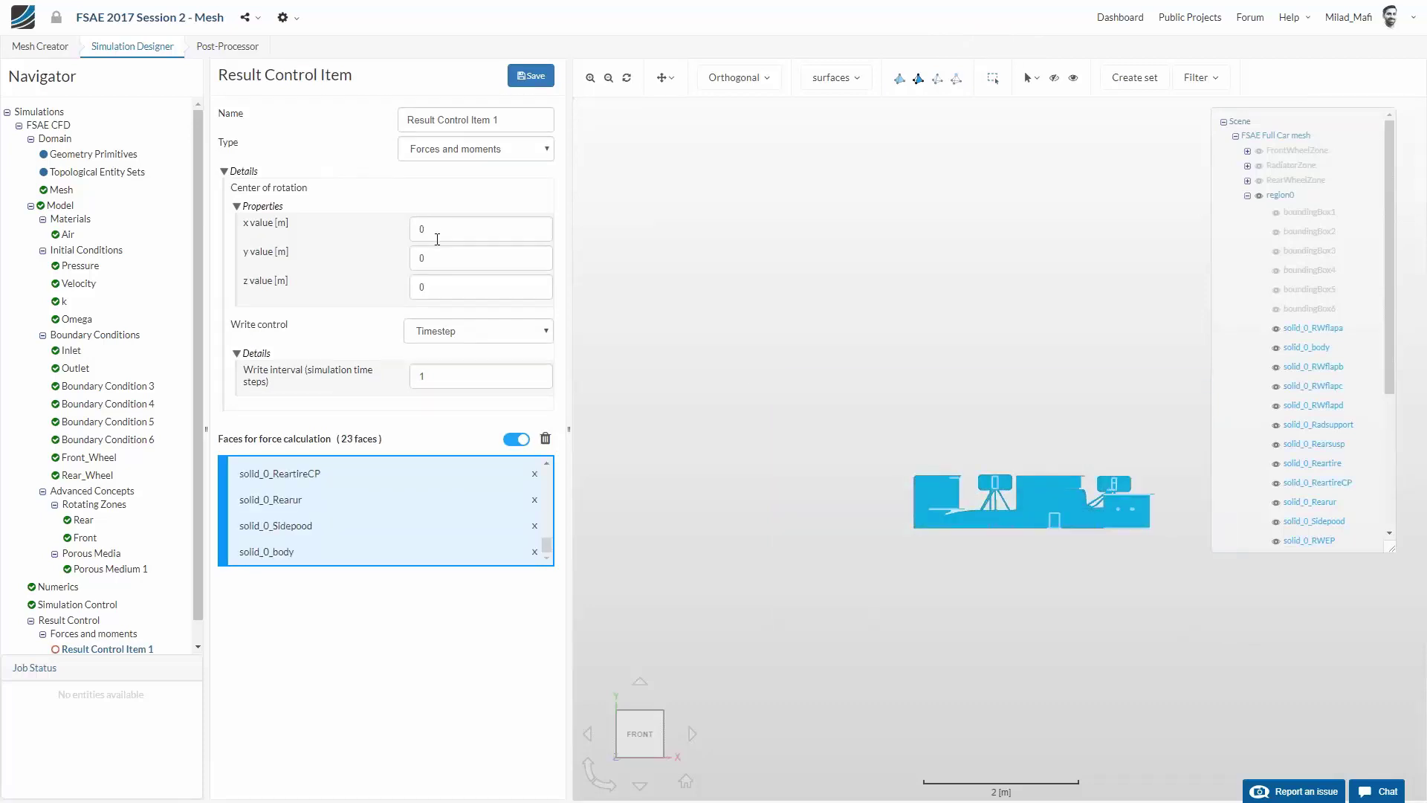
left_click(530, 75)
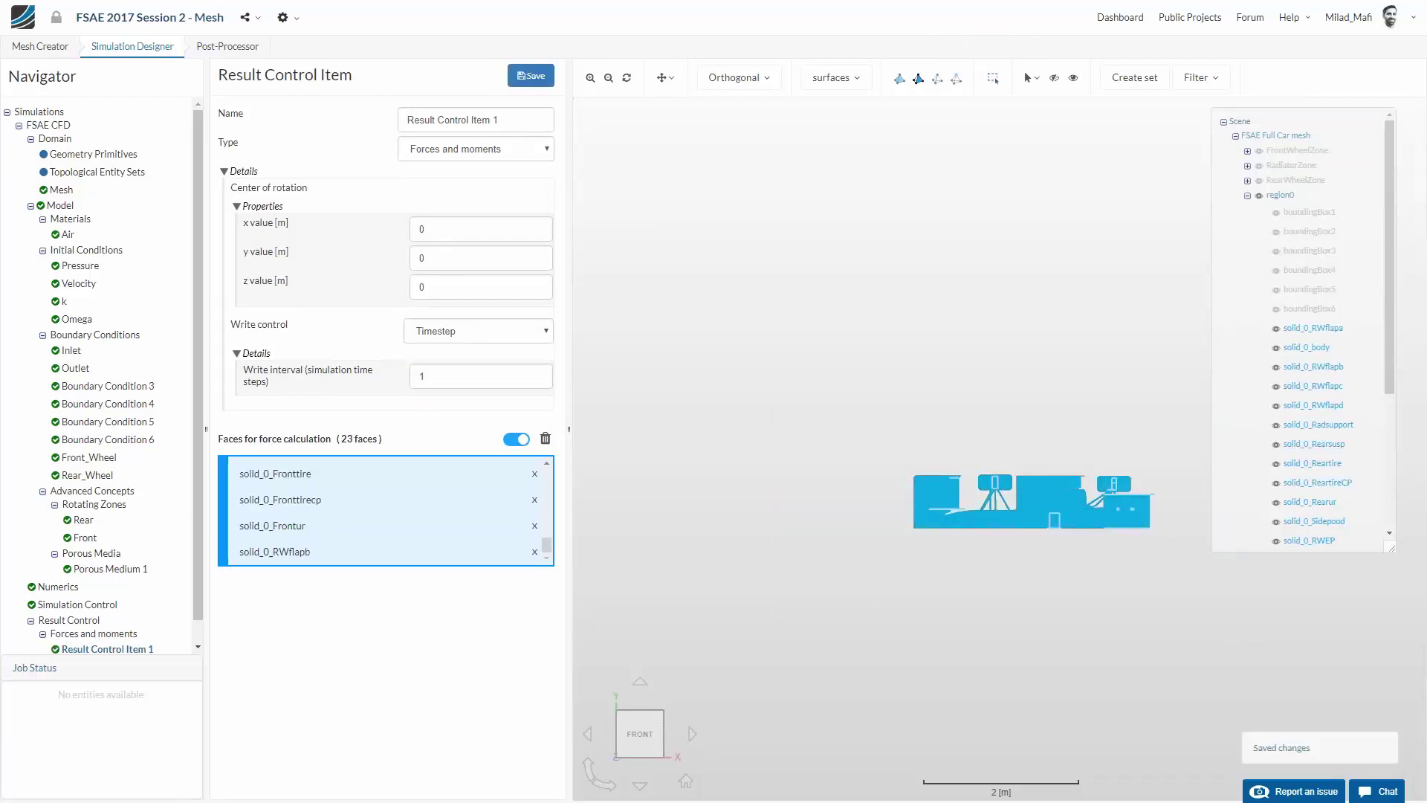
Set the simulation's end time value to 3000 s in the simulation control settings
scroll(189, 550, "down", 1)
left_click(73, 645)
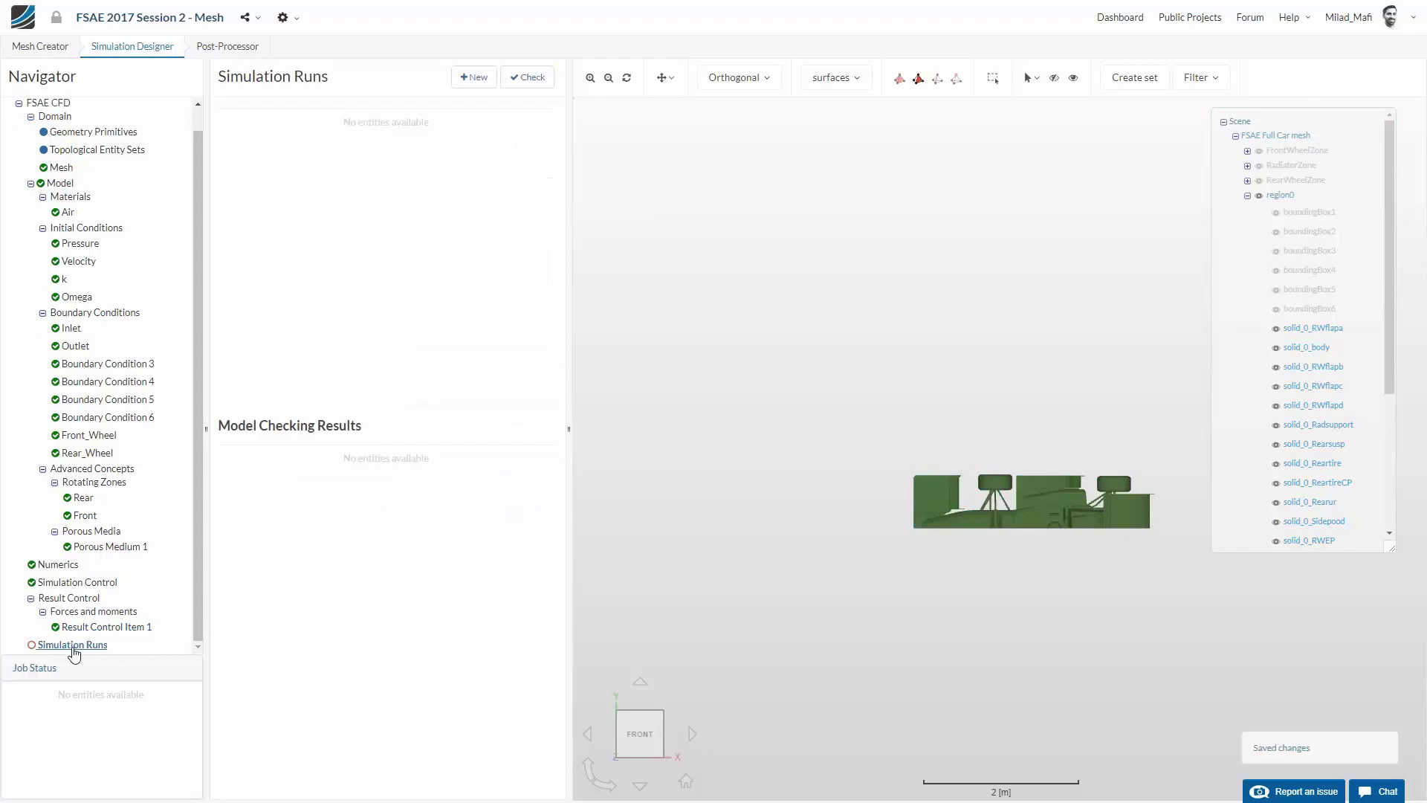
left_click(93, 584)
left_click(504, 153)
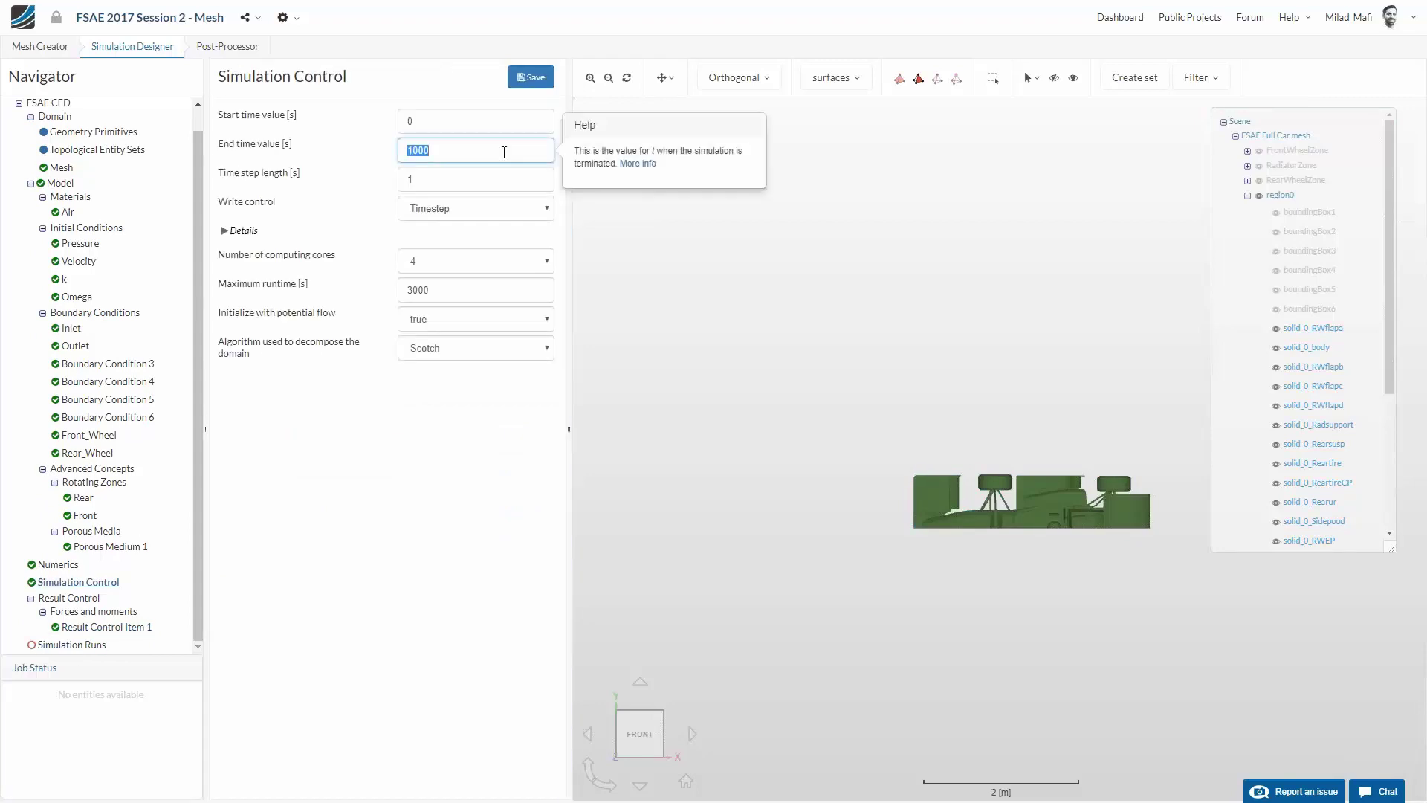
type("3000")
key("Return")
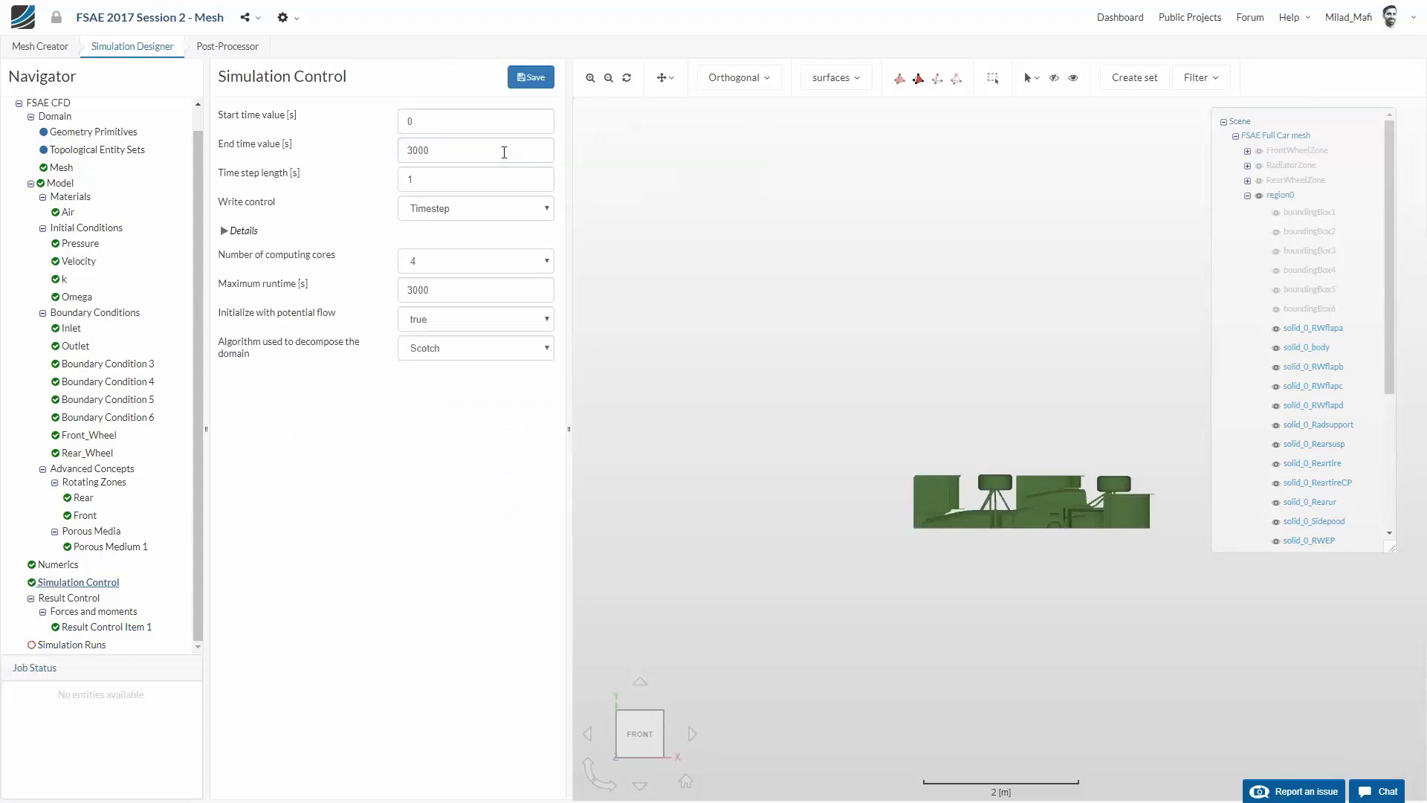
Set the write interval to 3000 simulation time steps
left_click(261, 230)
left_click(461, 253)
type("2000")
double_click(465, 251)
type("000")
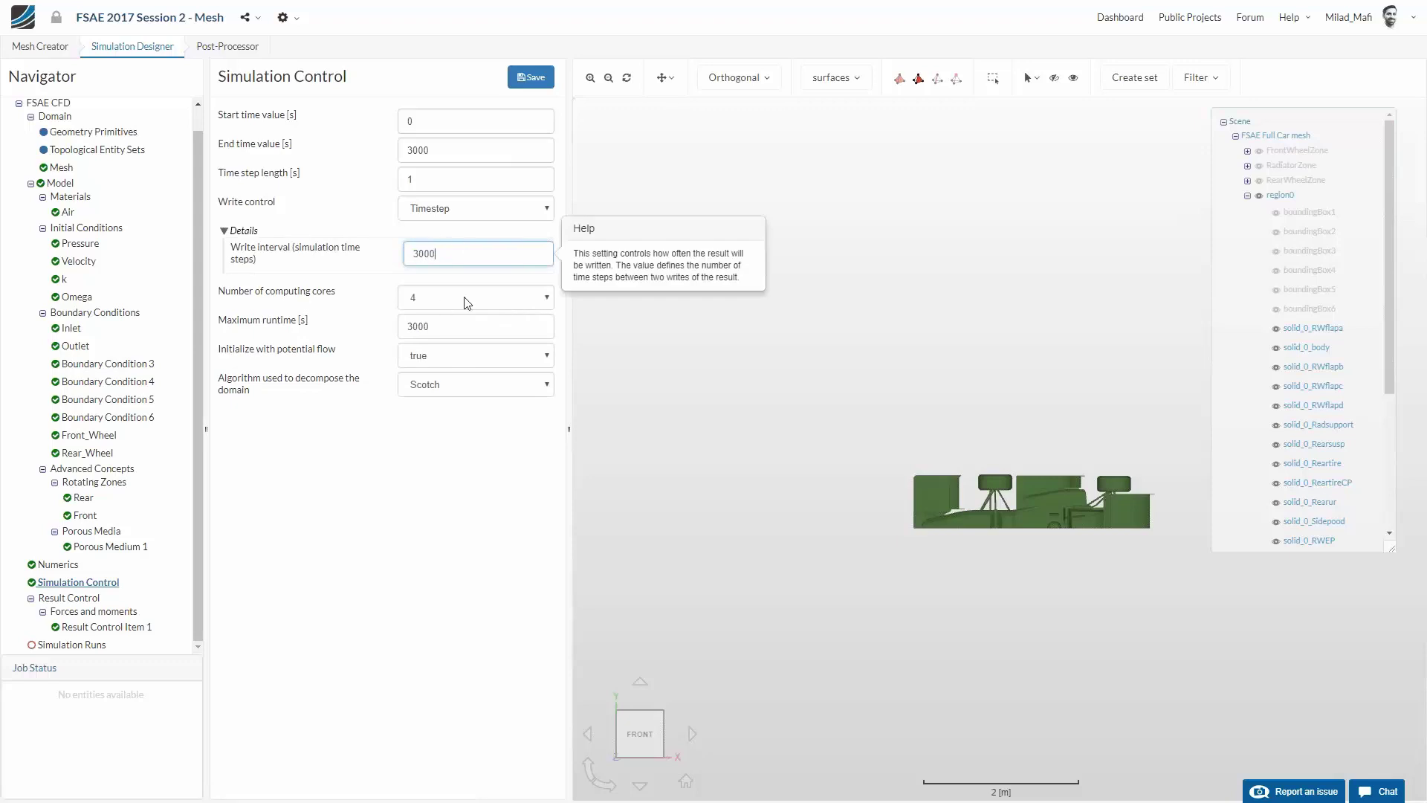
Set the simulation to use 32 computing cores with a maximum runtime of 30000 s, and save the settings
left_click(452, 297)
left_click(442, 381)
left_click(455, 326)
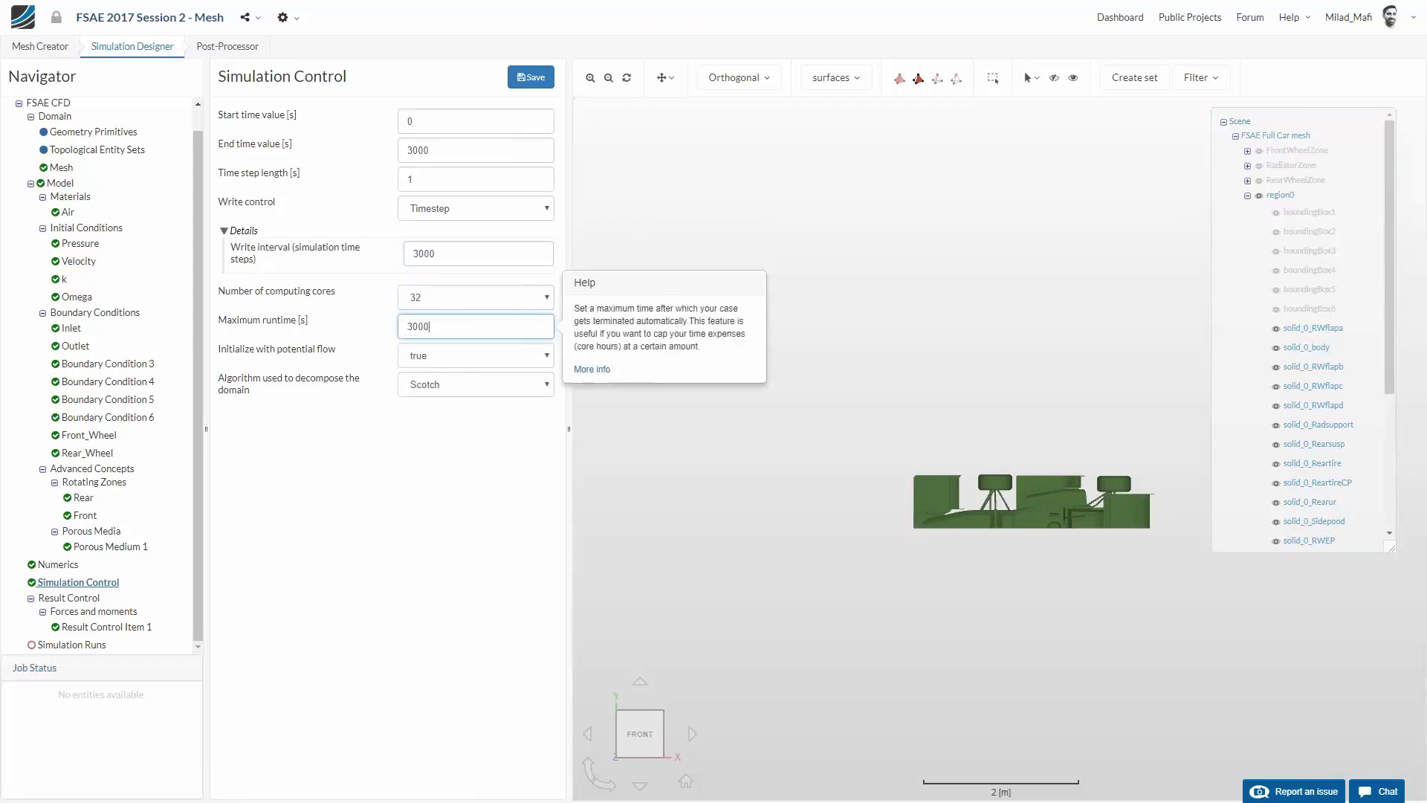
left_click(531, 77)
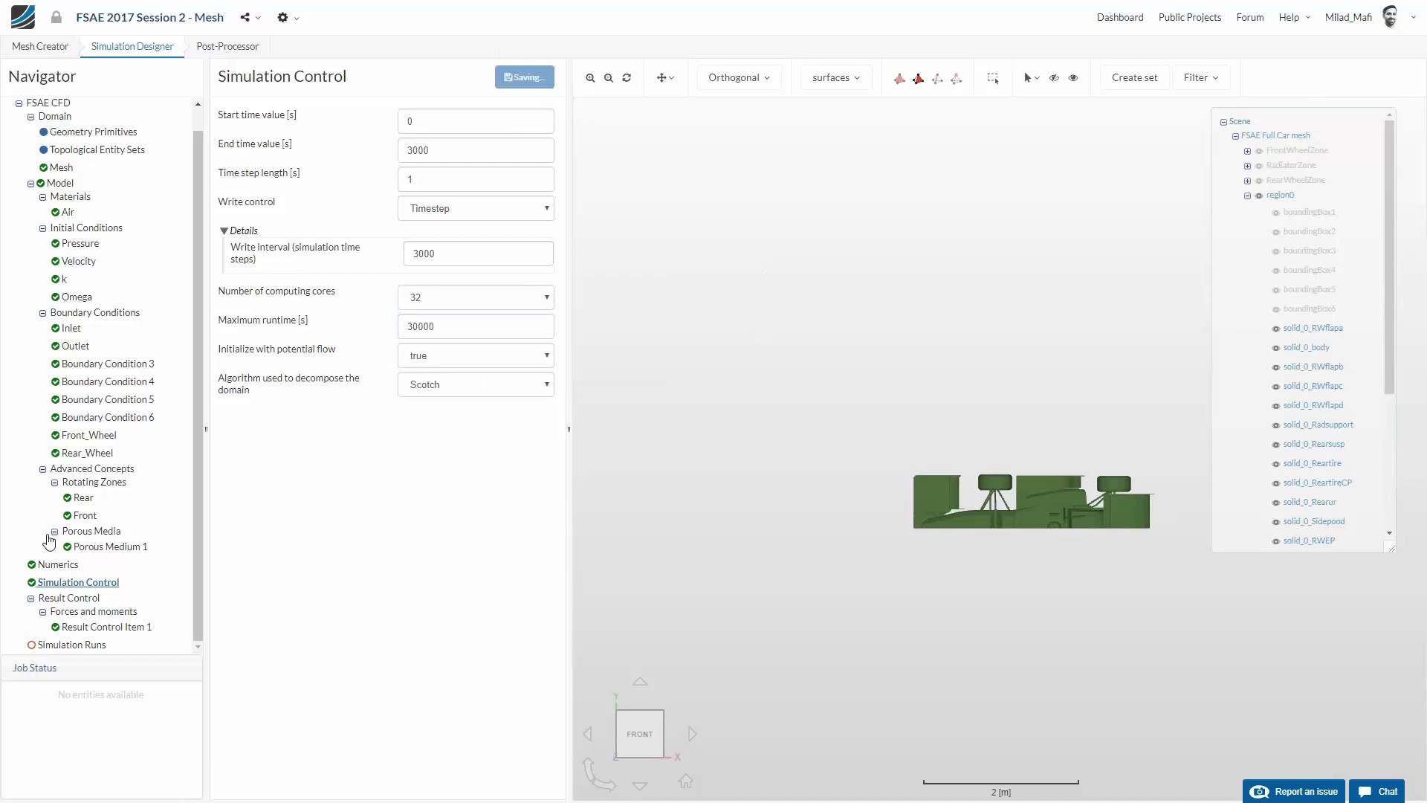
Create a new simulation run with the default name
left_click(68, 645)
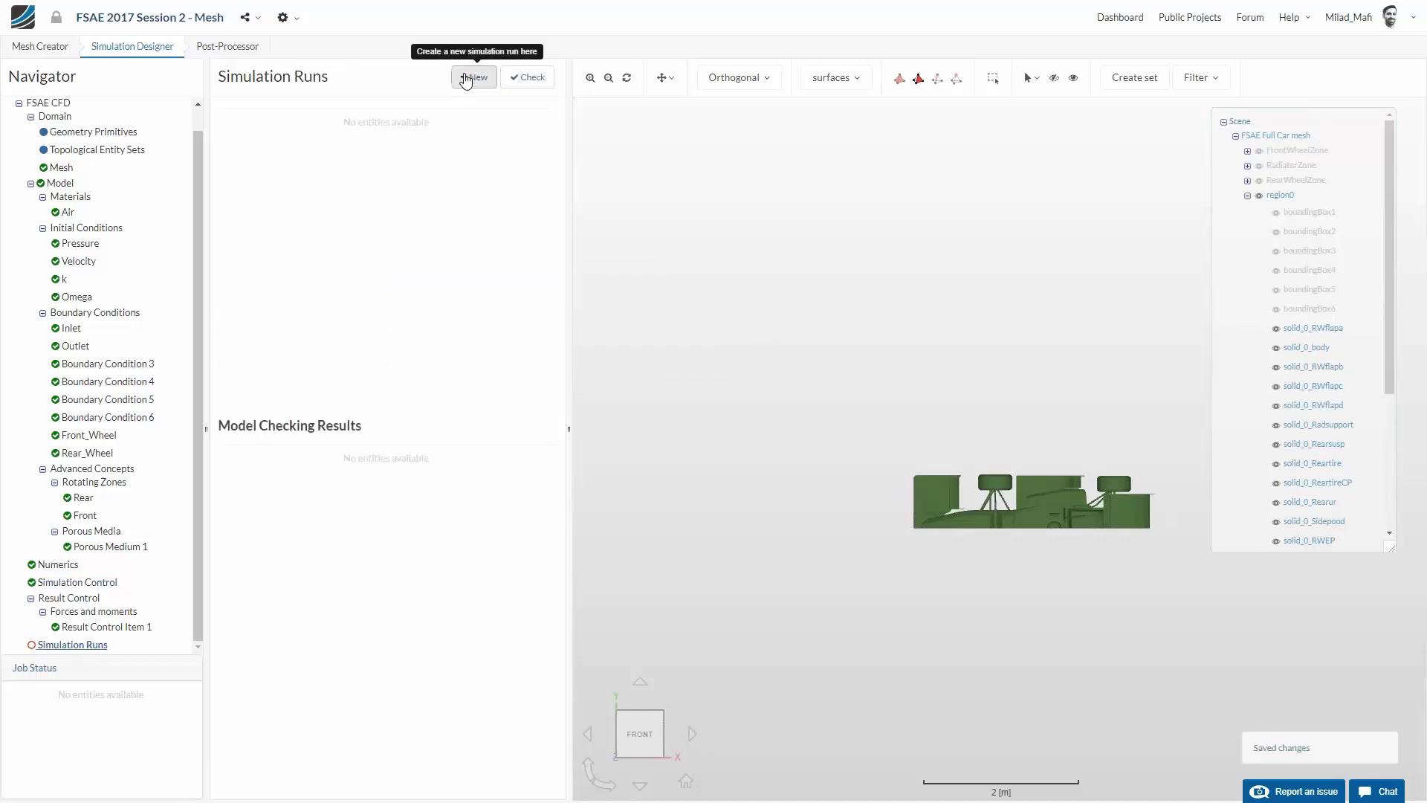
left_click(474, 78)
left_click(547, 171)
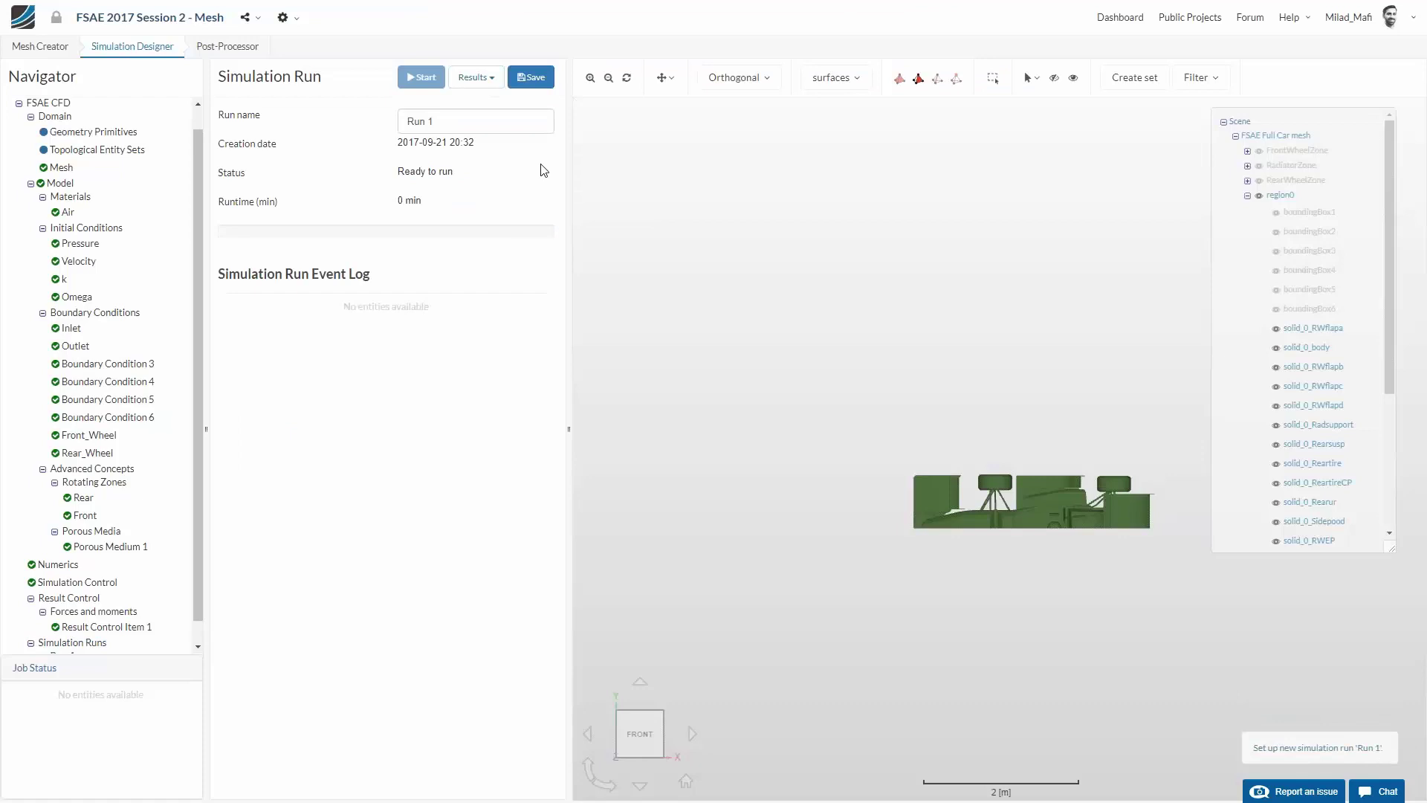
Open the FSAE 2017 Session 2 - DEMO project from the dashboard in the workbench
key("F11")
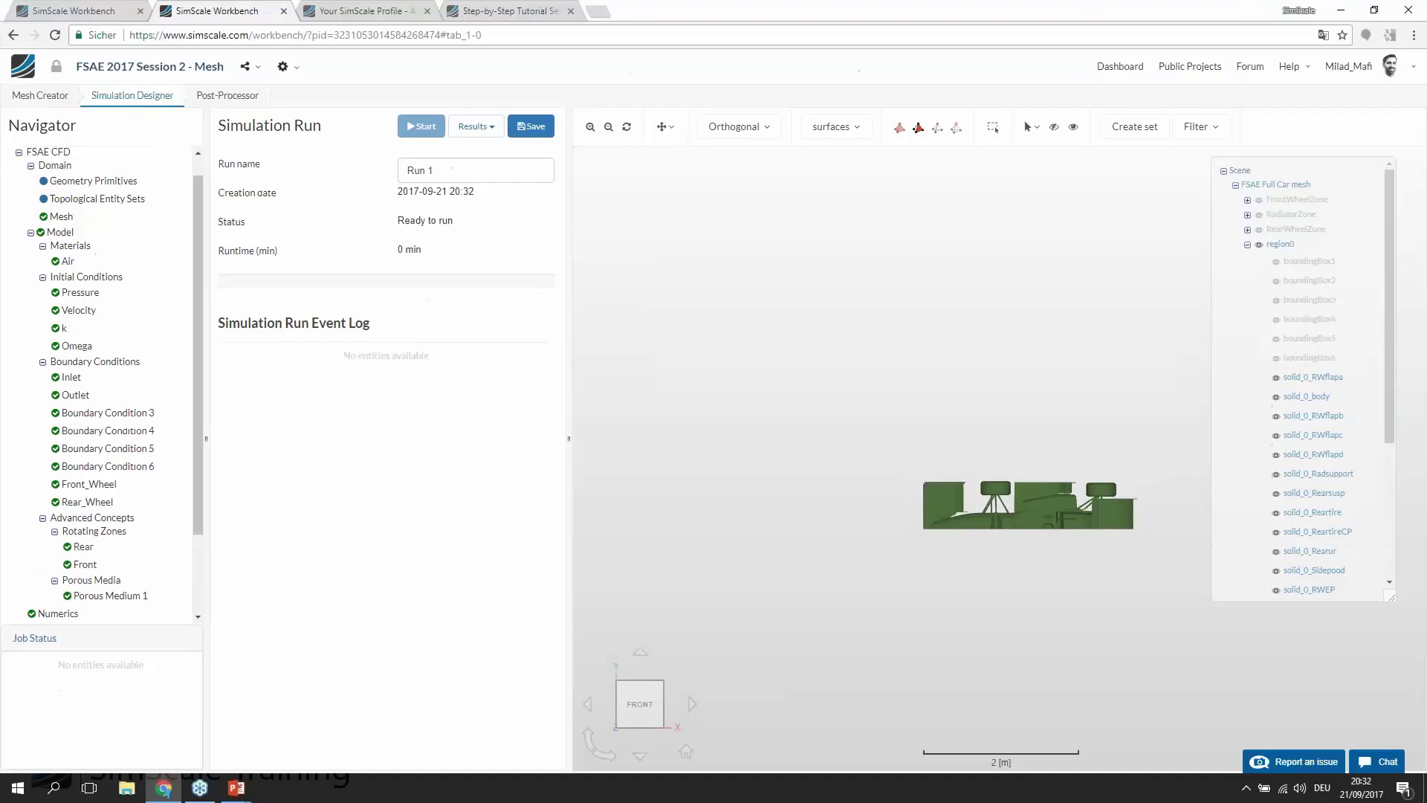
left_click(401, 9)
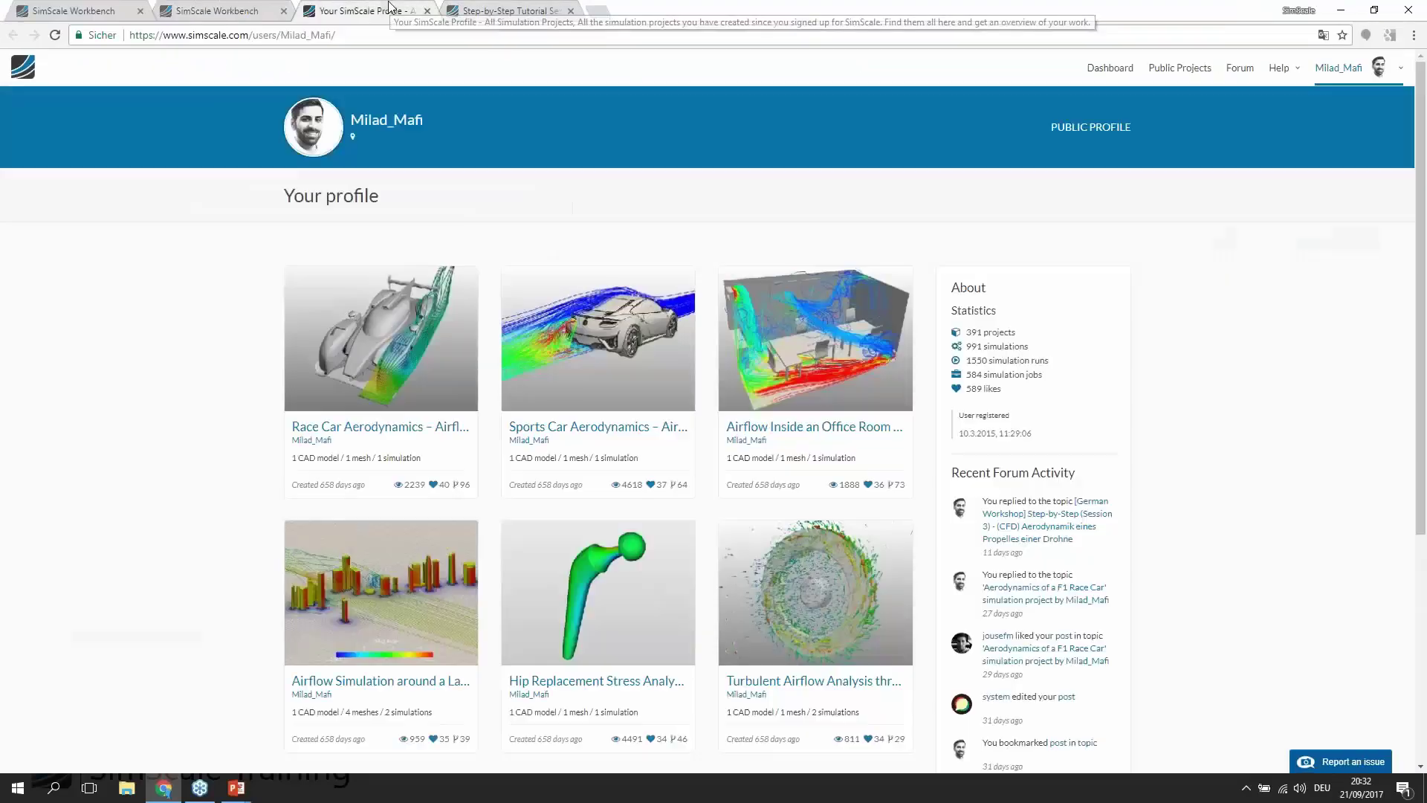
left_click(469, 9)
left_click(267, 10)
left_click(373, 9)
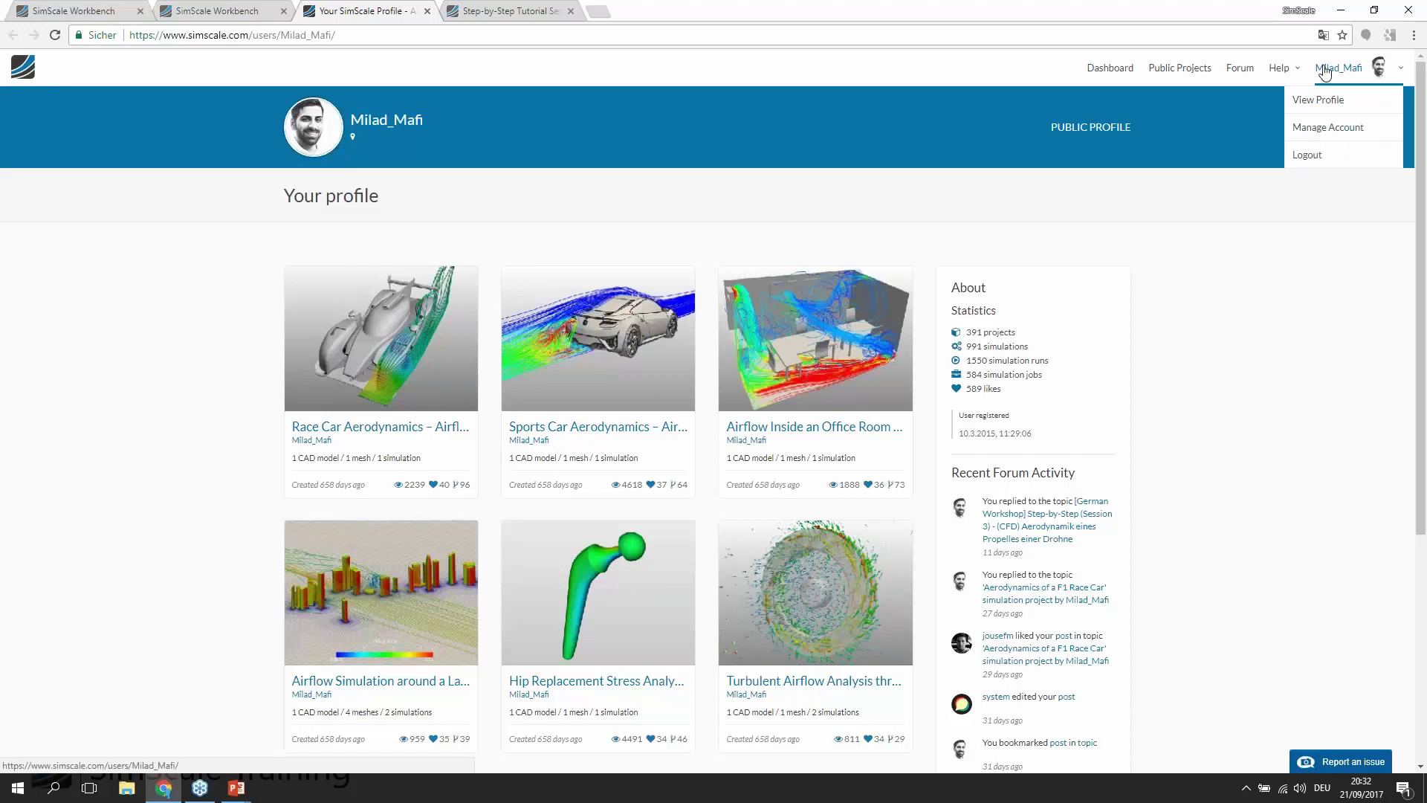
left_click(1110, 68)
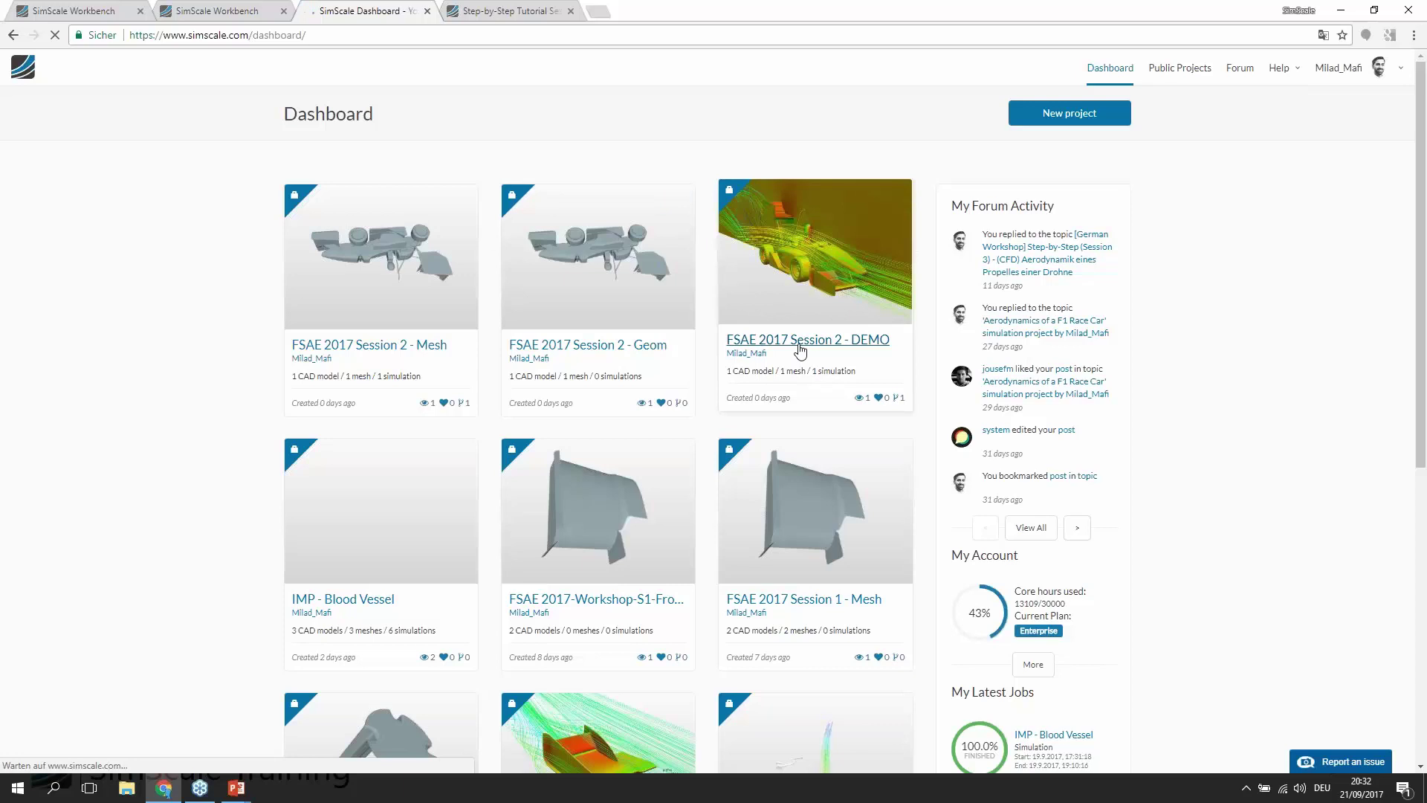
left_click(799, 346)
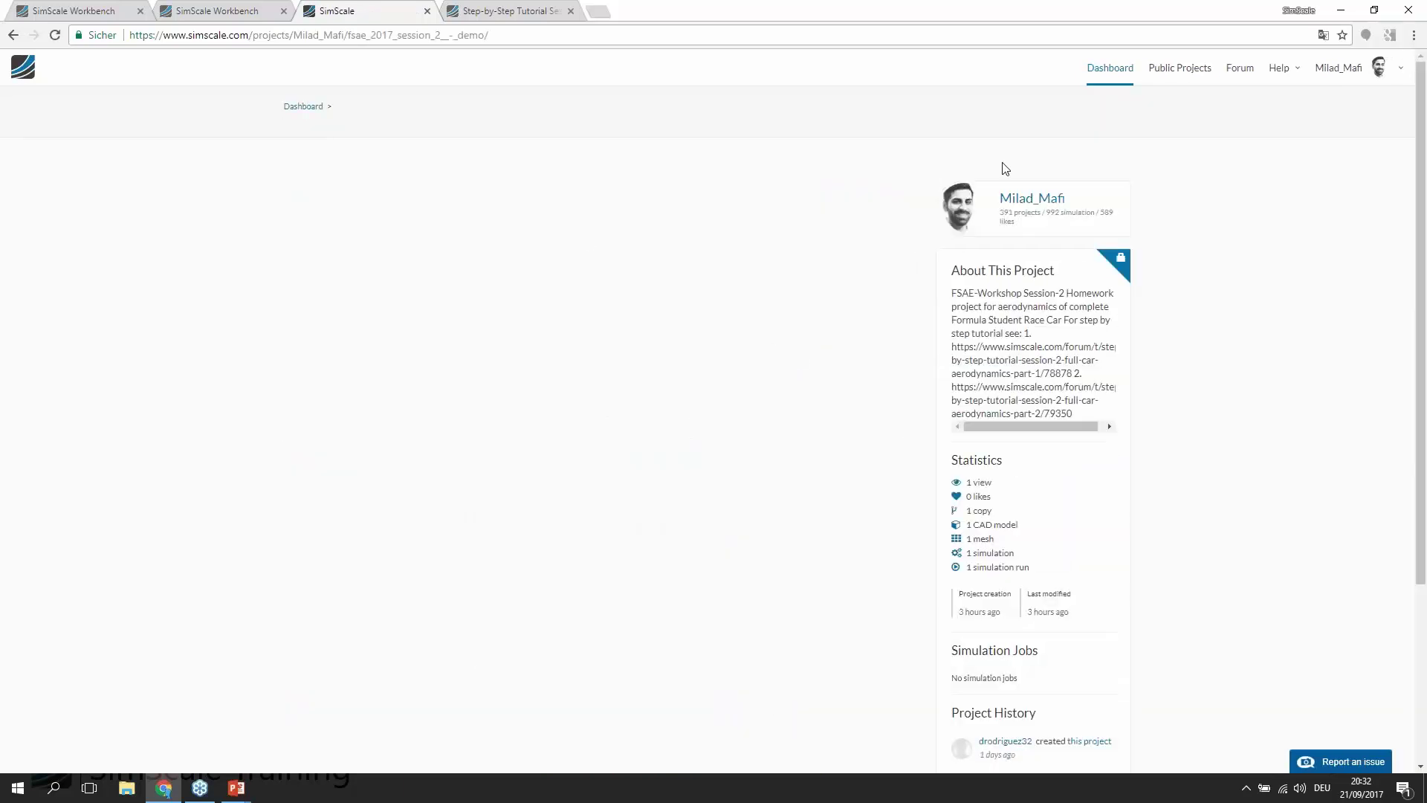
left_click(862, 116)
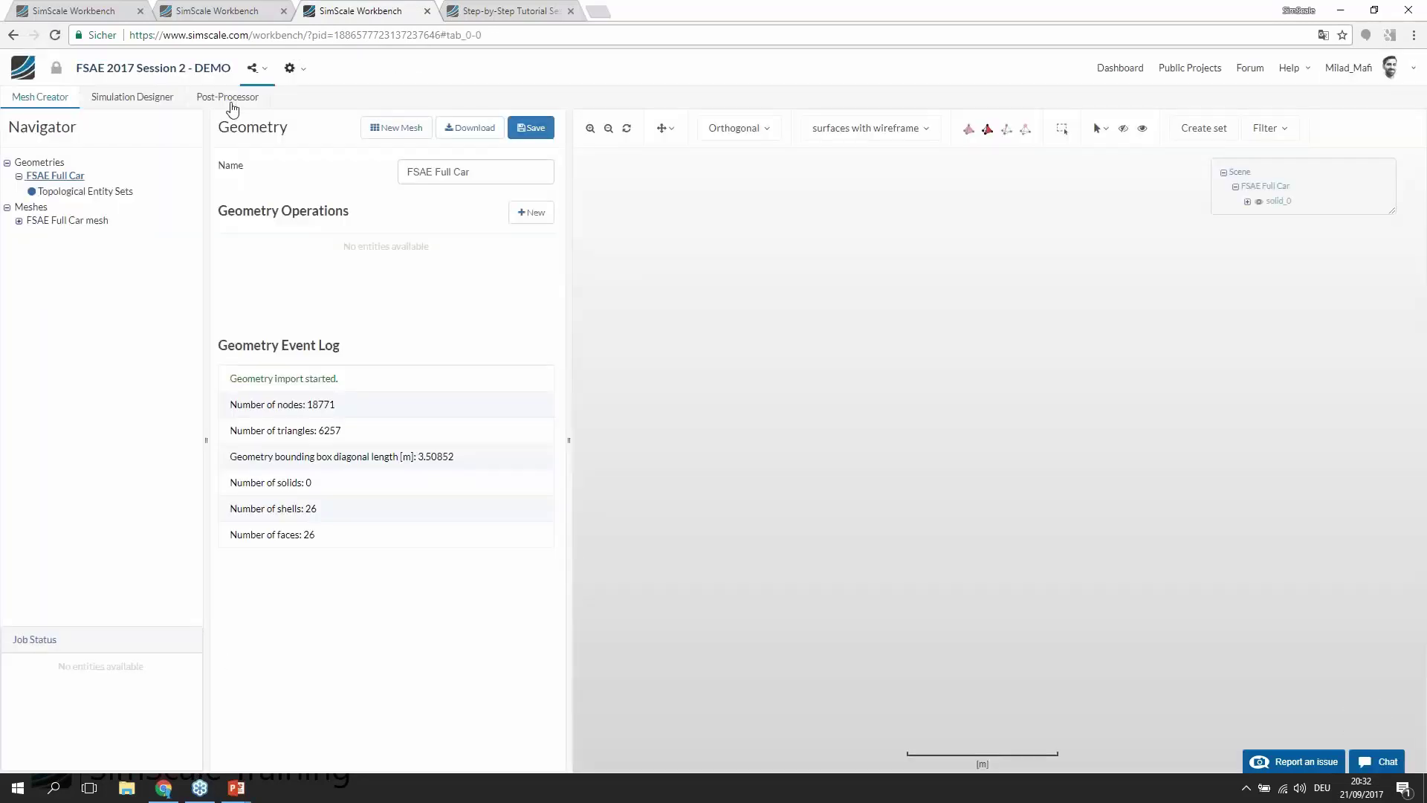
Open Run 1 of the FSAE Full Car sim and examine its residual convergence plot
left_click(233, 106)
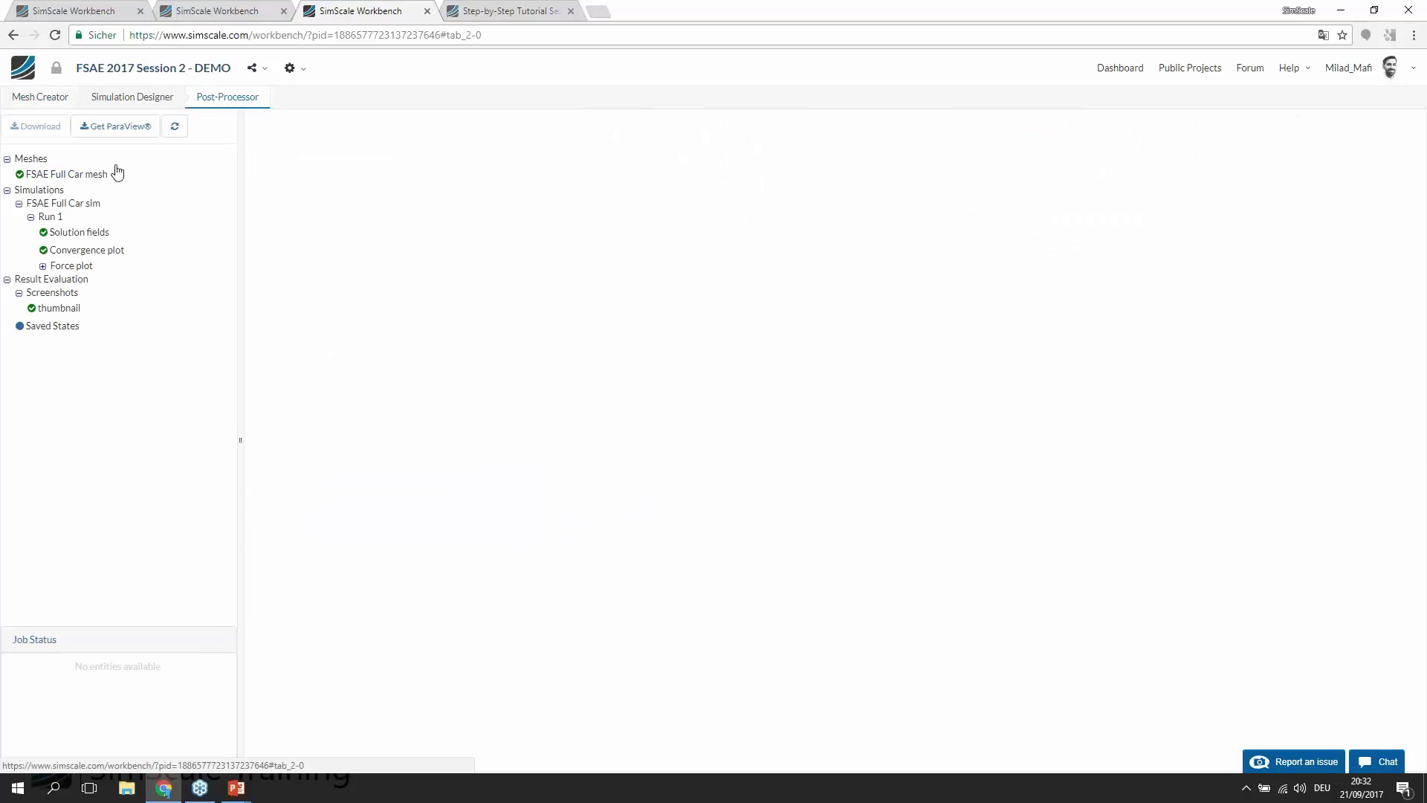
left_click(146, 99)
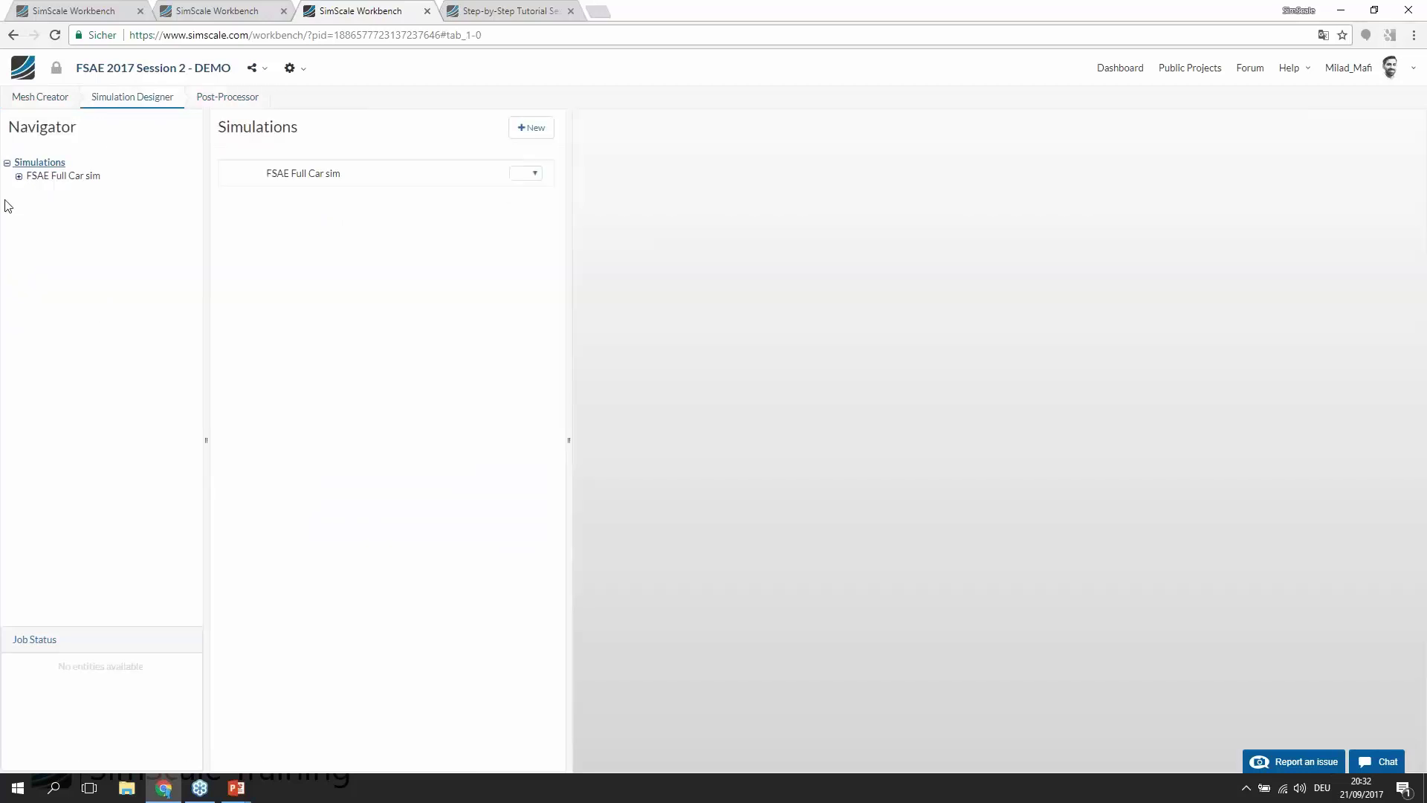
left_click(18, 177)
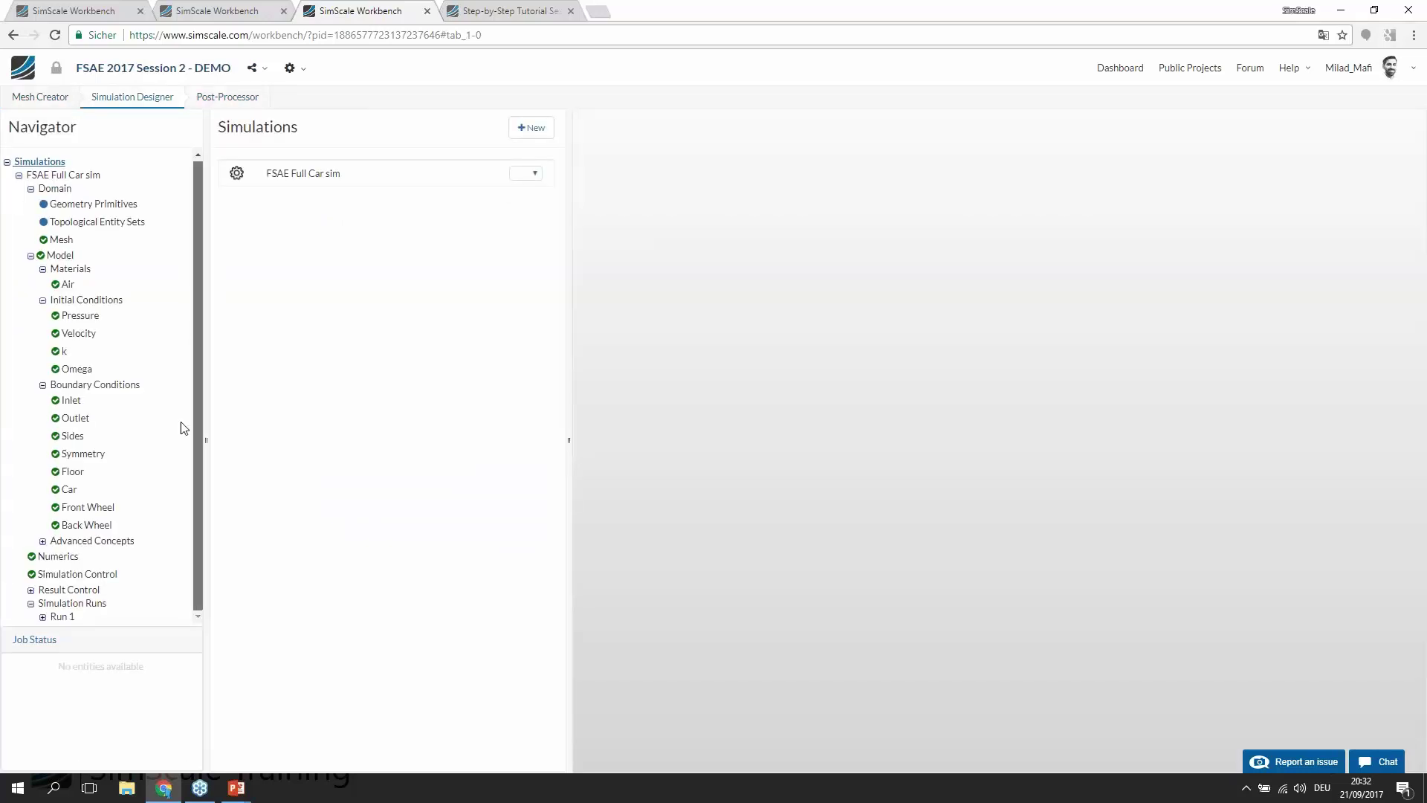
left_click(63, 617)
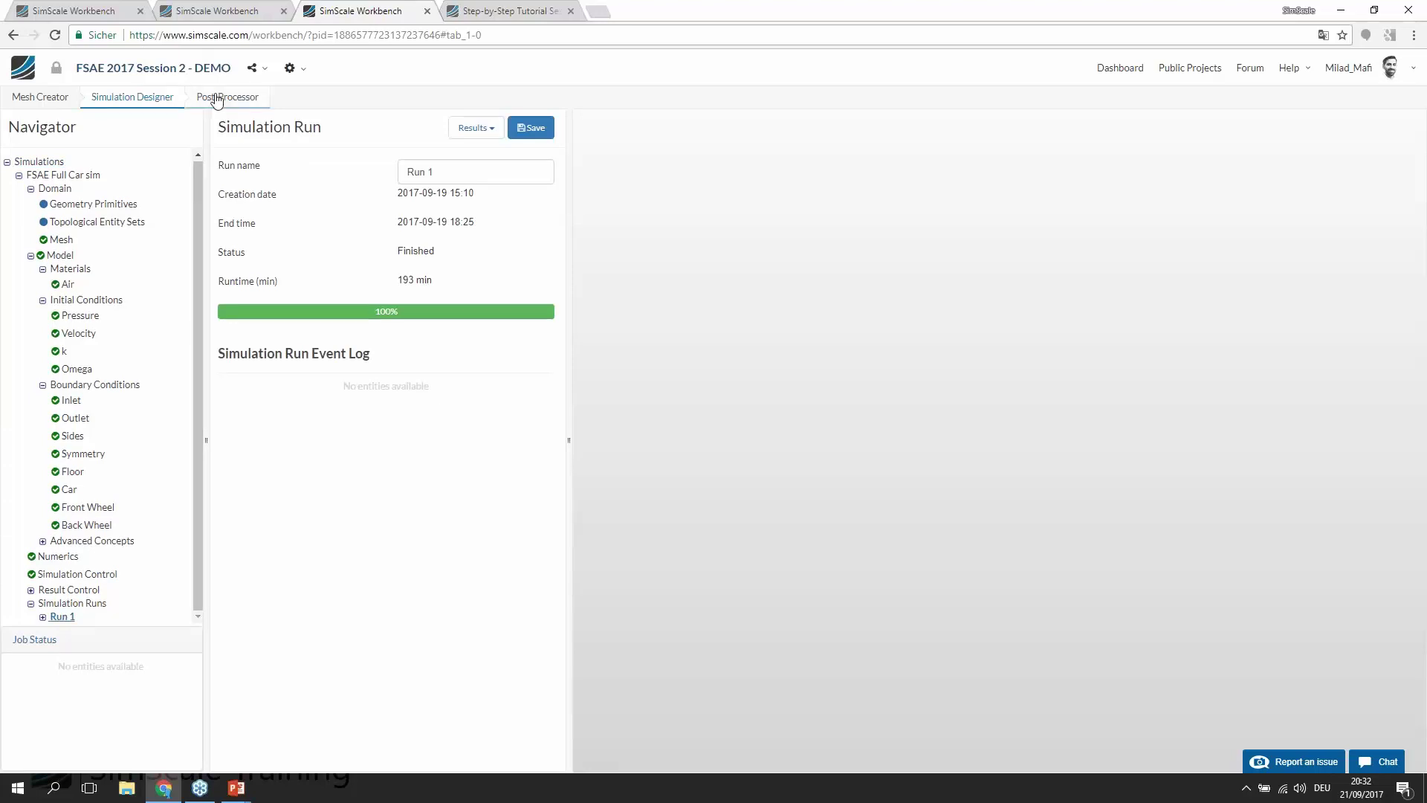
left_click(44, 617)
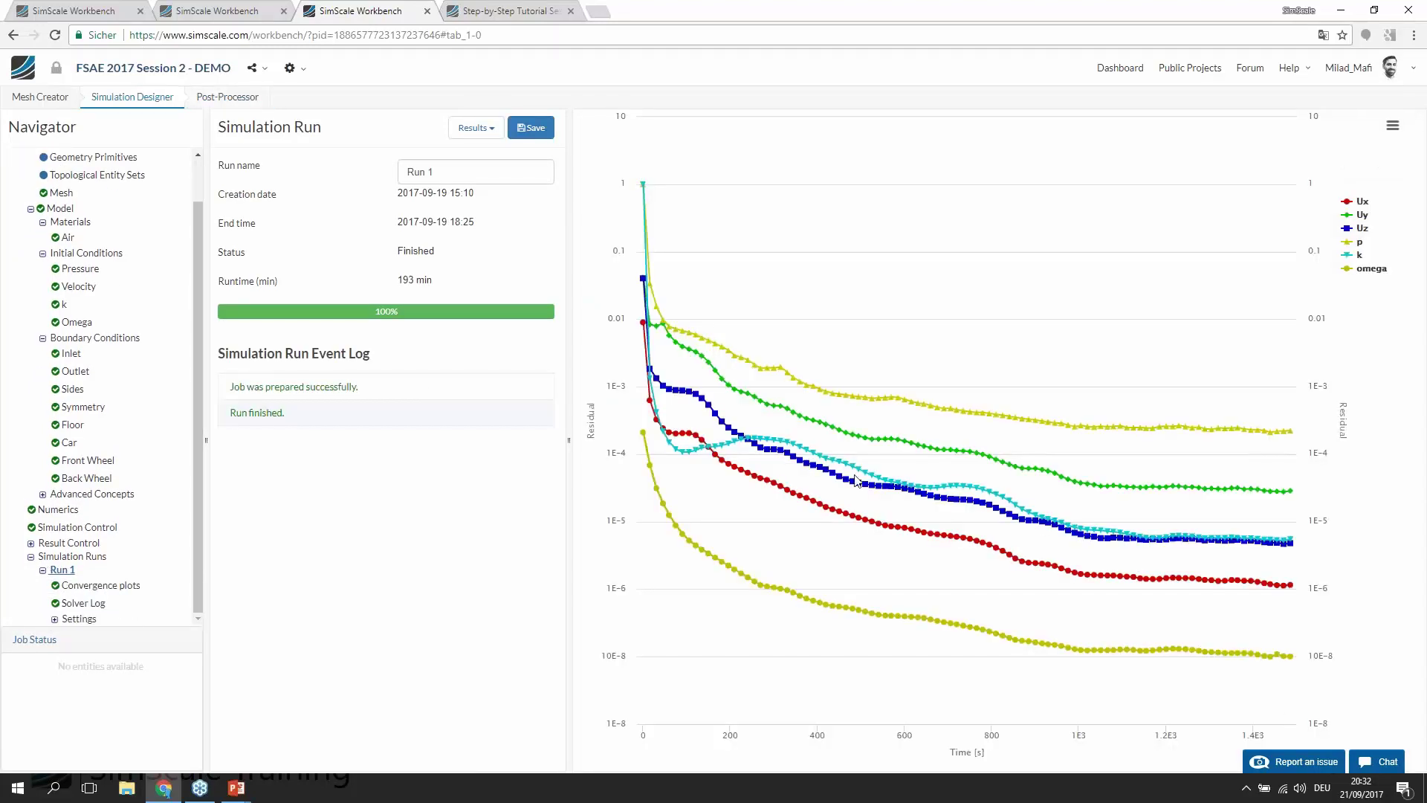
mouse_move(763, 358)
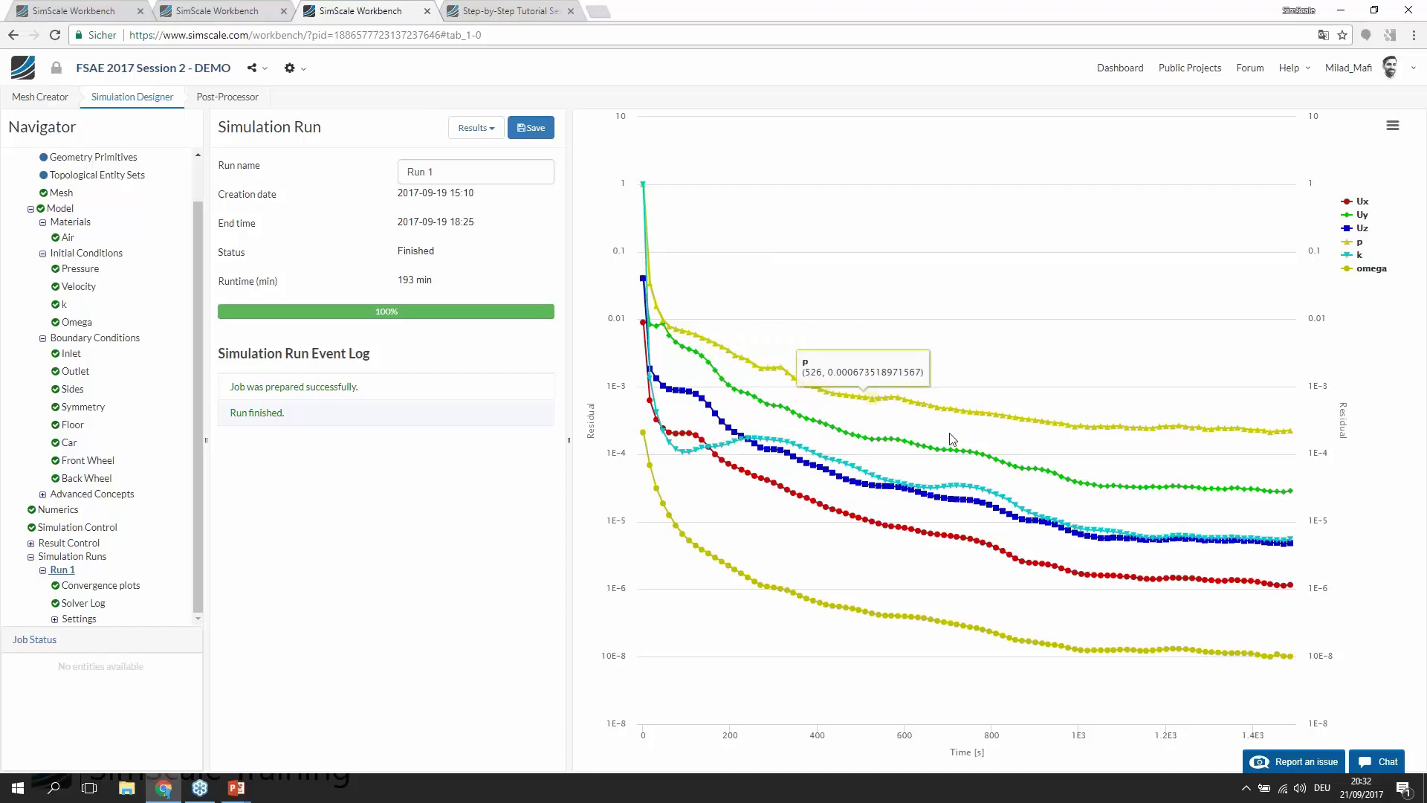
Examine the Body force plot of Run 1 in the post-processor and open the run's solution fields
left_click(216, 97)
left_click(43, 266)
left_click(72, 282)
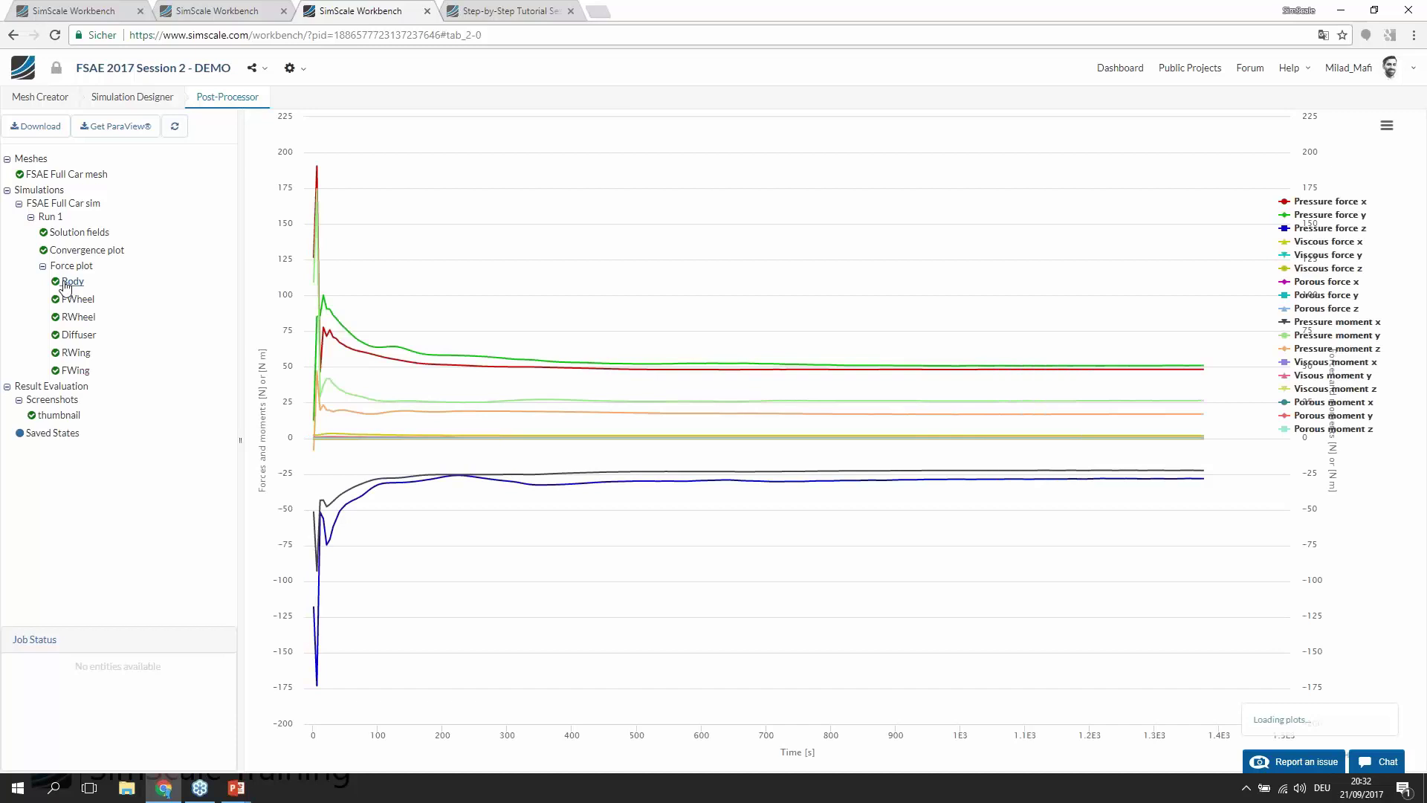
left_click(71, 233)
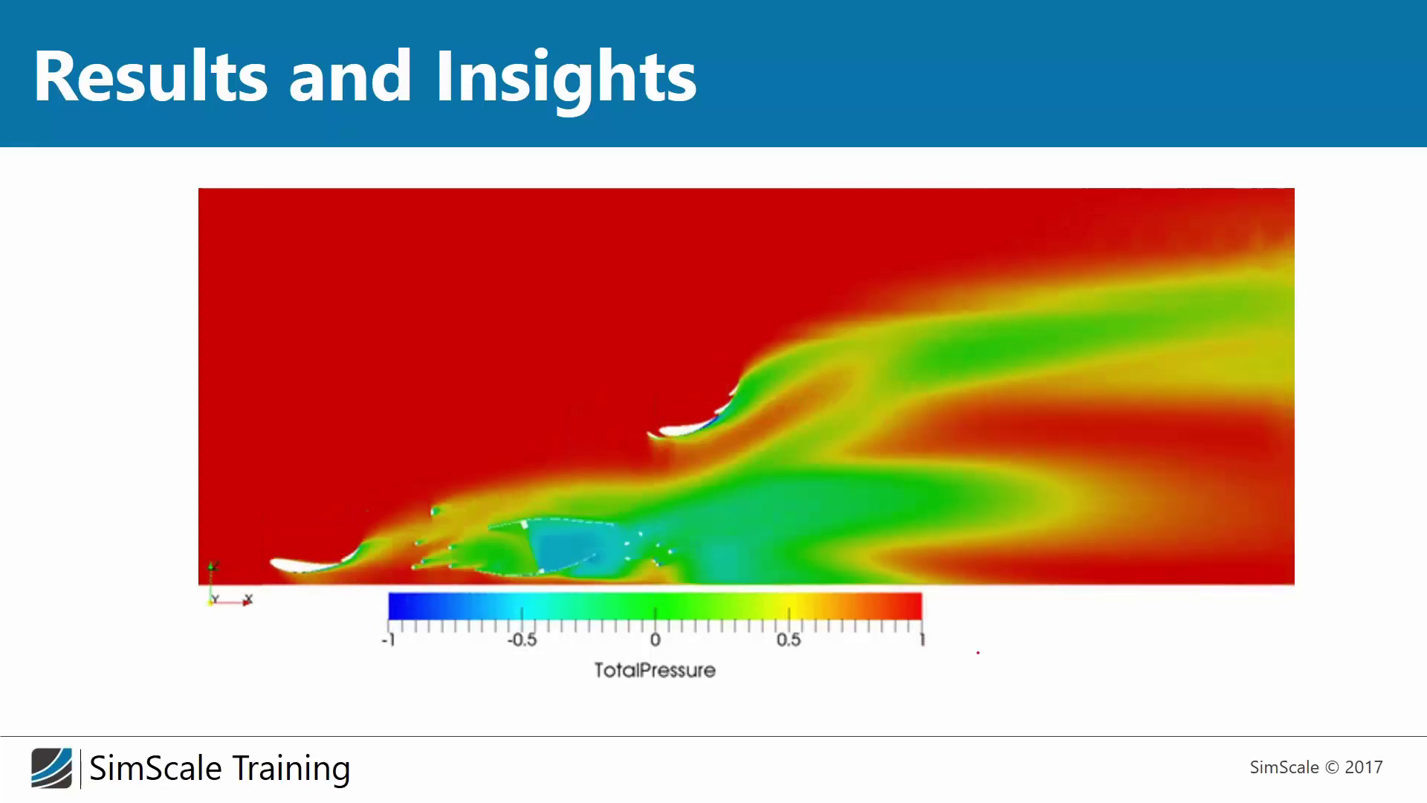
key("Right")
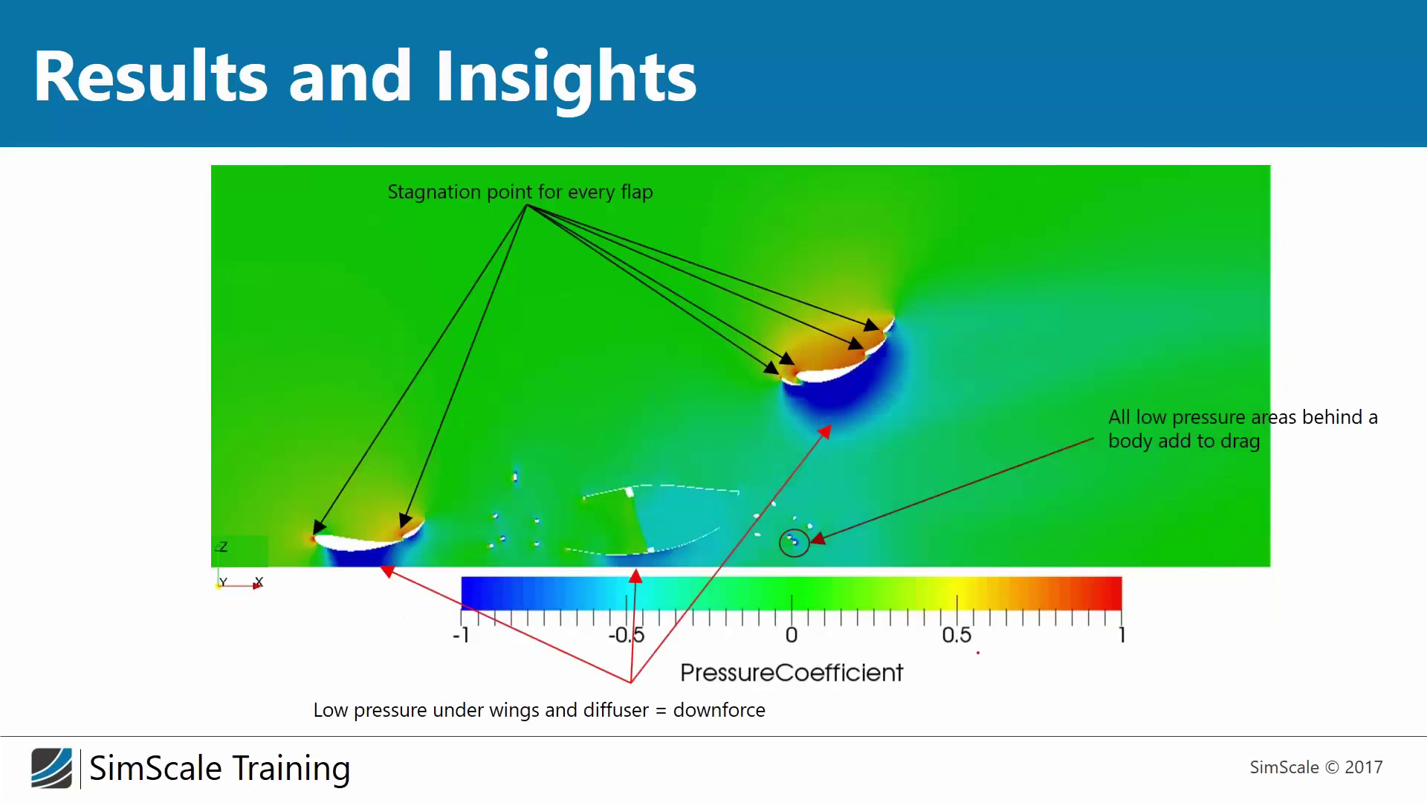